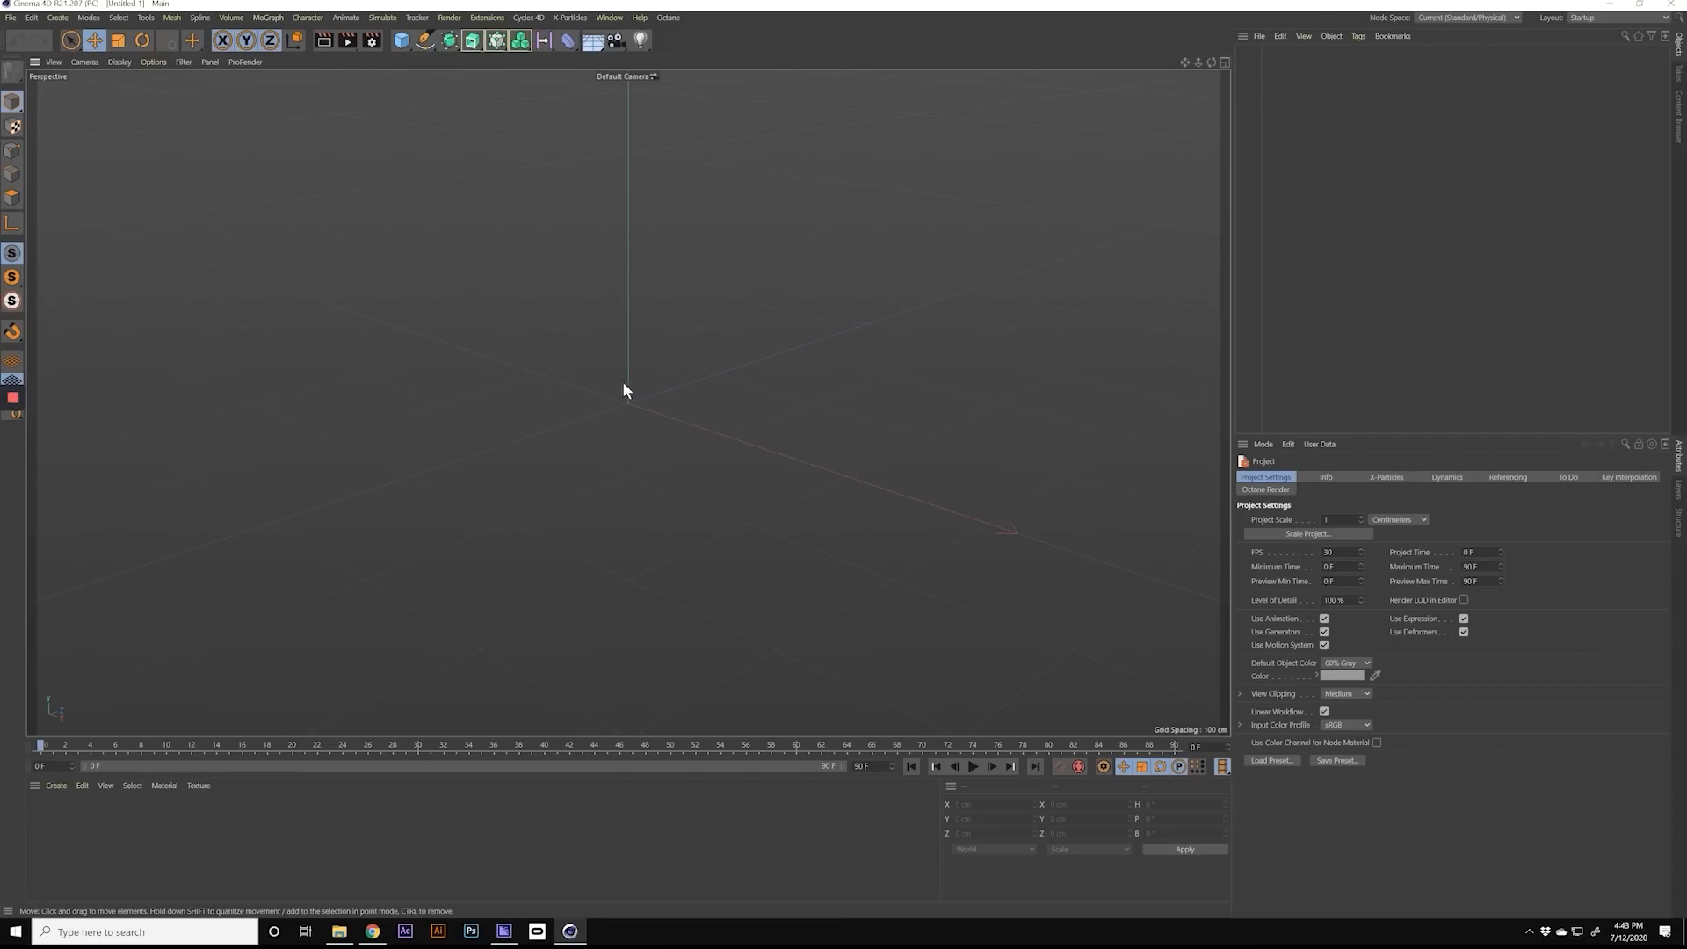
Step: Add a cube primitive to the empty scene and convert it to an editable polygon object
{"action": "middle_click_drag", "start_coordinate": [639, 401], "coordinate": [613, 404], "text": "alt"}
{"action": "right_click_drag", "start_coordinate": [622, 403], "coordinate": [576, 403], "text": "alt"}
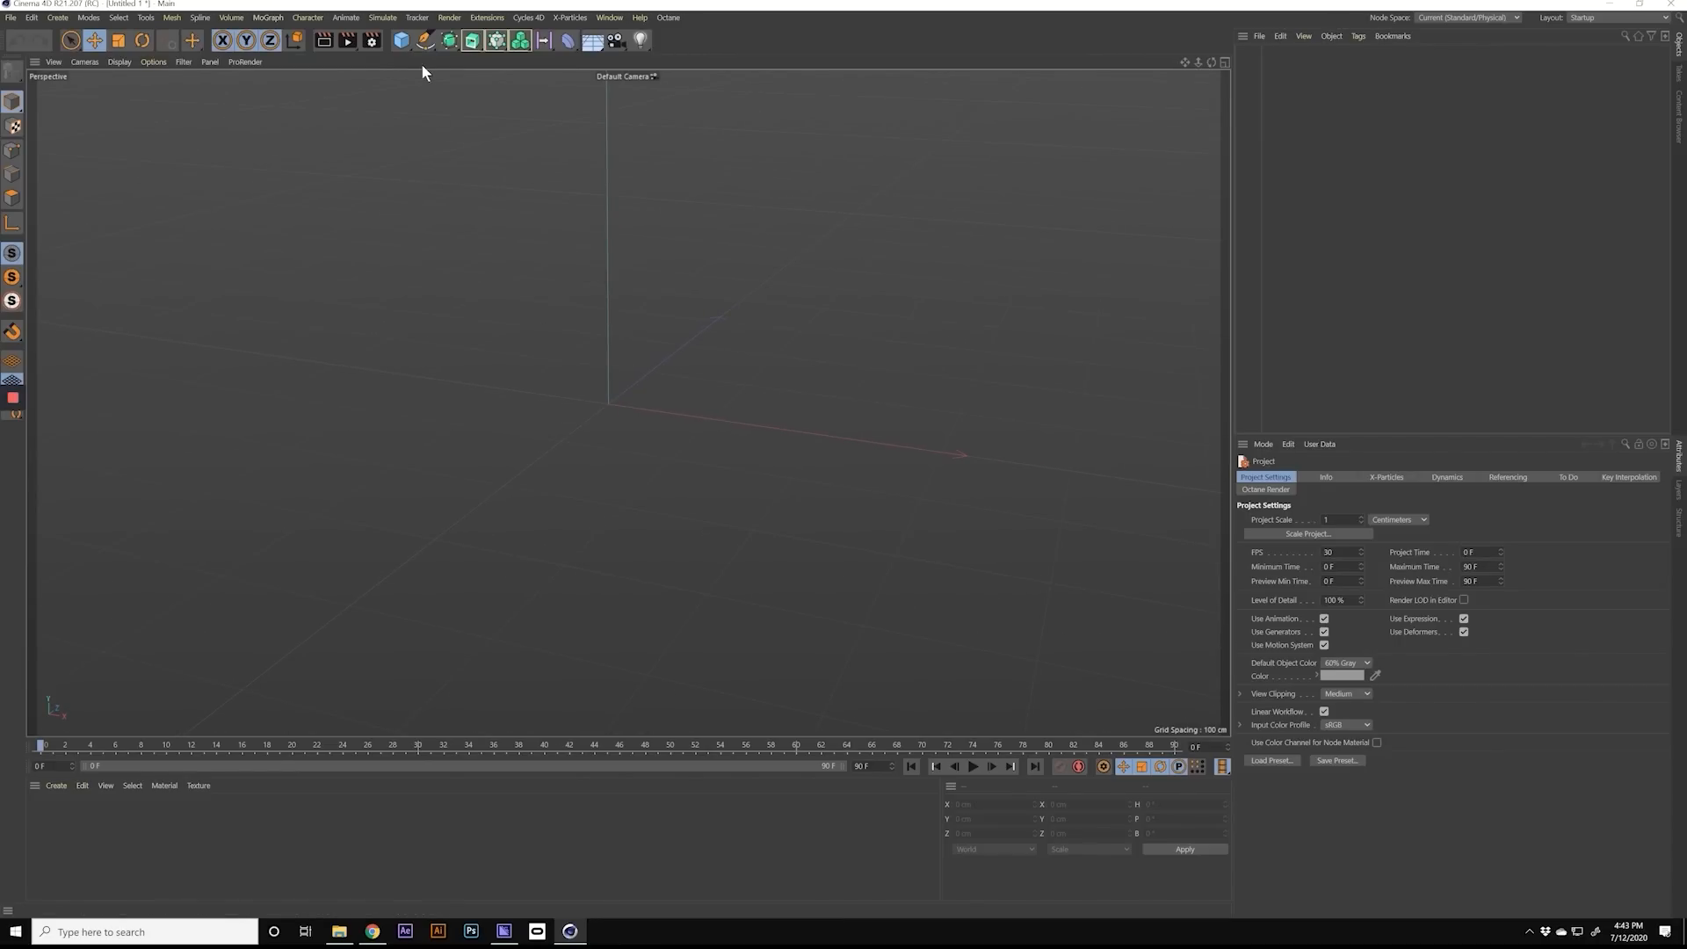
{"action": "left_click_drag", "start_coordinate": [622, 380], "coordinate": [376, 355], "text": "alt"}
{"action": "left_click", "coordinate": [401, 43]}
{"action": "left_click_drag", "start_coordinate": [733, 388], "coordinate": [529, 365], "text": "alt"}
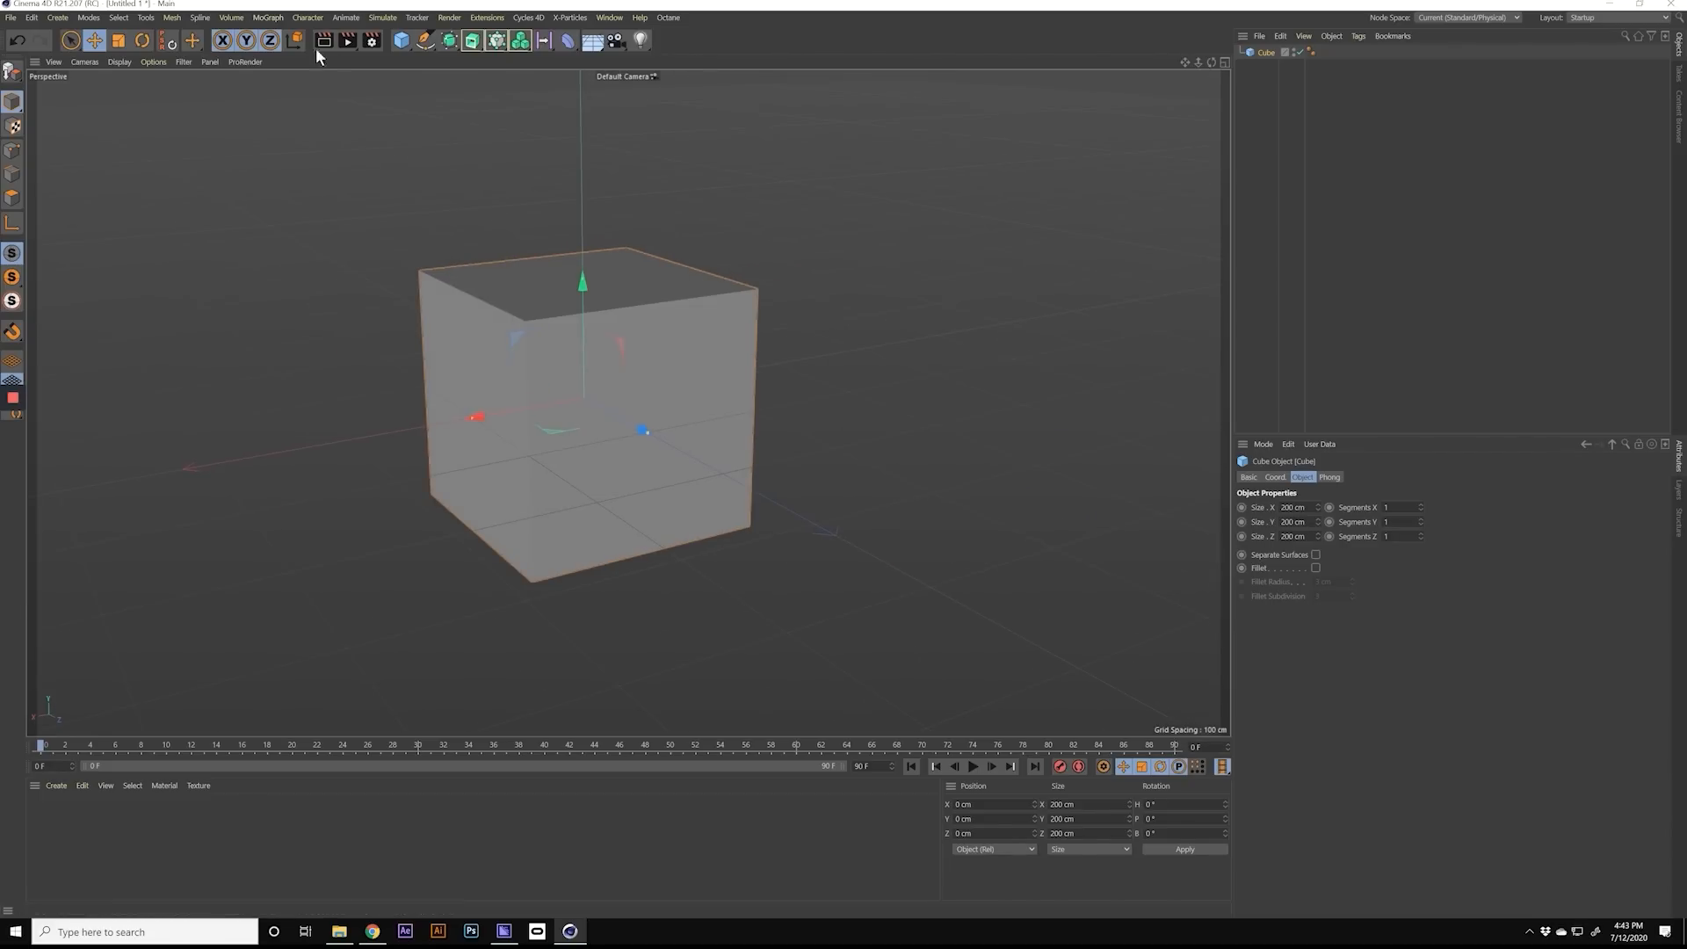
{"action": "mouse_move", "coordinate": [581, 341]}
{"action": "left_mouse_down", "text": "alt"}
{"action": "mouse_move", "coordinate": [637, 340]}
{"action": "mouse_move", "coordinate": [576, 337]}
{"action": "left_mouse_up", "text": "alt"}
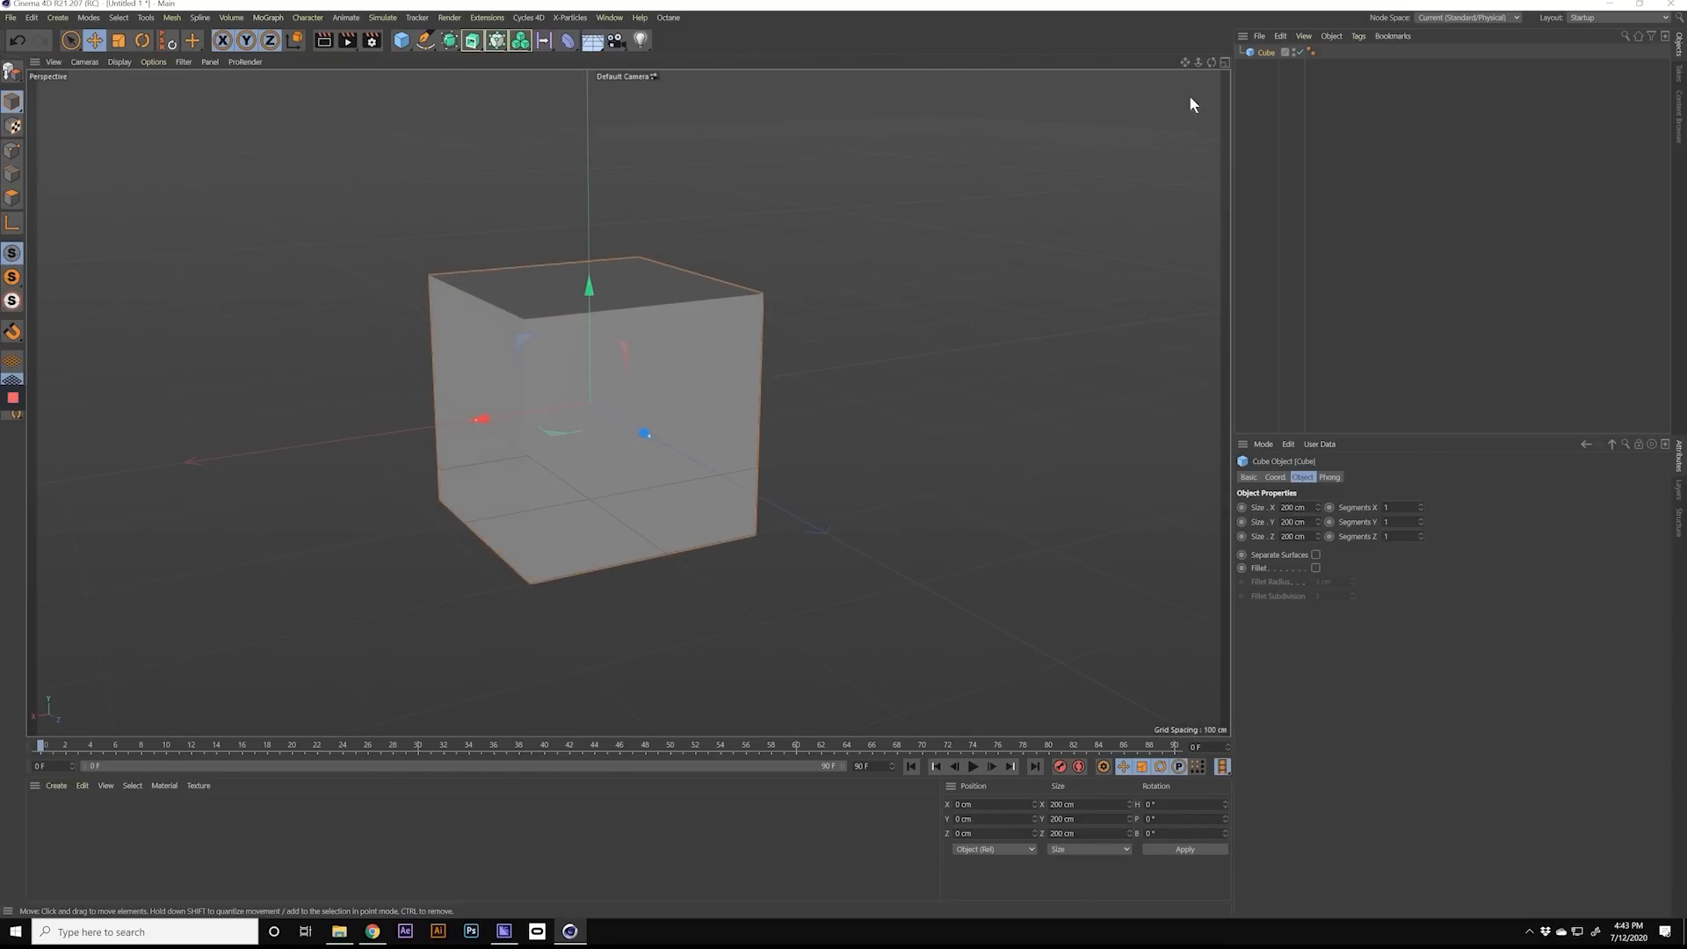
{"action": "left_click", "coordinate": [1260, 83]}
{"action": "left_click", "coordinate": [1266, 53]}
{"action": "key", "text": "c"}
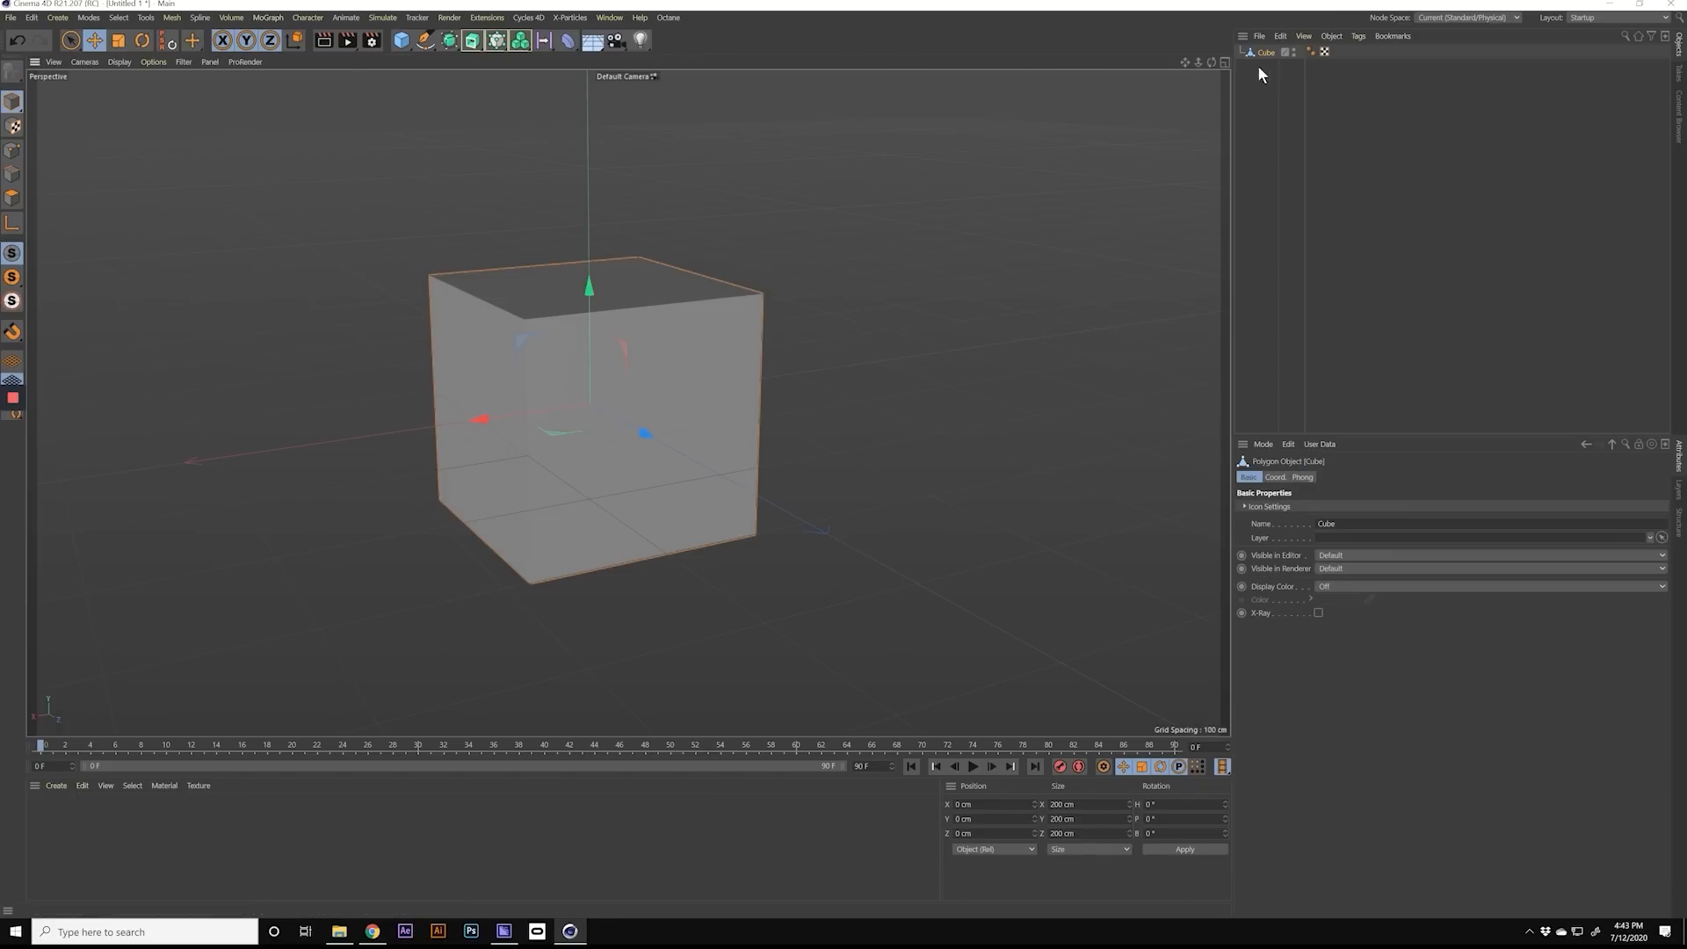
Step: Tear off the Select and Mesh command lists as two floating palettes beside the cube in the viewport
{"action": "left_click", "coordinate": [176, 19]}
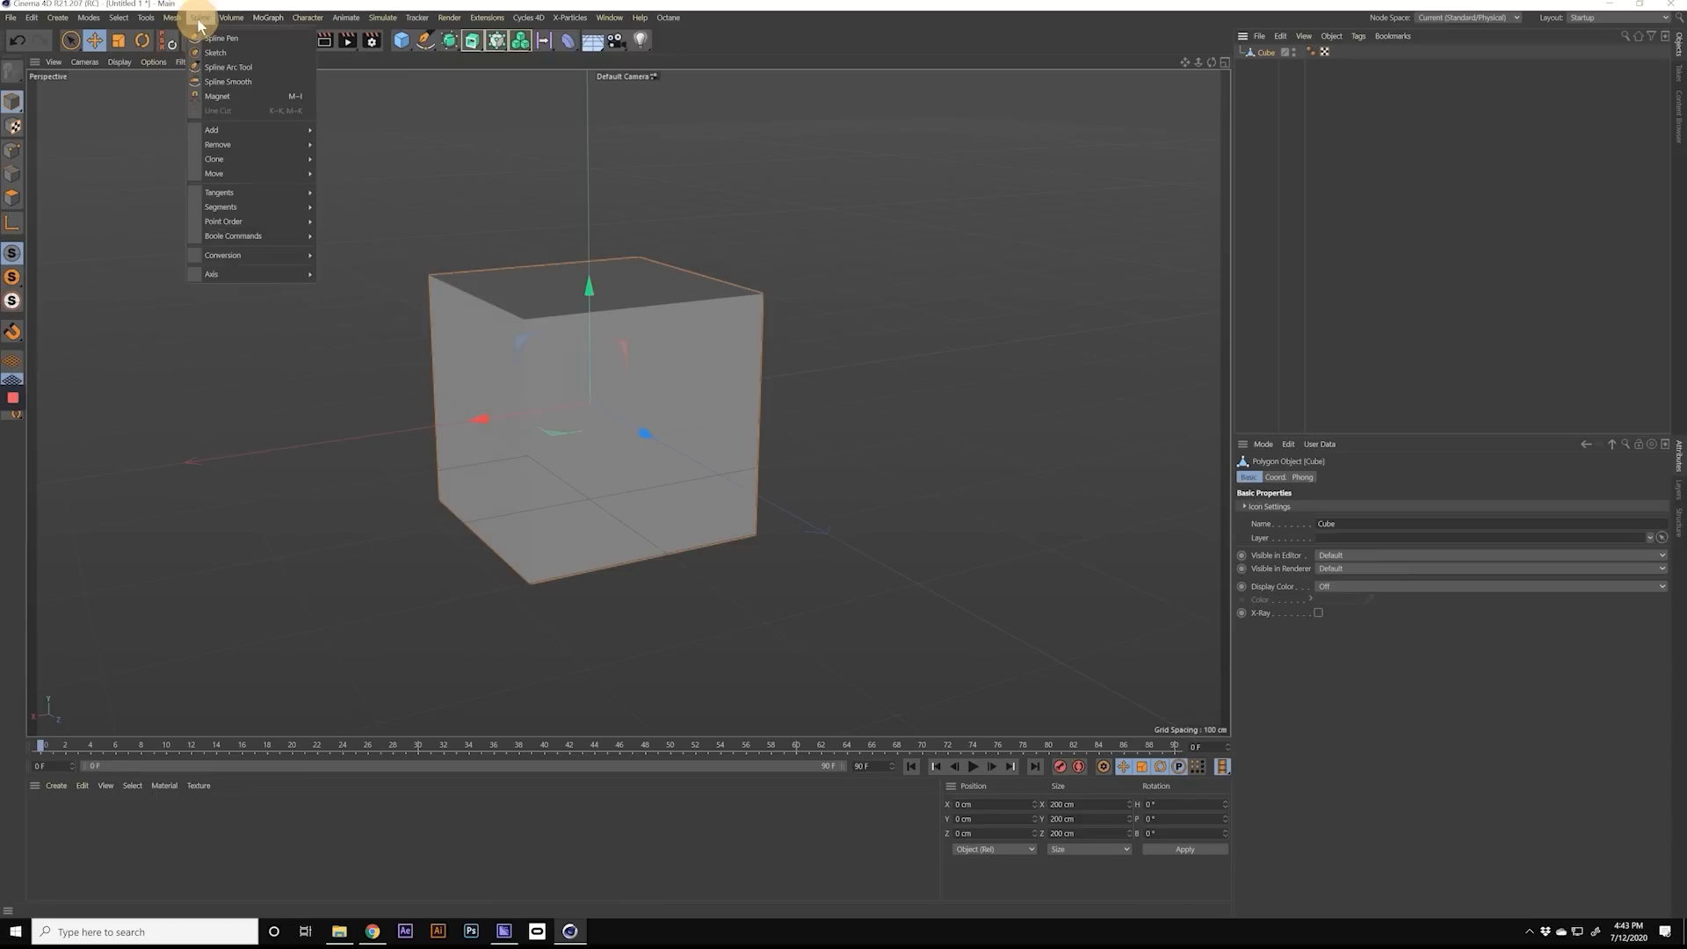
{"action": "left_click", "coordinate": [148, 18]}
{"action": "left_click", "coordinate": [115, 20]}
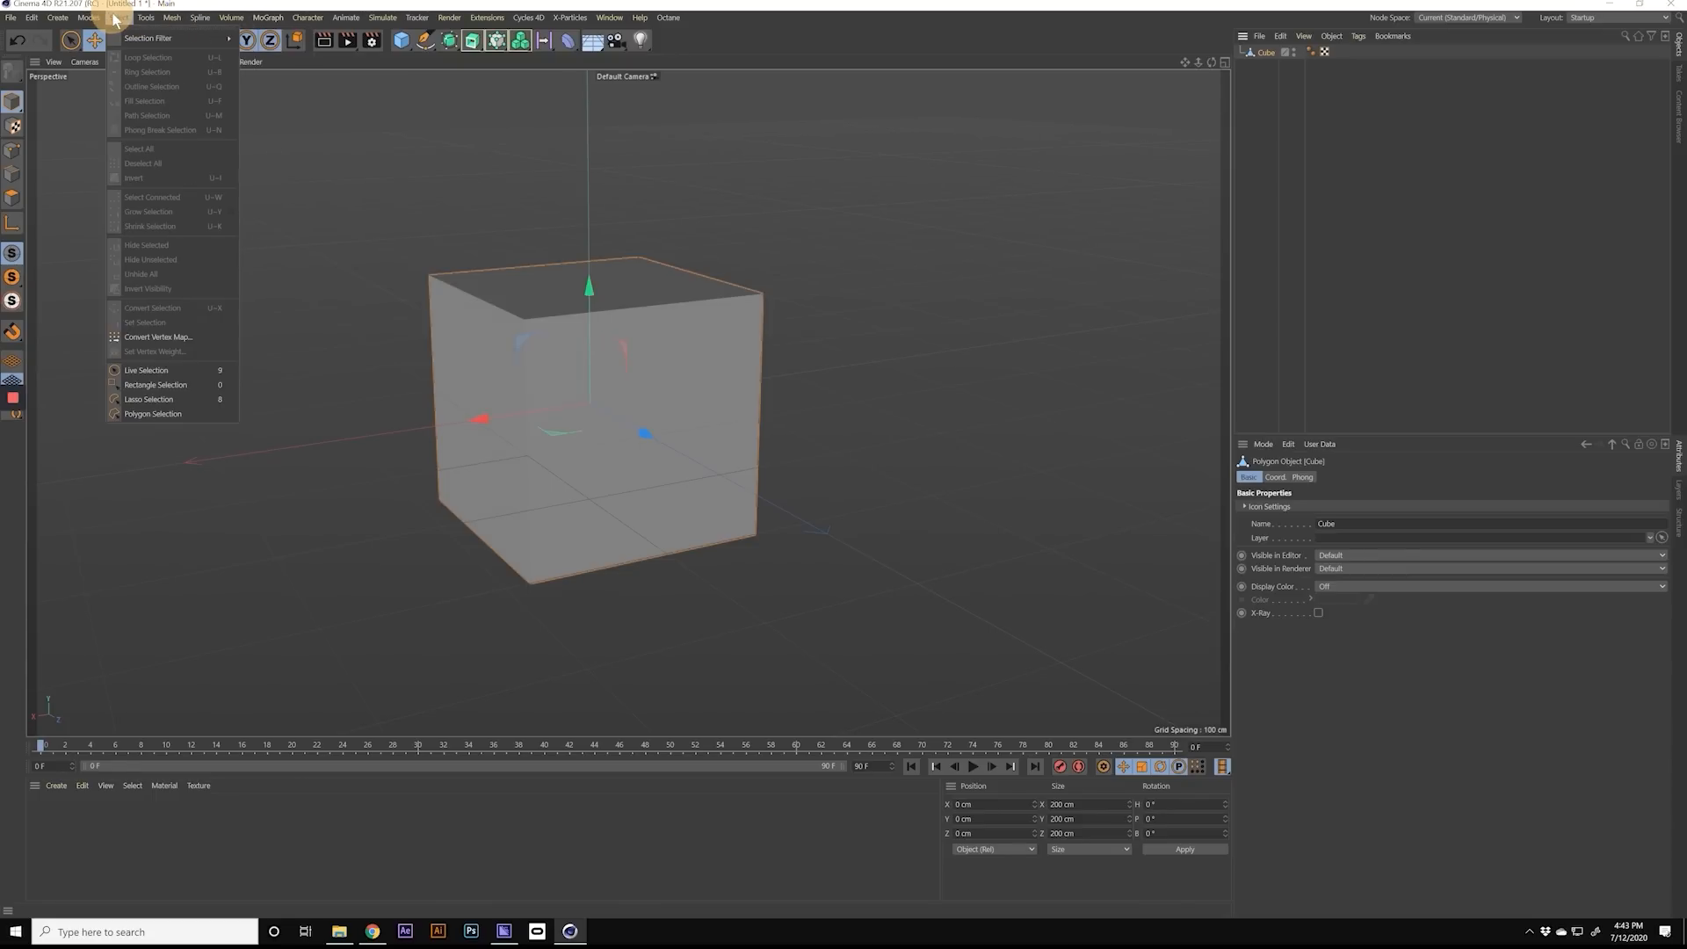
{"action": "left_click", "coordinate": [144, 27]}
{"action": "left_click_drag", "start_coordinate": [143, 22], "coordinate": [1038, 157]}
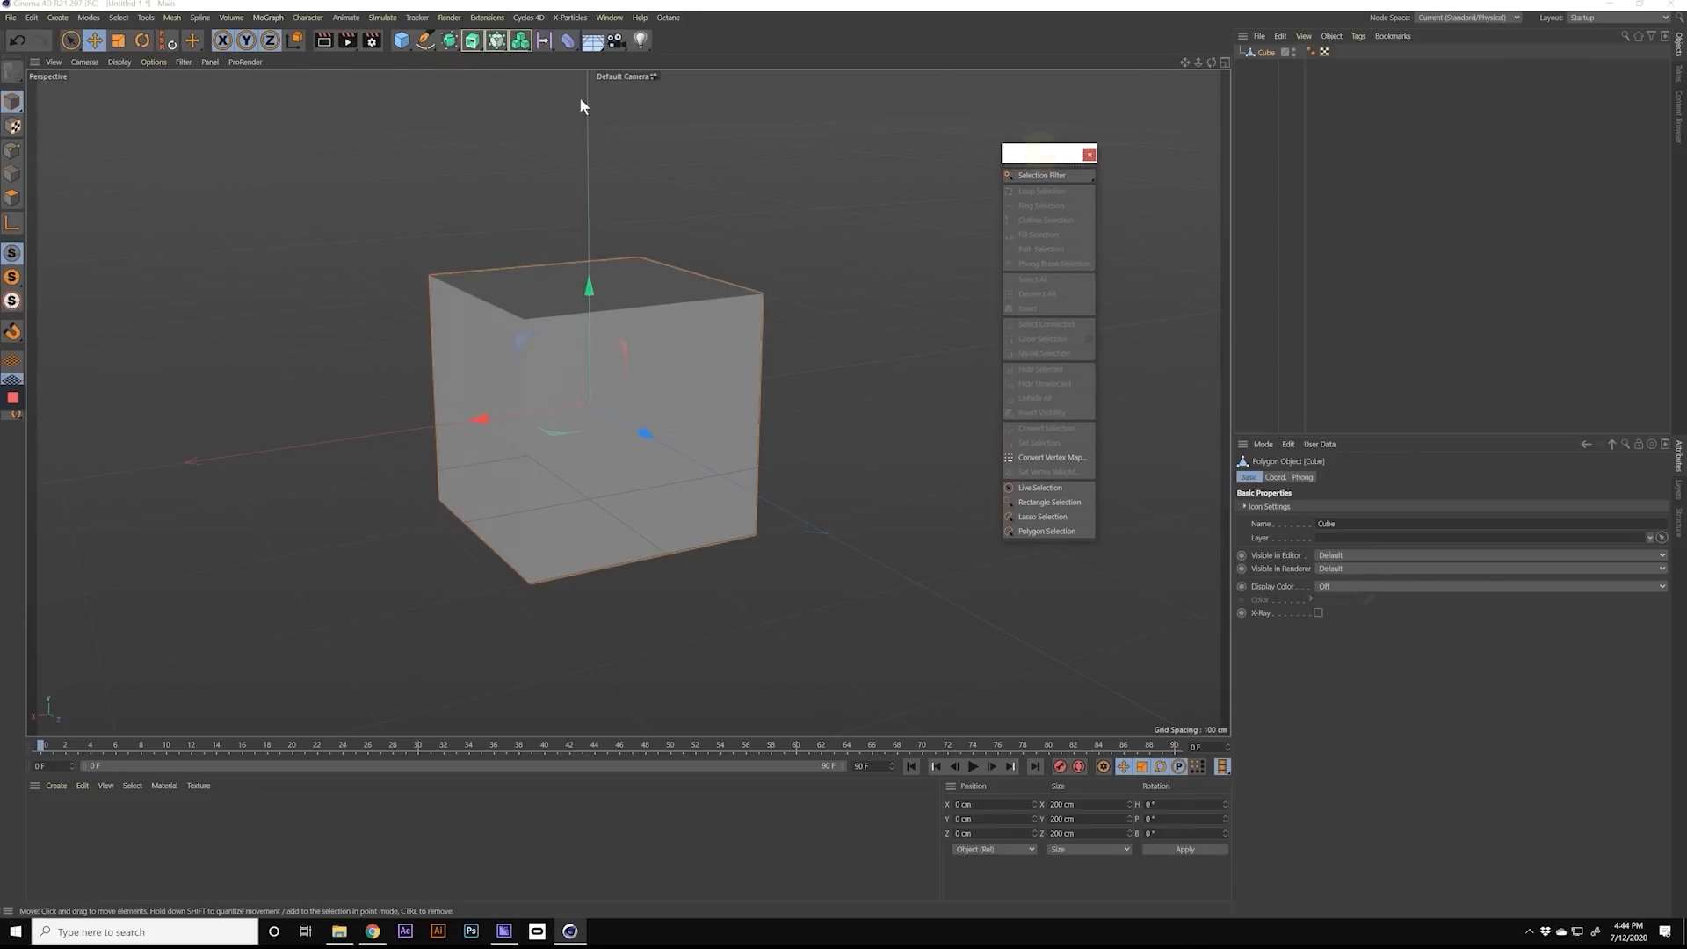
{"action": "left_click", "coordinate": [88, 17]}
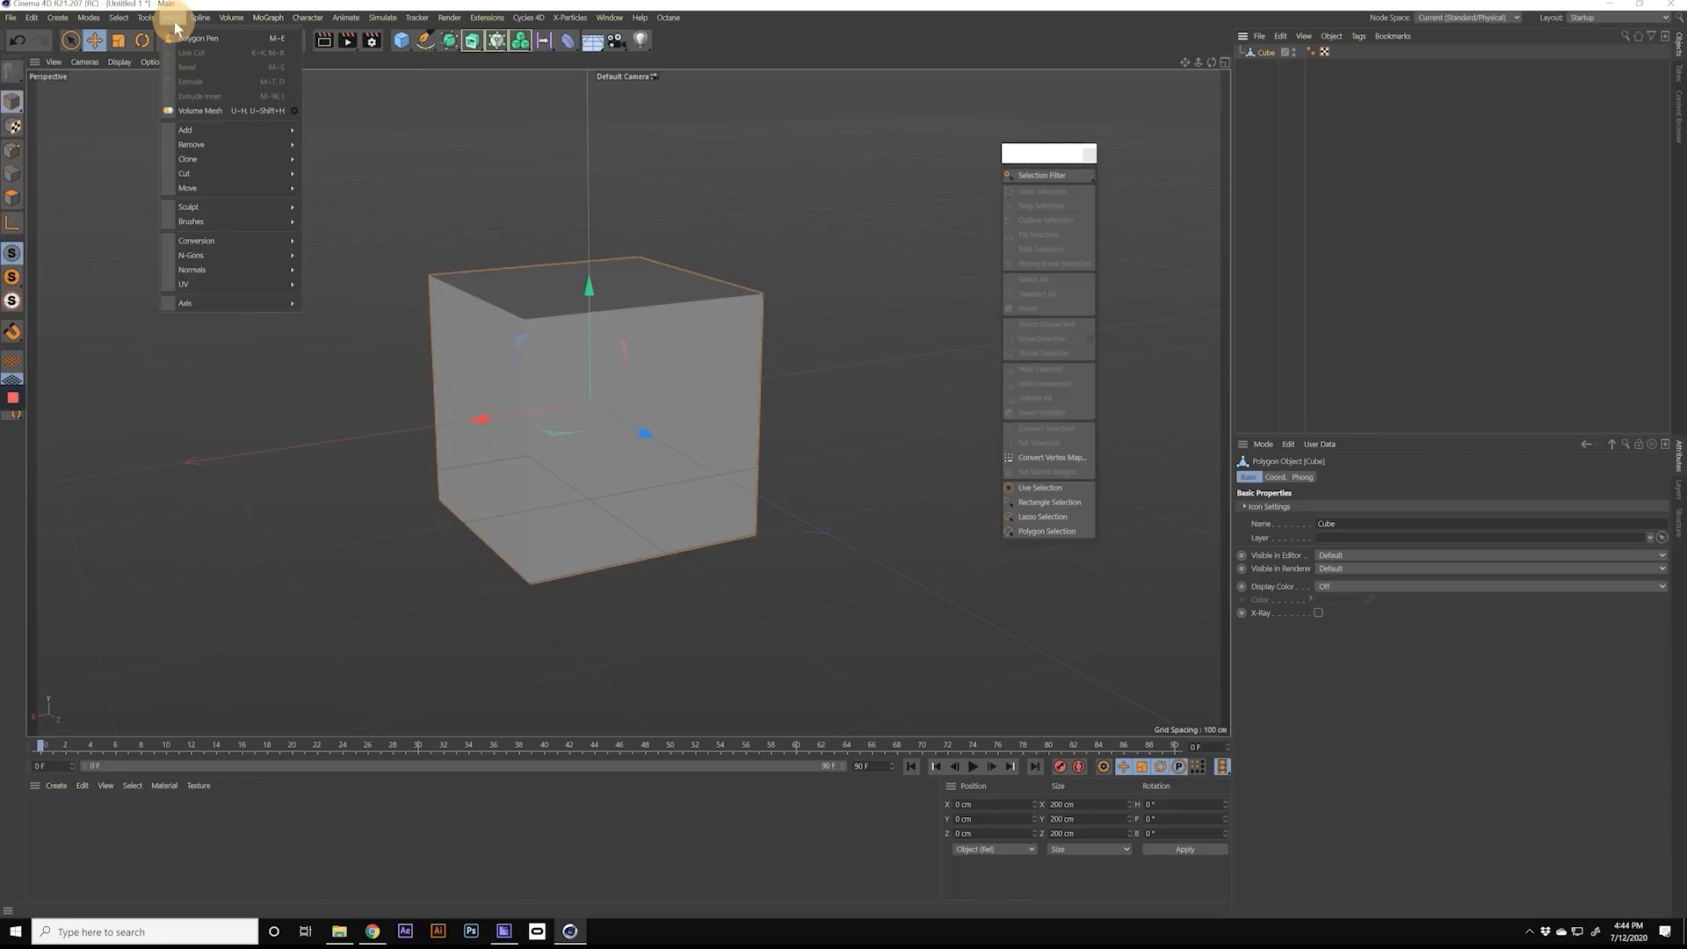
{"action": "left_click_drag", "start_coordinate": [177, 35], "coordinate": [1135, 160]}
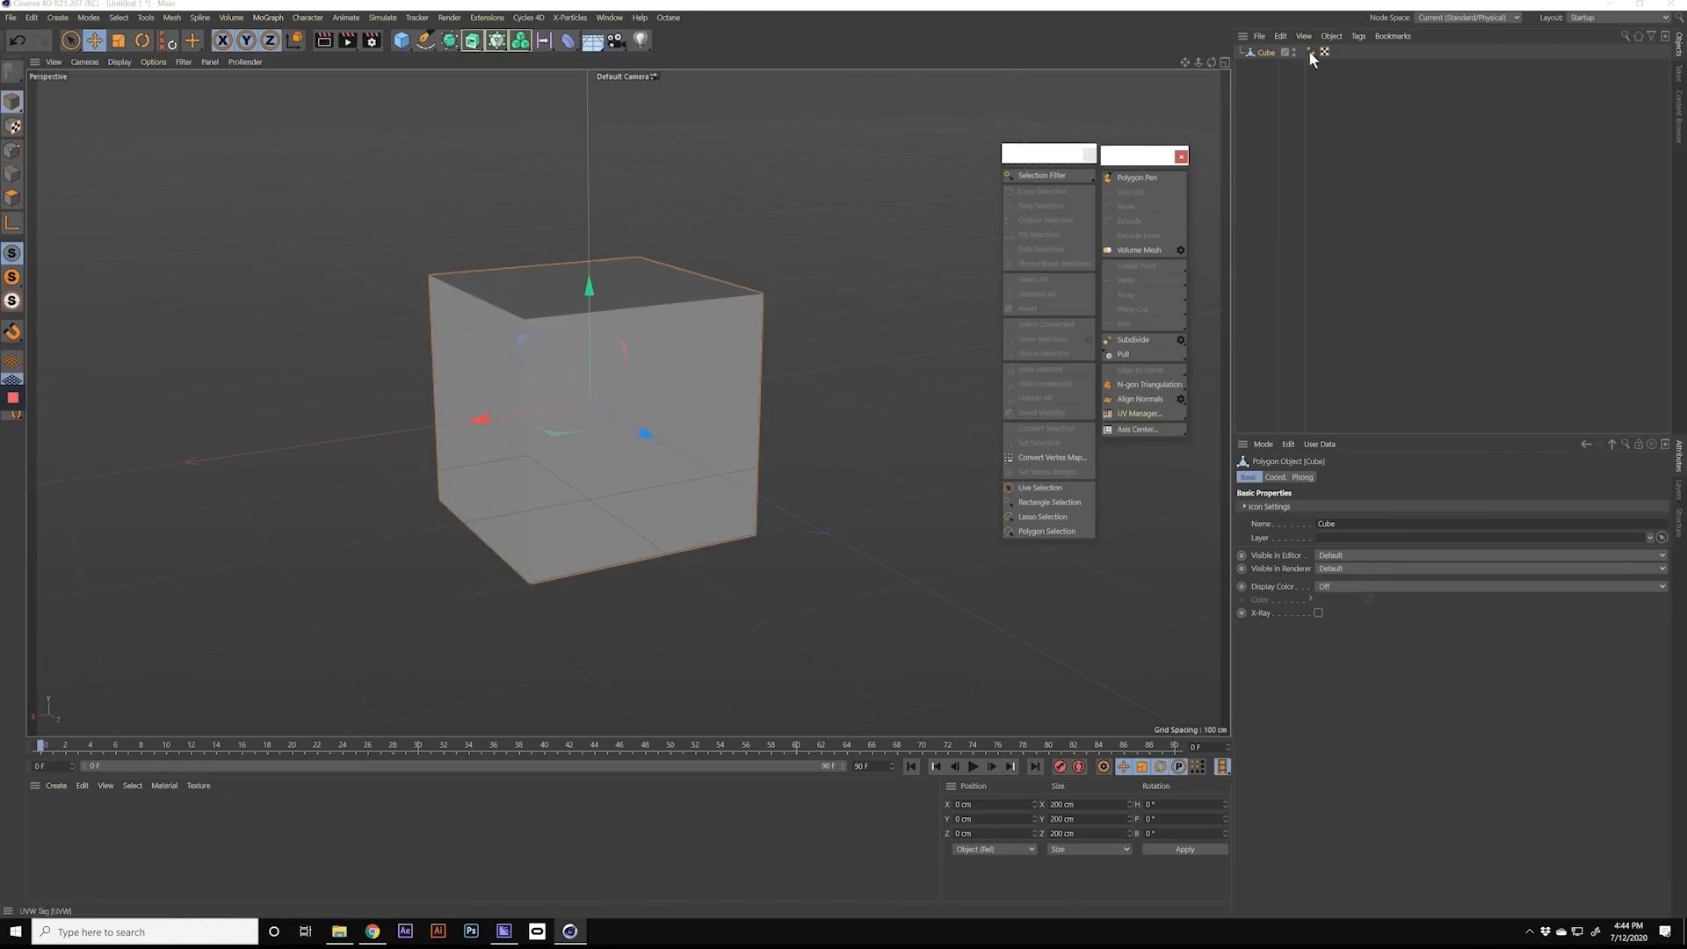
Step: Place the cube inside a Subdivision Surface and reselect the cube for editing
{"action": "double_click", "coordinate": [1263, 55]}
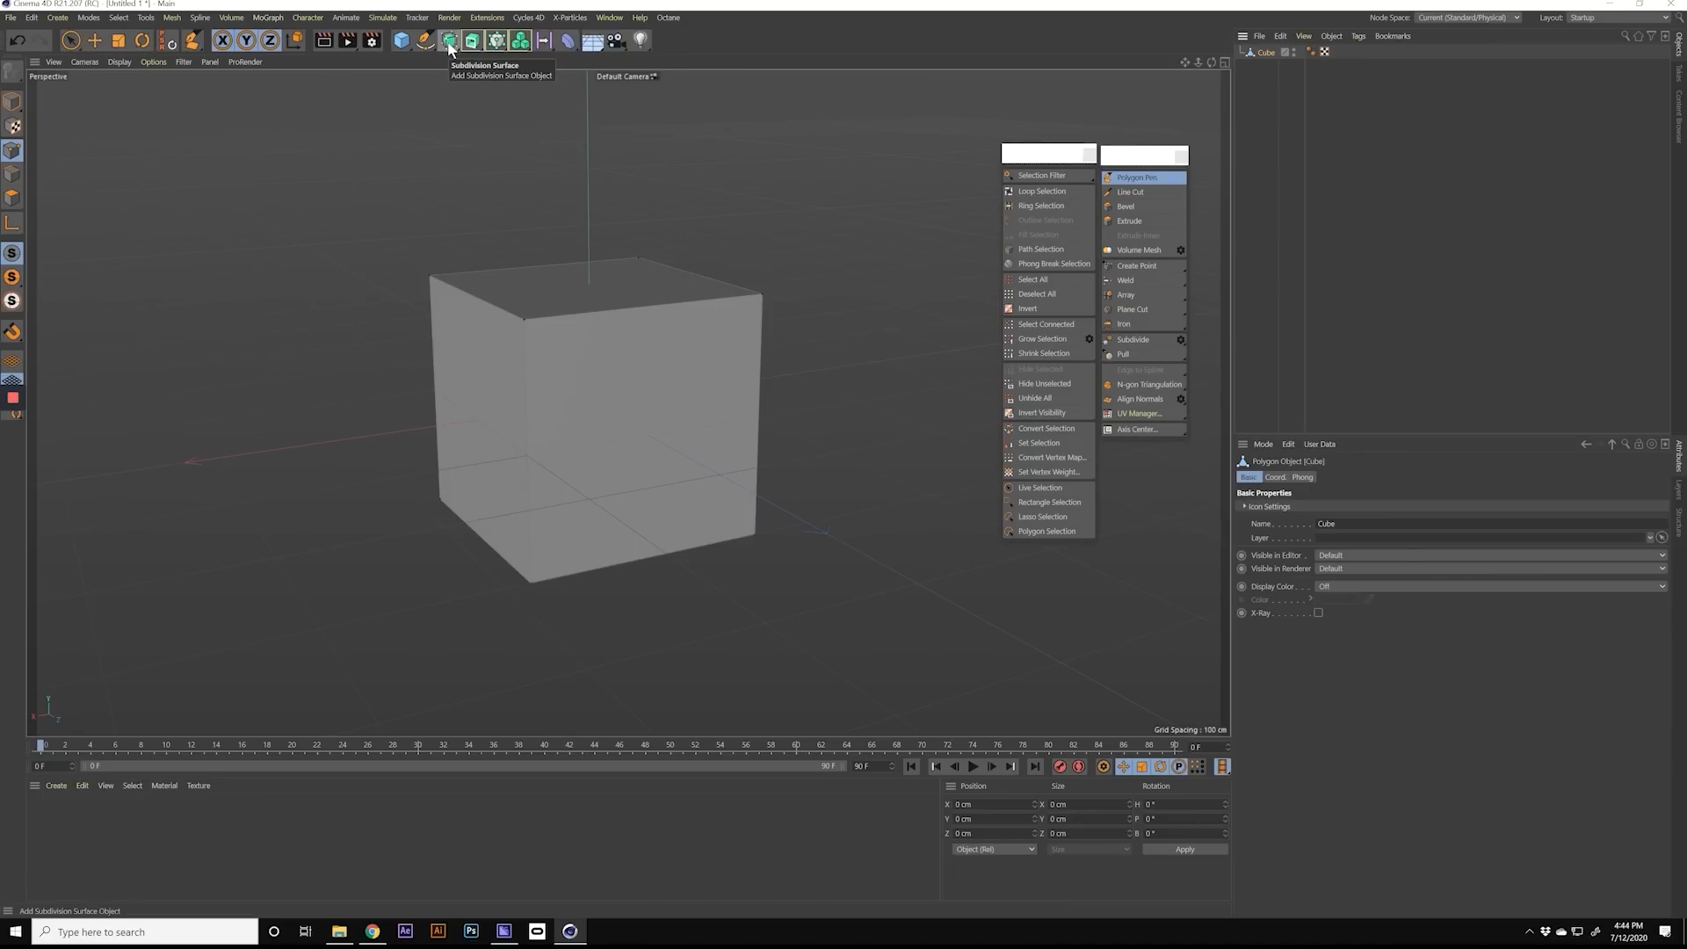
{"action": "left_click", "coordinate": [450, 50], "text": "alt"}
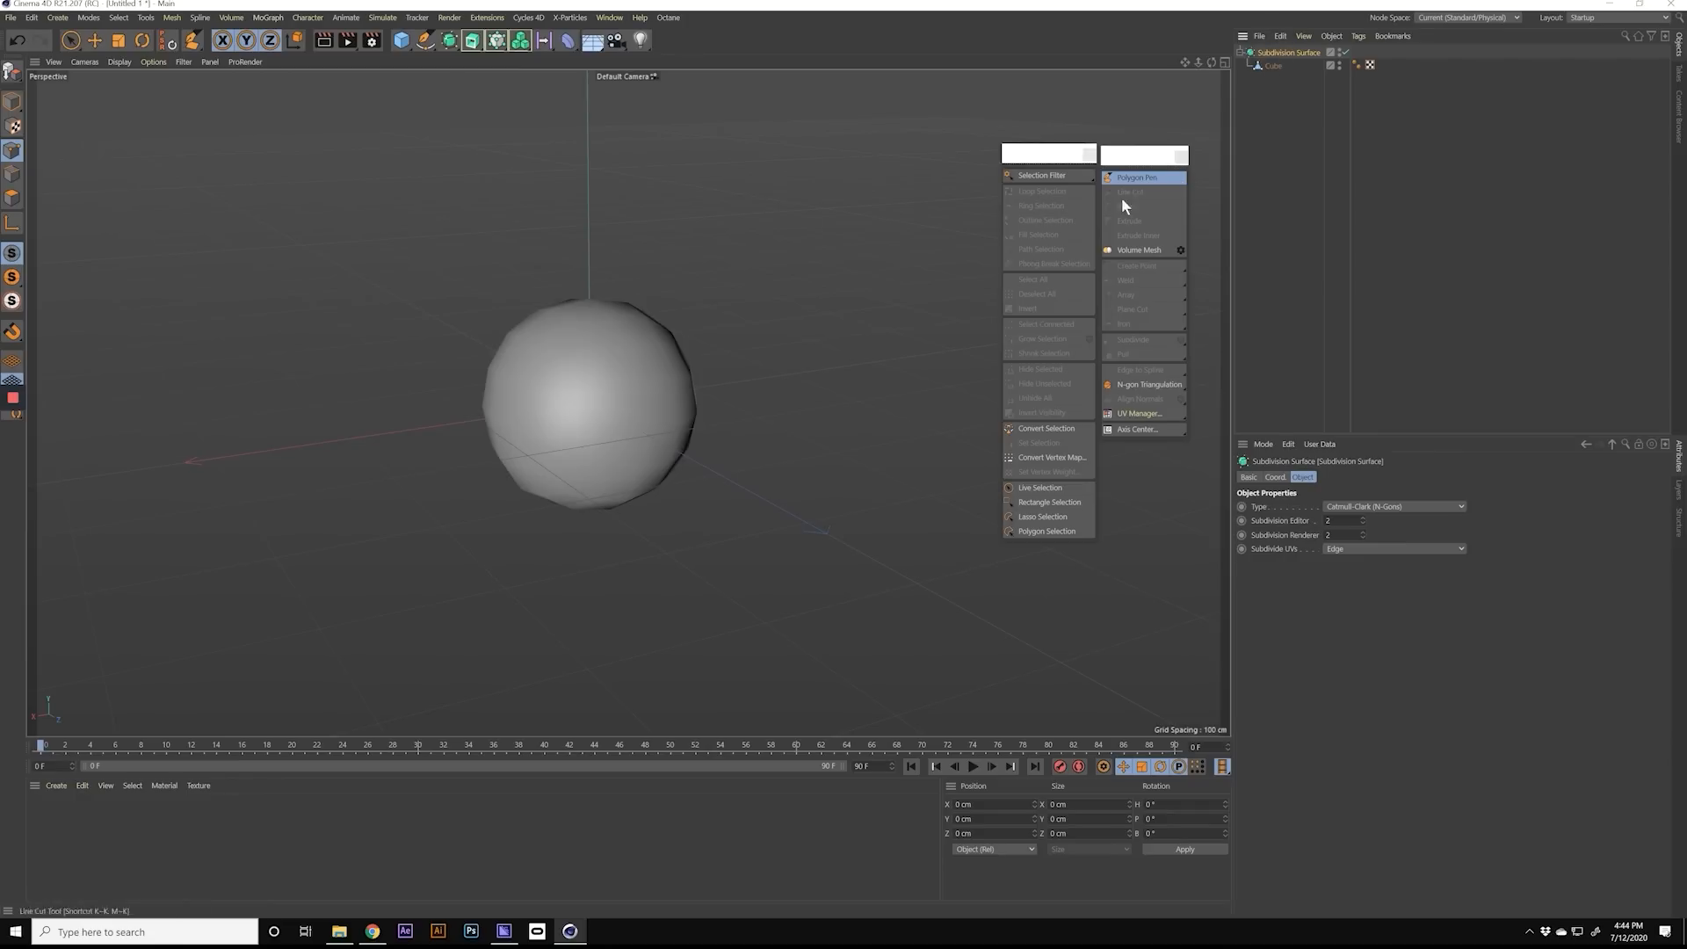
{"action": "left_click", "coordinate": [534, 299]}
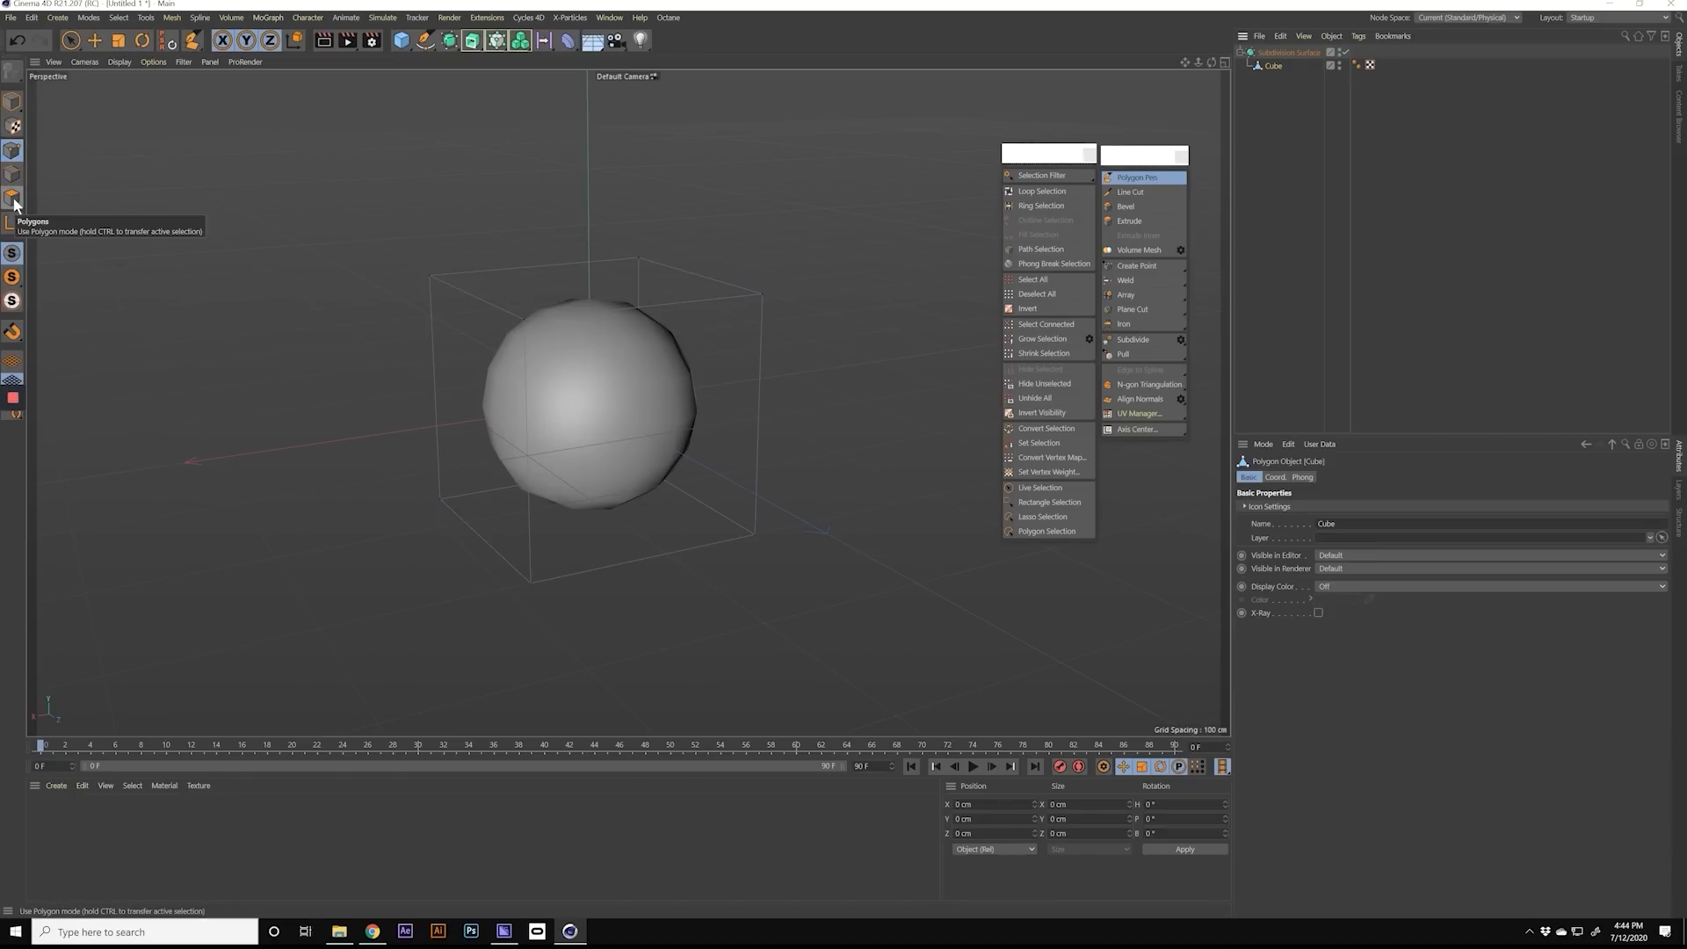
{"action": "left_click_drag", "start_coordinate": [567, 372], "coordinate": [494, 332], "text": "alt"}
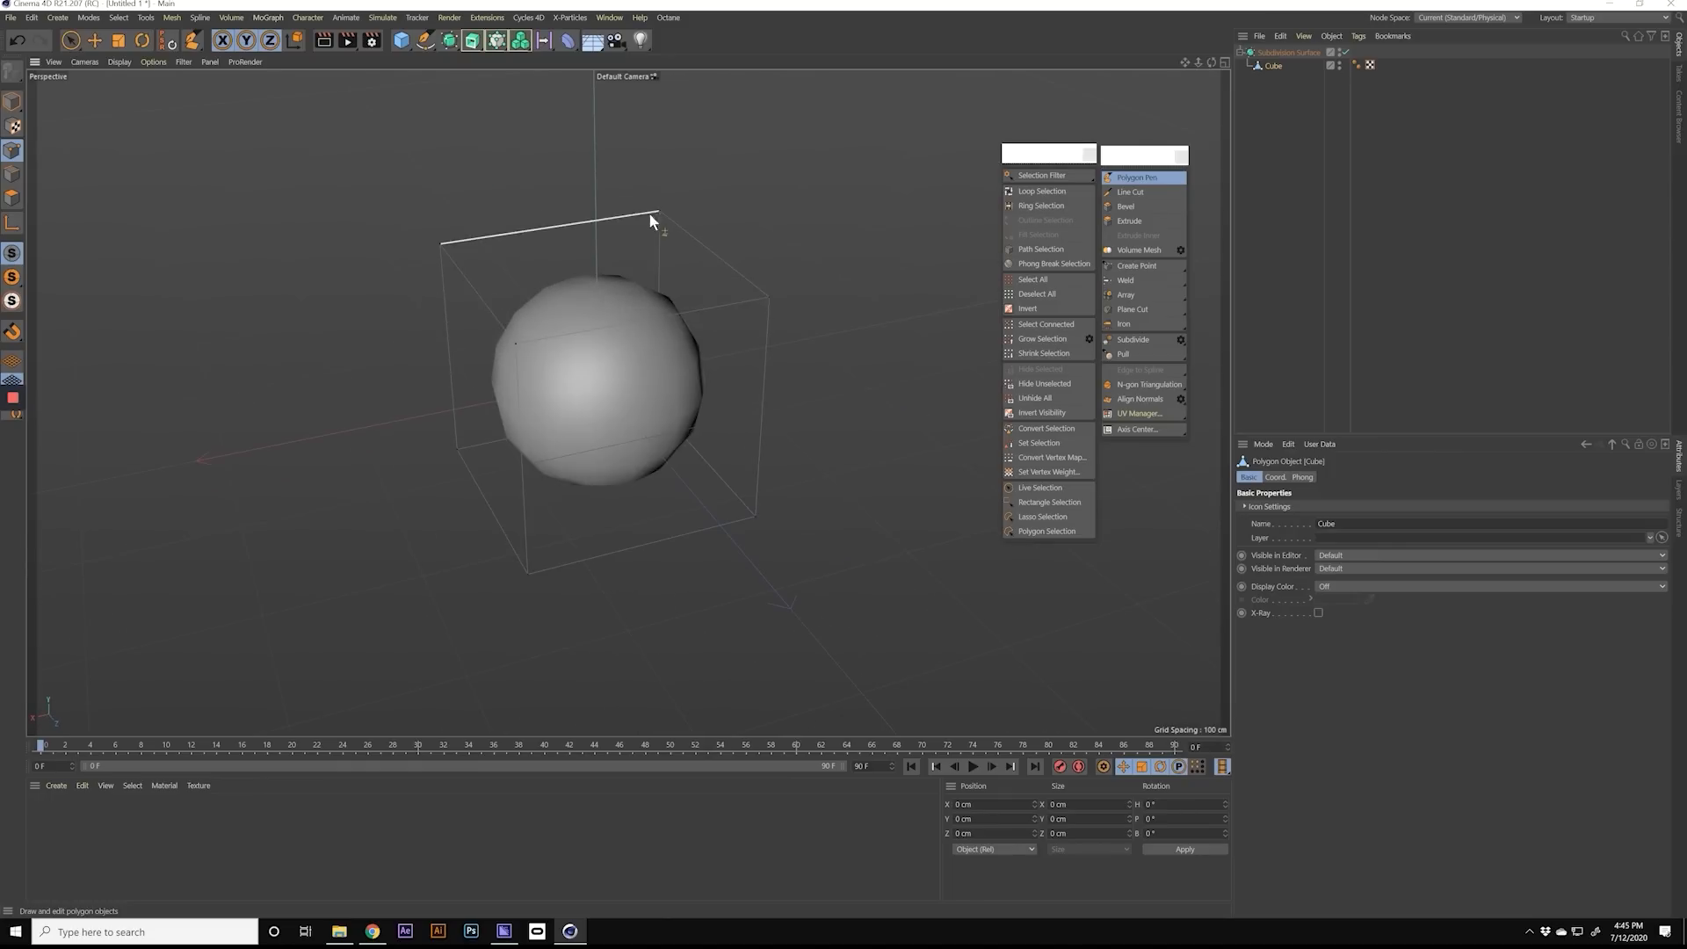
{"action": "left_click_drag", "start_coordinate": [568, 376], "coordinate": [644, 257], "text": "alt"}
Step: Use Loop/Path Cut to add horizontal edge loops near the cube's bottom and top, plus vertical loops through its sides
{"action": "key", "text": "k"}
{"action": "key", "text": "k"}
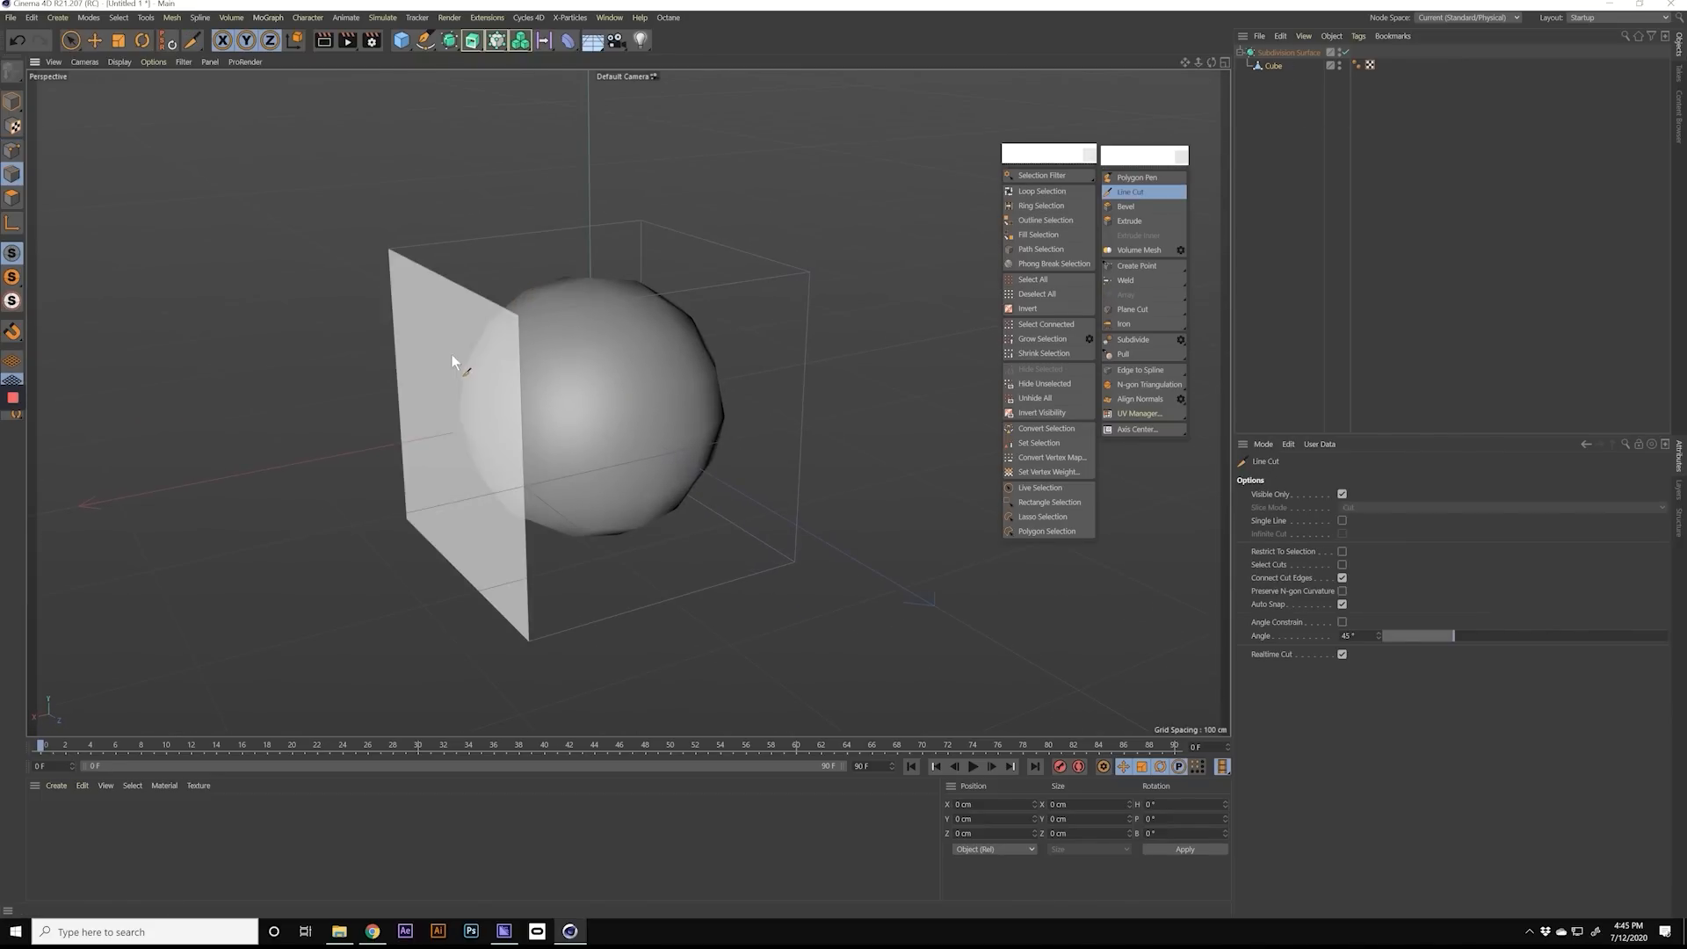
{"action": "left_click_drag", "start_coordinate": [1135, 312], "coordinate": [1313, 343]}
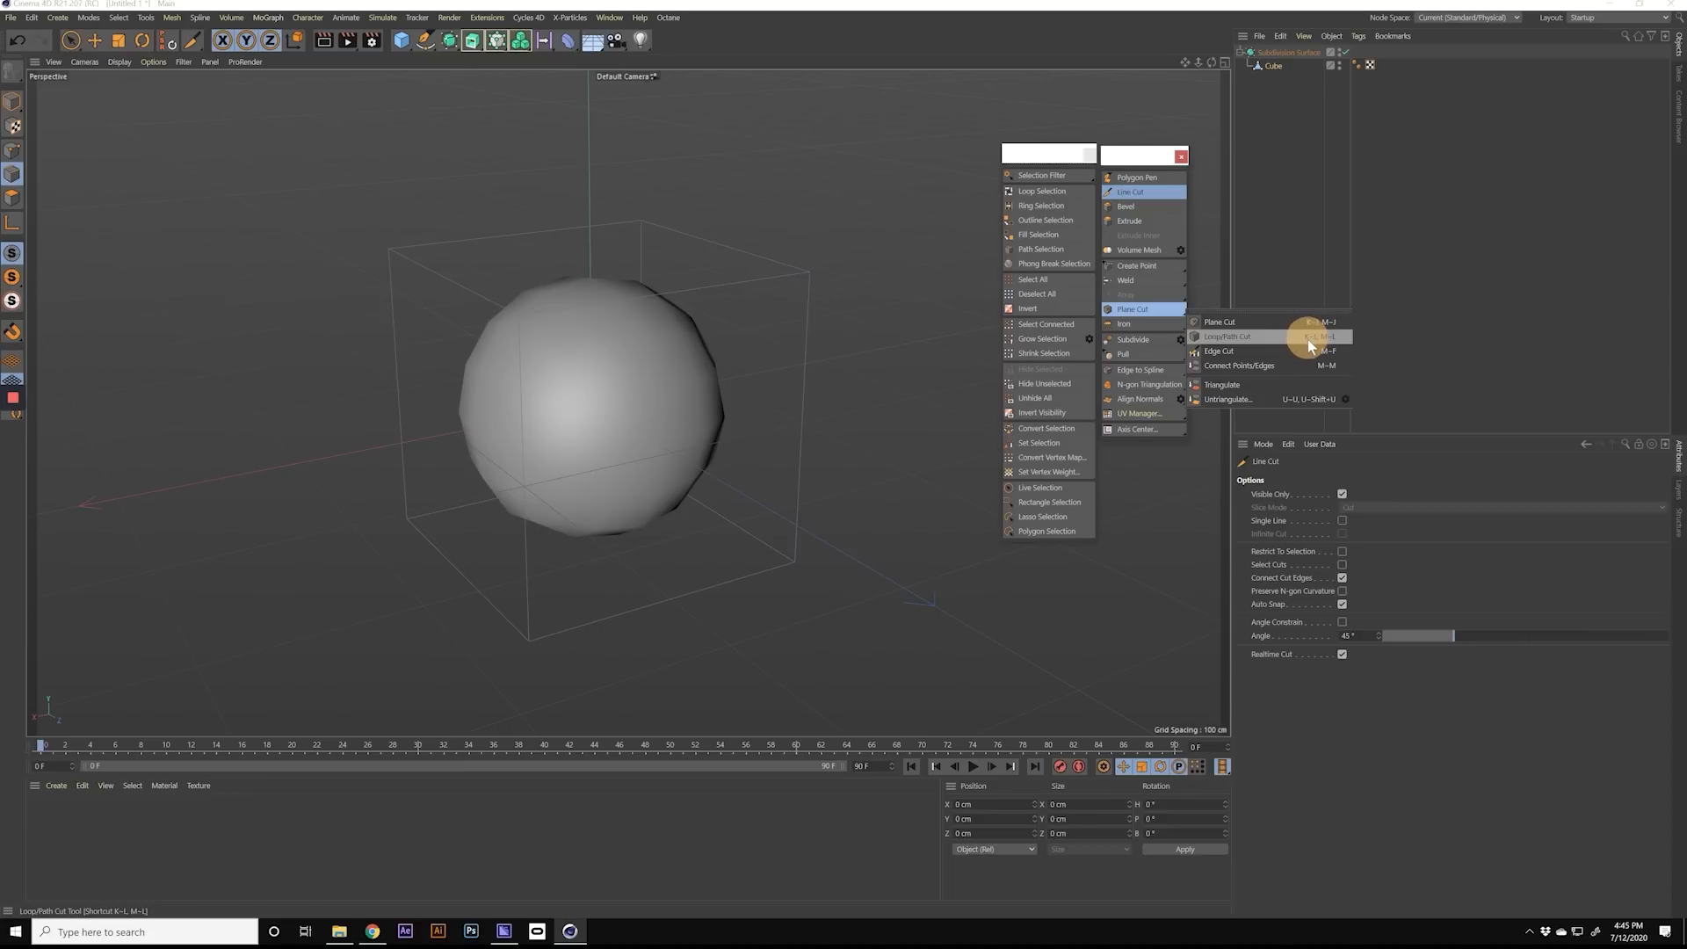
{"action": "left_click_drag", "start_coordinate": [1309, 343], "coordinate": [1309, 342]}
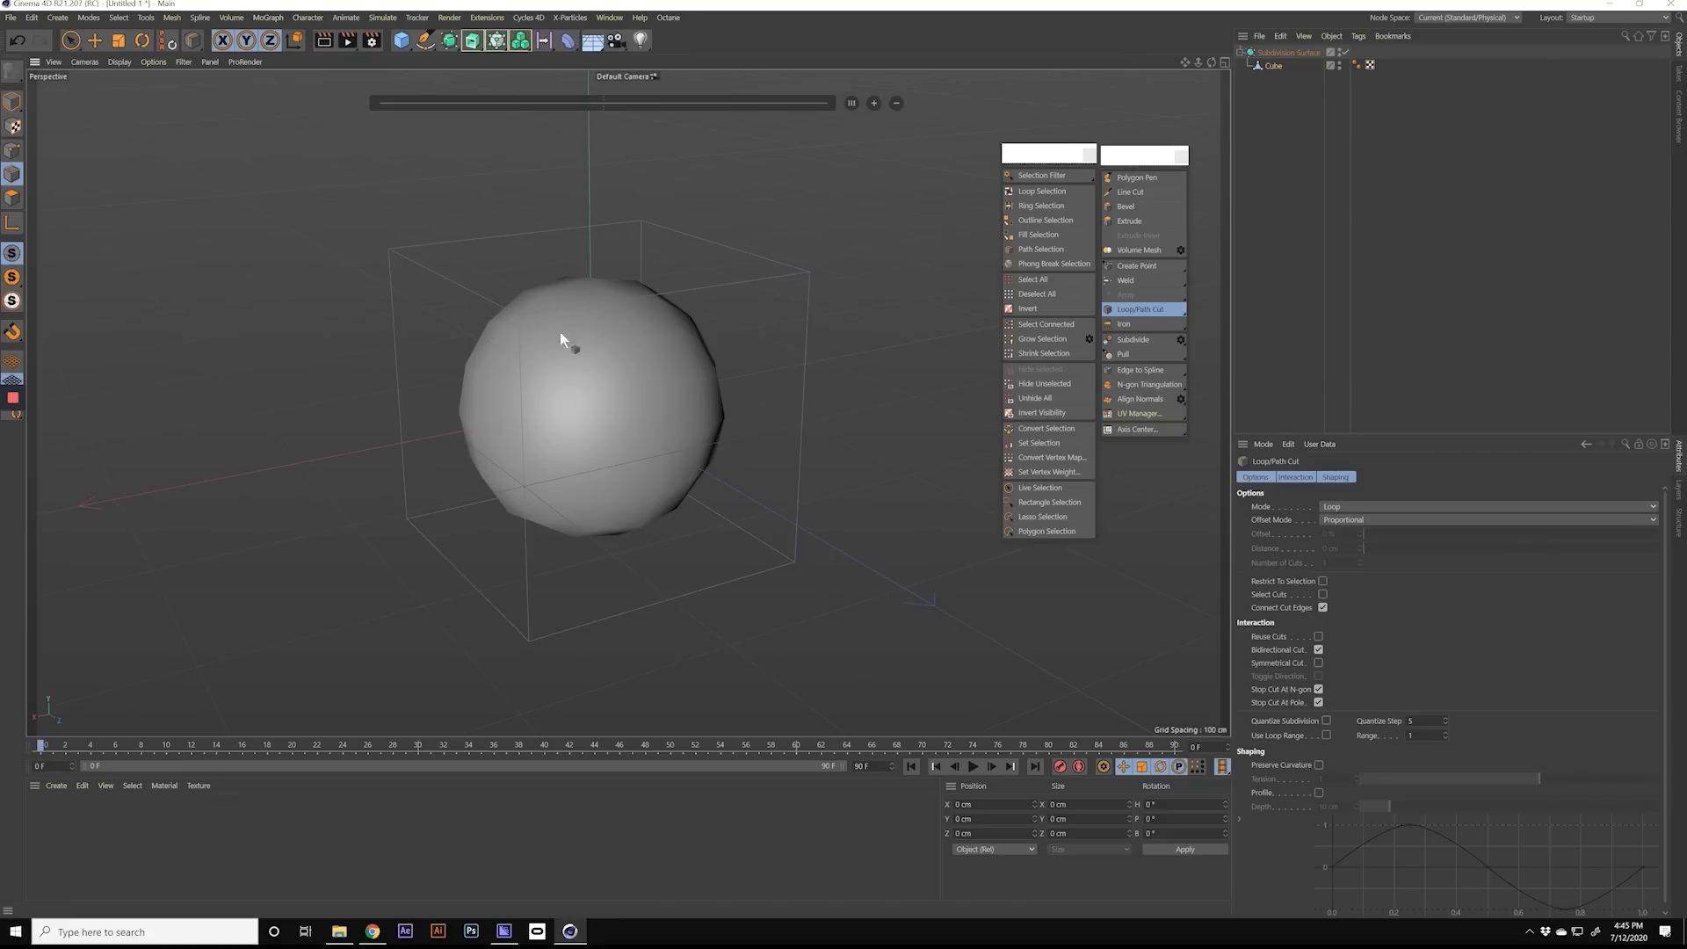
{"action": "left_click", "coordinate": [524, 618]}
{"action": "left_click_drag", "start_coordinate": [521, 544], "coordinate": [504, 481], "text": "alt"}
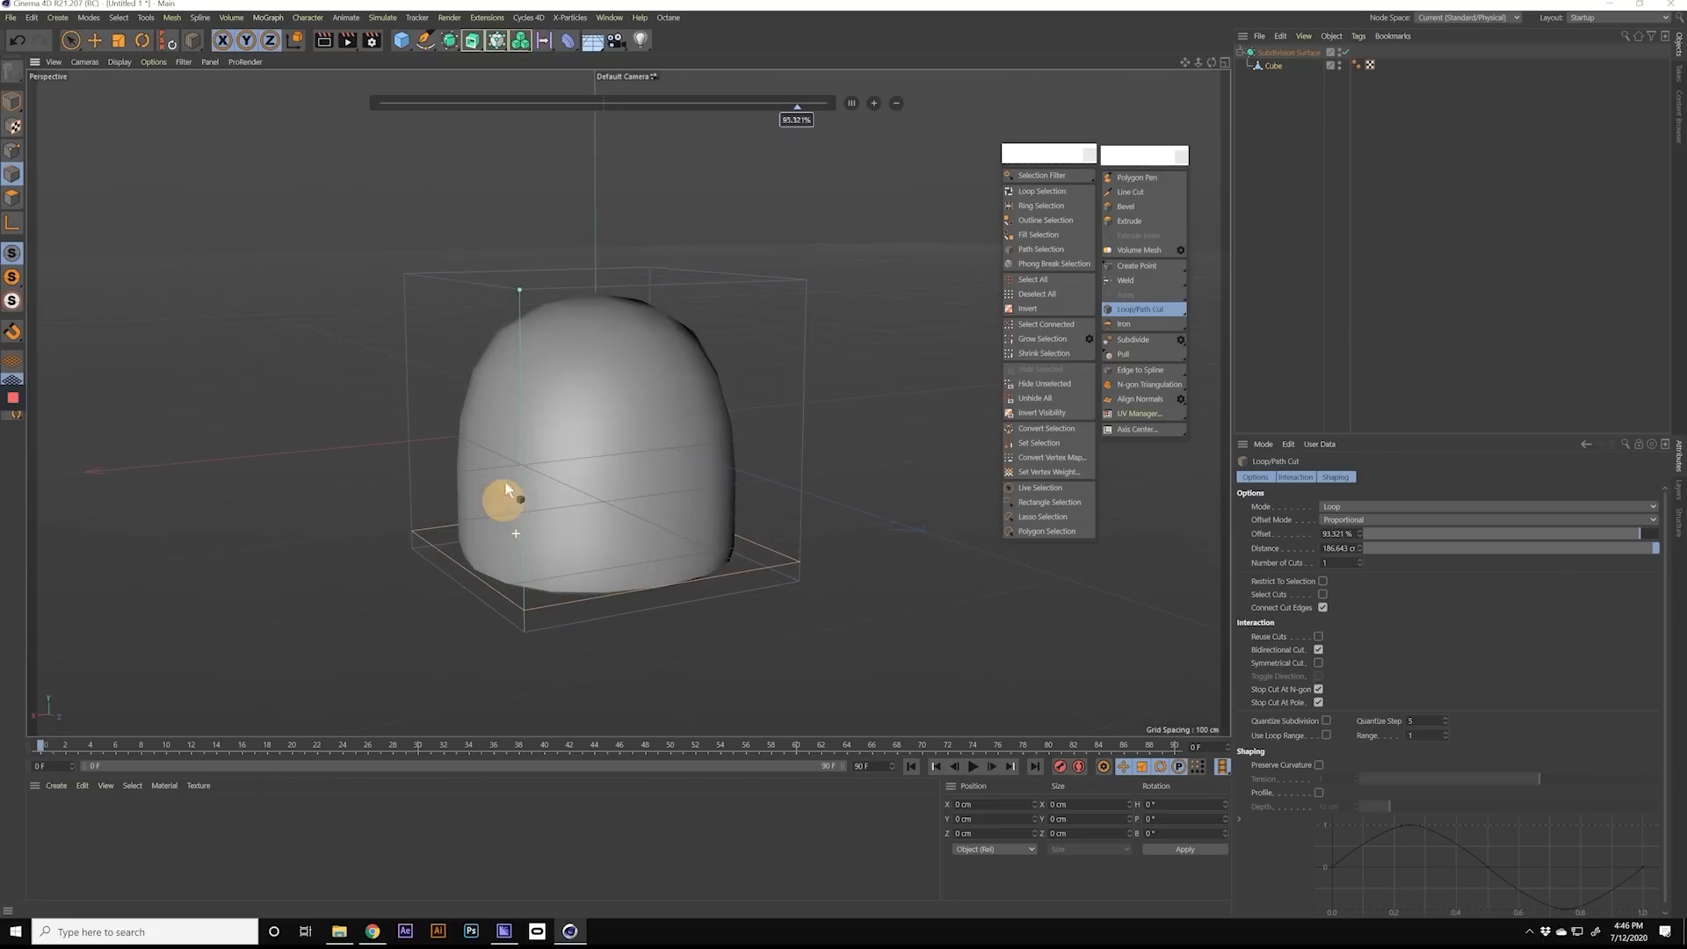
{"action": "left_click", "coordinate": [519, 300]}
{"action": "left_click_drag", "start_coordinate": [519, 300], "coordinate": [538, 361], "text": "alt"}
{"action": "left_click", "coordinate": [529, 463]}
{"action": "left_click", "coordinate": [669, 282]}
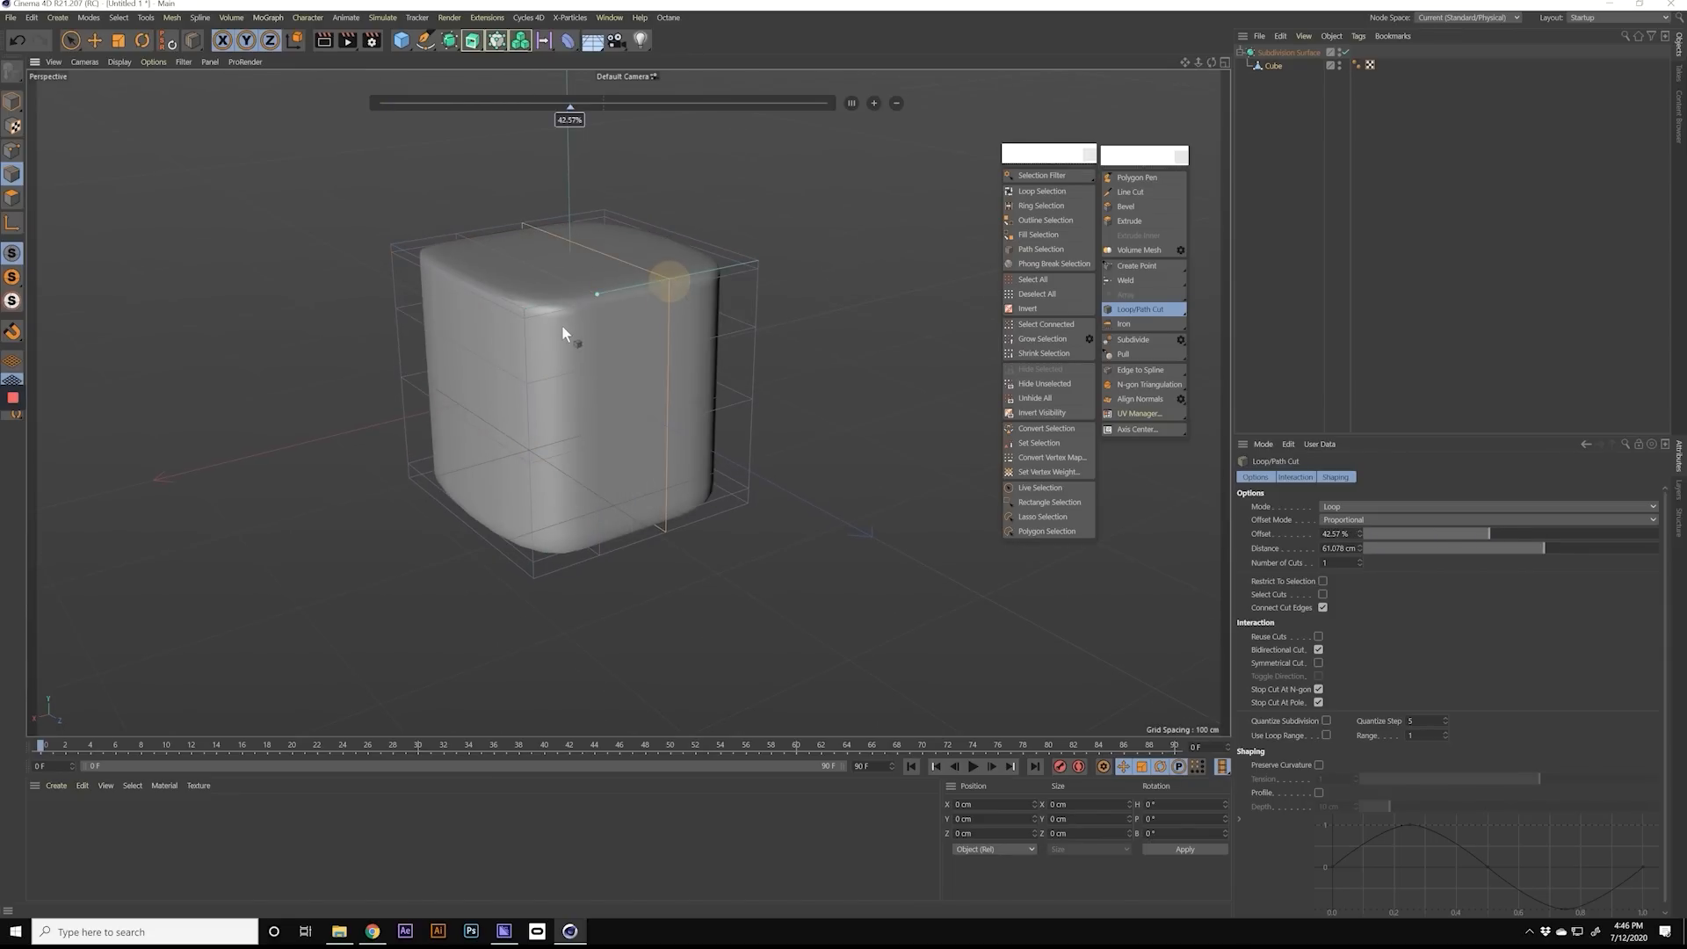
Step: Delete the subdivided cube and replace it with a new editable cube inside a Subdivision Surface, with the cube selected
{"action": "left_click_drag", "start_coordinate": [470, 325], "coordinate": [568, 329], "text": "alt"}
{"action": "key", "text": "Delete"}
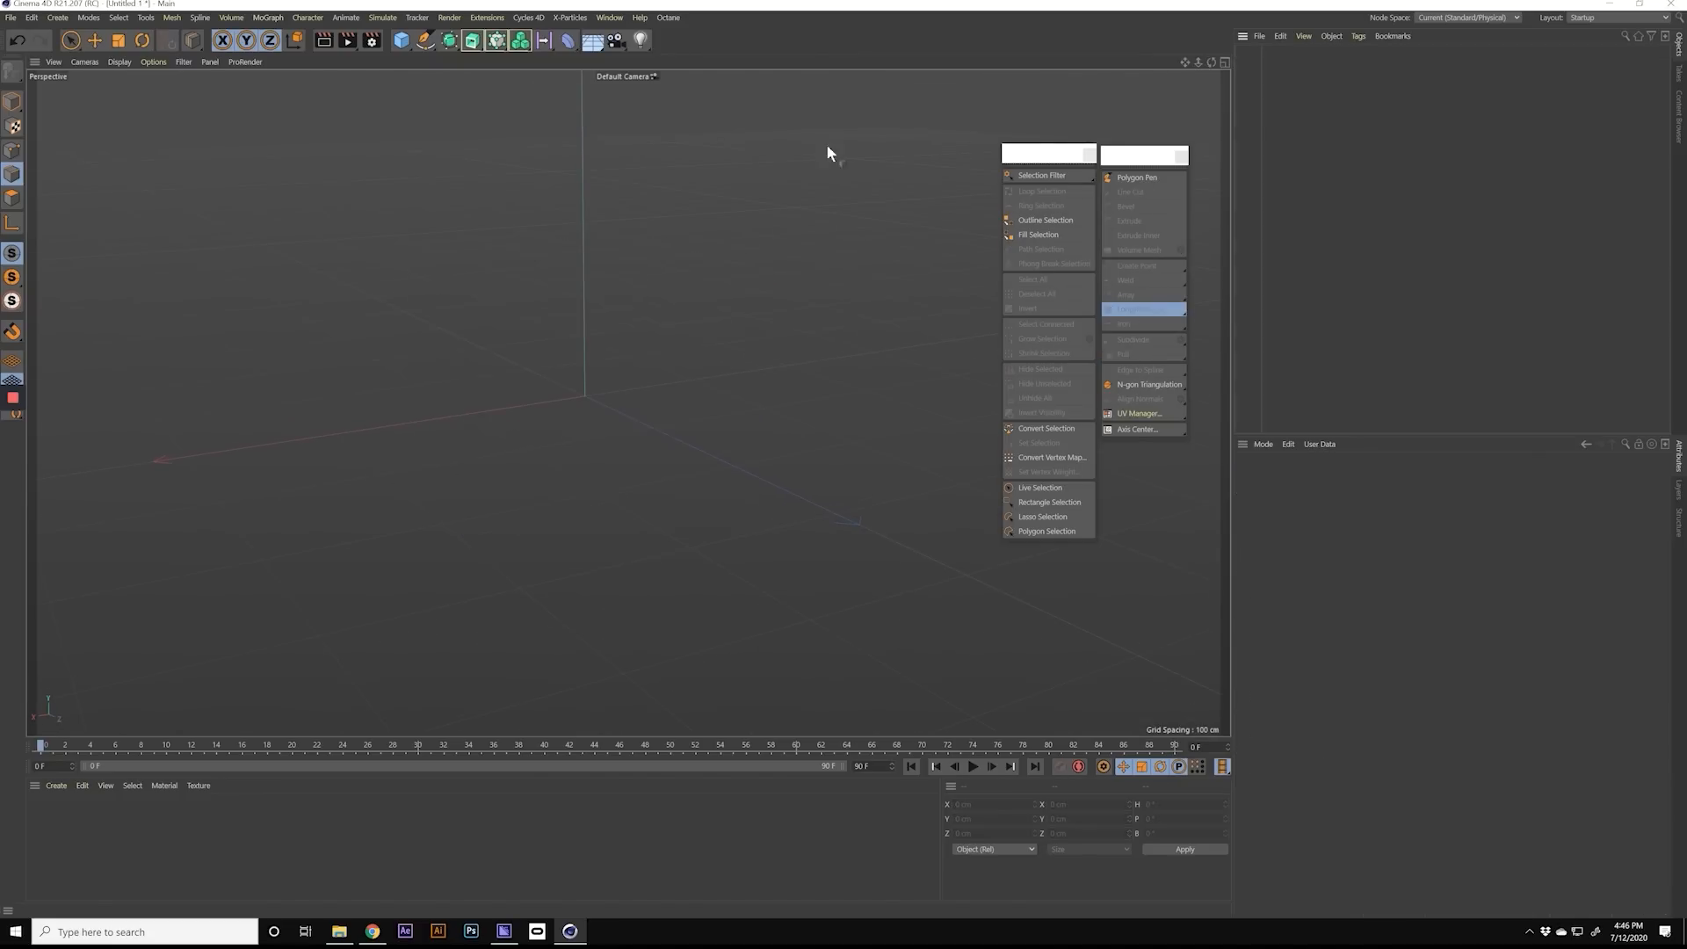
{"action": "left_click", "coordinate": [400, 44]}
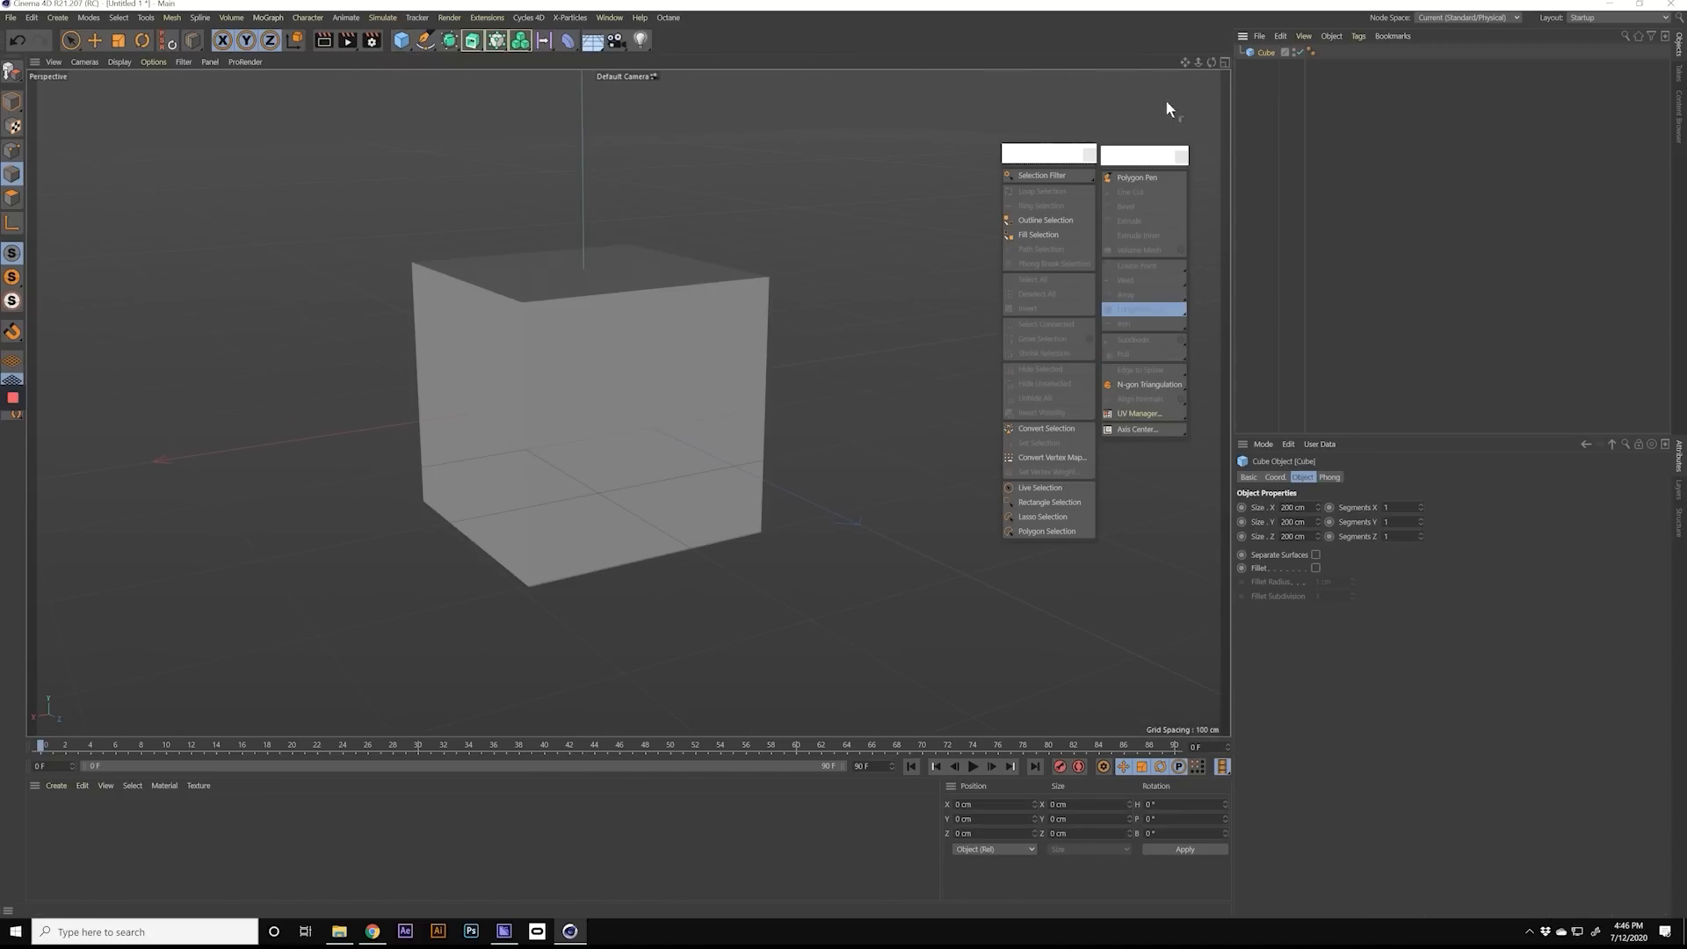
{"action": "left_click", "coordinate": [1265, 53]}
{"action": "key", "text": "c"}
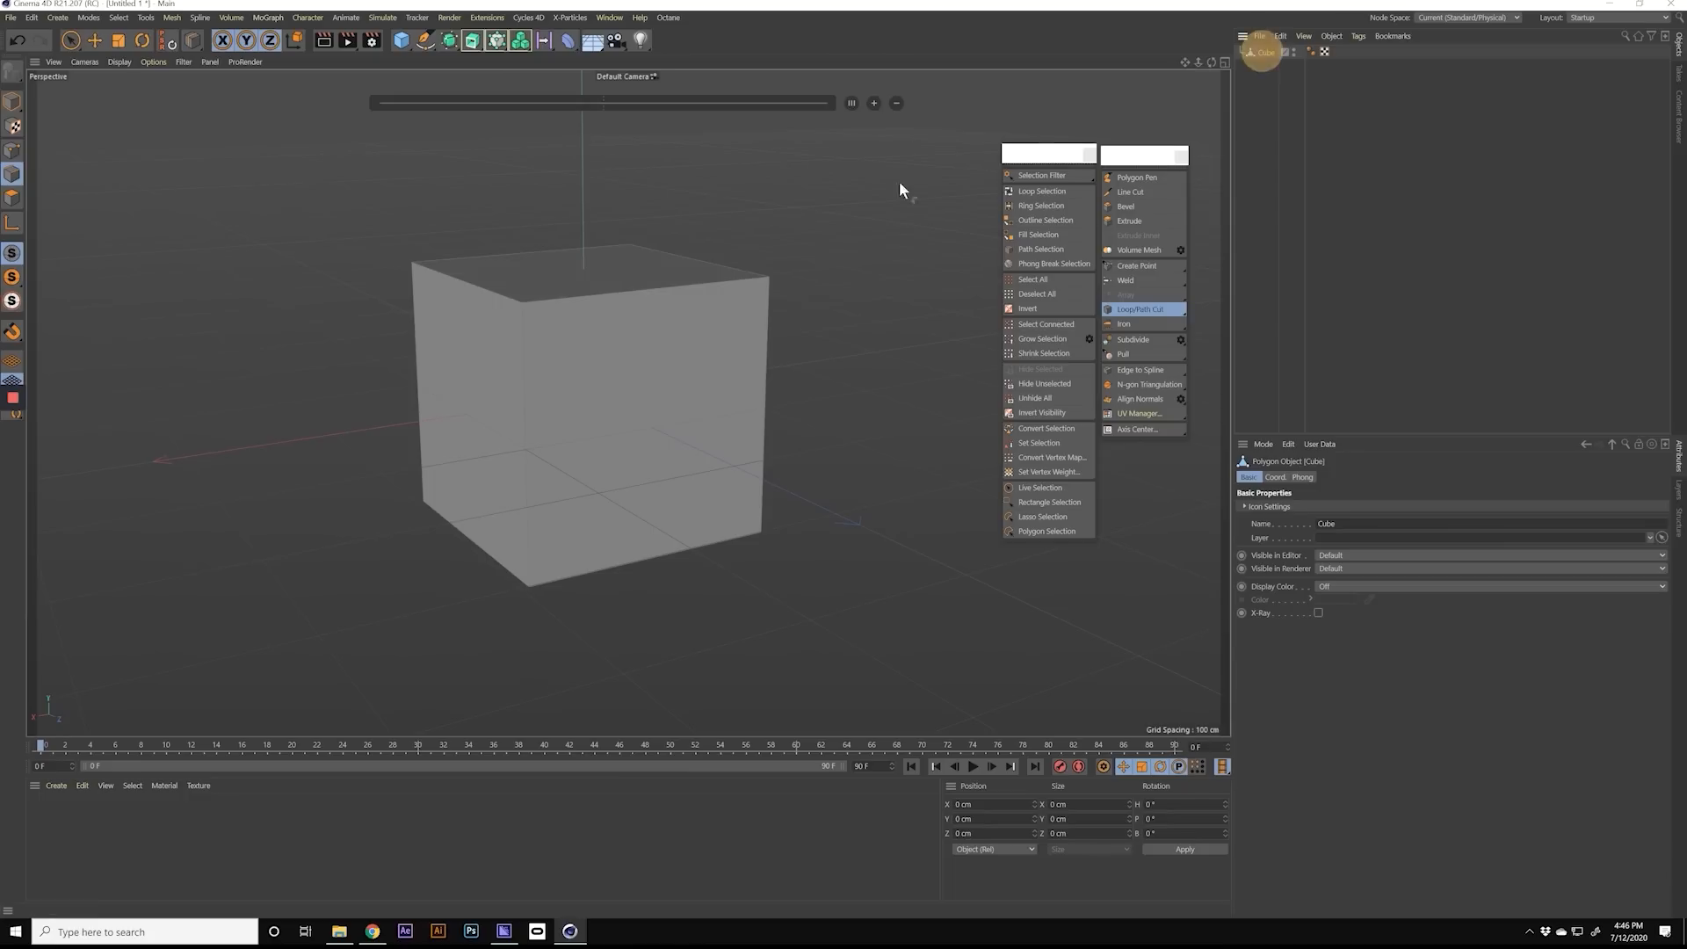
{"action": "left_click", "coordinate": [450, 42]}
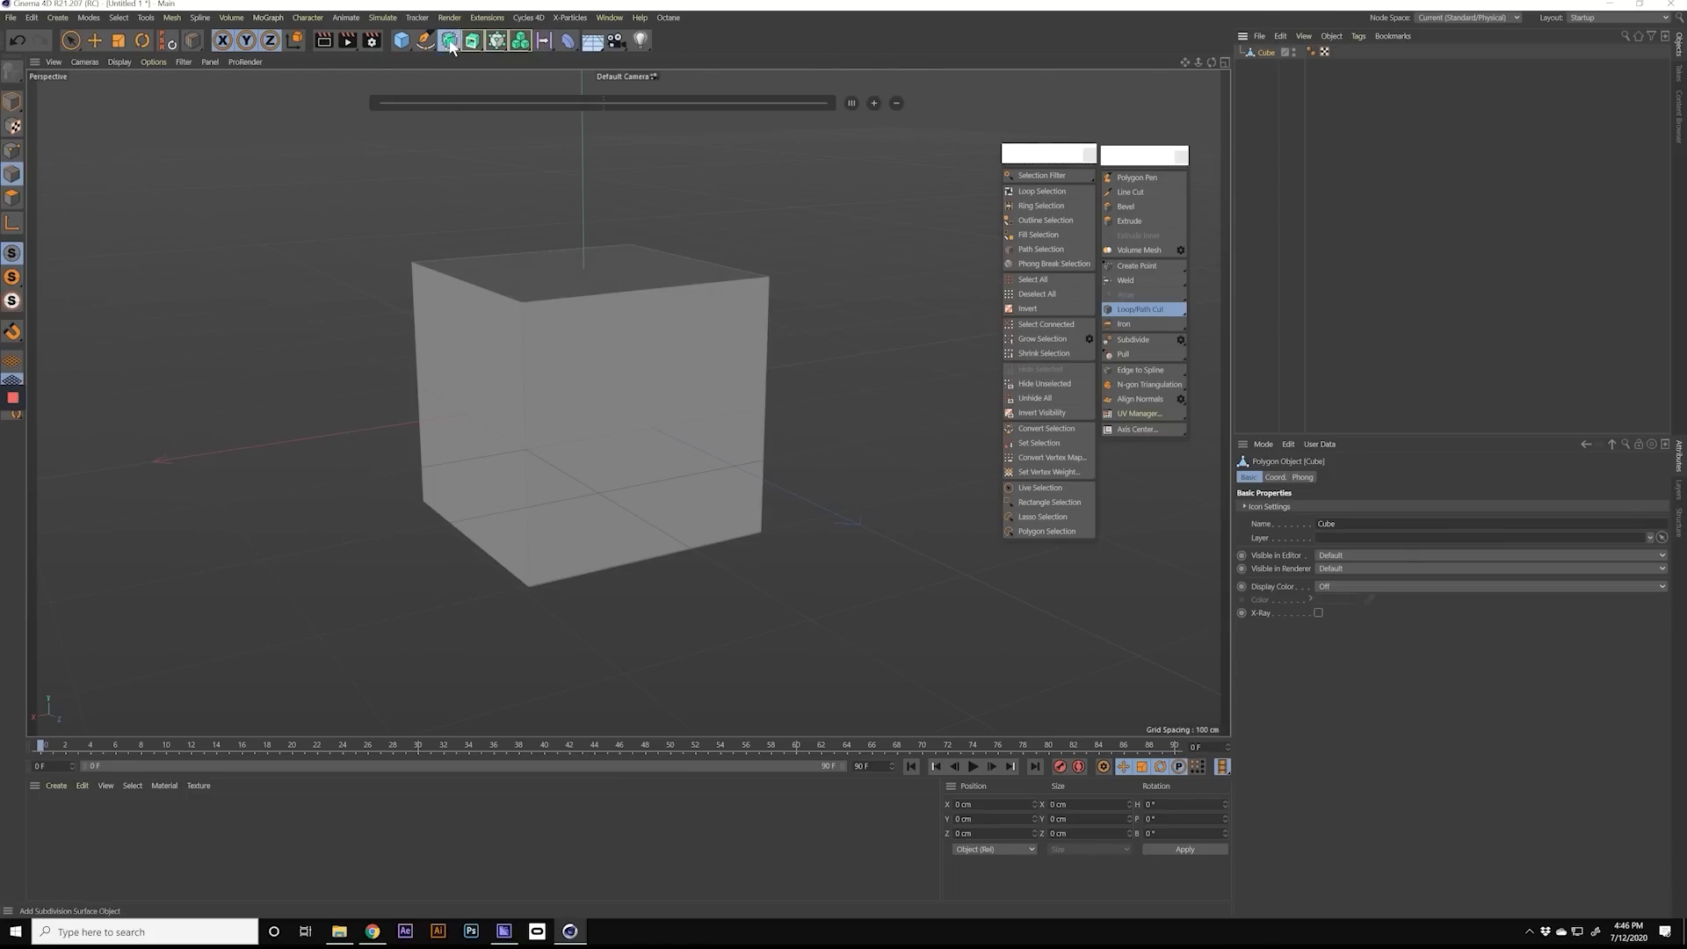
{"action": "left_click", "coordinate": [1262, 66]}
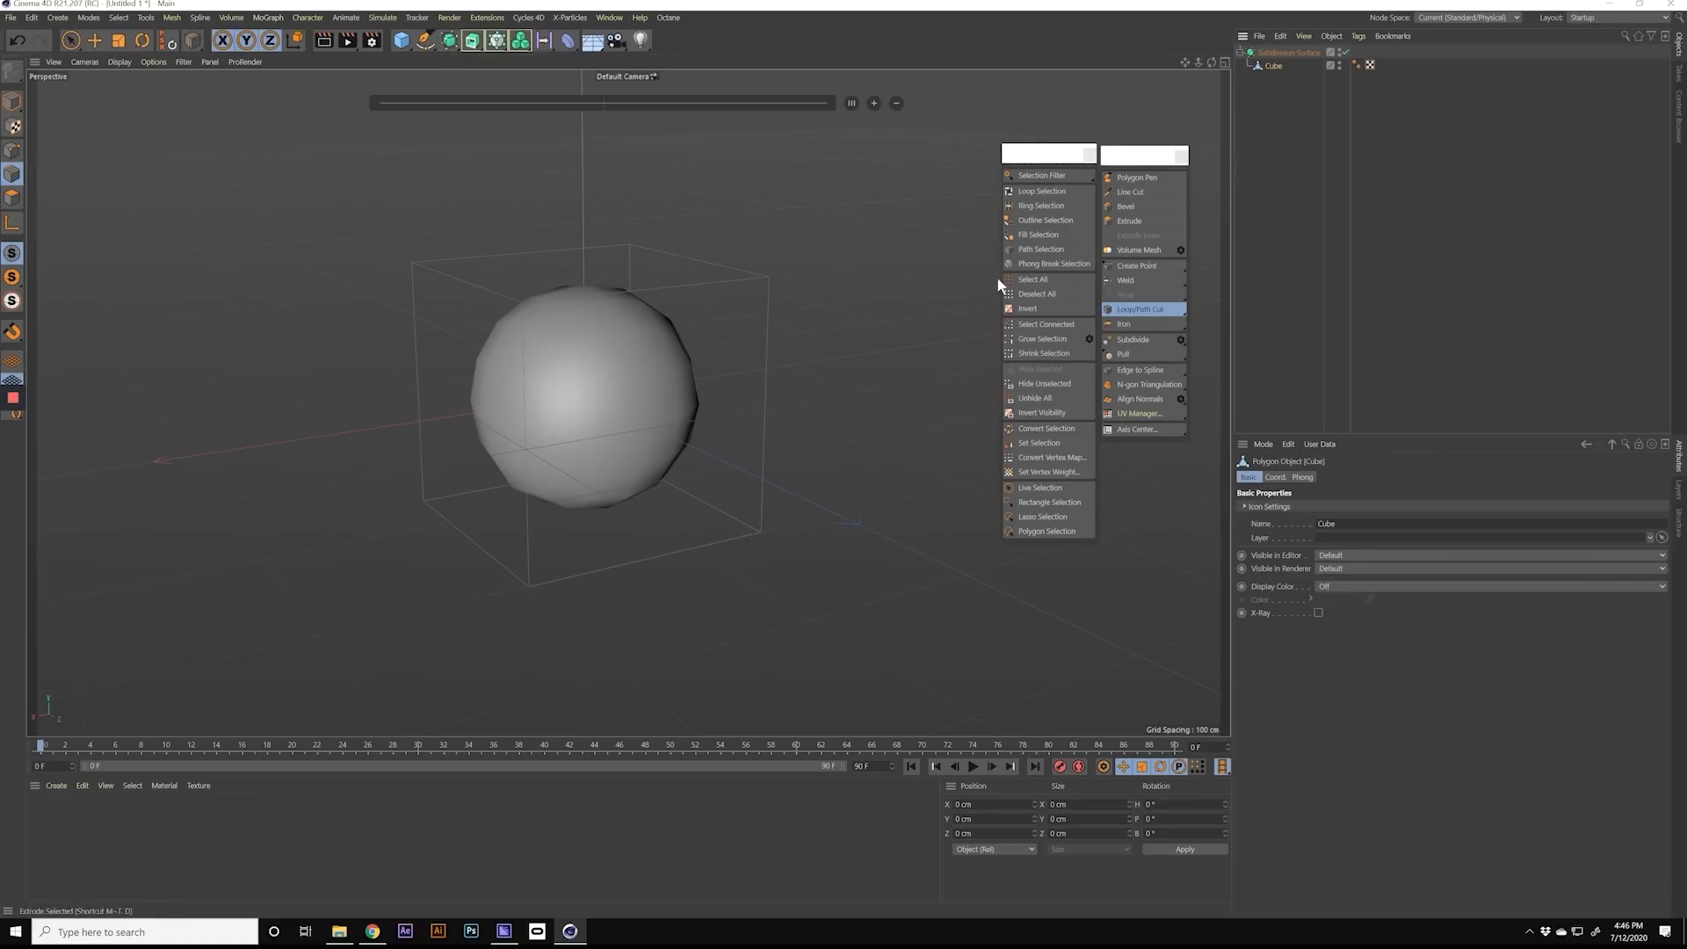
Step: Try a horizontal loop cut about 10% up from the new cube's bottom edge
{"action": "left_click_drag", "start_coordinate": [604, 418], "coordinate": [587, 388], "text": "alt"}
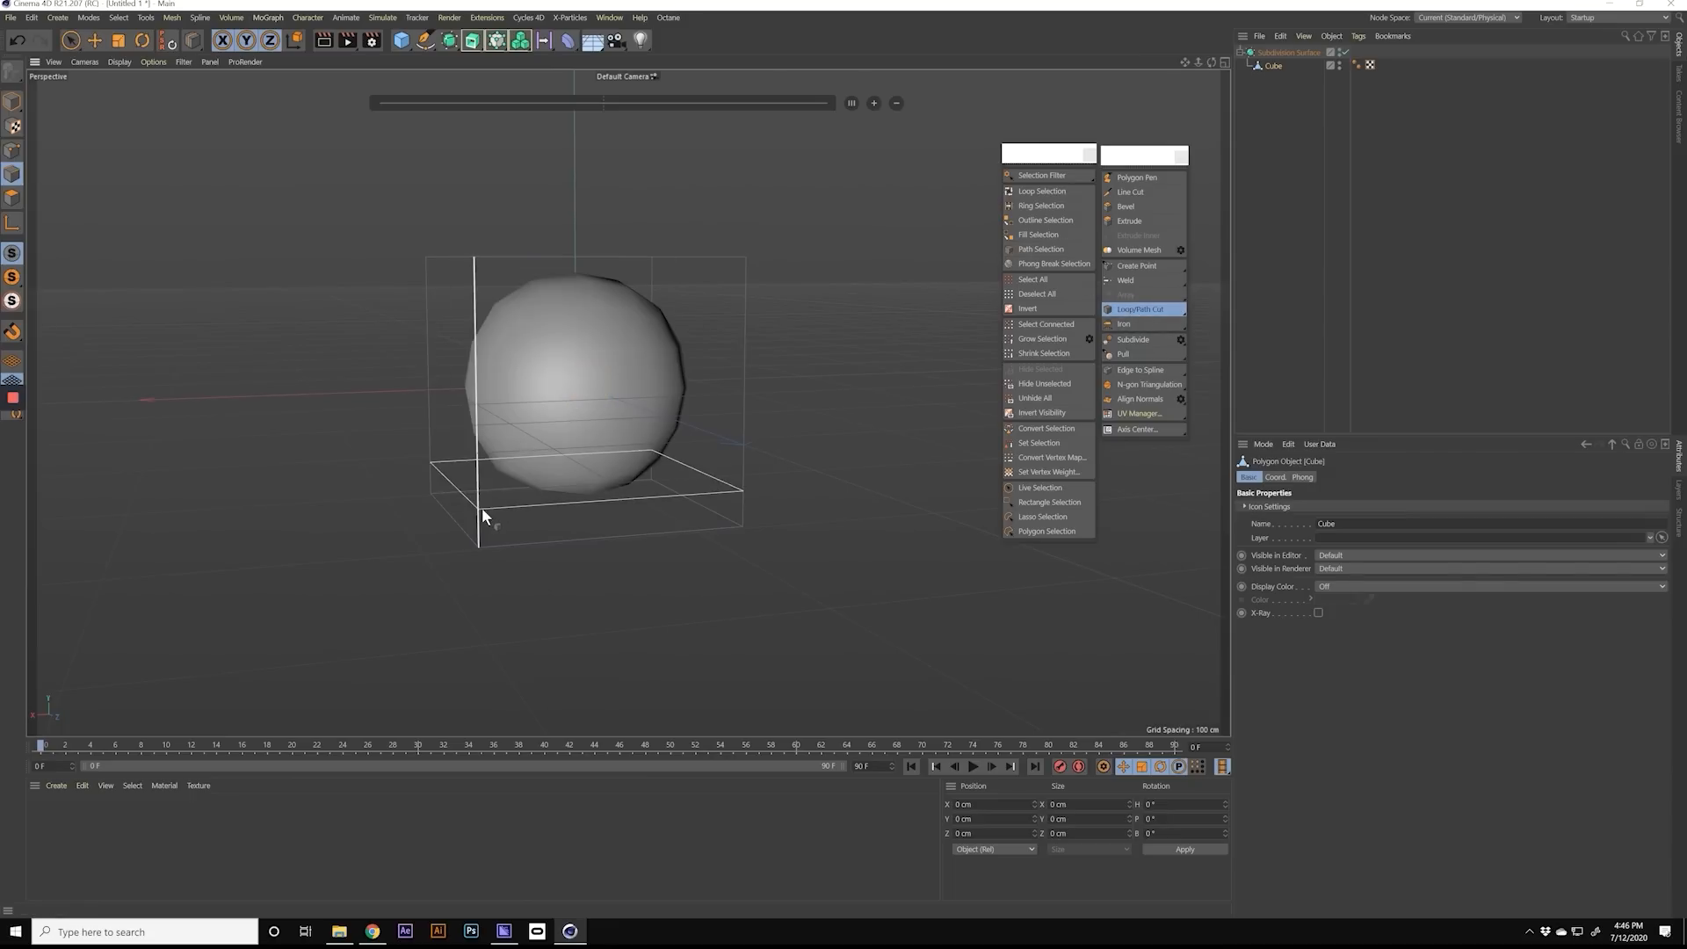
{"action": "scroll", "coordinate": [485, 520], "scroll_direction": "up", "scroll_amount": 2}
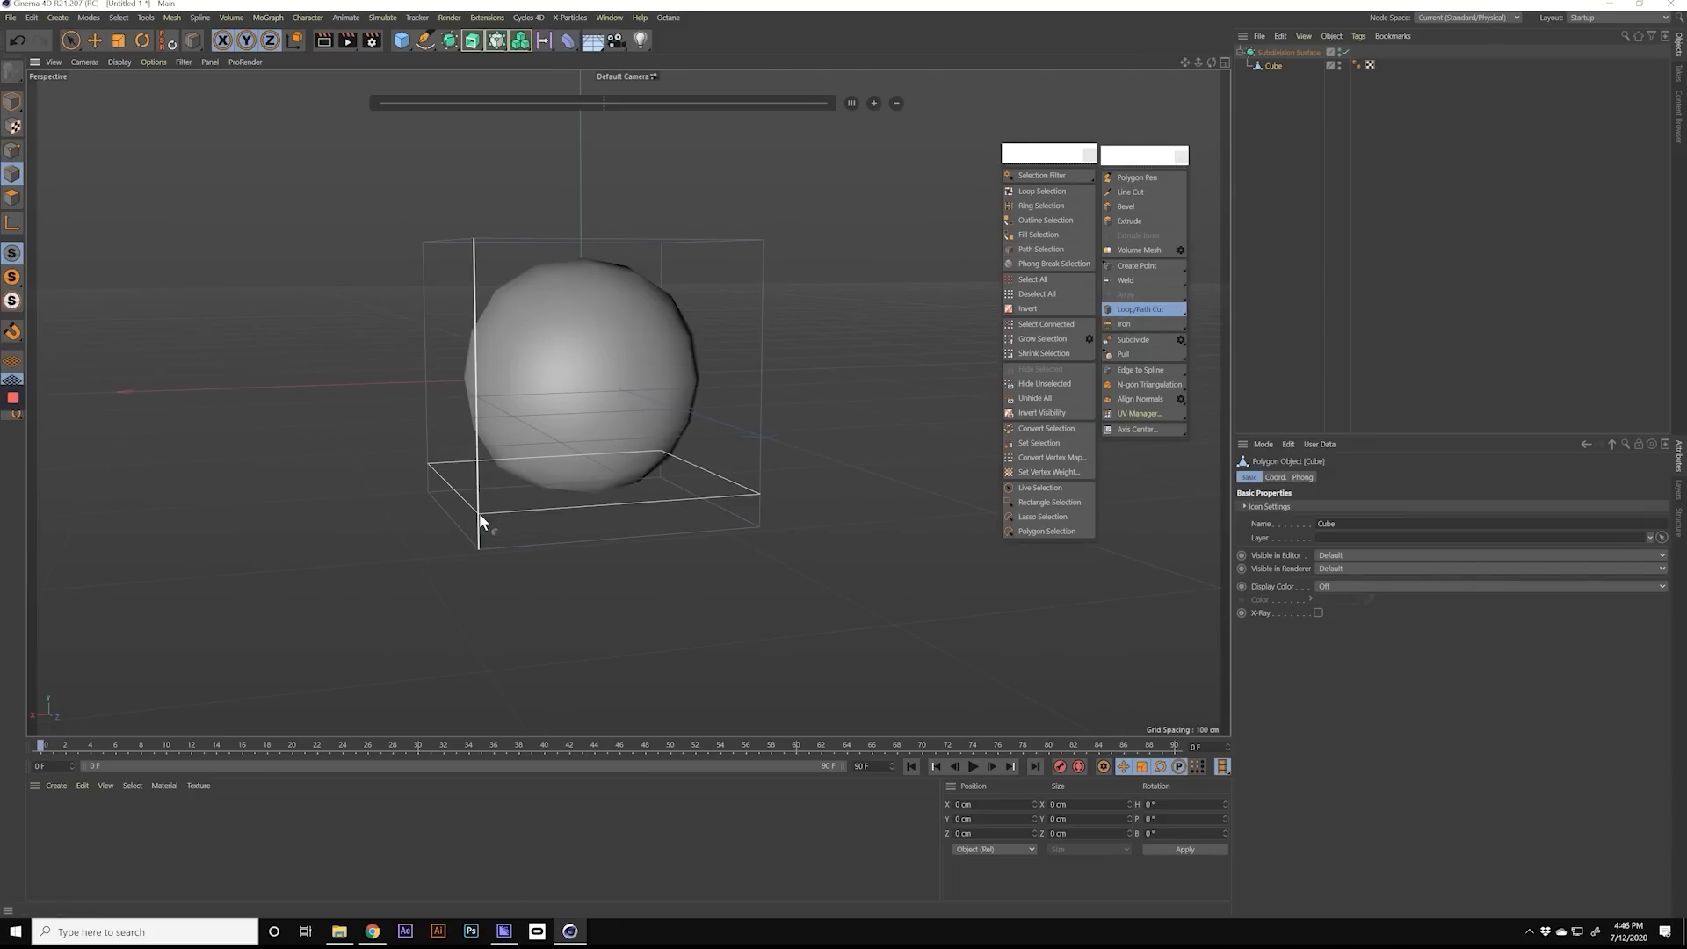
{"action": "left_click", "coordinate": [481, 524]}
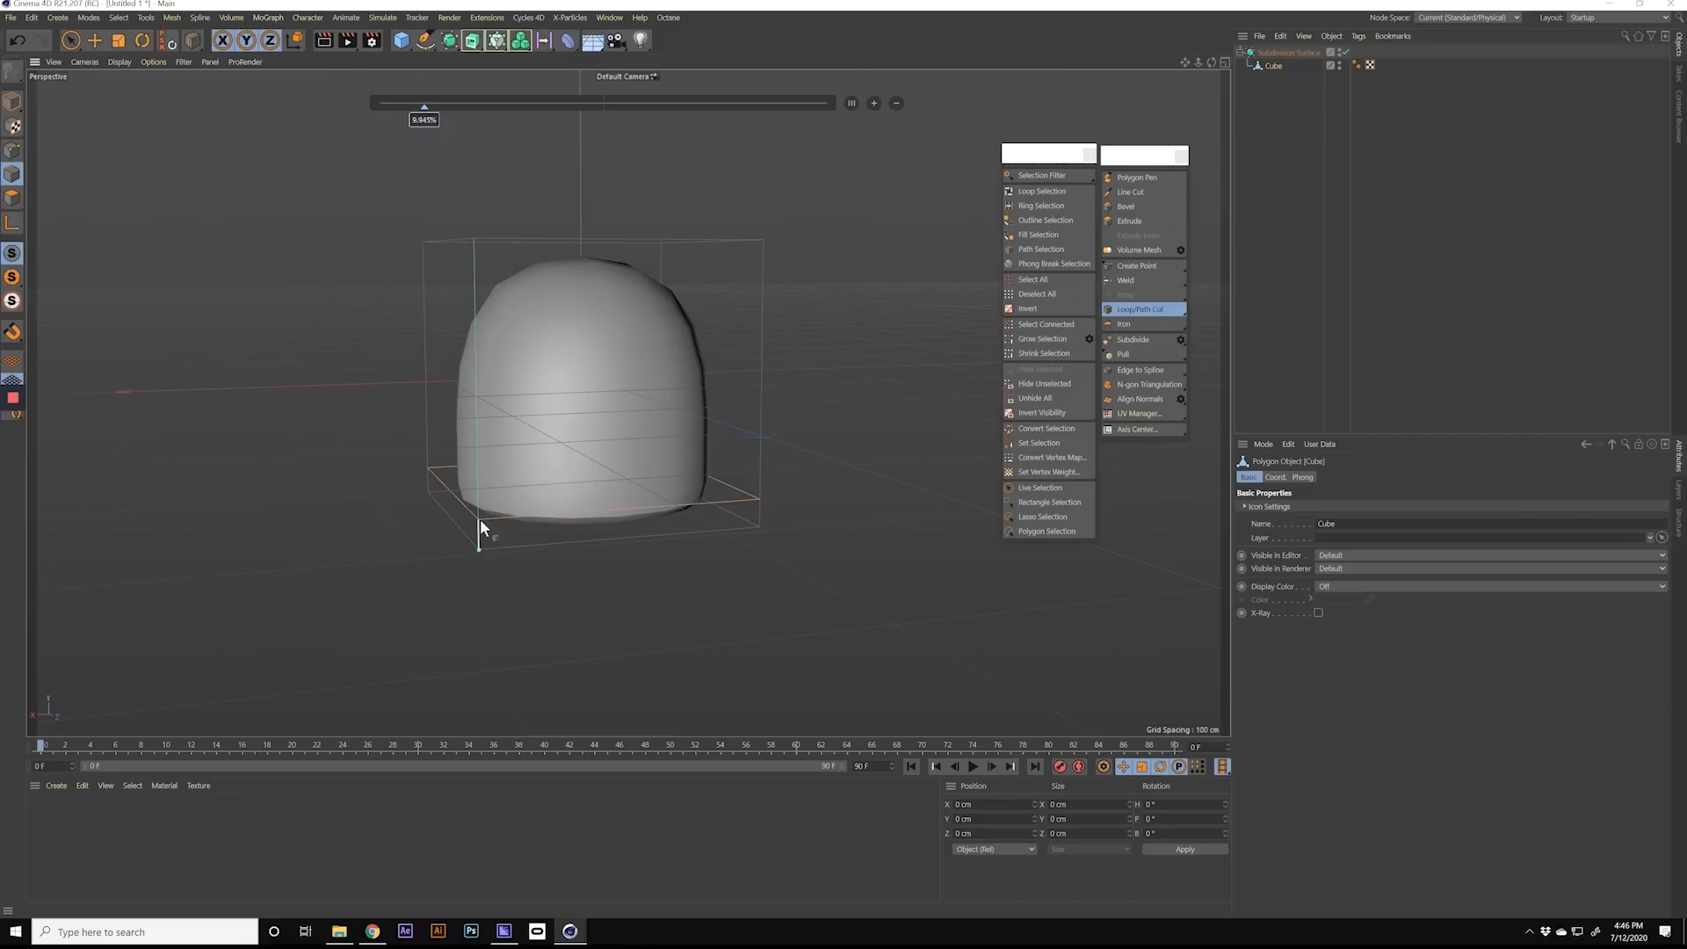
{"action": "key", "text": "ctrl+z"}
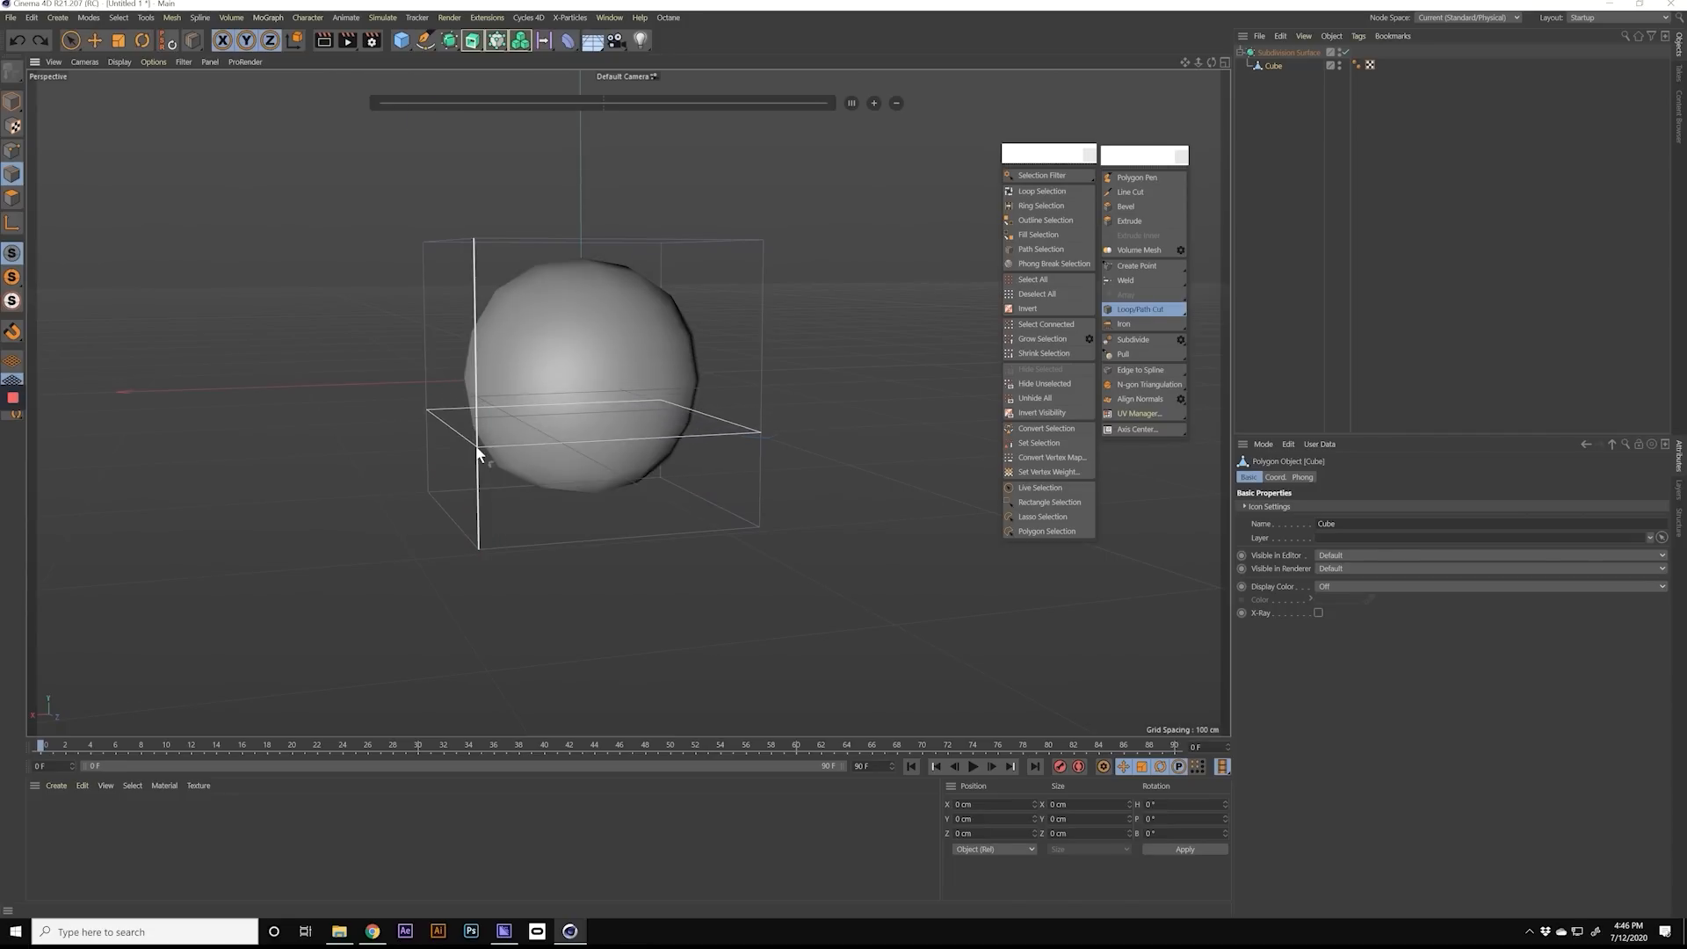
Step: Cut two horizontal edge loops around the cube, one in its lower third and one in its upper part at about 64%
{"action": "left_click", "coordinate": [477, 456]}
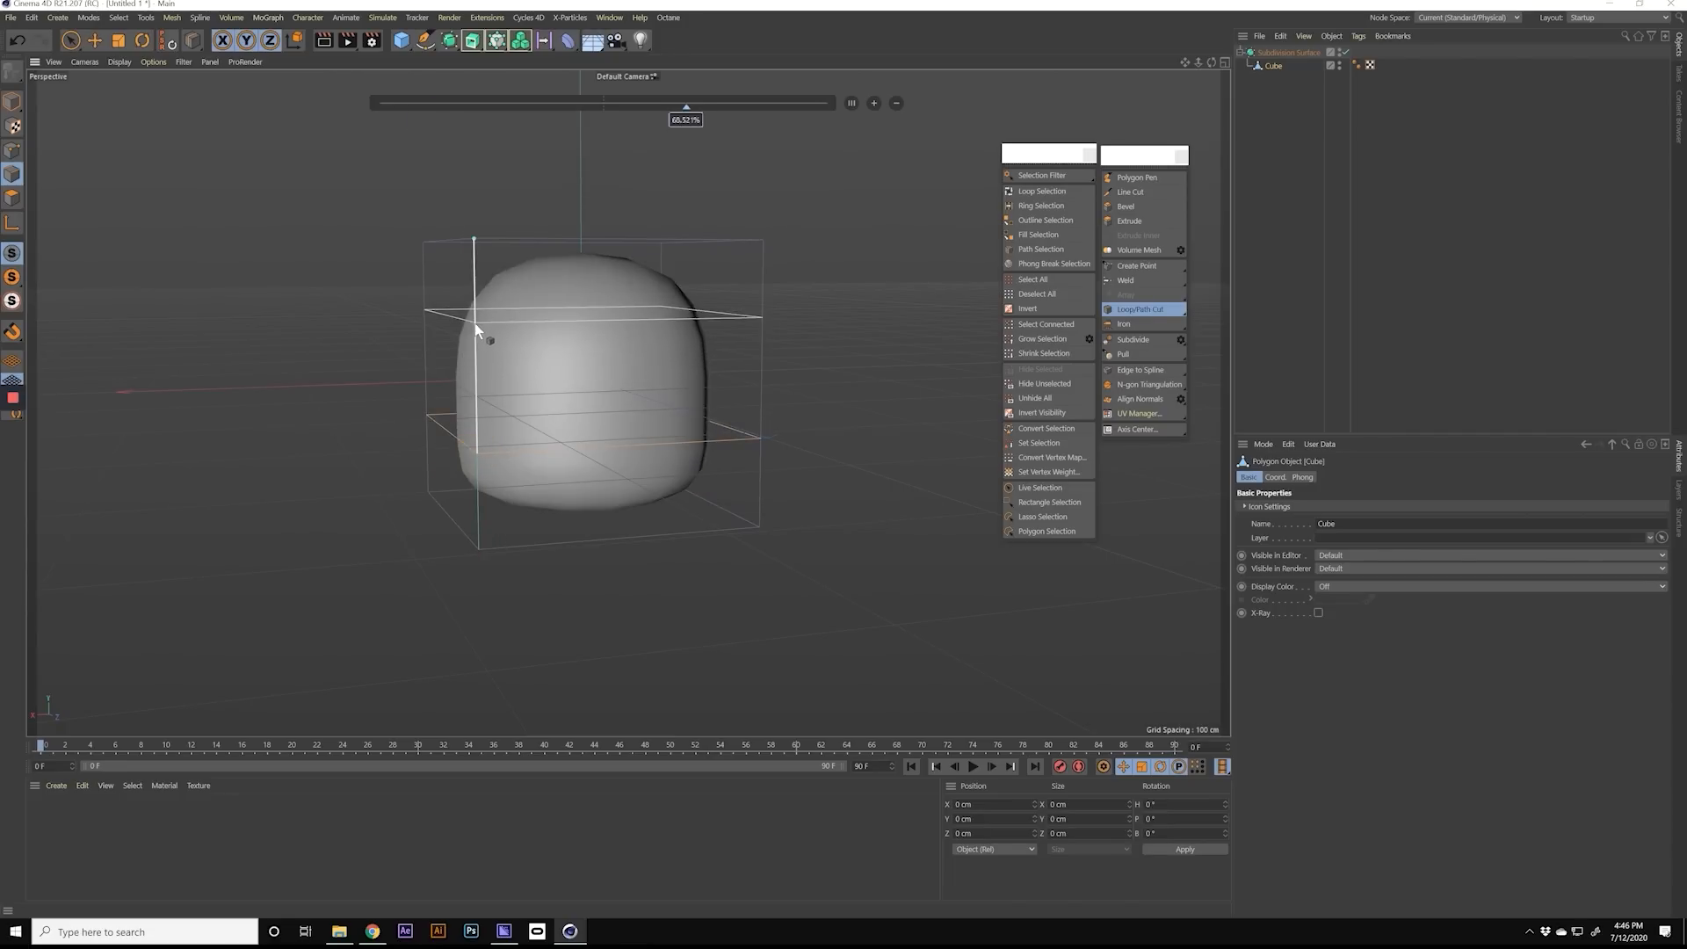
{"action": "left_click", "coordinate": [476, 316]}
{"action": "mouse_move", "coordinate": [535, 330]}
{"action": "left_mouse_down", "text": "alt"}
{"action": "mouse_move", "coordinate": [383, 397]}
{"action": "mouse_move", "coordinate": [626, 322]}
{"action": "mouse_move", "coordinate": [515, 356]}
{"action": "mouse_move", "coordinate": [529, 338]}
{"action": "mouse_move", "coordinate": [741, 329]}
{"action": "mouse_move", "coordinate": [502, 354]}
{"action": "mouse_move", "coordinate": [550, 251]}
{"action": "left_mouse_up", "text": "alt"}
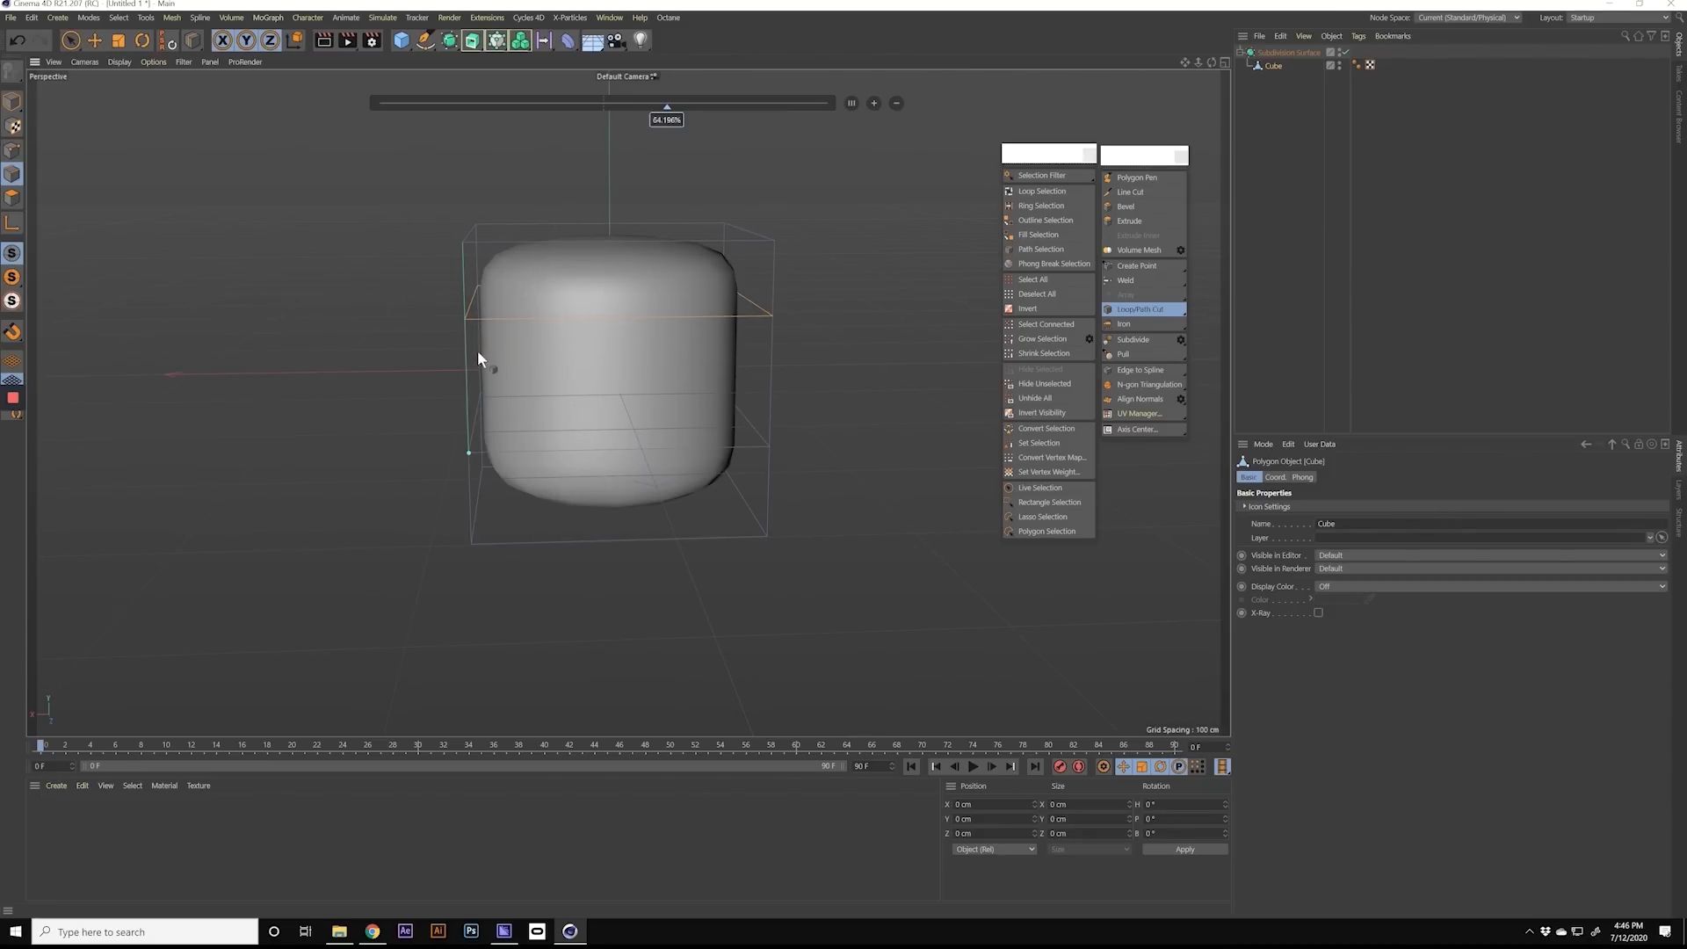
{"action": "mouse_move", "coordinate": [487, 344]}
{"action": "left_mouse_down", "text": "alt"}
{"action": "mouse_move", "coordinate": [548, 370]}
{"action": "mouse_move", "coordinate": [662, 339]}
{"action": "mouse_move", "coordinate": [539, 351]}
{"action": "mouse_move", "coordinate": [620, 351]}
{"action": "left_mouse_up", "text": "alt"}
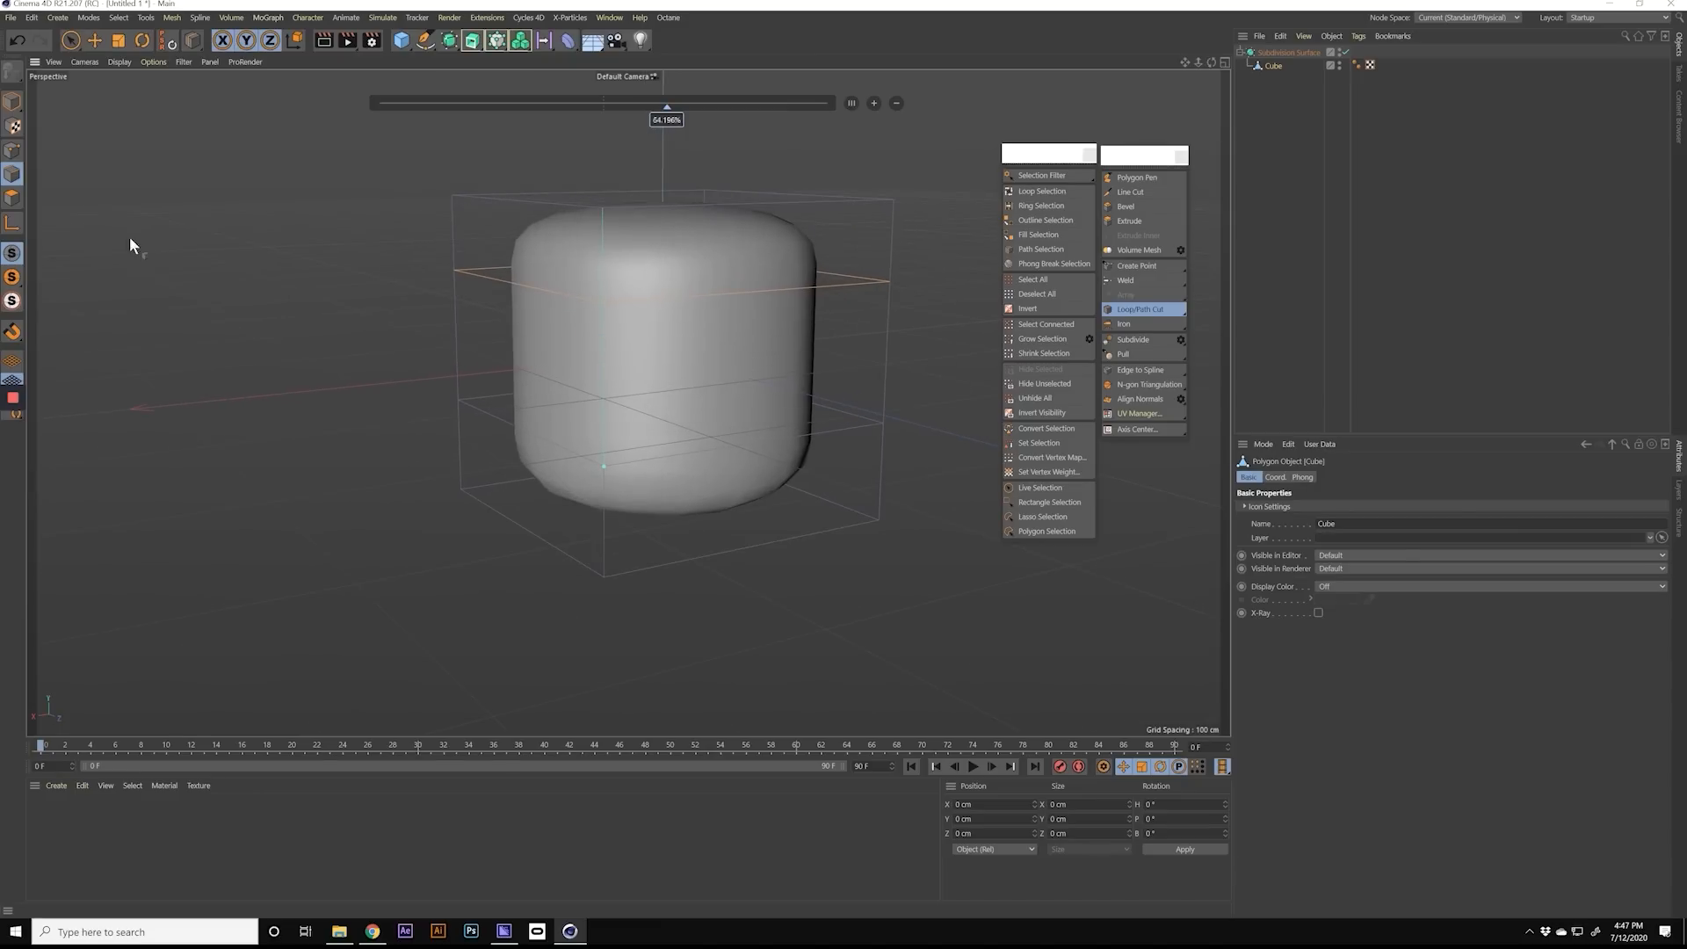
Step: Switch to polygon mode and select the middle polygon on one side of the cube with Live Selection
{"action": "left_click", "coordinate": [12, 198]}
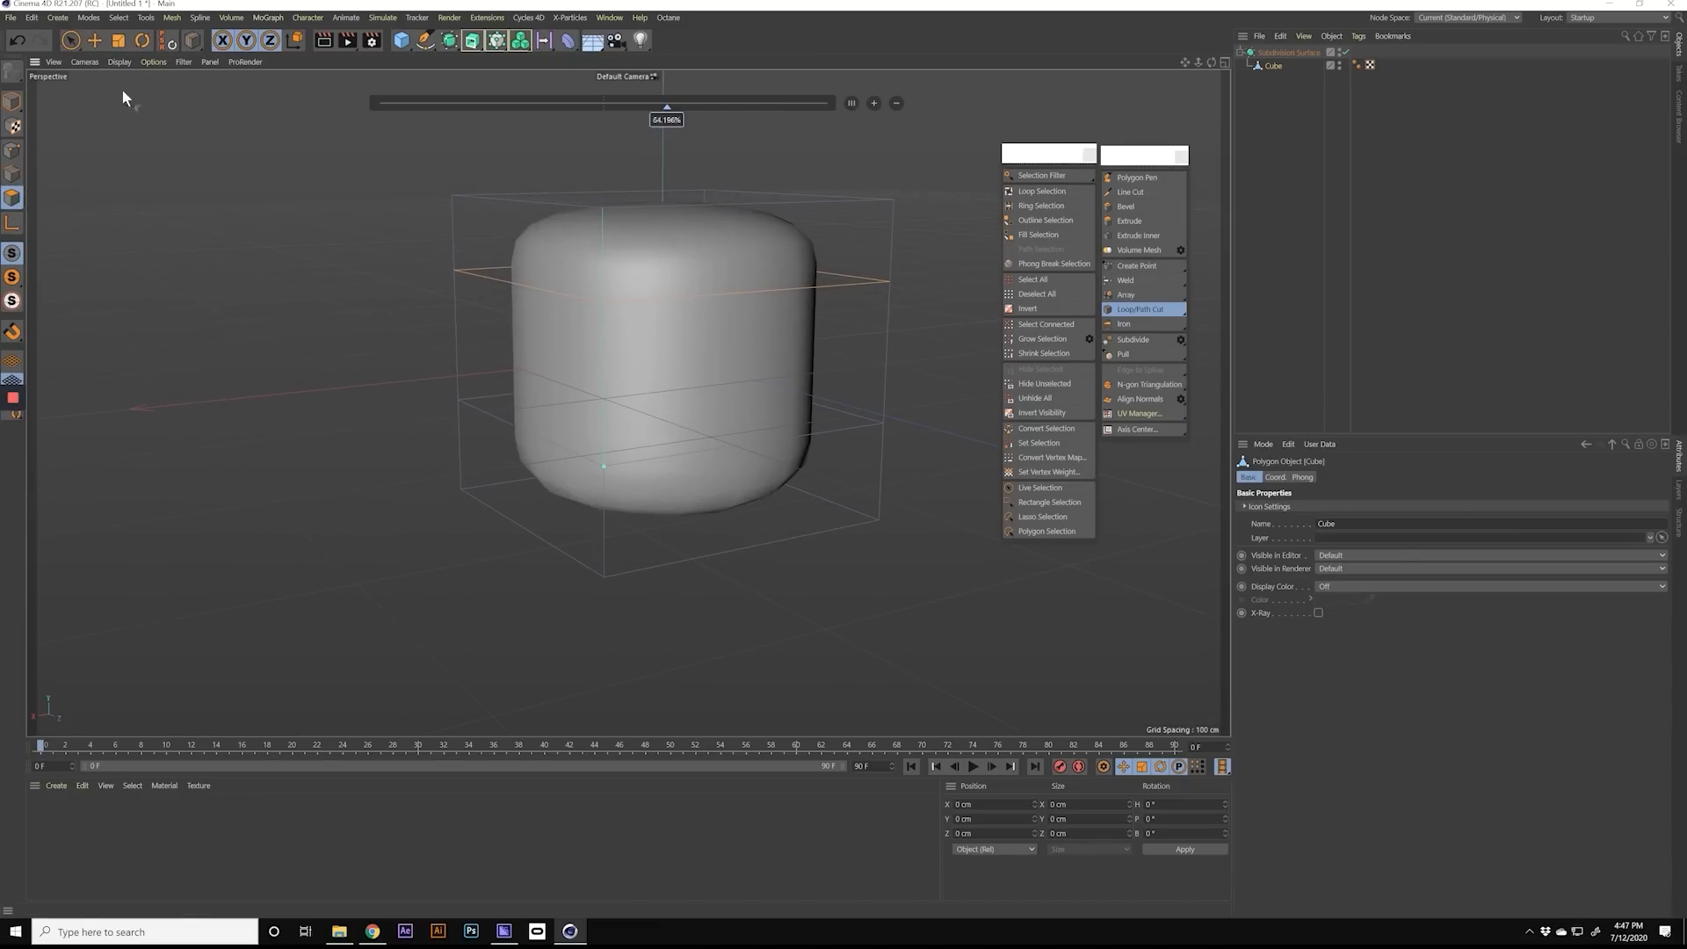
{"action": "key", "text": "space"}
{"action": "left_click", "coordinate": [562, 341]}
{"action": "mouse_move", "coordinate": [562, 342]}
{"action": "left_mouse_down", "text": "alt"}
{"action": "mouse_move", "coordinate": [566, 357]}
{"action": "mouse_move", "coordinate": [715, 358]}
{"action": "mouse_move", "coordinate": [565, 365]}
{"action": "mouse_move", "coordinate": [682, 339]}
{"action": "left_mouse_up", "text": "alt"}
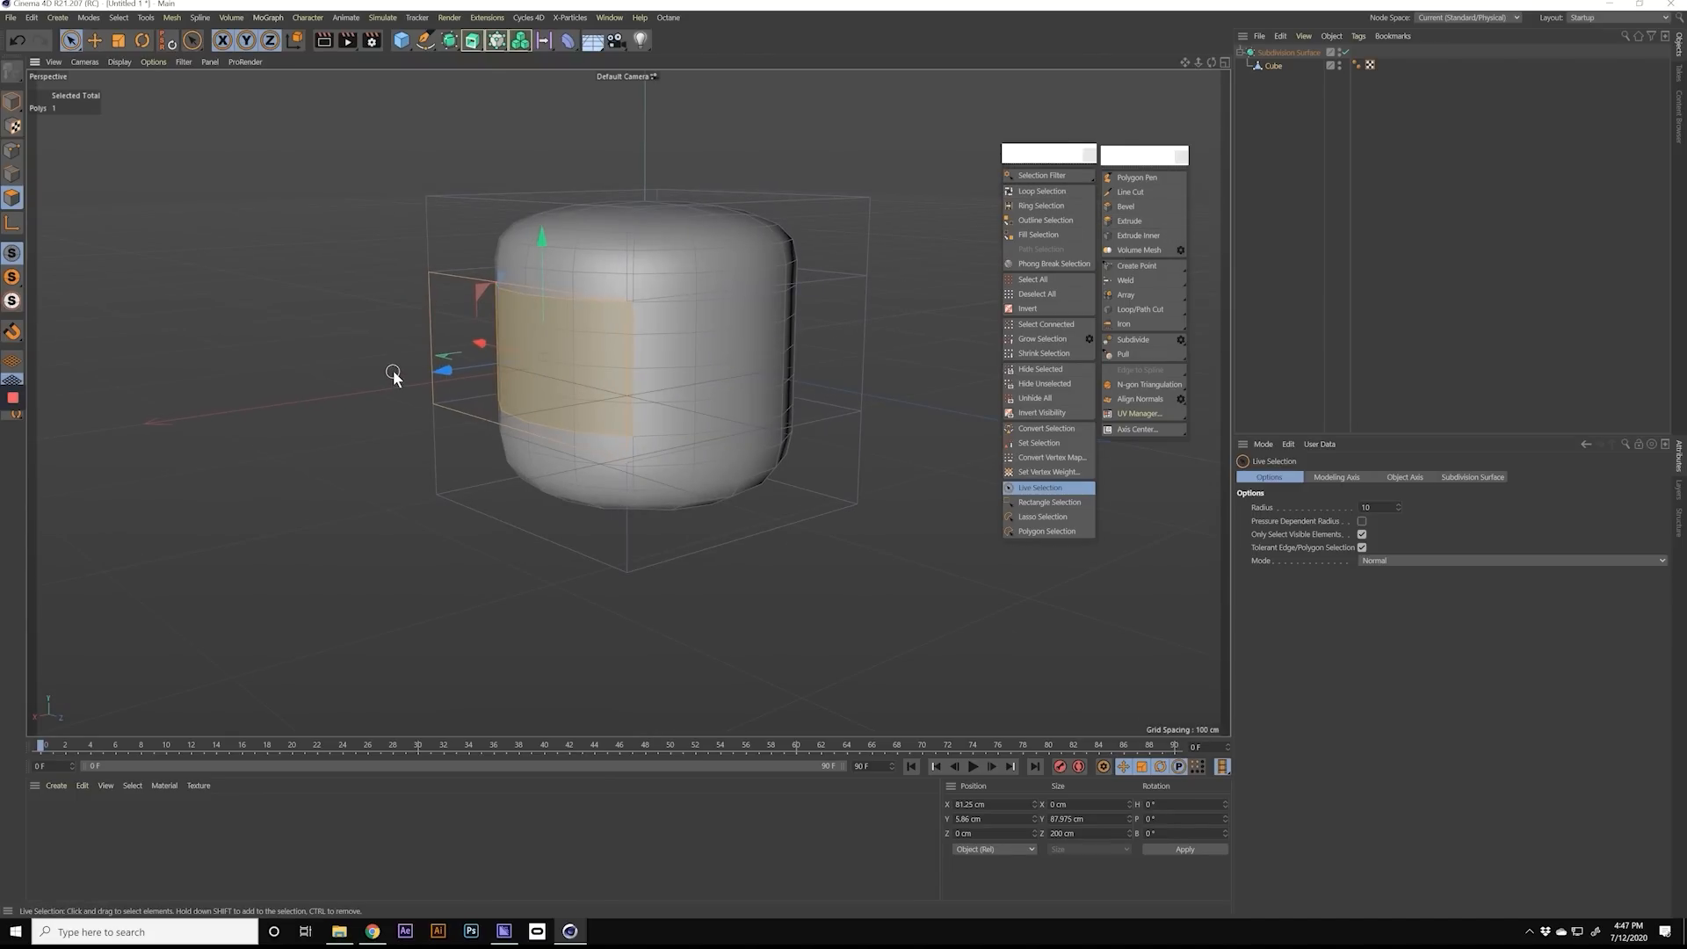
Step: Try extruding the selected side polygon outward with the Extrude tool, by up to about 48 cm
{"action": "key", "text": "d"}
{"action": "left_click_drag", "start_coordinate": [441, 376], "coordinate": [312, 331], "text": "alt"}
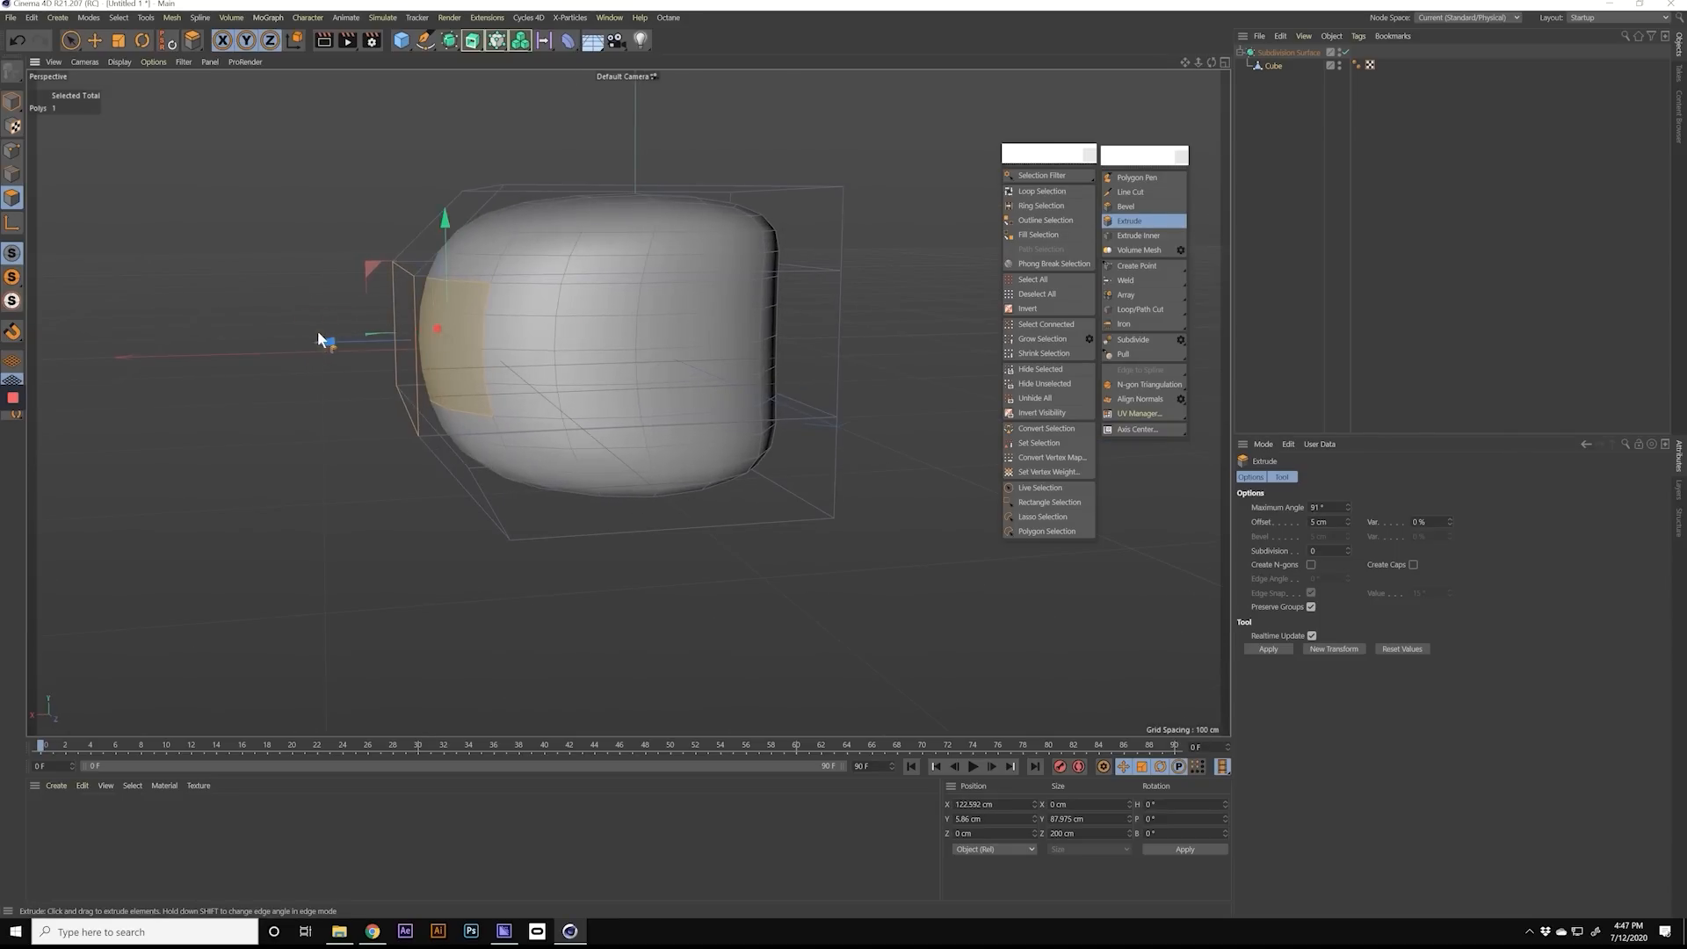
{"action": "key", "text": "ctrl+z"}
{"action": "left_click_drag", "start_coordinate": [525, 361], "coordinate": [808, 386]}
{"action": "key", "text": "ctrl+z"}
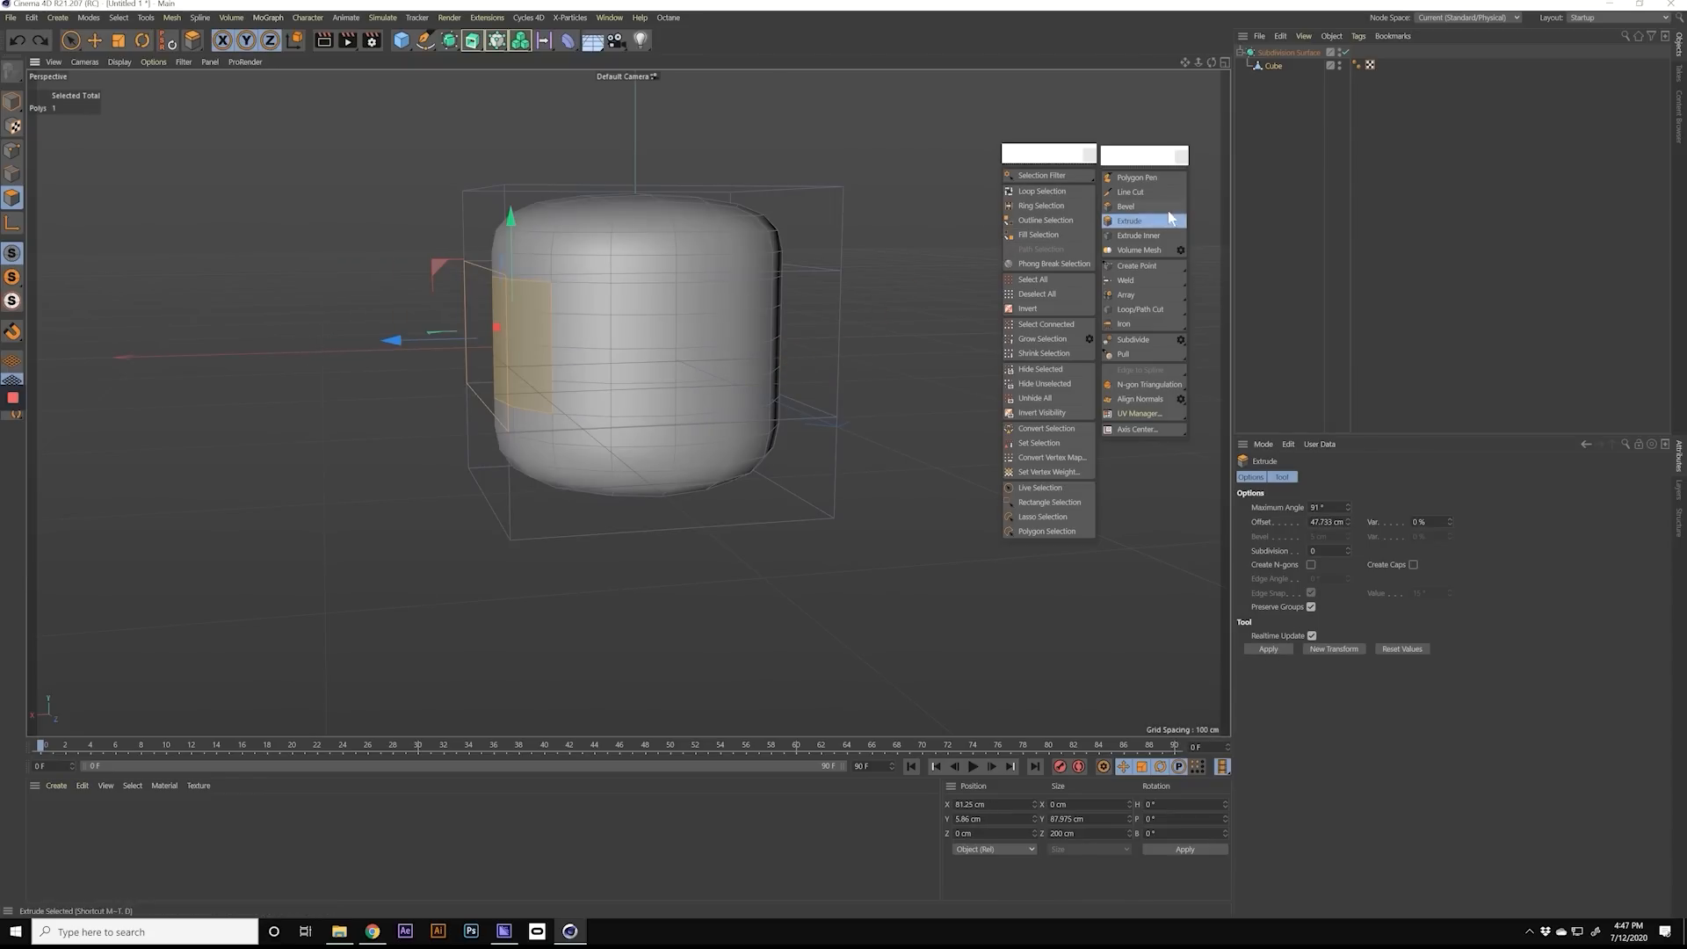
Step: Return to Live Selection and reselect the middle polygon on the same side of the cube
{"action": "left_click", "coordinate": [71, 40]}
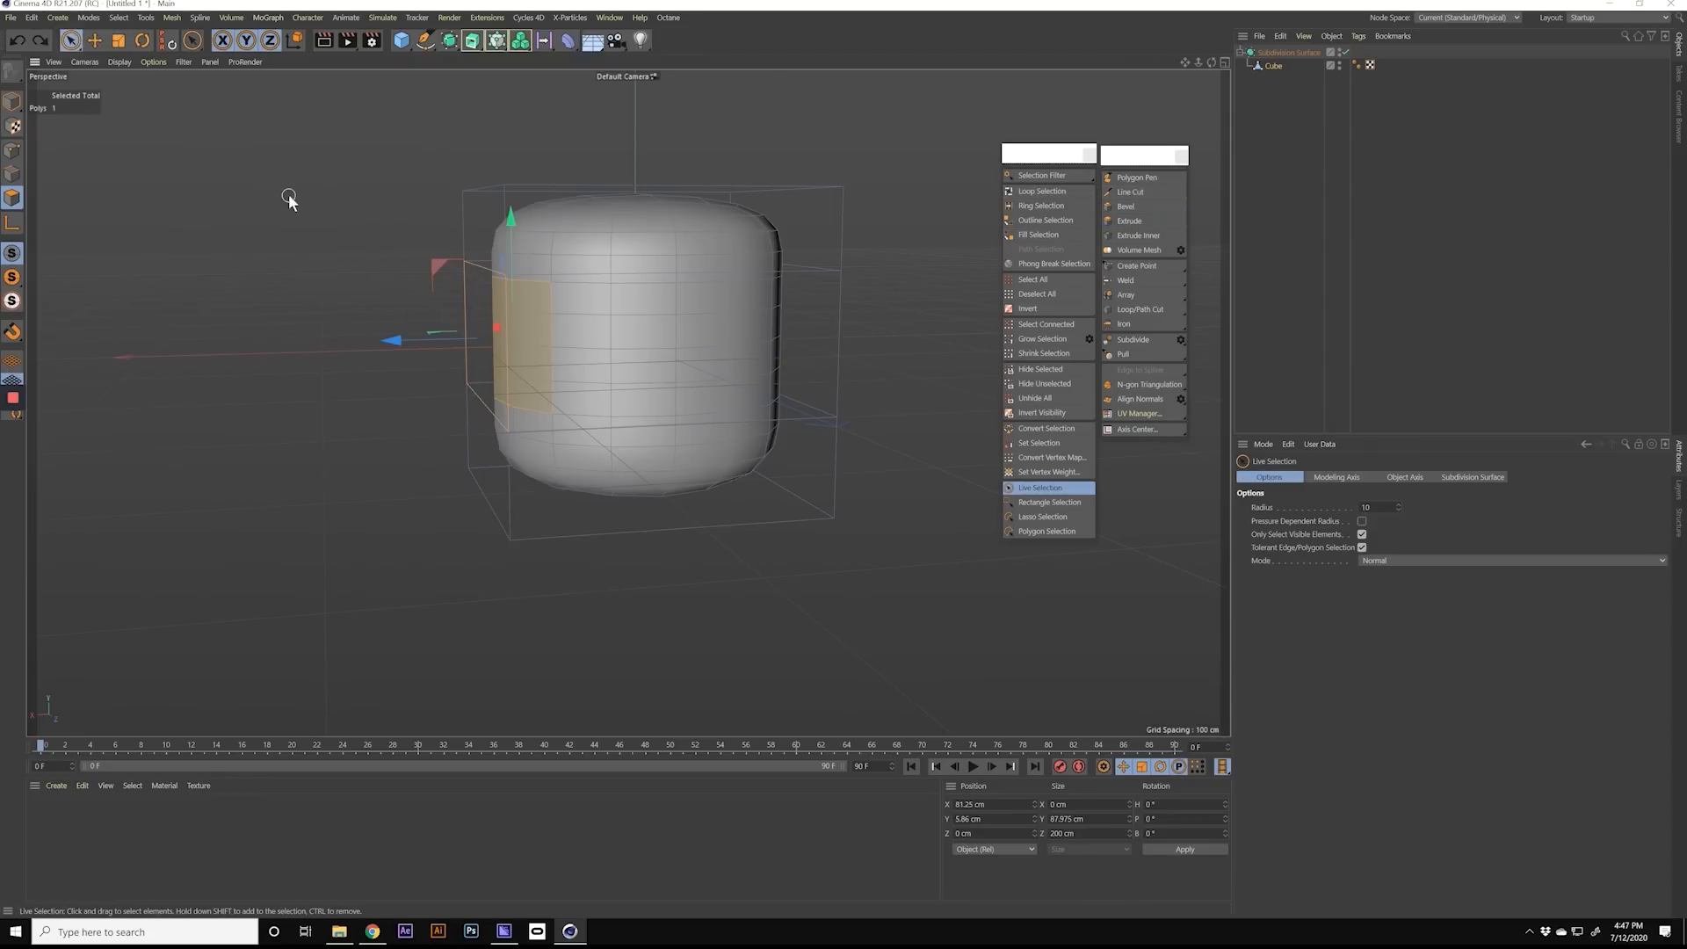
{"action": "mouse_move", "coordinate": [493, 350]}
{"action": "left_mouse_down", "text": "alt"}
{"action": "mouse_move", "coordinate": [556, 362]}
{"action": "mouse_move", "coordinate": [479, 355]}
{"action": "mouse_move", "coordinate": [502, 341]}
{"action": "mouse_move", "coordinate": [475, 361]}
{"action": "left_mouse_up", "text": "alt"}
{"action": "left_click", "coordinate": [610, 323]}
{"action": "left_click", "coordinate": [532, 334]}
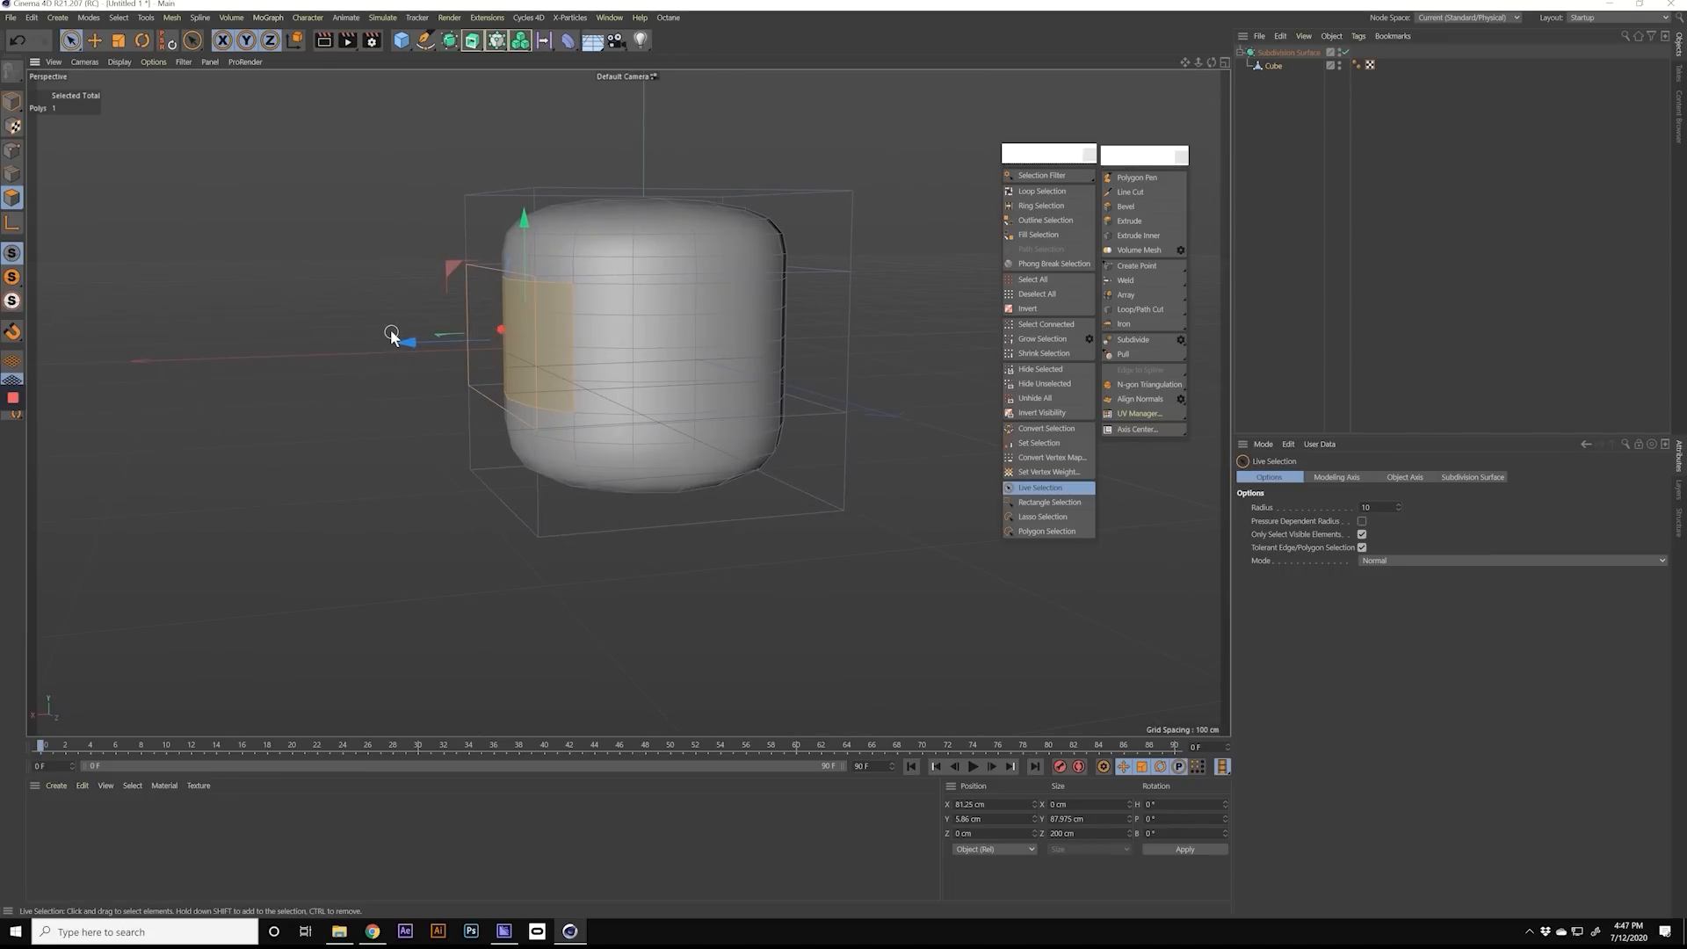
Step: Extrude the selected side polygon outward into an arm by pulling a copy along its normal to X about 218 cm
{"action": "left_click_drag", "start_coordinate": [413, 347], "coordinate": [482, 356]}
{"action": "key", "text": "ctrl+z"}
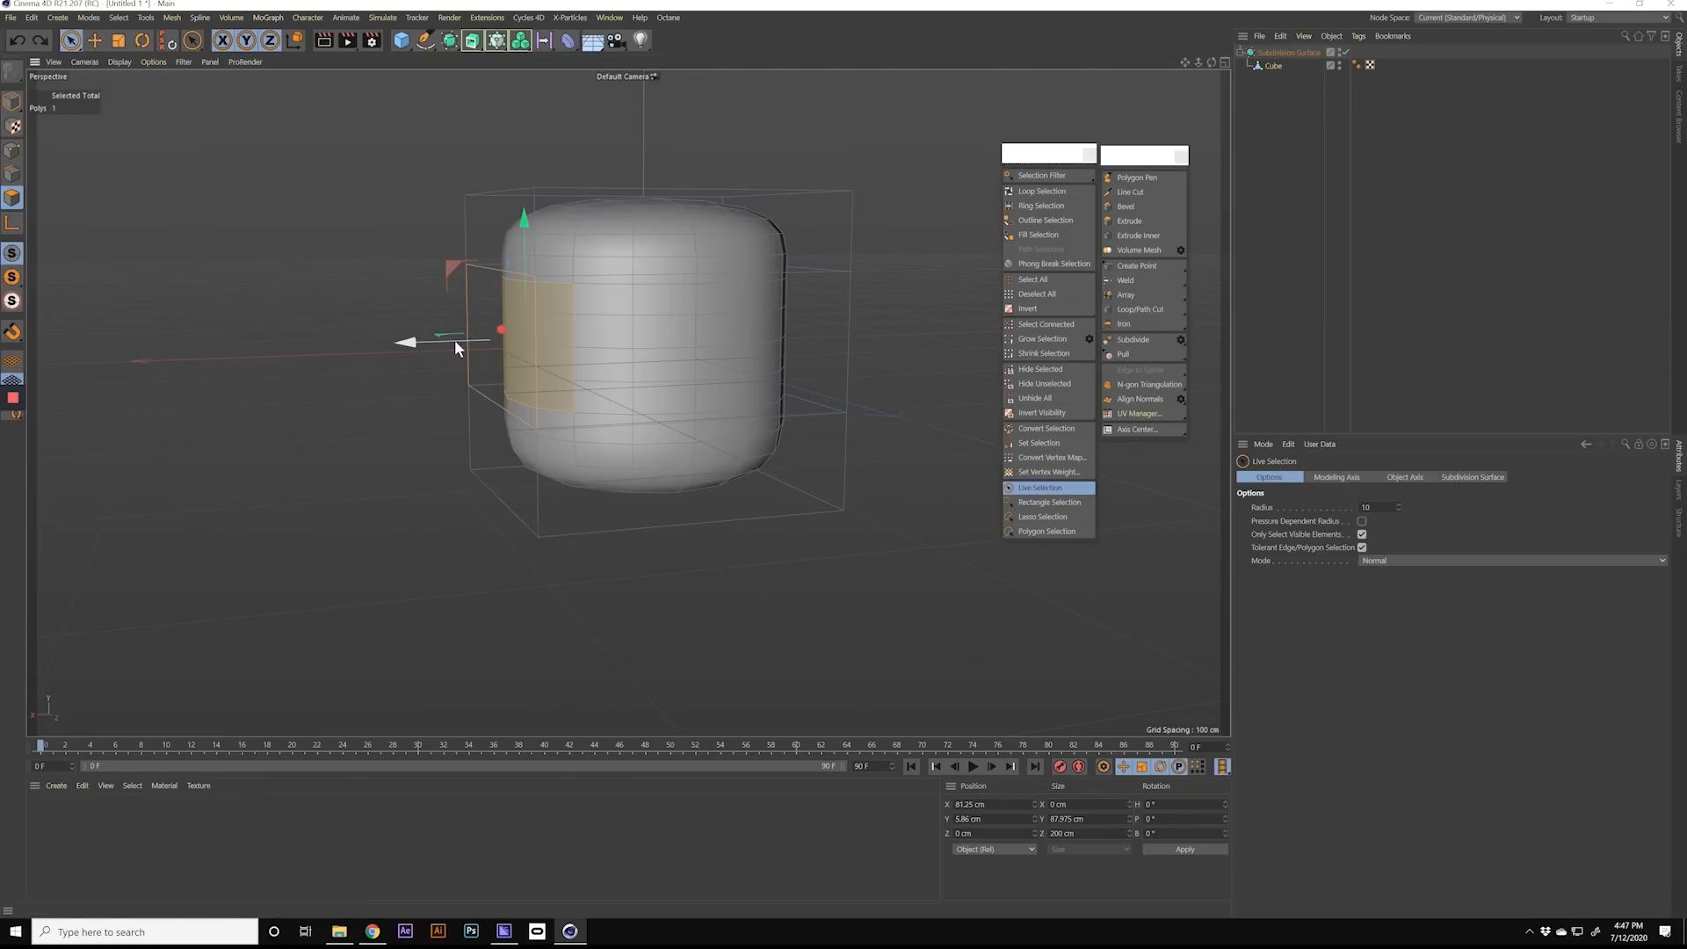
{"action": "left_click_drag", "start_coordinate": [417, 347], "coordinate": [184, 348]}
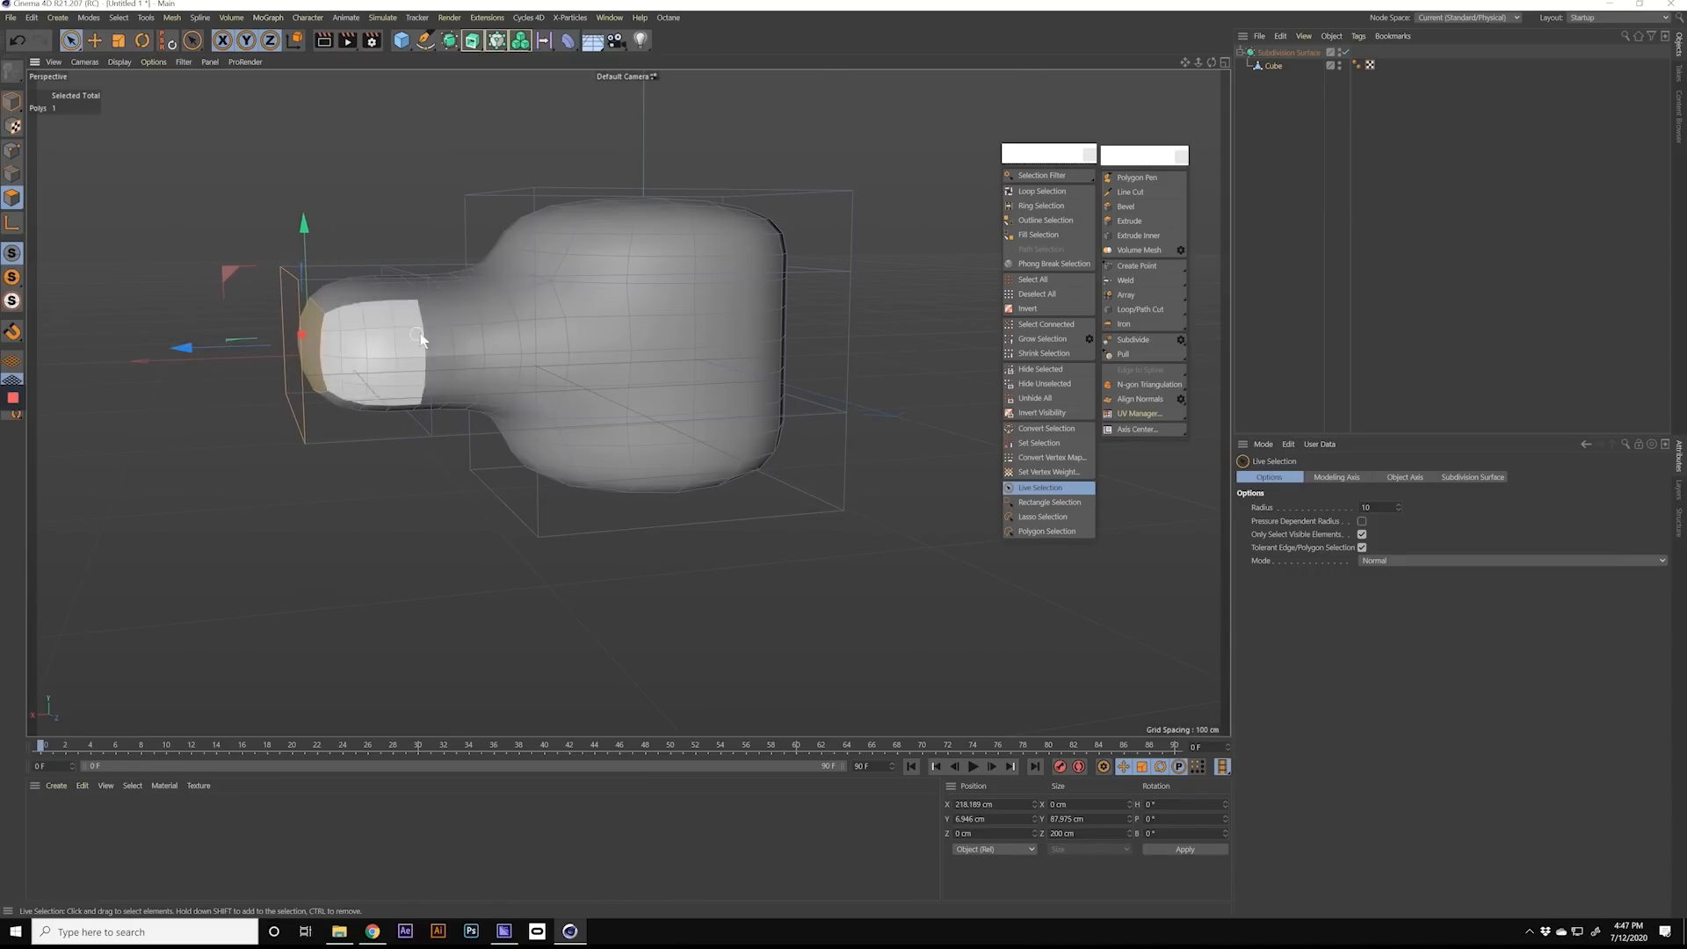
{"action": "left_click_drag", "start_coordinate": [418, 307], "coordinate": [603, 373], "text": "alt"}
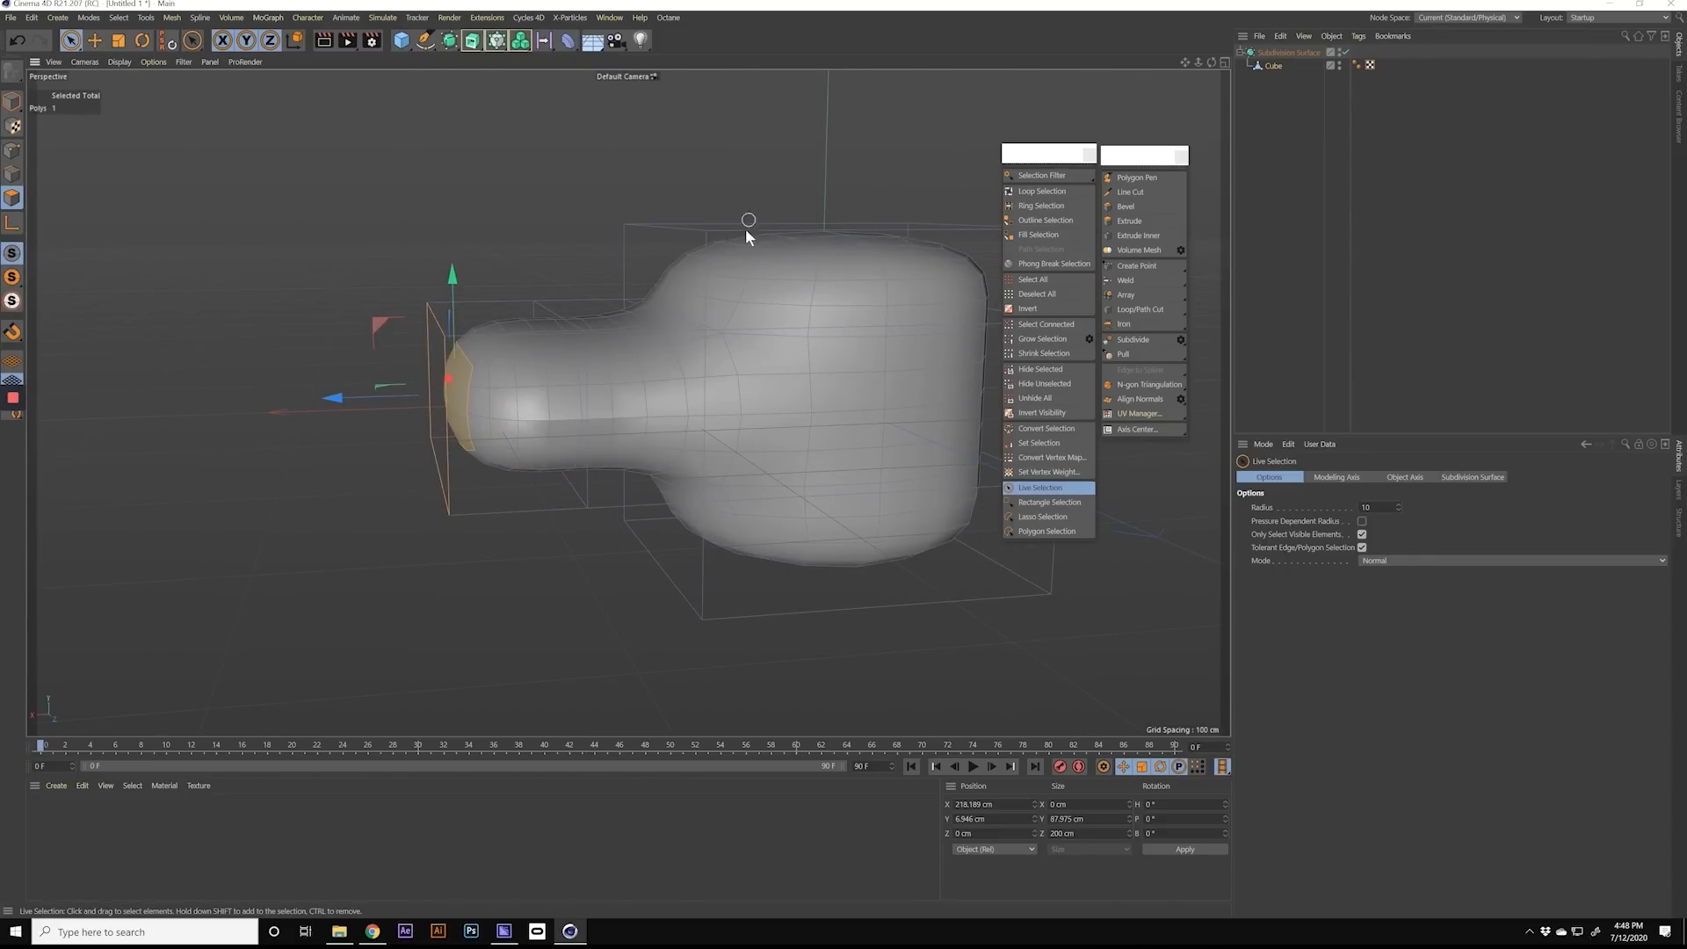
Step: Scale the arm's end polygon down to about 71 cm in Z and 72 cm in Y
{"action": "left_click_drag", "start_coordinate": [502, 341], "coordinate": [547, 422], "text": "alt"}
{"action": "key", "text": "t"}
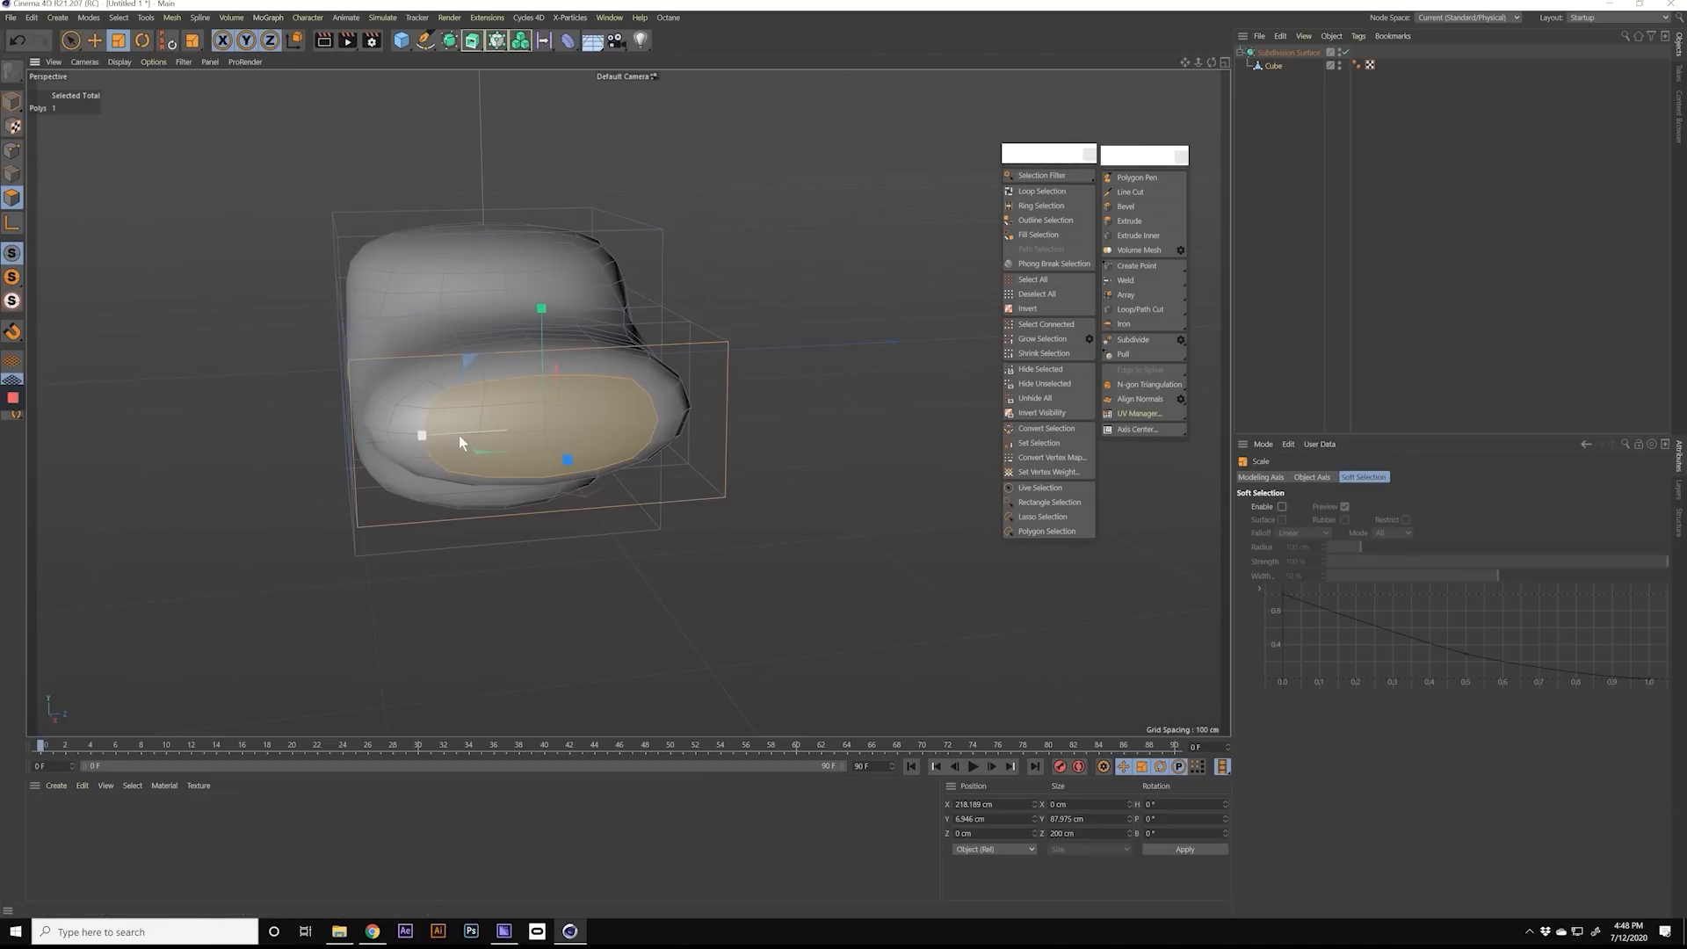
{"action": "left_click_drag", "start_coordinate": [418, 435], "coordinate": [501, 429]}
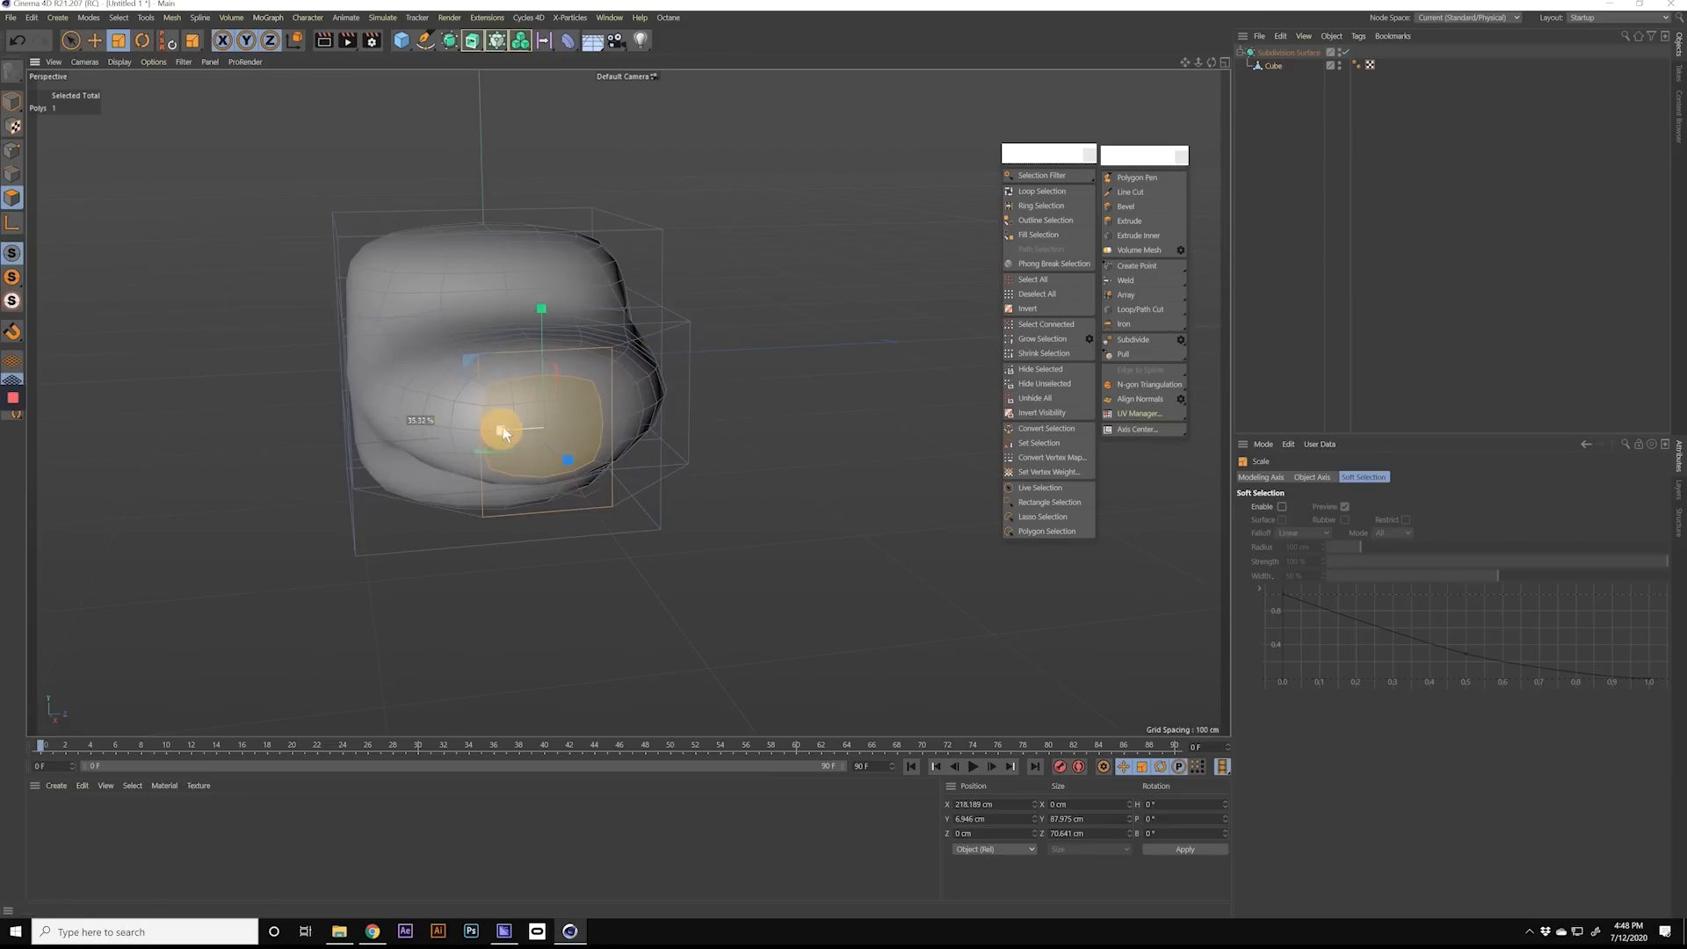
{"action": "left_click_drag", "start_coordinate": [541, 309], "coordinate": [339, 444]}
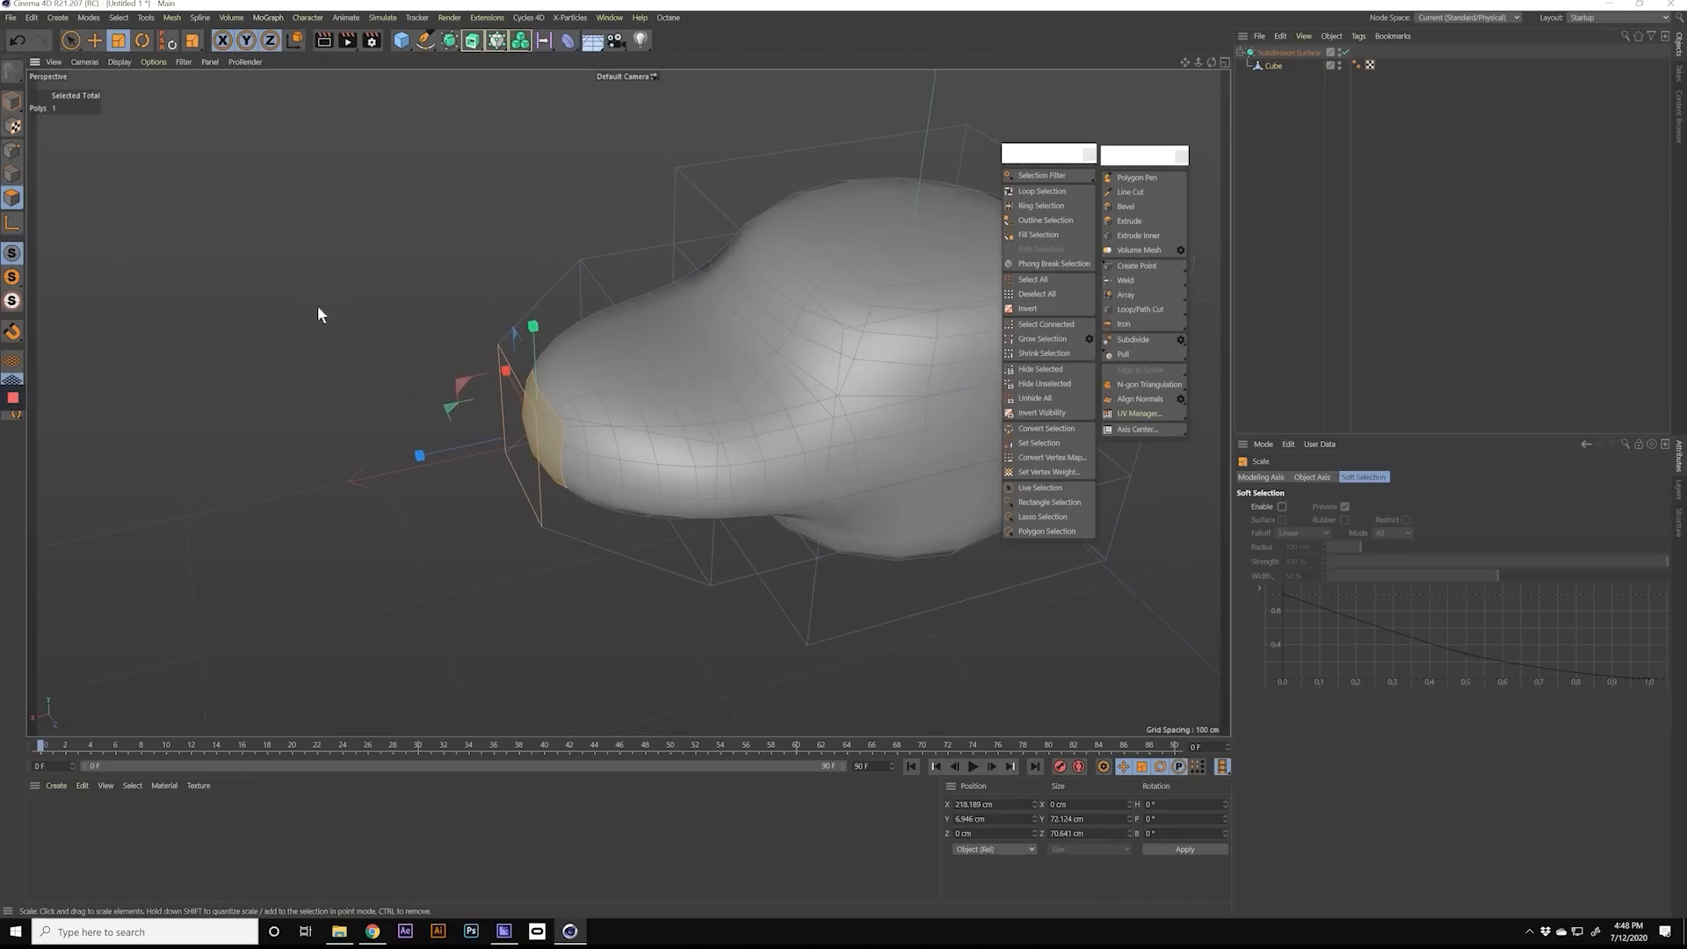
Step: In edge mode, loop-select the edge ring around the middle of the arm and scale it to about 95.5 cm in Z
{"action": "left_click", "coordinate": [14, 175]}
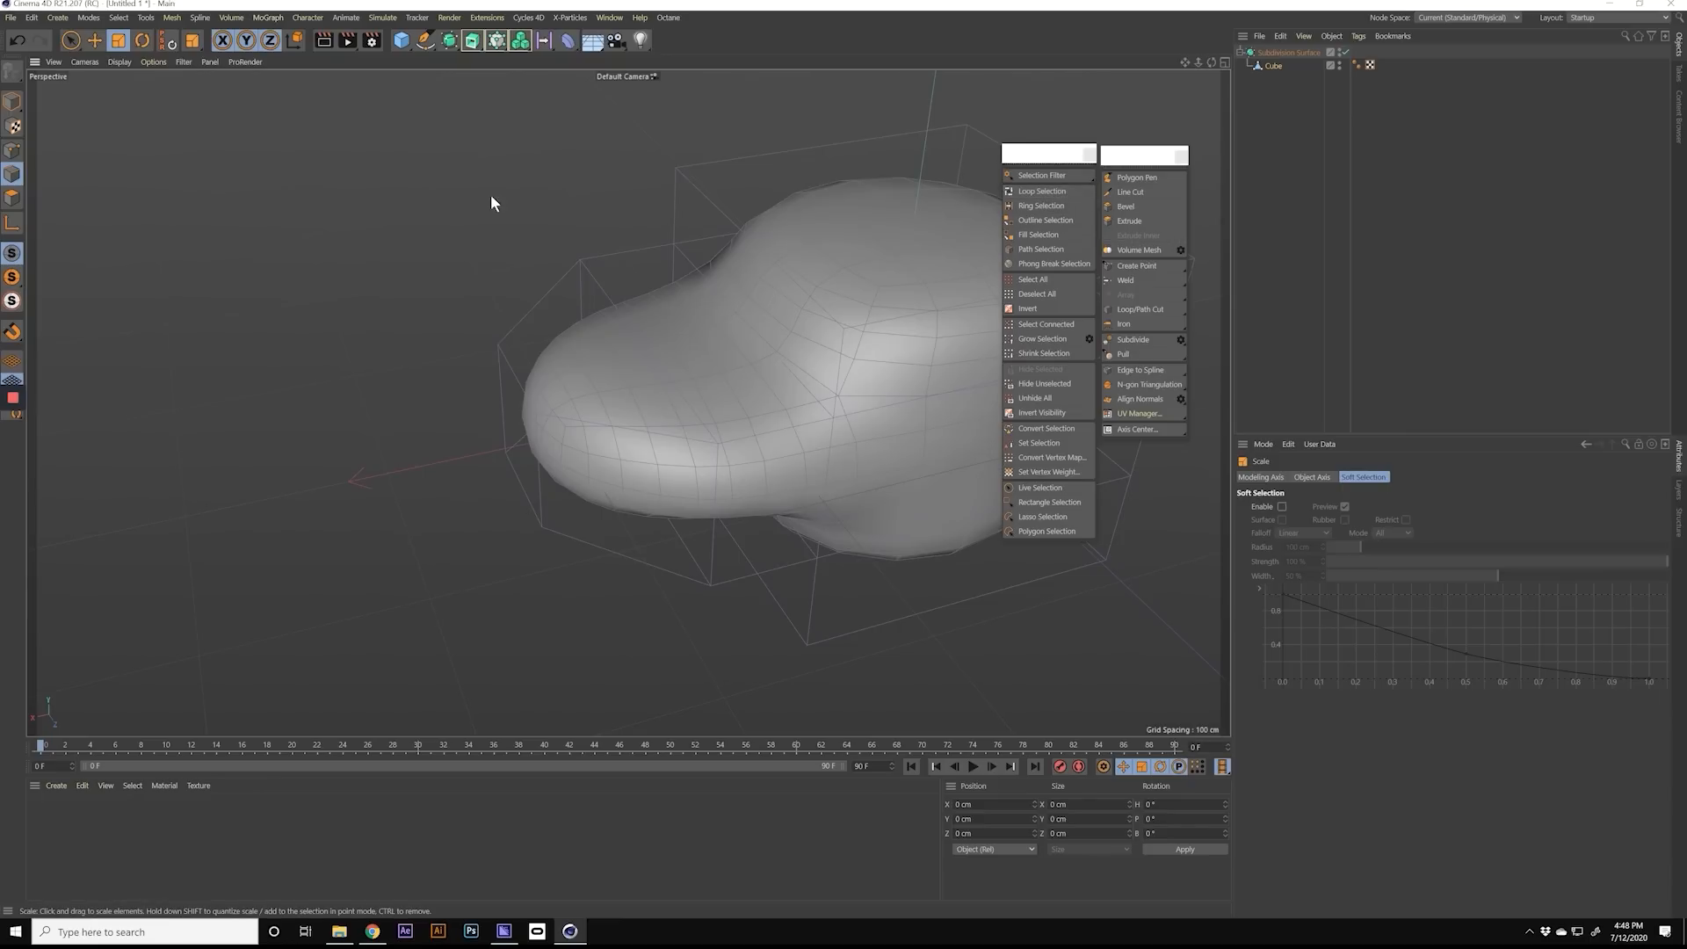
{"action": "key", "text": "u"}
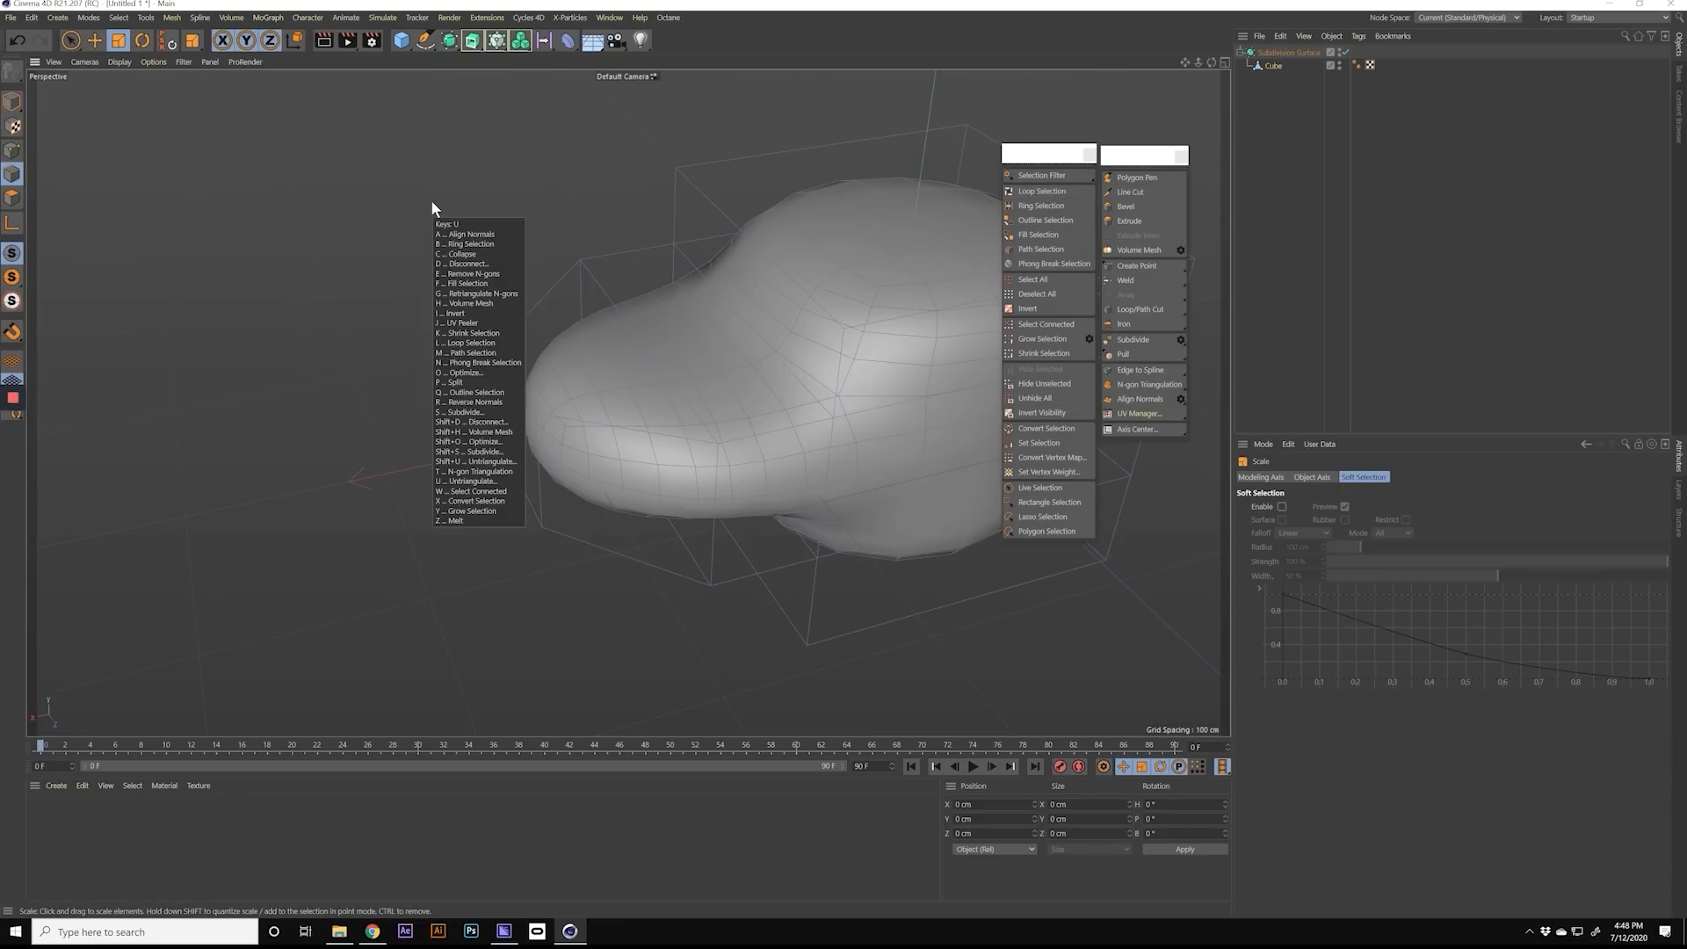
{"action": "key", "text": "l"}
{"action": "left_click_drag", "start_coordinate": [631, 345], "coordinate": [641, 286], "text": "alt"}
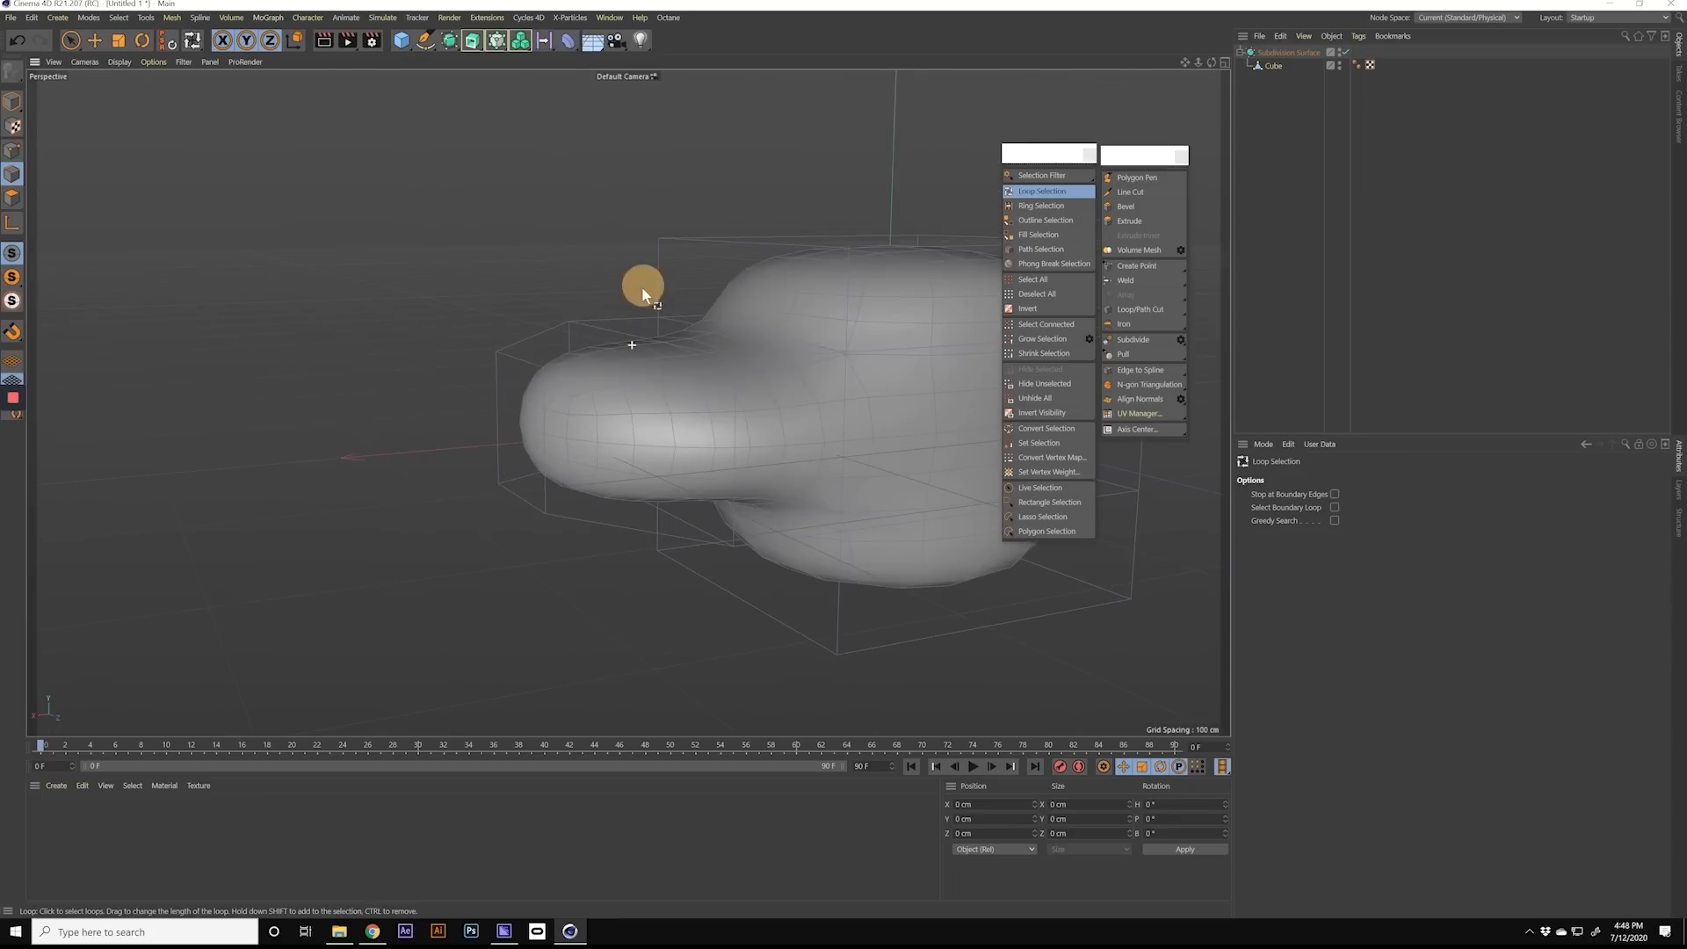
{"action": "left_click", "coordinate": [657, 346]}
{"action": "left_click_drag", "start_coordinate": [663, 350], "coordinate": [810, 345], "text": "alt"}
{"action": "key", "text": "t"}
{"action": "left_click_drag", "start_coordinate": [742, 420], "coordinate": [683, 420]}
{"action": "left_click_drag", "start_coordinate": [683, 420], "coordinate": [414, 409], "text": "alt"}
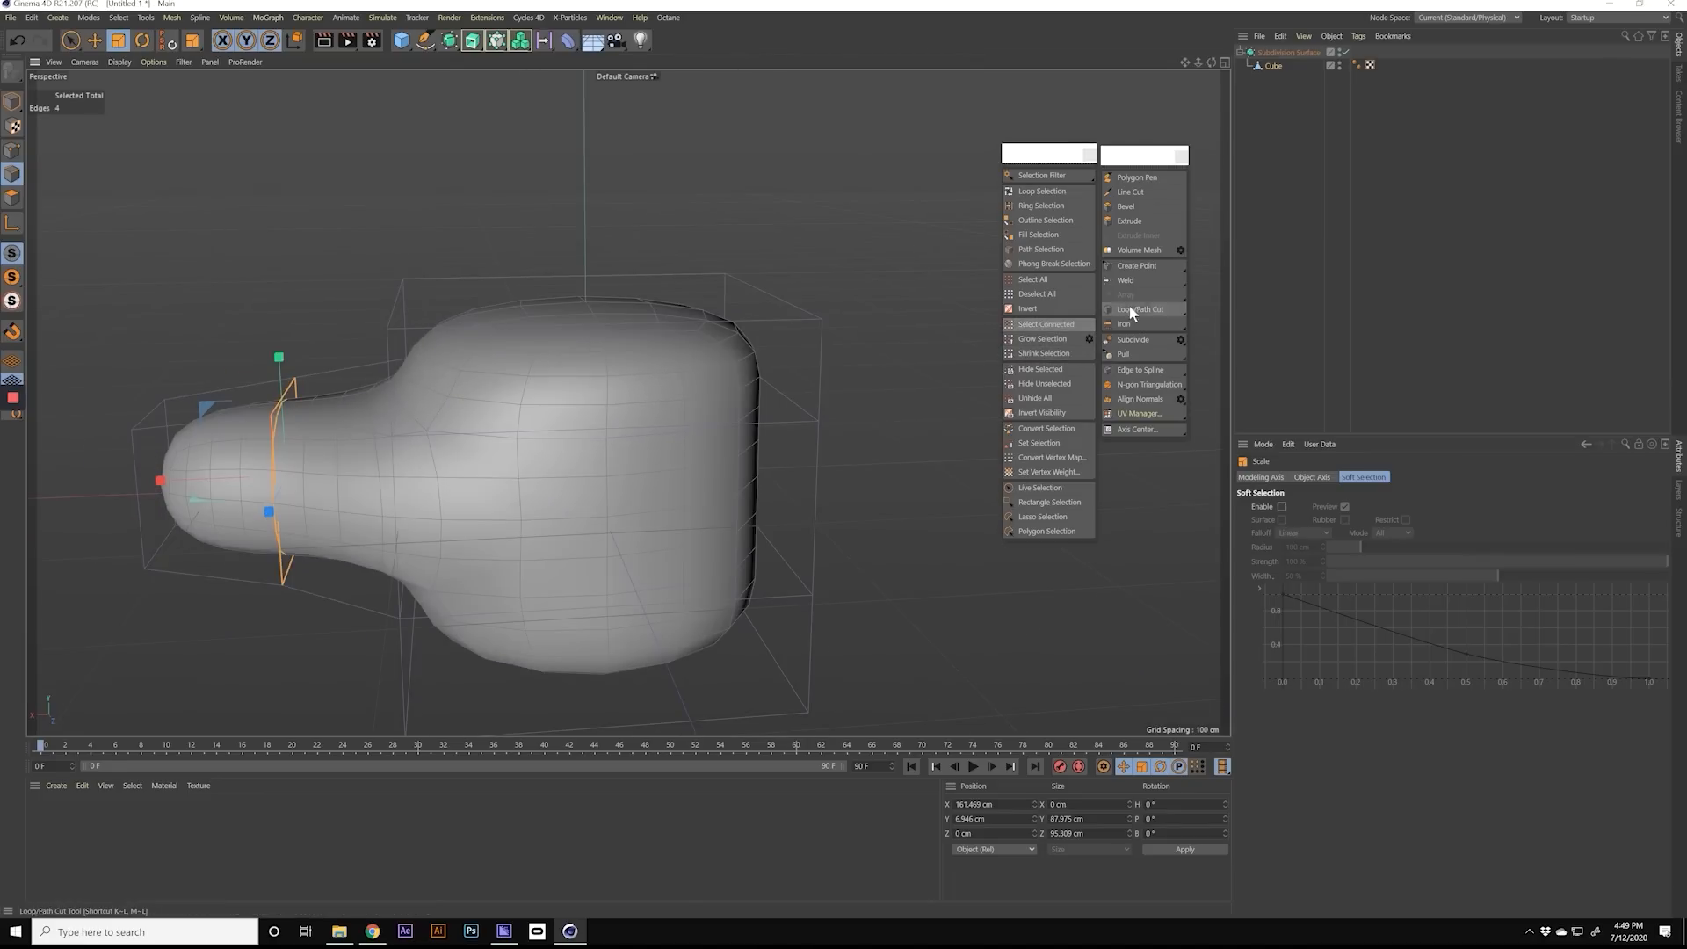
Step: Cut two vertical edge loops around the body with Loop/Path Cut, one nearer the arm and one at about 57%
{"action": "left_click_drag", "start_coordinate": [562, 431], "coordinate": [580, 281], "text": "alt"}
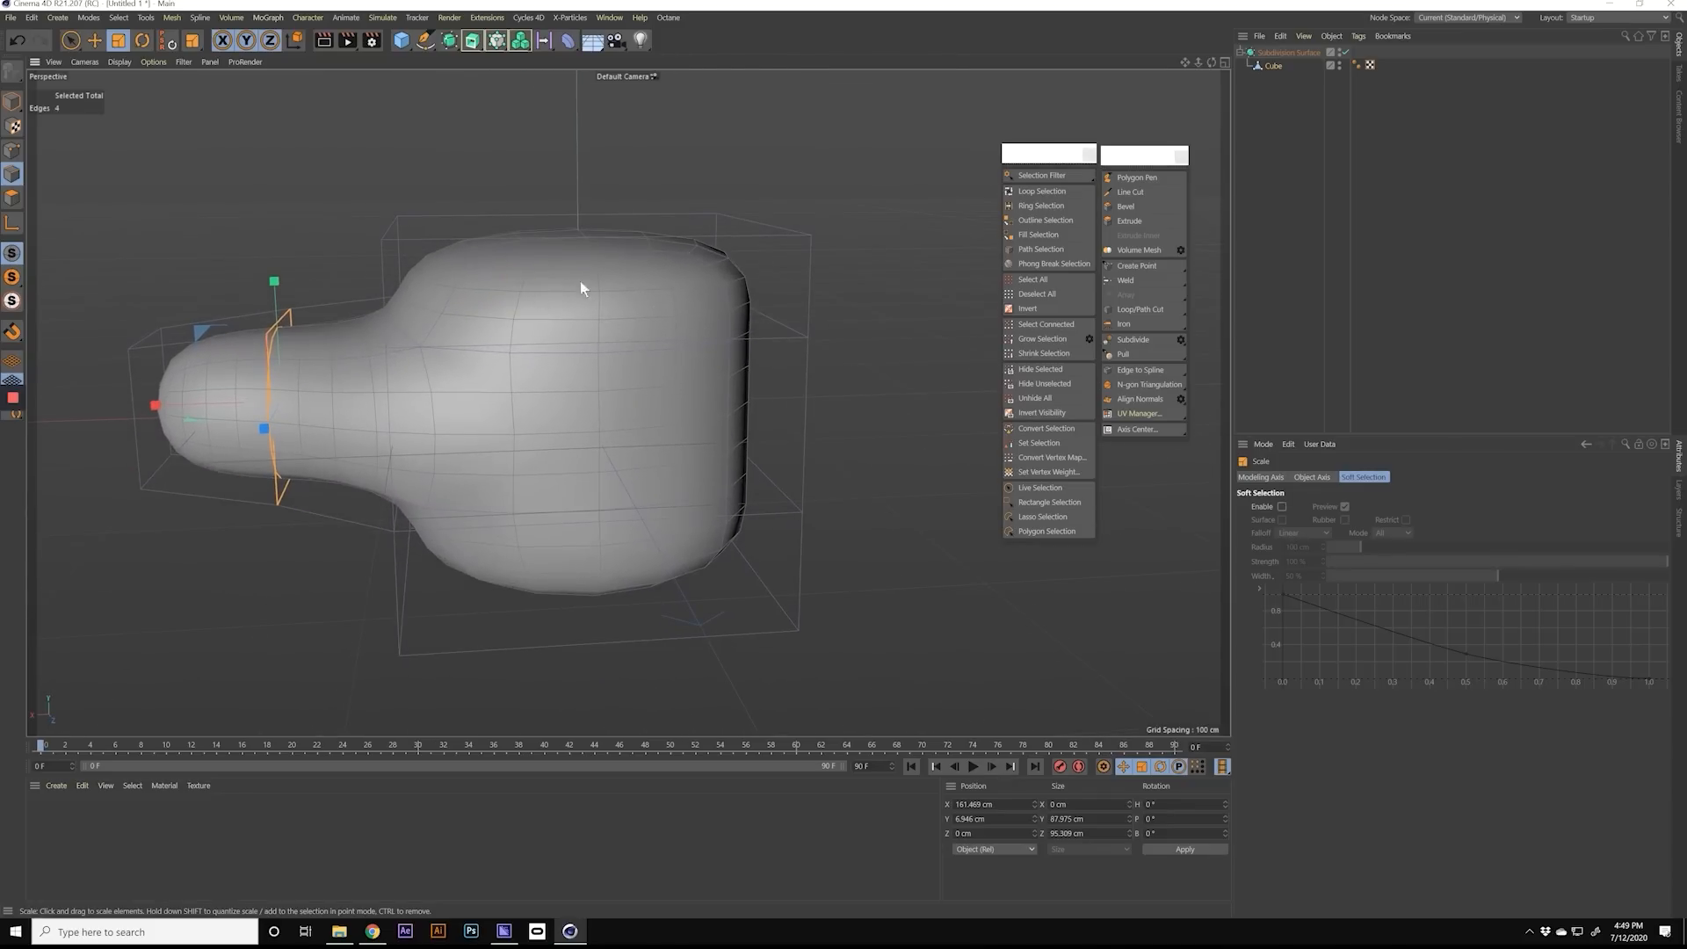
{"action": "left_click", "coordinate": [1149, 308]}
{"action": "left_click_drag", "start_coordinate": [520, 239], "coordinate": [510, 290], "text": "alt"}
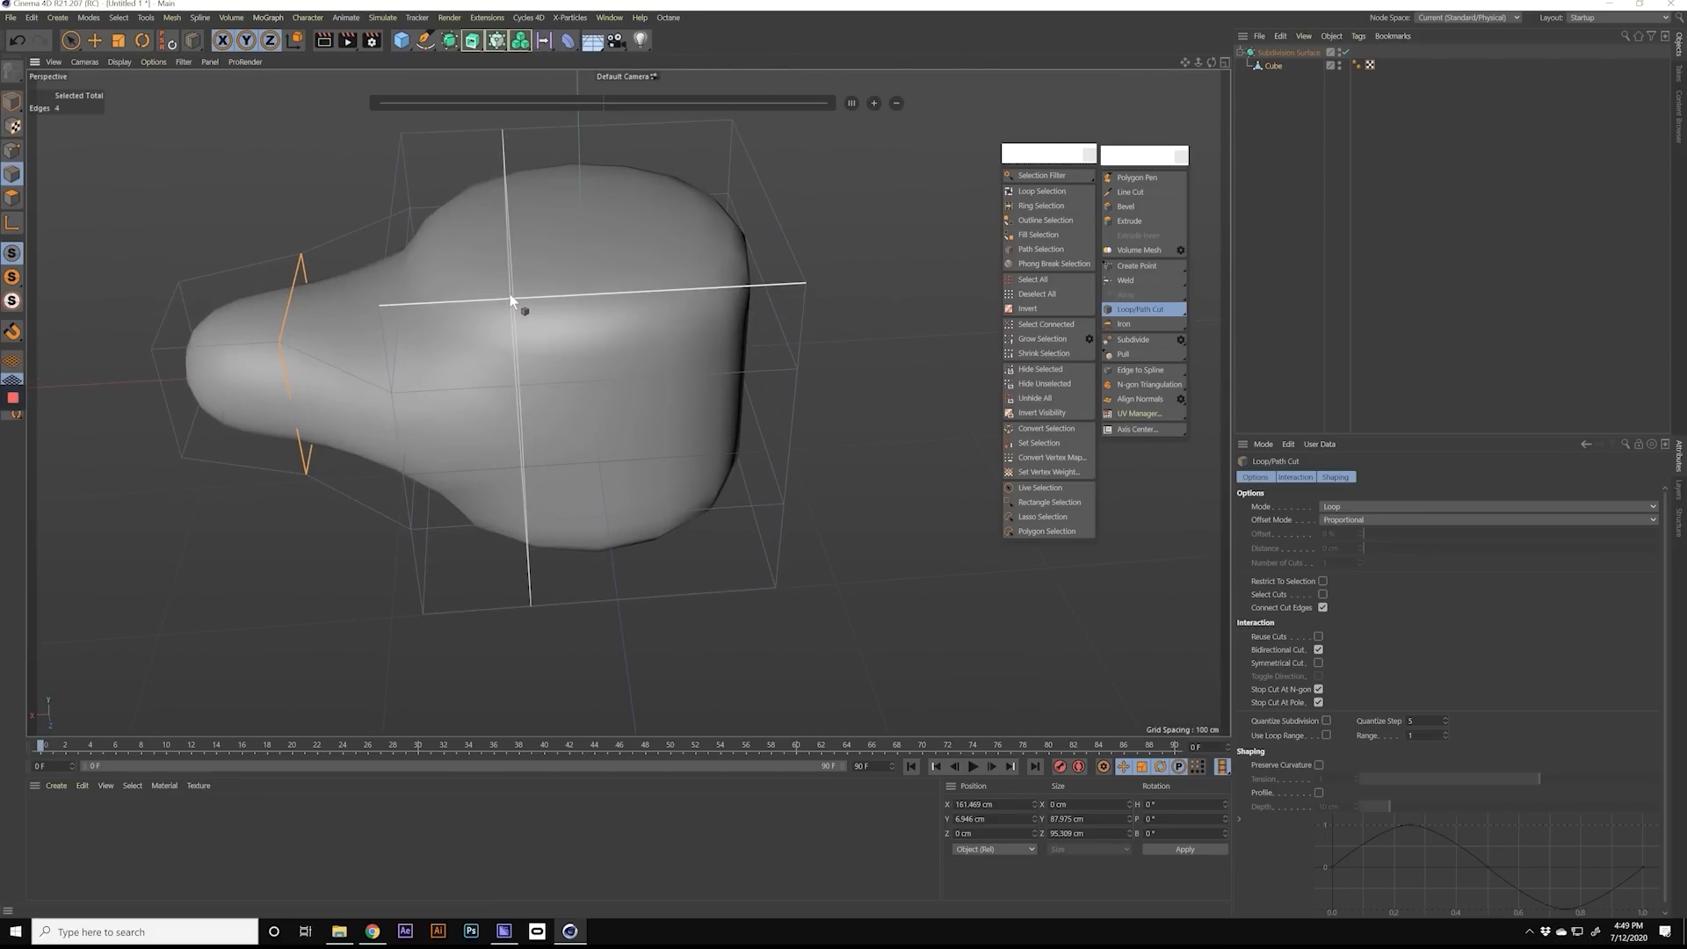
{"action": "left_click", "coordinate": [520, 297]}
{"action": "mouse_move", "coordinate": [520, 295]}
{"action": "left_mouse_down"}
{"action": "mouse_move", "coordinate": [673, 288]}
{"action": "mouse_move", "coordinate": [599, 280]}
{"action": "mouse_move", "coordinate": [700, 343]}
{"action": "mouse_move", "coordinate": [497, 294]}
{"action": "left_mouse_up"}
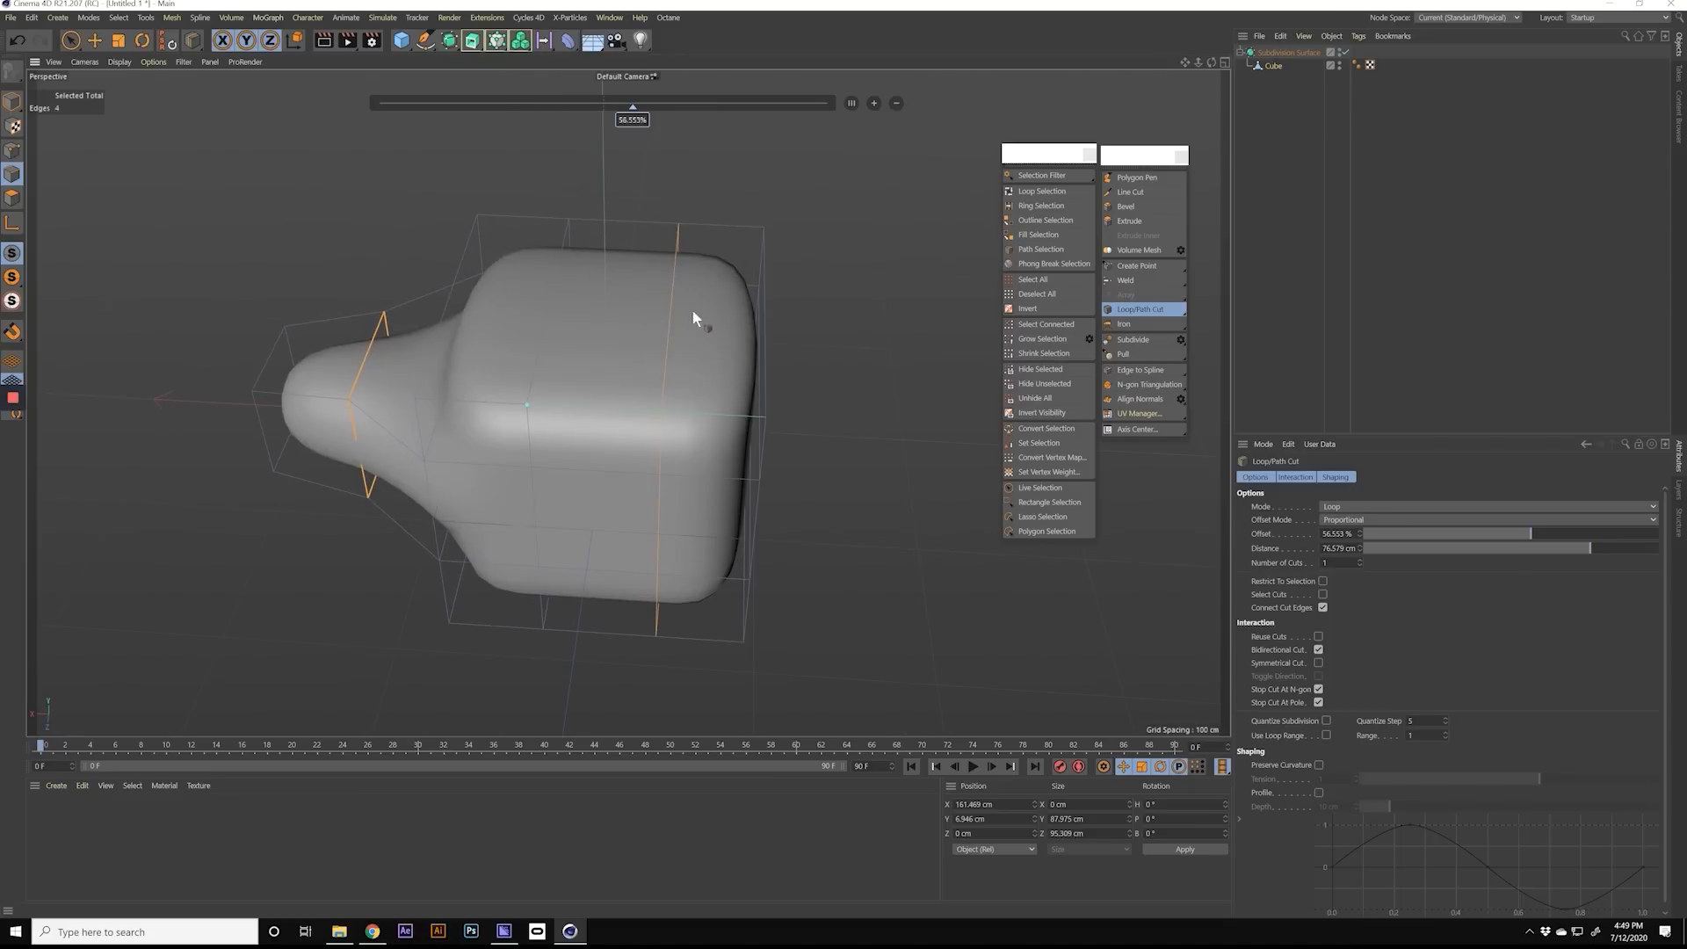
{"action": "left_click_drag", "start_coordinate": [629, 304], "coordinate": [340, 346], "text": "alt"}
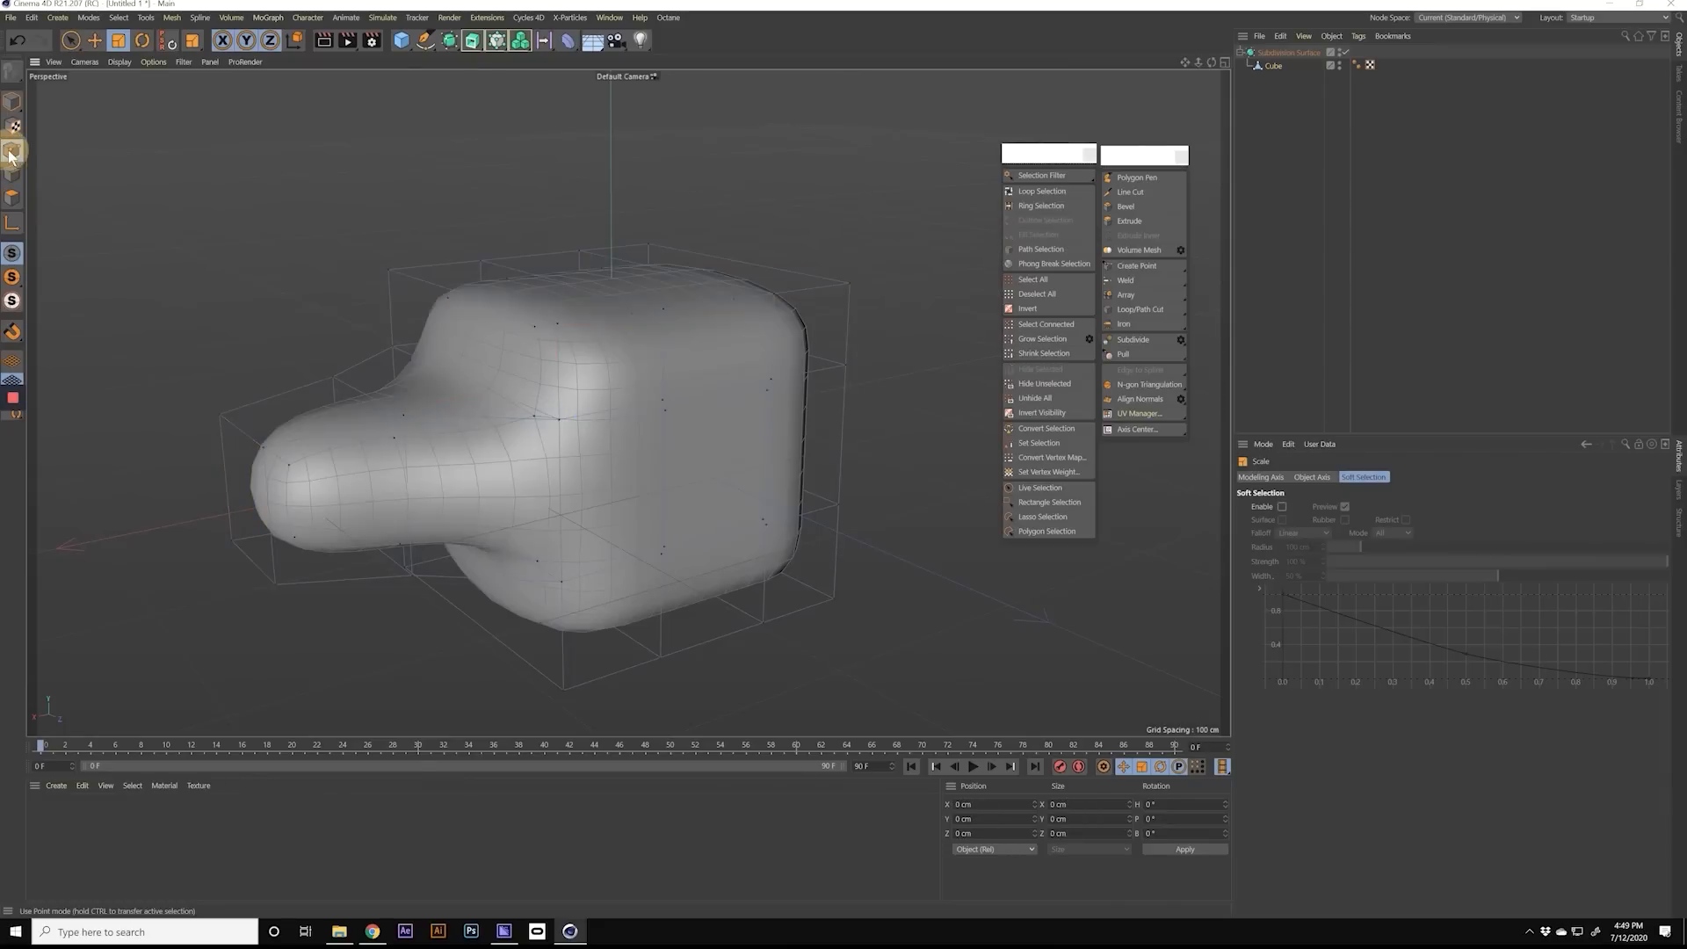
Step: In point mode, rectangle-select all points above the bottom row and scale them to about 136 cm in Z
{"action": "left_click_drag", "start_coordinate": [176, 150], "coordinate": [582, 258], "text": "alt"}
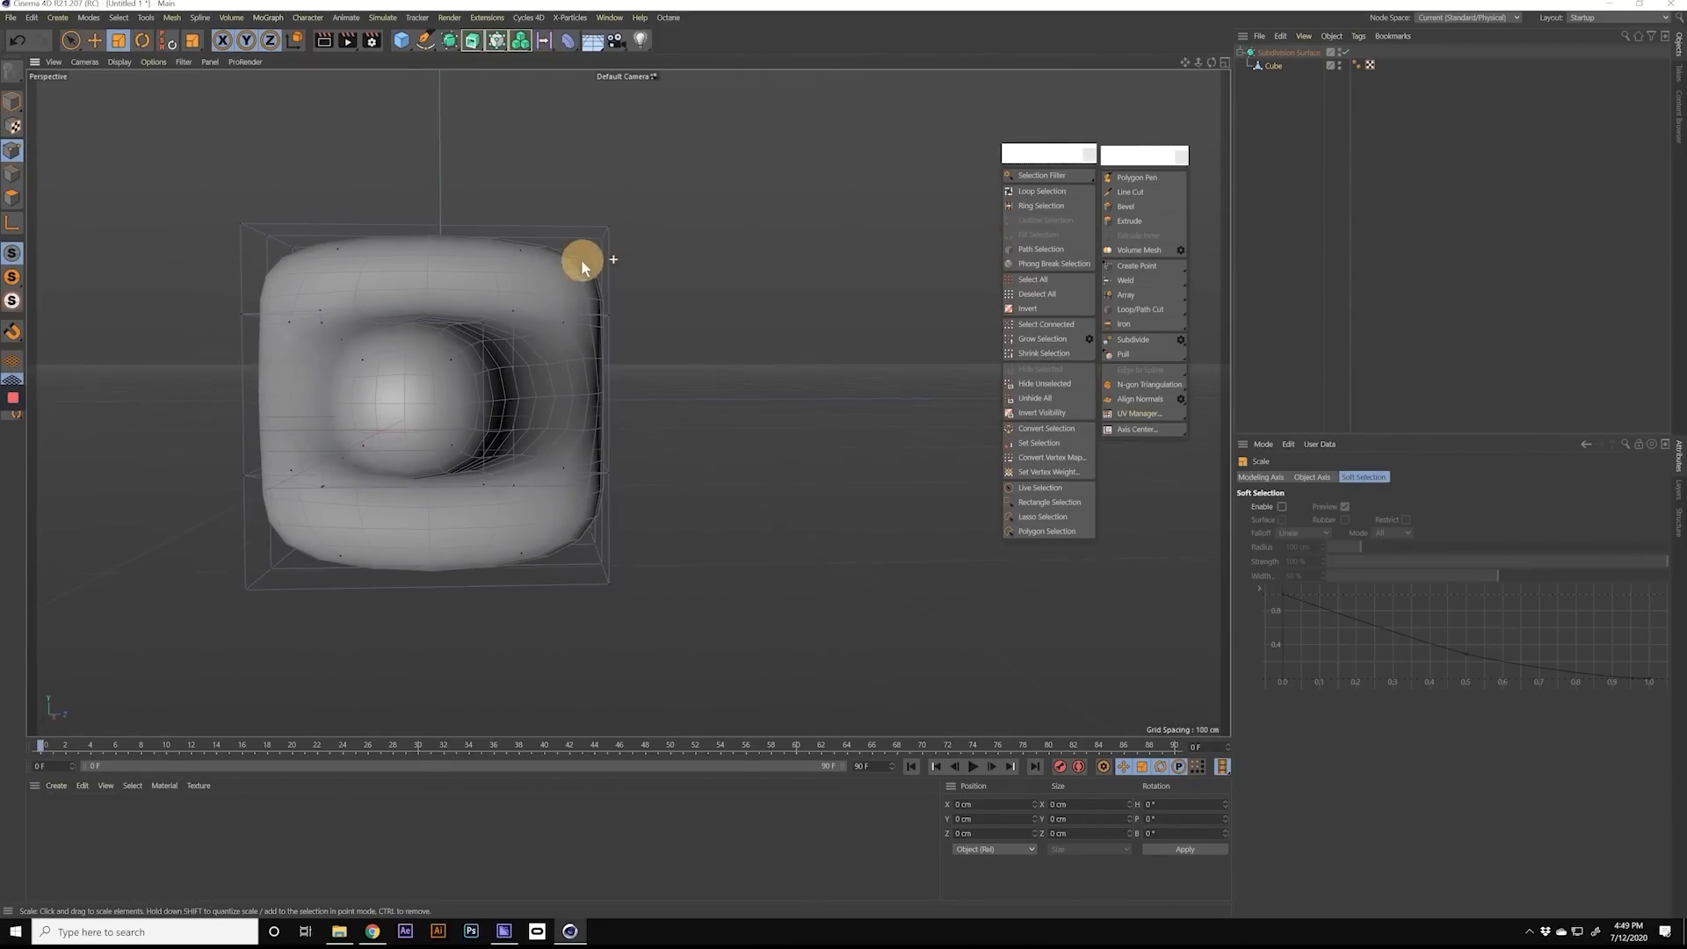
{"action": "left_click_drag", "start_coordinate": [69, 42], "coordinate": [144, 81]}
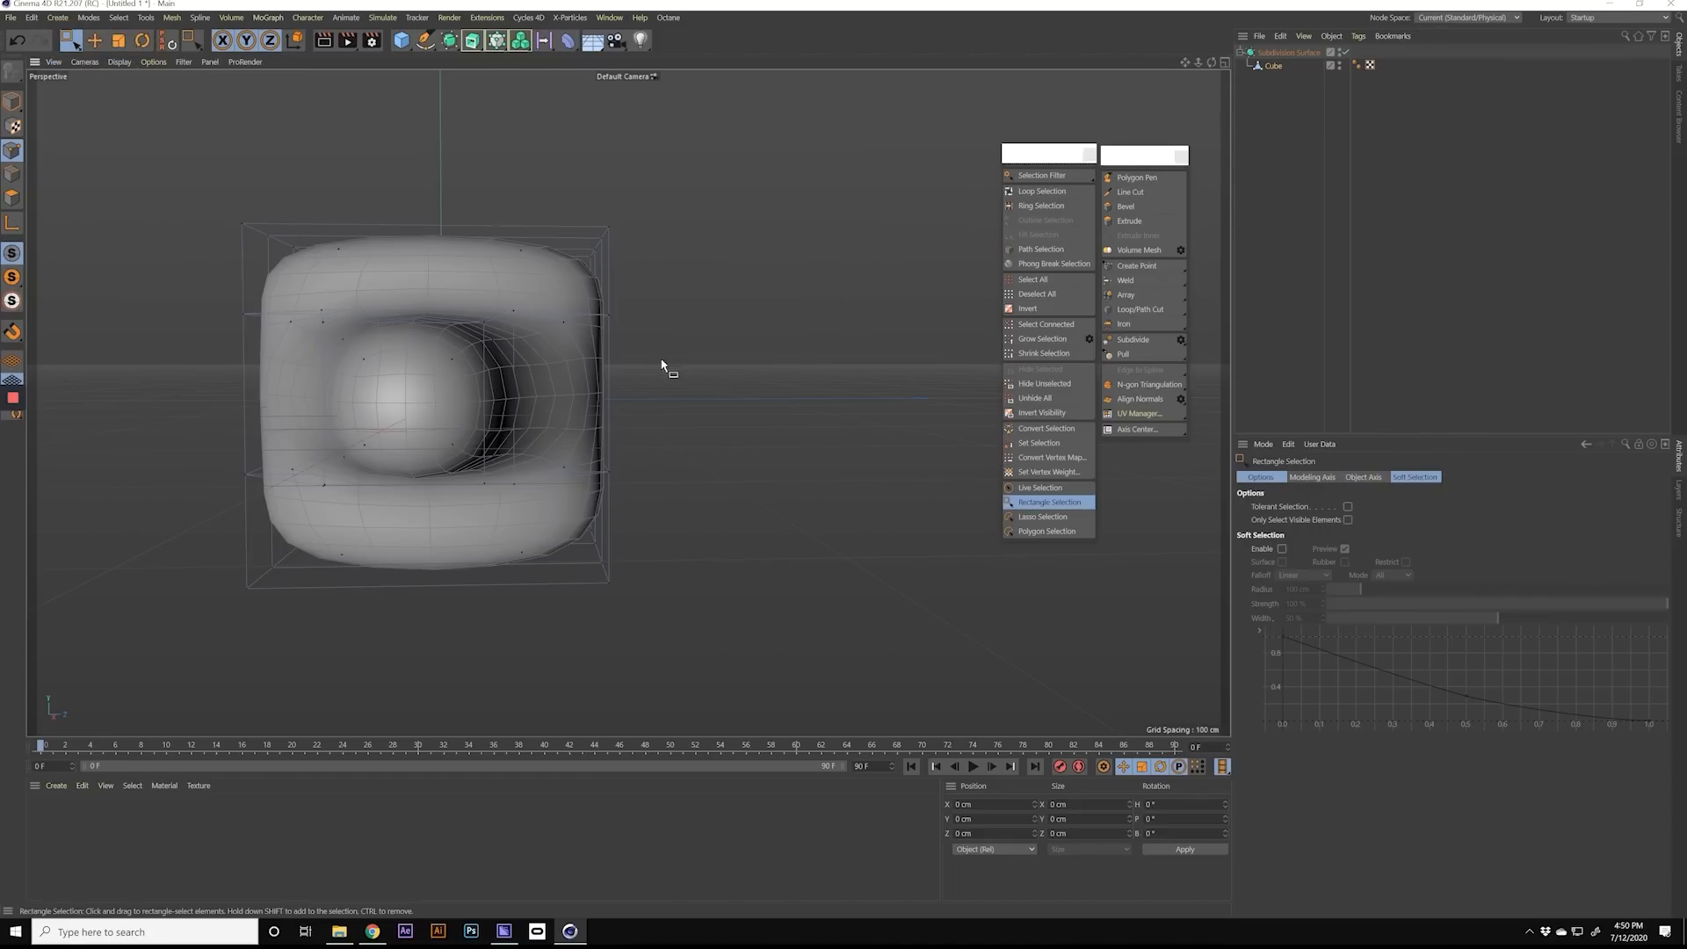
{"action": "right_click_drag", "start_coordinate": [661, 362], "coordinate": [640, 374], "text": "alt"}
{"action": "middle_click_drag", "start_coordinate": [640, 374], "coordinate": [658, 401], "text": "alt"}
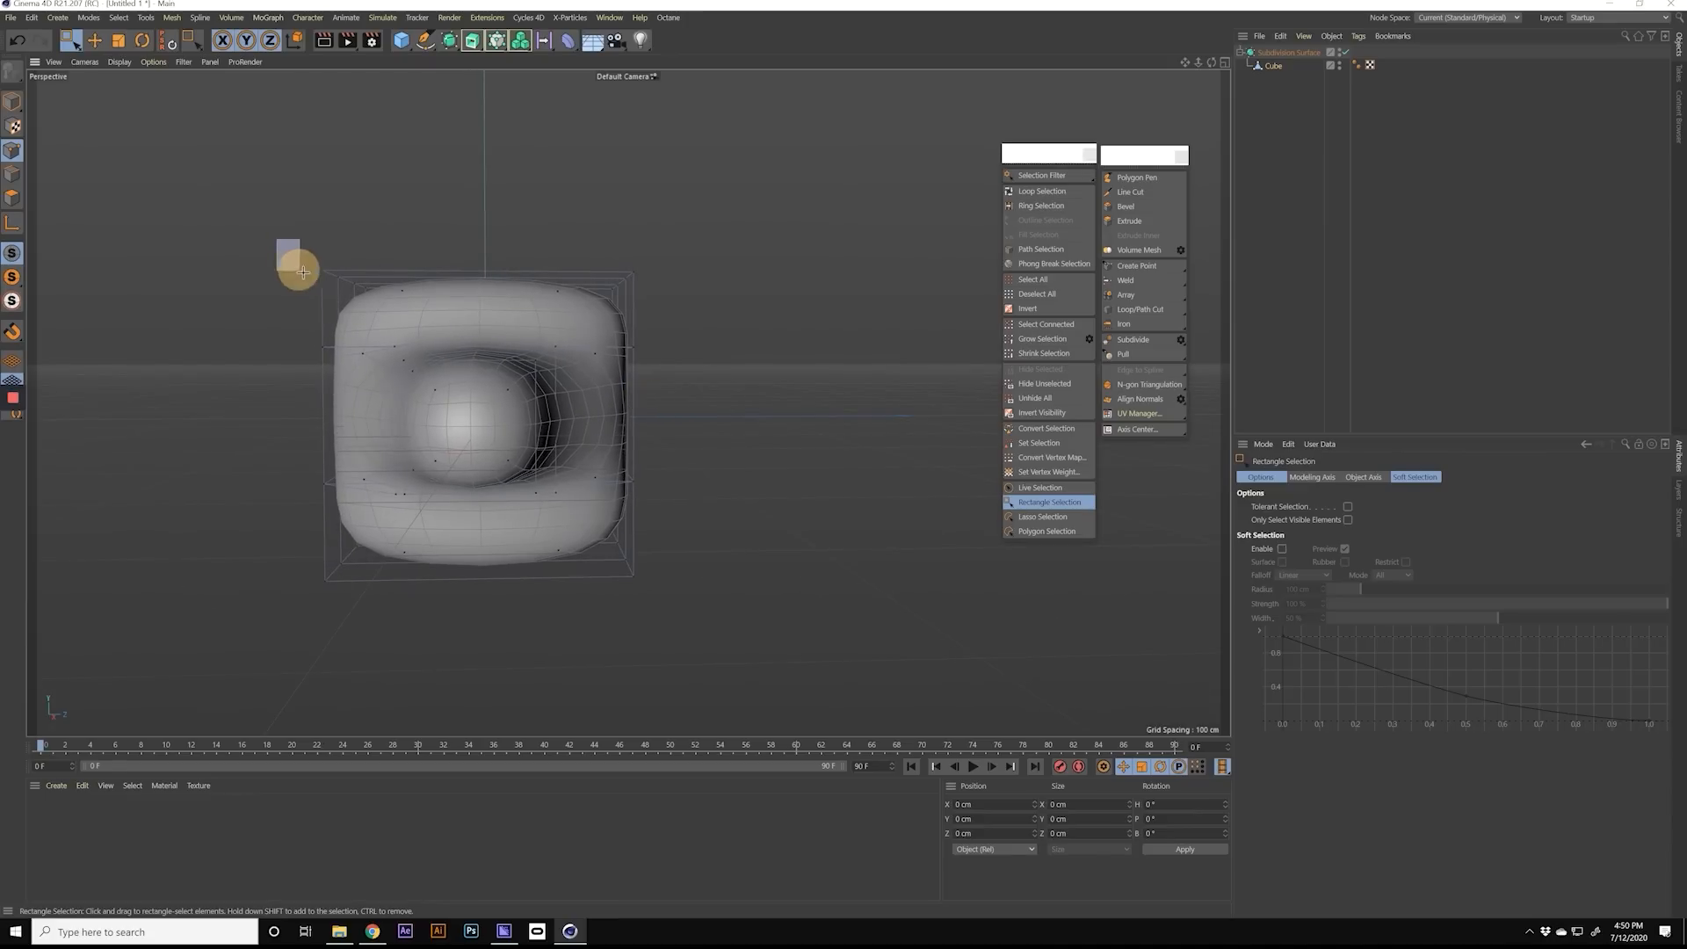
{"action": "left_click_drag", "start_coordinate": [334, 280], "coordinate": [689, 510]}
{"action": "key", "text": "t"}
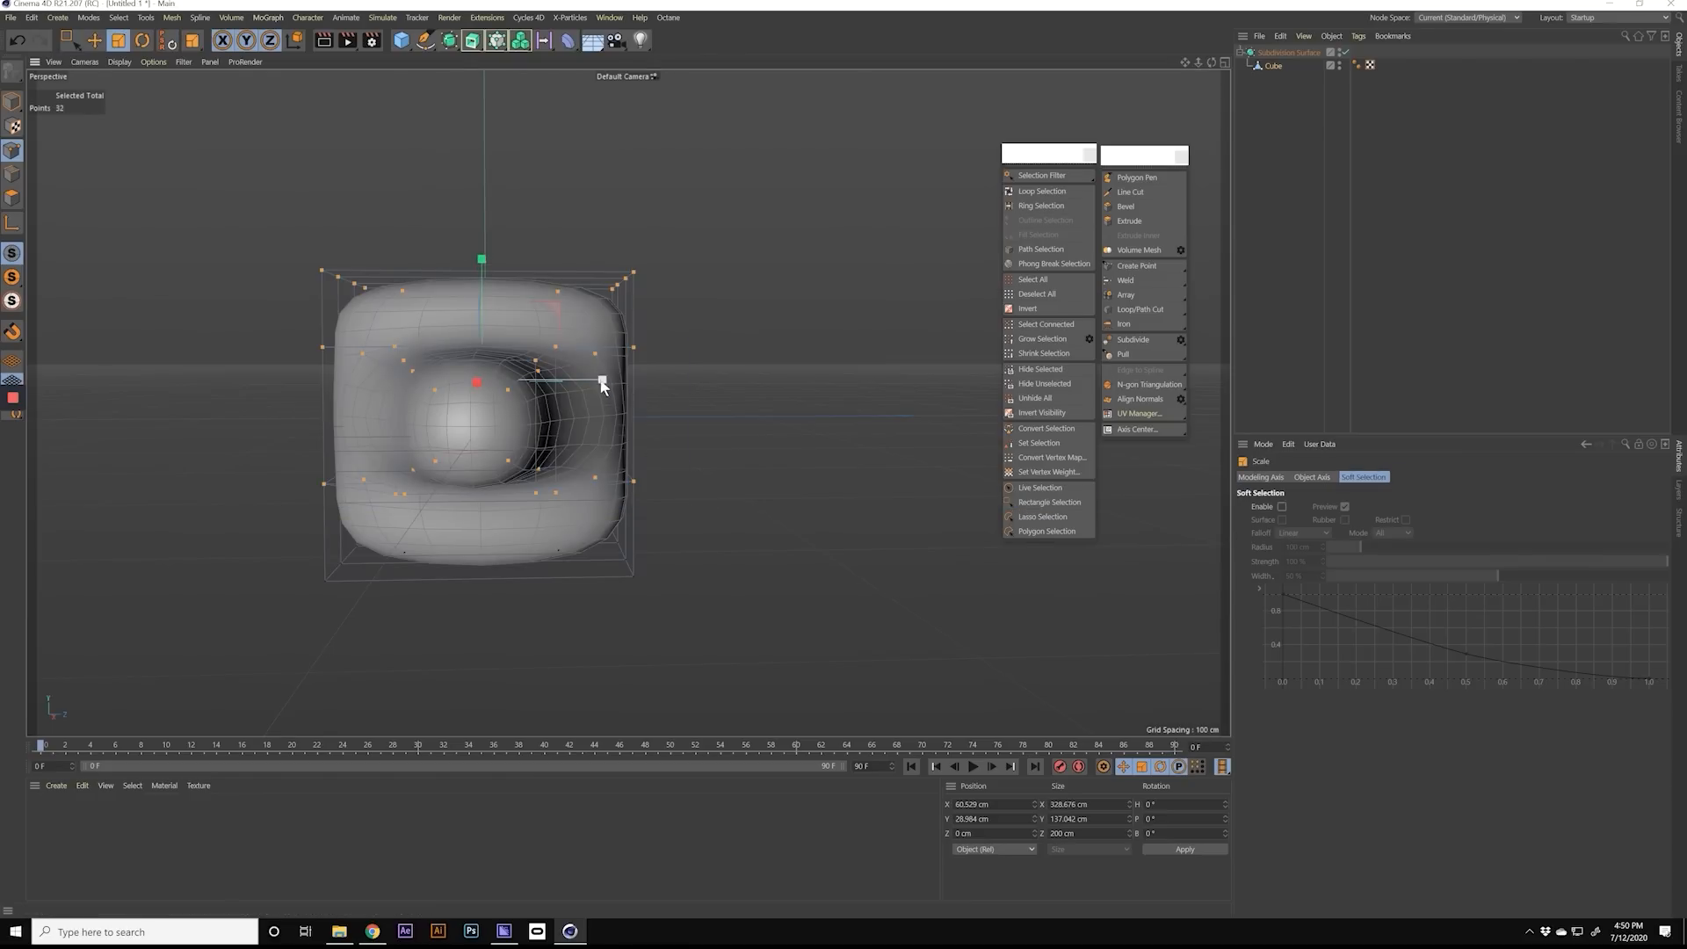
{"action": "left_click_drag", "start_coordinate": [596, 381], "coordinate": [464, 386]}
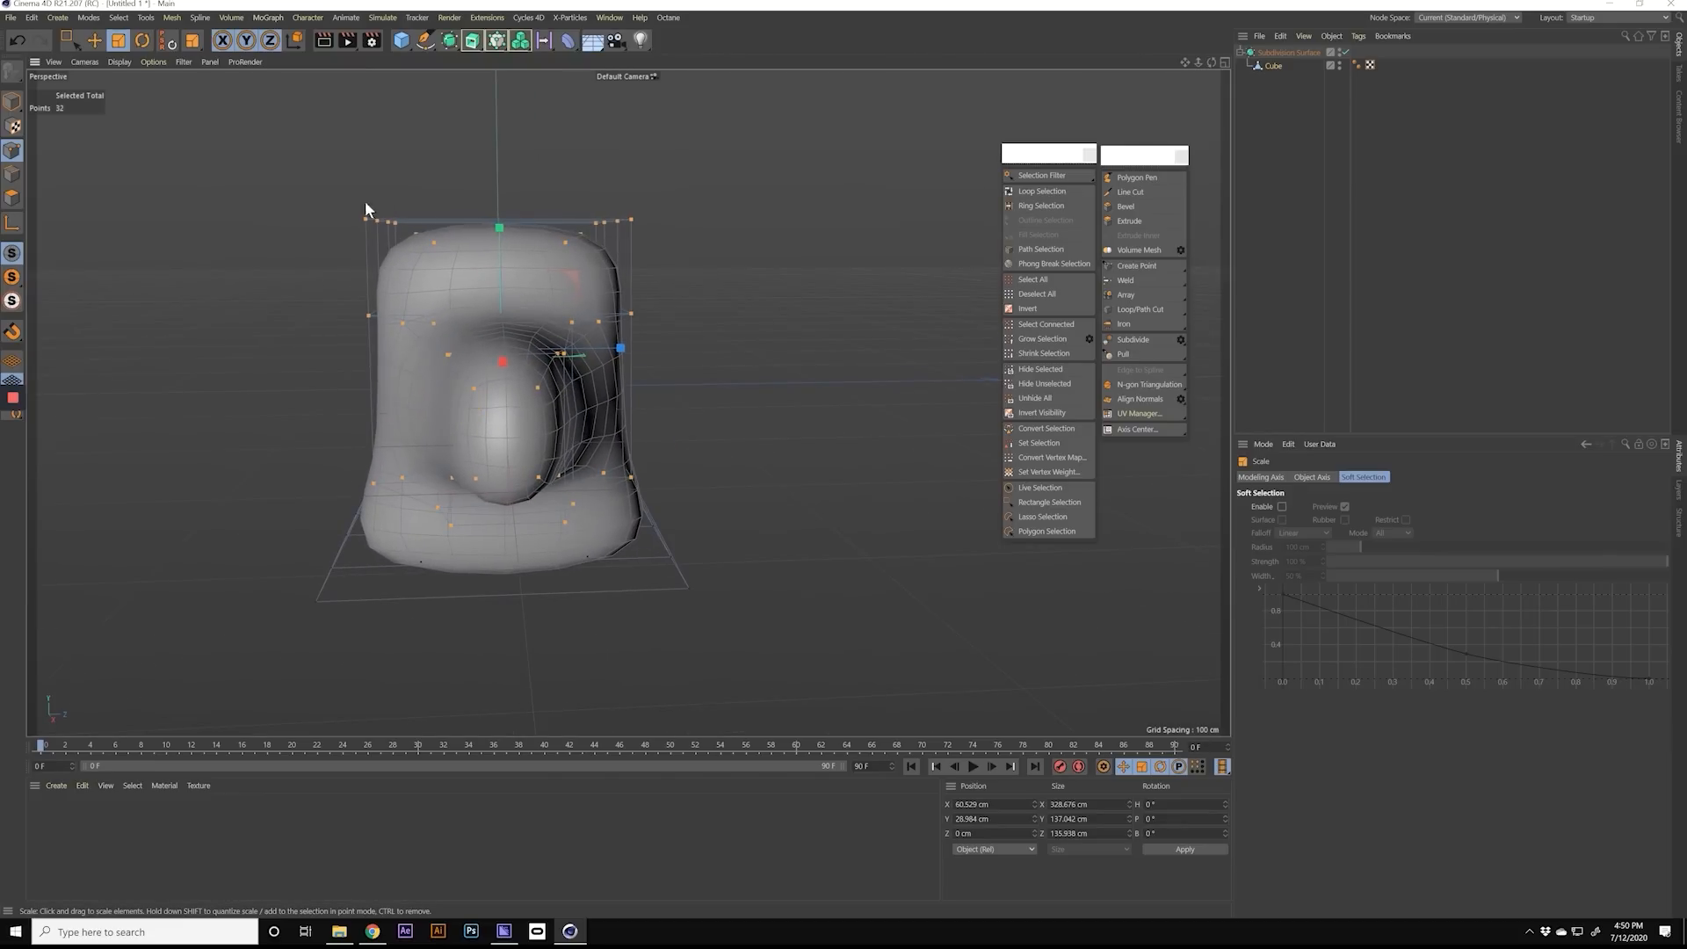
Step: Rectangle-select the body's top row of points and scale it to about 72 cm in Z
{"action": "left_click", "coordinate": [69, 42]}
{"action": "left_click_drag", "start_coordinate": [295, 175], "coordinate": [661, 400]}
{"action": "key", "text": "t"}
{"action": "left_click_drag", "start_coordinate": [468, 295], "coordinate": [618, 338], "text": "alt"}
Step: Switch to polygon mode with Live Selection and check the sizes of the polygons at both ends of the body's top
{"action": "left_click", "coordinate": [66, 41]}
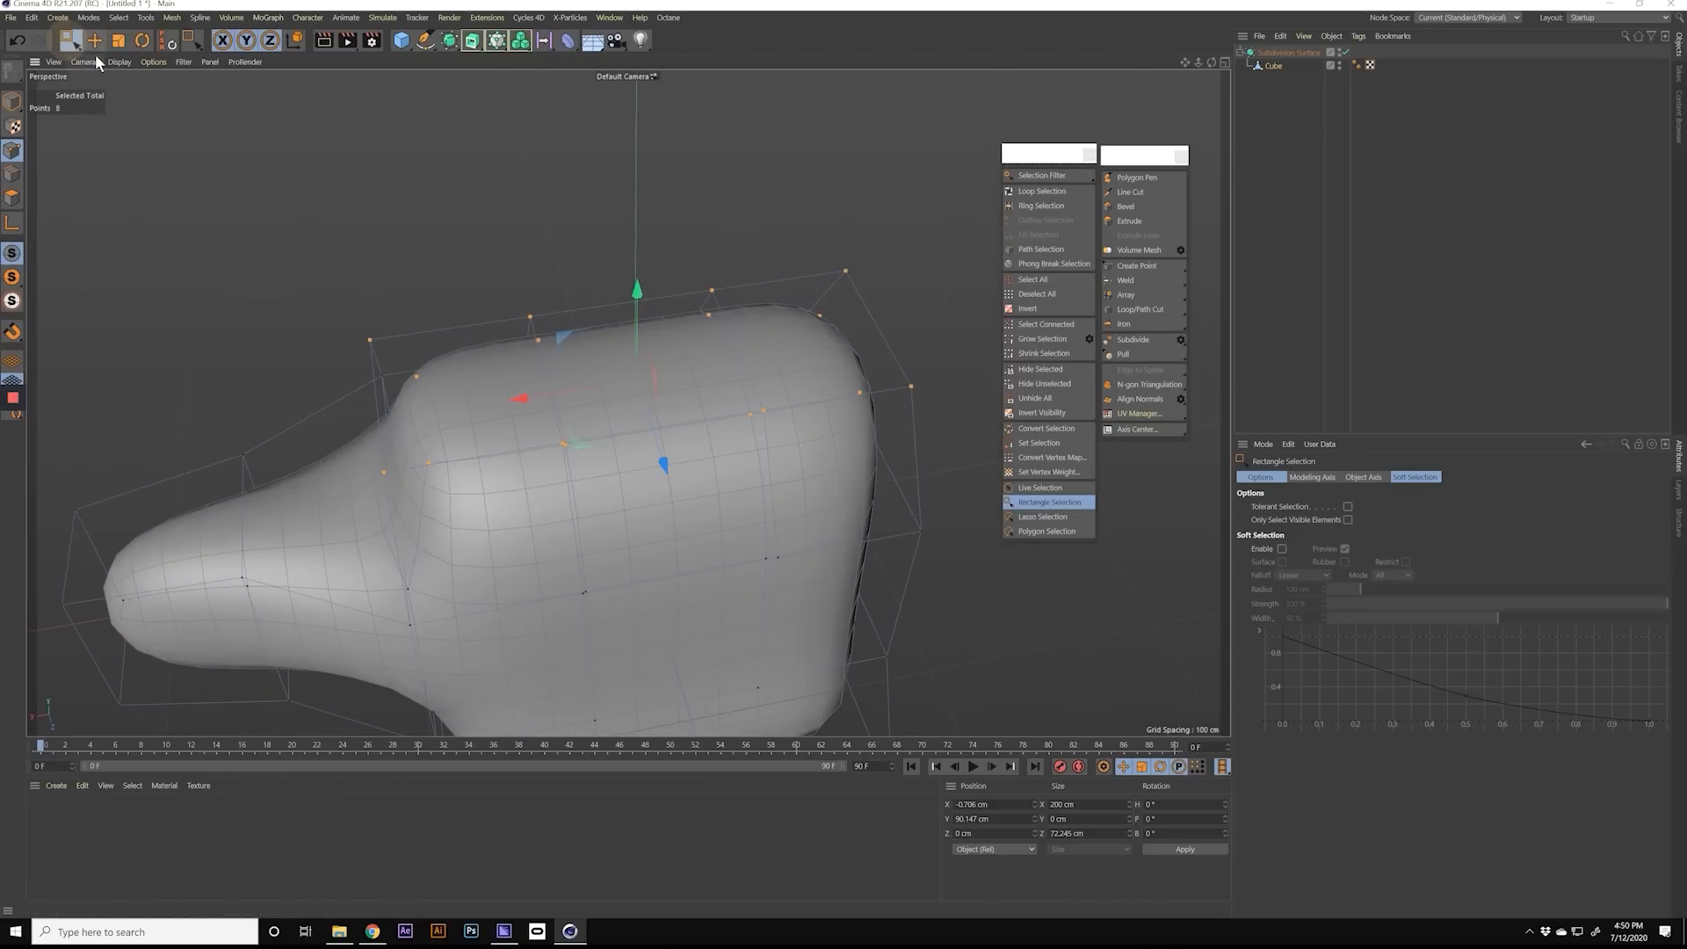
{"action": "left_click_drag", "start_coordinate": [68, 46], "coordinate": [100, 60]}
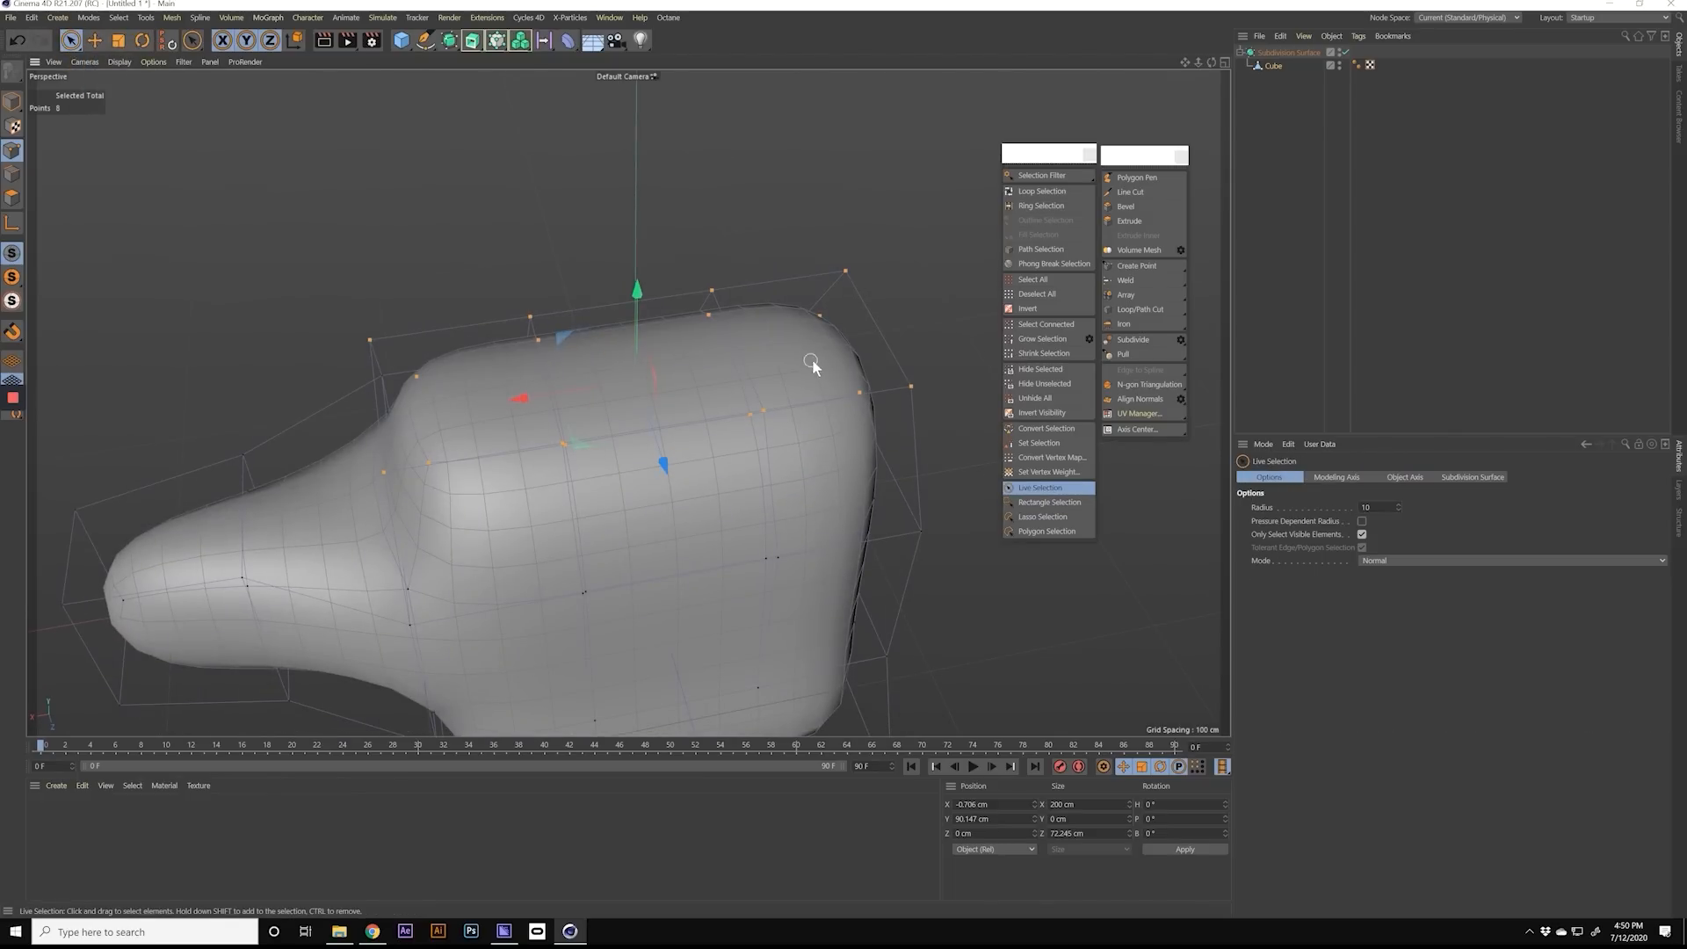
{"action": "left_click", "coordinate": [18, 196]}
{"action": "left_click", "coordinate": [603, 413]}
{"action": "left_click_drag", "start_coordinate": [602, 413], "coordinate": [702, 382], "text": "alt"}
{"action": "left_click", "coordinate": [647, 389]}
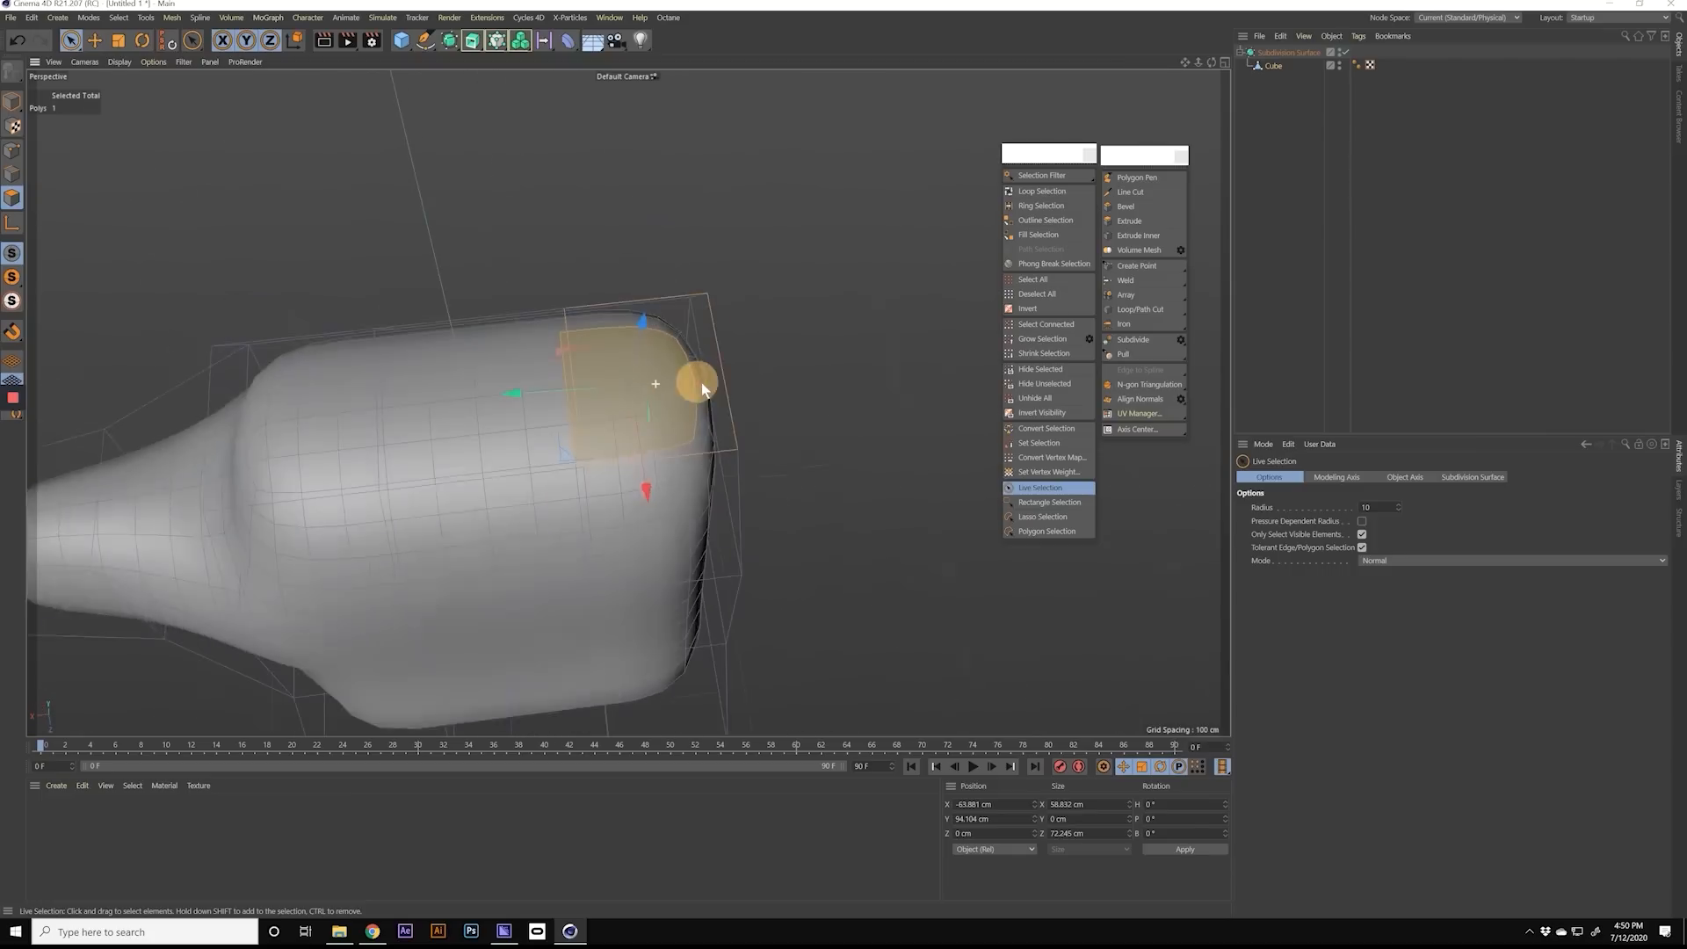
{"action": "left_click", "coordinate": [483, 394]}
{"action": "middle_click_drag", "start_coordinate": [327, 421], "coordinate": [498, 420], "text": "alt"}
{"action": "left_click", "coordinate": [483, 425]}
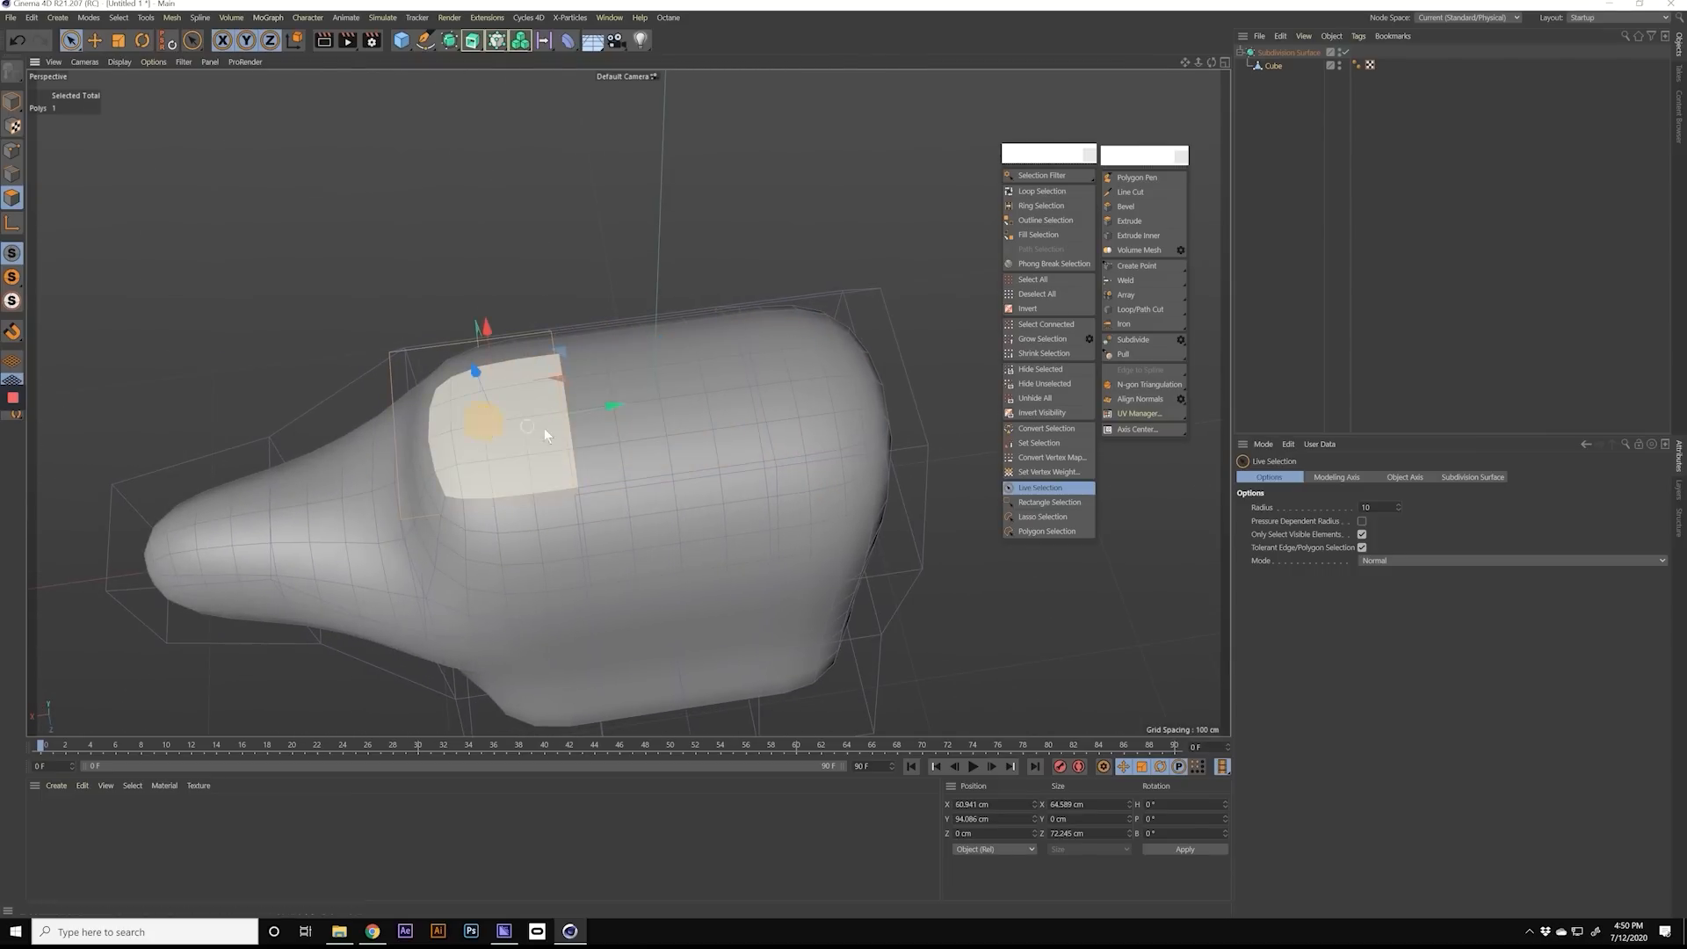
Step: Select the middle polygon on the body's top and scale it along X to about 63 cm
{"action": "left_click", "coordinate": [641, 434]}
{"action": "middle_click_drag", "start_coordinate": [691, 428], "coordinate": [619, 410], "text": "alt"}
{"action": "key", "text": "t"}
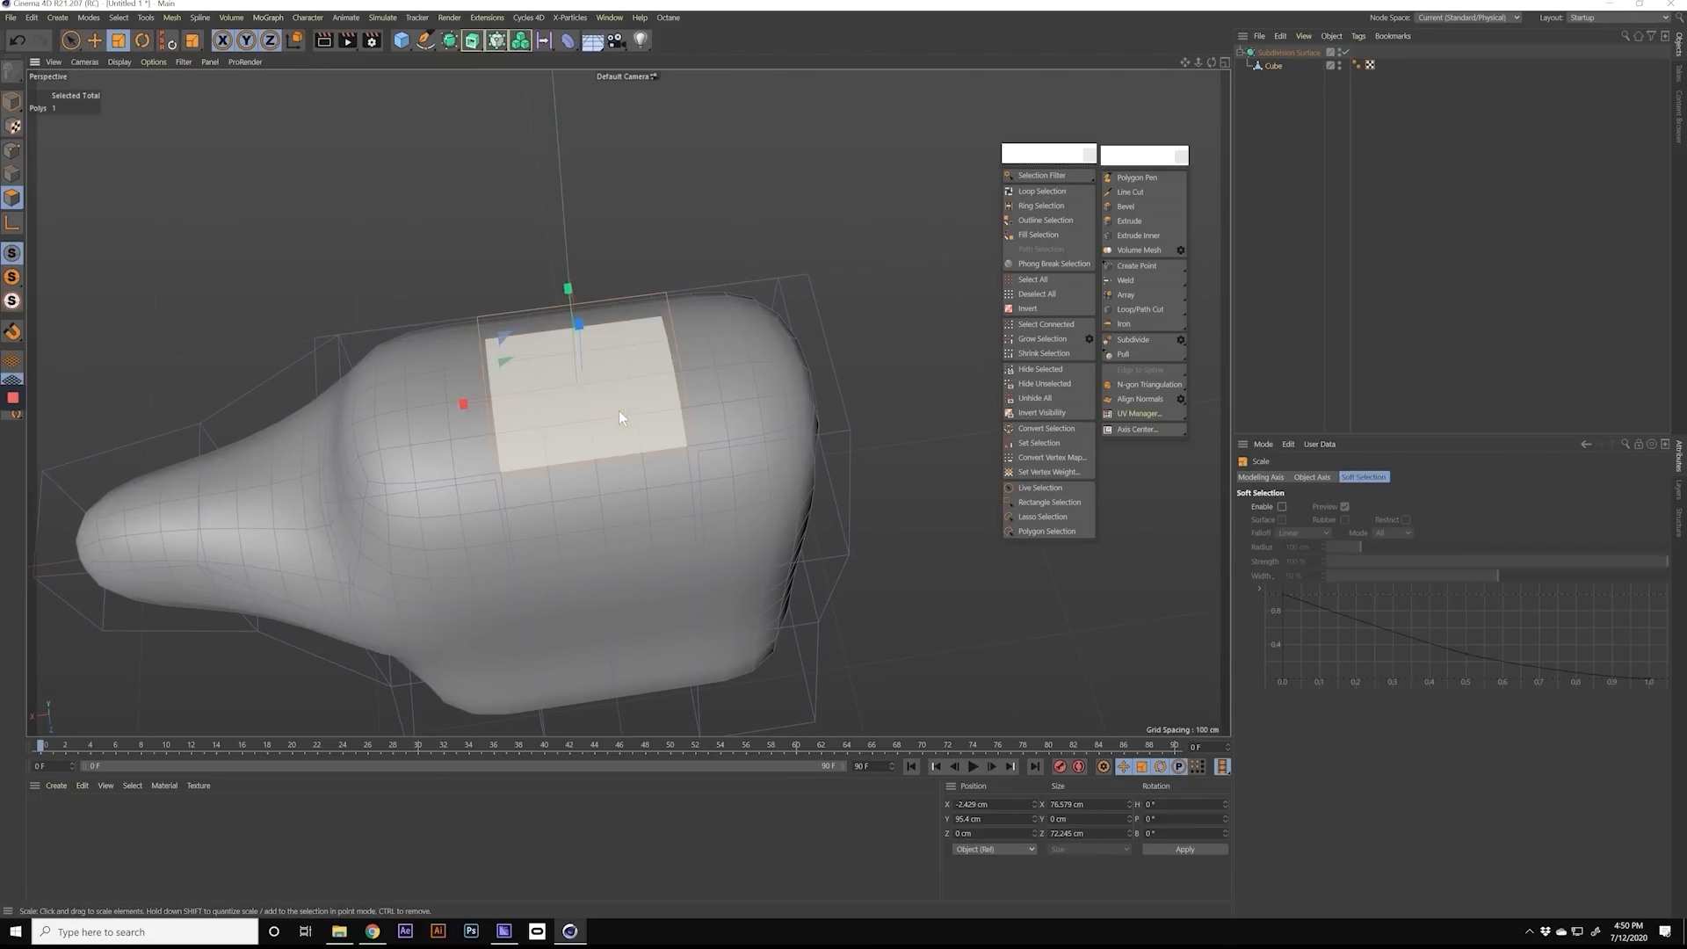
{"action": "left_click_drag", "start_coordinate": [465, 399], "coordinate": [476, 398]}
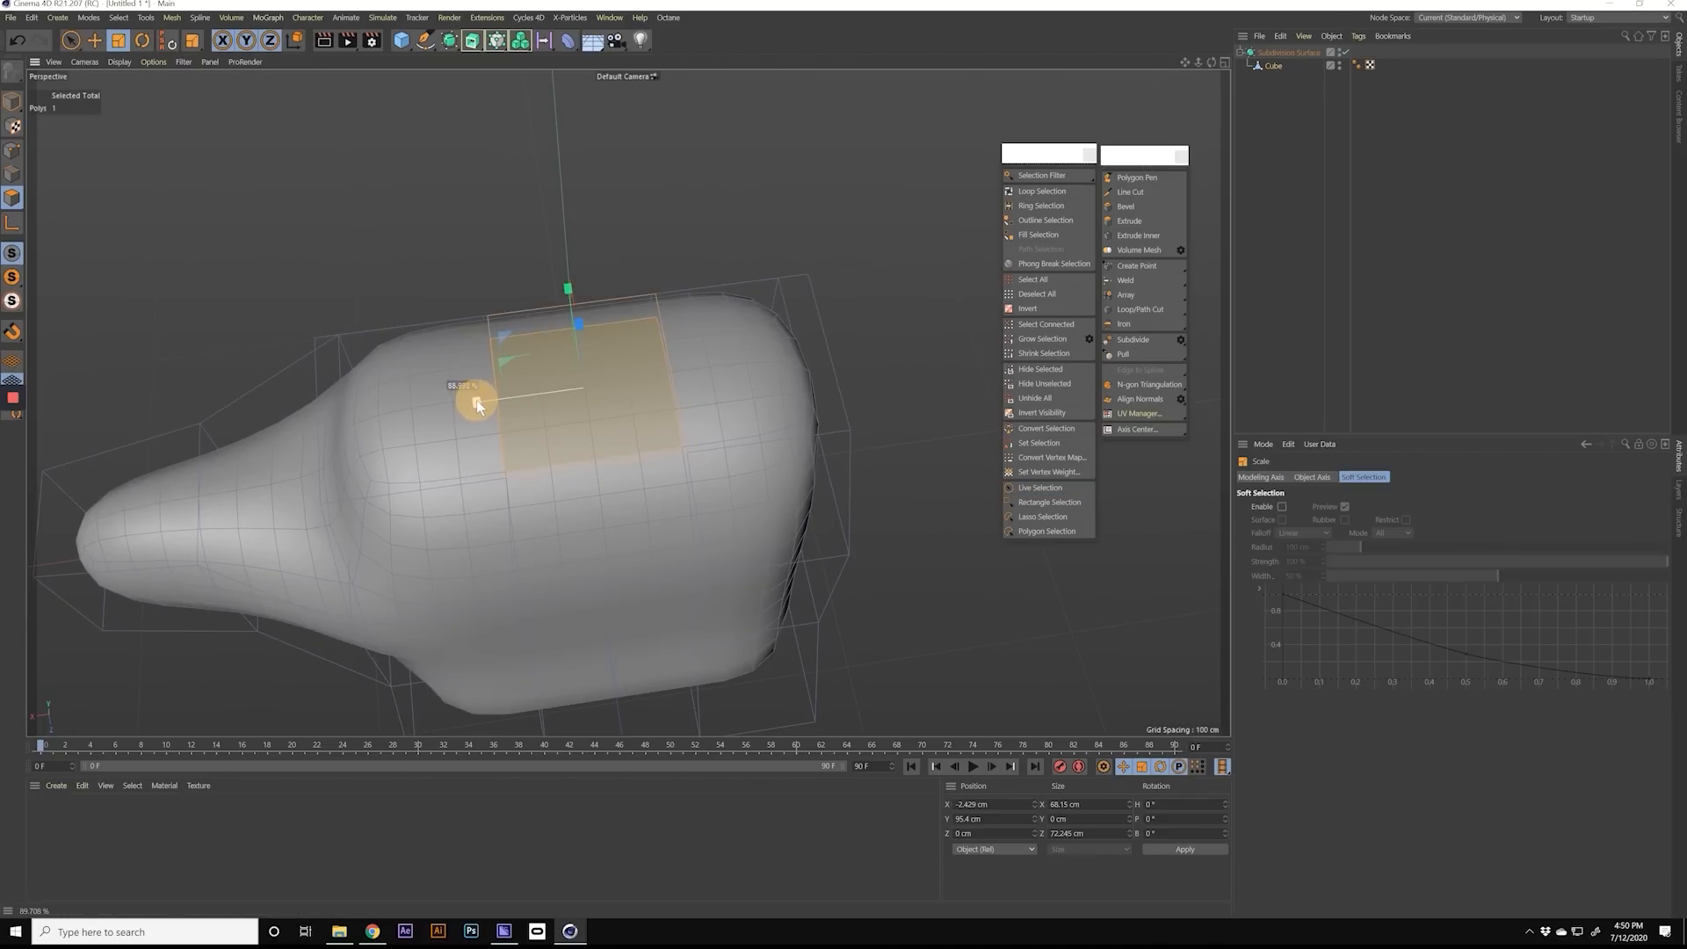
{"action": "left_click", "coordinate": [413, 408]}
{"action": "left_click", "coordinate": [779, 388]}
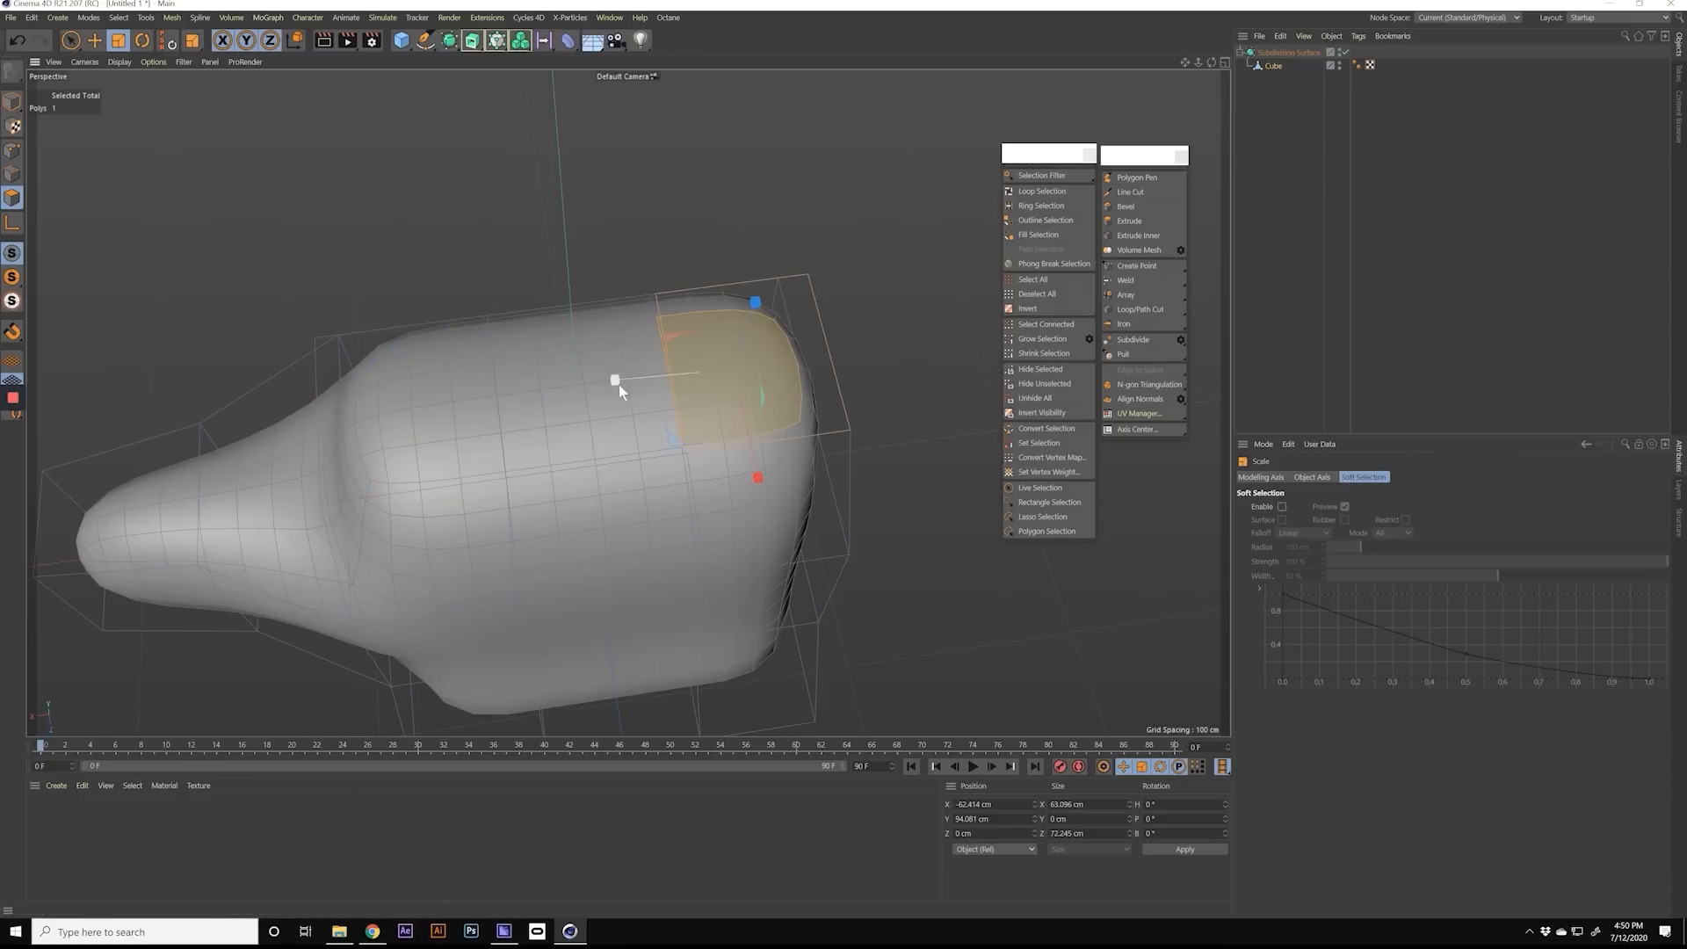
{"action": "left_click", "coordinate": [561, 392]}
{"action": "left_click_drag", "start_coordinate": [466, 403], "coordinate": [472, 403]}
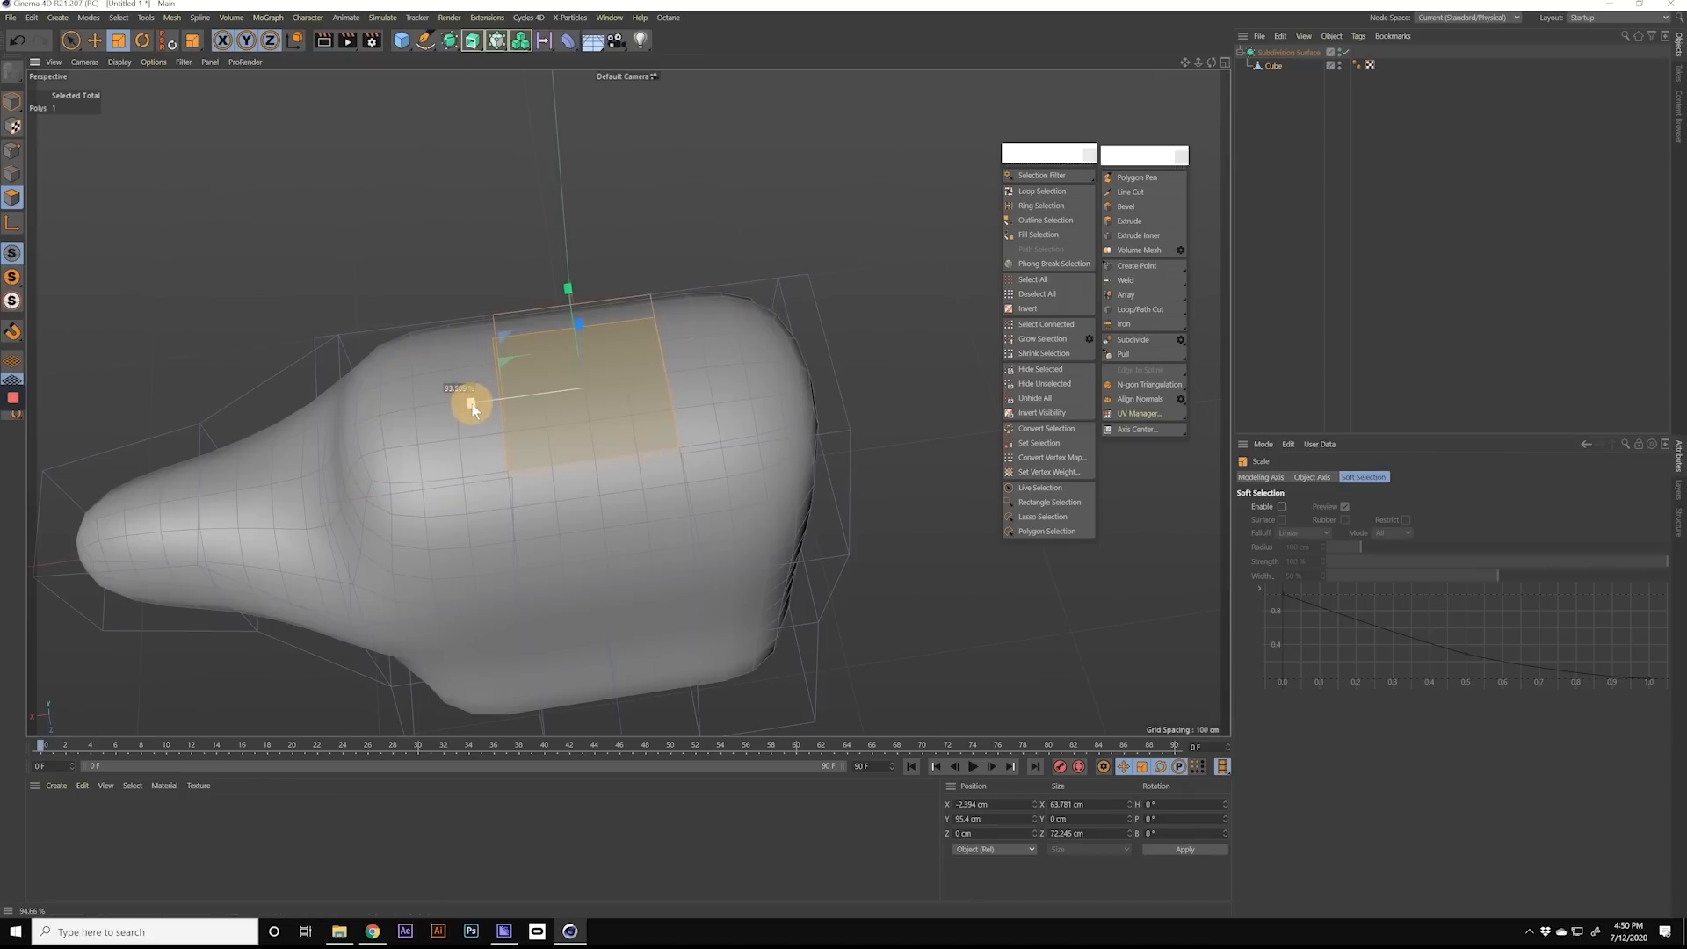
Step: Select the top polygons one after another to compare their sizes
{"action": "left_click", "coordinate": [432, 407]}
{"action": "left_click", "coordinate": [730, 393]}
{"action": "left_click", "coordinate": [569, 399]}
{"action": "left_click", "coordinate": [439, 410]}
{"action": "scroll", "coordinate": [473, 350], "scroll_direction": "up", "scroll_amount": 5}
{"action": "left_click_drag", "start_coordinate": [525, 381], "coordinate": [618, 457], "text": "alt"}
{"action": "key", "text": "e"}
{"action": "left_click", "coordinate": [617, 459]}
{"action": "left_click", "coordinate": [714, 434]}
{"action": "left_click", "coordinate": [609, 449]}
{"action": "left_click", "coordinate": [440, 452], "text": "shift"}
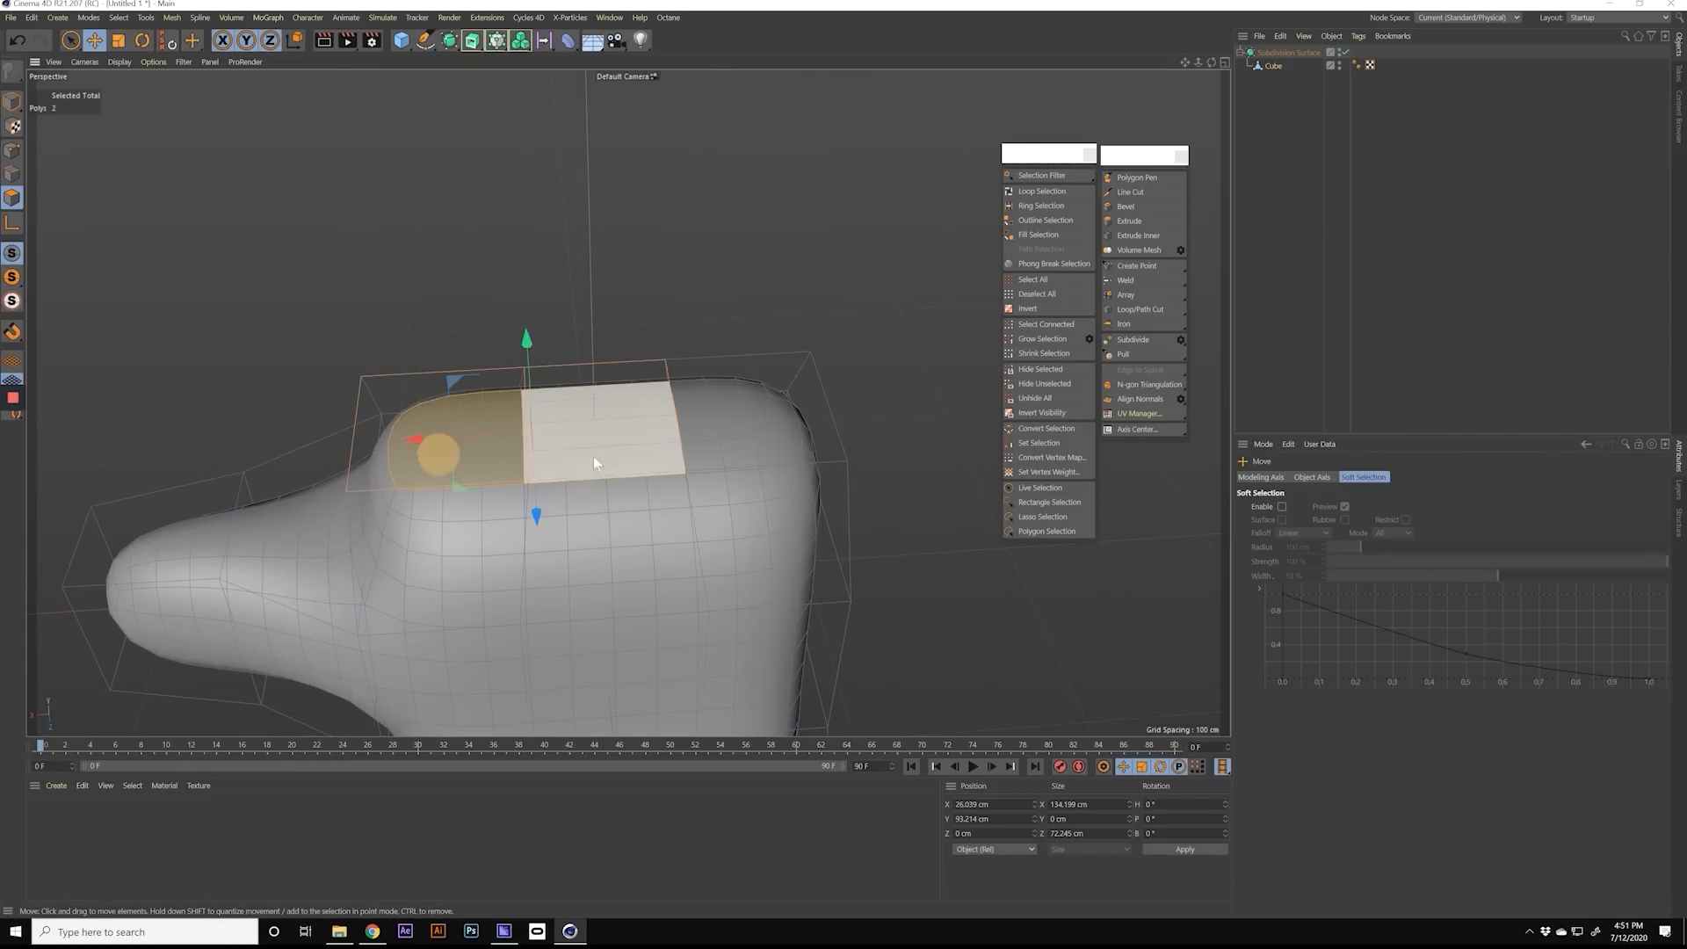
{"action": "left_click", "coordinate": [746, 450], "text": "shift"}
Step: Inset the top polygon nearest the arm with Extrude Inner, using an offset of 0.5 cm
{"action": "left_click", "coordinate": [456, 448]}
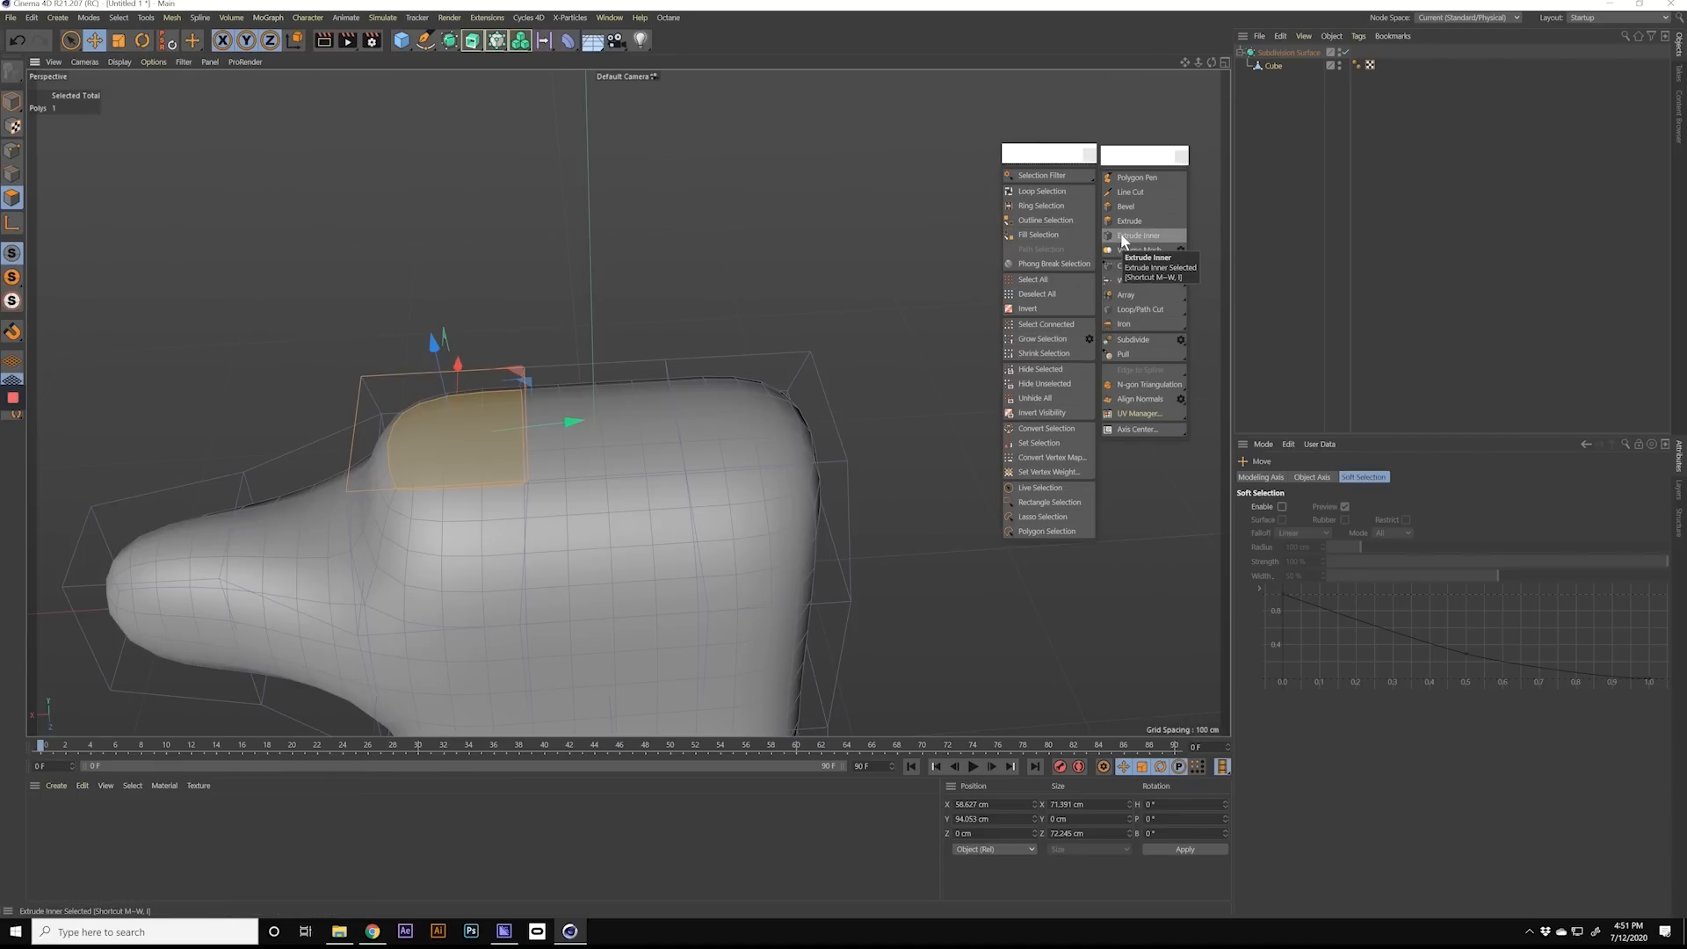
{"action": "key", "text": "m"}
{"action": "key", "text": "w"}
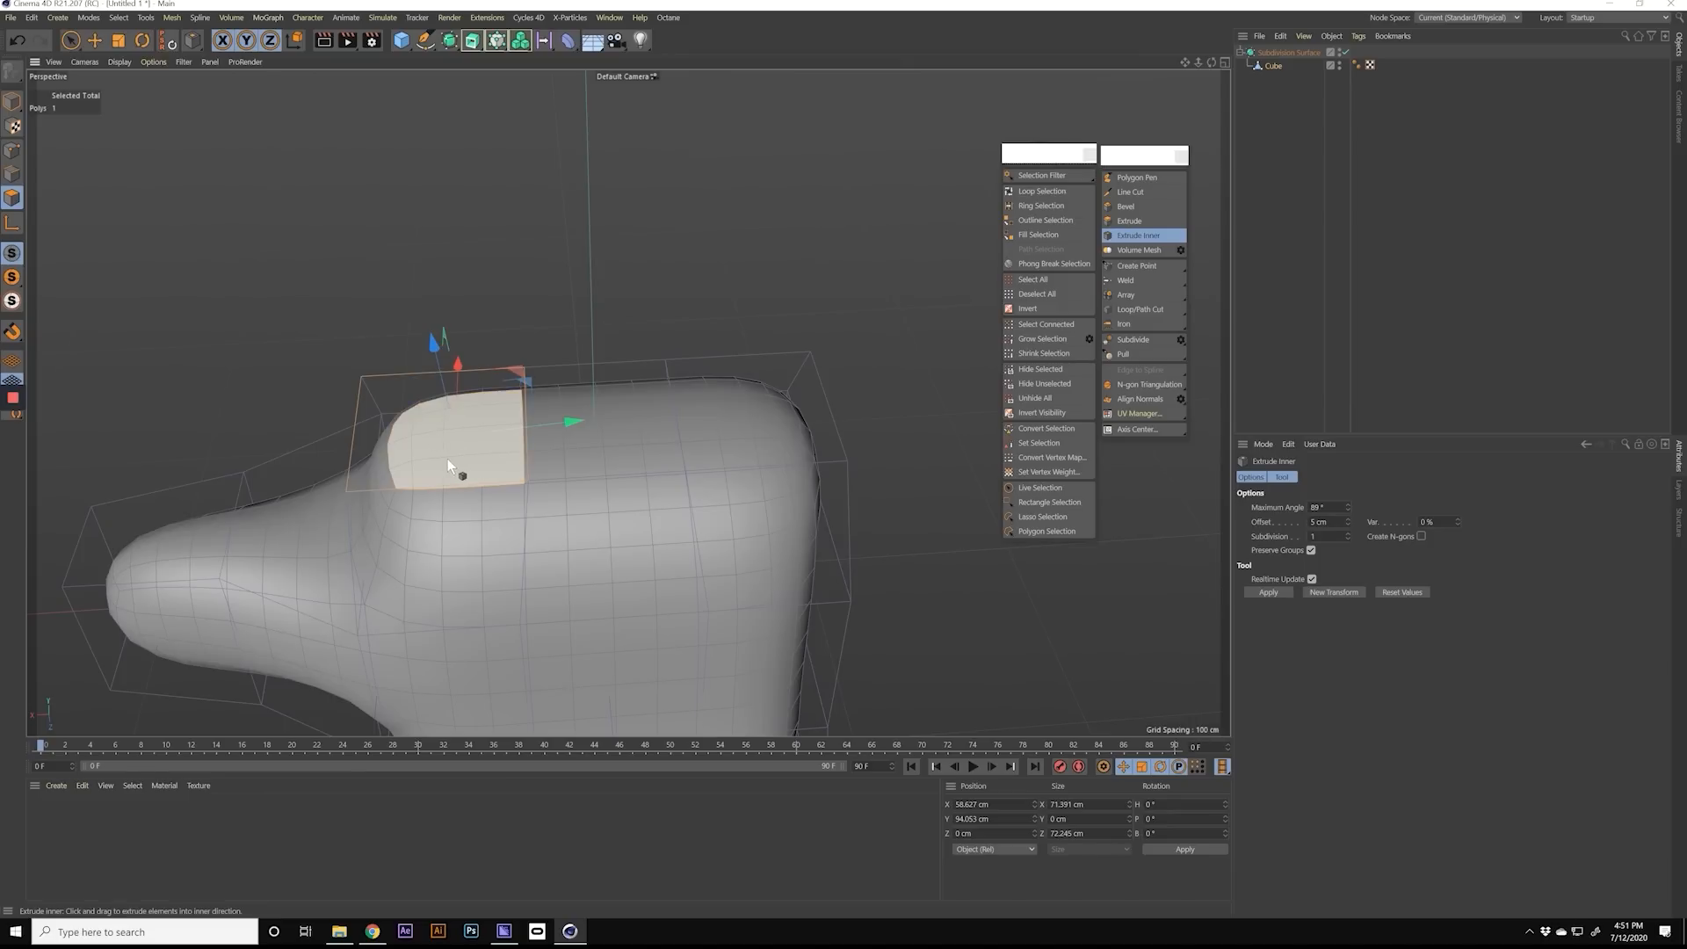
{"action": "mouse_move", "coordinate": [440, 457]}
{"action": "left_mouse_down"}
{"action": "mouse_move", "coordinate": [416, 456]}
{"action": "mouse_move", "coordinate": [431, 457]}
{"action": "left_mouse_up"}
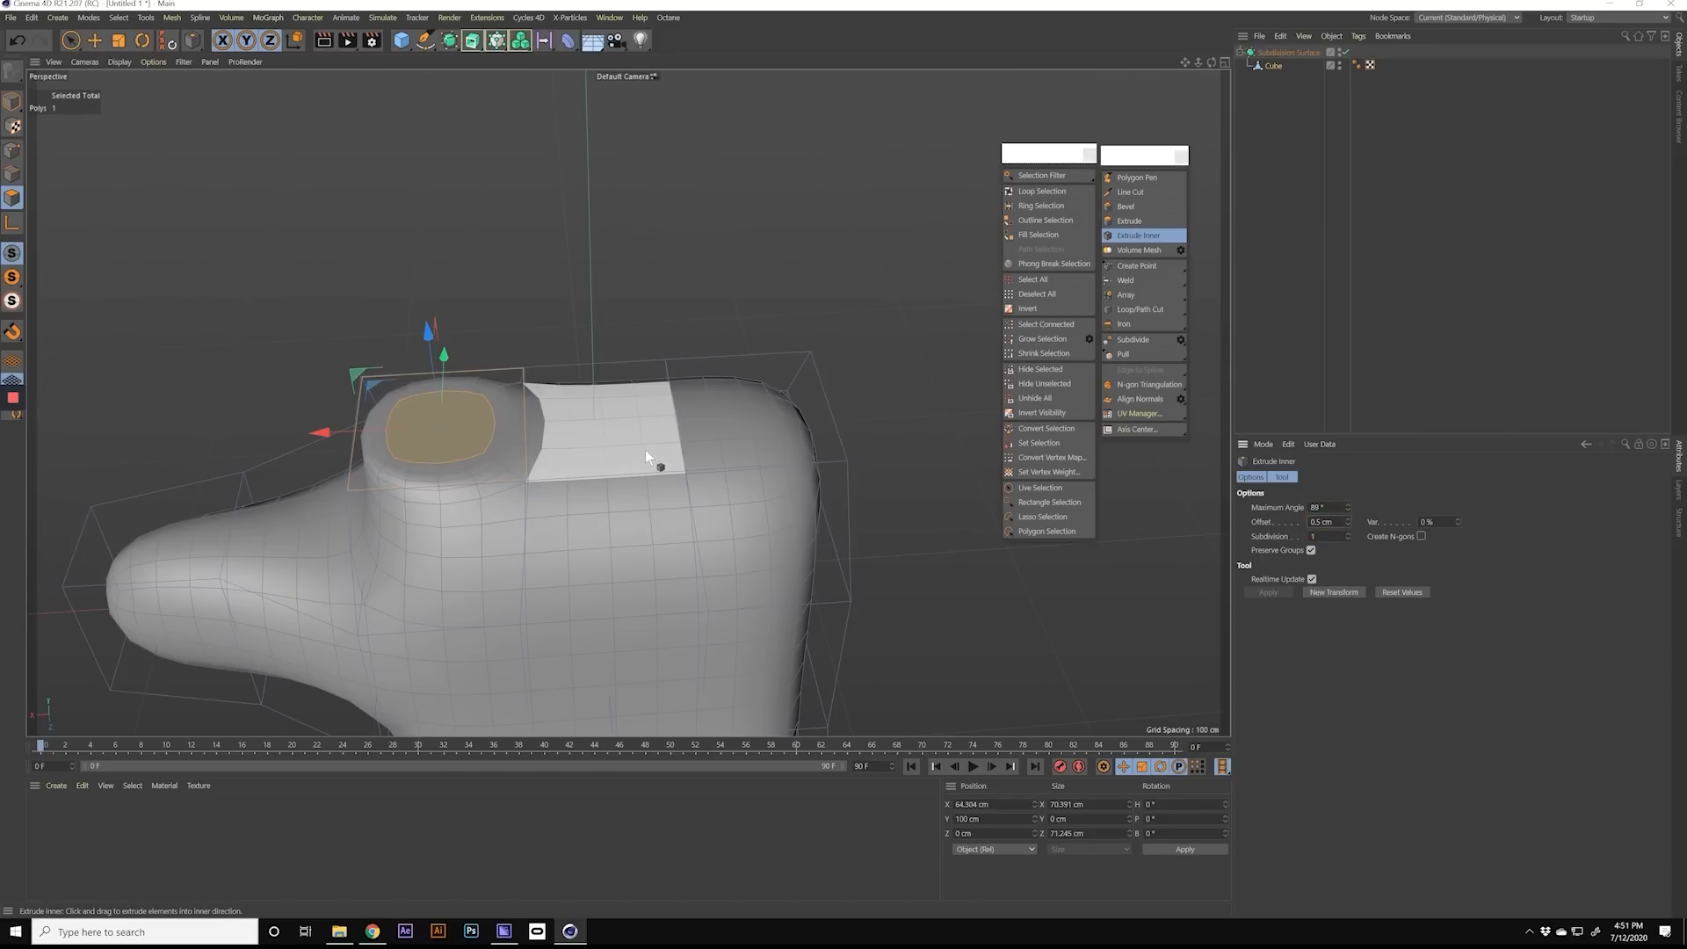
Step: Inset the middle top polygon and the one farthest from the arm with Extrude Inner, each with a 0.5 cm offset
{"action": "left_click_drag", "start_coordinate": [643, 451], "coordinate": [636, 450]}
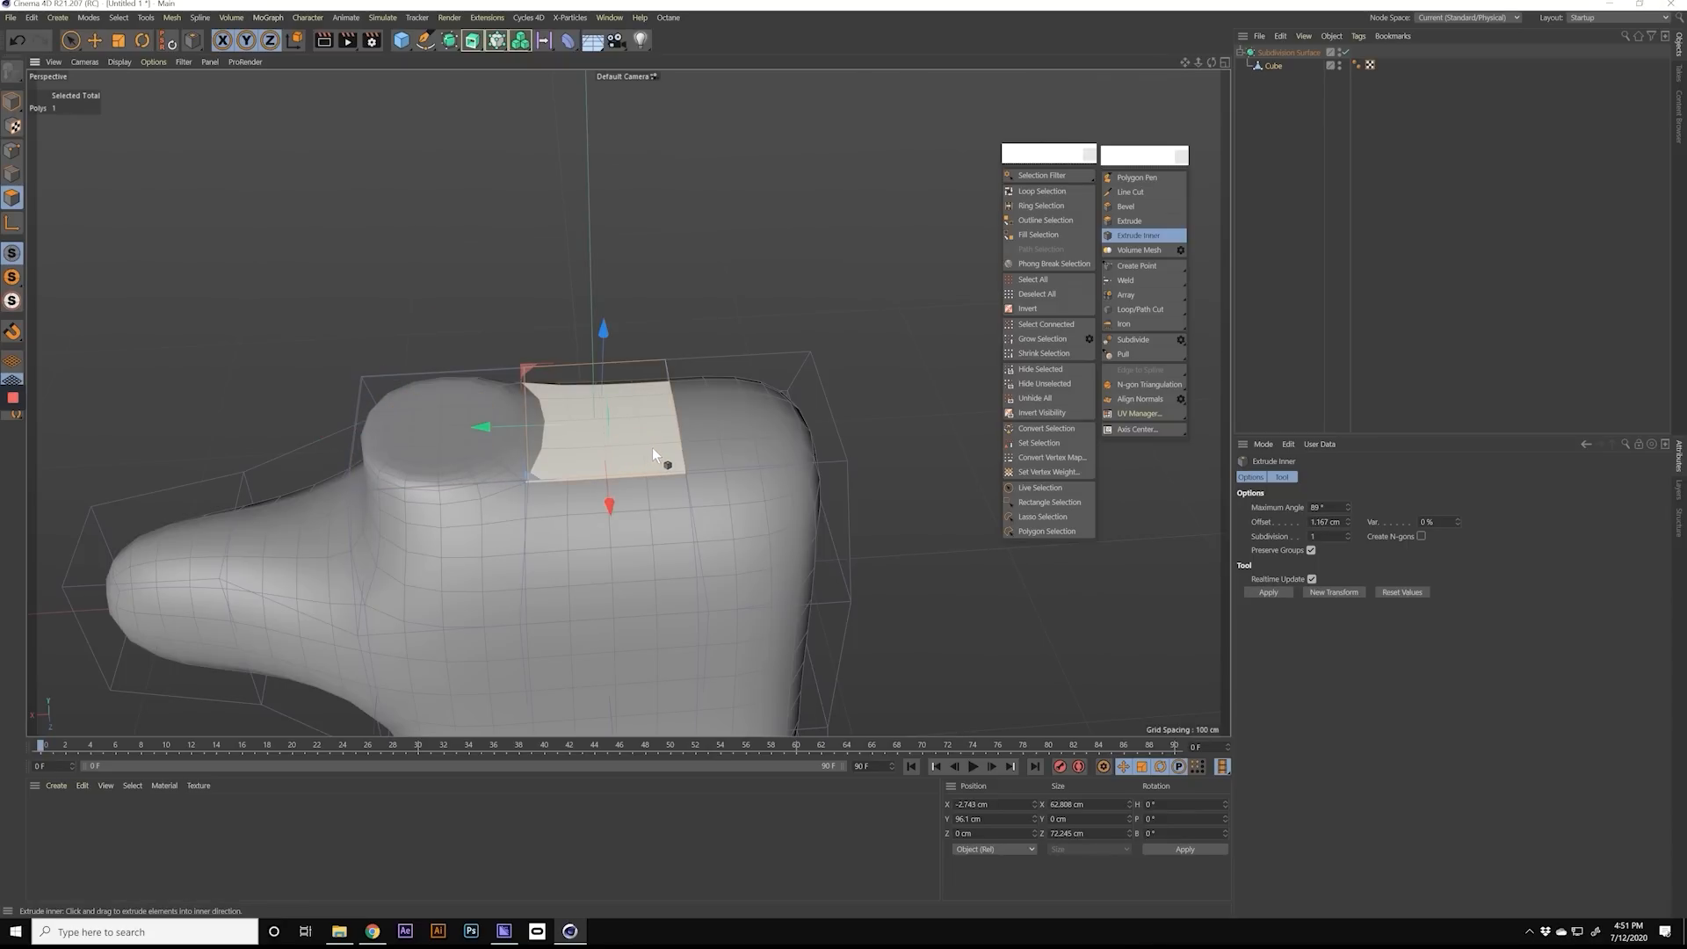
{"action": "left_click_drag", "start_coordinate": [653, 454], "coordinate": [648, 446]}
{"action": "double_click", "coordinate": [1325, 523]}
{"action": "type", "text": "0.5"}
{"action": "key", "text": "Return"}
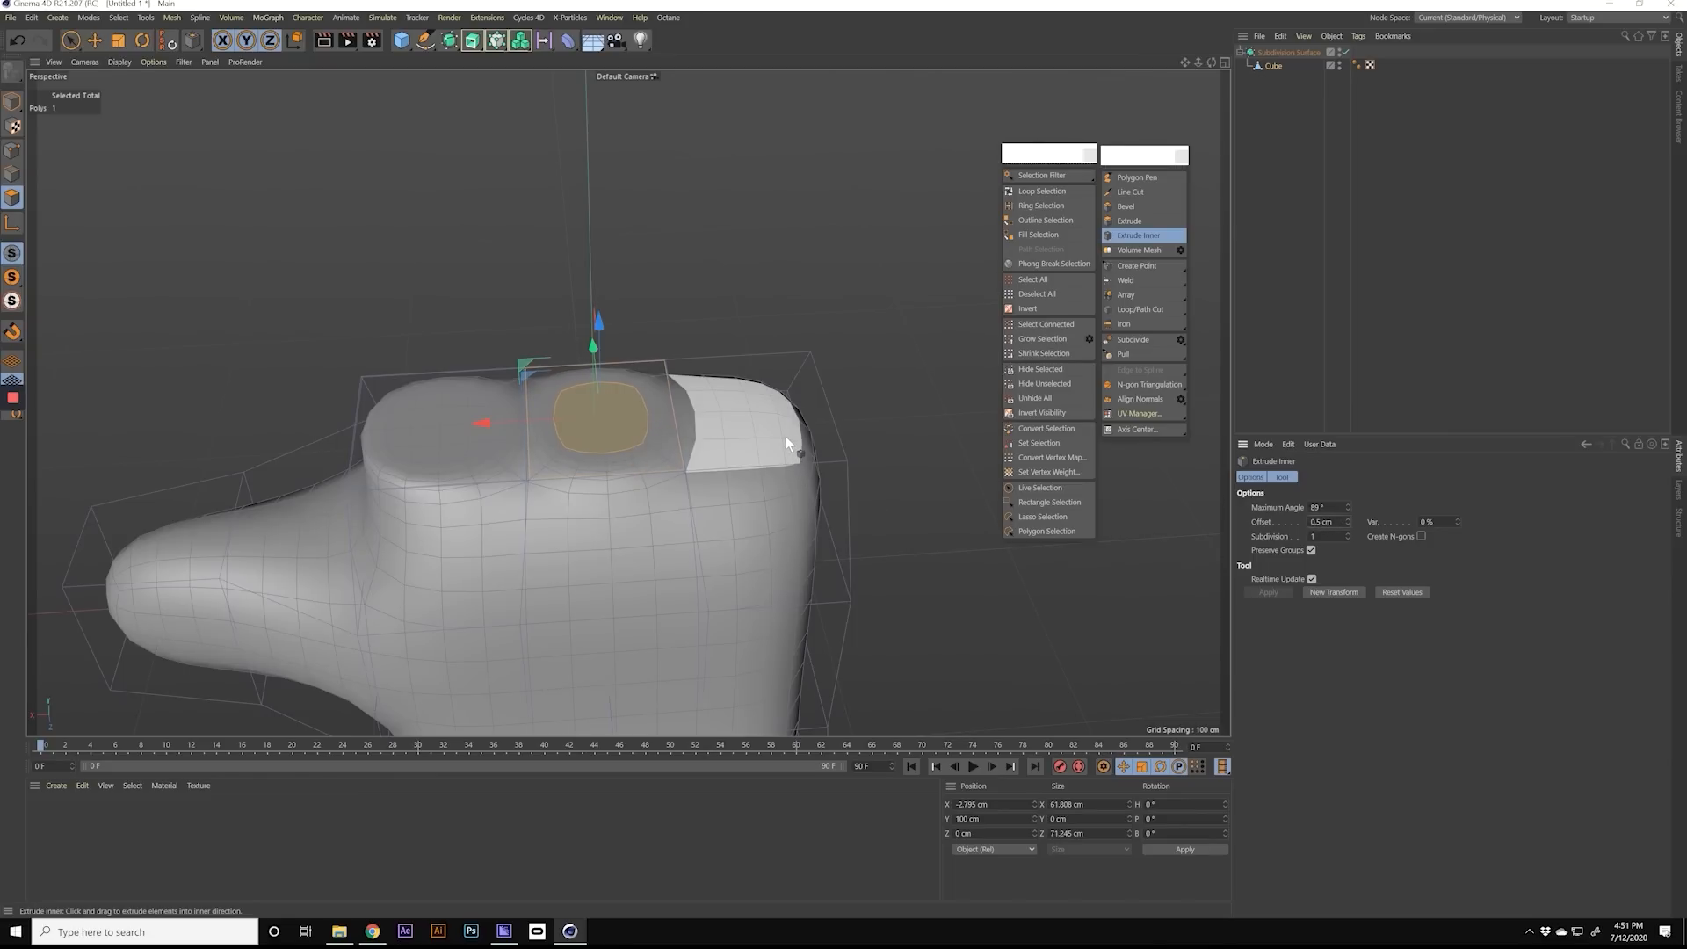
{"action": "left_click_drag", "start_coordinate": [786, 436], "coordinate": [787, 437]}
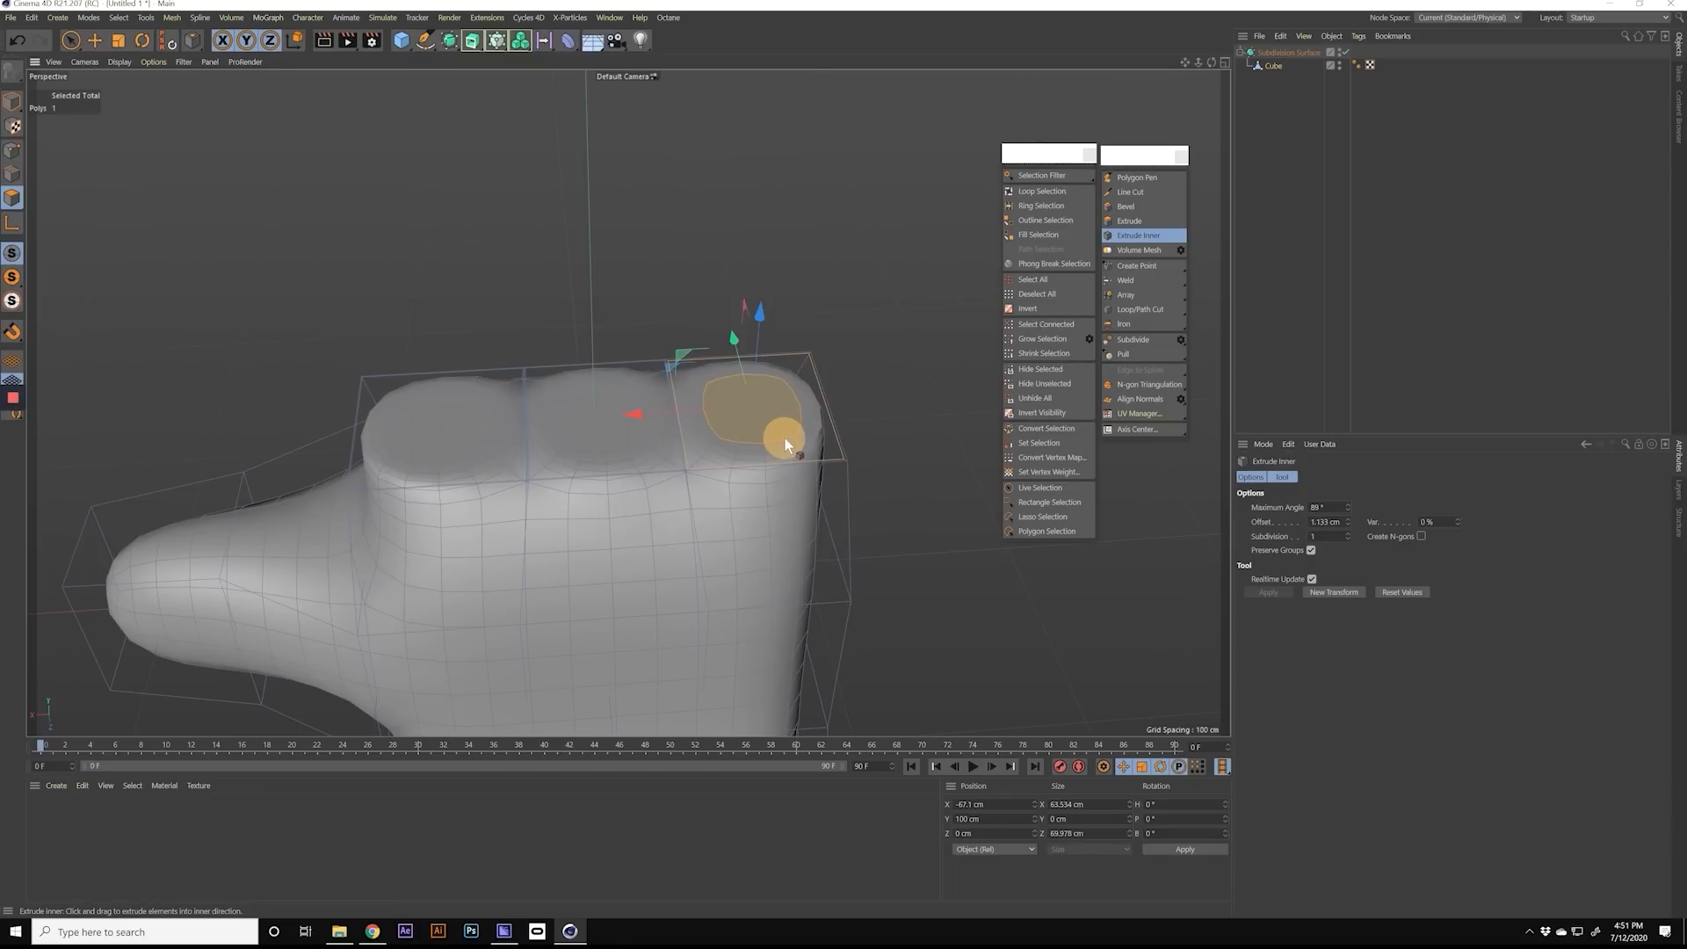
{"action": "double_click", "coordinate": [1334, 521]}
Step: Extrude the inset top polygon farthest from the thumb upward by about 94 cm to form the outer finger
{"action": "key", "text": "d"}
{"action": "left_click_drag", "start_coordinate": [624, 444], "coordinate": [598, 413], "text": "alt"}
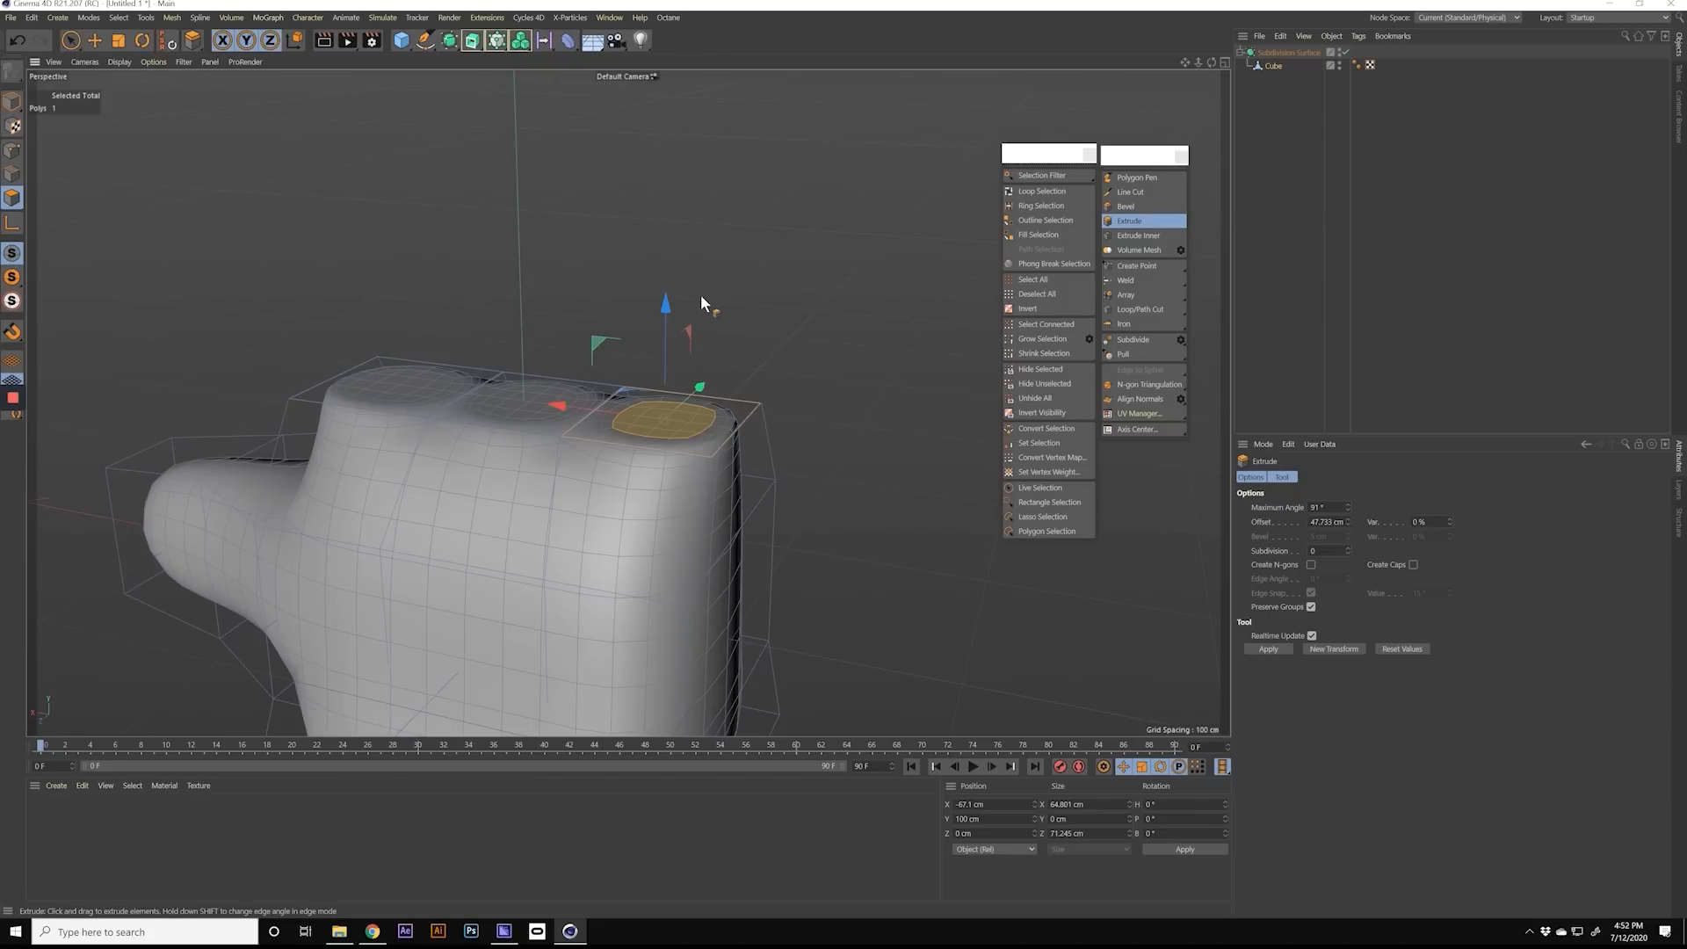
{"action": "left_click_drag", "start_coordinate": [668, 309], "coordinate": [670, 89]}
{"action": "mouse_move", "coordinate": [665, 290]}
{"action": "left_mouse_down", "text": "alt"}
{"action": "mouse_move", "coordinate": [780, 304]}
{"action": "mouse_move", "coordinate": [843, 276]}
{"action": "mouse_move", "coordinate": [771, 340]}
{"action": "mouse_move", "coordinate": [752, 336]}
{"action": "mouse_move", "coordinate": [743, 363]}
{"action": "left_mouse_up", "text": "alt"}
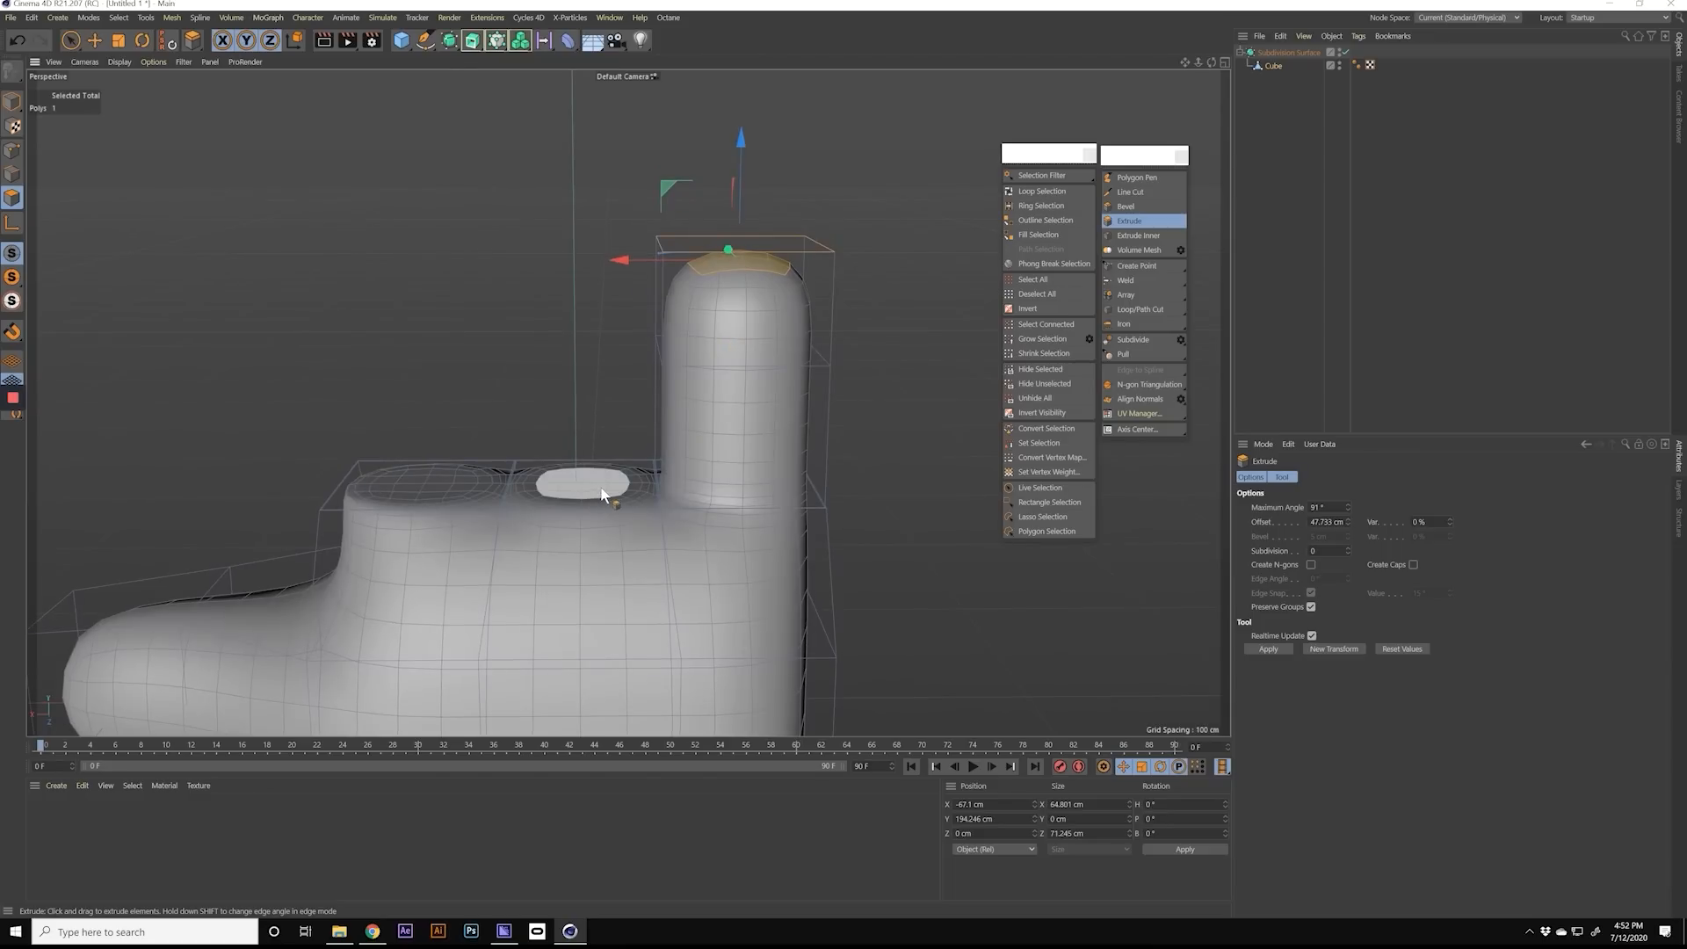
Step: Extrude the inset middle polygon upward by about 128 cm and the one nearest the thumb by about 102 cm to form two more fingers
{"action": "left_click", "coordinate": [602, 495]}
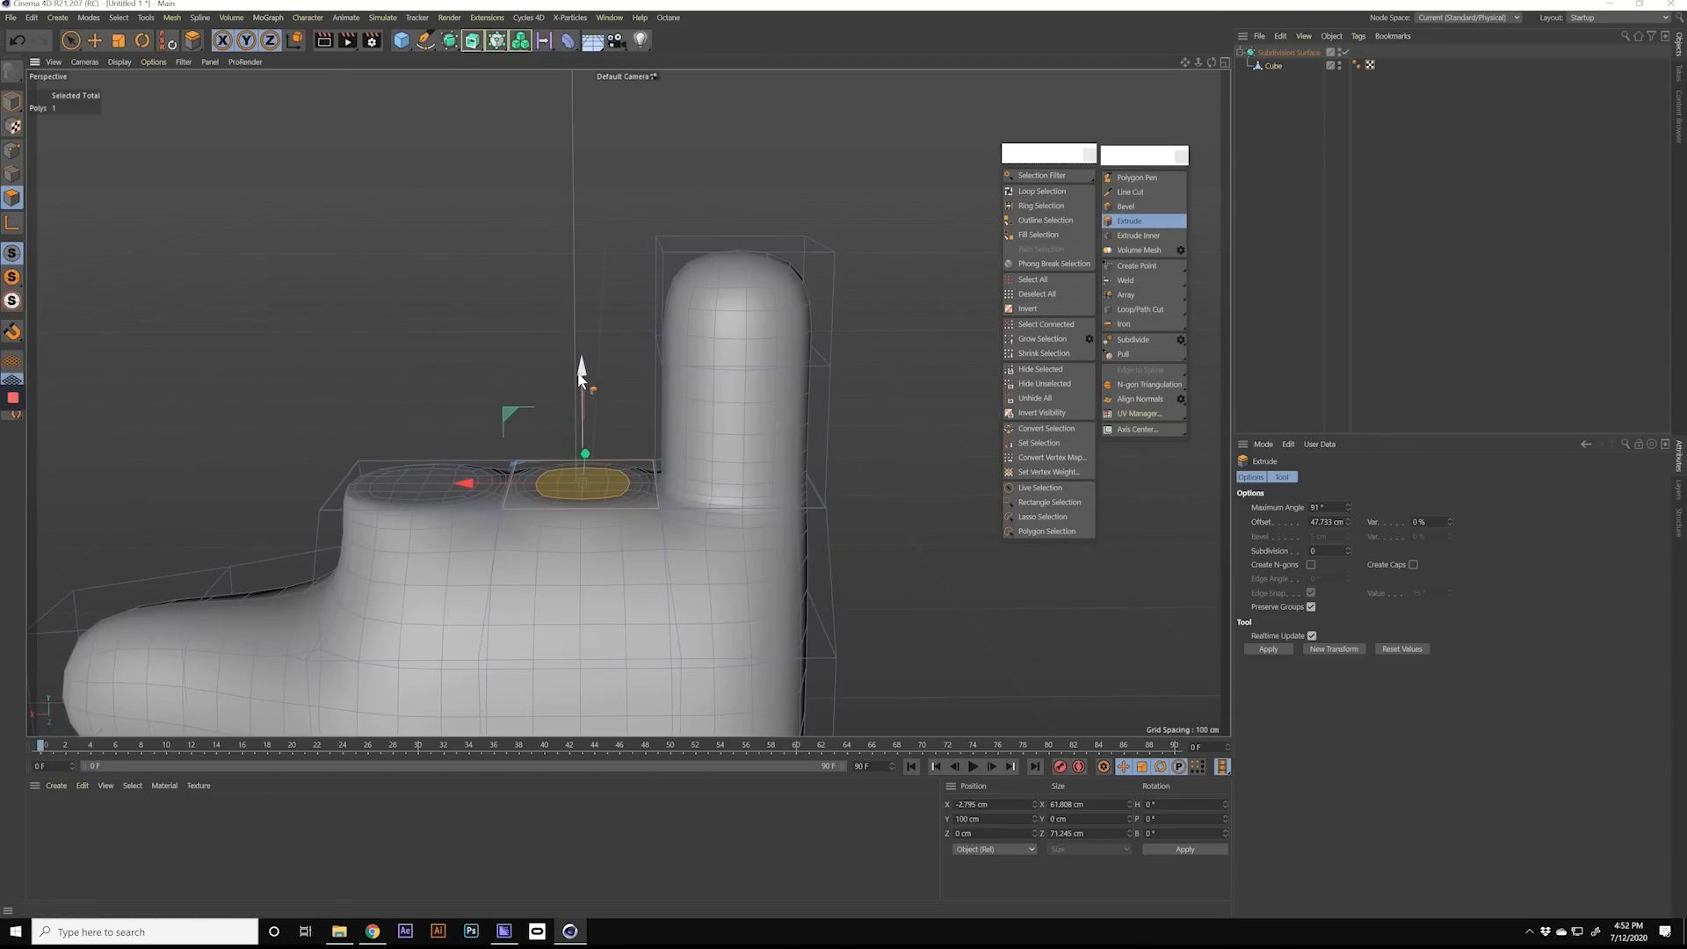
{"action": "left_click_drag", "start_coordinate": [580, 361], "coordinate": [593, 70]}
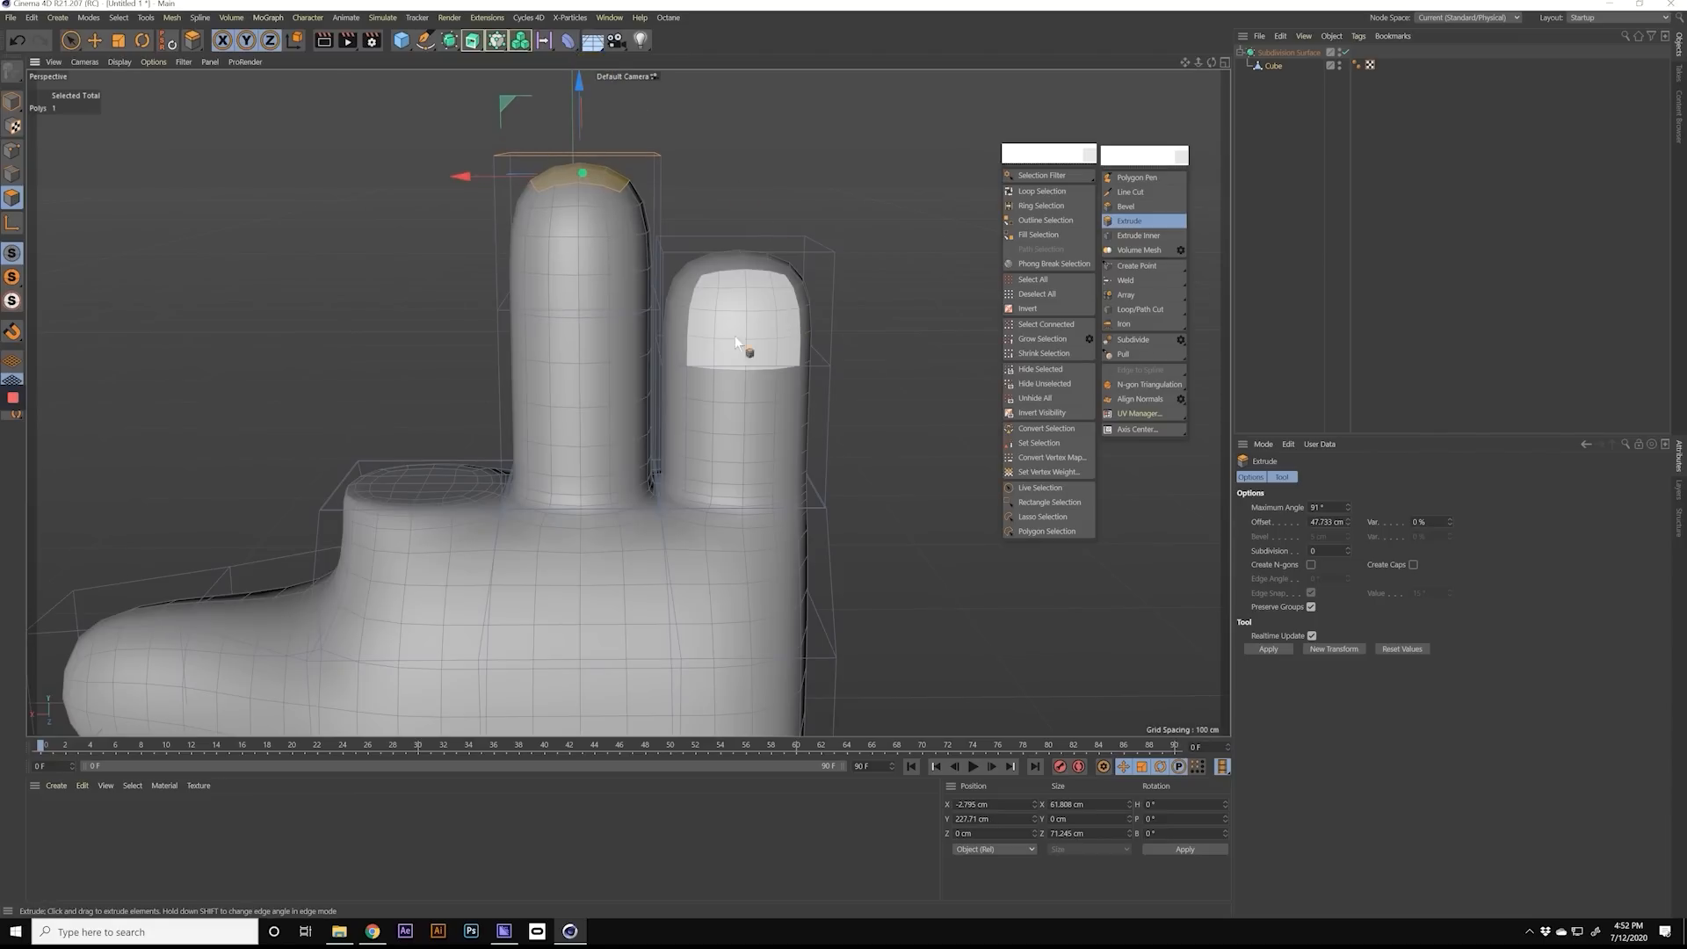
{"action": "left_click", "coordinate": [431, 493]}
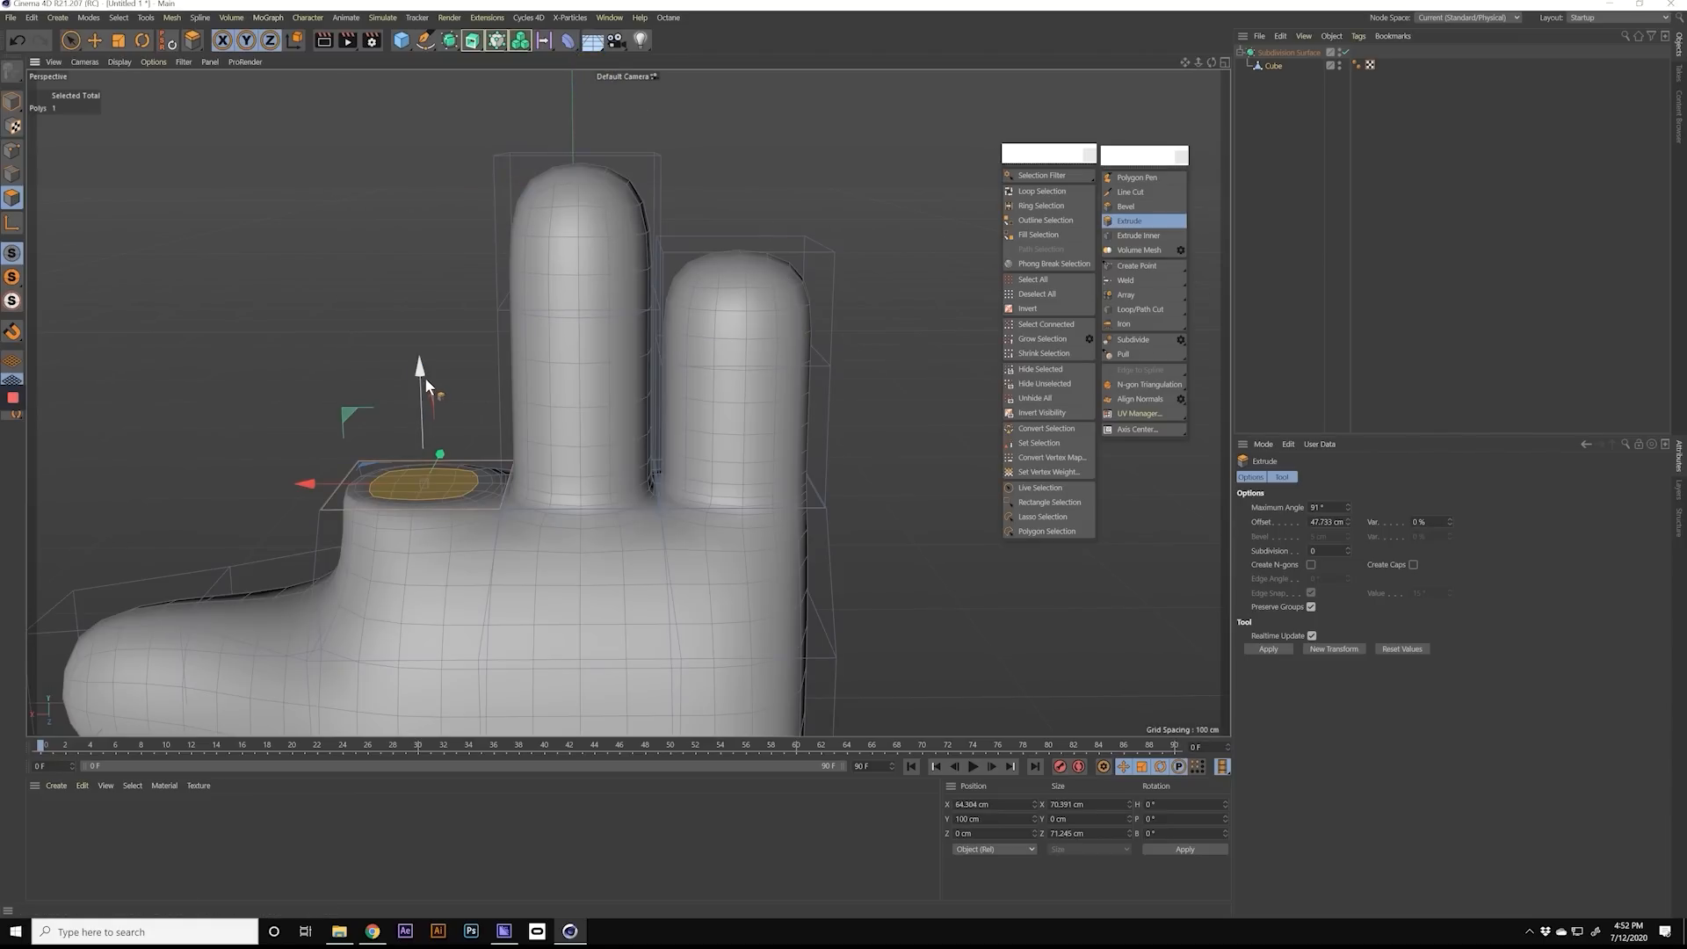
{"action": "left_click_drag", "start_coordinate": [422, 378], "coordinate": [429, 129]}
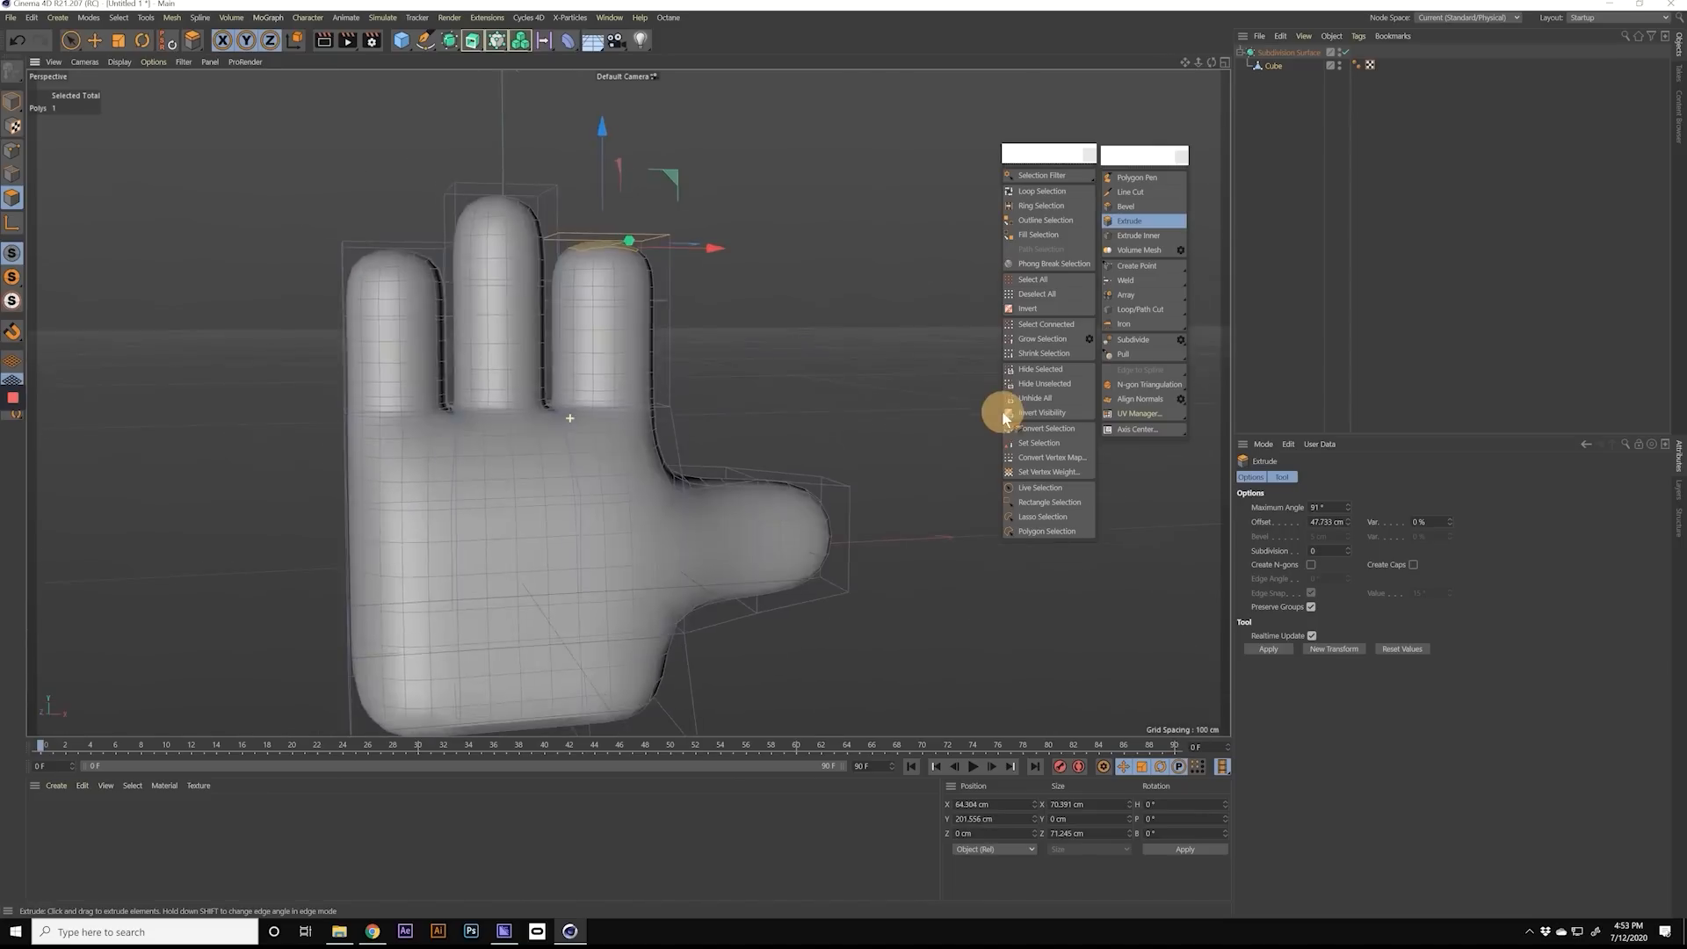
{"action": "left_click_drag", "start_coordinate": [1002, 416], "coordinate": [529, 407], "text": "alt"}
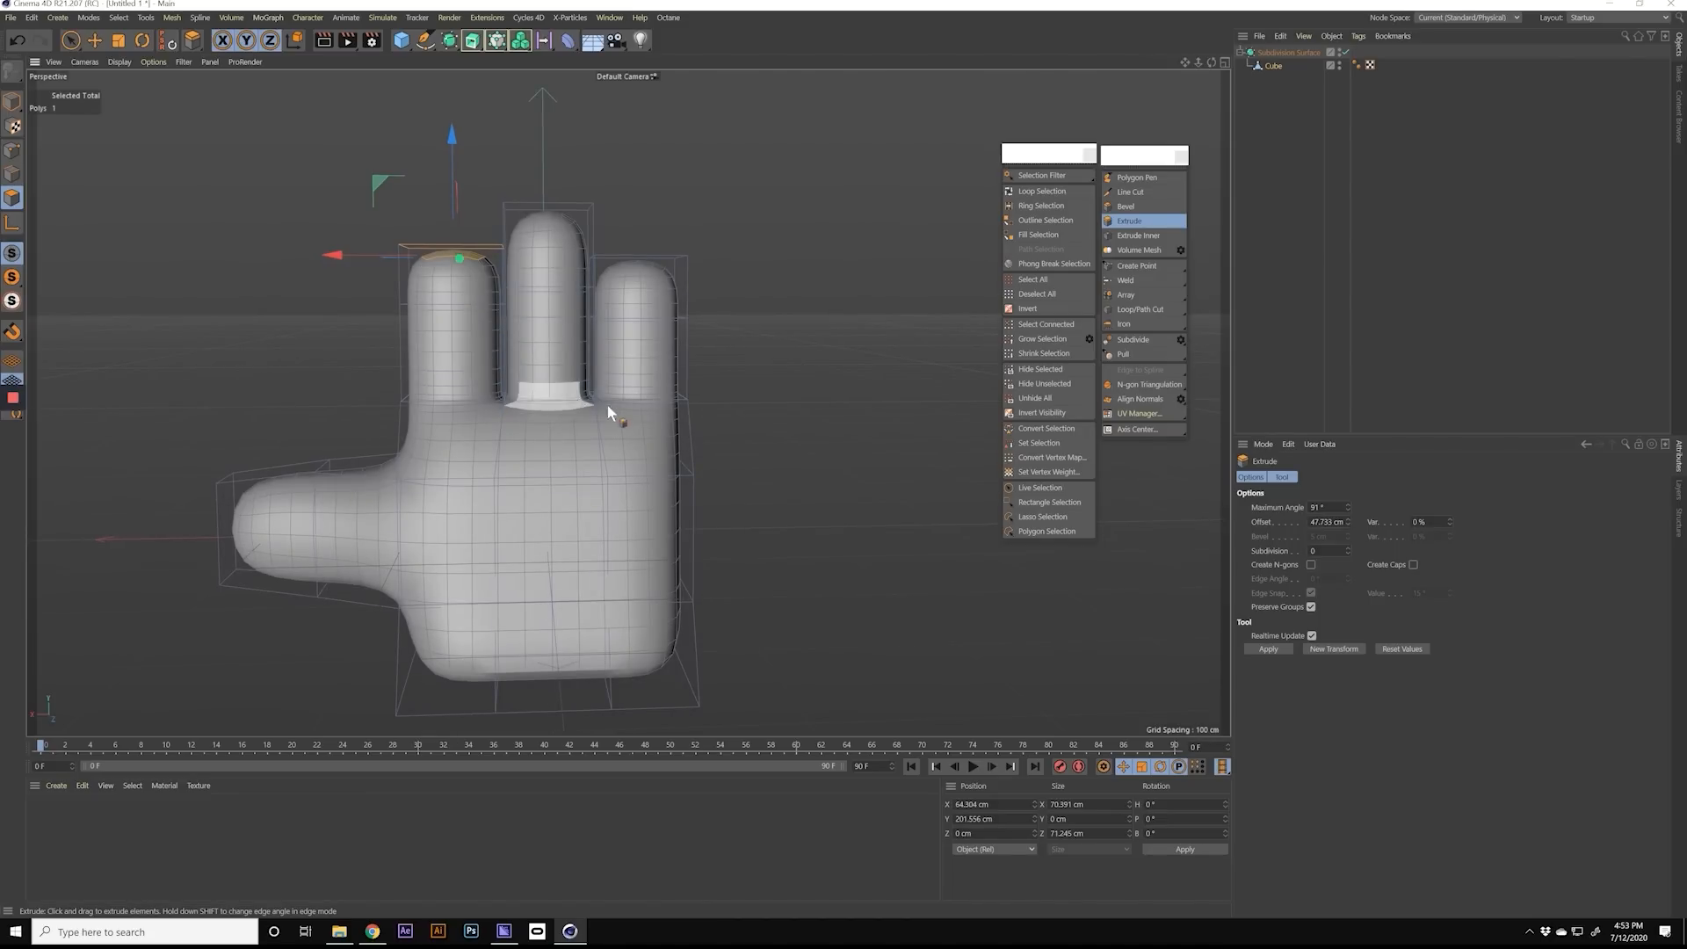
{"action": "middle_click_drag", "start_coordinate": [581, 420], "coordinate": [628, 383], "text": "alt"}
{"action": "mouse_move", "coordinate": [628, 384]}
{"action": "left_mouse_down", "text": "alt"}
{"action": "mouse_move", "coordinate": [741, 387]}
{"action": "mouse_move", "coordinate": [629, 393]}
{"action": "left_mouse_up", "text": "alt"}
{"action": "middle_click_drag", "start_coordinate": [629, 393], "coordinate": [604, 415], "text": "alt"}
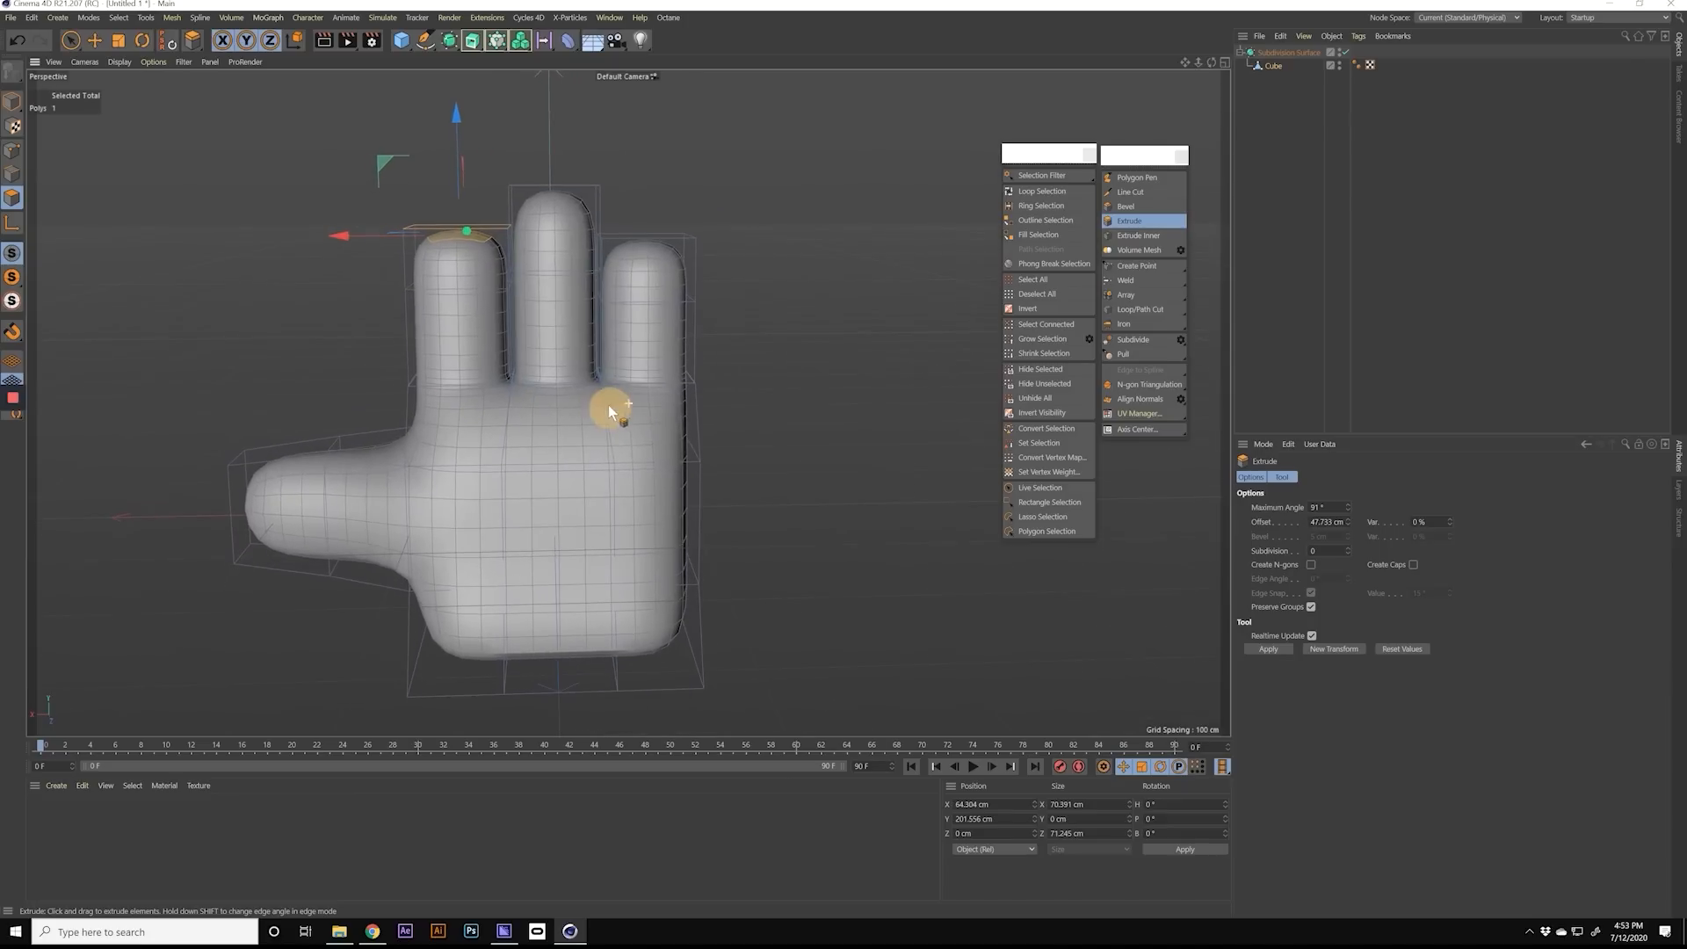
Step: Loop-select the edge ring around the outer finger's middle and lower it to a Y position of about 147 cm
{"action": "left_click", "coordinate": [14, 178]}
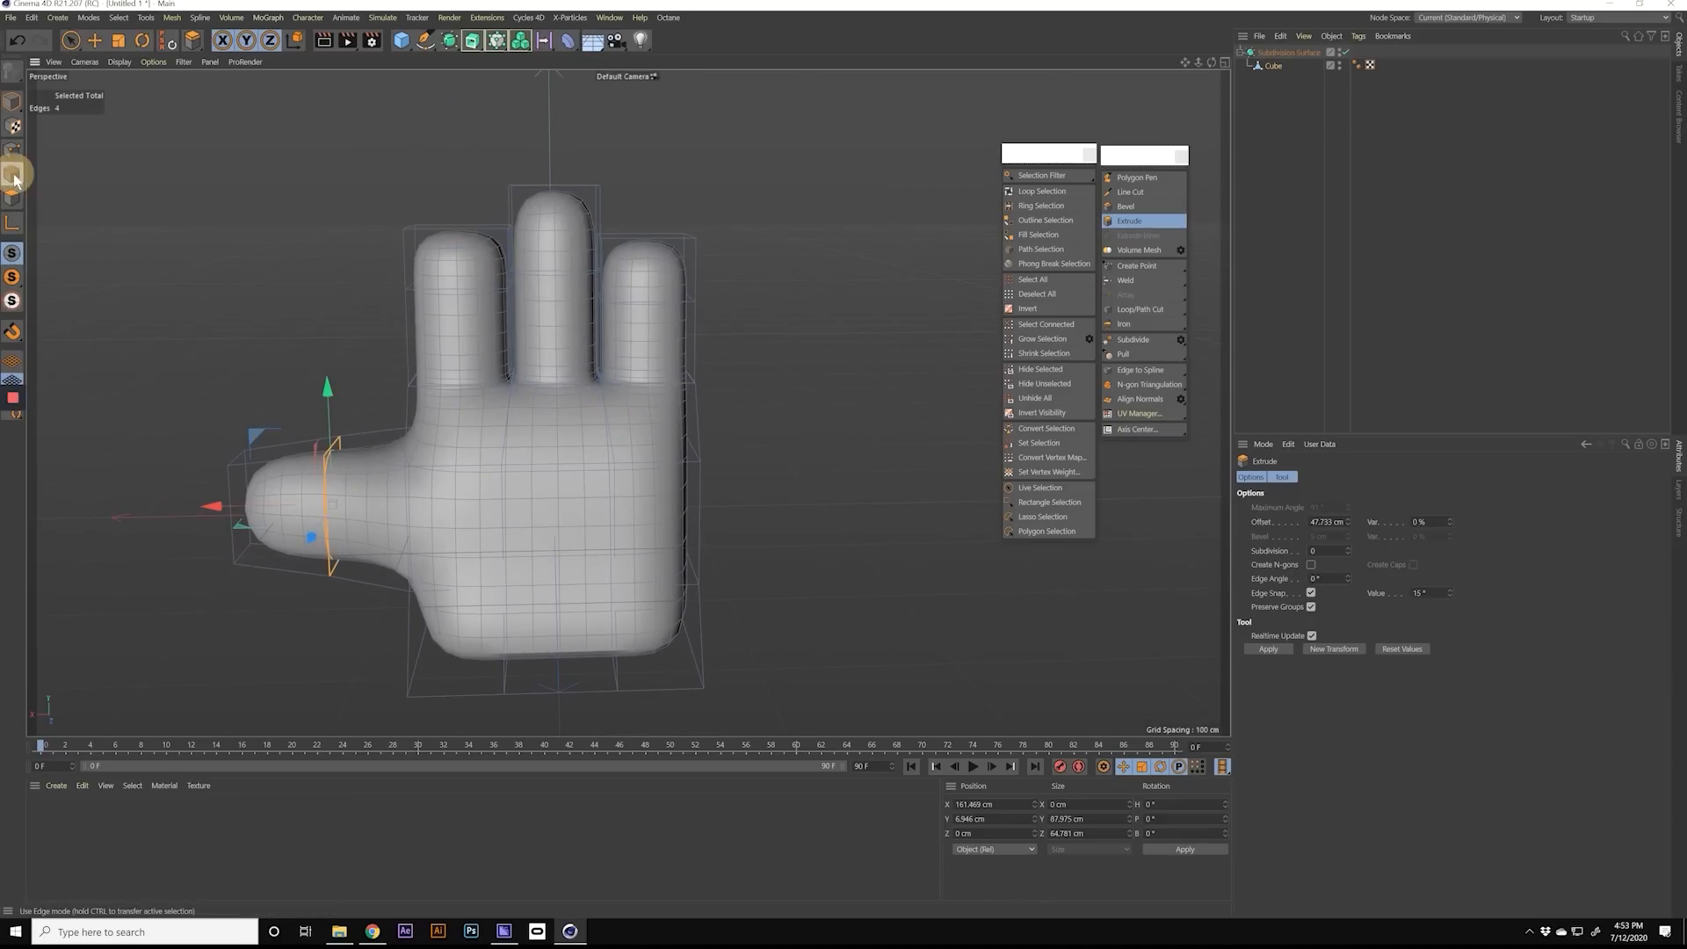
{"action": "left_click", "coordinate": [1050, 191]}
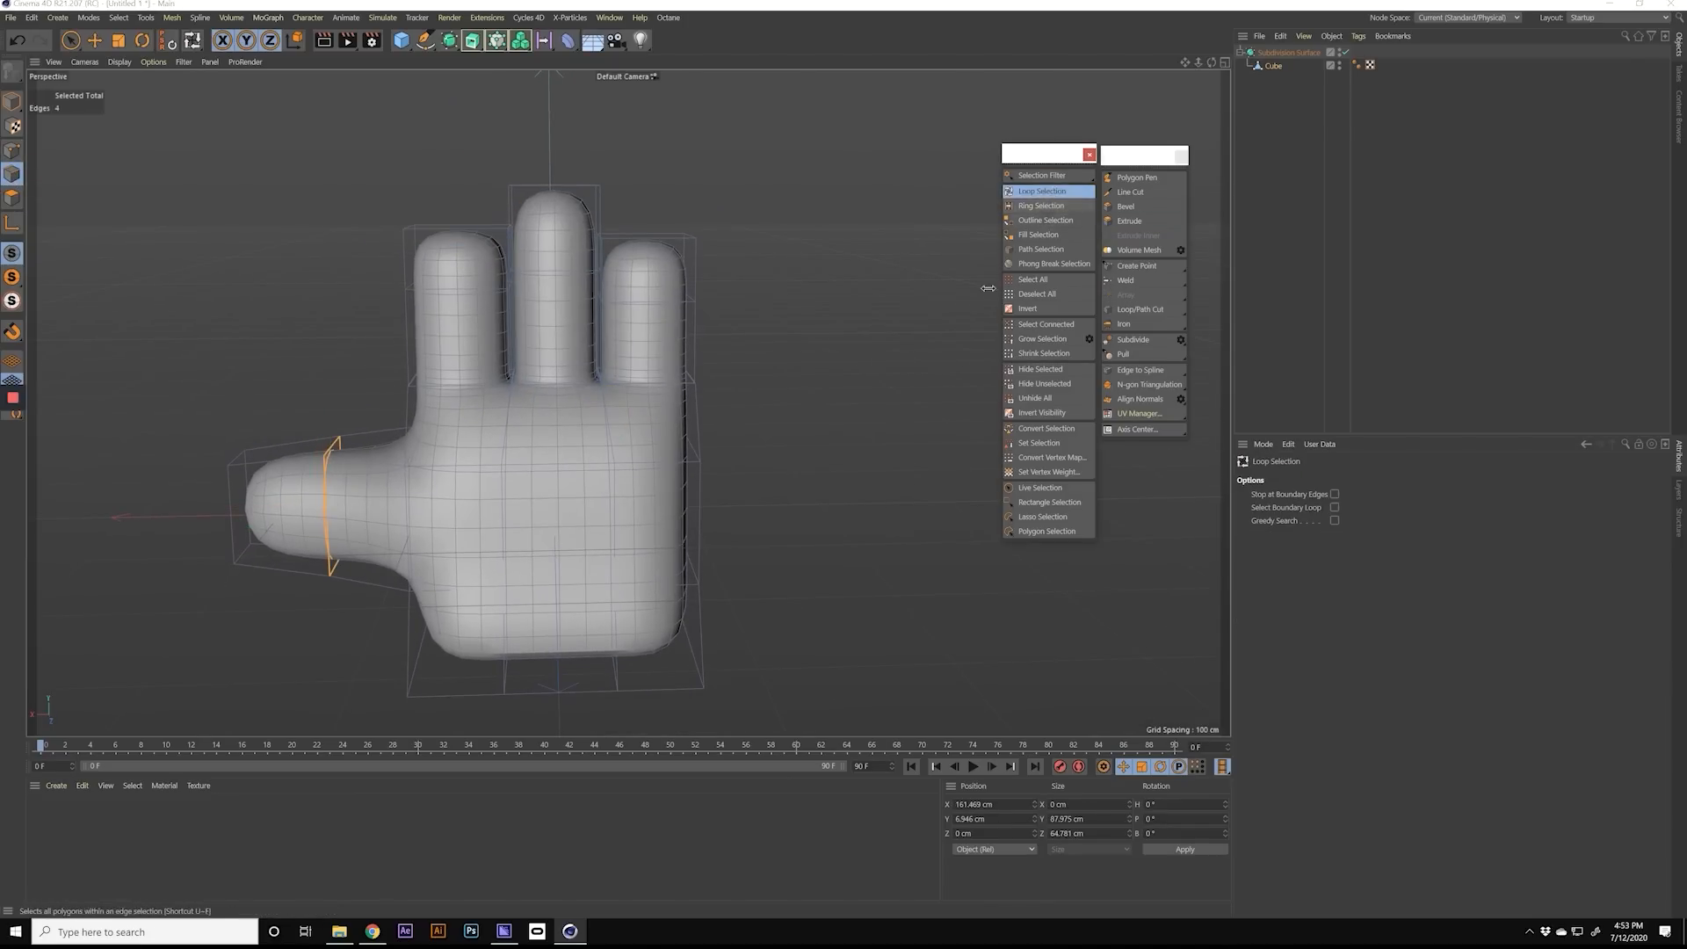
{"action": "mouse_move", "coordinate": [573, 332]}
{"action": "left_mouse_down", "text": "alt"}
{"action": "mouse_move", "coordinate": [595, 337]}
{"action": "mouse_move", "coordinate": [489, 366]}
{"action": "mouse_move", "coordinate": [450, 340]}
{"action": "mouse_move", "coordinate": [546, 348]}
{"action": "left_mouse_up", "text": "alt"}
{"action": "left_click", "coordinate": [574, 339]}
{"action": "right_click_drag", "start_coordinate": [546, 340], "coordinate": [624, 345], "text": "alt"}
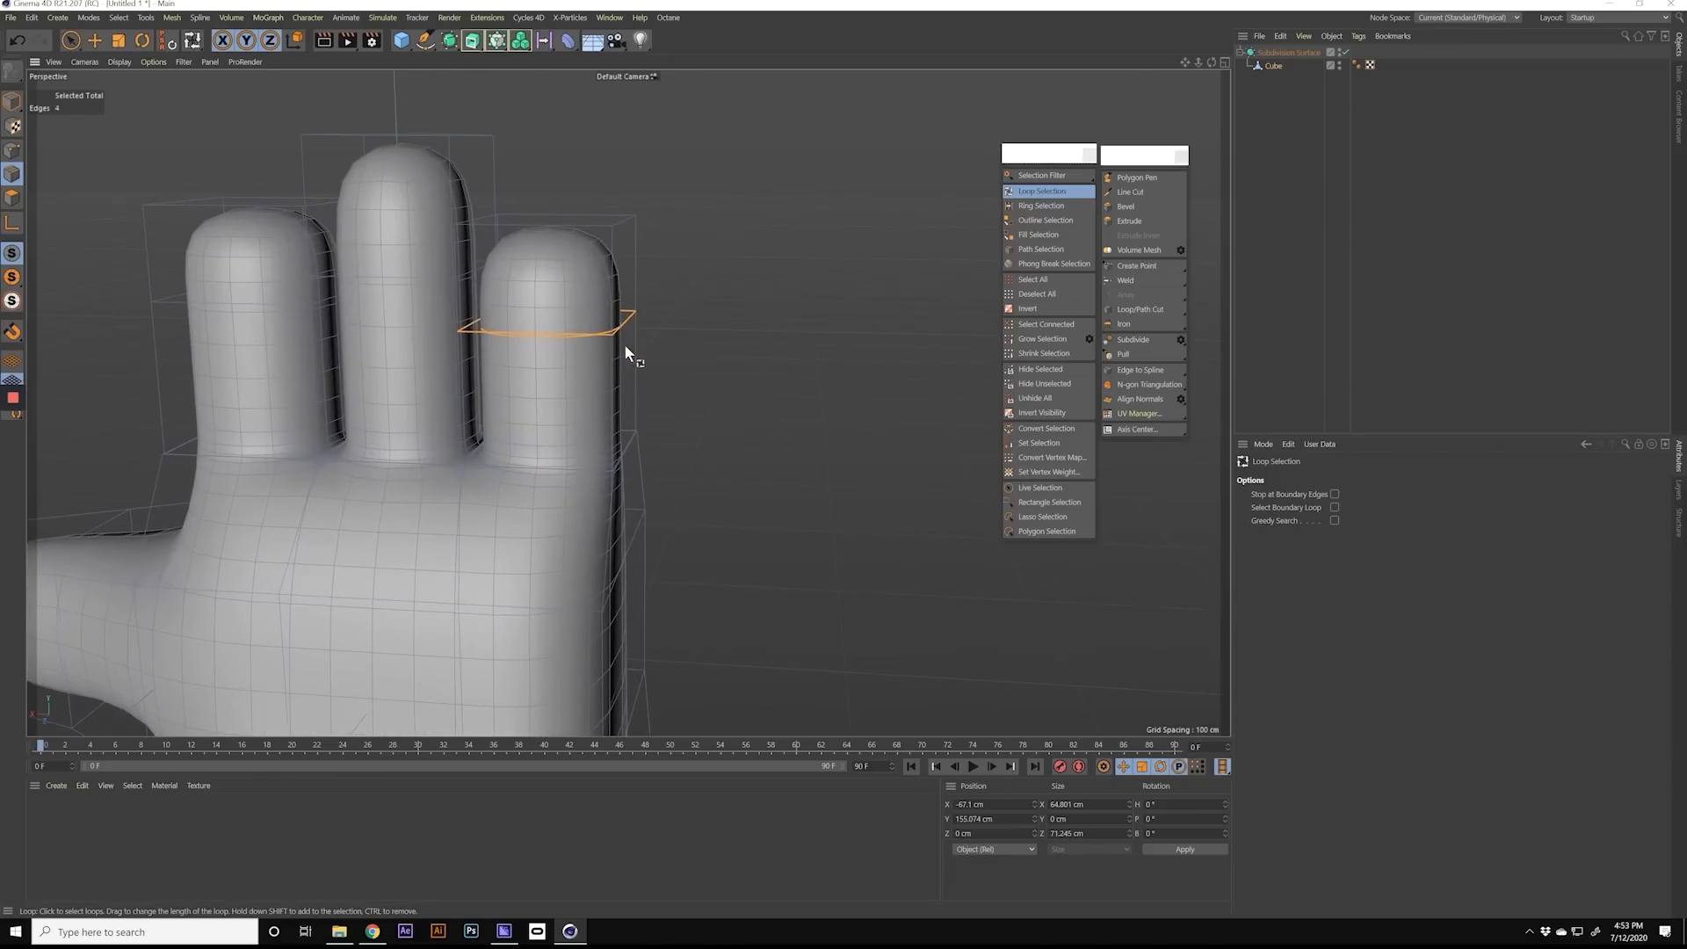
{"action": "key", "text": "e"}
{"action": "left_click_drag", "start_coordinate": [582, 288], "coordinate": [667, 302], "text": "alt"}
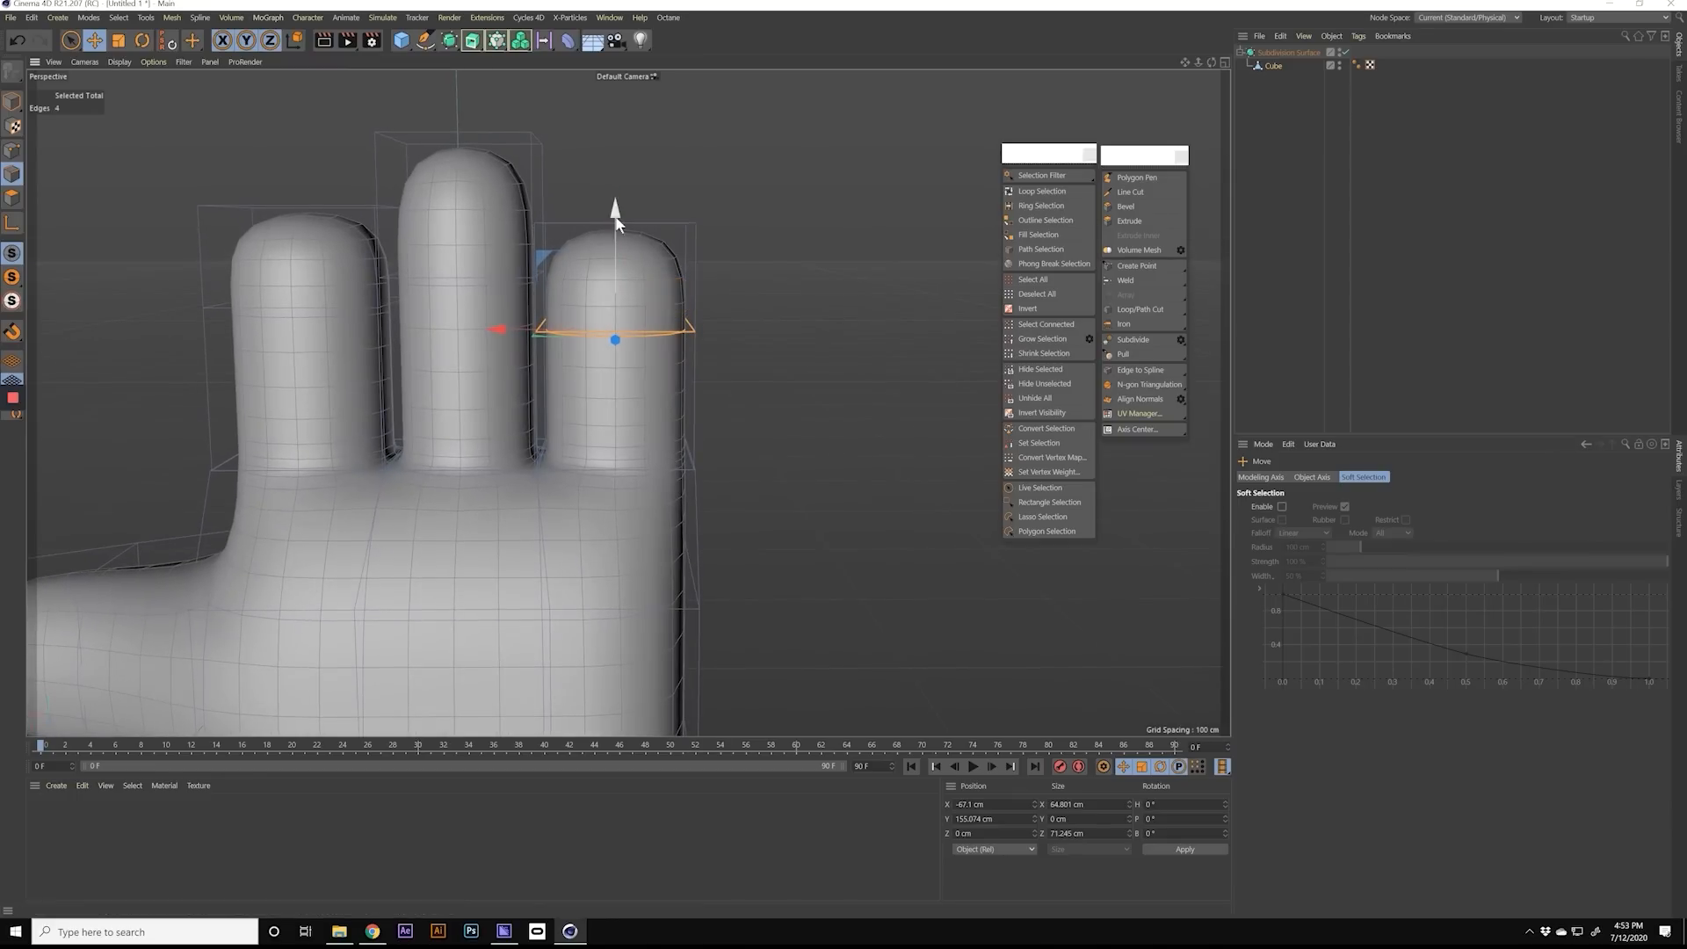
{"action": "mouse_move", "coordinate": [617, 220]}
{"action": "left_mouse_down"}
{"action": "mouse_move", "coordinate": [615, 245]}
{"action": "mouse_move", "coordinate": [618, 124]}
{"action": "mouse_move", "coordinate": [615, 305]}
{"action": "mouse_move", "coordinate": [614, 233]}
{"action": "left_mouse_up"}
{"action": "middle_click_drag", "start_coordinate": [615, 304], "coordinate": [608, 343], "text": "alt"}
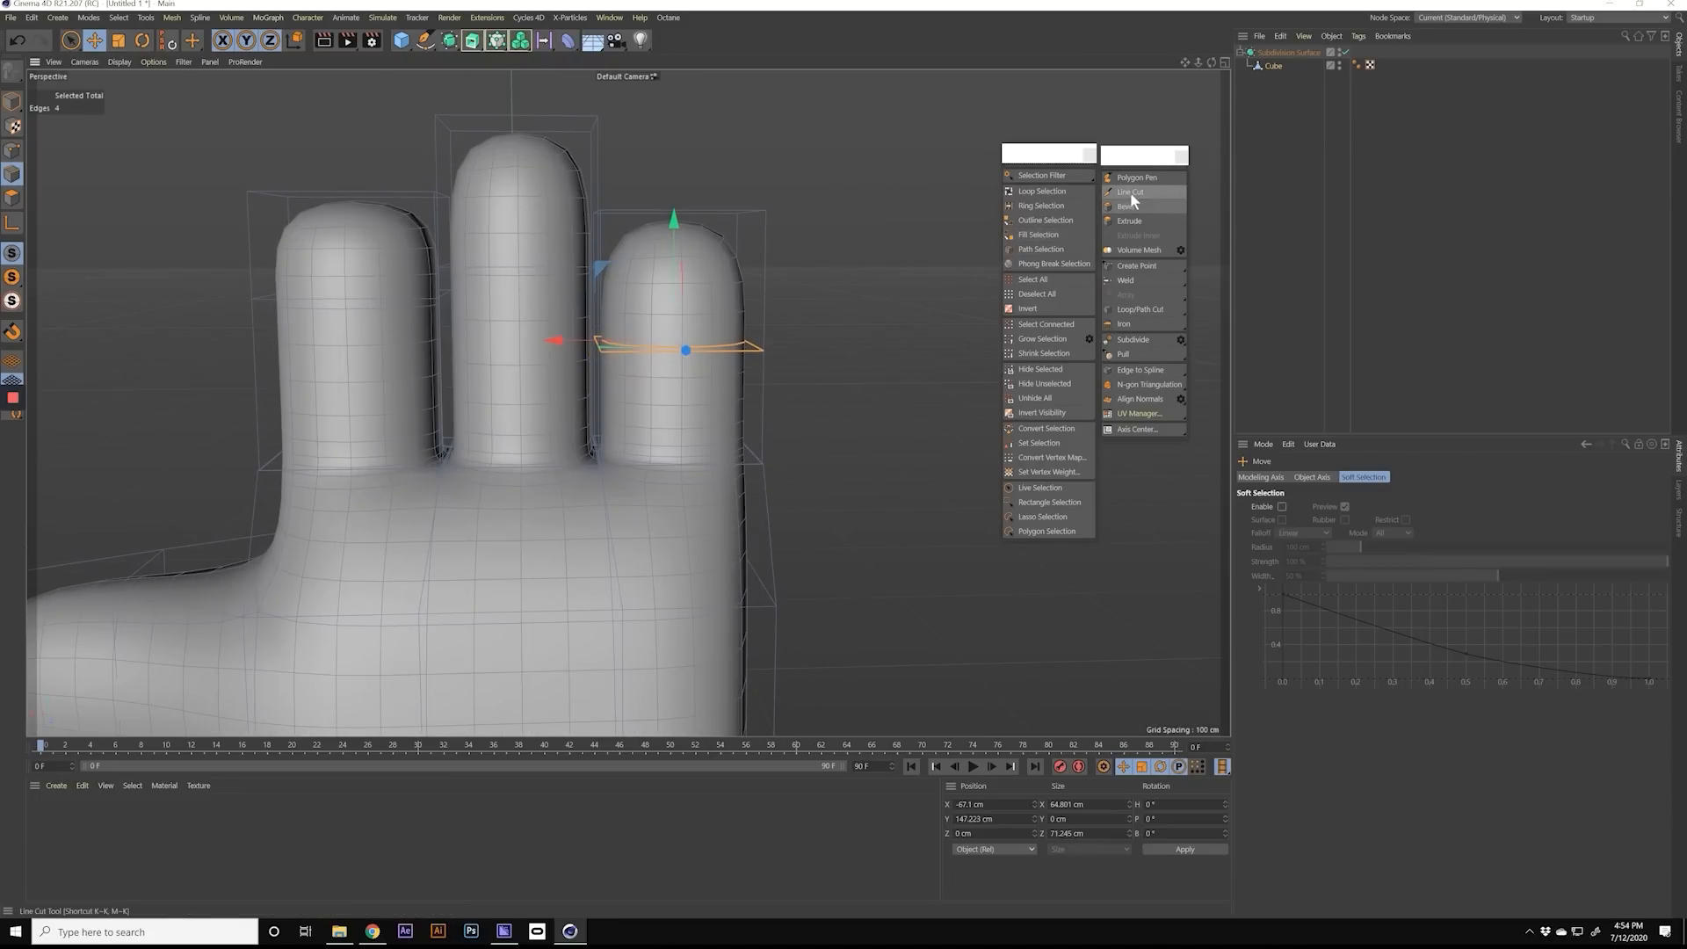
Step: Loop-select the edge ring around the middle finger and move it to a Y position of about 178 cm
{"action": "left_click", "coordinate": [1057, 193]}
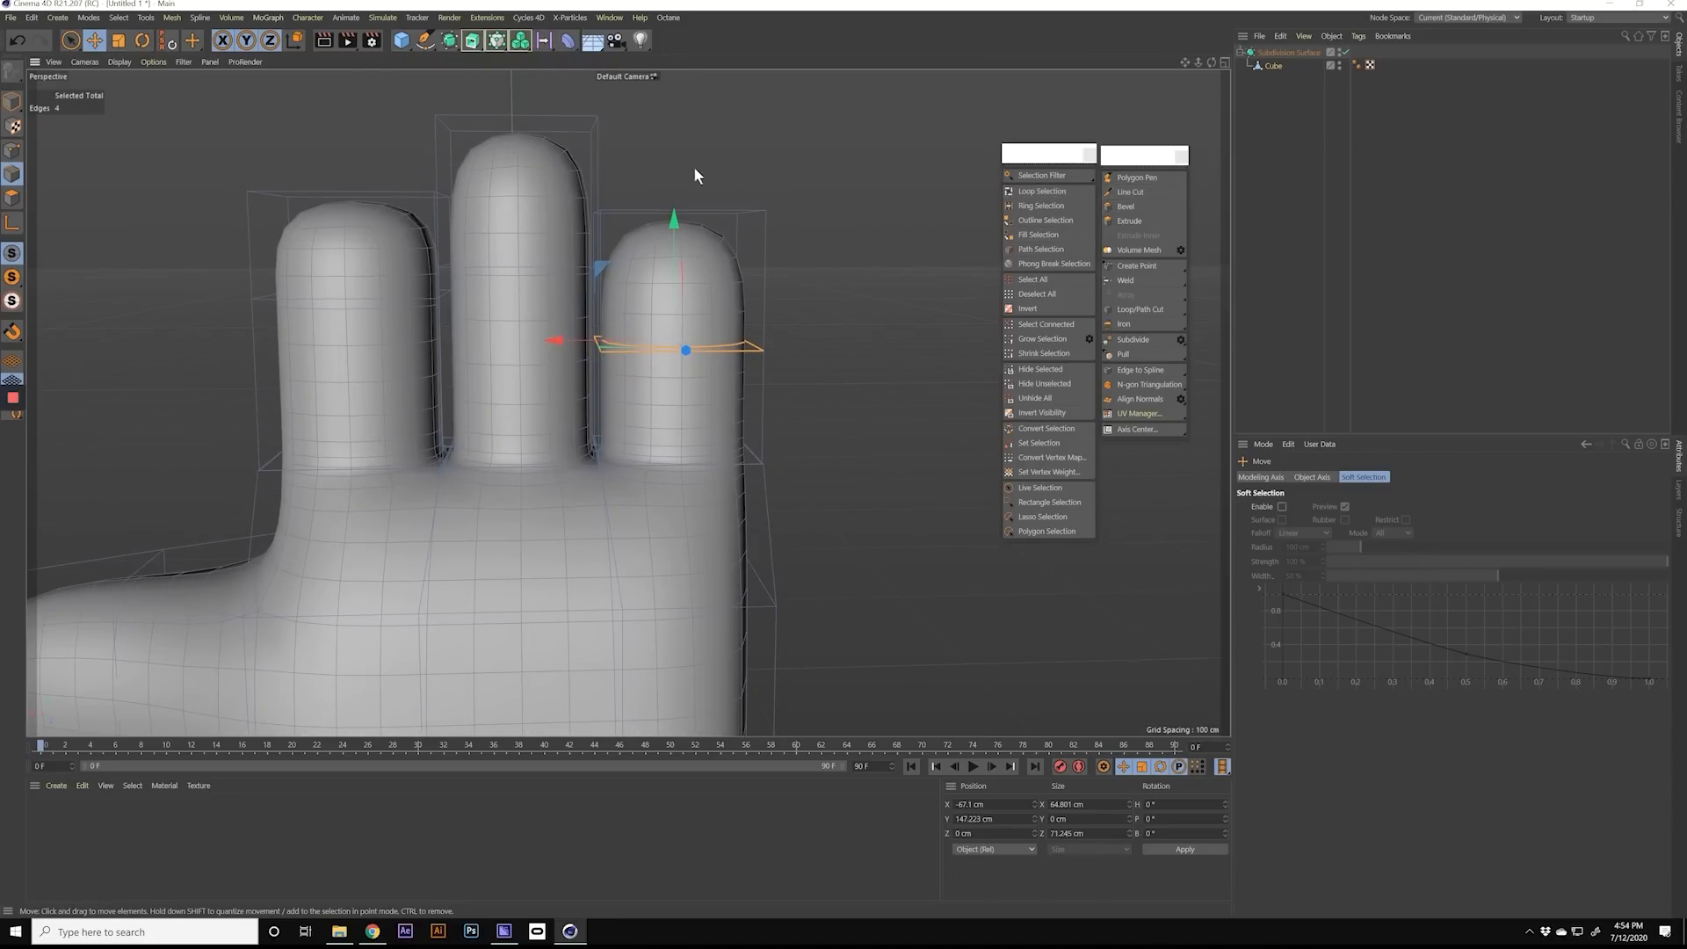
{"action": "left_click", "coordinate": [507, 274]}
{"action": "mouse_move", "coordinate": [520, 266]}
{"action": "left_mouse_down", "text": "alt"}
{"action": "mouse_move", "coordinate": [567, 292]}
{"action": "mouse_move", "coordinate": [497, 271]}
{"action": "mouse_move", "coordinate": [535, 276]}
{"action": "left_mouse_up", "text": "alt"}
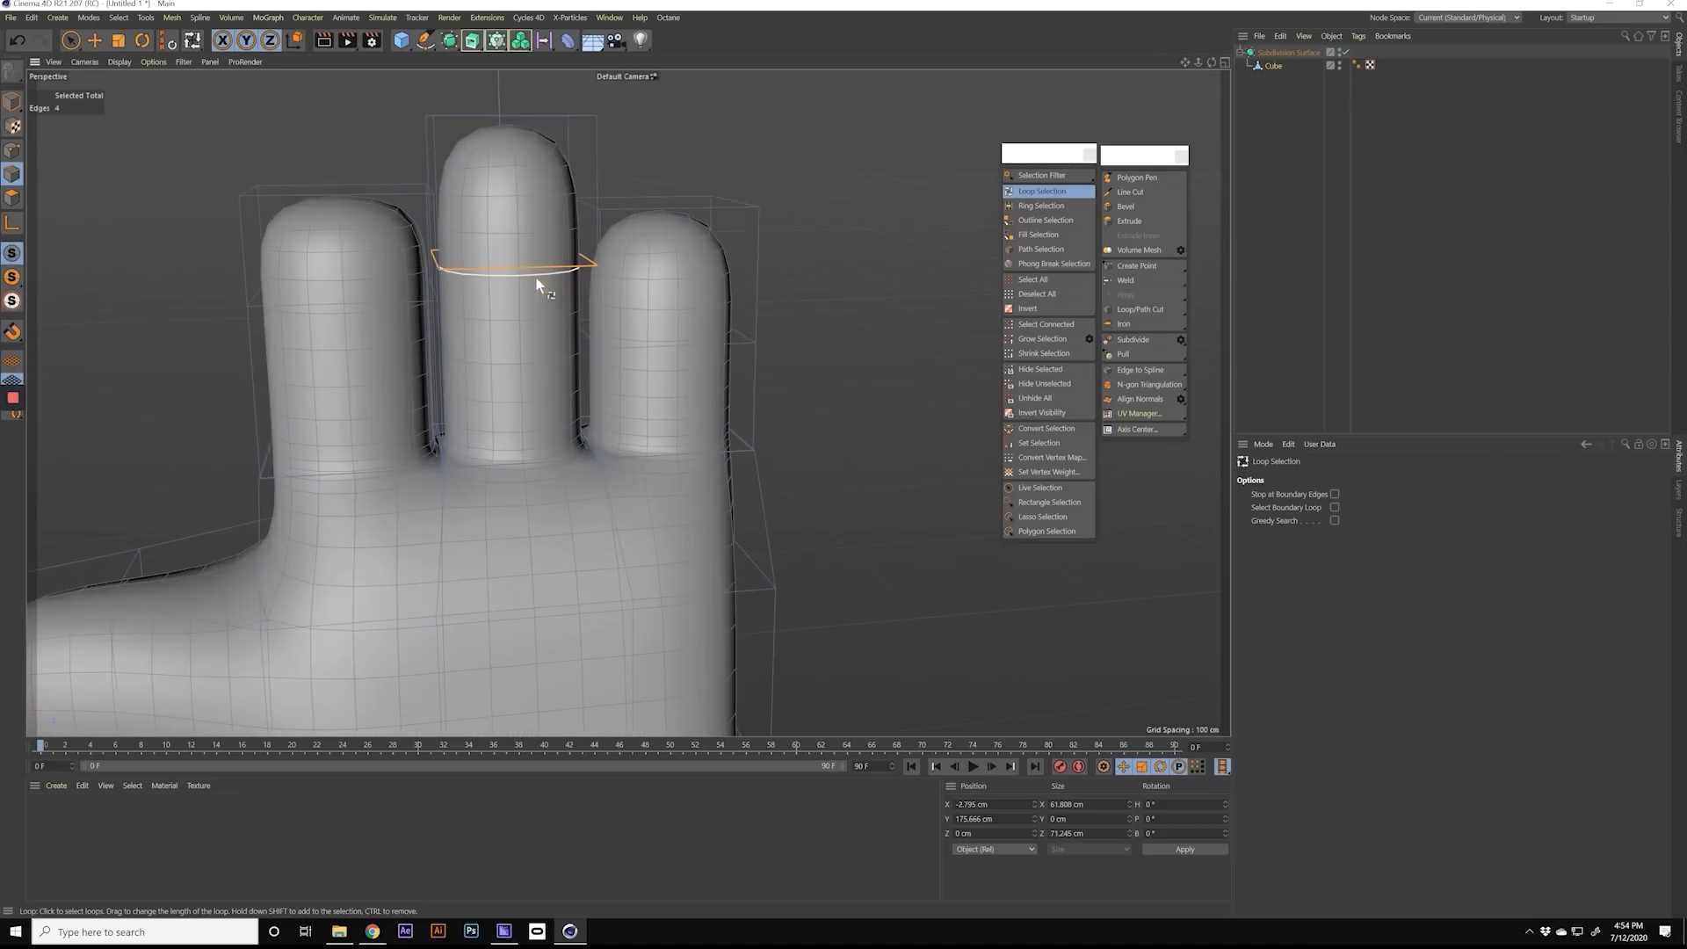
{"action": "key", "text": "e"}
{"action": "mouse_move", "coordinate": [504, 164]}
{"action": "left_mouse_down"}
{"action": "mouse_move", "coordinate": [519, 130]}
{"action": "mouse_move", "coordinate": [525, 152]}
{"action": "left_mouse_up"}
{"action": "left_click_drag", "start_coordinate": [525, 154], "coordinate": [494, 313], "text": "alt"}
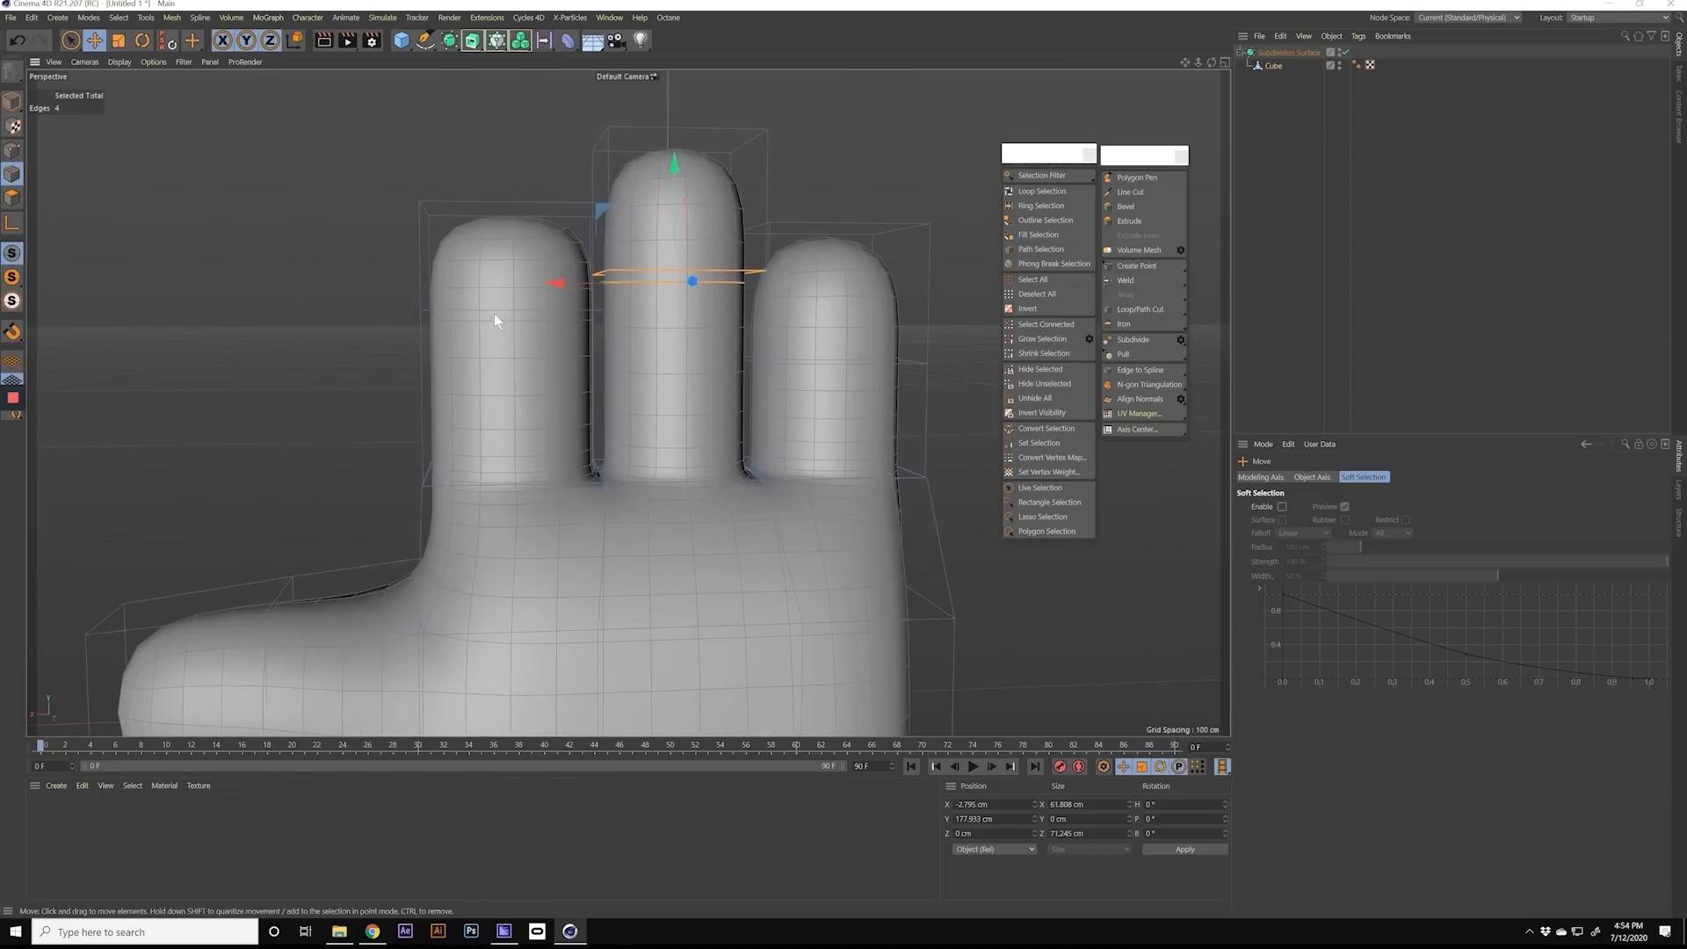
Step: Loop-select the edge ring around the finger nearest the thumb and move it to a Y position of about 152 cm
{"action": "key", "text": "u"}
{"action": "key", "text": "l"}
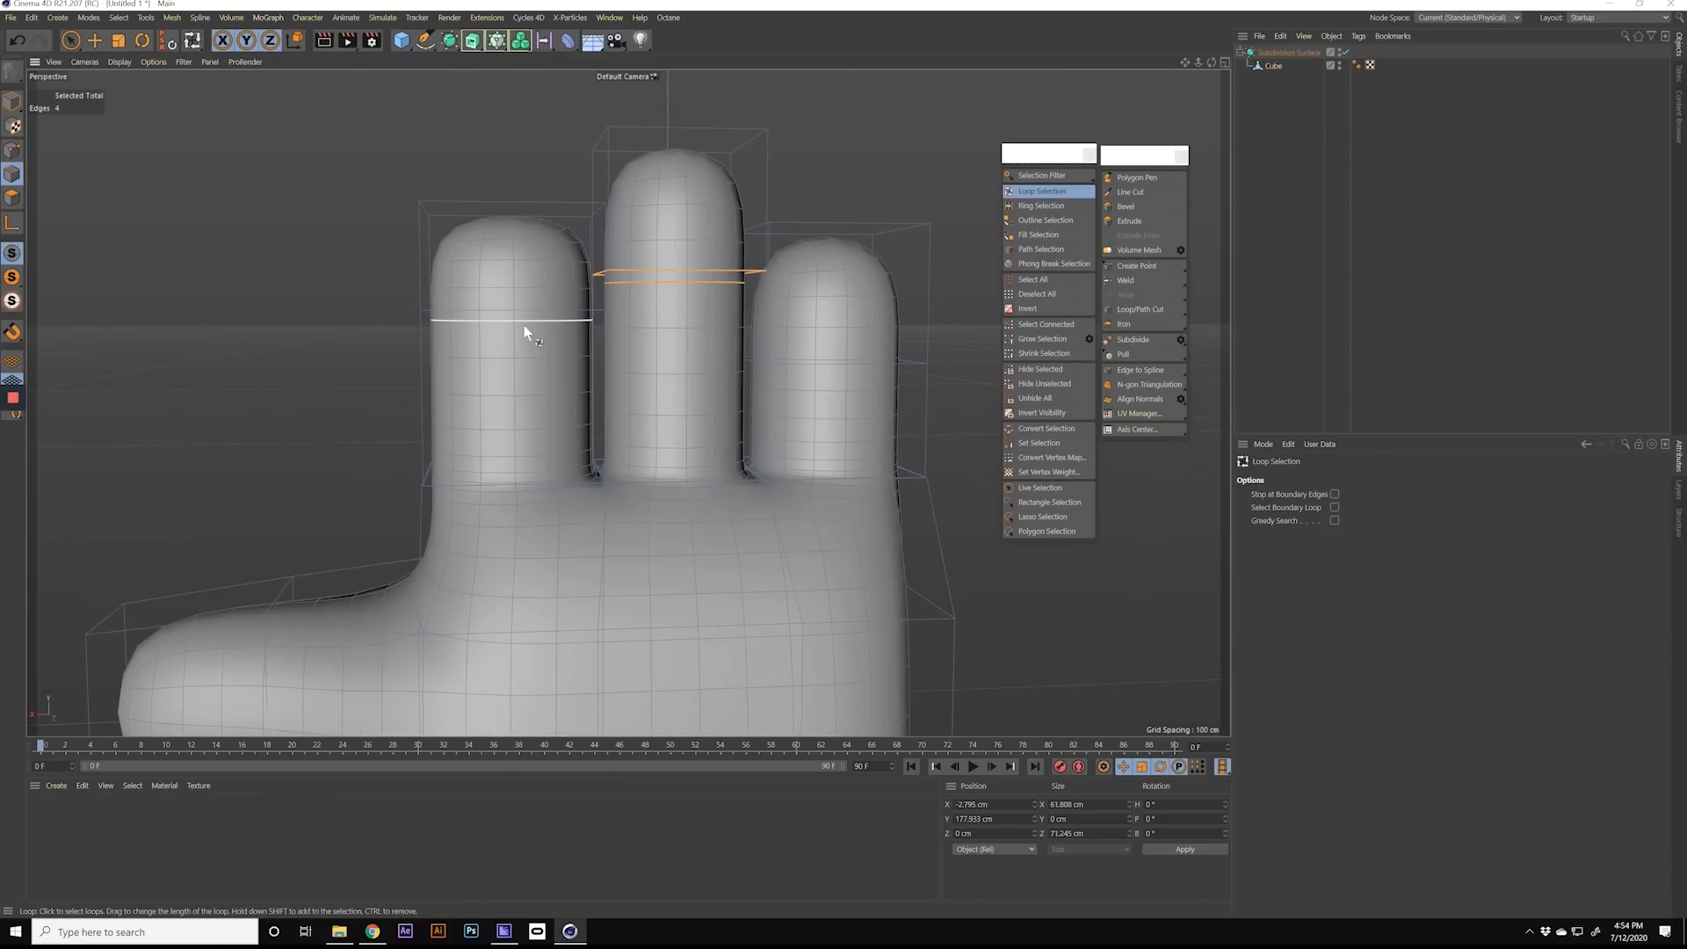
{"action": "left_click", "coordinate": [509, 323]}
{"action": "key", "text": "e"}
{"action": "left_click_drag", "start_coordinate": [513, 198], "coordinate": [511, 226]}
{"action": "left_click_drag", "start_coordinate": [513, 302], "coordinate": [679, 394], "text": "alt"}
{"action": "mouse_move", "coordinate": [647, 449]}
{"action": "left_mouse_down", "text": "alt"}
{"action": "mouse_move", "coordinate": [802, 474]}
{"action": "mouse_move", "coordinate": [671, 451]}
{"action": "mouse_move", "coordinate": [640, 478]}
{"action": "mouse_move", "coordinate": [751, 490]}
{"action": "mouse_move", "coordinate": [504, 476]}
{"action": "mouse_move", "coordinate": [638, 464]}
{"action": "left_mouse_up", "text": "alt"}
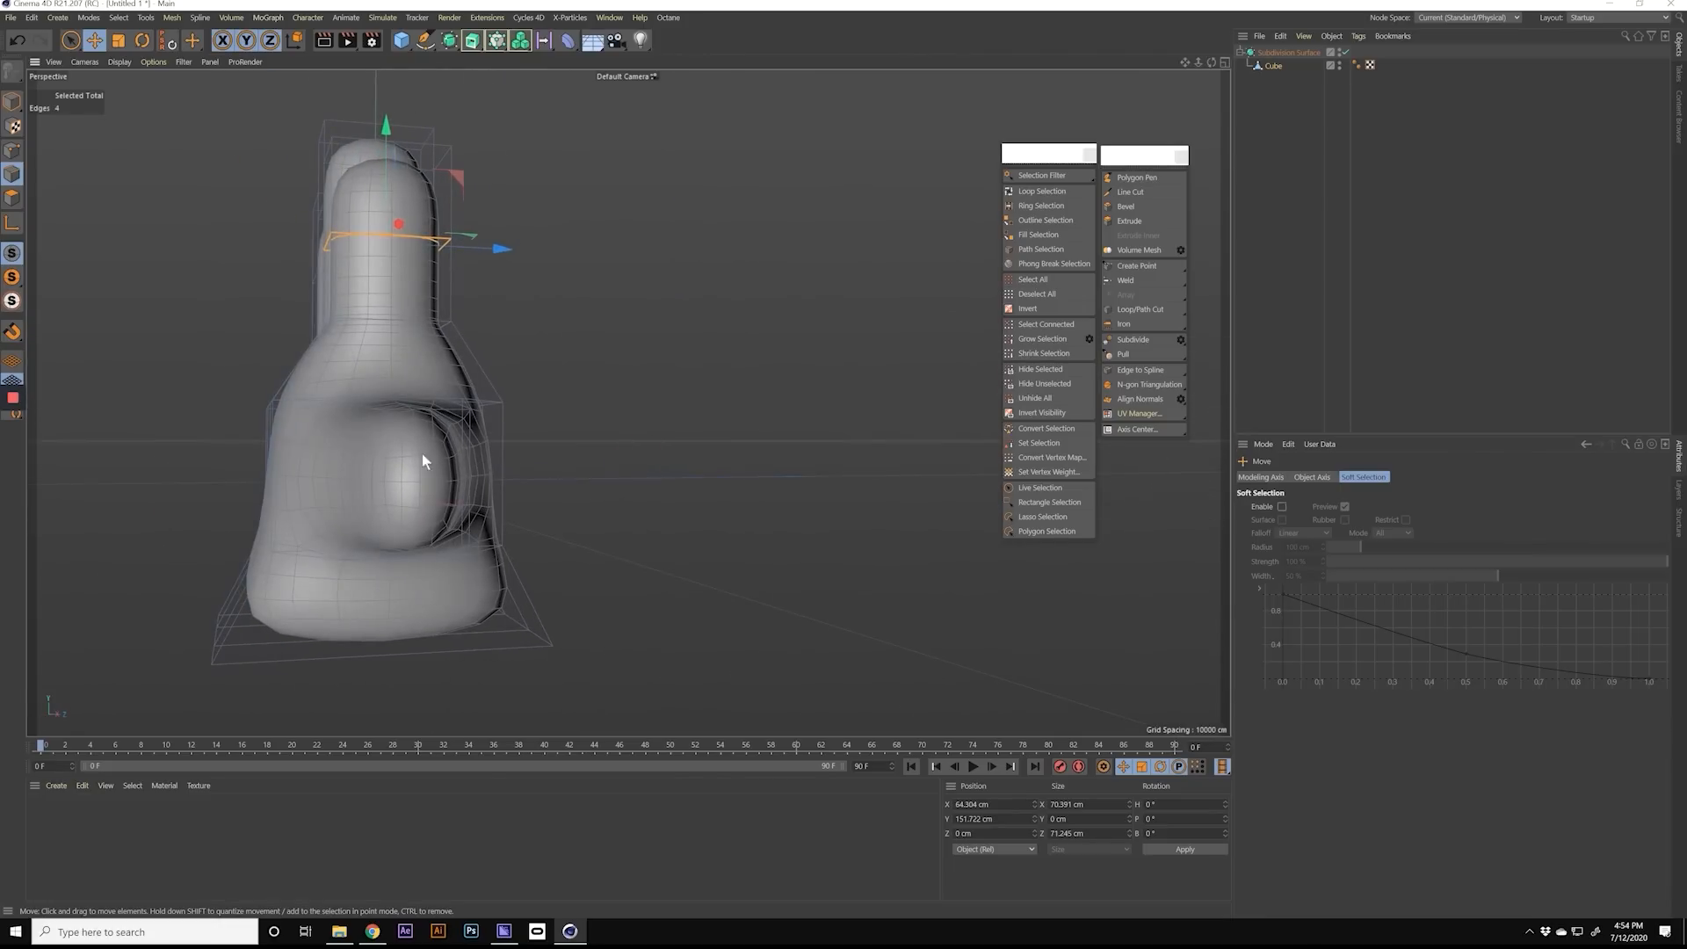
Step: Select an edge loop around the cube's palm section and scale it to reshape the hand
{"action": "left_click_drag", "start_coordinate": [422, 453], "coordinate": [535, 490], "text": "alt"}
{"action": "left_click", "coordinate": [1269, 66]}
{"action": "left_click_drag", "start_coordinate": [677, 448], "coordinate": [831, 386], "text": "alt"}
{"action": "left_click", "coordinate": [494, 529]}
{"action": "key", "text": "u"}
{"action": "key", "text": "l"}
{"action": "left_click", "coordinate": [643, 387]}
{"action": "key", "text": "t"}
{"action": "left_click_drag", "start_coordinate": [590, 332], "coordinate": [455, 446]}
{"action": "left_click_drag", "start_coordinate": [476, 345], "coordinate": [484, 302]}
{"action": "left_click_drag", "start_coordinate": [464, 386], "coordinate": [606, 457], "text": "alt"}
{"action": "mouse_move", "coordinate": [455, 348]}
{"action": "left_mouse_down"}
{"action": "mouse_move", "coordinate": [455, 387]}
{"action": "mouse_move", "coordinate": [455, 342]}
{"action": "left_mouse_up"}
{"action": "left_click_drag", "start_coordinate": [577, 471], "coordinate": [625, 467]}
{"action": "left_click_drag", "start_coordinate": [487, 456], "coordinate": [202, 474], "text": "alt"}
Step: Select another edge loop on the hand and scale it to refine the thickness
{"action": "key", "text": "u"}
{"action": "key", "text": "l"}
{"action": "left_click", "coordinate": [593, 478]}
{"action": "key", "text": "t"}
{"action": "left_click_drag", "start_coordinate": [592, 478], "coordinate": [756, 483], "text": "alt"}
{"action": "left_click_drag", "start_coordinate": [623, 482], "coordinate": [790, 448]}
Step: Select the edge loop at the base of the thumb and scale it to about 98 cm along Z
{"action": "key", "text": "u"}
{"action": "key", "text": "l"}
{"action": "left_click", "coordinate": [652, 425]}
{"action": "key", "text": "t"}
{"action": "left_click_drag", "start_coordinate": [663, 527], "coordinate": [625, 529]}
{"action": "left_click_drag", "start_coordinate": [626, 529], "coordinate": [826, 465], "text": "alt"}
{"action": "right_click_drag", "start_coordinate": [826, 466], "coordinate": [666, 510], "text": "alt"}
{"action": "left_click_drag", "start_coordinate": [666, 509], "coordinate": [525, 499], "text": "alt"}
{"action": "middle_click_drag", "start_coordinate": [676, 524], "coordinate": [494, 455], "text": "alt"}
{"action": "left_click_drag", "start_coordinate": [580, 455], "coordinate": [866, 300], "text": "alt"}
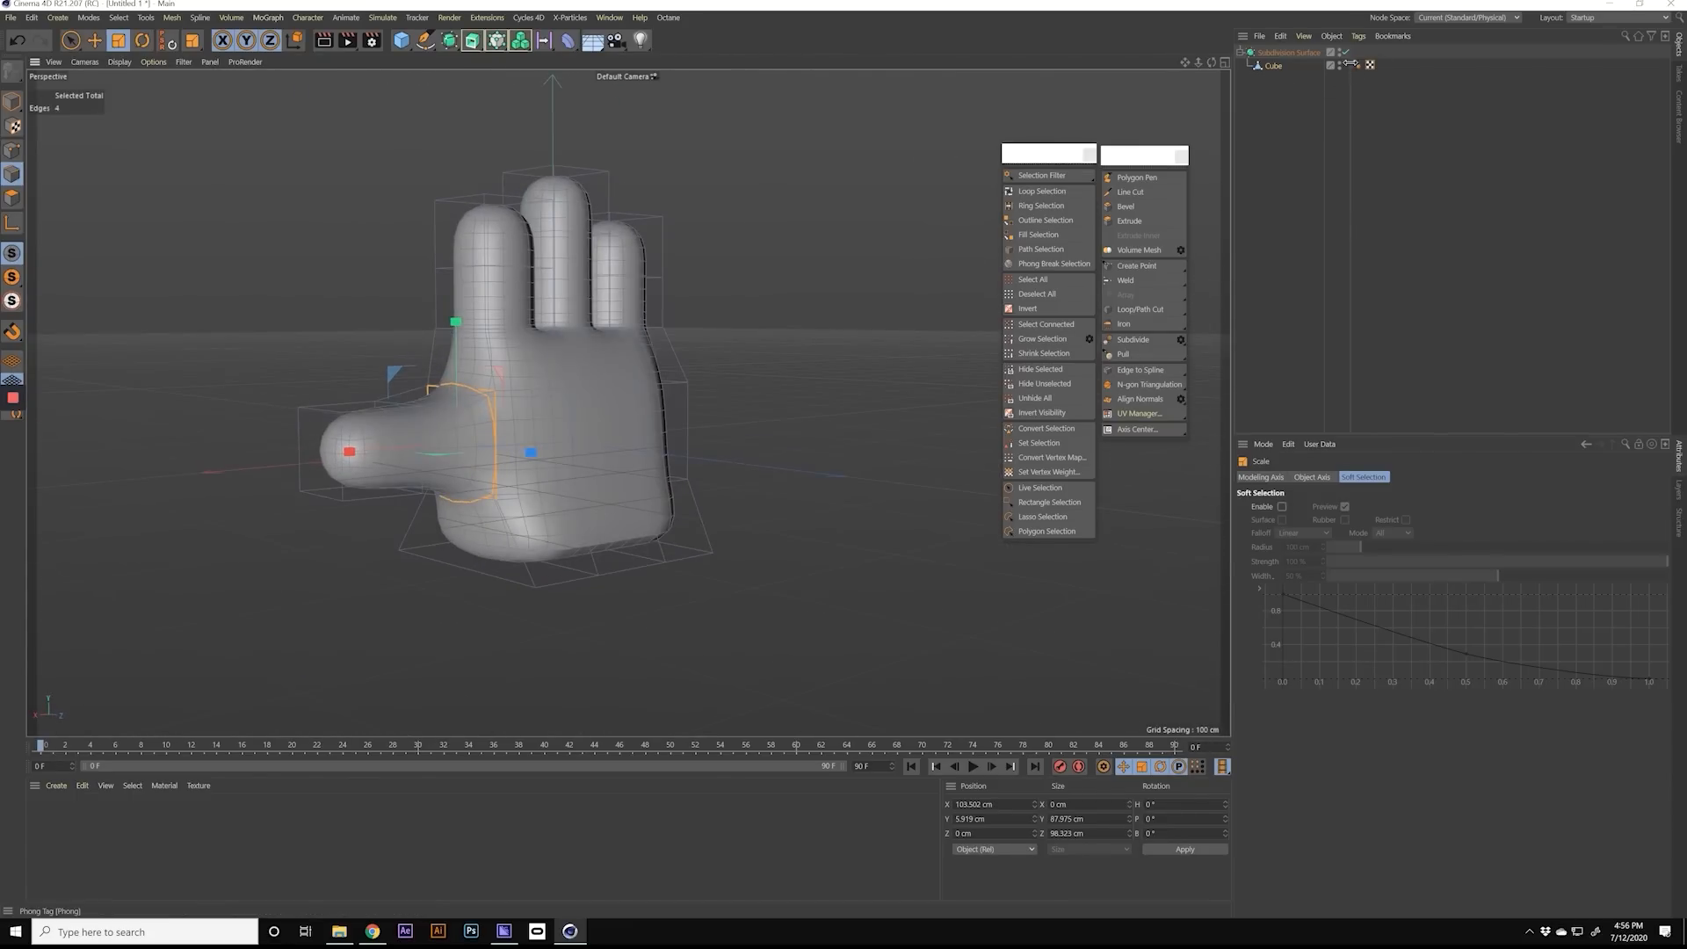
{"action": "left_click_drag", "start_coordinate": [531, 498], "coordinate": [555, 459], "text": "alt"}
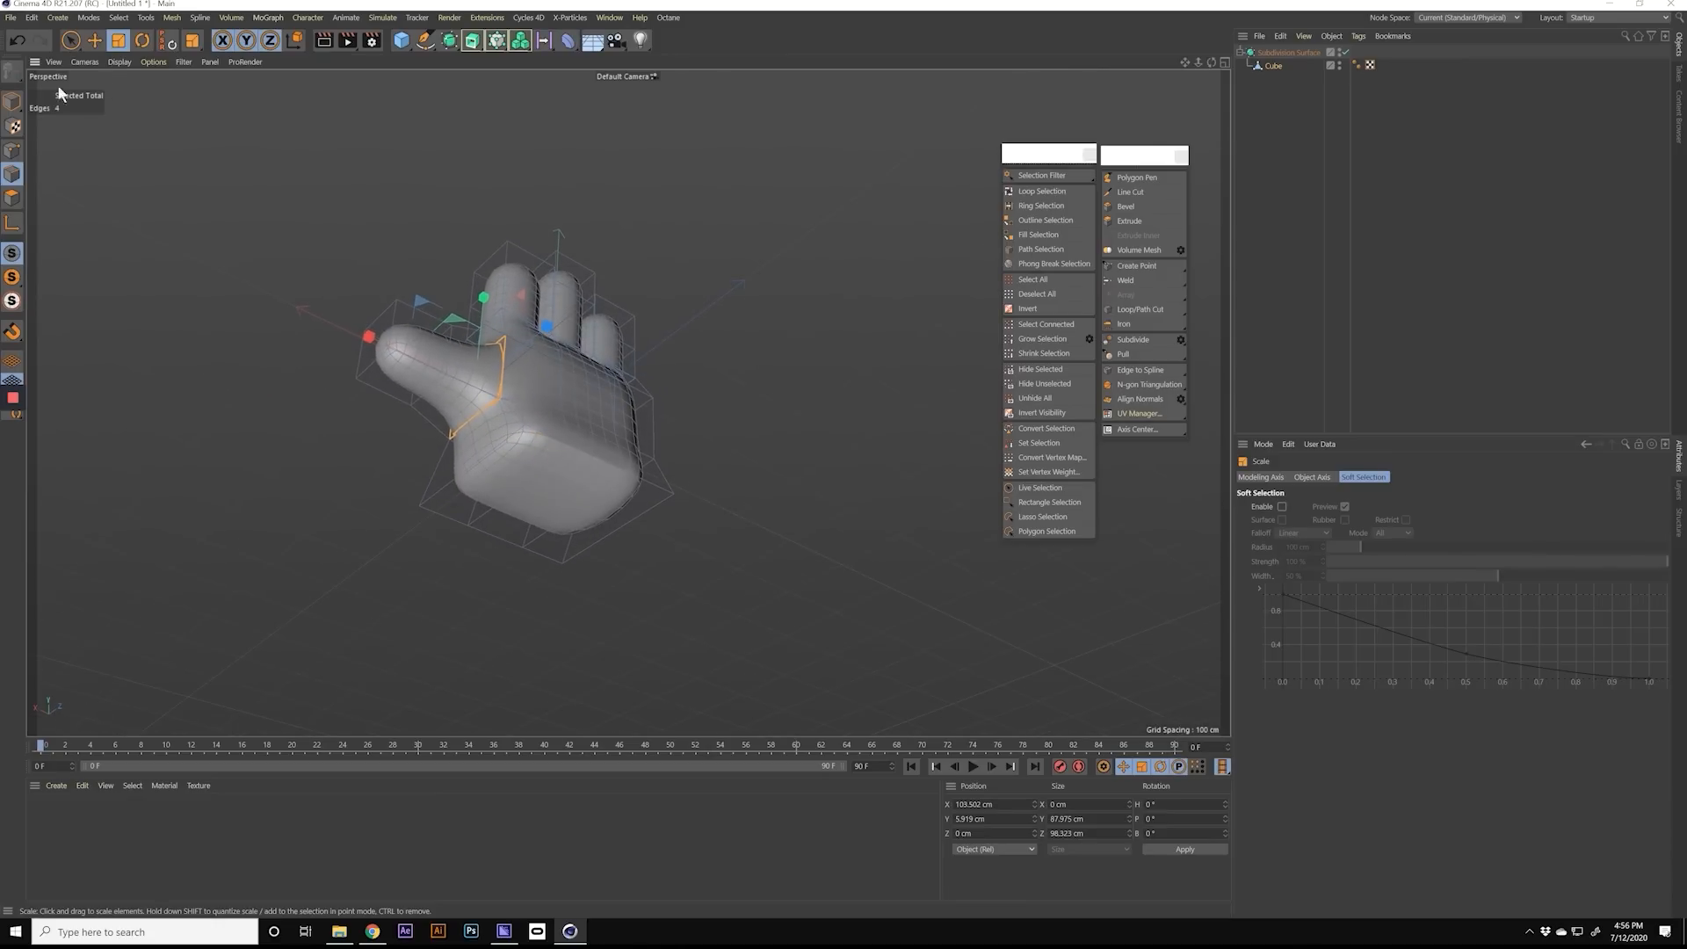
Step: Select the three polygons on the hand's underside and extrude them down to a Y position of about -242 cm
{"action": "left_click", "coordinate": [72, 42]}
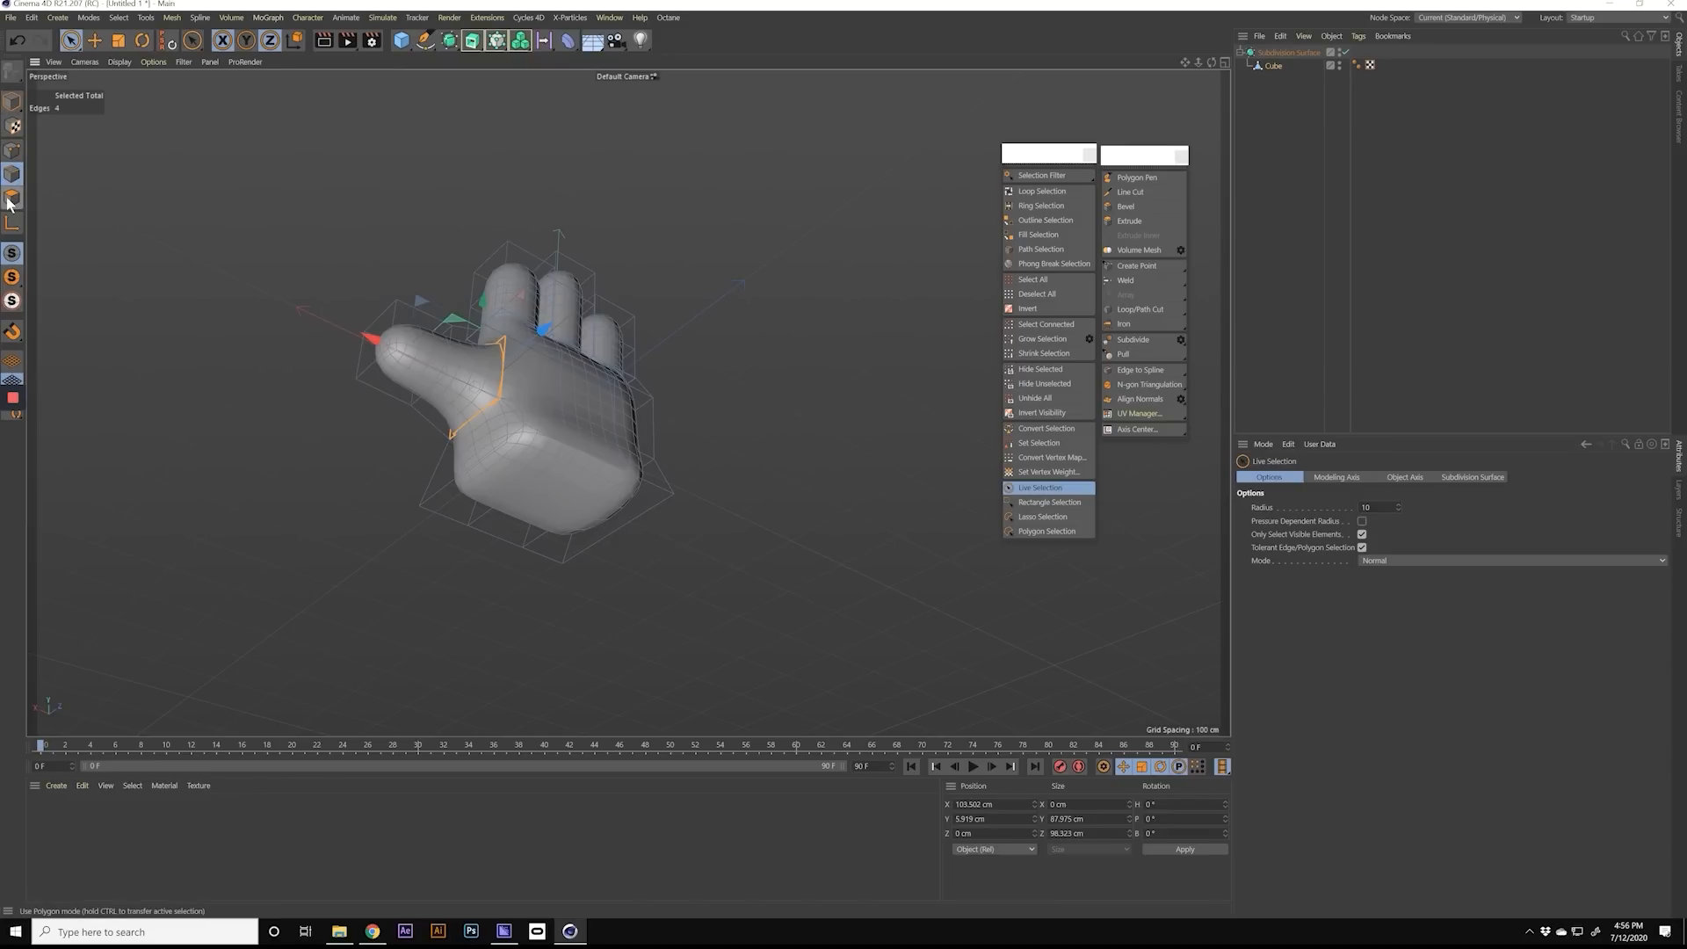
{"action": "left_click", "coordinate": [9, 199]}
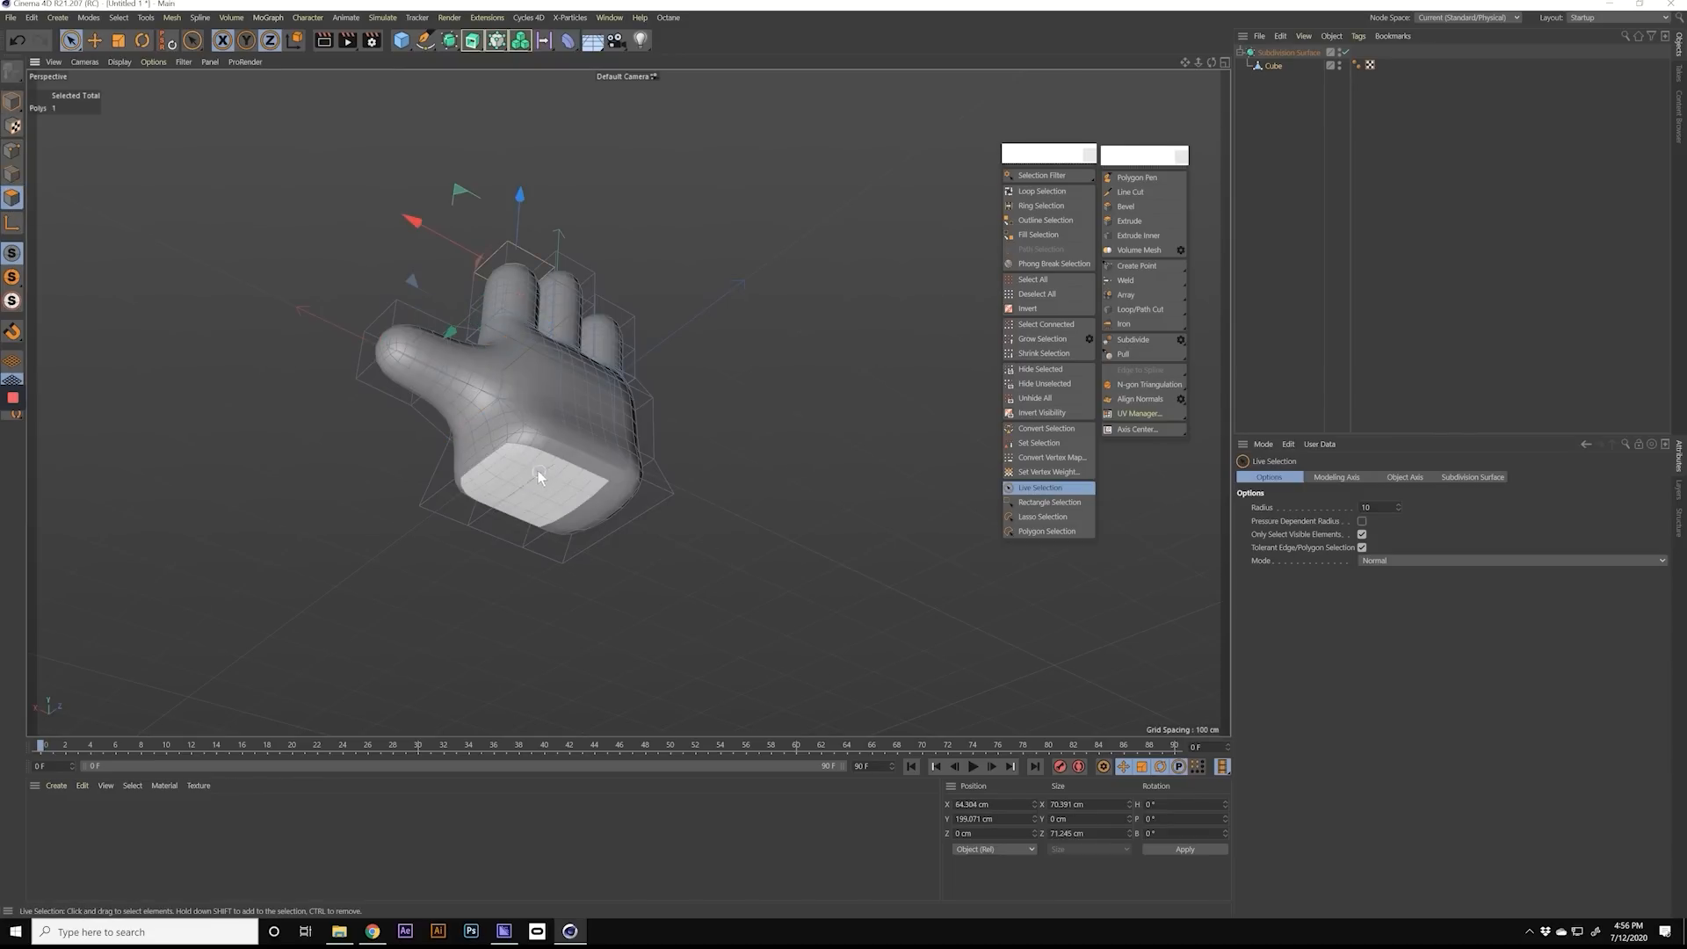
{"action": "mouse_move", "coordinate": [540, 476]}
{"action": "left_mouse_down"}
{"action": "mouse_move", "coordinate": [587, 509]}
{"action": "mouse_move", "coordinate": [560, 520]}
{"action": "mouse_move", "coordinate": [559, 390]}
{"action": "left_mouse_up"}
{"action": "scroll", "coordinate": [554, 488], "scroll_direction": "up", "scroll_amount": 3}
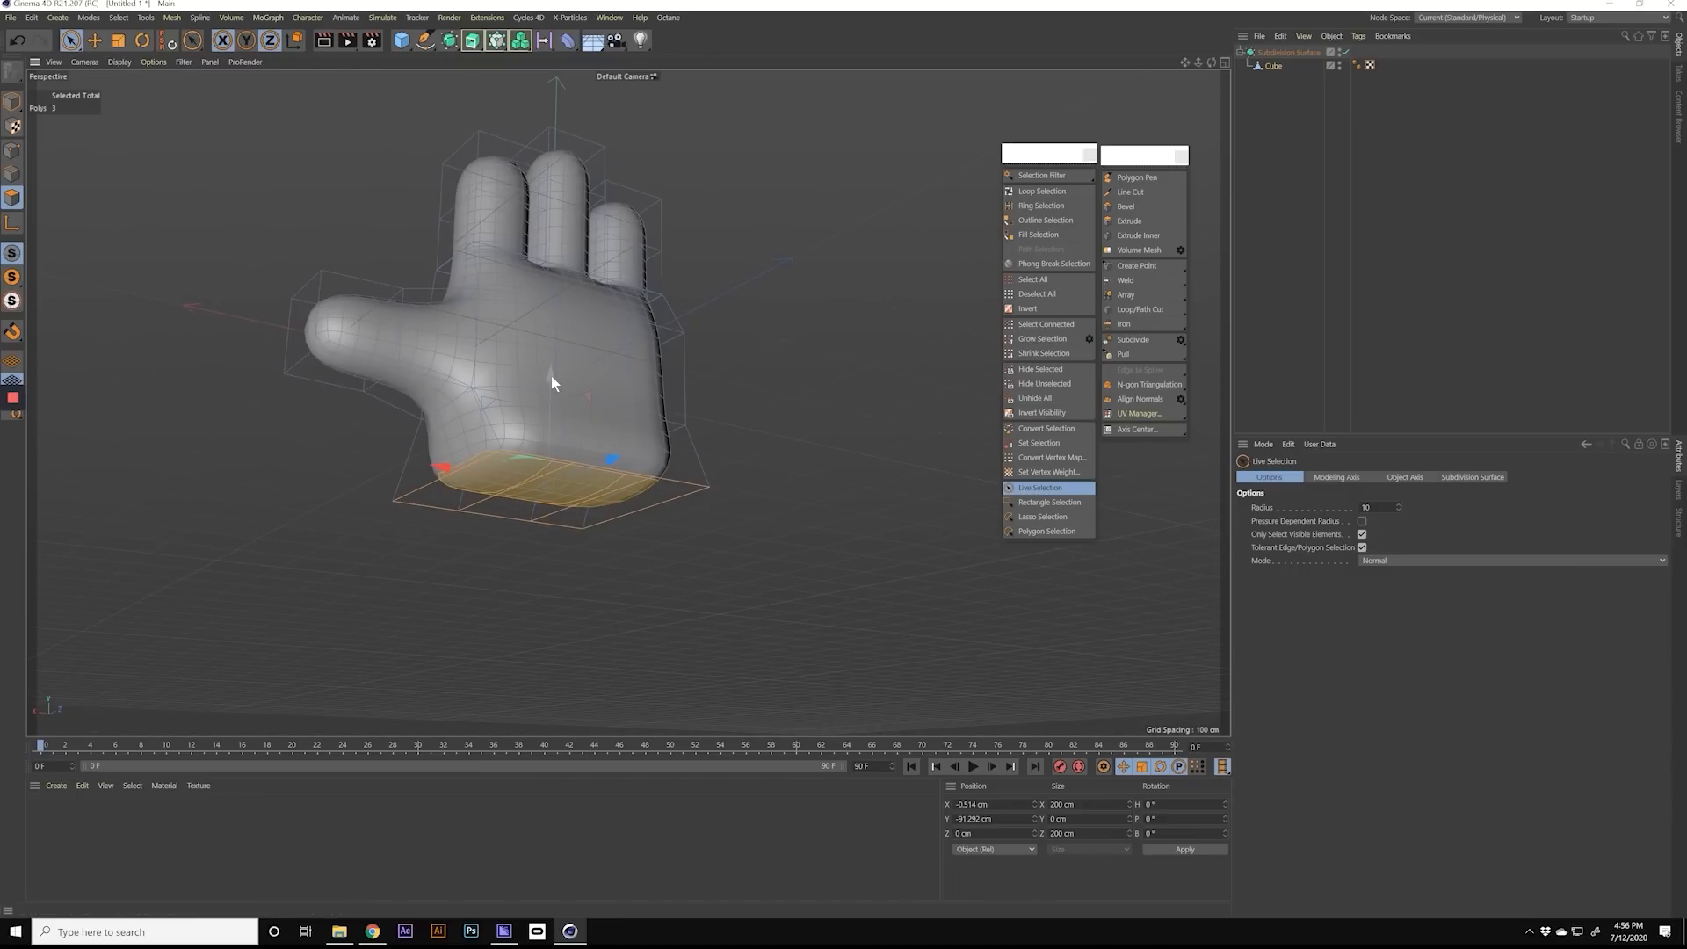
{"action": "left_click_drag", "start_coordinate": [551, 386], "coordinate": [577, 573]}
{"action": "right_click_drag", "start_coordinate": [617, 568], "coordinate": [466, 585], "text": "alt"}
{"action": "left_click_drag", "start_coordinate": [465, 582], "coordinate": [492, 485], "text": "alt"}
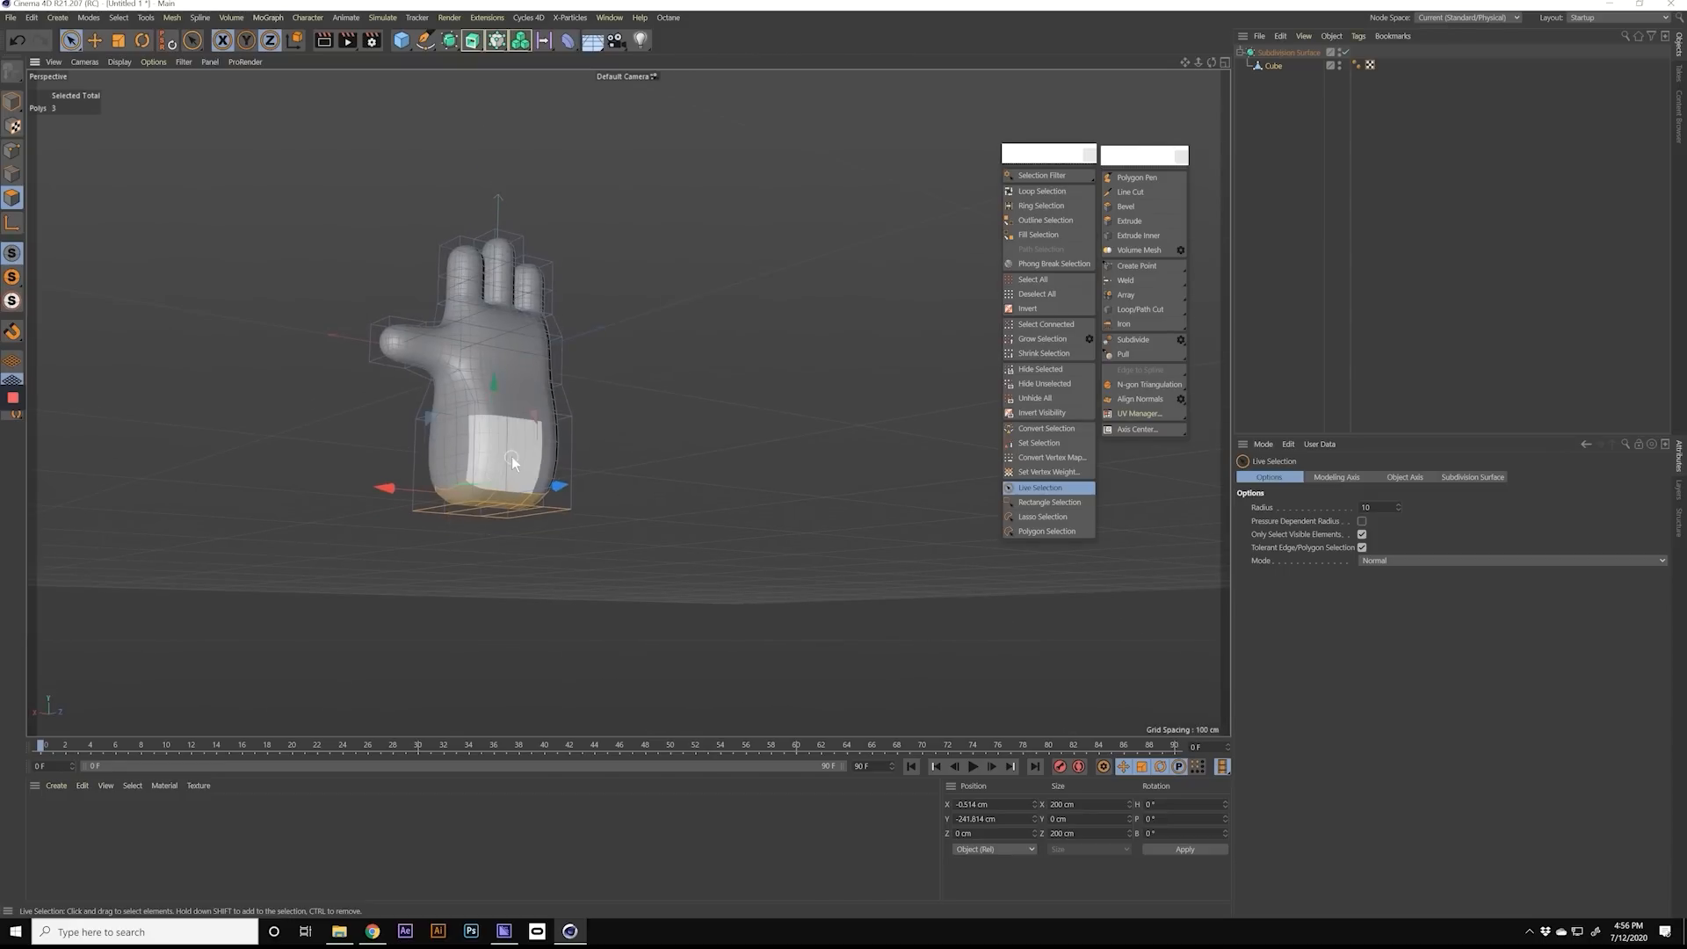
Step: Extrude the underside polygons further down to a Y position of about -657 cm to form a long forearm
{"action": "left_click_drag", "start_coordinate": [493, 397], "coordinate": [510, 607]}
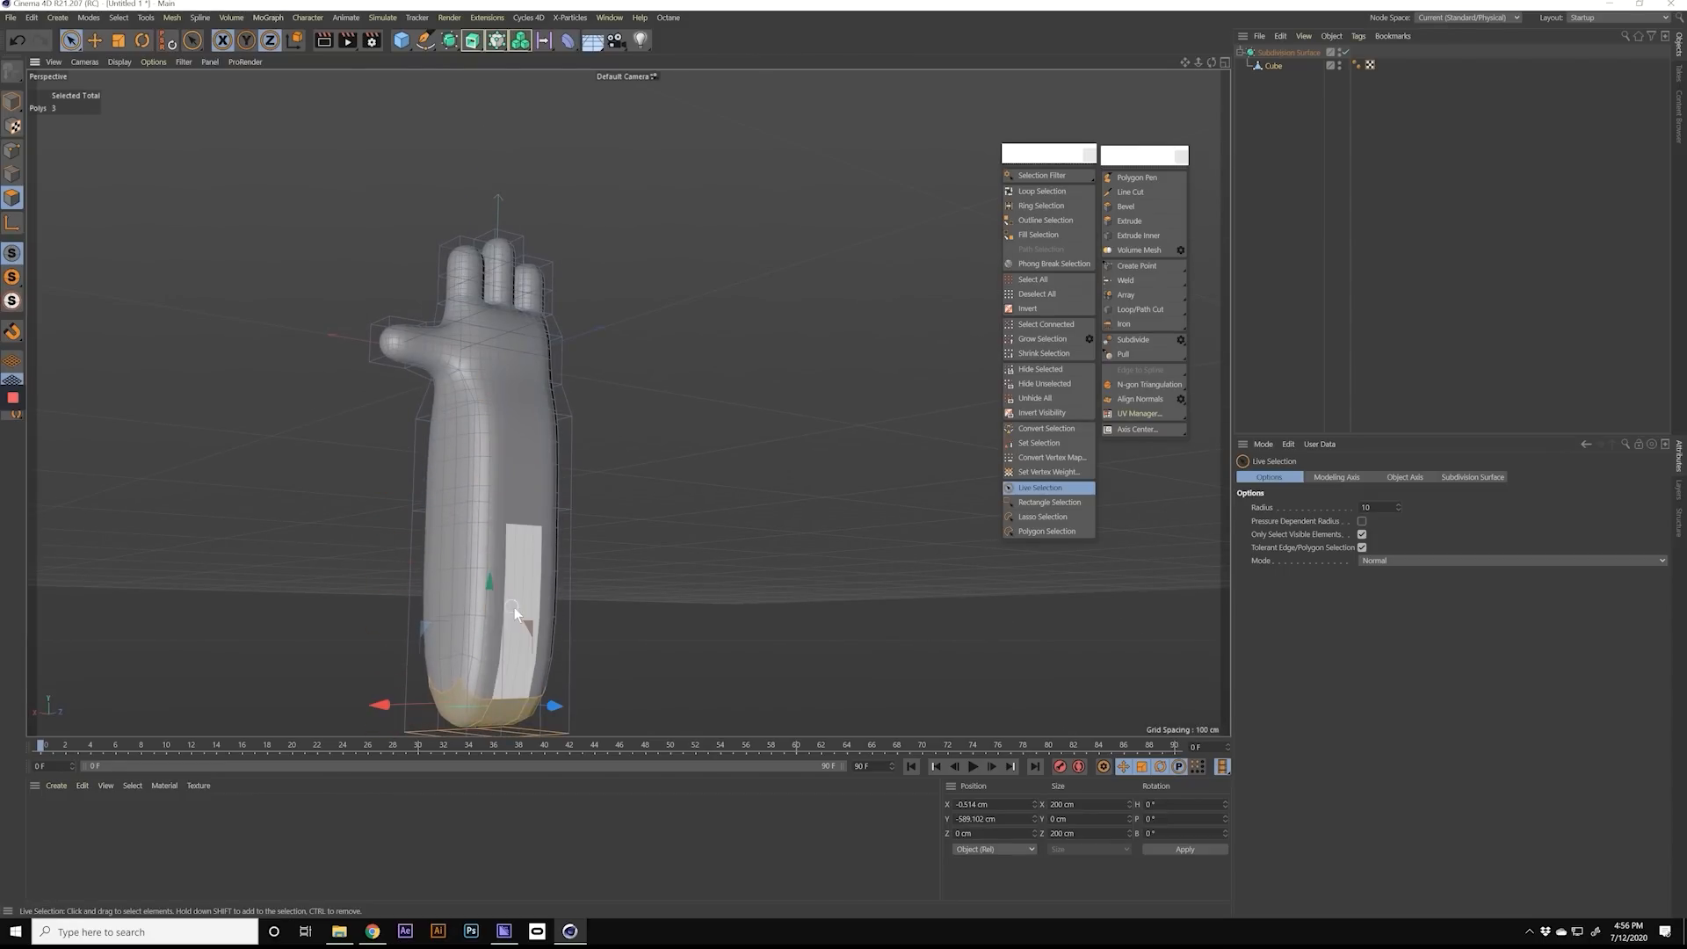
{"action": "right_click_drag", "start_coordinate": [515, 608], "coordinate": [485, 614], "text": "alt"}
{"action": "left_click_drag", "start_coordinate": [497, 585], "coordinate": [500, 620]}
{"action": "right_click_drag", "start_coordinate": [473, 441], "coordinate": [597, 448], "text": "alt"}
{"action": "left_click_drag", "start_coordinate": [559, 442], "coordinate": [639, 483], "text": "alt"}
{"action": "middle_click_drag", "start_coordinate": [484, 503], "coordinate": [576, 502], "text": "alt"}
{"action": "left_click_drag", "start_coordinate": [586, 494], "coordinate": [582, 498], "text": "alt"}
{"action": "left_click_drag", "start_coordinate": [490, 397], "coordinate": [493, 387]}
{"action": "mouse_move", "coordinate": [545, 475]}
{"action": "left_mouse_down", "text": "alt"}
{"action": "mouse_move", "coordinate": [535, 548]}
{"action": "mouse_move", "coordinate": [457, 434]}
{"action": "mouse_move", "coordinate": [441, 355]}
{"action": "mouse_move", "coordinate": [351, 268]}
{"action": "mouse_move", "coordinate": [484, 247]}
{"action": "mouse_move", "coordinate": [761, 335]}
{"action": "mouse_move", "coordinate": [609, 309]}
{"action": "mouse_move", "coordinate": [458, 332]}
{"action": "mouse_move", "coordinate": [427, 457]}
{"action": "mouse_move", "coordinate": [474, 448]}
{"action": "mouse_move", "coordinate": [673, 334]}
{"action": "mouse_move", "coordinate": [640, 422]}
{"action": "mouse_move", "coordinate": [535, 440]}
{"action": "mouse_move", "coordinate": [603, 396]}
{"action": "mouse_move", "coordinate": [482, 234]}
{"action": "mouse_move", "coordinate": [260, 299]}
{"action": "mouse_move", "coordinate": [271, 276]}
{"action": "mouse_move", "coordinate": [409, 299]}
{"action": "left_mouse_up", "text": "alt"}
{"action": "key", "text": "ctrl+z"}
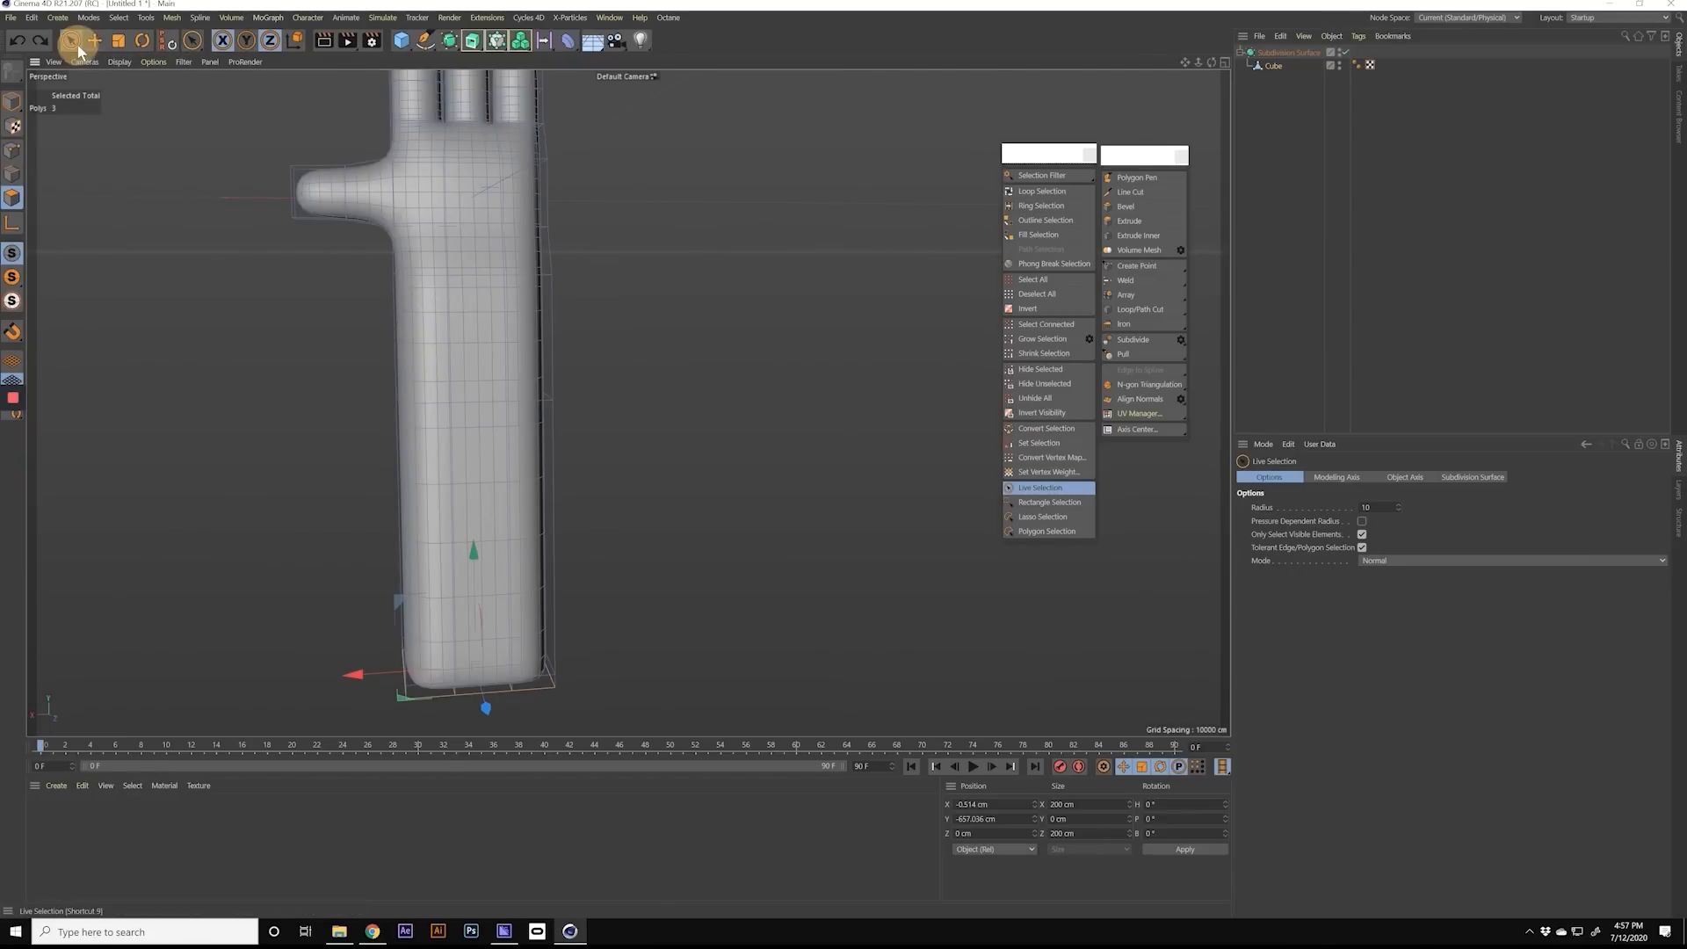
Step: Select all forearm points below the hand, including hidden ones, scale them to about 165 cm along Z and narrow them along X
{"action": "left_click", "coordinate": [78, 46]}
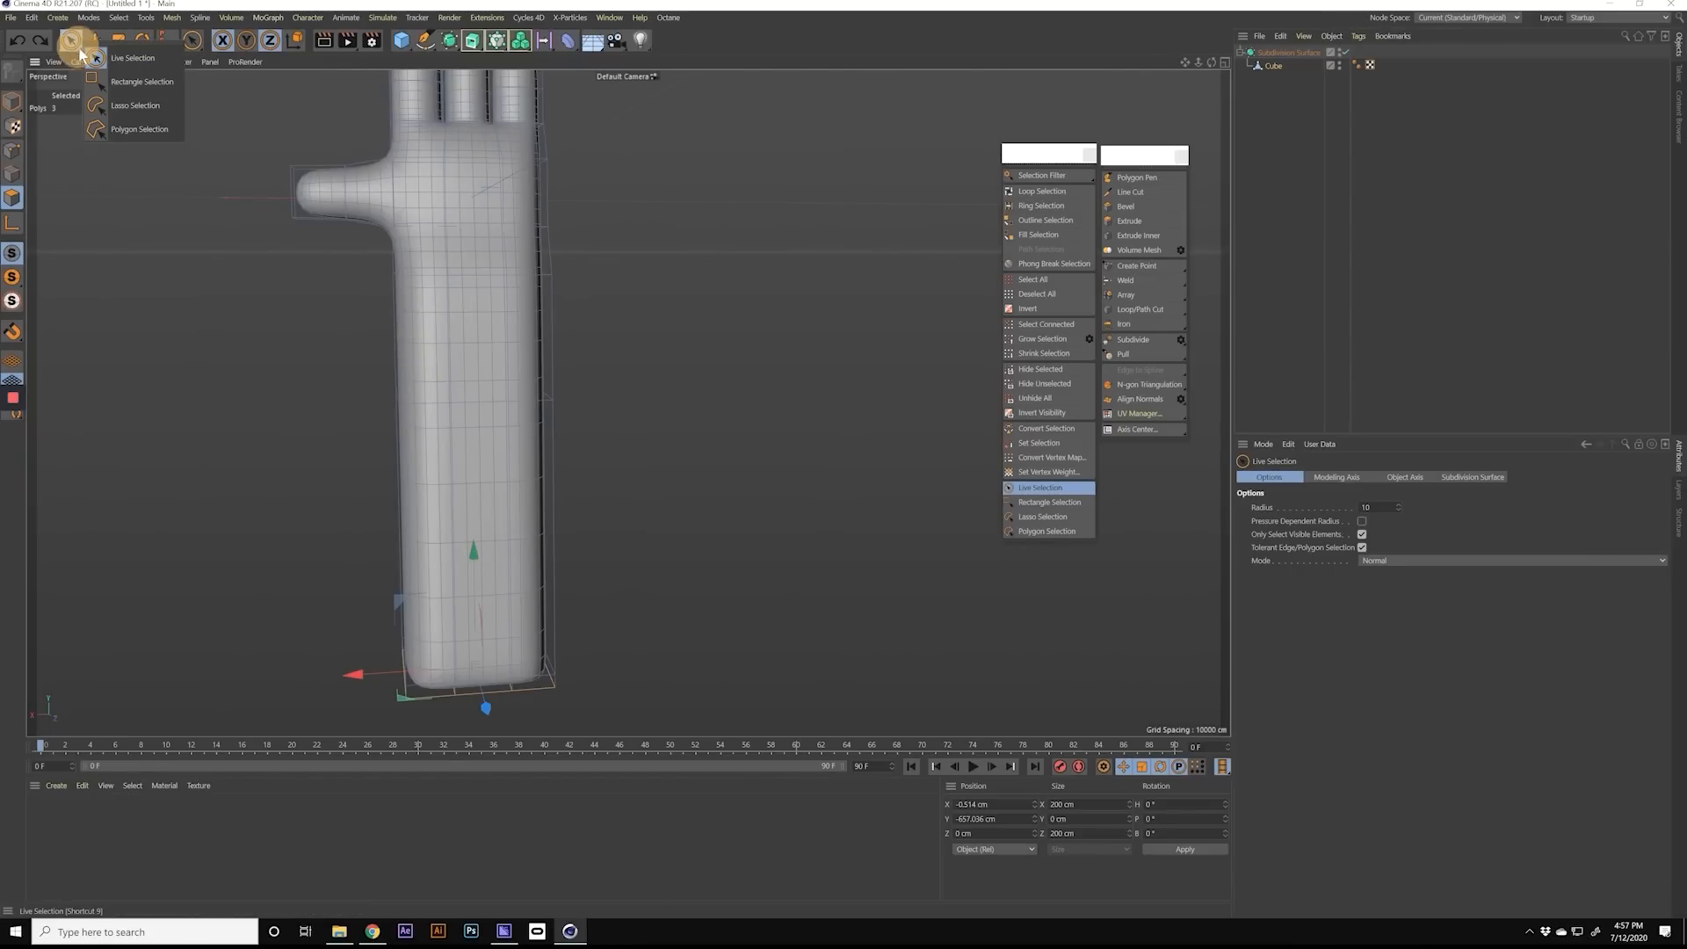
{"action": "left_click", "coordinate": [113, 81]}
{"action": "left_click", "coordinate": [12, 155]}
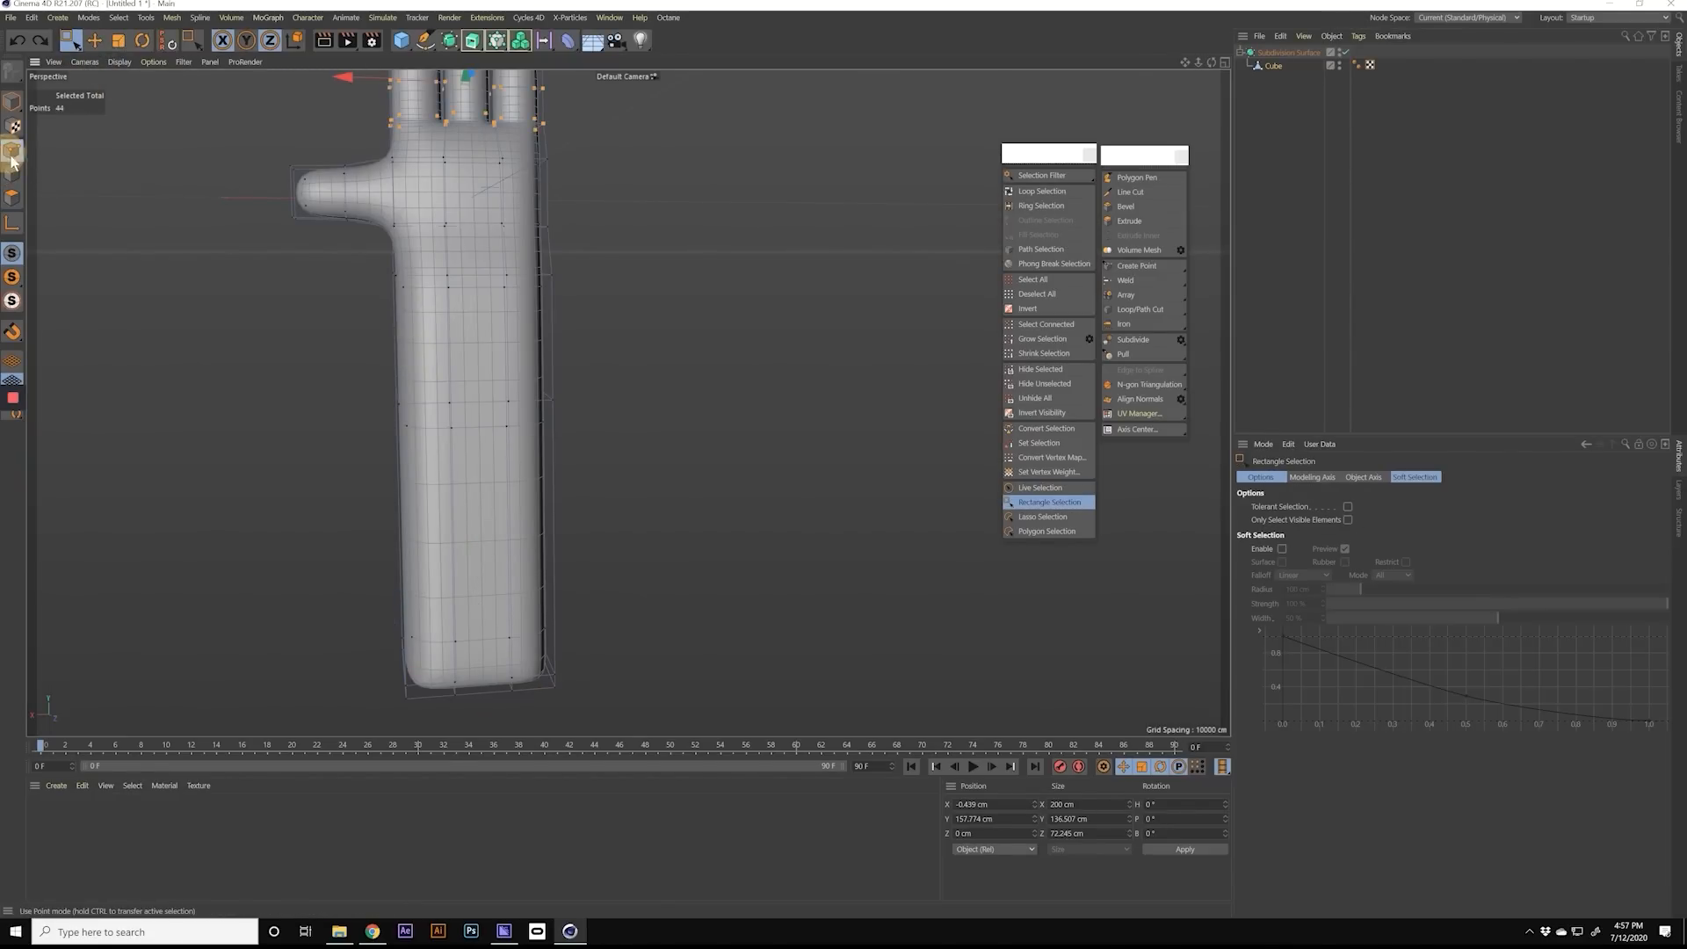
{"action": "left_click_drag", "start_coordinate": [341, 250], "coordinate": [639, 735]}
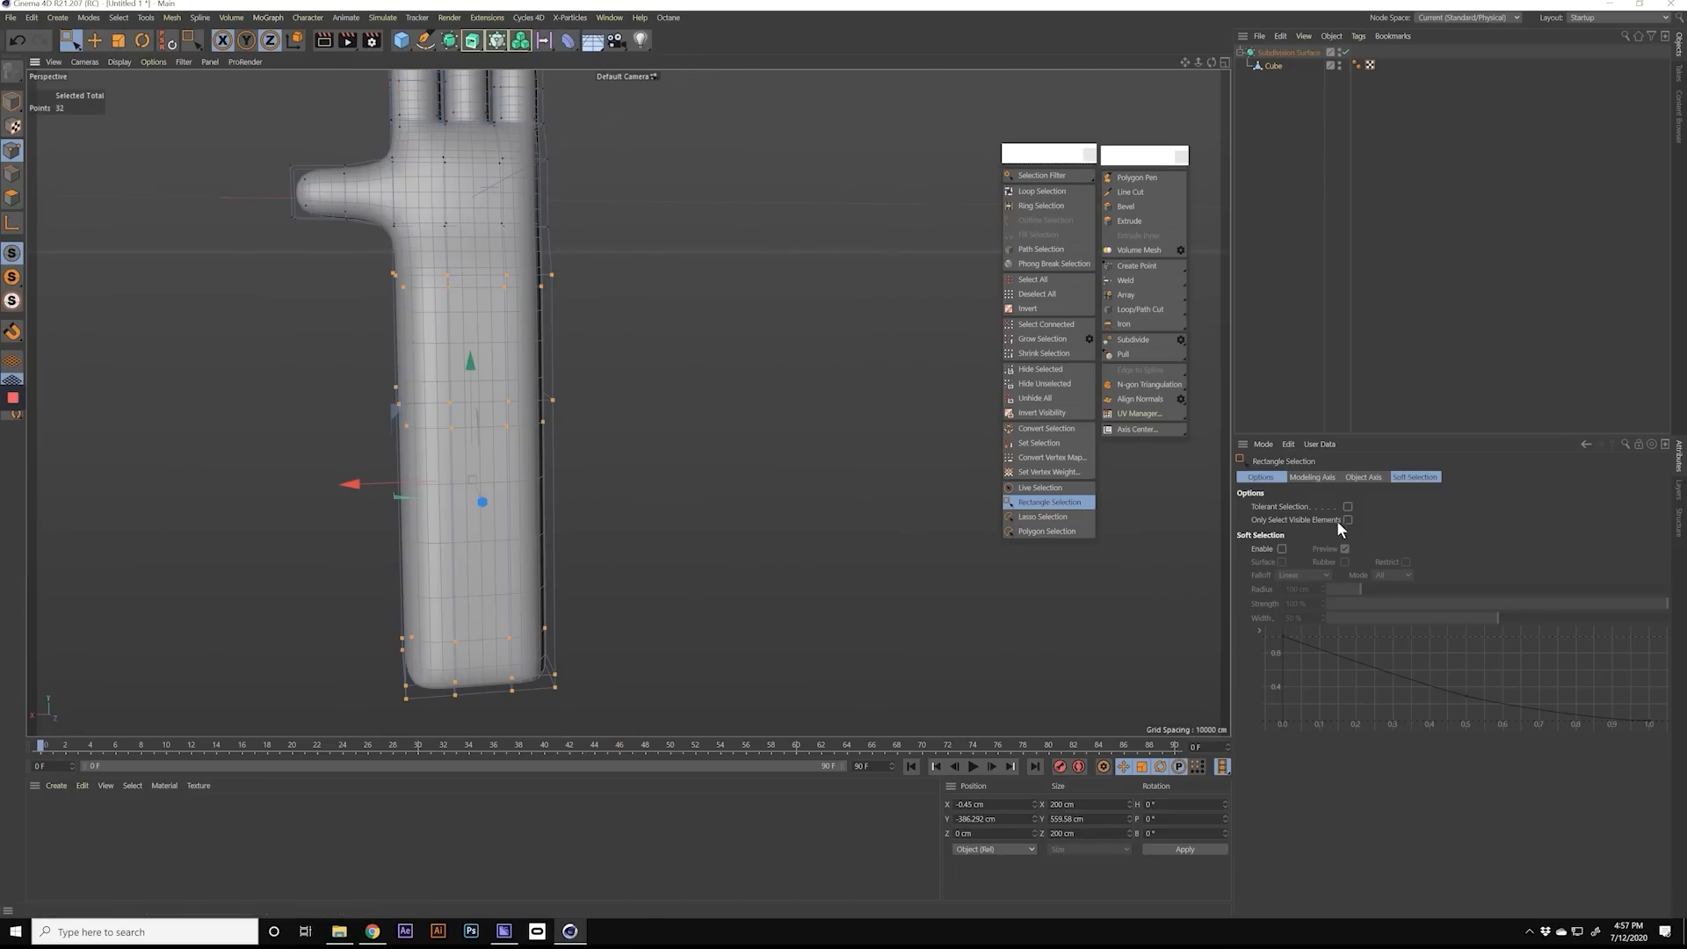
{"action": "mouse_move", "coordinate": [472, 361]}
{"action": "left_mouse_down", "text": "alt"}
{"action": "mouse_move", "coordinate": [885, 324]}
{"action": "mouse_move", "coordinate": [863, 310]}
{"action": "mouse_move", "coordinate": [493, 365]}
{"action": "left_mouse_up", "text": "alt"}
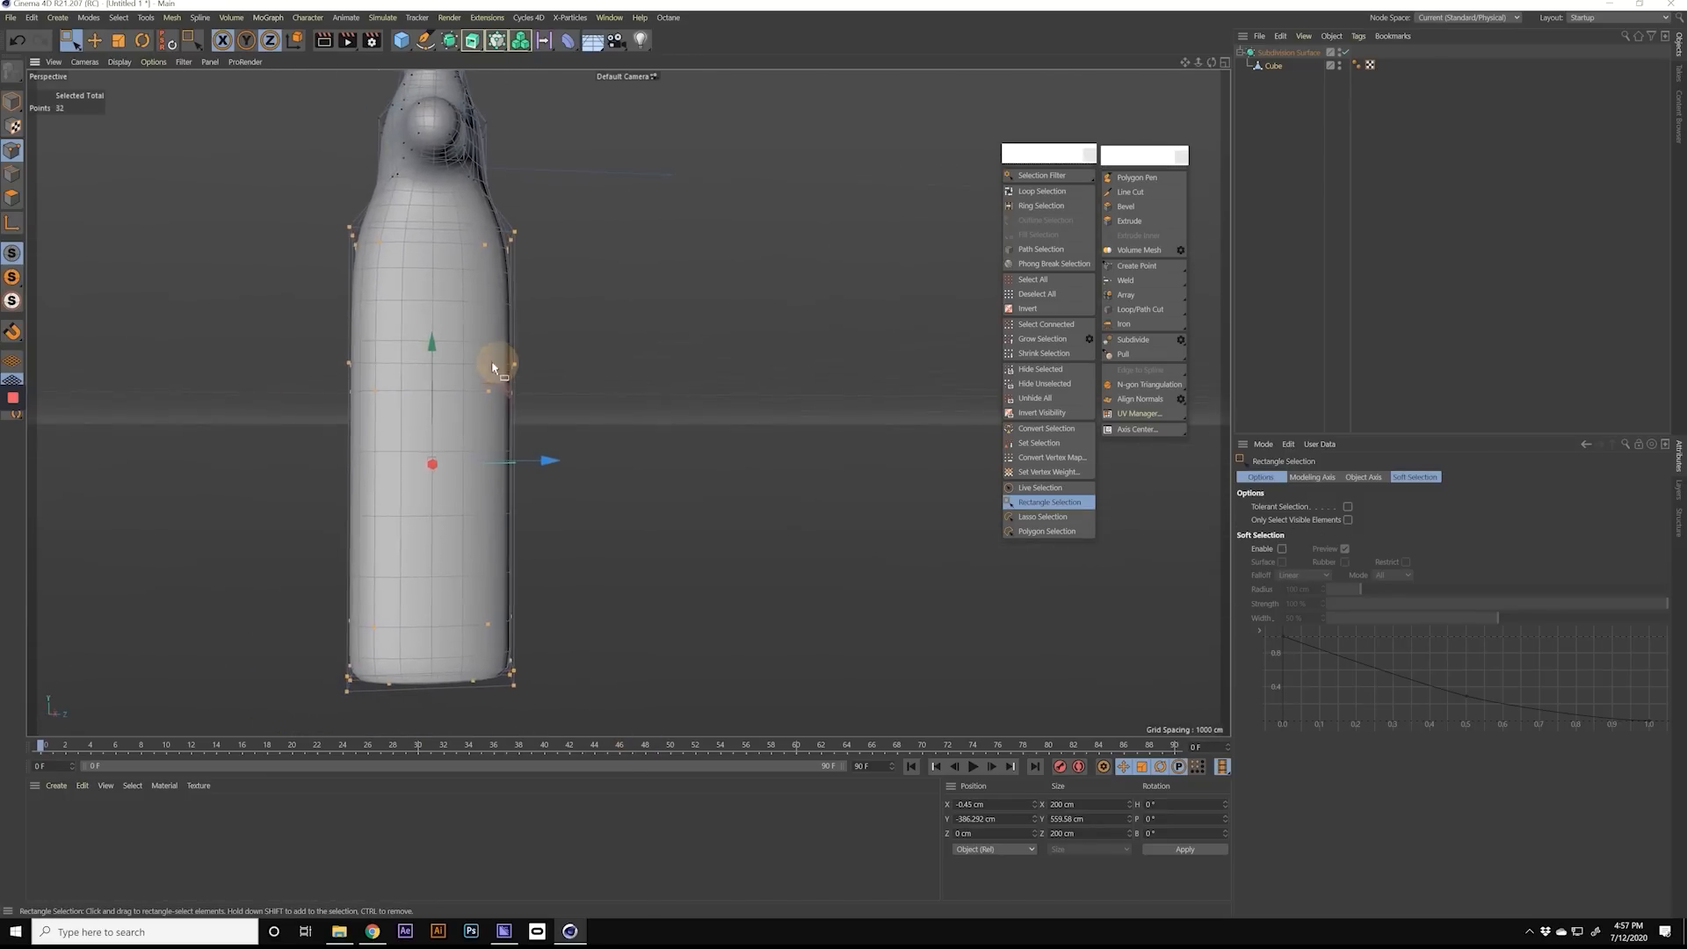
{"action": "key", "text": "t"}
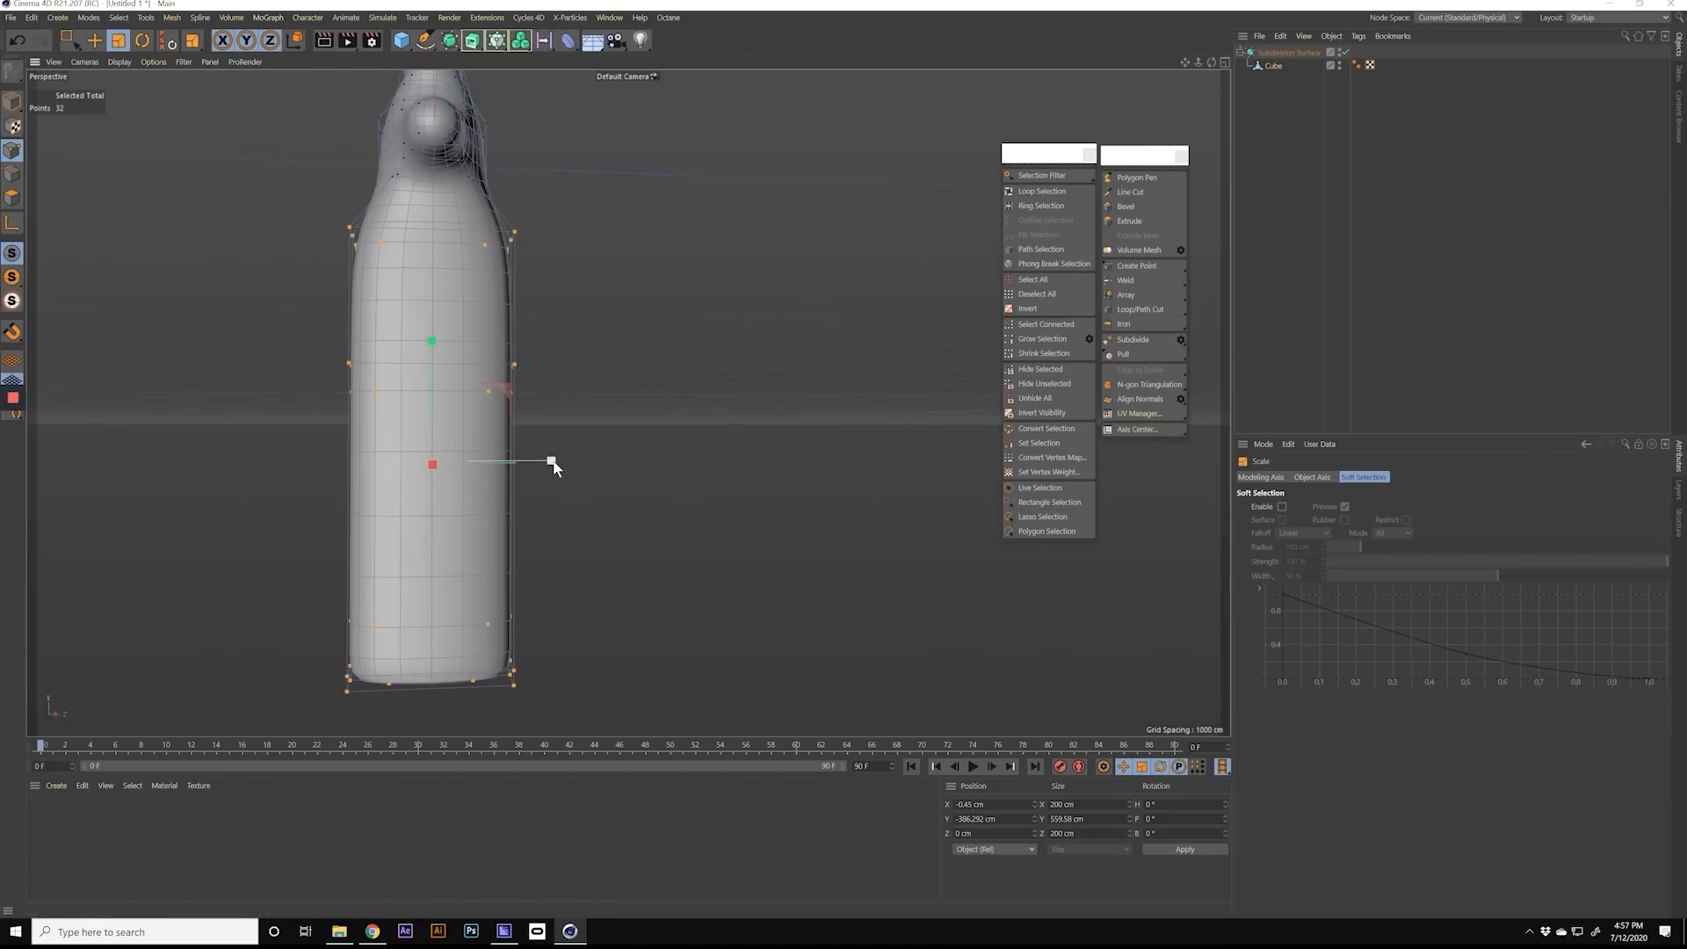
{"action": "left_click_drag", "start_coordinate": [552, 461], "coordinate": [531, 461]}
{"action": "left_click_drag", "start_coordinate": [539, 453], "coordinate": [317, 455], "text": "alt"}
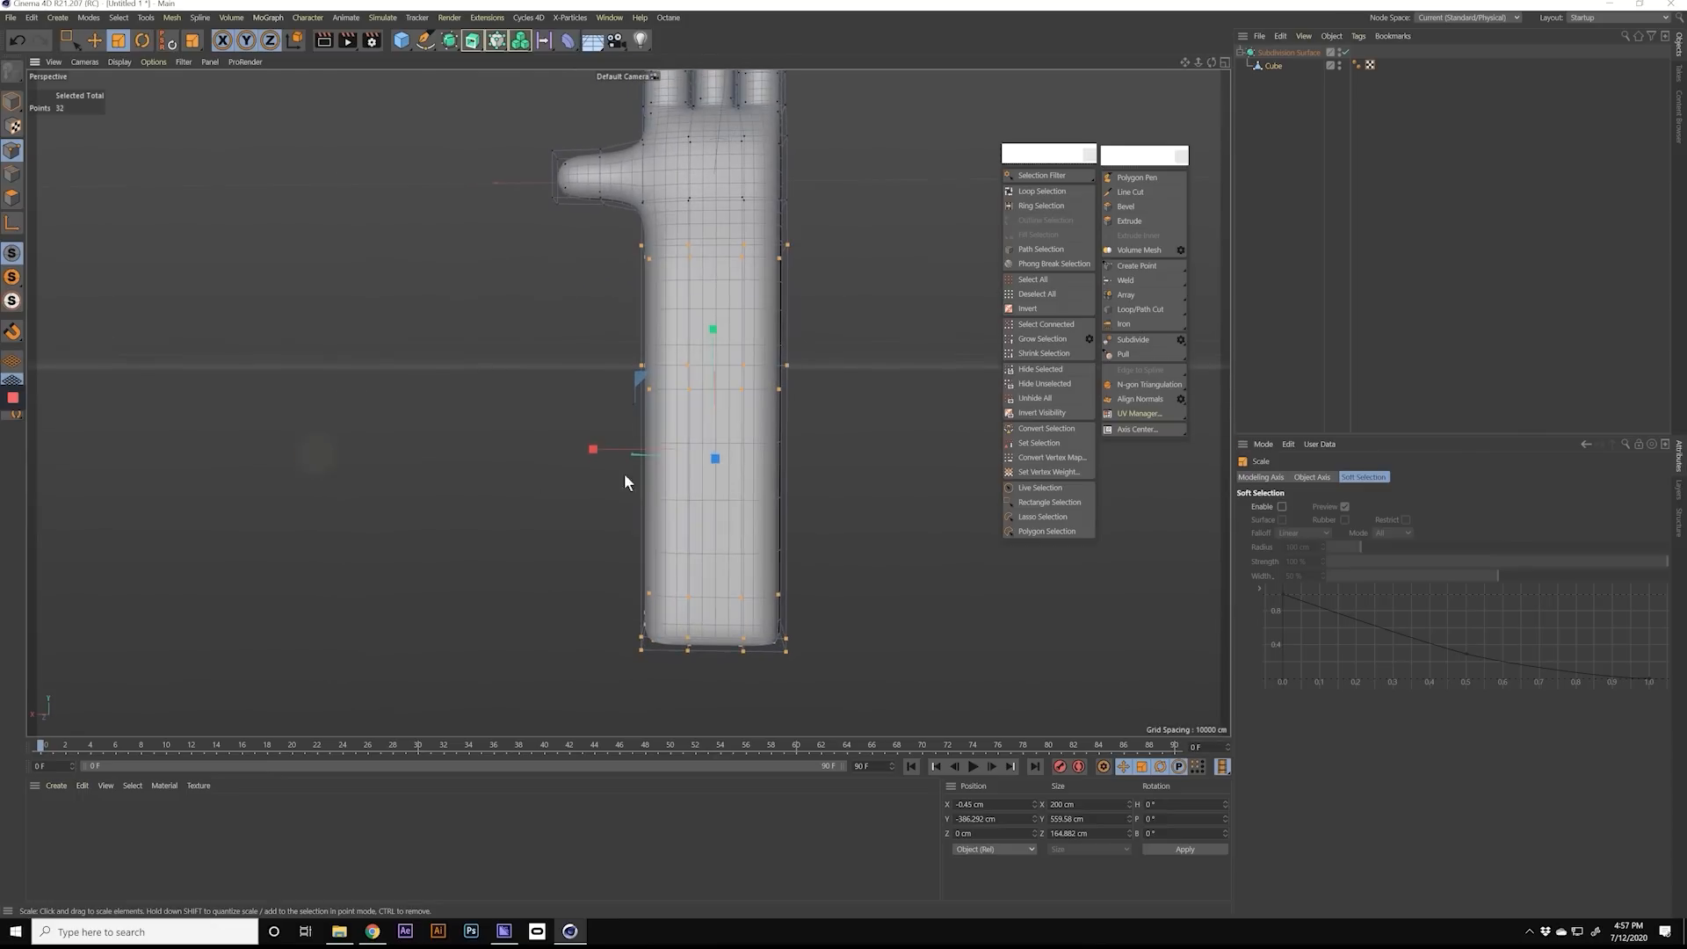
{"action": "left_click_drag", "start_coordinate": [598, 453], "coordinate": [590, 452]}
{"action": "middle_click_drag", "start_coordinate": [695, 311], "coordinate": [677, 459], "text": "alt"}
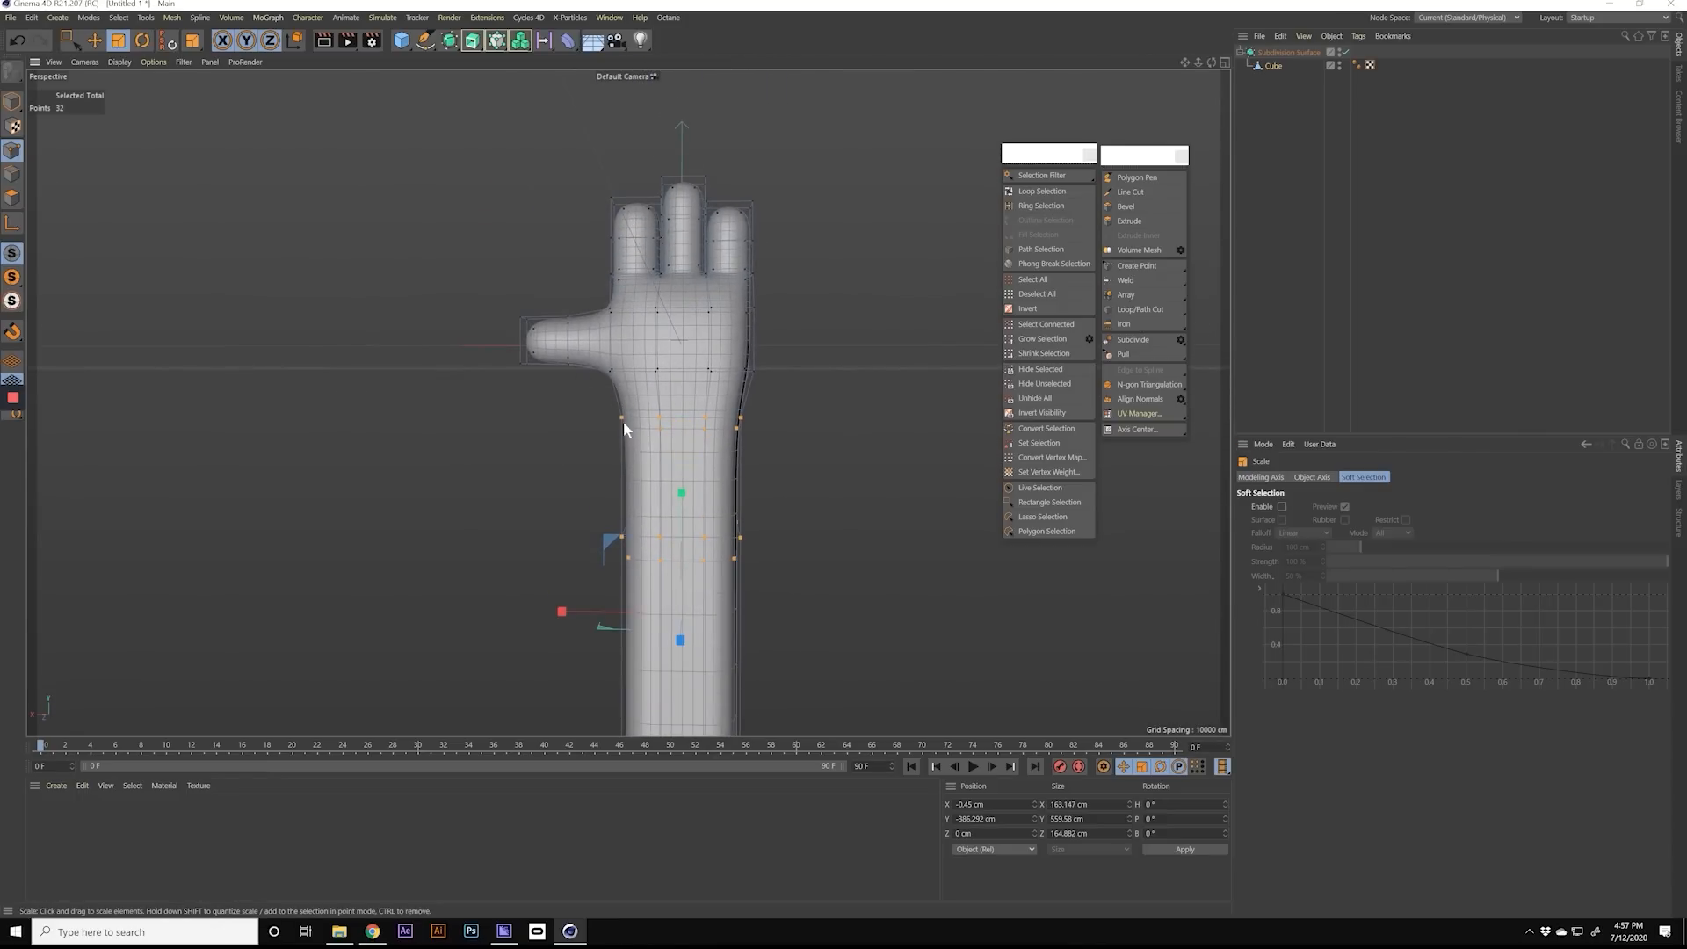
Step: Narrow the selected forearm points further to about 151 cm along X and 139 cm along Z
{"action": "left_click_drag", "start_coordinate": [742, 348], "coordinate": [676, 552], "text": "alt"}
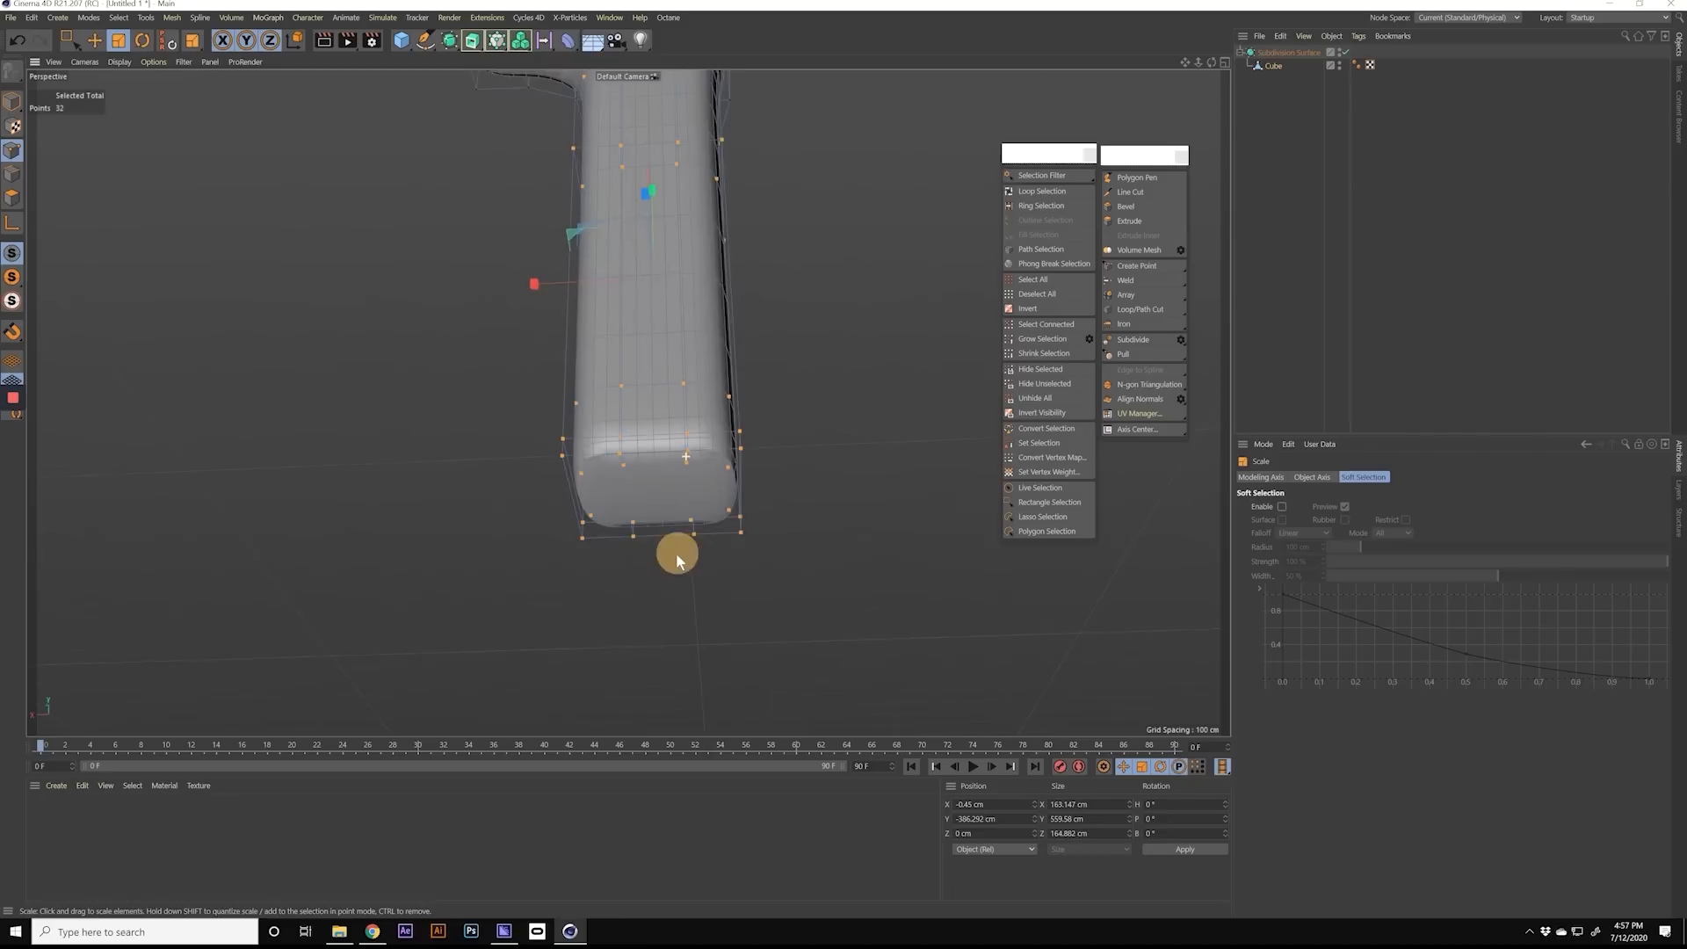
{"action": "middle_click_drag", "start_coordinate": [676, 414], "coordinate": [670, 606], "text": "alt"}
{"action": "left_click_drag", "start_coordinate": [673, 560], "coordinate": [671, 471], "text": "alt"}
{"action": "middle_click_drag", "start_coordinate": [675, 273], "coordinate": [663, 439], "text": "alt"}
{"action": "left_click_drag", "start_coordinate": [663, 440], "coordinate": [453, 445], "text": "alt"}
{"action": "left_click_drag", "start_coordinate": [631, 612], "coordinate": [656, 610]}
{"action": "left_click_drag", "start_coordinate": [620, 426], "coordinate": [637, 458], "text": "alt"}
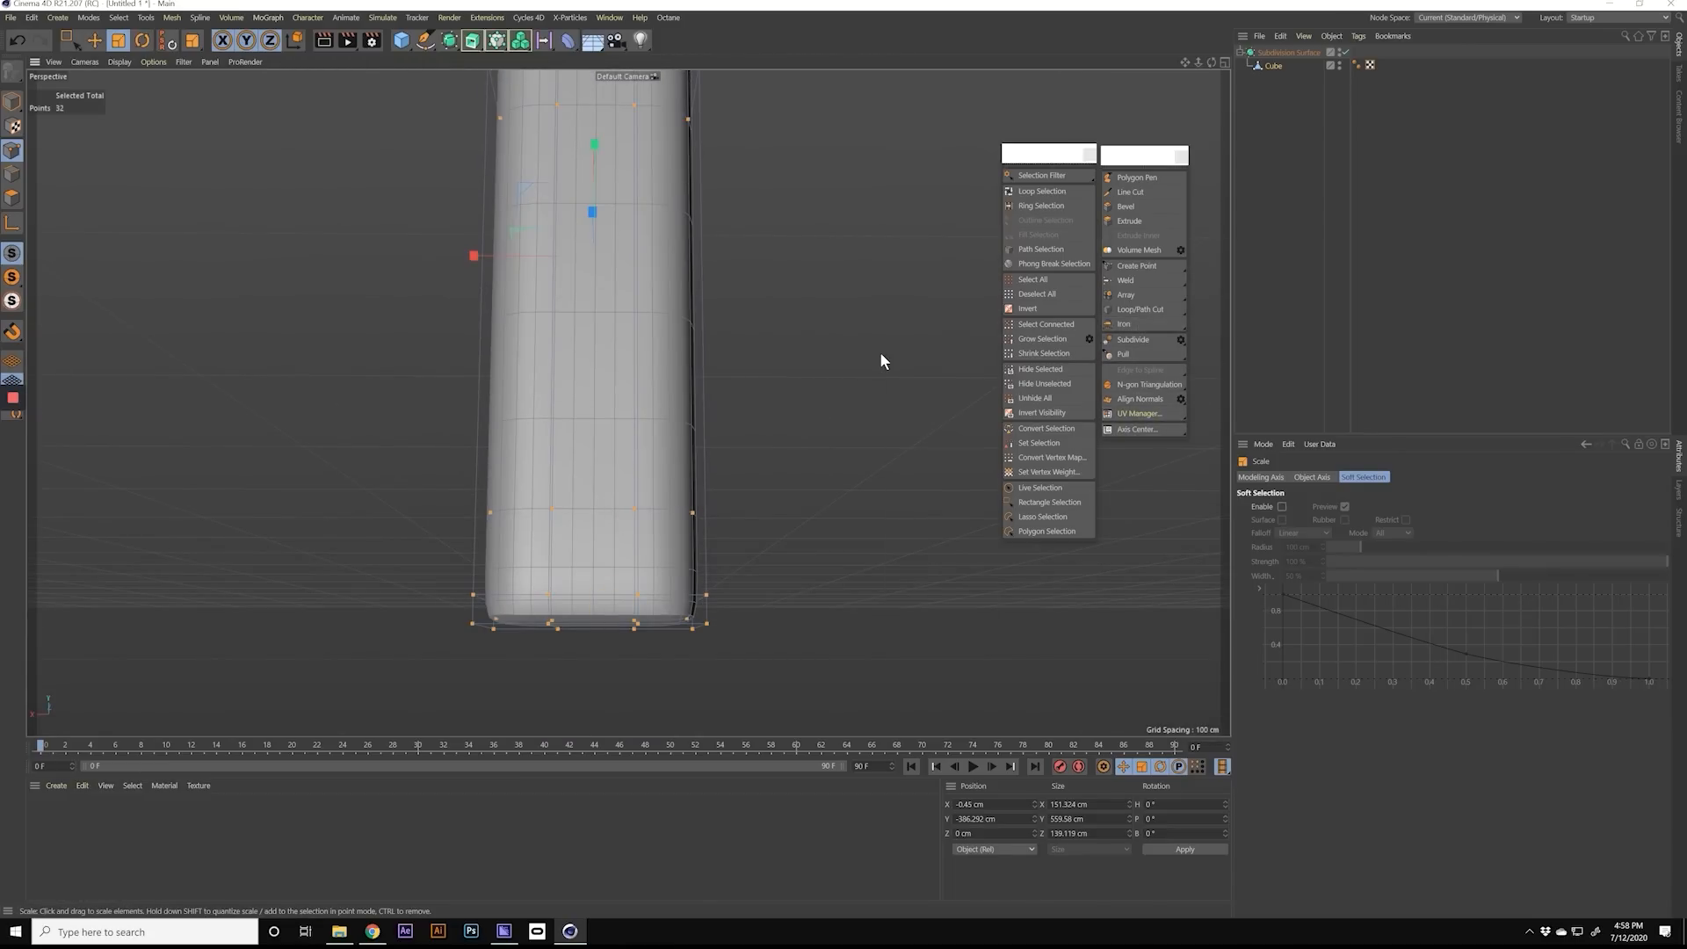
Step: Smooth the selected forearm points with the Iron tool at 19 %
{"action": "key", "text": "m"}
{"action": "key", "text": "g"}
{"action": "left_click_drag", "start_coordinate": [564, 367], "coordinate": [600, 327], "text": "alt"}
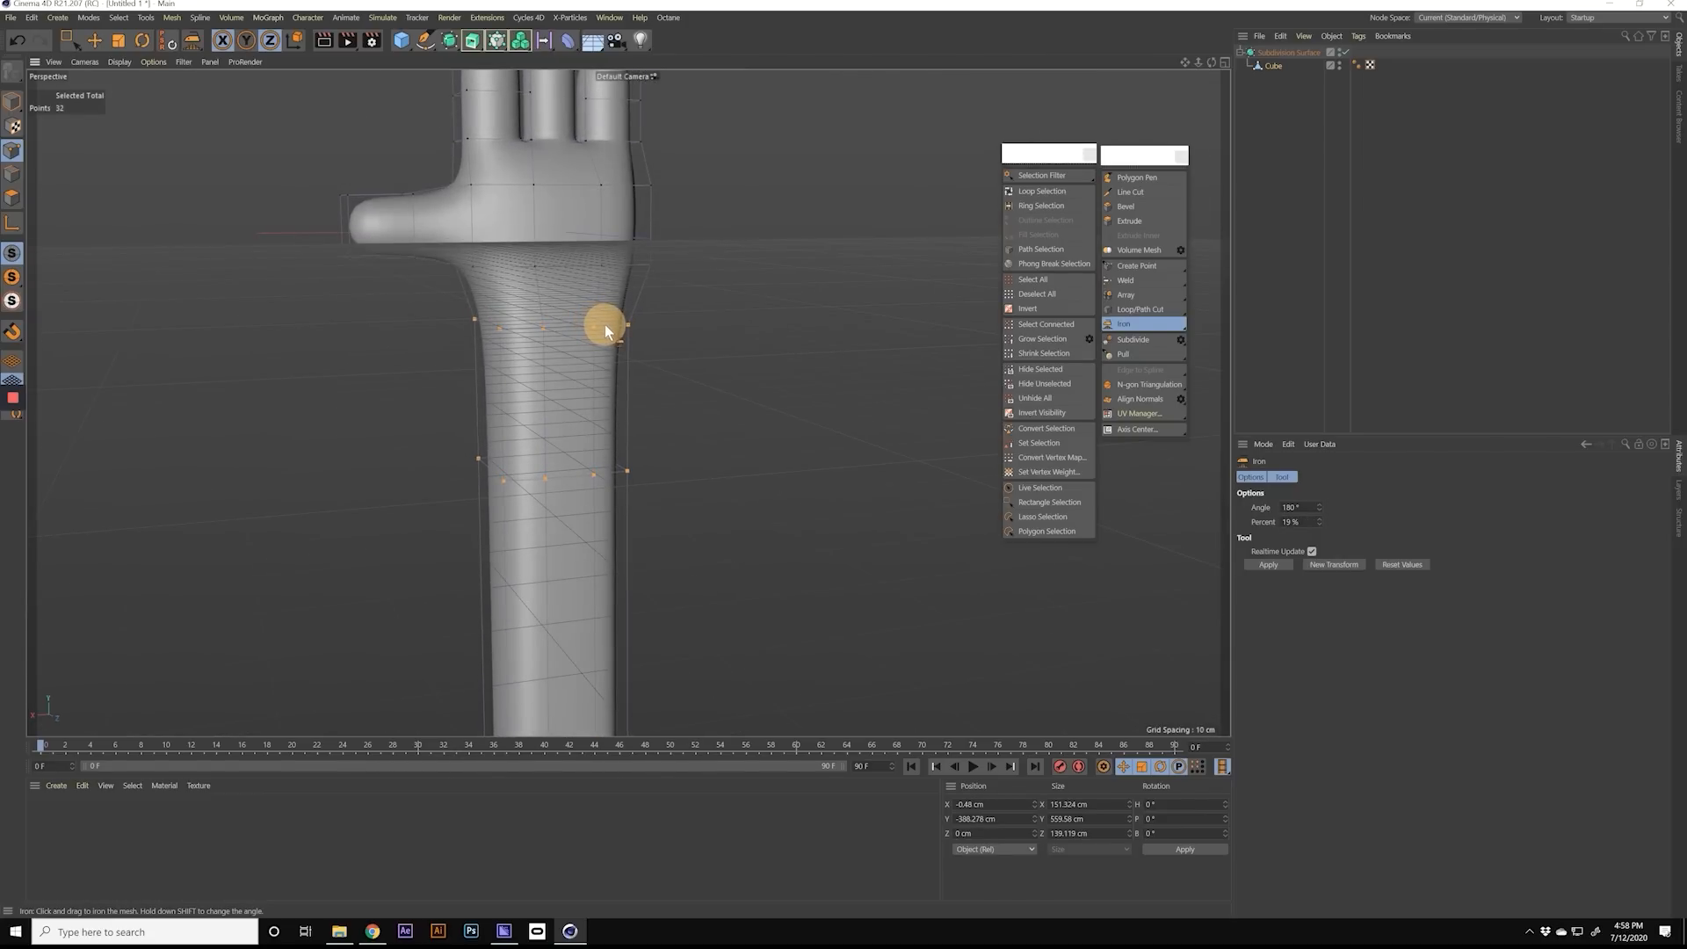
Step: Try smoothing the selected forearm points more strongly with the Iron tool, at about 37 %
{"action": "left_click_drag", "start_coordinate": [1319, 519], "coordinate": [1322, 513]}
{"action": "left_click_drag", "start_coordinate": [539, 420], "coordinate": [1208, 299], "text": "alt"}
{"action": "left_click_drag", "start_coordinate": [1320, 519], "coordinate": [1314, 492]}
{"action": "left_click_drag", "start_coordinate": [707, 457], "coordinate": [634, 502], "text": "alt"}
{"action": "mouse_move", "coordinate": [1320, 522]}
{"action": "left_mouse_down"}
{"action": "mouse_move", "coordinate": [1335, 595]}
{"action": "mouse_move", "coordinate": [1332, 530]}
{"action": "left_mouse_up"}
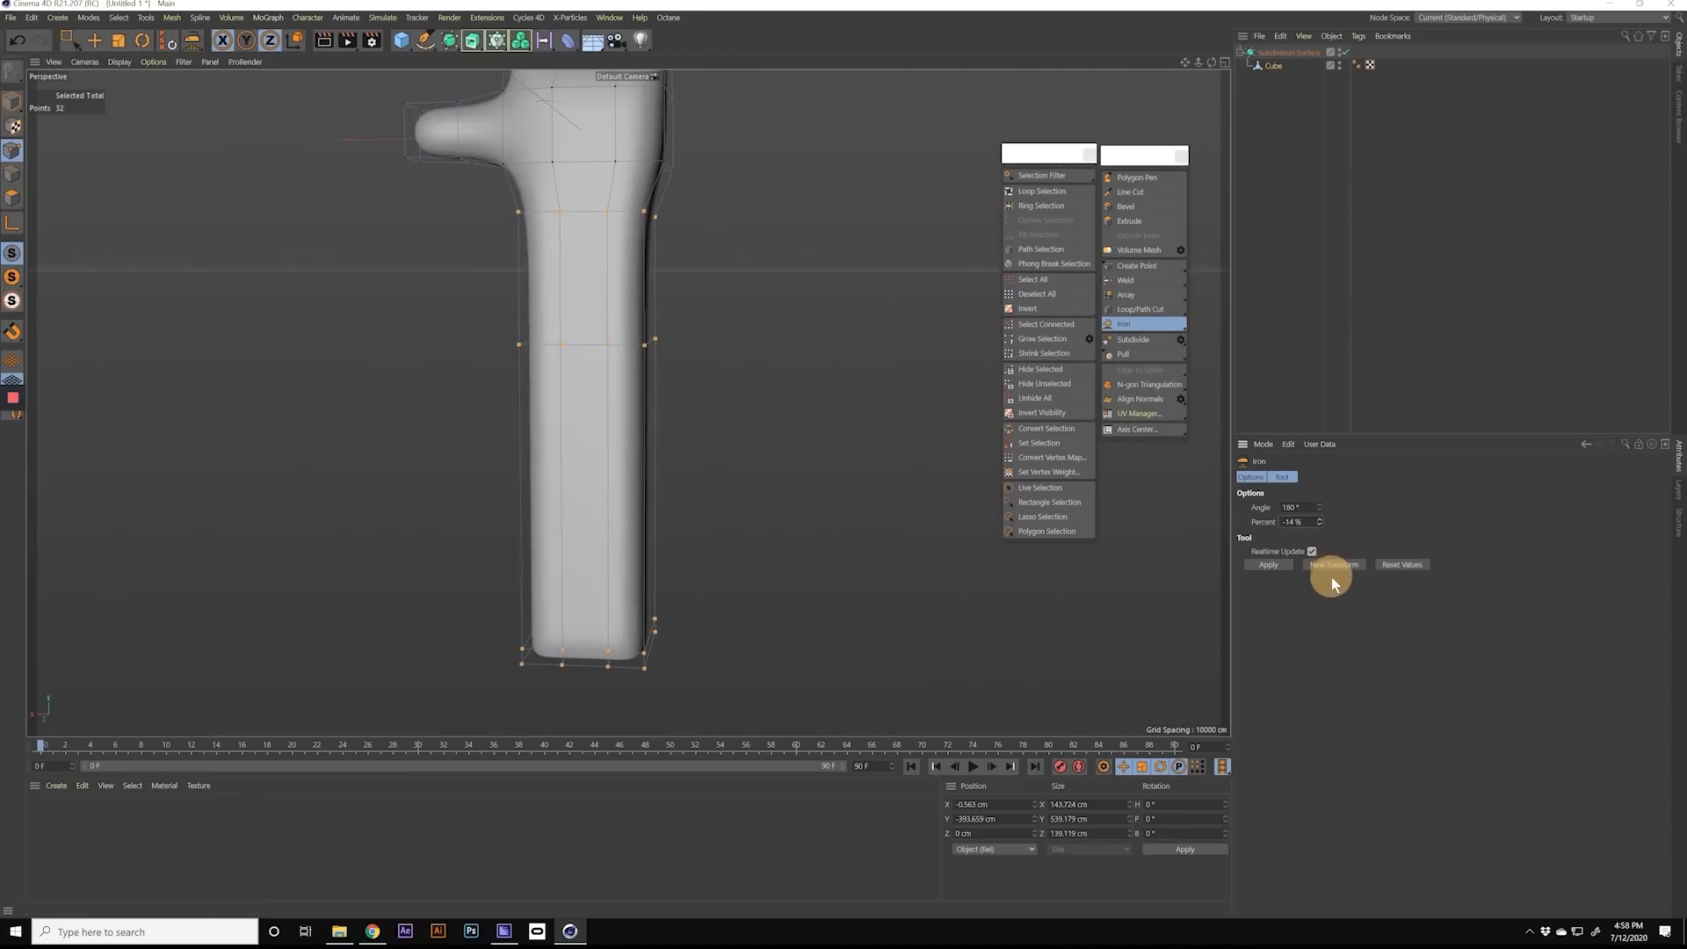
{"action": "mouse_move", "coordinate": [593, 398]}
{"action": "left_mouse_down", "text": "alt"}
{"action": "mouse_move", "coordinate": [463, 381]}
{"action": "mouse_move", "coordinate": [386, 338]}
{"action": "mouse_move", "coordinate": [429, 331]}
{"action": "mouse_move", "coordinate": [587, 385]}
{"action": "left_mouse_up", "text": "alt"}
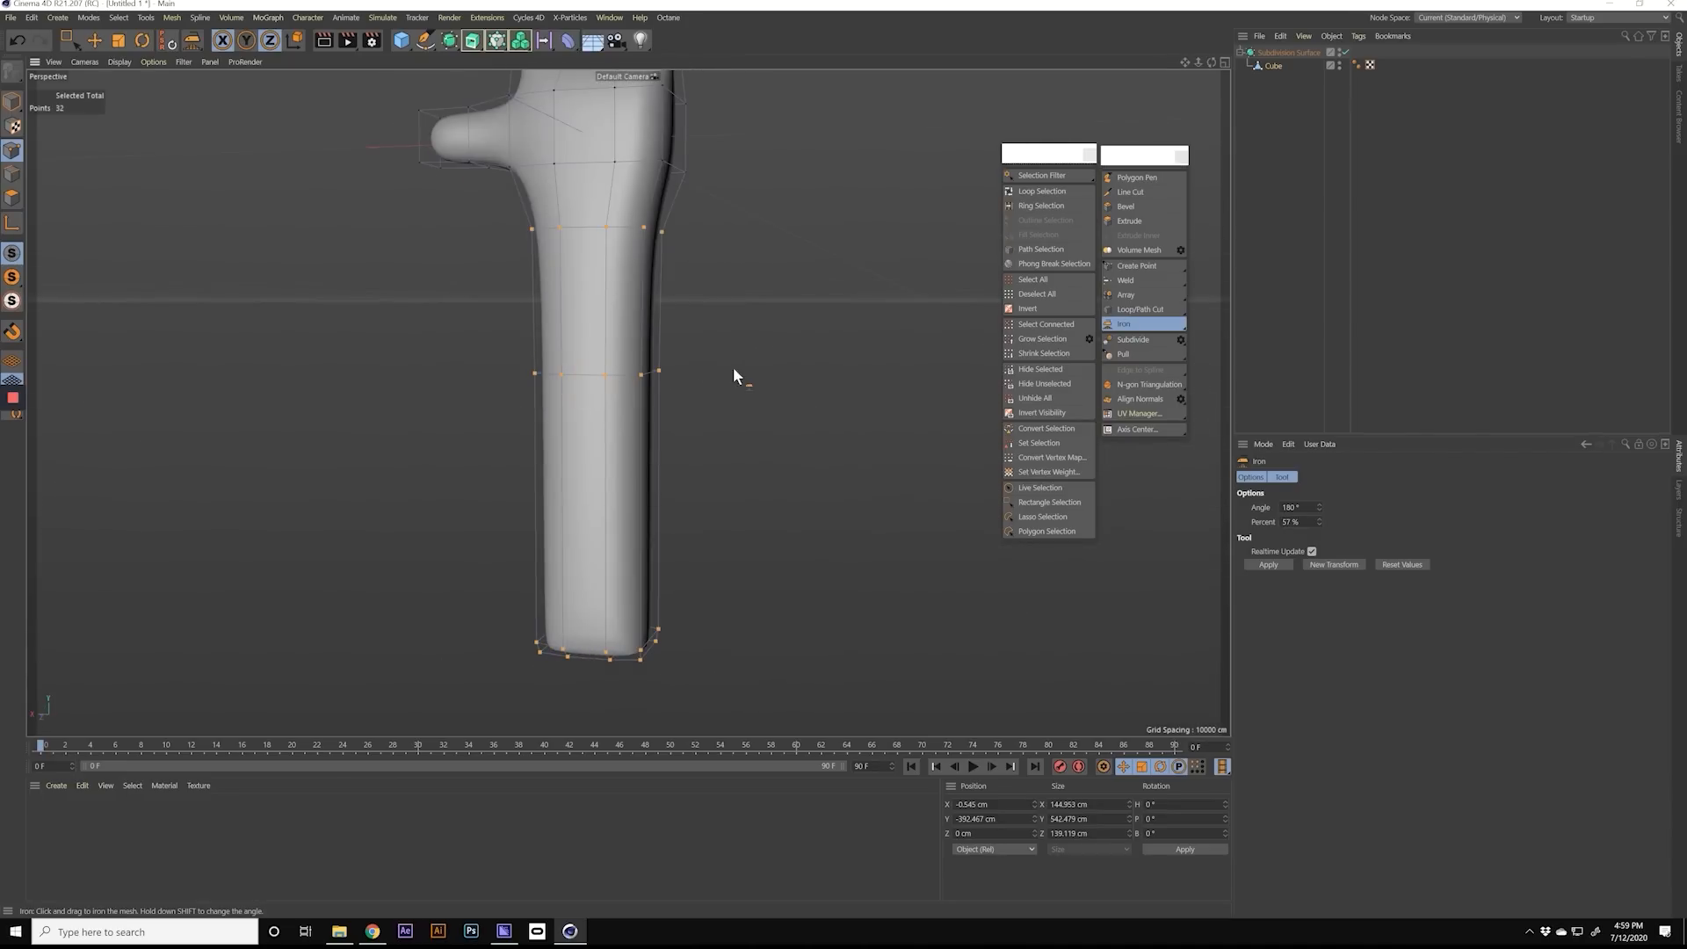
Step: Undo the smoothing and scaling of the forearm points and select all points below the hand again, including hidden ones
{"action": "left_click_drag", "start_coordinate": [1319, 522], "coordinate": [1324, 550]}
{"action": "left_click_drag", "start_coordinate": [808, 468], "coordinate": [830, 467]}
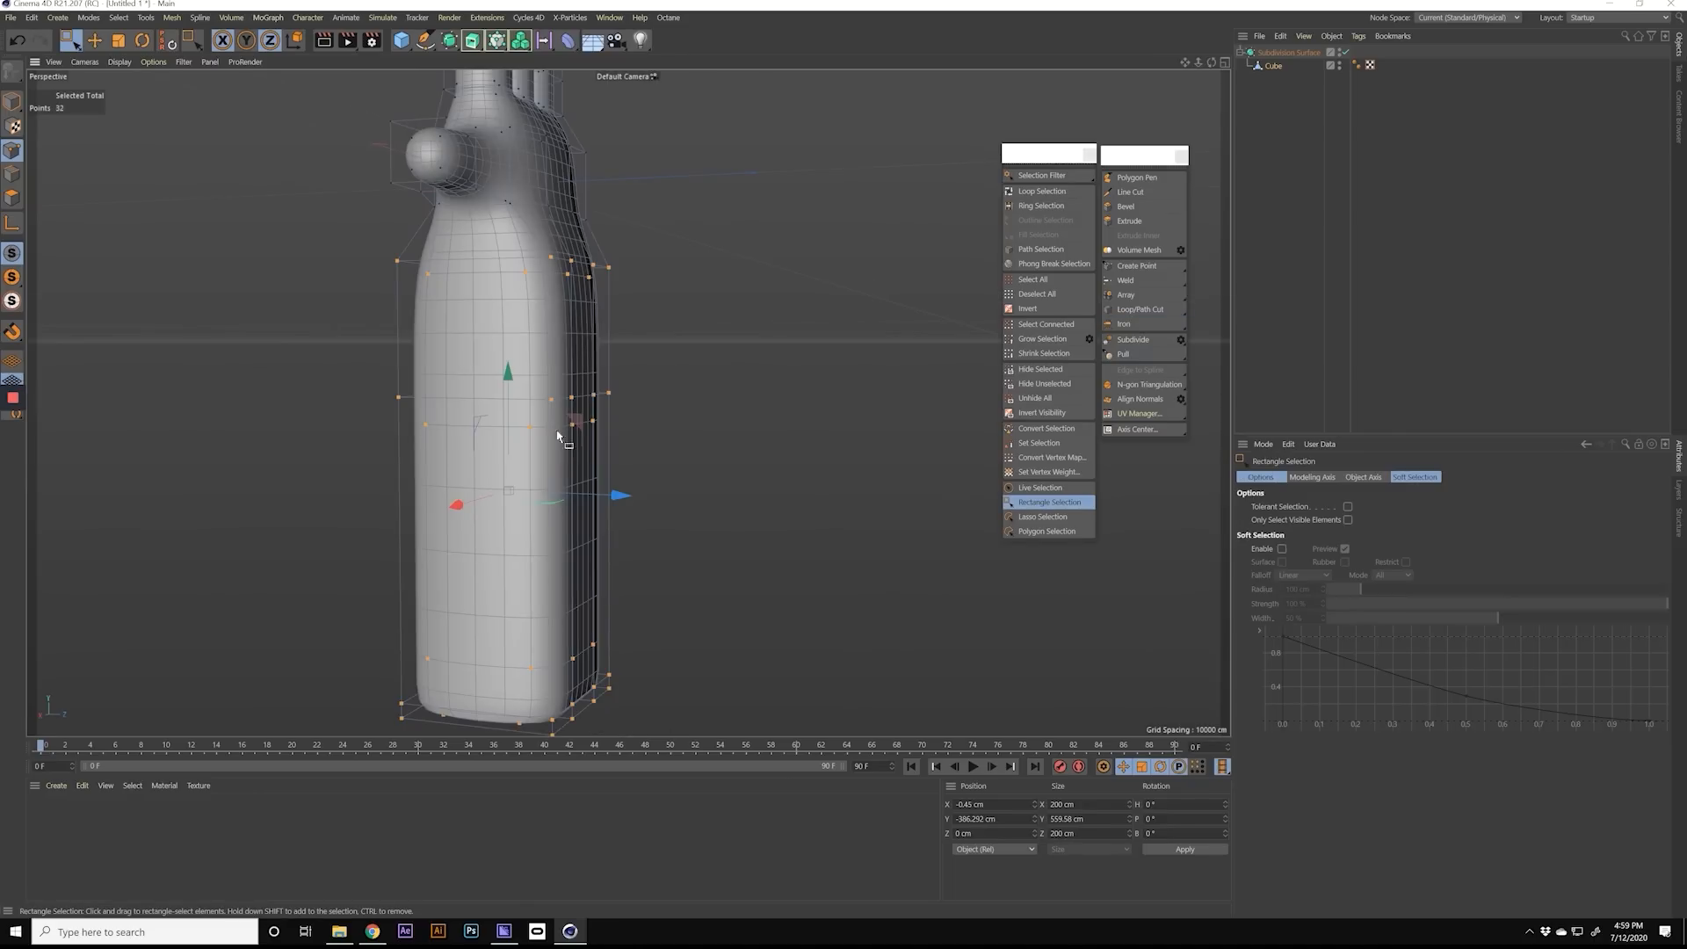
{"action": "left_click_drag", "start_coordinate": [557, 435], "coordinate": [495, 377], "text": "alt"}
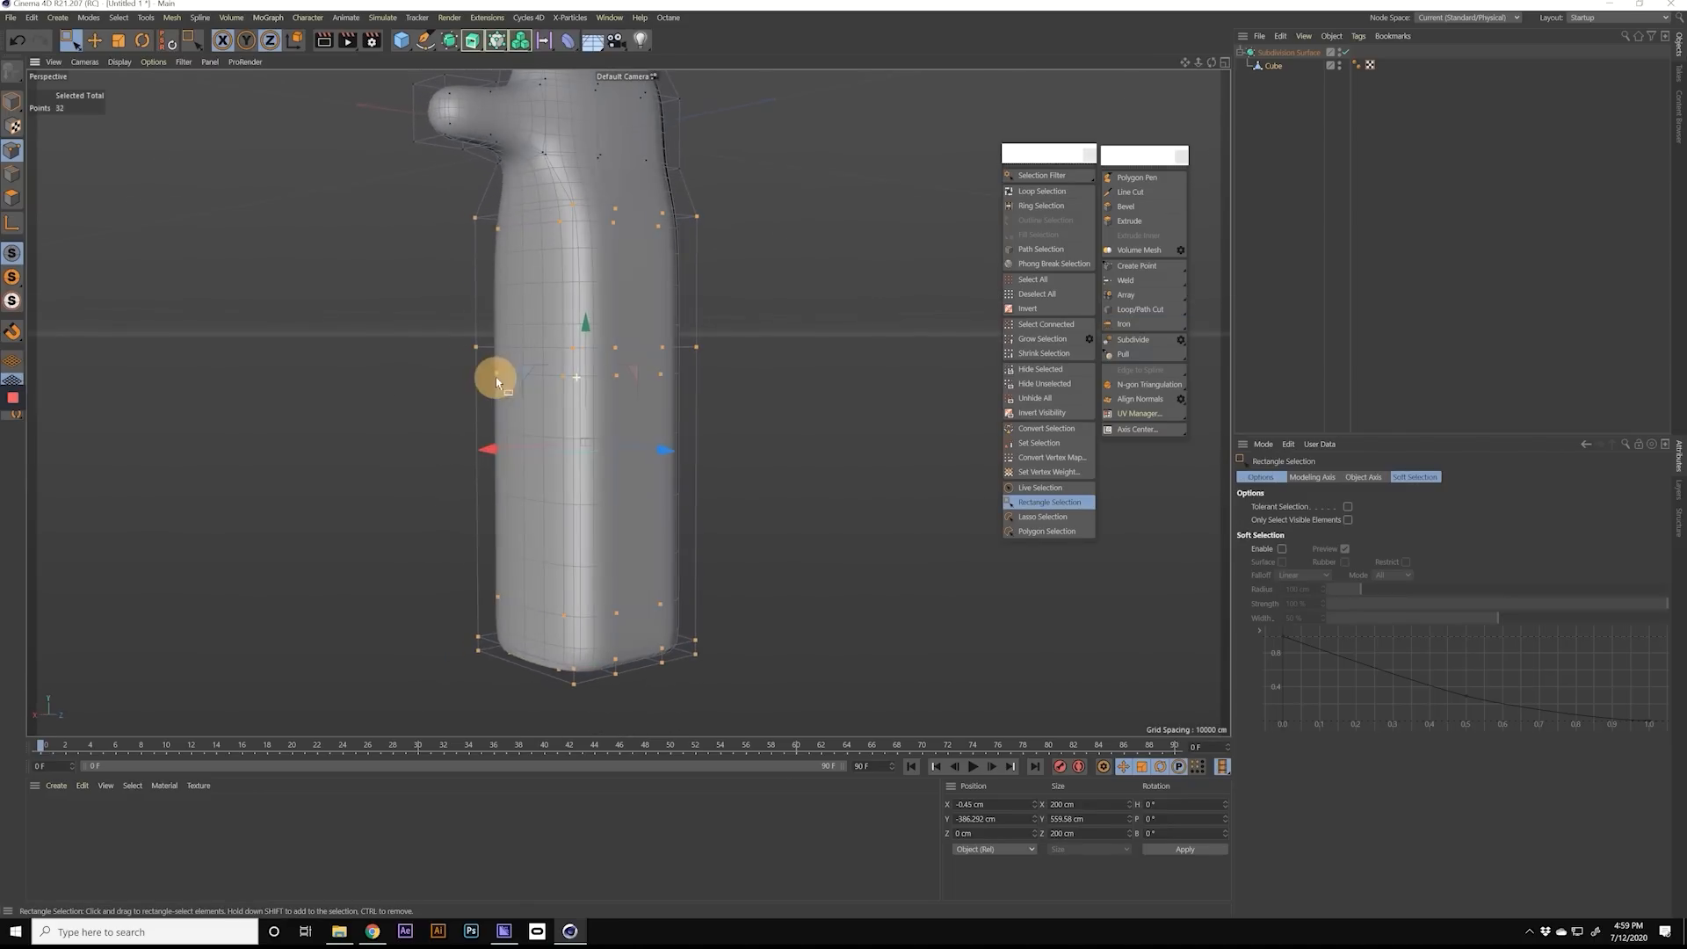
{"action": "left_click", "coordinate": [1143, 326]}
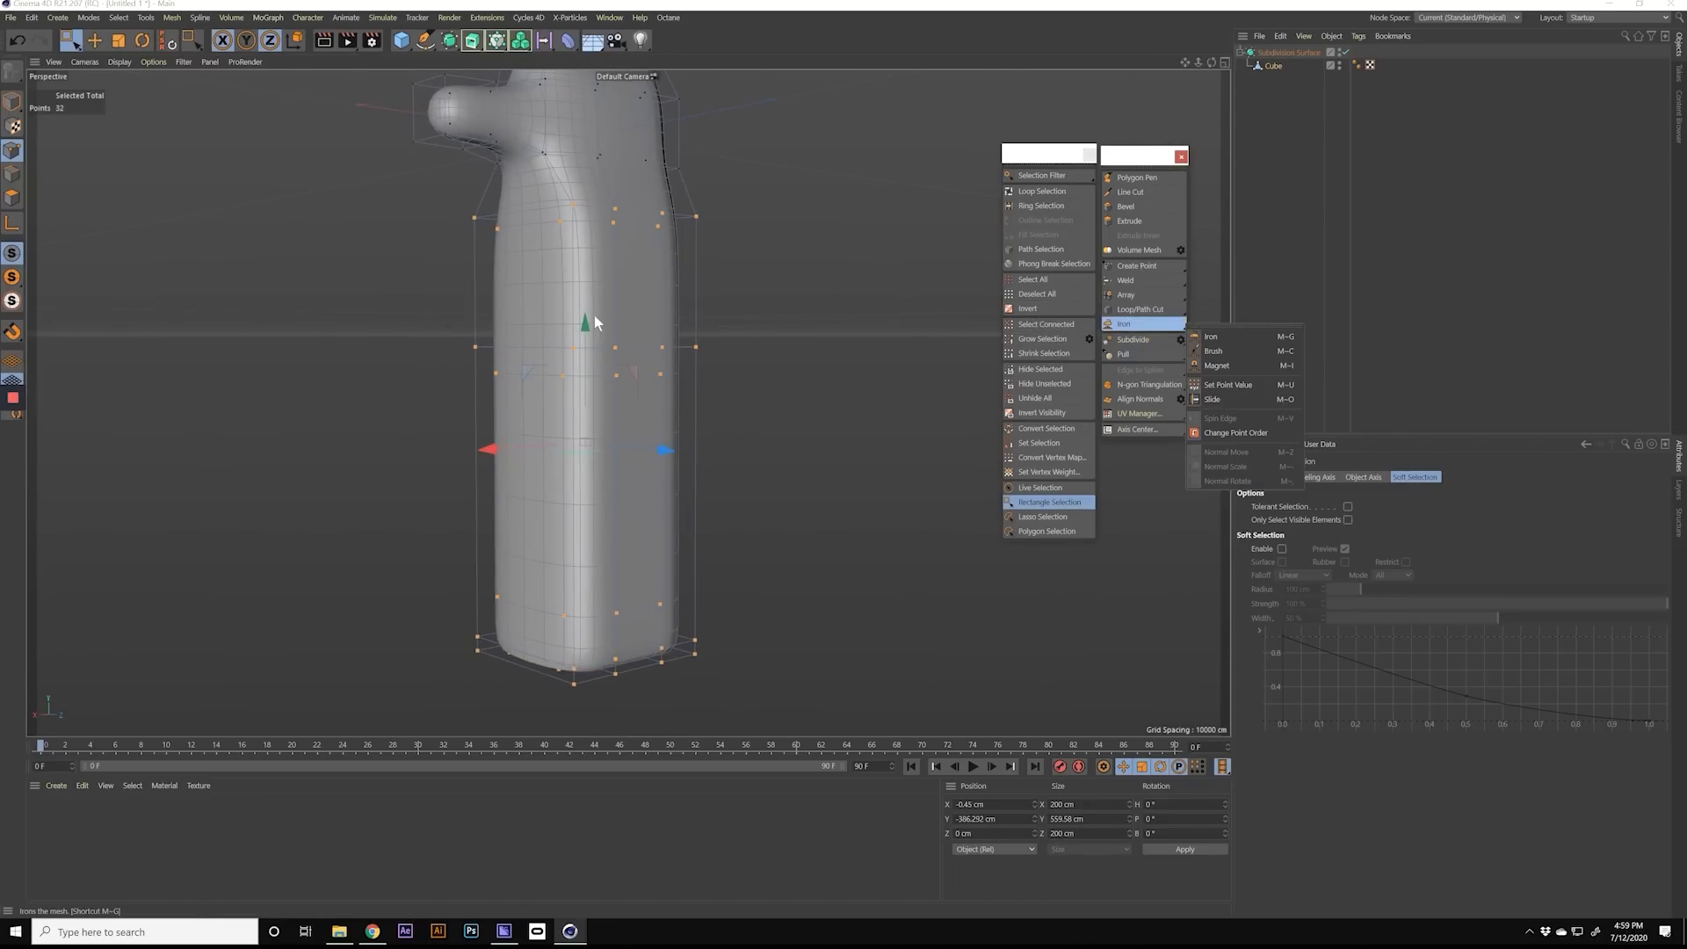
{"action": "left_click", "coordinate": [492, 336]}
{"action": "left_click_drag", "start_coordinate": [514, 341], "coordinate": [747, 400], "text": "alt"}
{"action": "left_click_drag", "start_coordinate": [497, 197], "coordinate": [844, 716]}
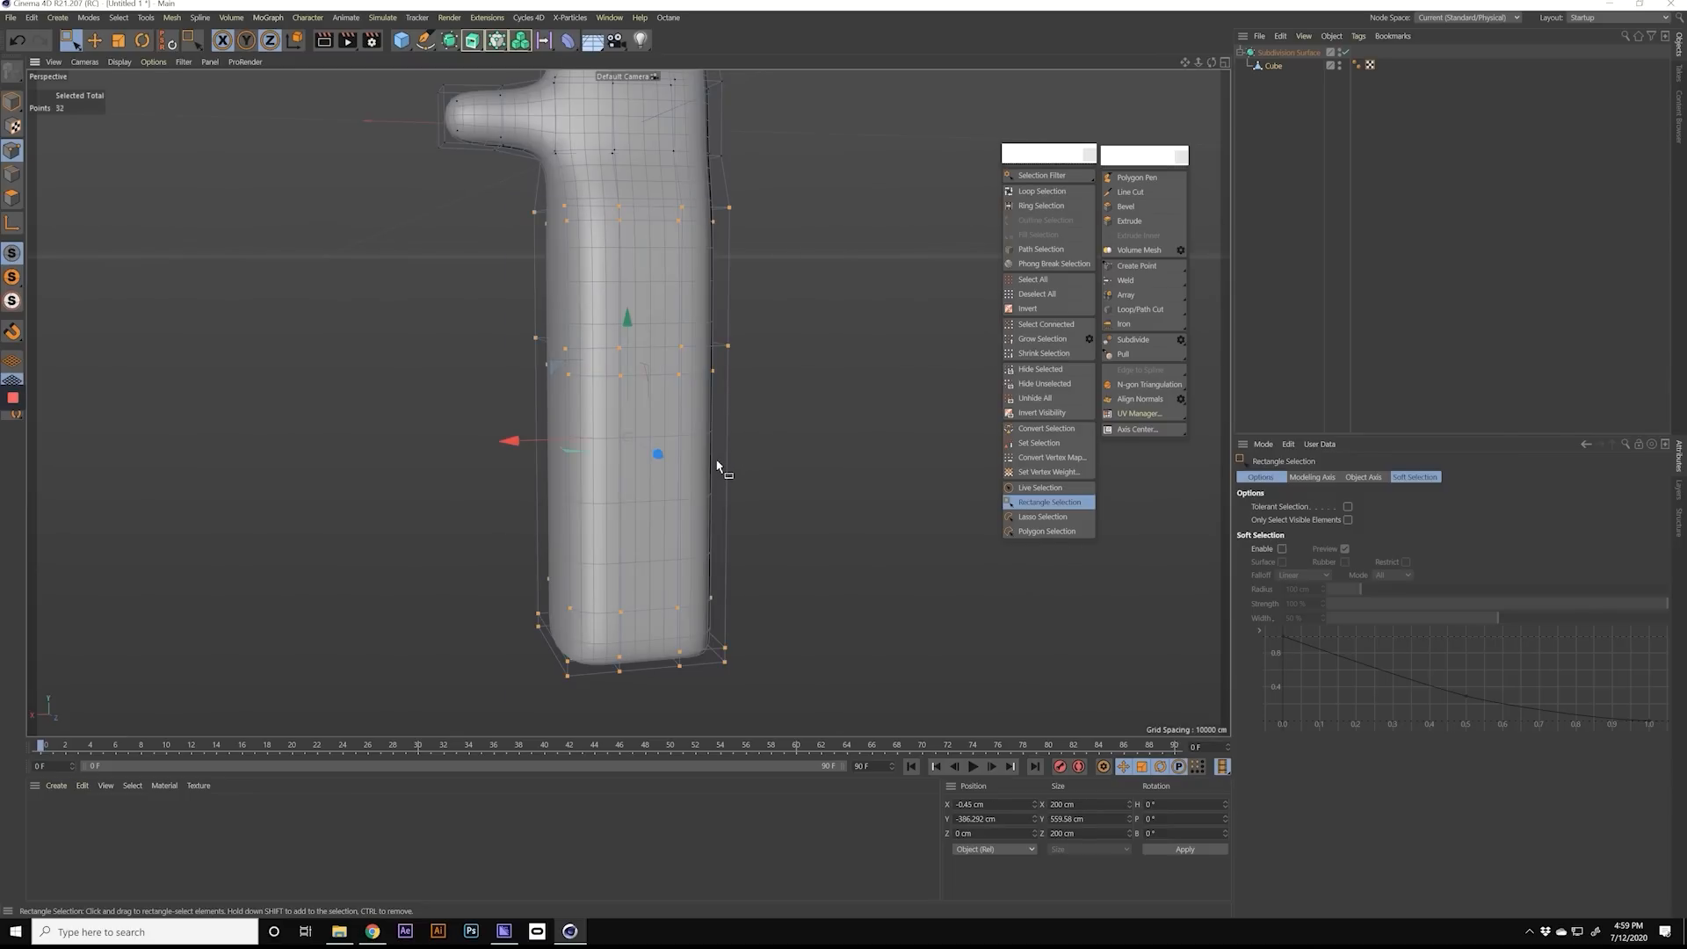
Step: Smooth the selected forearm points with the Iron tool at 50 % and slightly beyond, to about 181 cm along X
{"action": "key", "text": "m"}
{"action": "key", "text": "g"}
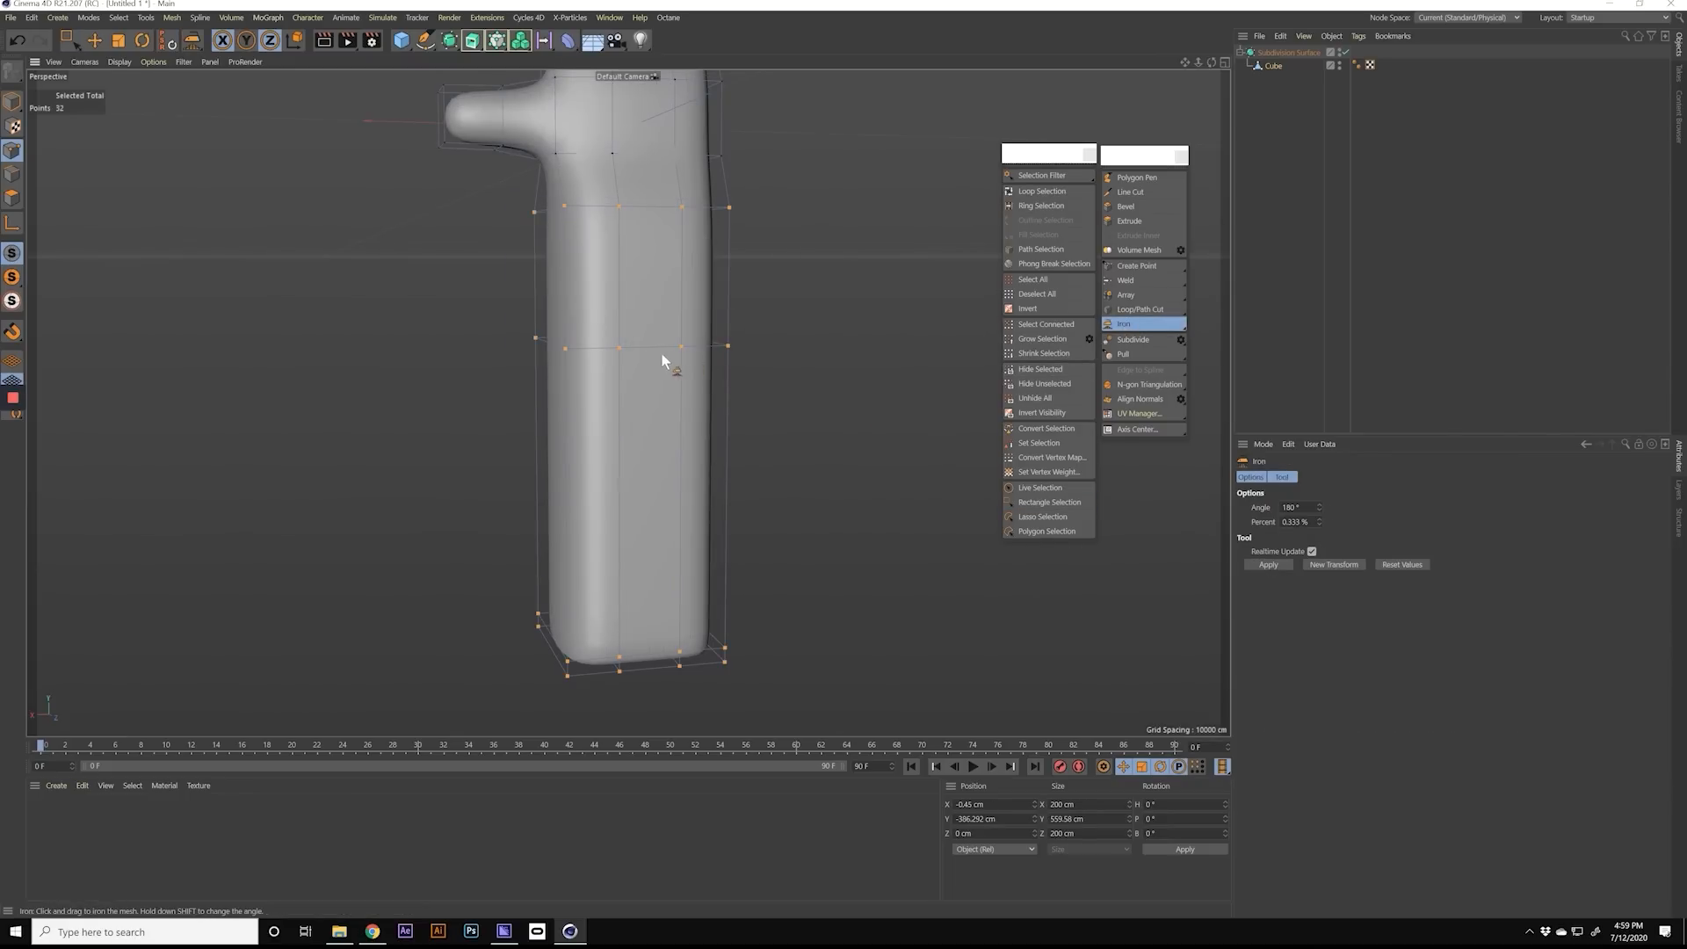
{"action": "left_click_drag", "start_coordinate": [680, 344], "coordinate": [711, 353]}
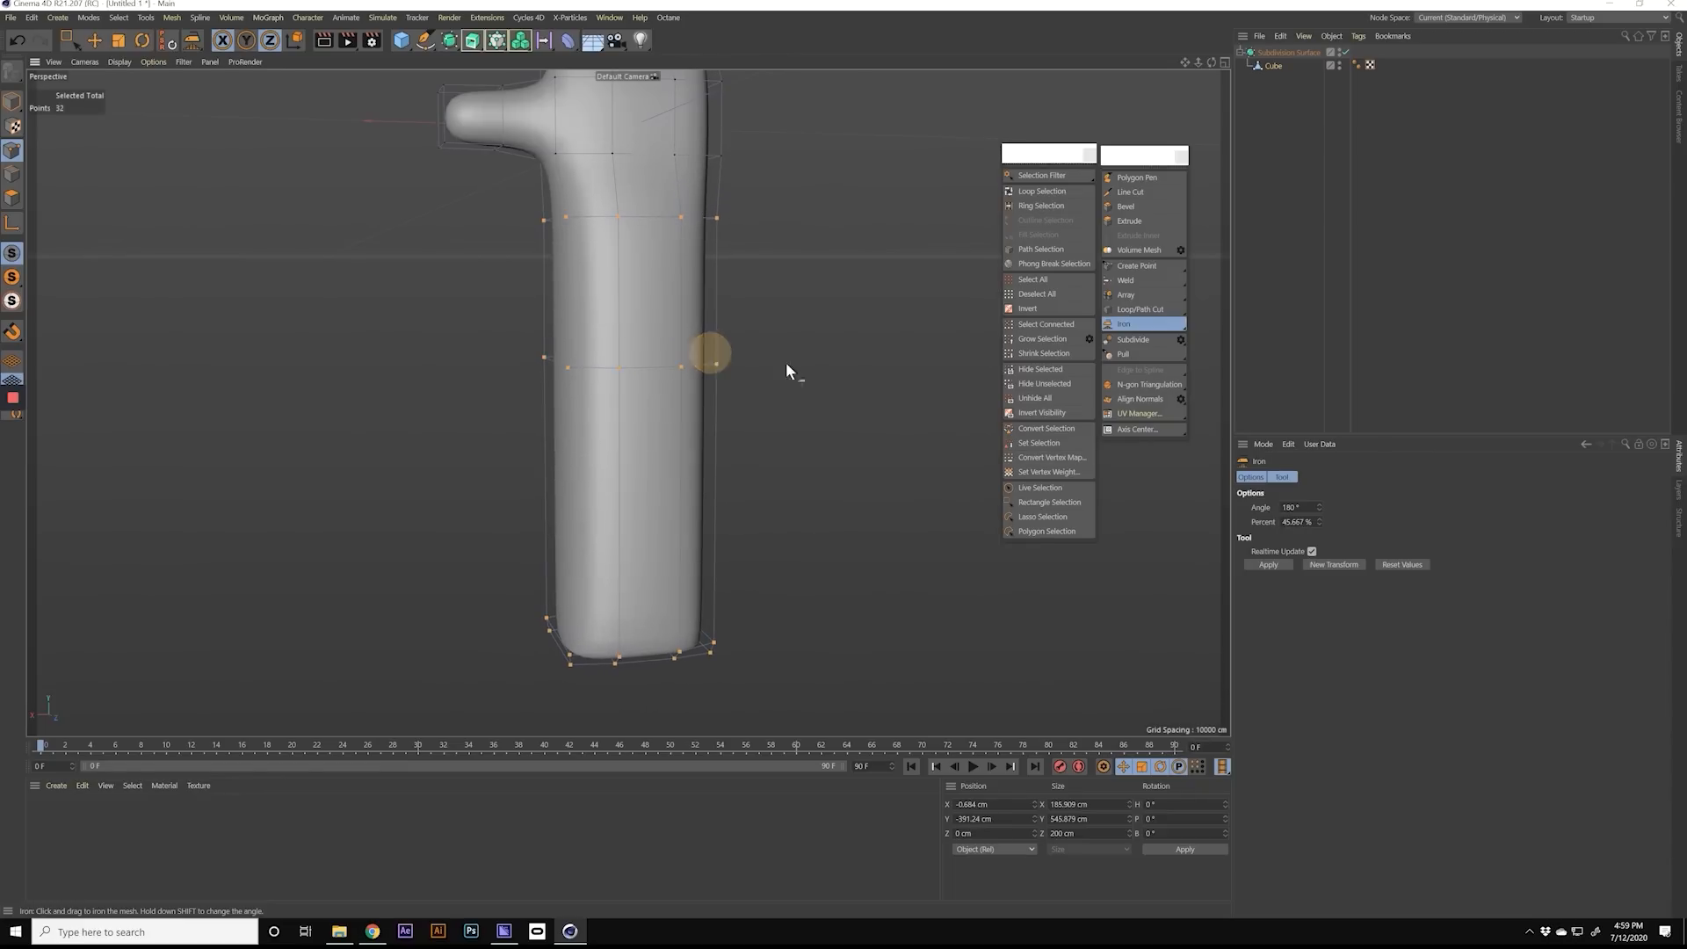
{"action": "type", "text": "50"}
{"action": "key", "text": "Return"}
{"action": "left_click_drag", "start_coordinate": [651, 384], "coordinate": [406, 193], "text": "alt"}
{"action": "left_click_drag", "start_coordinate": [662, 323], "coordinate": [865, 489], "text": "alt"}
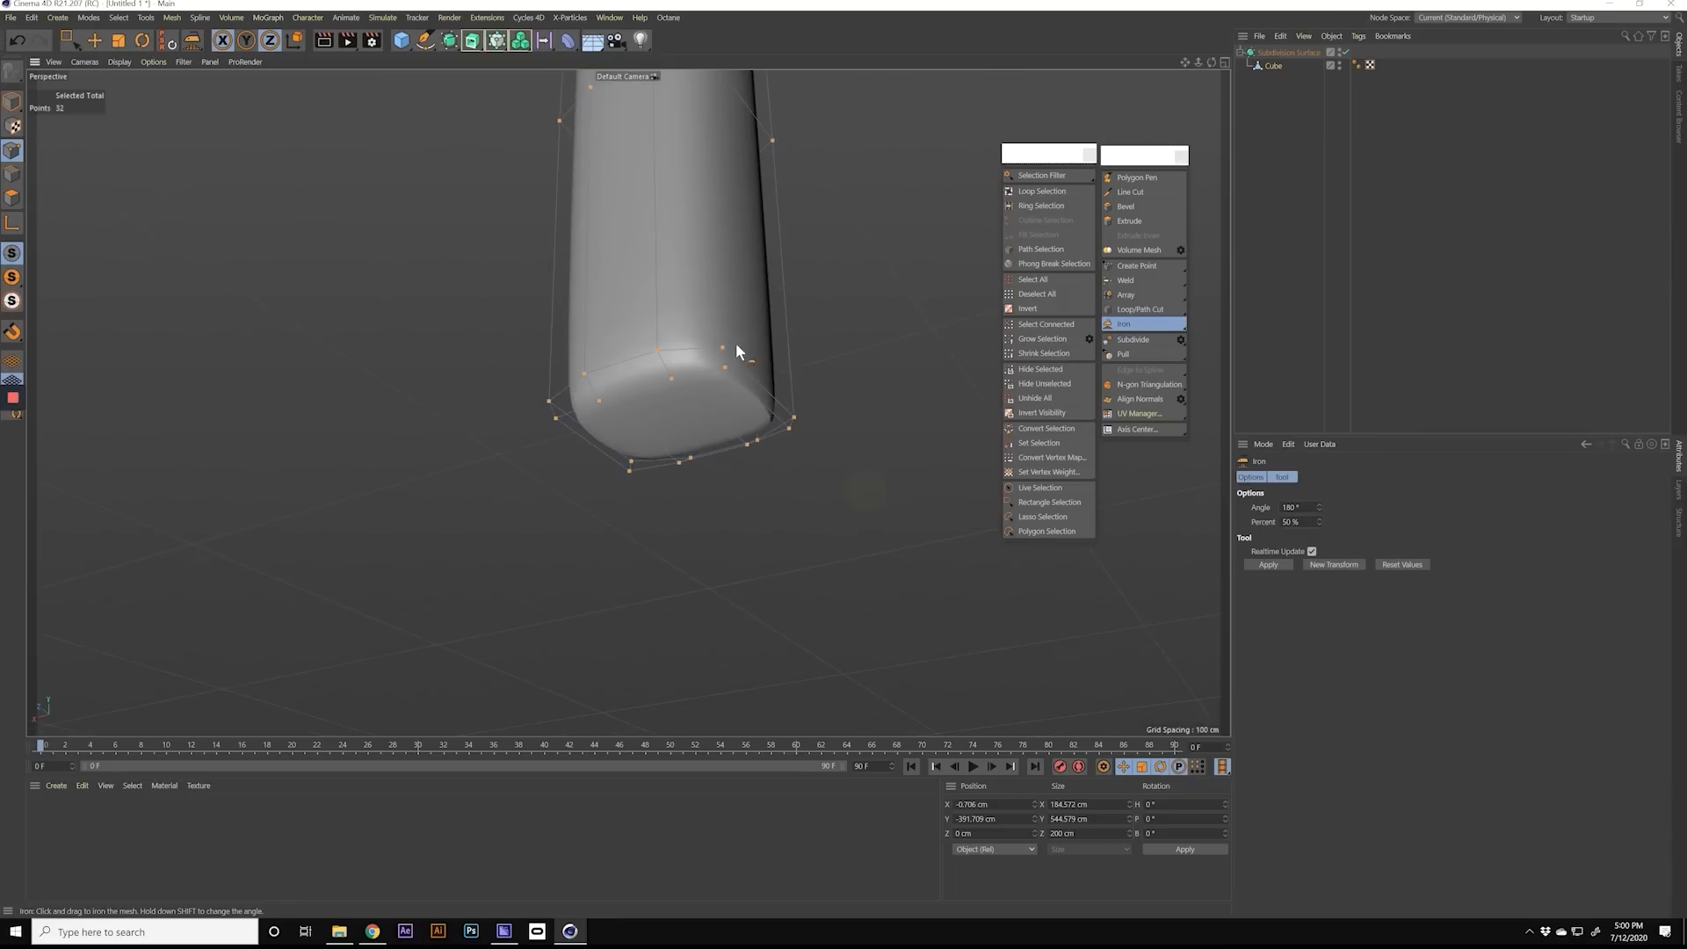
{"action": "left_click_drag", "start_coordinate": [736, 344], "coordinate": [730, 434], "text": "alt"}
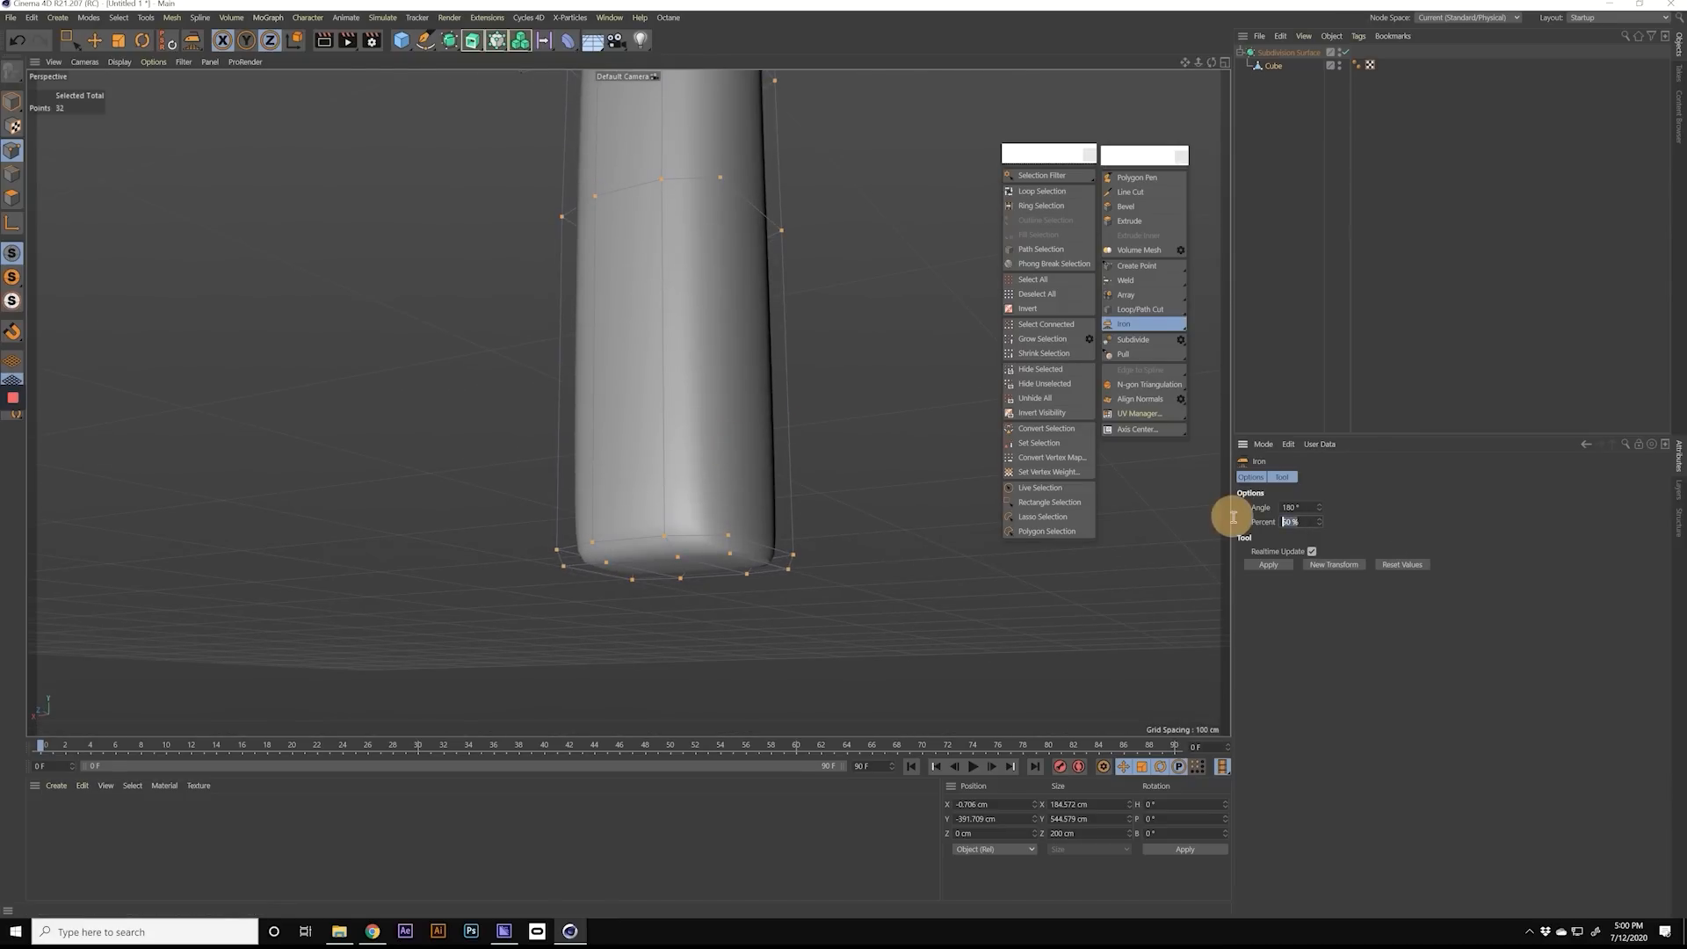
{"action": "left_click_drag", "start_coordinate": [1136, 534], "coordinate": [1146, 546]}
{"action": "left_click_drag", "start_coordinate": [678, 332], "coordinate": [514, 397], "text": "alt"}
Step: Scale the selected forearm points to about 174 cm along X and 171 cm along Z, and deselect the object
{"action": "key", "text": "t"}
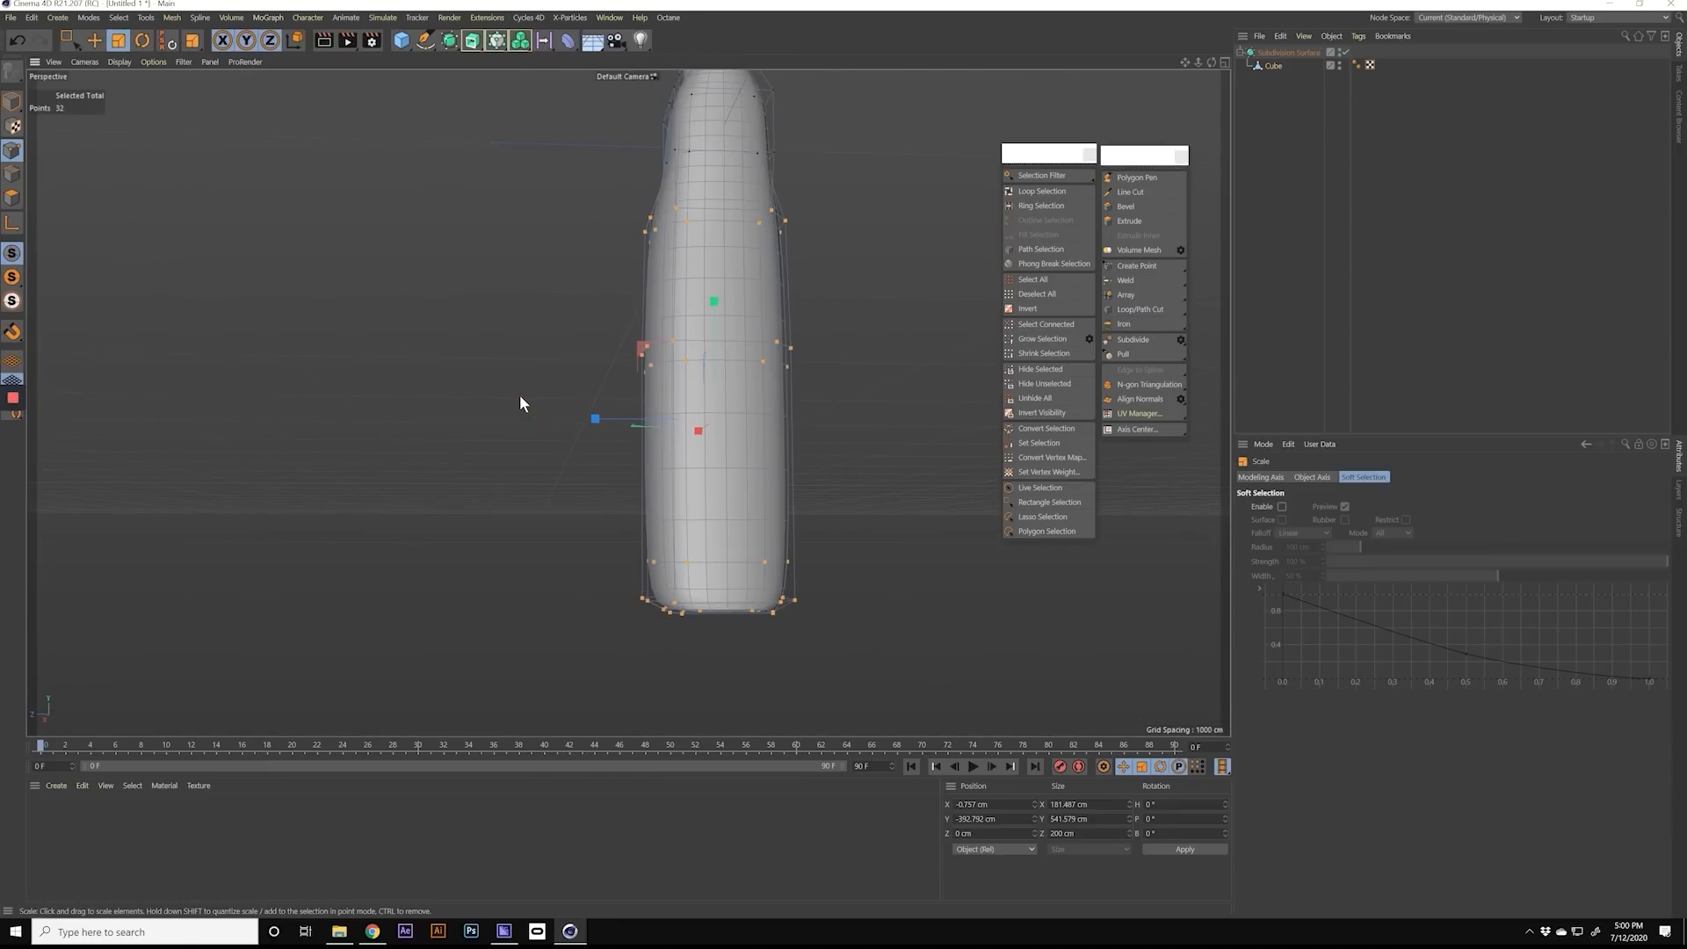
{"action": "left_click_drag", "start_coordinate": [631, 423], "coordinate": [907, 422], "text": "alt"}
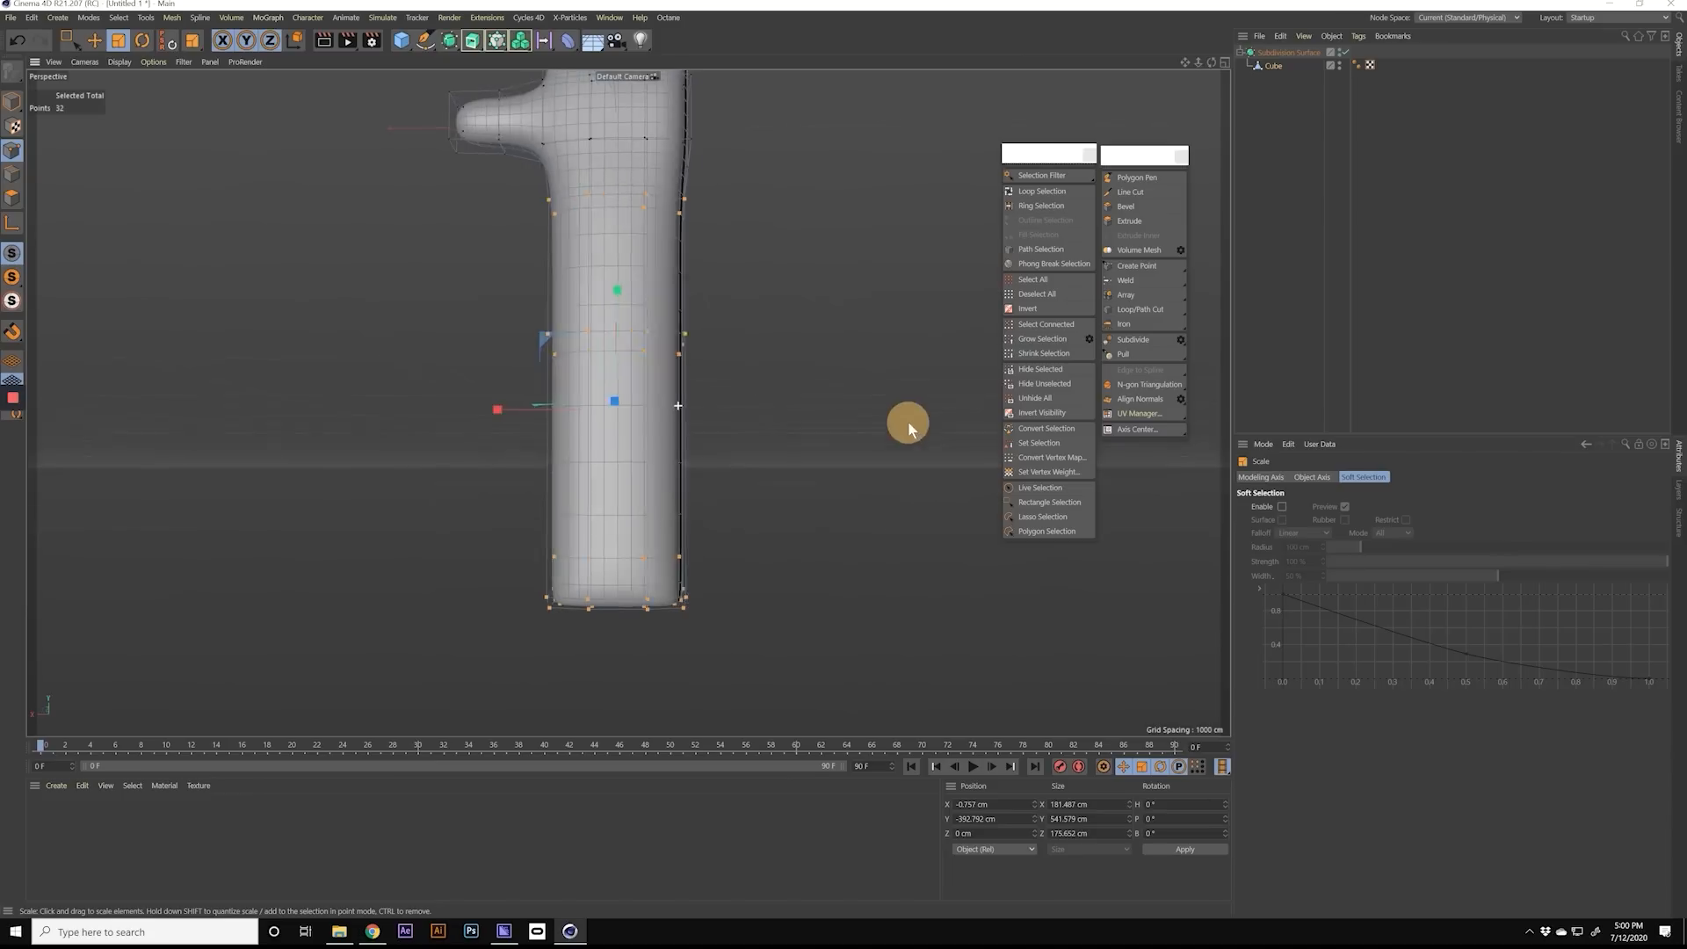
{"action": "left_click_drag", "start_coordinate": [501, 403], "coordinate": [734, 353]}
{"action": "left_click", "coordinate": [345, 387]}
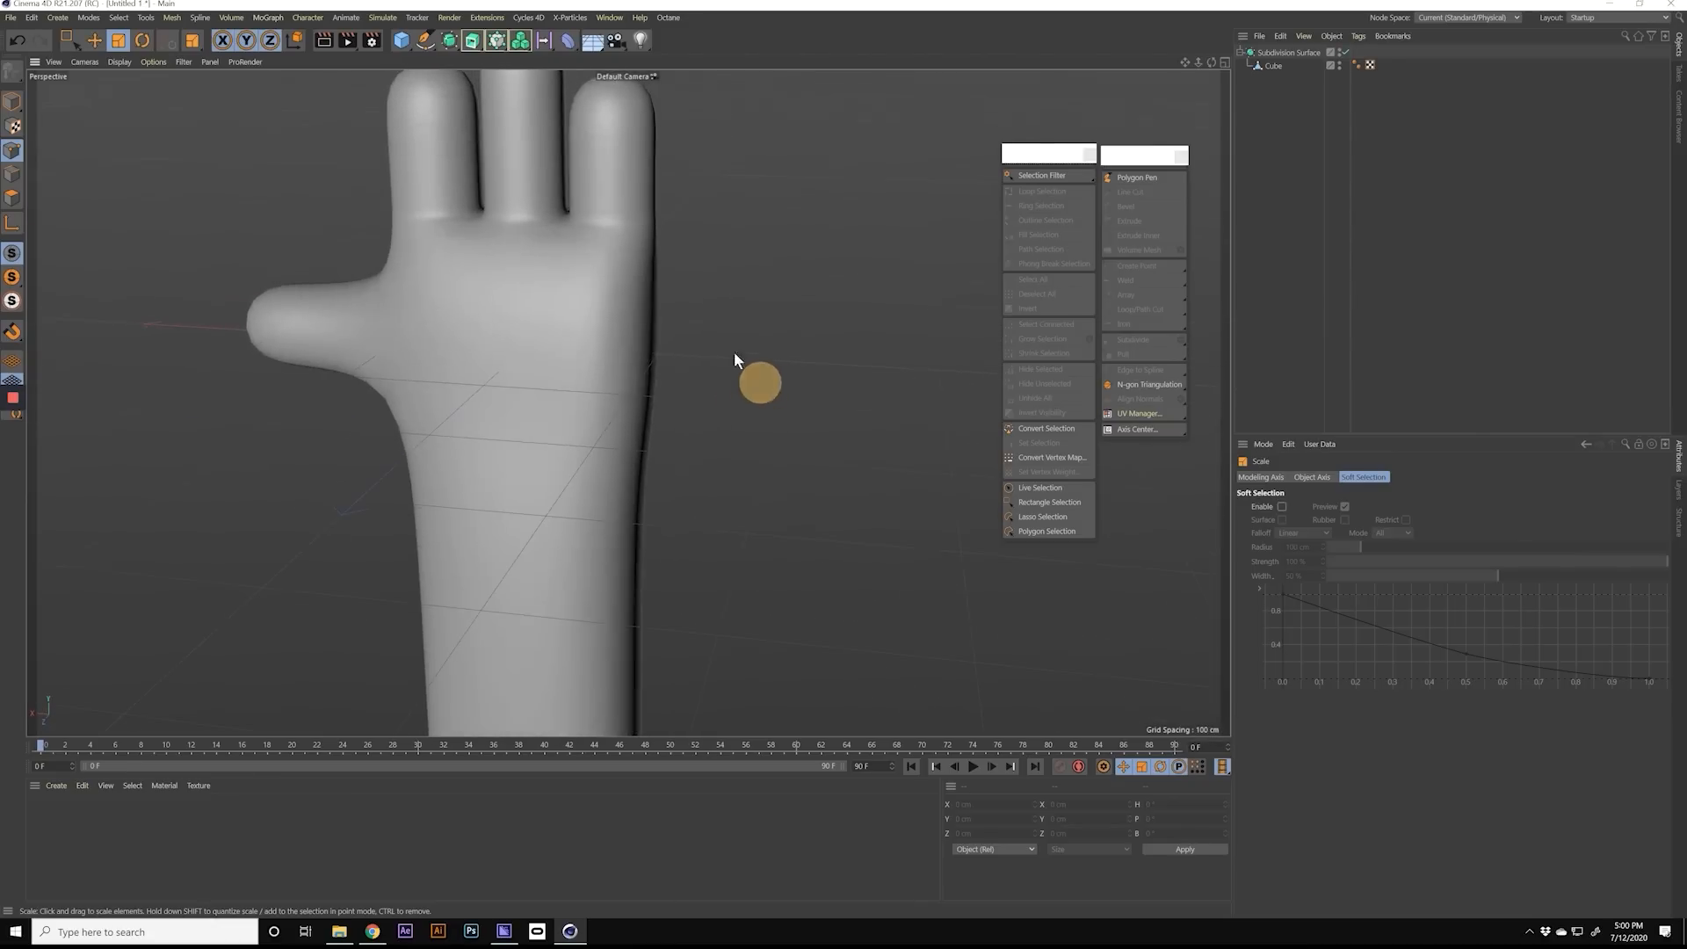
Step: Limit rectangle selection of the cube's points to visible elements and select the points on the palm's side opposite the thumb
{"action": "left_click_drag", "start_coordinate": [639, 303], "coordinate": [342, 288], "text": "alt"}
{"action": "left_click_drag", "start_coordinate": [733, 323], "coordinate": [865, 339], "text": "alt"}
{"action": "mouse_move", "coordinate": [647, 381]}
{"action": "left_mouse_down", "text": "alt"}
{"action": "mouse_move", "coordinate": [622, 404]}
{"action": "mouse_move", "coordinate": [667, 367]}
{"action": "left_mouse_up", "text": "alt"}
{"action": "left_click", "coordinate": [1273, 66]}
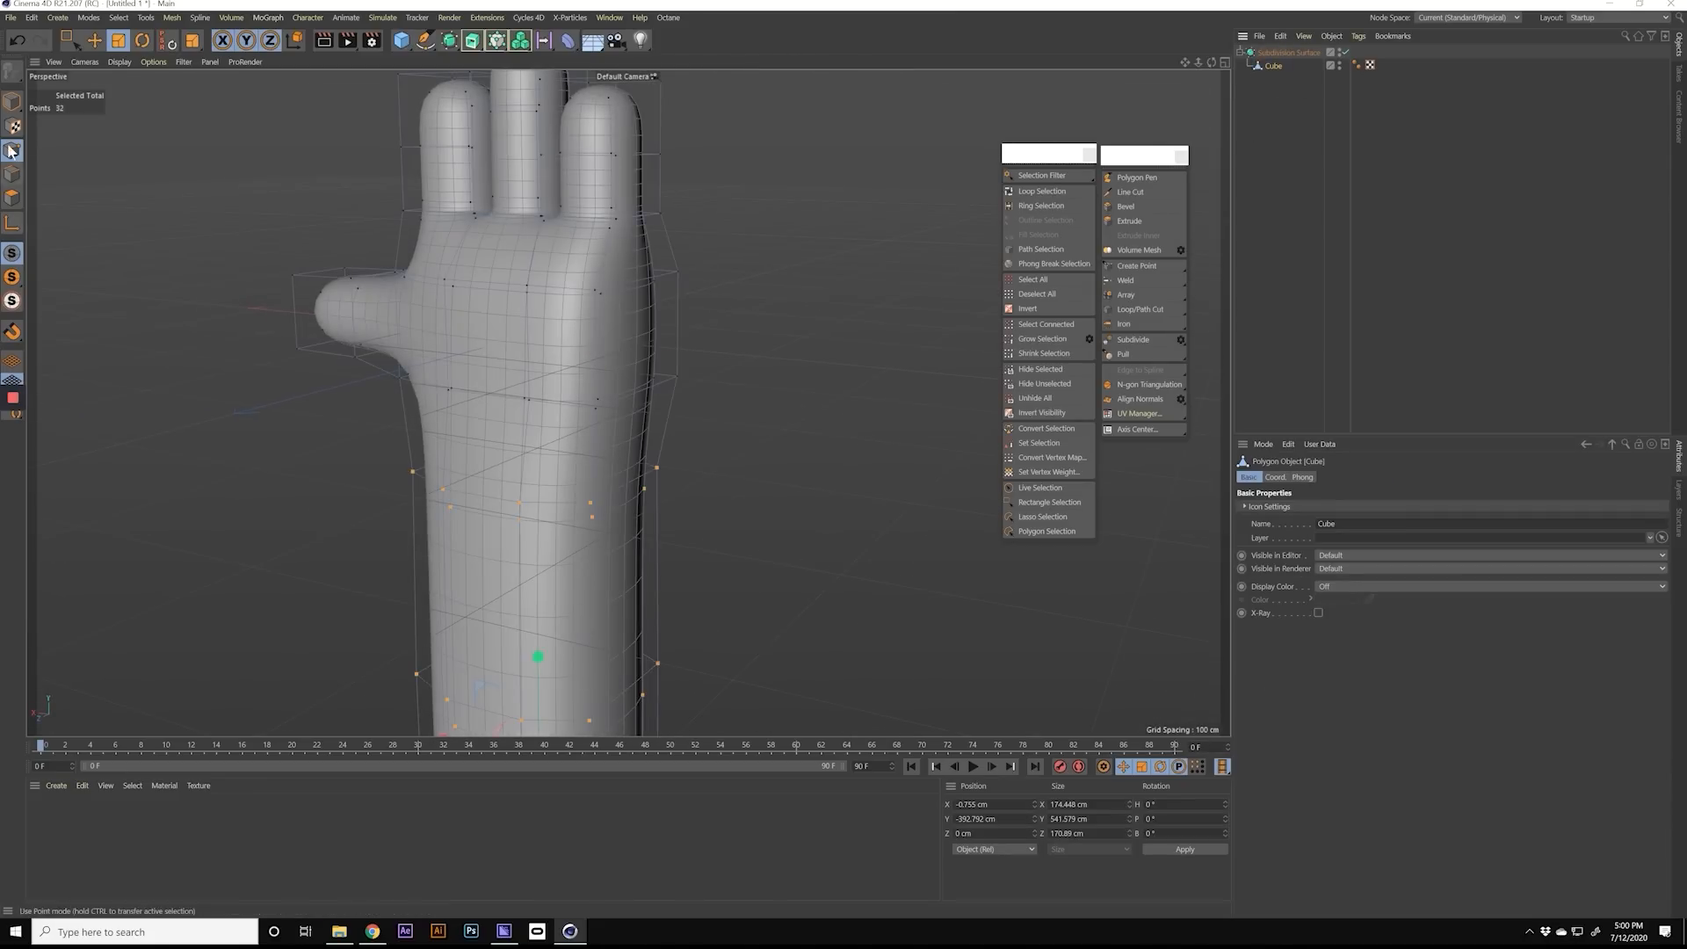
{"action": "left_click_drag", "start_coordinate": [512, 290], "coordinate": [457, 290], "text": "alt"}
{"action": "left_click", "coordinate": [67, 41]}
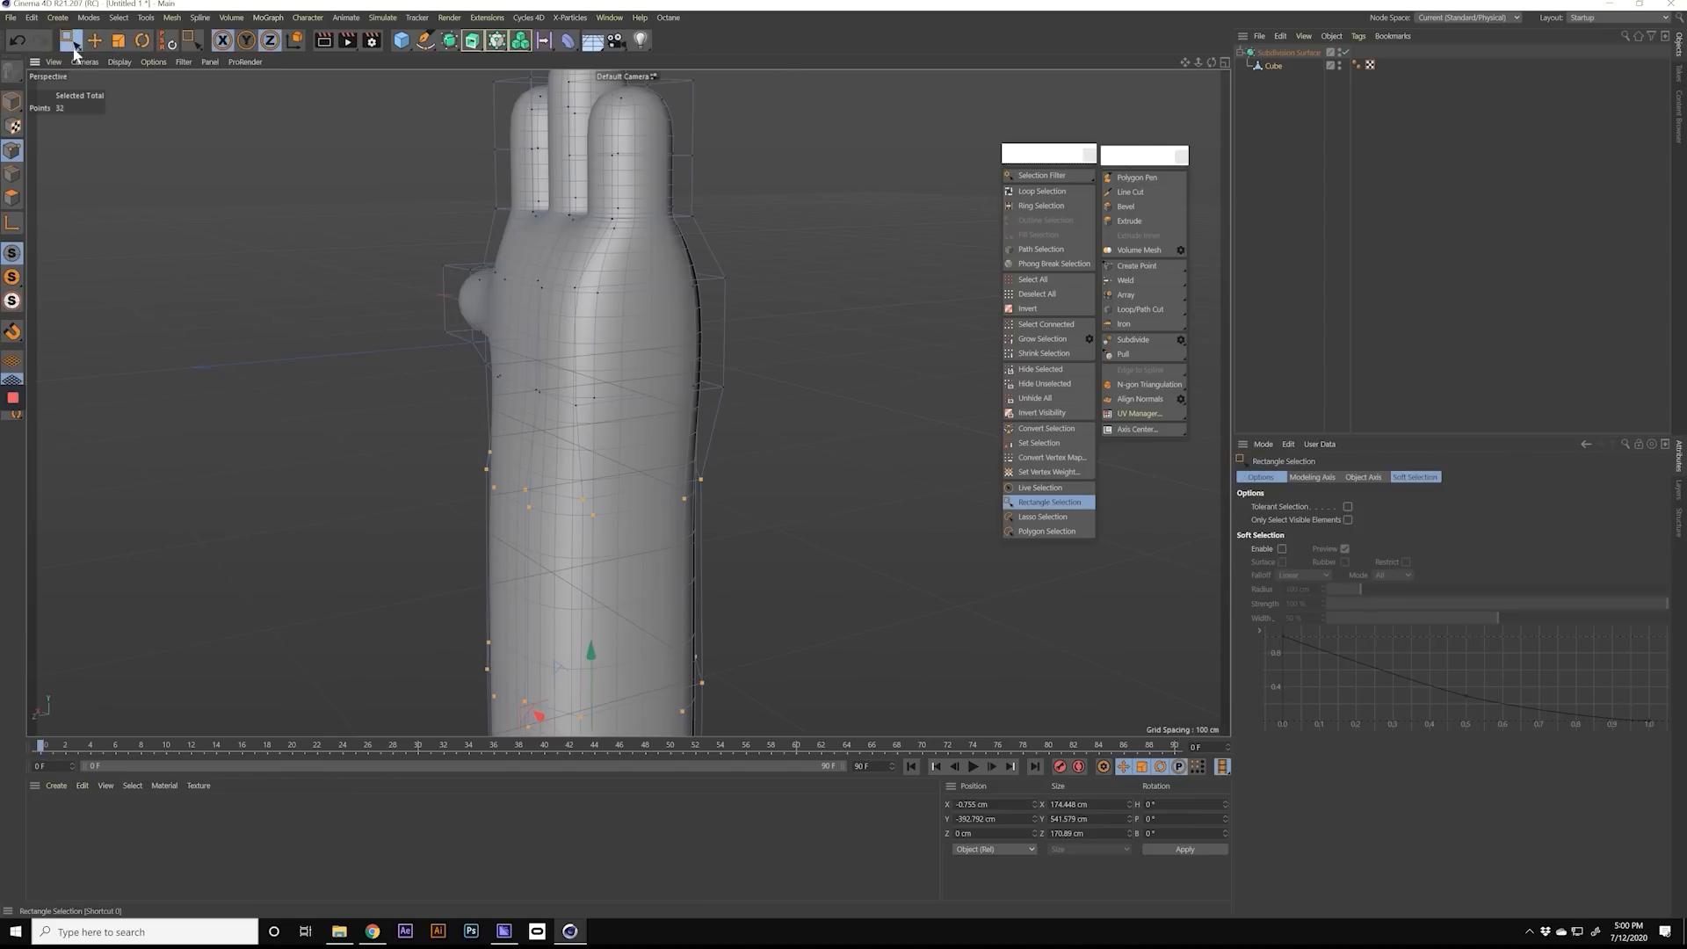
{"action": "left_click", "coordinate": [1348, 520]}
{"action": "left_click_drag", "start_coordinate": [741, 333], "coordinate": [664, 323], "text": "alt"}
{"action": "left_click_drag", "start_coordinate": [516, 259], "coordinate": [723, 402]}
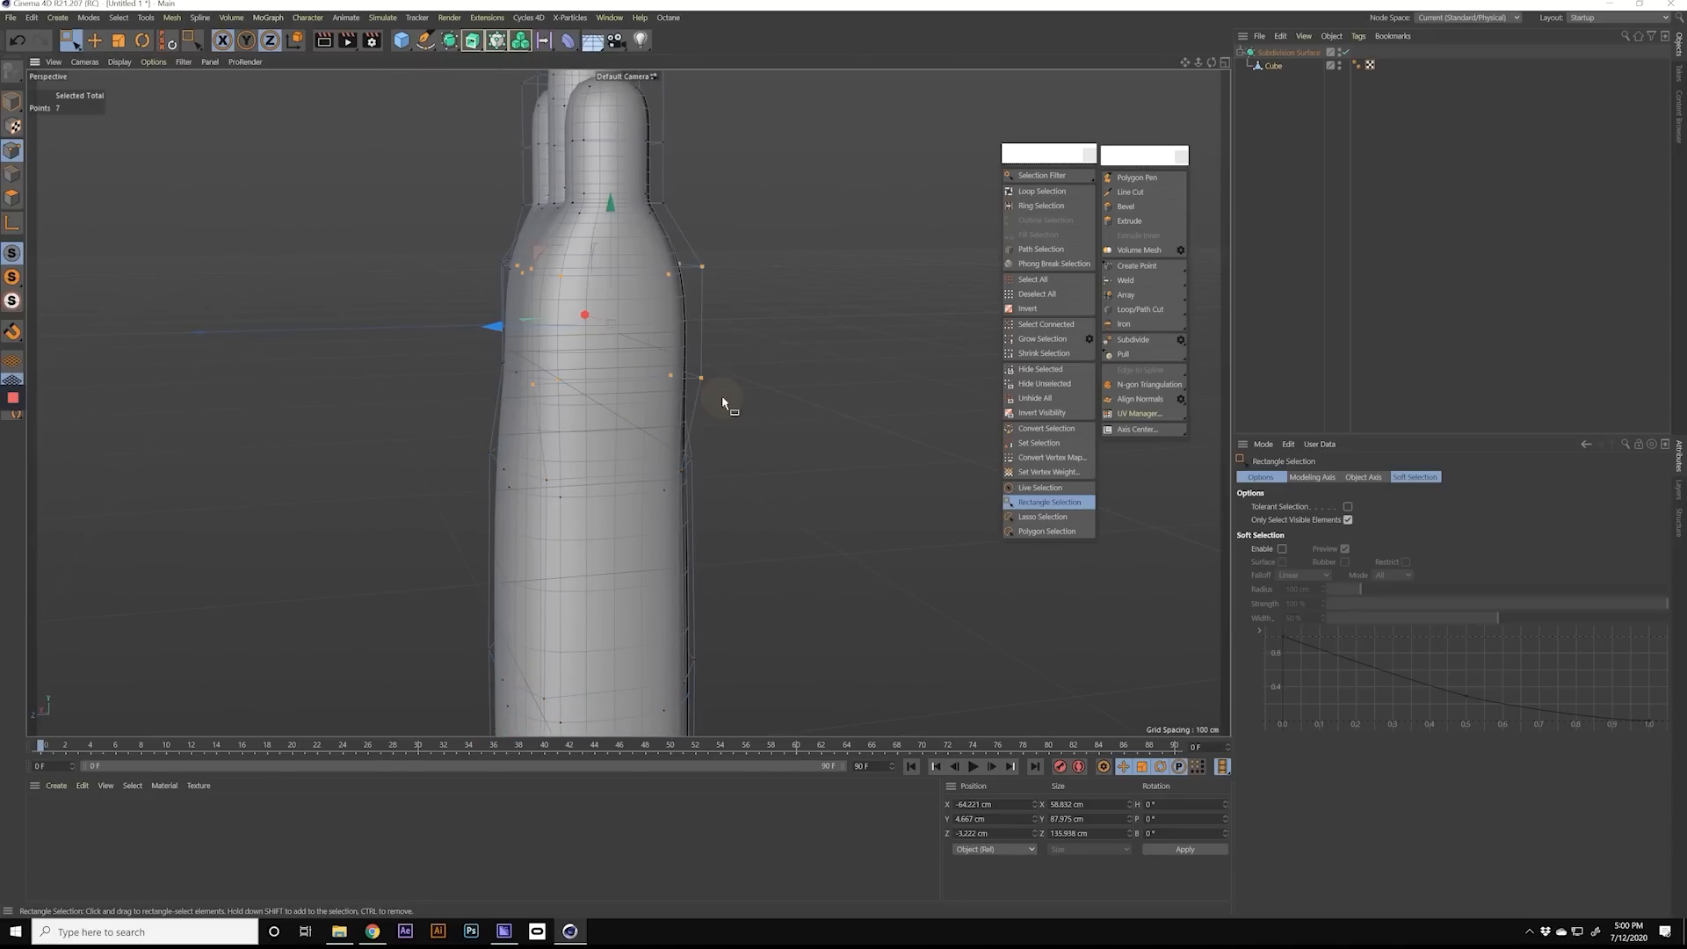
{"action": "mouse_move", "coordinate": [645, 359]}
{"action": "left_mouse_down", "text": "alt"}
{"action": "mouse_move", "coordinate": [757, 361]}
{"action": "mouse_move", "coordinate": [637, 348]}
{"action": "left_mouse_up", "text": "alt"}
{"action": "left_click_drag", "start_coordinate": [545, 278], "coordinate": [693, 364]}
Step: Smooth the selected points on the palm's side with the Iron tool
{"action": "key", "text": "m"}
{"action": "key", "text": "g"}
{"action": "left_click_drag", "start_coordinate": [563, 316], "coordinate": [587, 332]}
{"action": "left_click_drag", "start_coordinate": [587, 334], "coordinate": [427, 326], "text": "alt"}
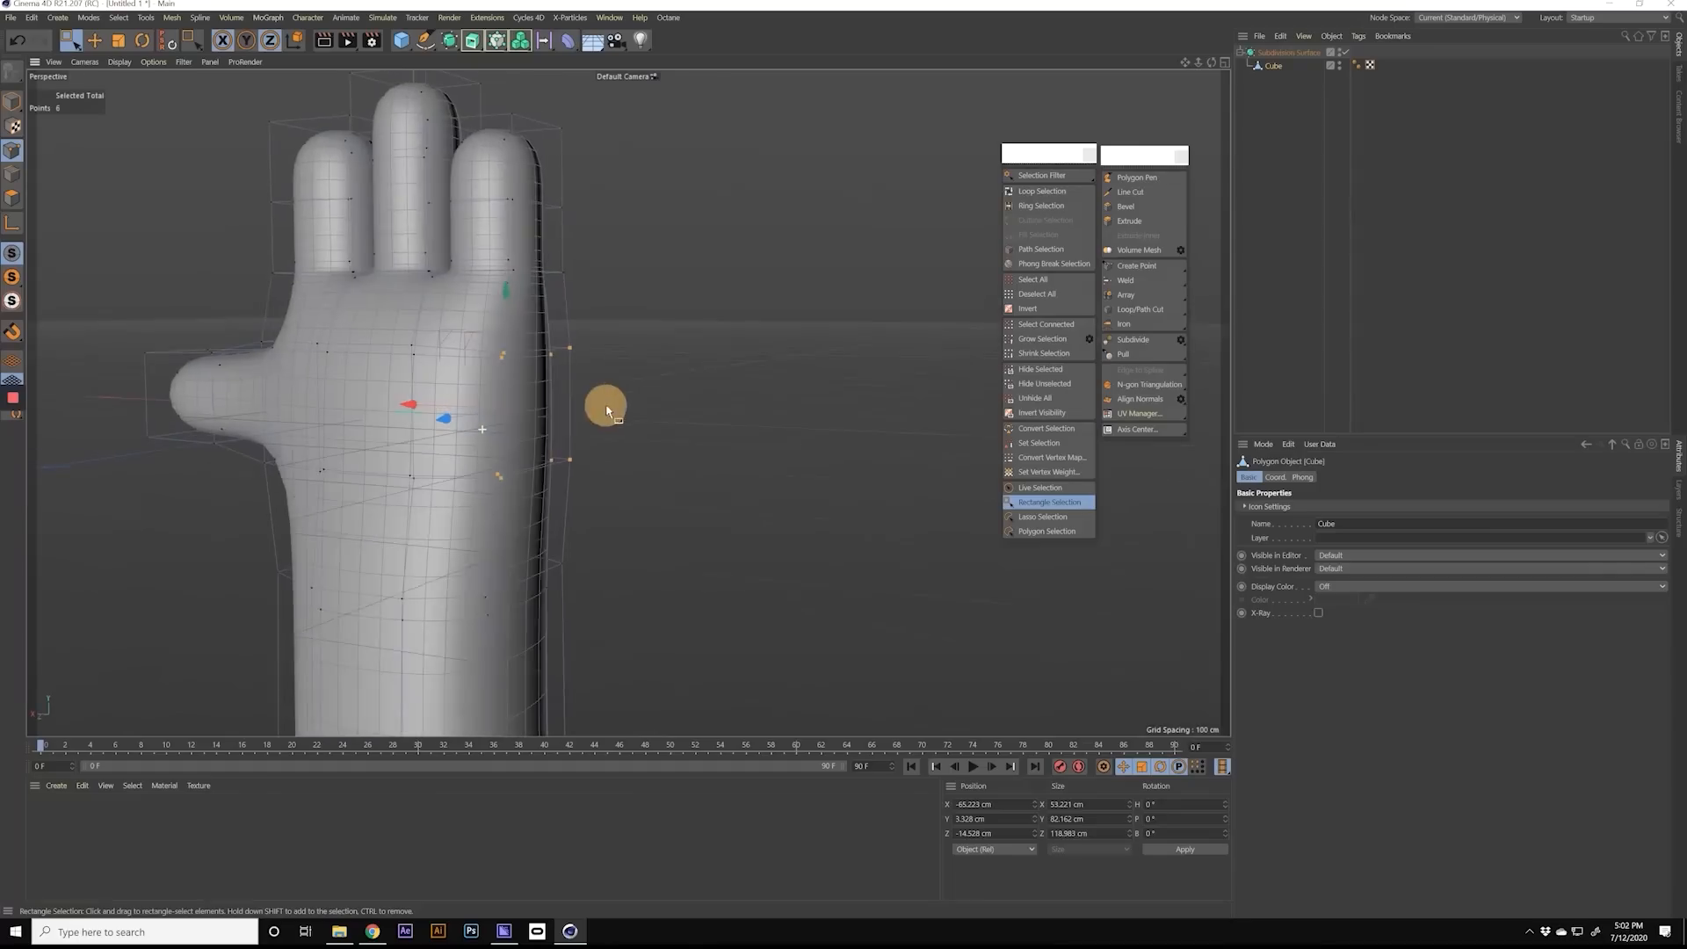
{"action": "right_click_drag", "start_coordinate": [602, 404], "coordinate": [660, 450], "text": "alt"}
{"action": "middle_click_drag", "start_coordinate": [660, 445], "coordinate": [660, 427], "text": "alt"}
{"action": "left_click_drag", "start_coordinate": [573, 432], "coordinate": [898, 437], "text": "alt"}
{"action": "right_click_drag", "start_coordinate": [625, 498], "coordinate": [479, 501], "text": "alt"}
Step: Examine the hand's profile in the right and front views alongside the perspective view
{"action": "left_click", "coordinate": [1222, 62]}
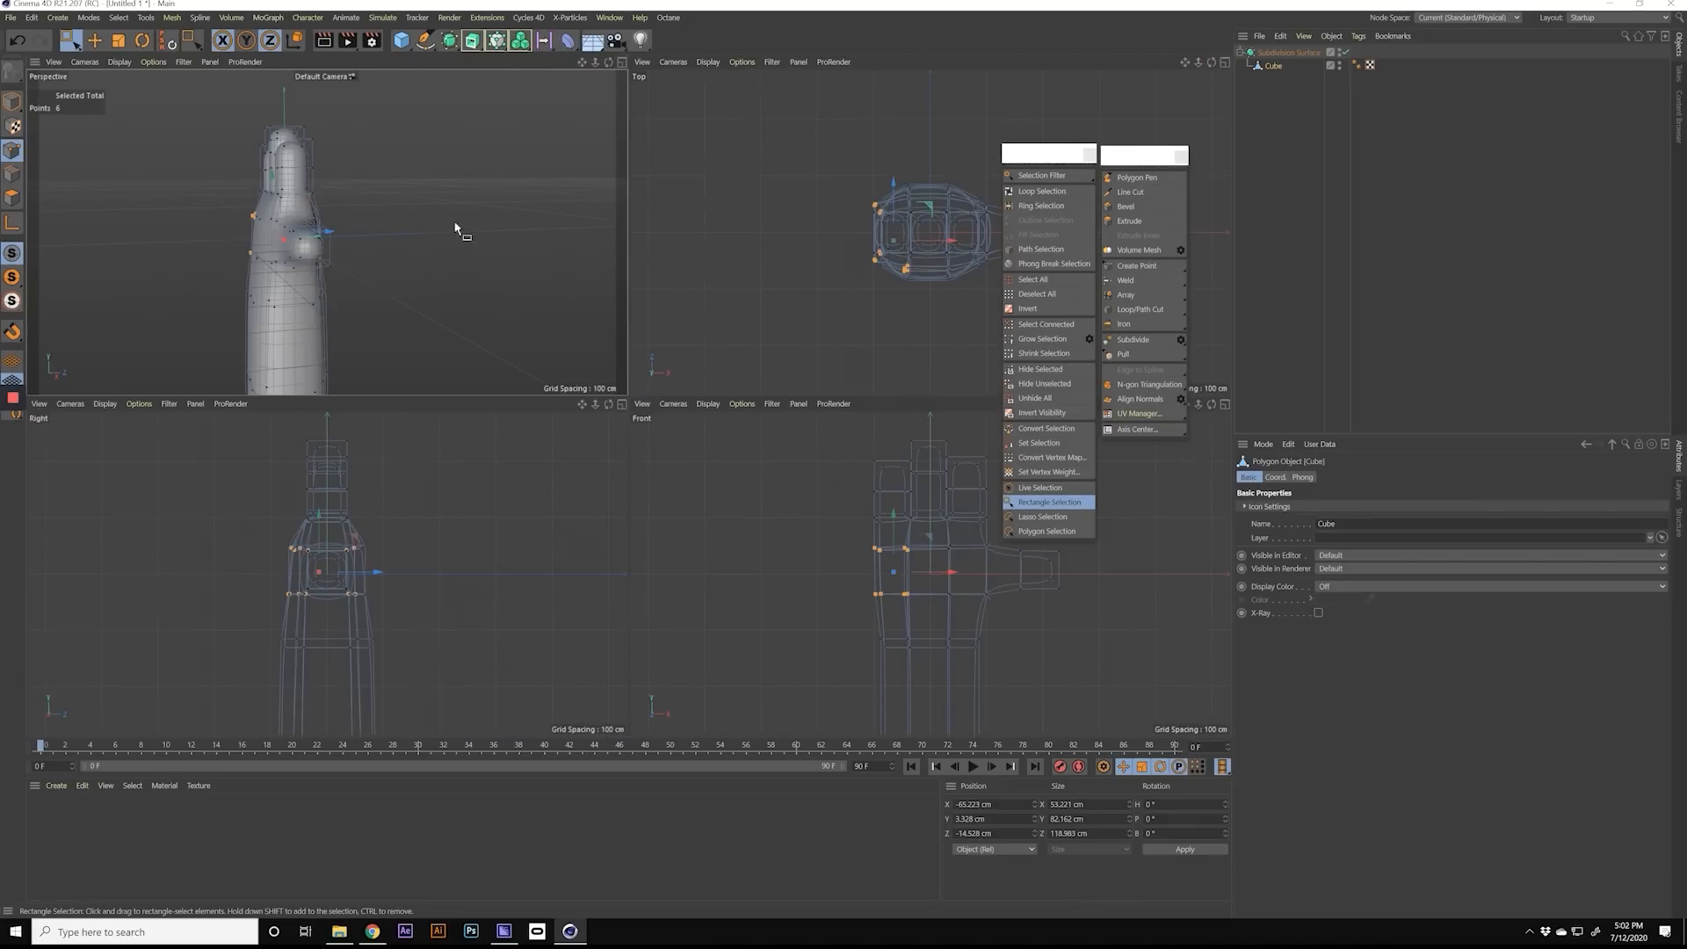
{"action": "right_click_drag", "start_coordinate": [937, 565], "coordinate": [913, 567], "text": "alt"}
{"action": "middle_click_drag", "start_coordinate": [948, 565], "coordinate": [821, 576], "text": "alt"}
{"action": "right_click_drag", "start_coordinate": [809, 577], "coordinate": [835, 577], "text": "alt"}
{"action": "mouse_move", "coordinate": [369, 573]}
{"action": "right_mouse_down", "text": "alt"}
{"action": "mouse_move", "coordinate": [331, 577]}
{"action": "mouse_move", "coordinate": [356, 576]}
{"action": "right_mouse_up", "text": "alt"}
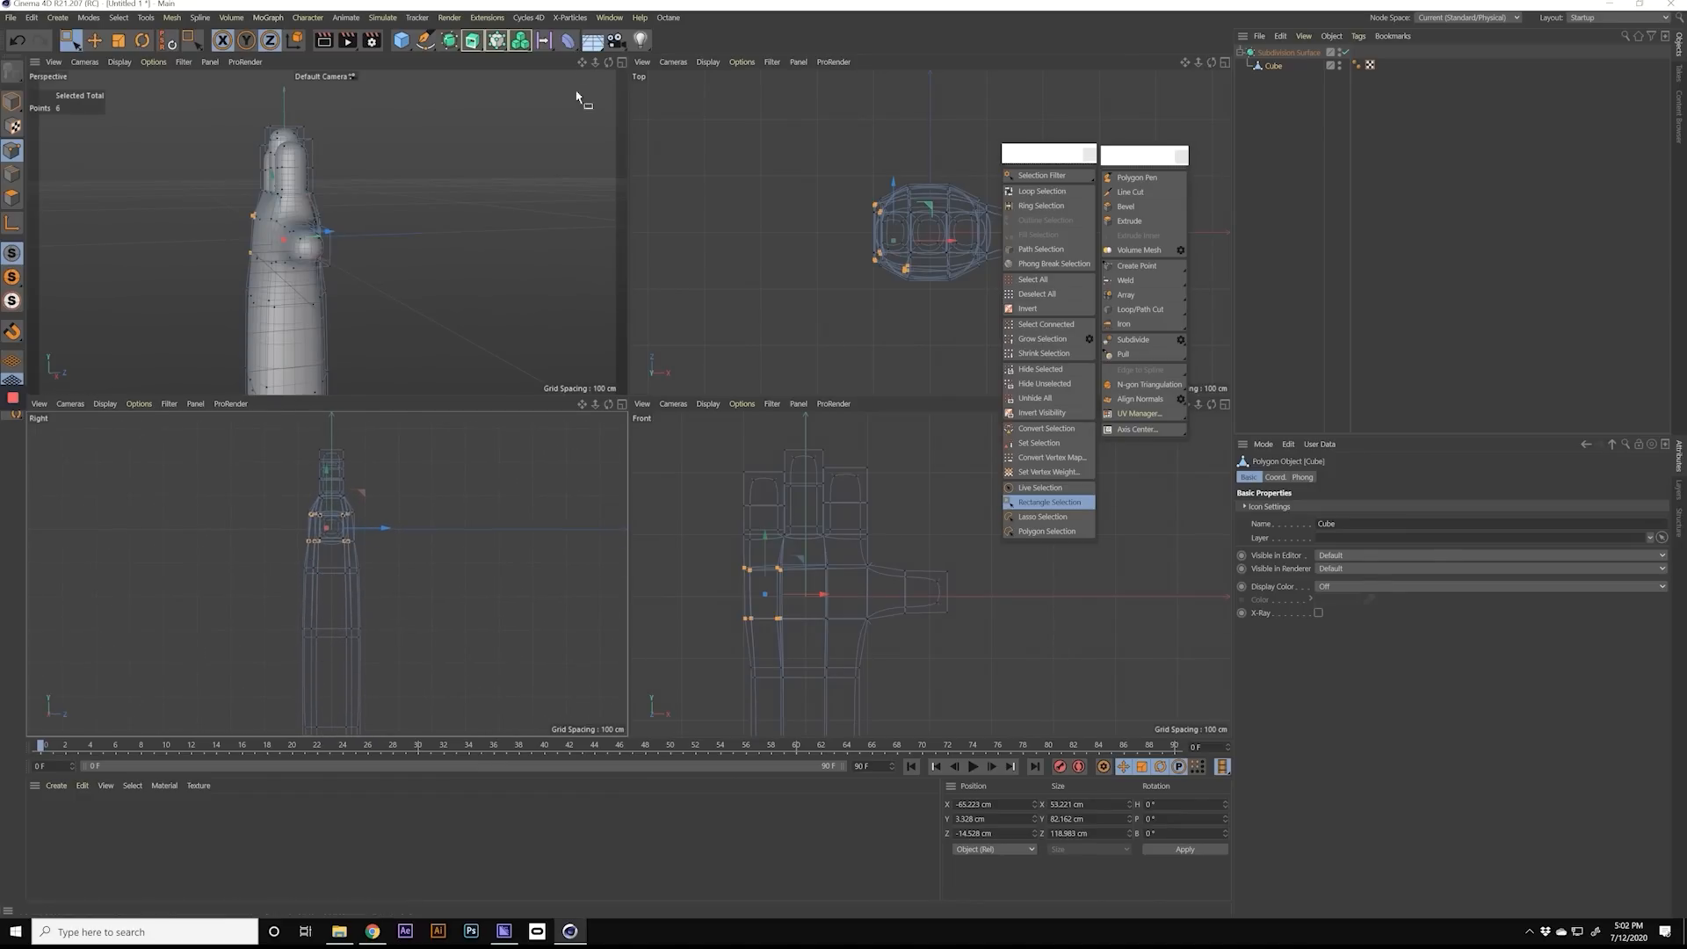
{"action": "left_click", "coordinate": [622, 62]}
{"action": "left_click", "coordinate": [1293, 170]}
{"action": "left_click_drag", "start_coordinate": [521, 524], "coordinate": [591, 424], "text": "alt"}
Step: Select all forearm points, including hidden ones, and scale them to about 161 cm along X and 148 cm along Z
{"action": "left_click", "coordinate": [67, 40]}
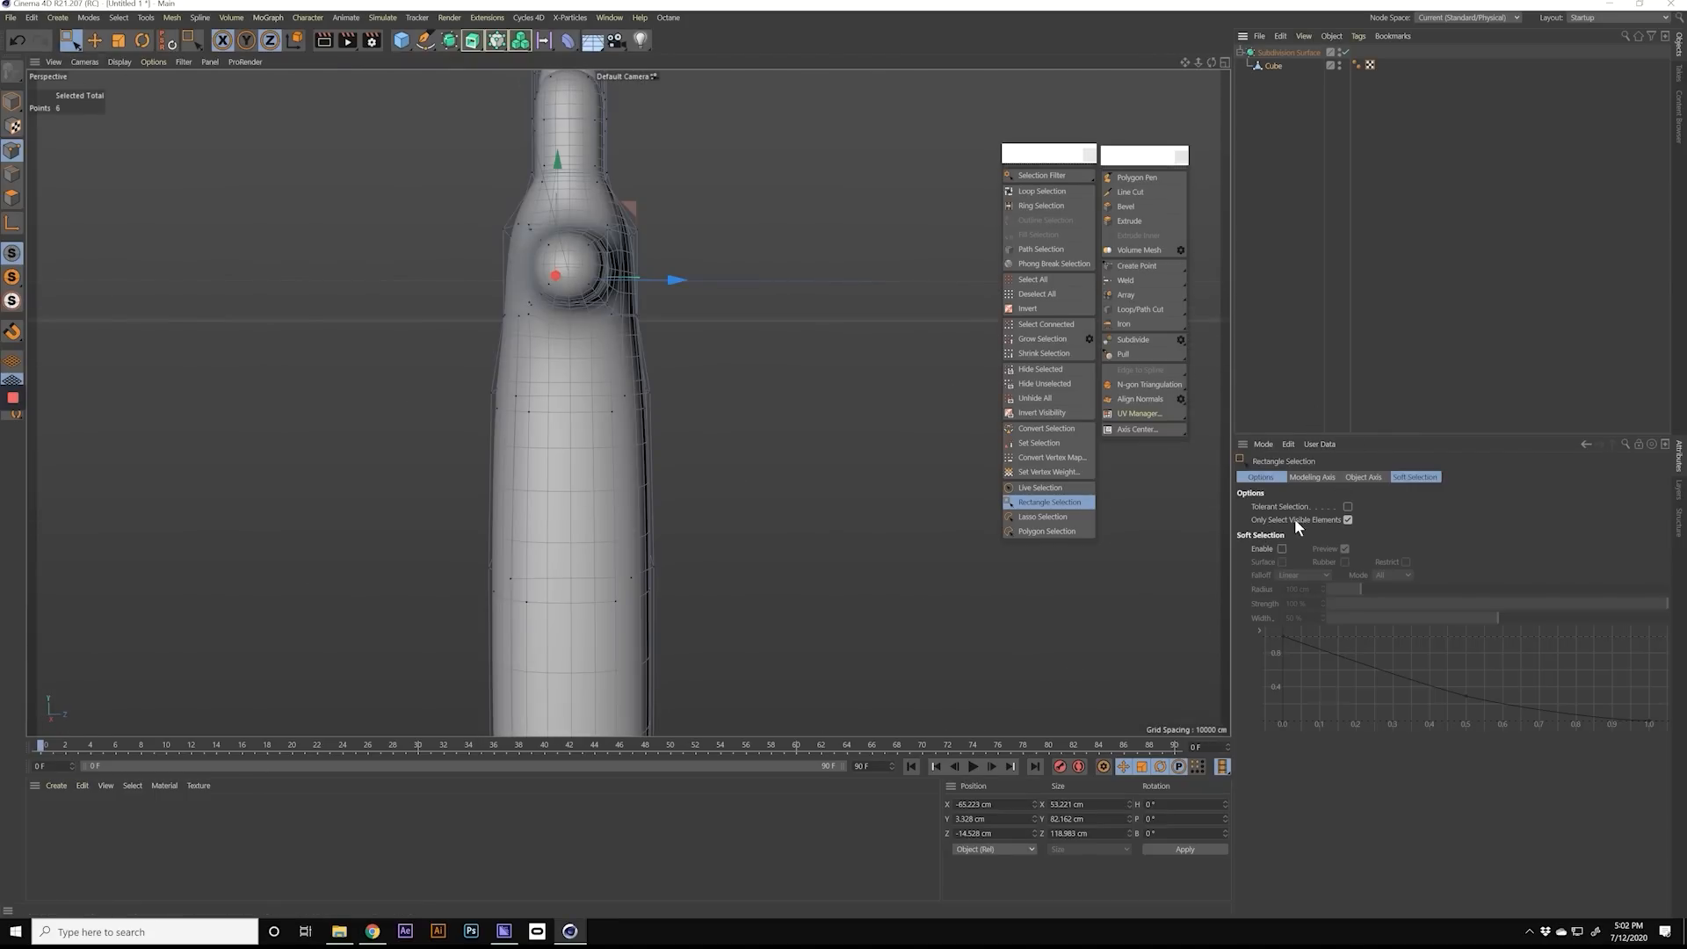
{"action": "right_click_drag", "start_coordinate": [603, 386], "coordinate": [570, 385], "text": "alt"}
{"action": "middle_click_drag", "start_coordinate": [625, 404], "coordinate": [583, 308], "text": "alt"}
{"action": "left_click_drag", "start_coordinate": [445, 226], "coordinate": [722, 729]}
{"action": "key", "text": "t"}
{"action": "left_click_drag", "start_coordinate": [673, 481], "coordinate": [666, 479]}
{"action": "left_click_drag", "start_coordinate": [666, 479], "coordinate": [794, 488], "text": "alt"}
Step: Display the model with Quick Shading (Lines) and inspect the mesh flow around the palm and fingers
{"action": "left_click", "coordinate": [120, 61]}
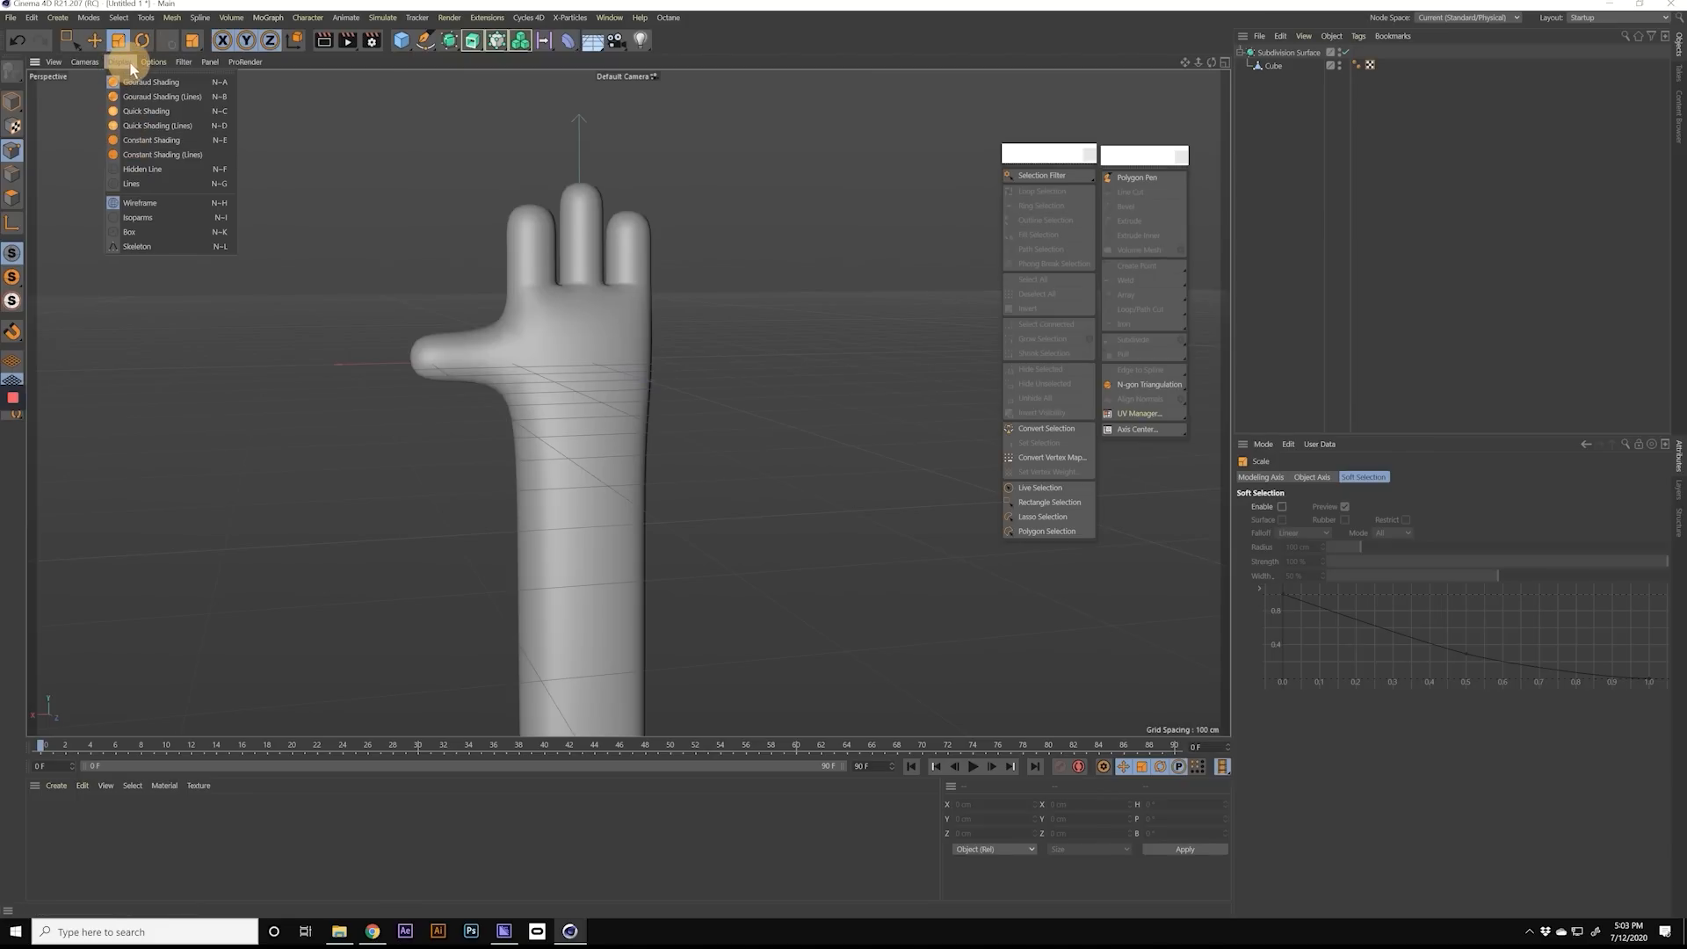
{"action": "left_click", "coordinate": [162, 124]}
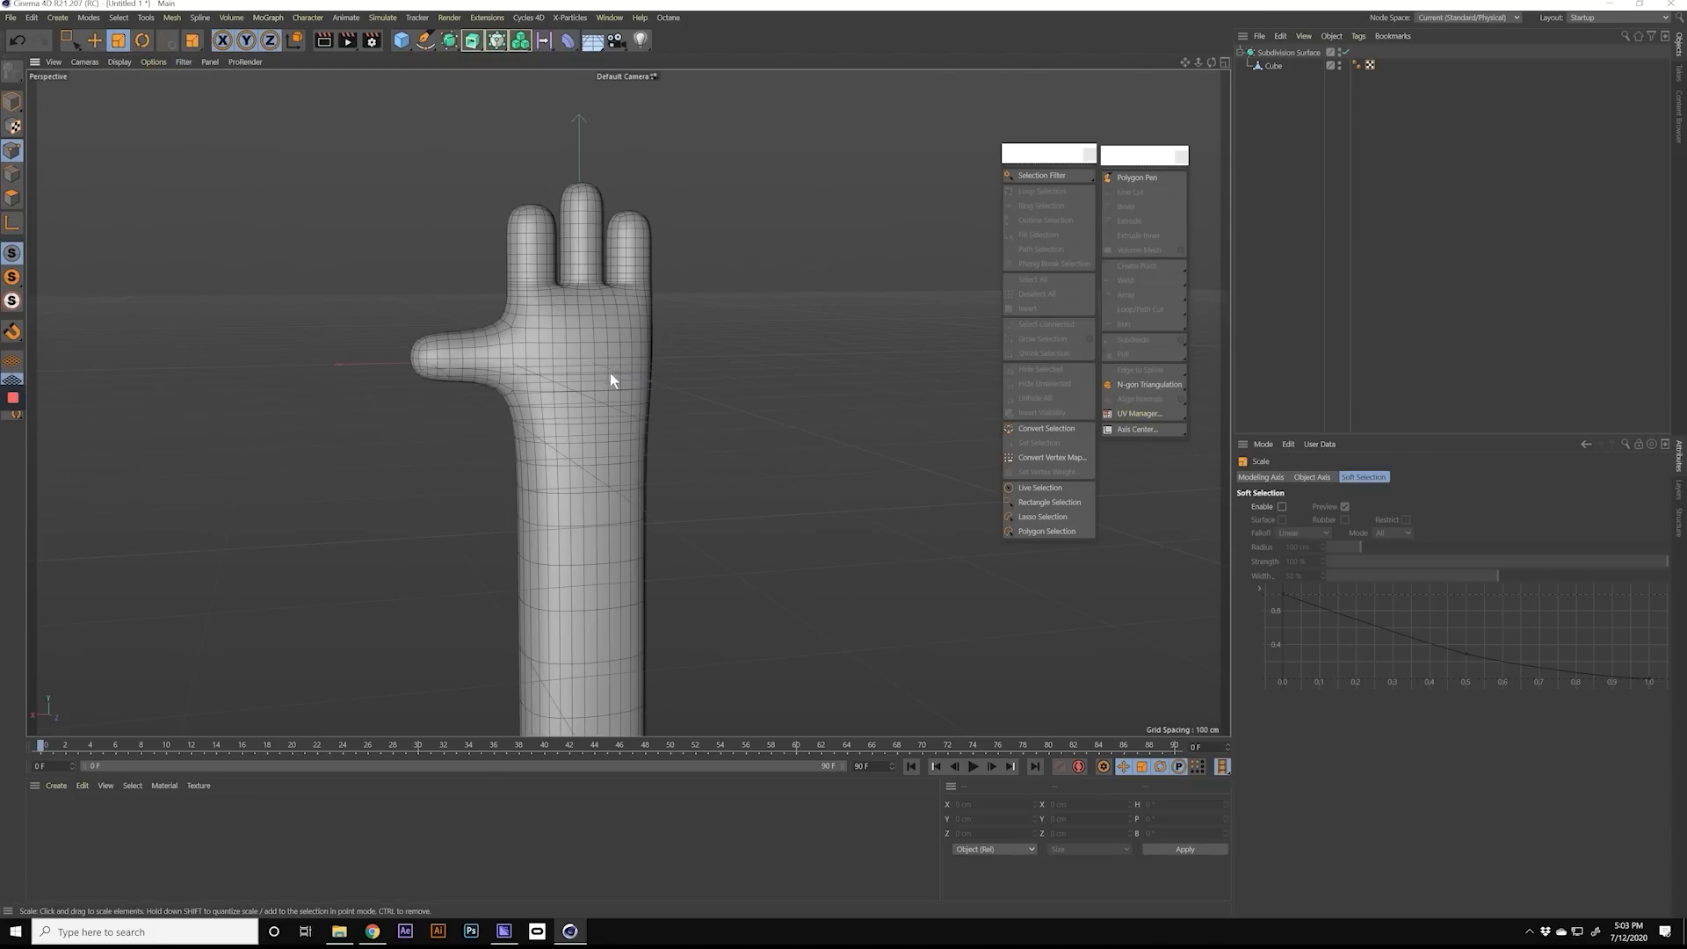
{"action": "scroll", "coordinate": [609, 351], "scroll_direction": "up", "scroll_amount": 4}
{"action": "left_click_drag", "start_coordinate": [630, 312], "coordinate": [614, 352], "text": "alt"}
{"action": "scroll", "coordinate": [614, 351], "scroll_direction": "down", "scroll_amount": 4}
{"action": "middle_click_drag", "start_coordinate": [599, 378], "coordinate": [557, 357], "text": "alt"}
{"action": "left_click_drag", "start_coordinate": [559, 367], "coordinate": [659, 377], "text": "alt"}
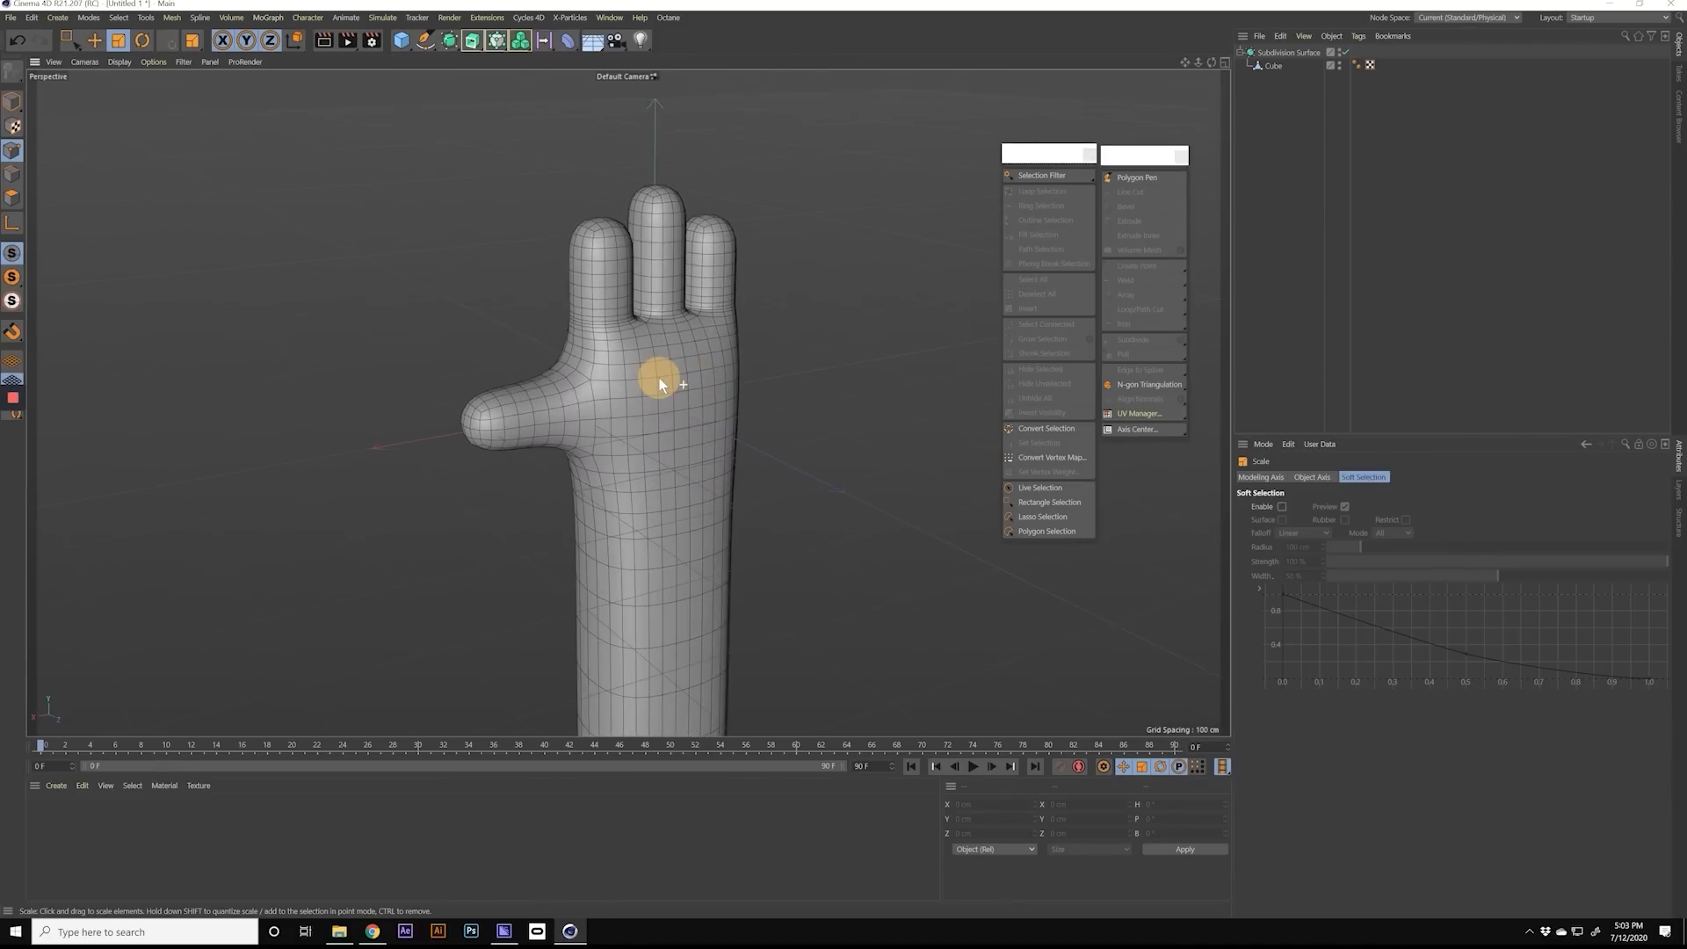
Step: Rename the Subdivision Surface as Hand01
{"action": "left_click", "coordinate": [1241, 53]}
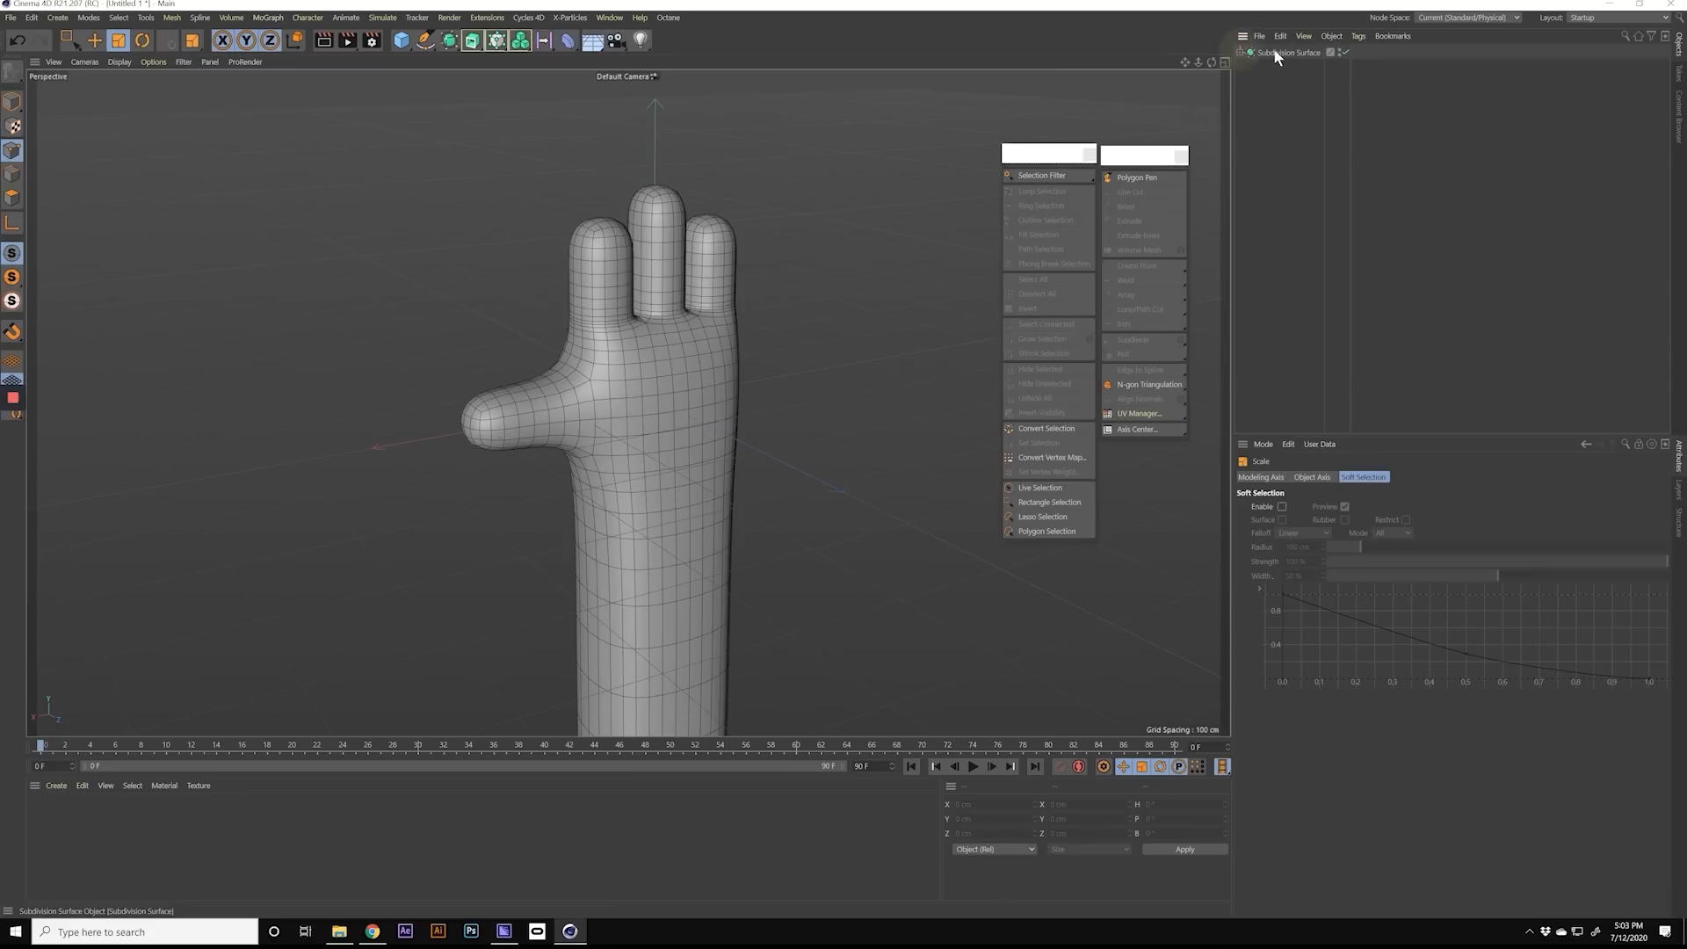
{"action": "double_click", "coordinate": [1276, 52]}
{"action": "type", "text": "Hand01"}
{"action": "key", "text": "Return"}
Step: Duplicate Hand01 and hide the copy in the viewport
{"action": "left_click_drag", "start_coordinate": [1273, 55], "coordinate": [1274, 80], "text": "ctrl"}
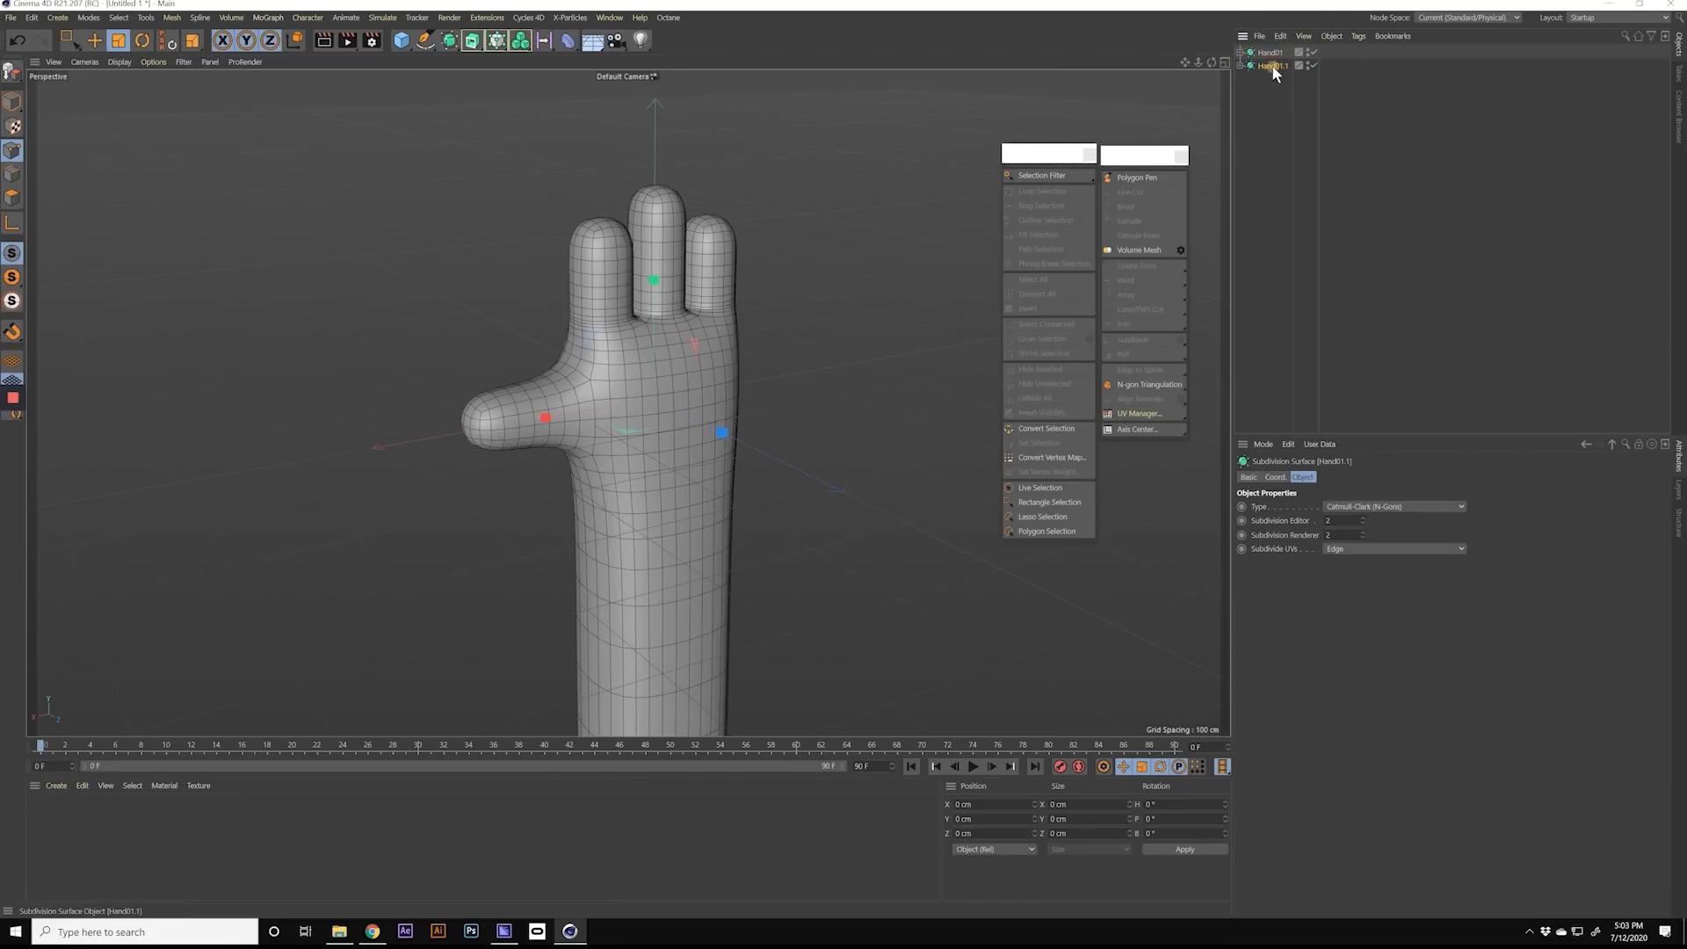
{"action": "left_click", "coordinate": [1307, 65]}
{"action": "left_click", "coordinate": [1265, 94]}
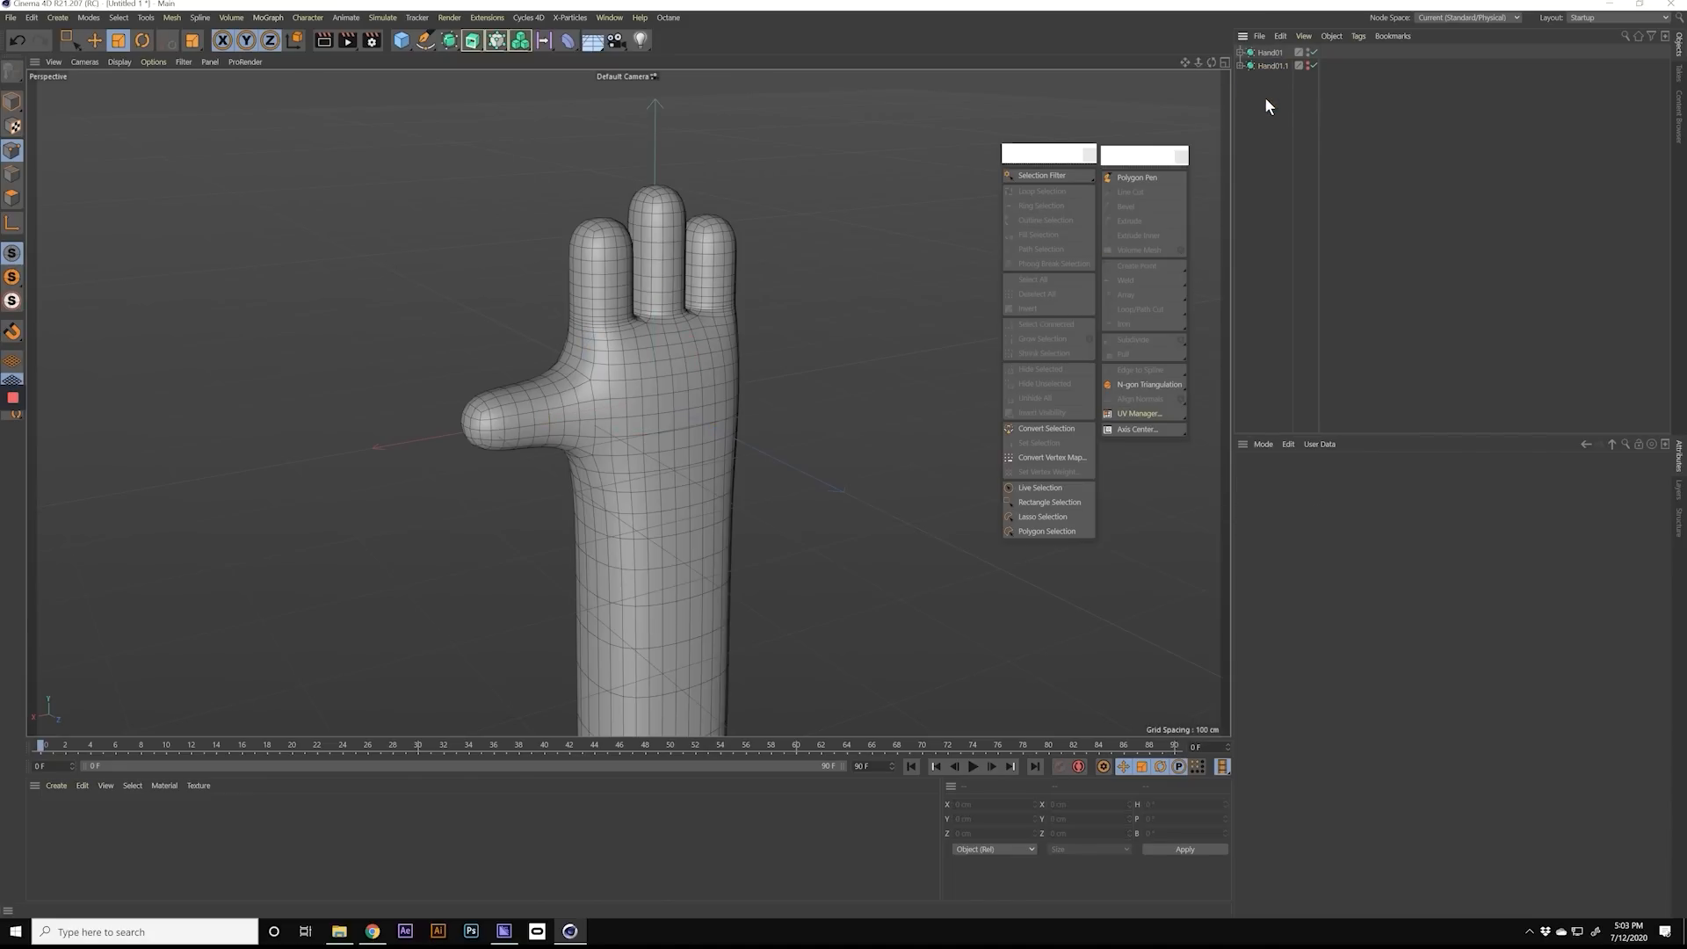
Step: Add a null object and rename it archive
{"action": "left_click_drag", "start_coordinate": [401, 40], "coordinate": [425, 52]}
{"action": "double_click", "coordinate": [1265, 52]}
{"action": "type", "text": "p"}
{"action": "type", "text": "rchive"}
{"action": "key", "text": "Return"}
Step: Hide the archive null in the editor and renderer and store the Hand01.1 copy inside it
{"action": "left_click", "coordinate": [1309, 56]}
{"action": "left_click", "coordinate": [1306, 80], "text": "alt"}
{"action": "left_click_drag", "start_coordinate": [1264, 79], "coordinate": [1269, 56]}
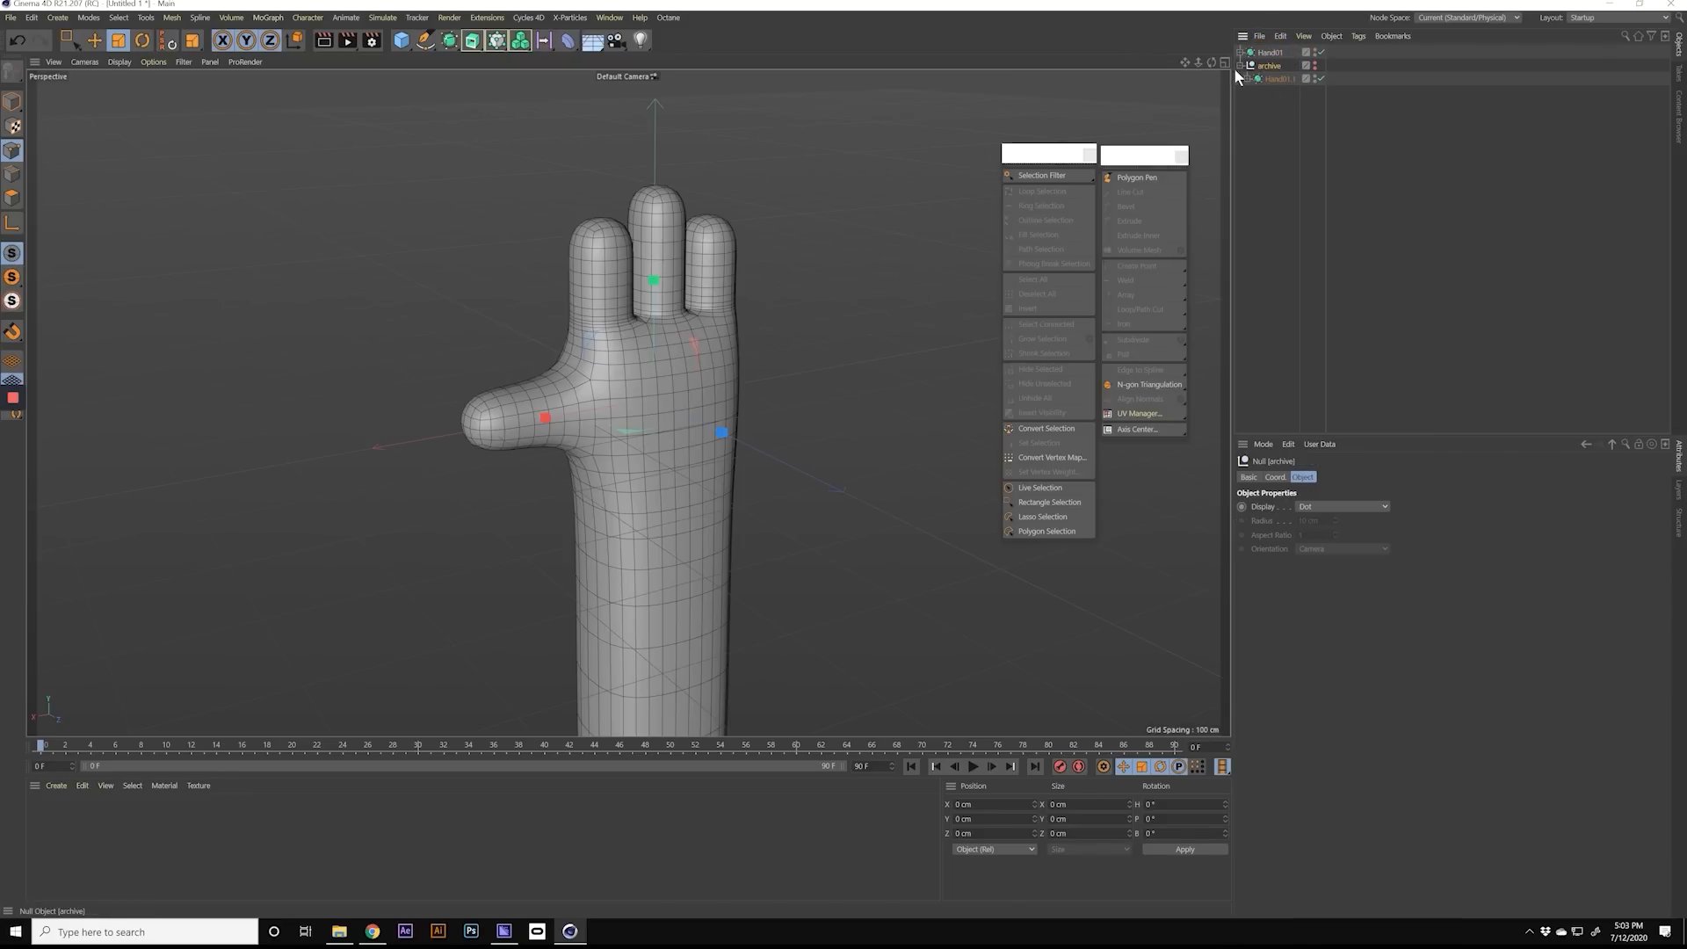
{"action": "left_click", "coordinate": [1288, 79]}
{"action": "left_click", "coordinate": [1241, 66]}
Step: Set both the editor and renderer subdivisions of Hand01 to 3
{"action": "left_click", "coordinate": [1269, 53]}
{"action": "left_click", "coordinate": [1240, 53]}
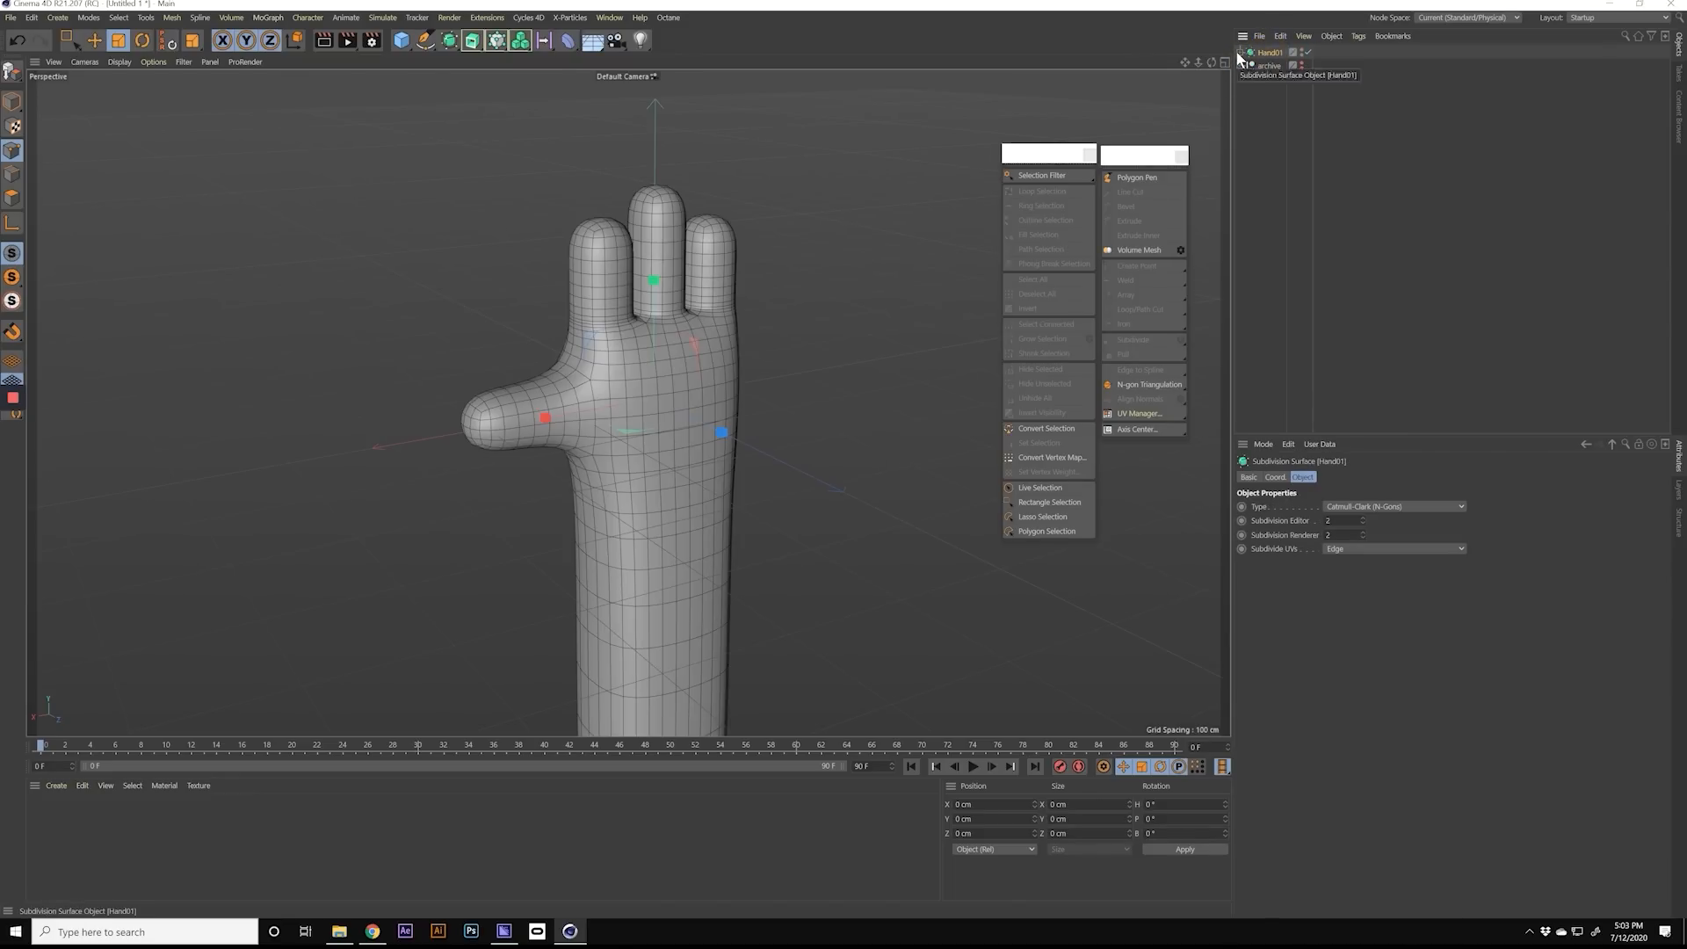
{"action": "double_click", "coordinate": [1343, 522]}
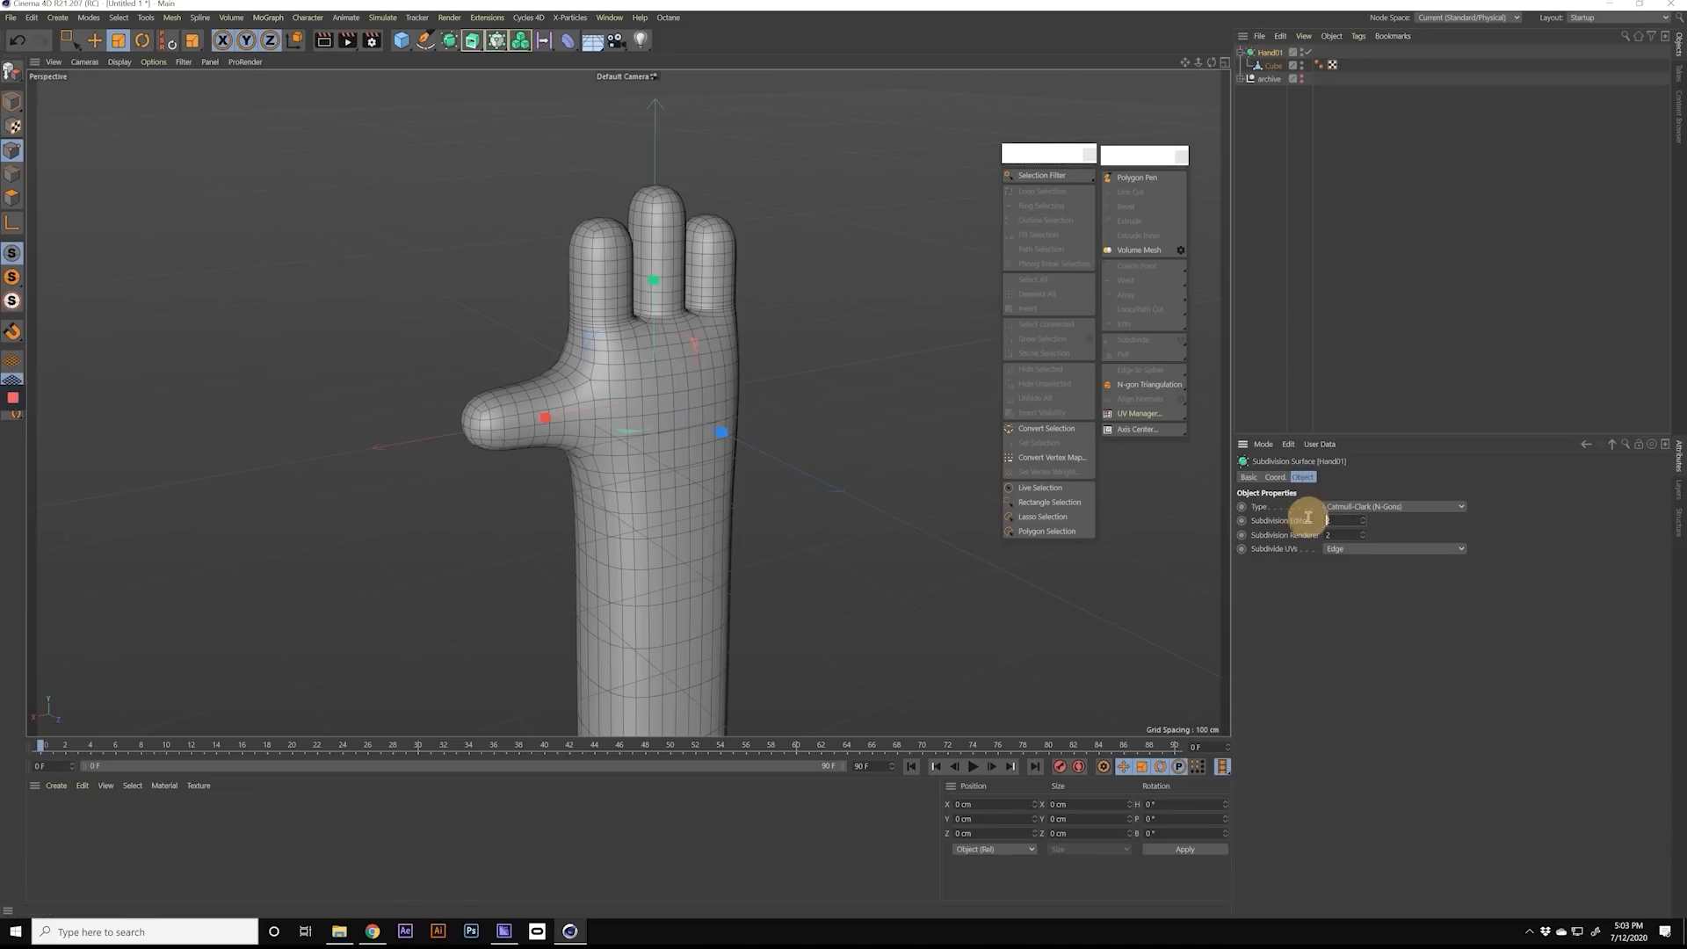
{"action": "type", "text": "3"}
{"action": "key", "text": "Tab"}
{"action": "type", "text": "3"}
{"action": "key", "text": "Return"}
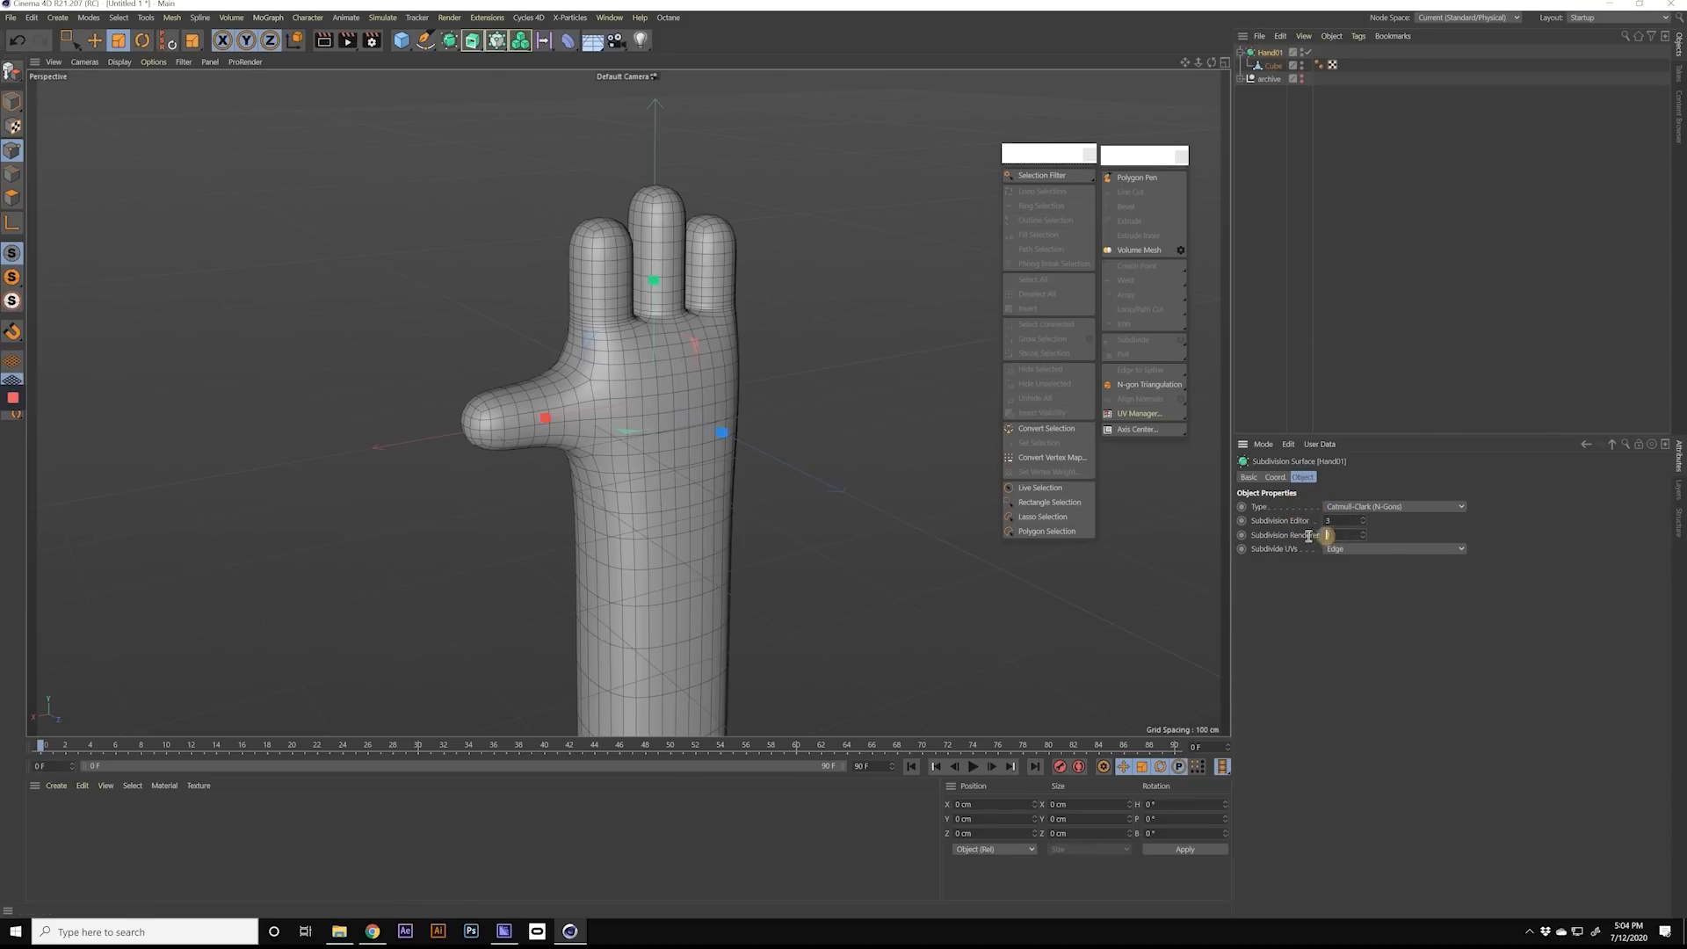
{"action": "left_click_drag", "start_coordinate": [873, 370], "coordinate": [623, 411], "text": "alt"}
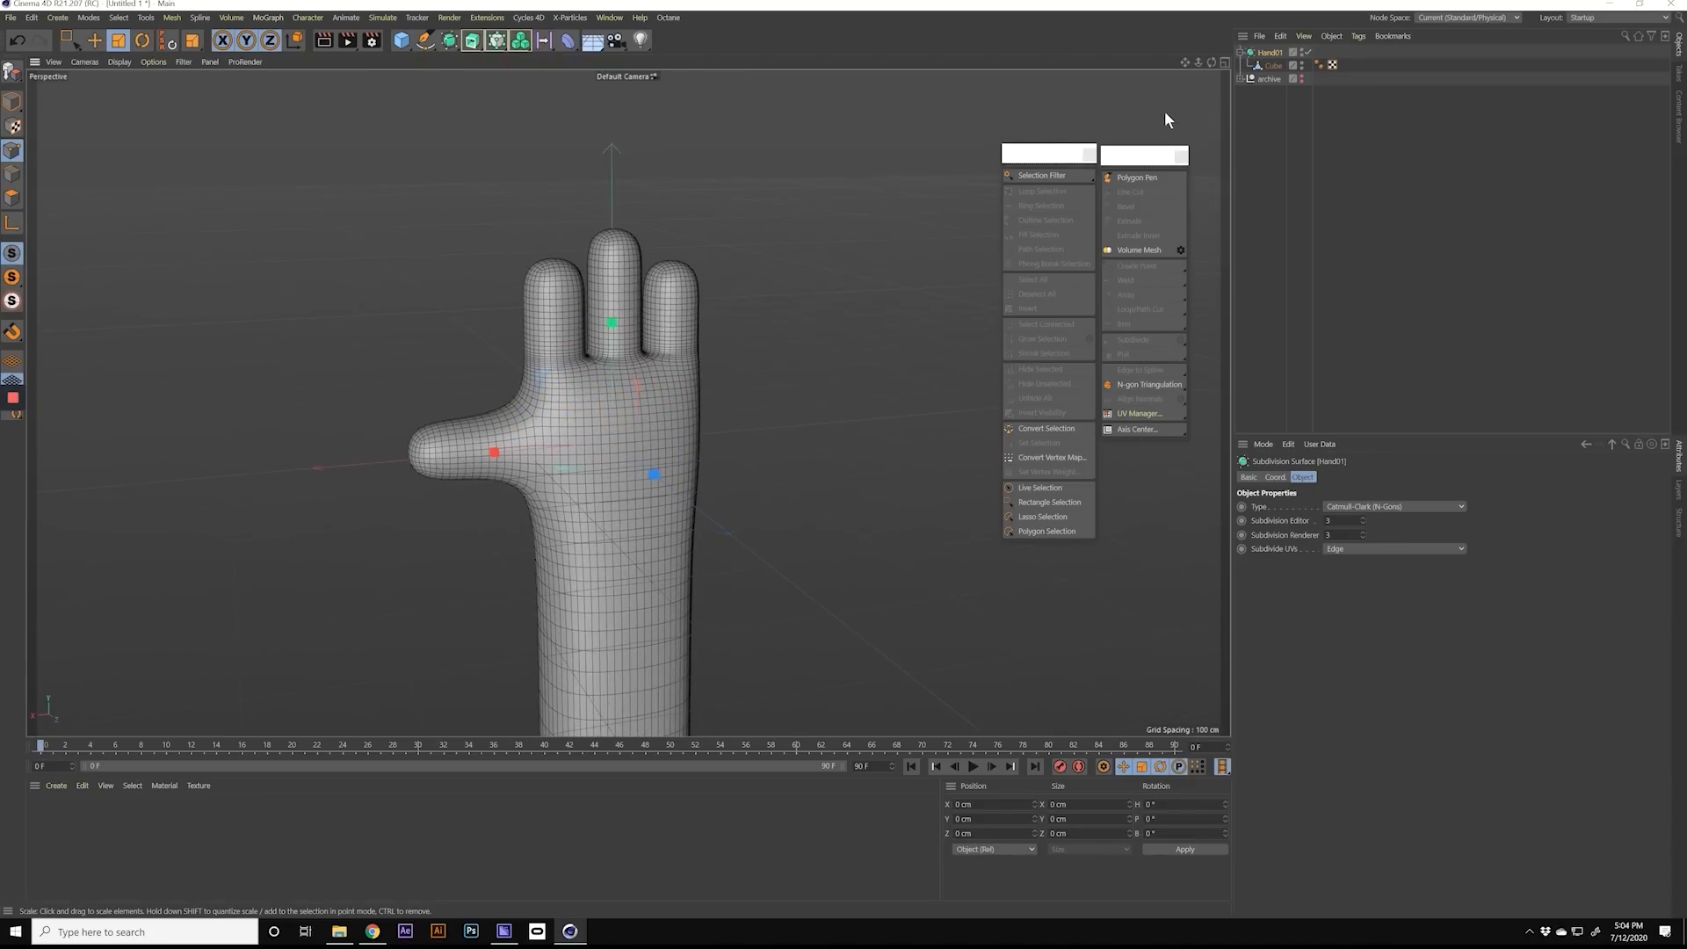
Step: Convert Hand01 into a single editable polygon object, switch to Model mode and check the backup in the archive null
{"action": "left_click", "coordinate": [1240, 53]}
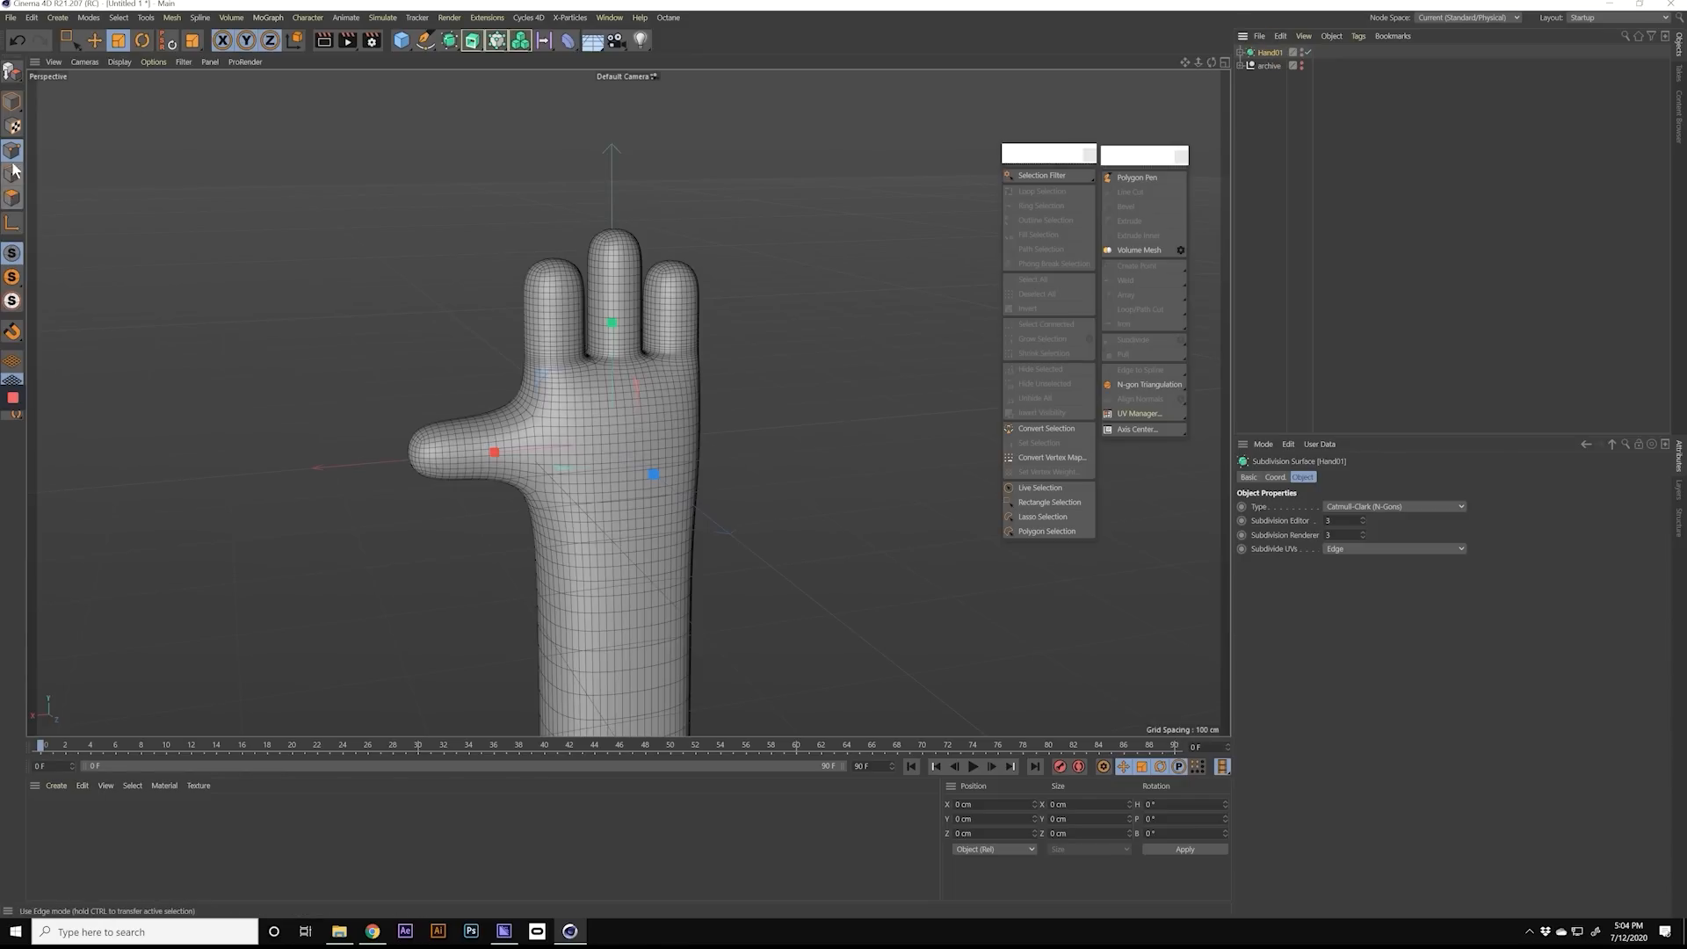
{"action": "left_click", "coordinate": [13, 75]}
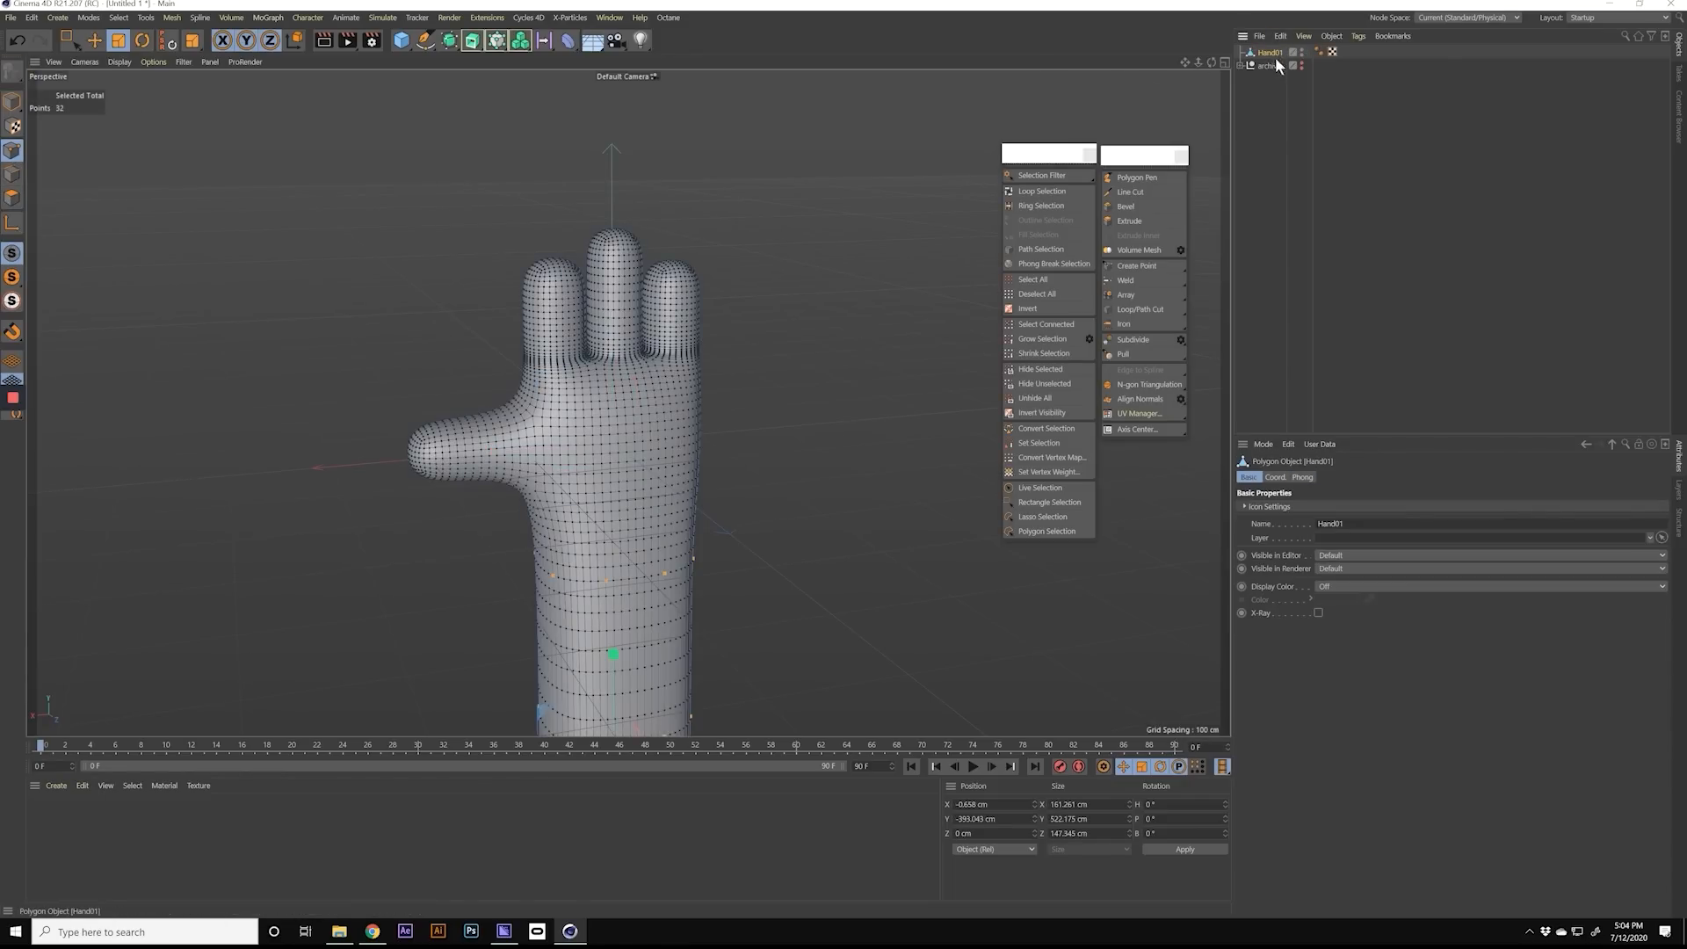
{"action": "mouse_move", "coordinate": [608, 420]}
{"action": "left_mouse_down", "text": "alt"}
{"action": "mouse_move", "coordinate": [685, 408]}
{"action": "mouse_move", "coordinate": [619, 422]}
{"action": "left_mouse_up", "text": "alt"}
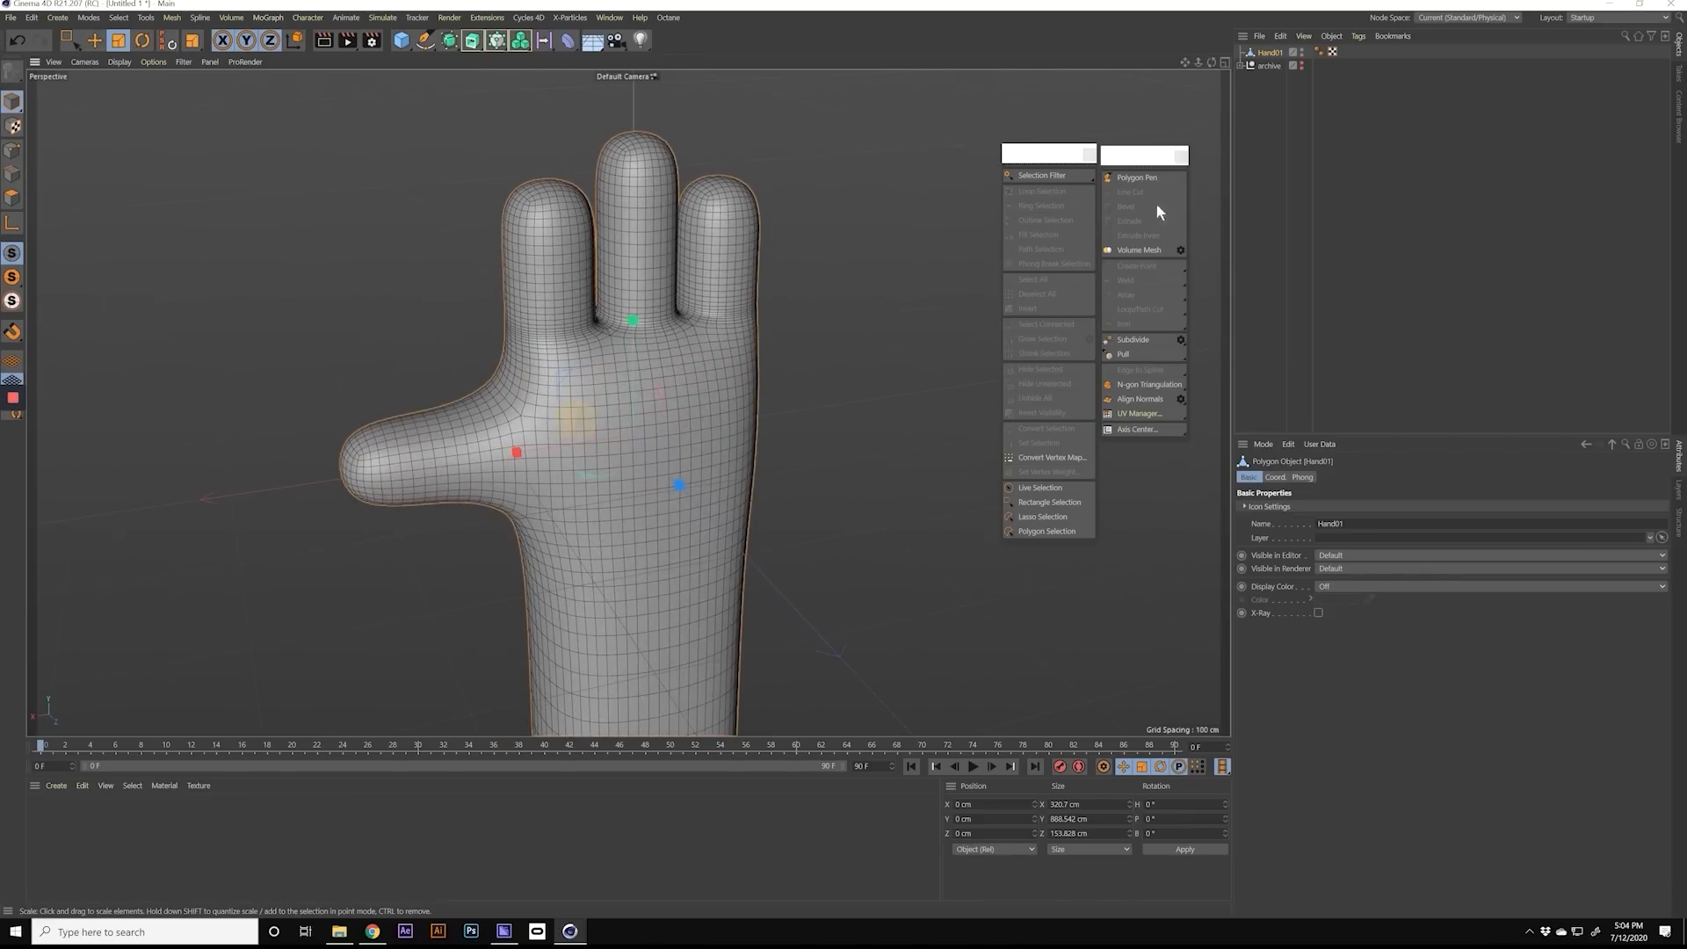
{"action": "left_click", "coordinate": [1241, 66]}
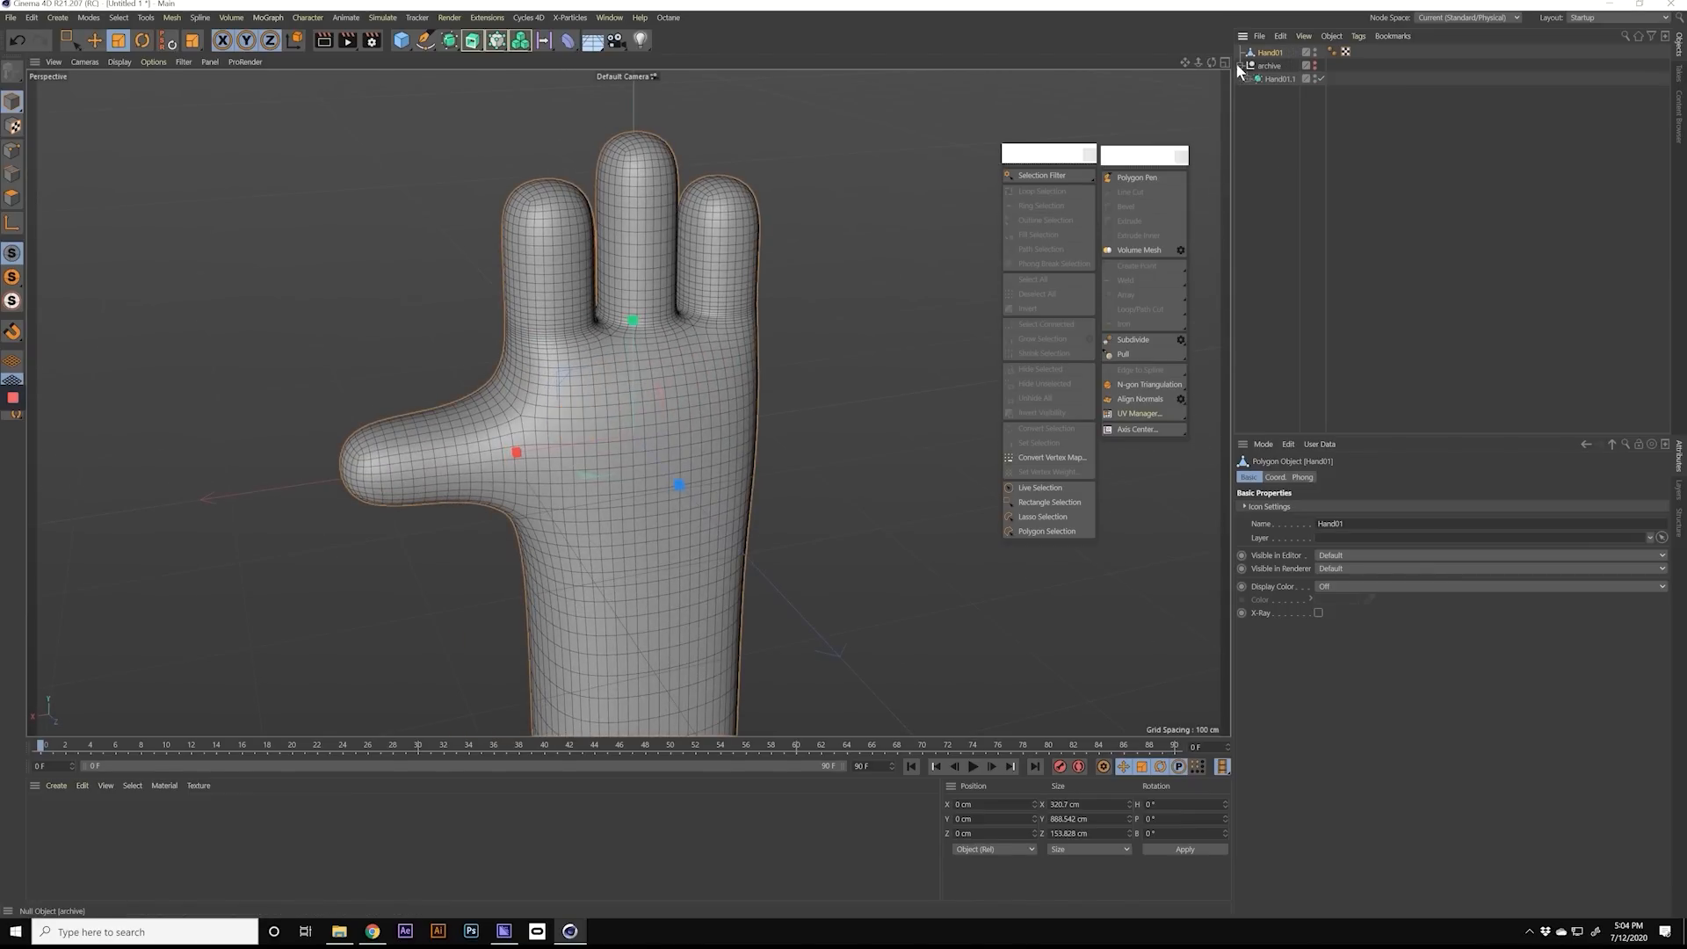
{"action": "left_click", "coordinate": [1239, 65]}
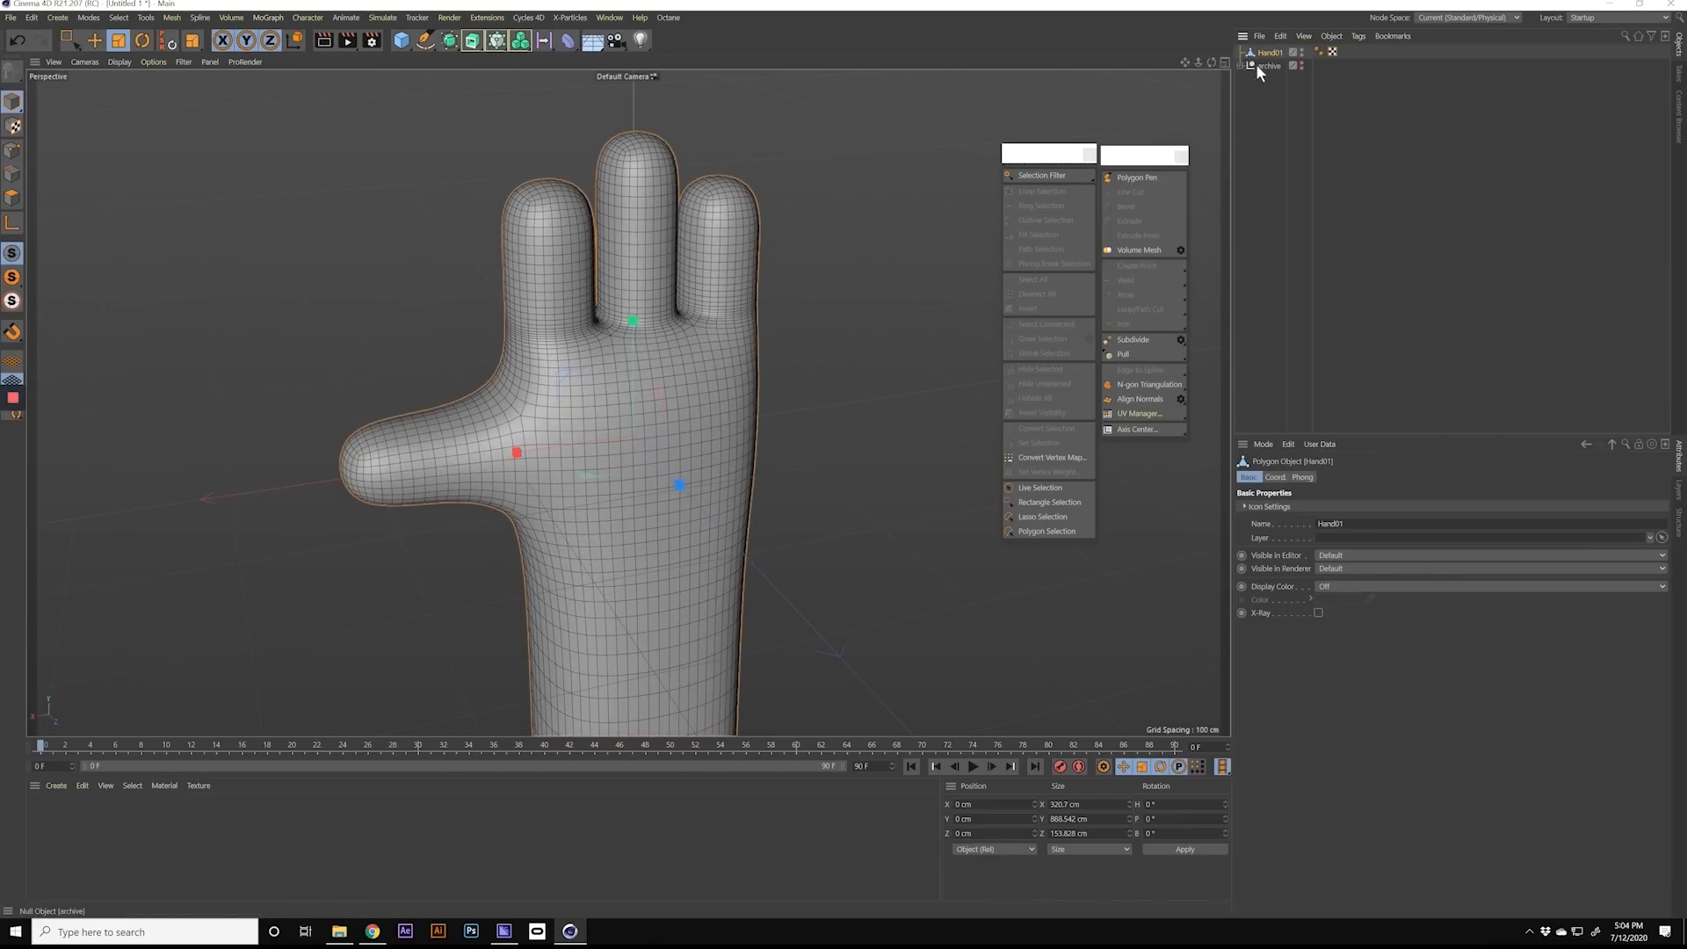
{"action": "left_click_drag", "start_coordinate": [1273, 54], "coordinate": [1262, 74], "text": "ctrl"}
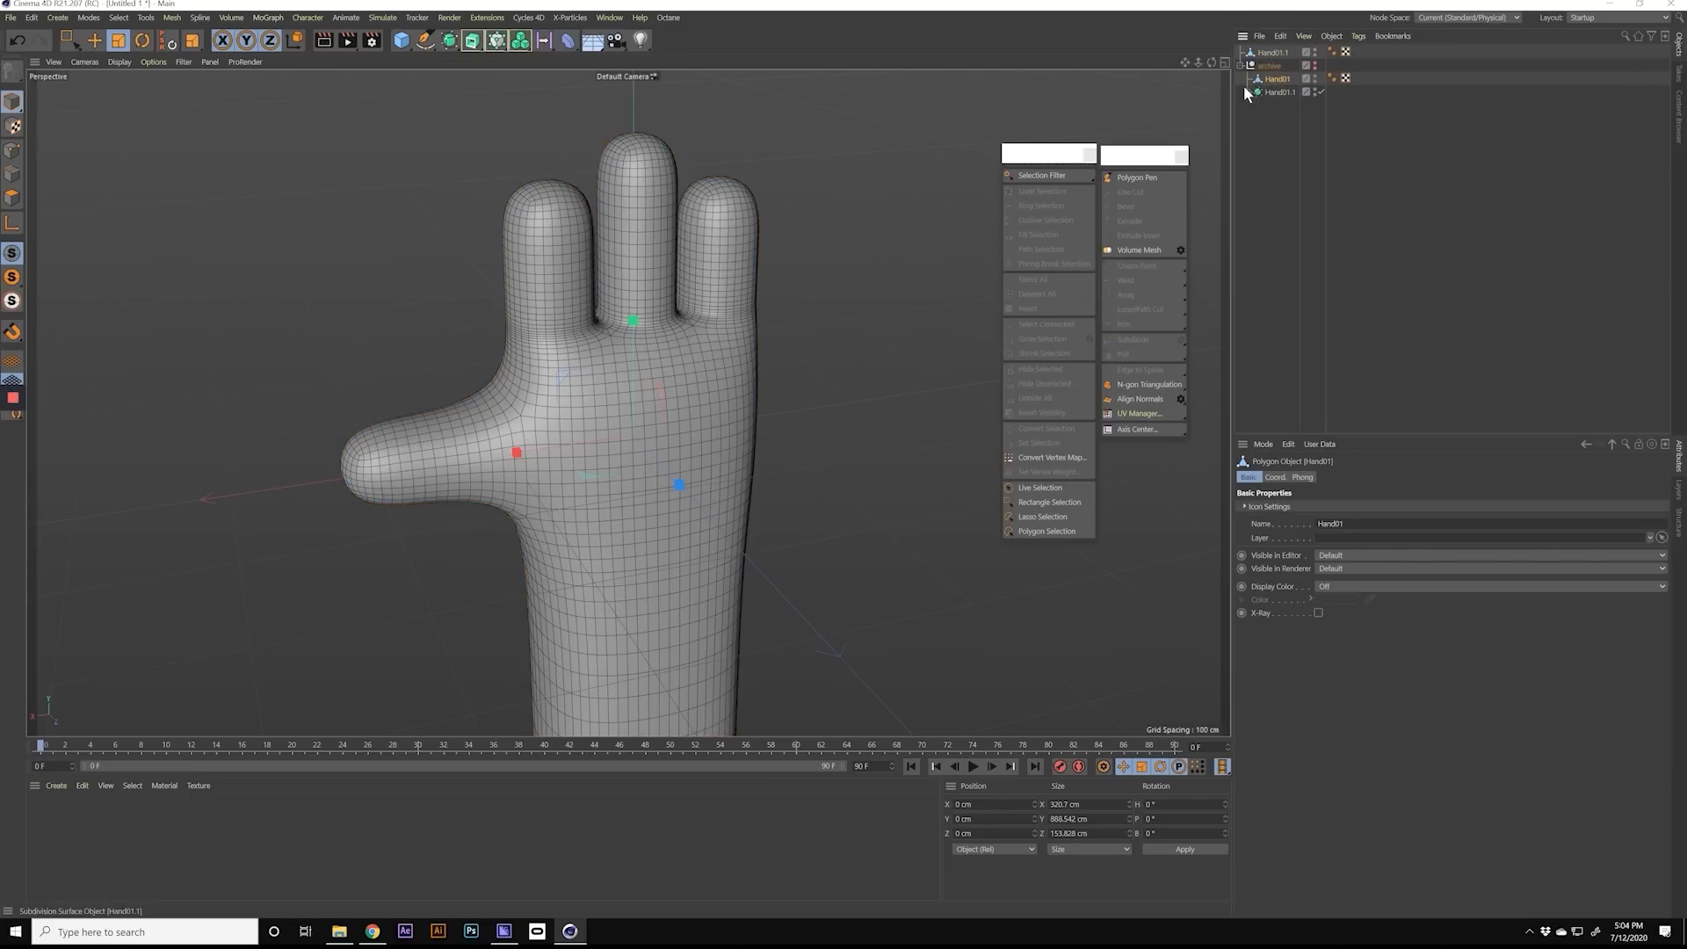
{"action": "left_click", "coordinate": [1239, 65]}
{"action": "key", "text": "ctrl+z"}
{"action": "key", "text": "ctrl+z"}
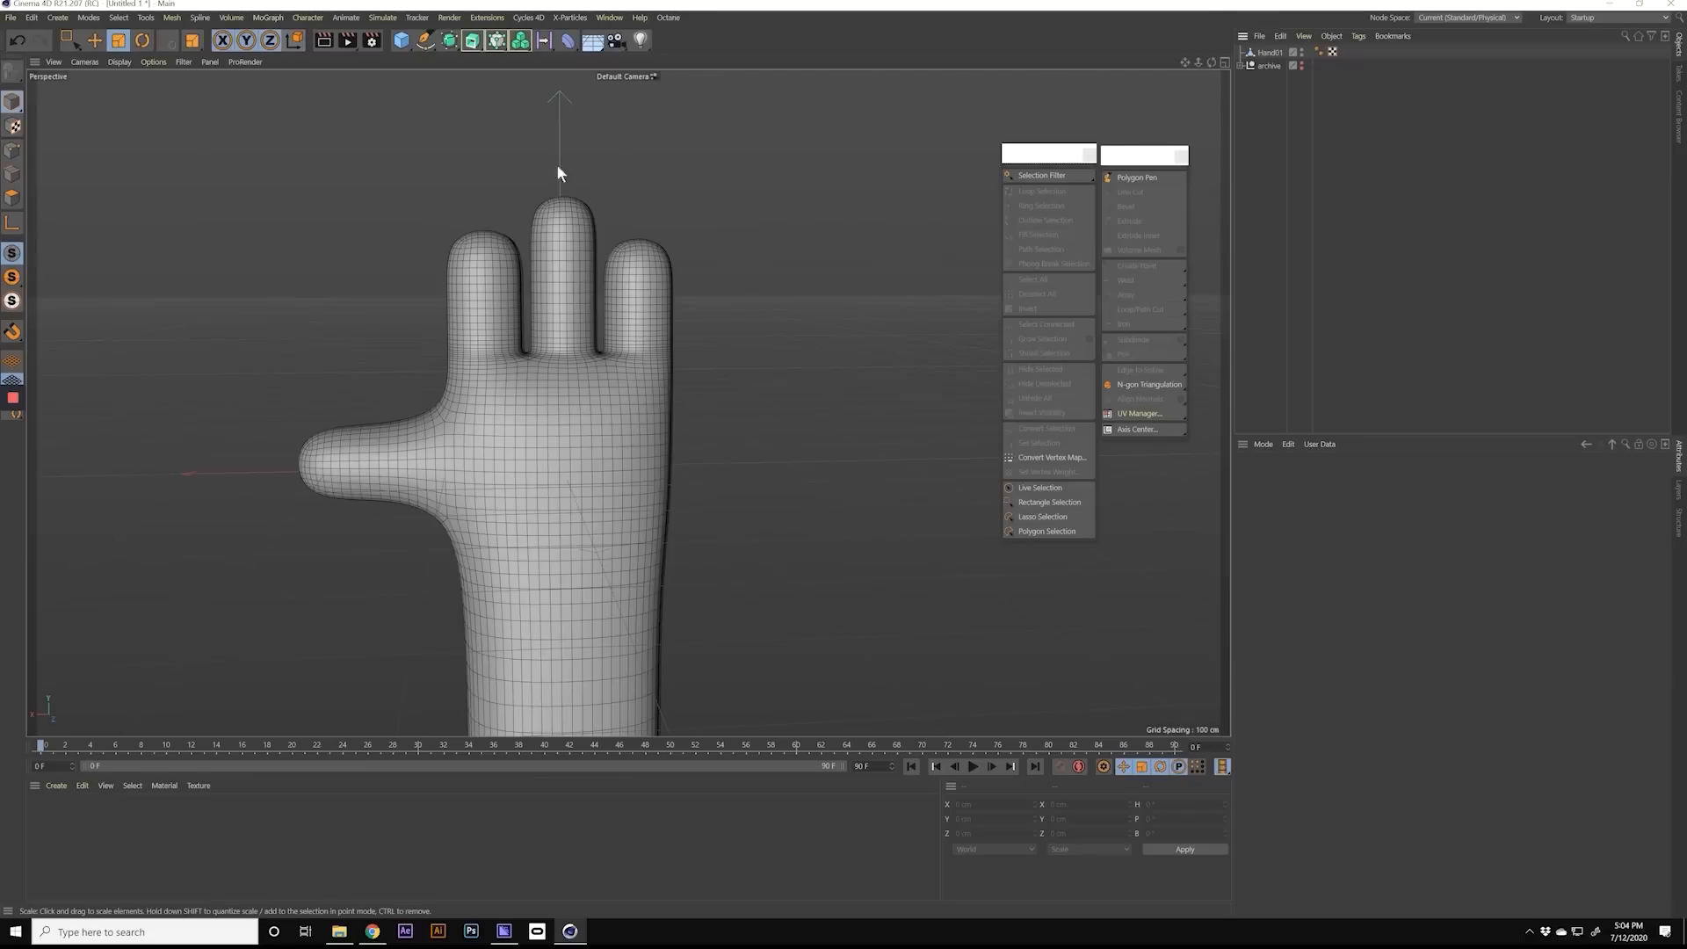
Step: Switch to the four-view layout and close the two floating selection and modelling palettes
{"action": "left_click", "coordinate": [1224, 61]}
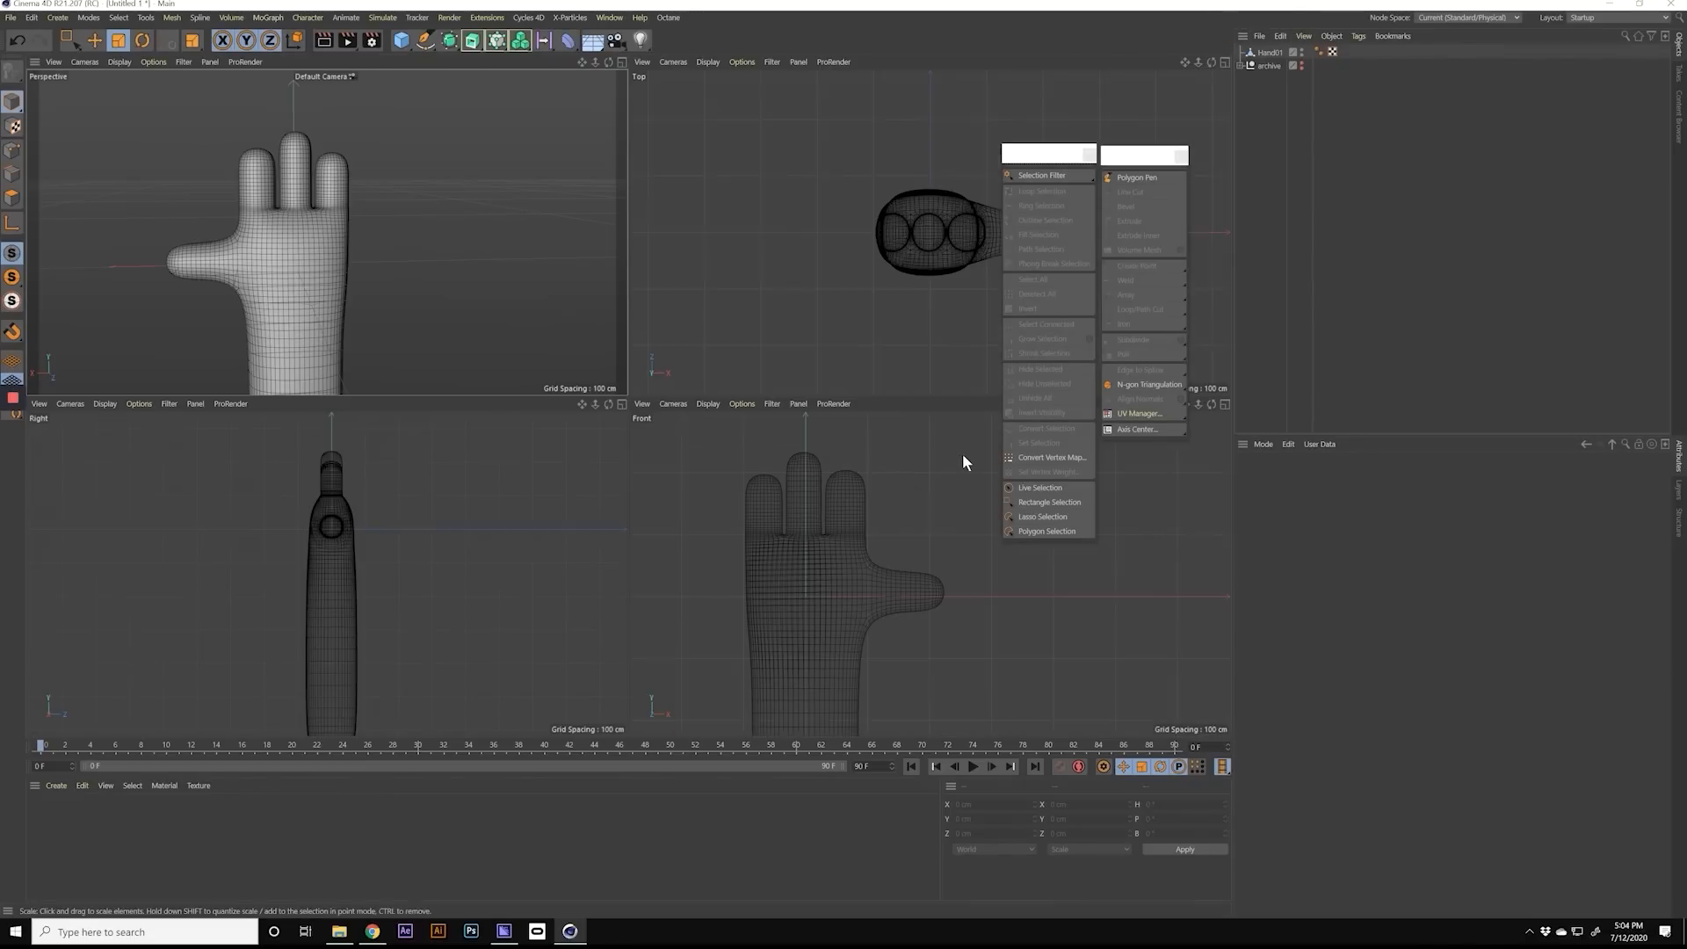
{"action": "left_click", "coordinate": [1089, 156]}
{"action": "left_click", "coordinate": [1180, 158]}
{"action": "right_click_drag", "start_coordinate": [857, 609], "coordinate": [815, 618], "text": "alt"}
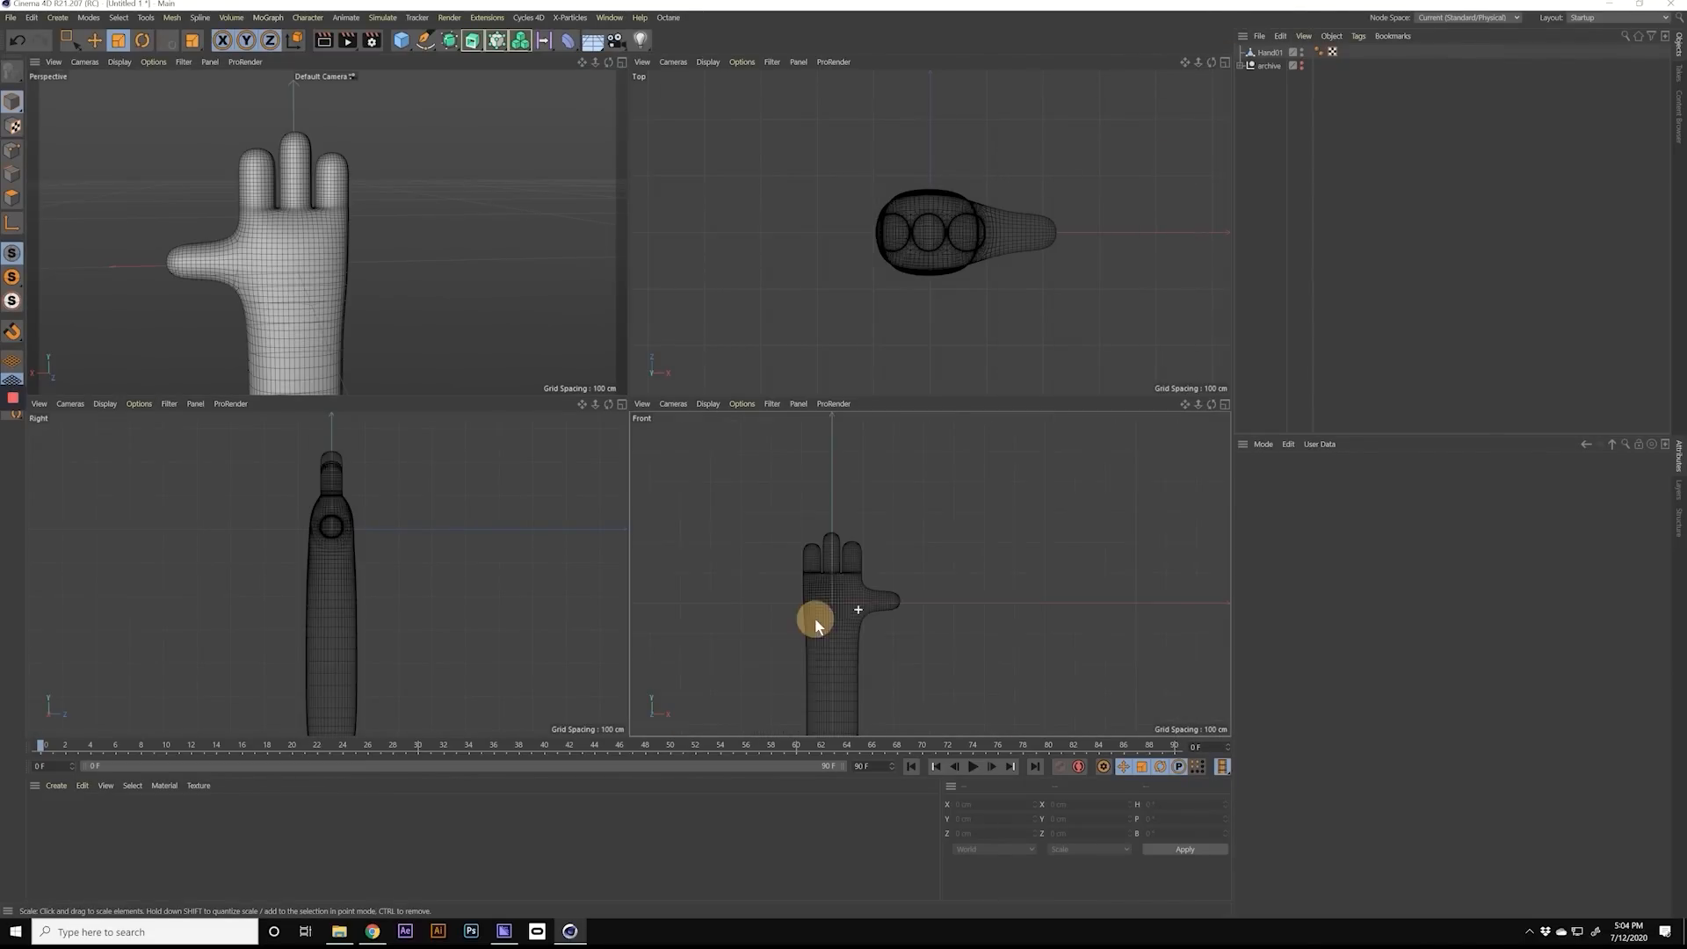
Step: Examine the finished hand mesh in the perspective and front views
{"action": "left_click", "coordinate": [621, 62]}
{"action": "left_click", "coordinate": [551, 401]}
{"action": "left_click", "coordinate": [1224, 61]}
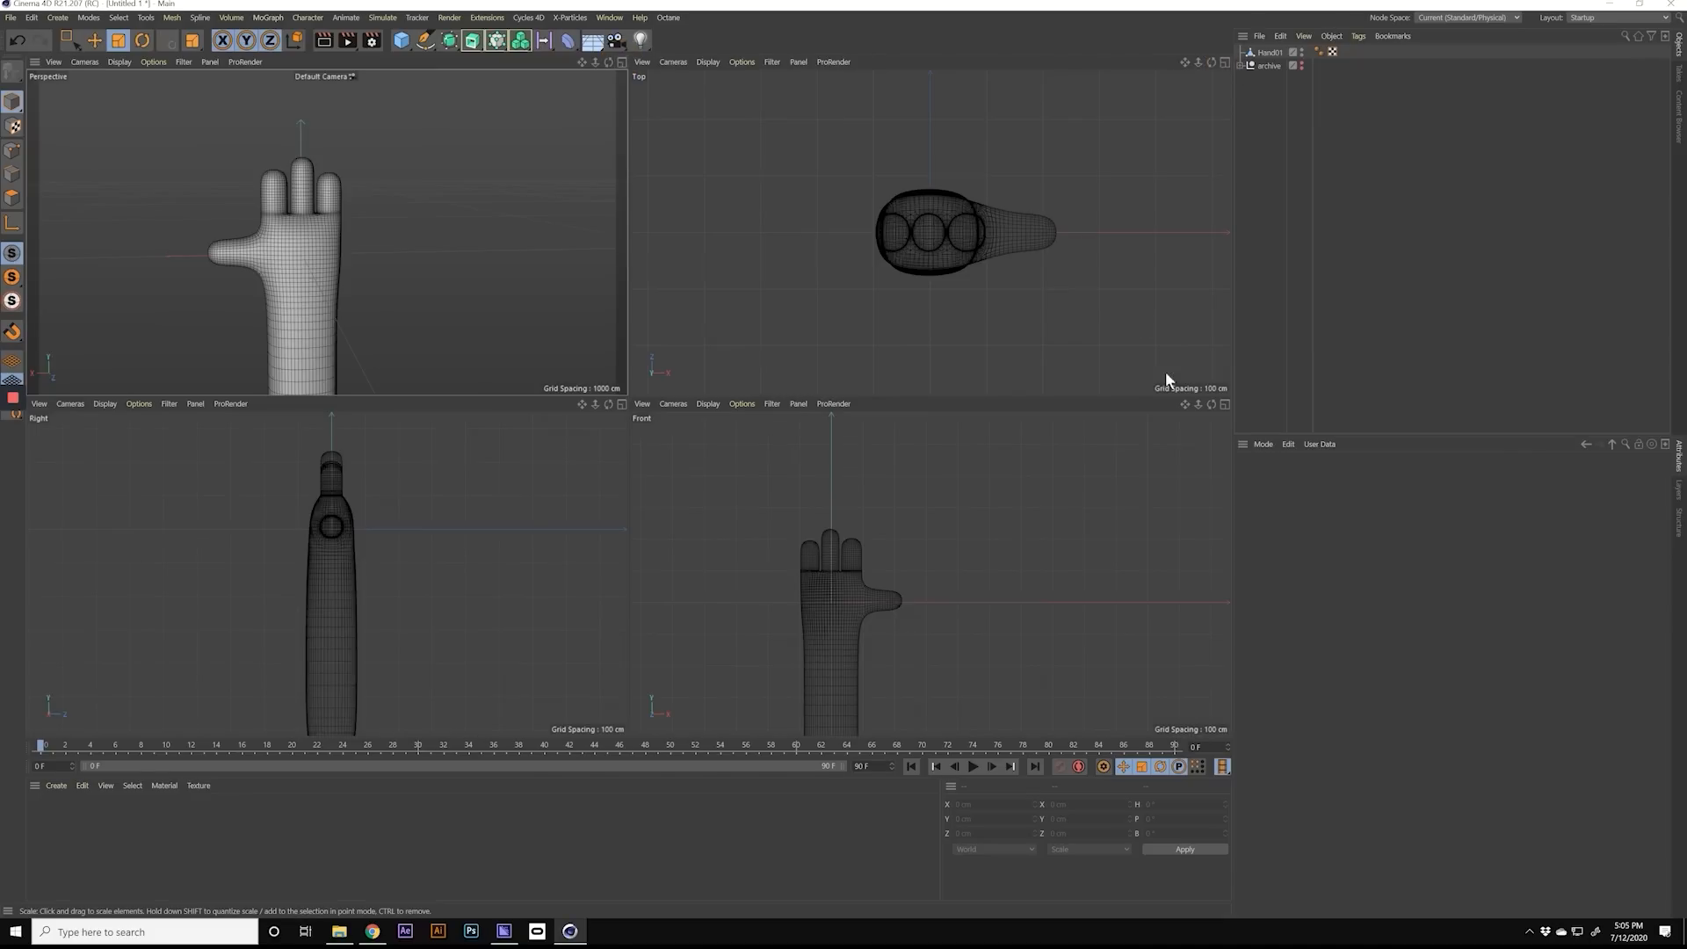
{"action": "left_click", "coordinate": [1226, 406]}
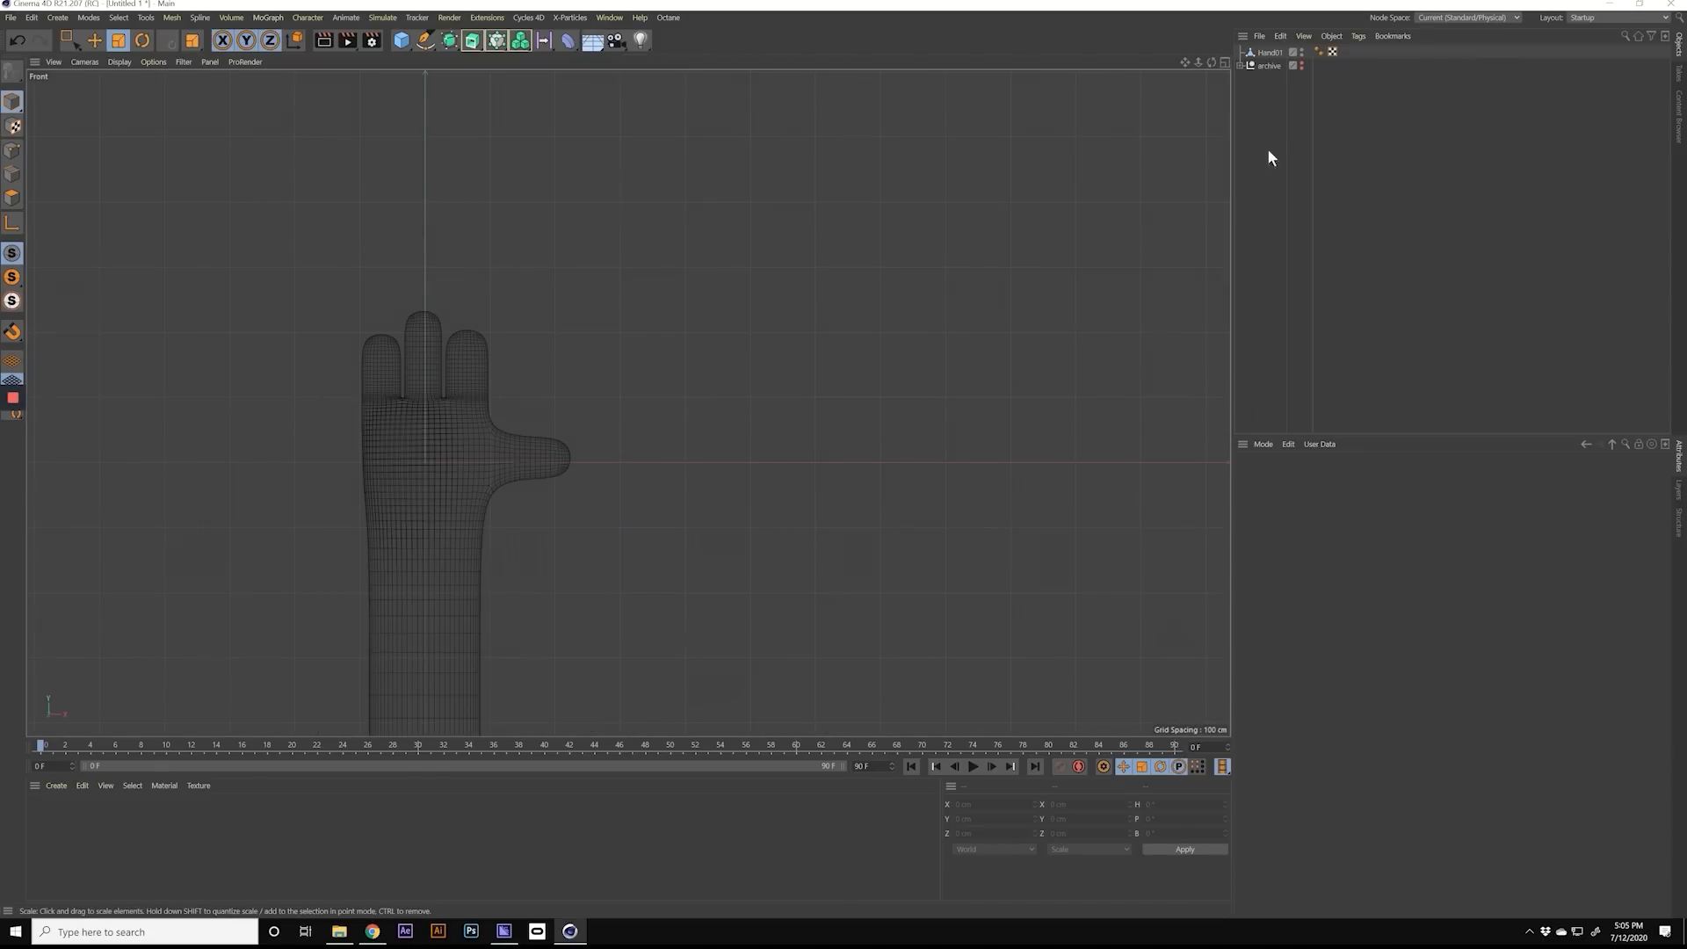
{"action": "left_click", "coordinate": [1224, 61]}
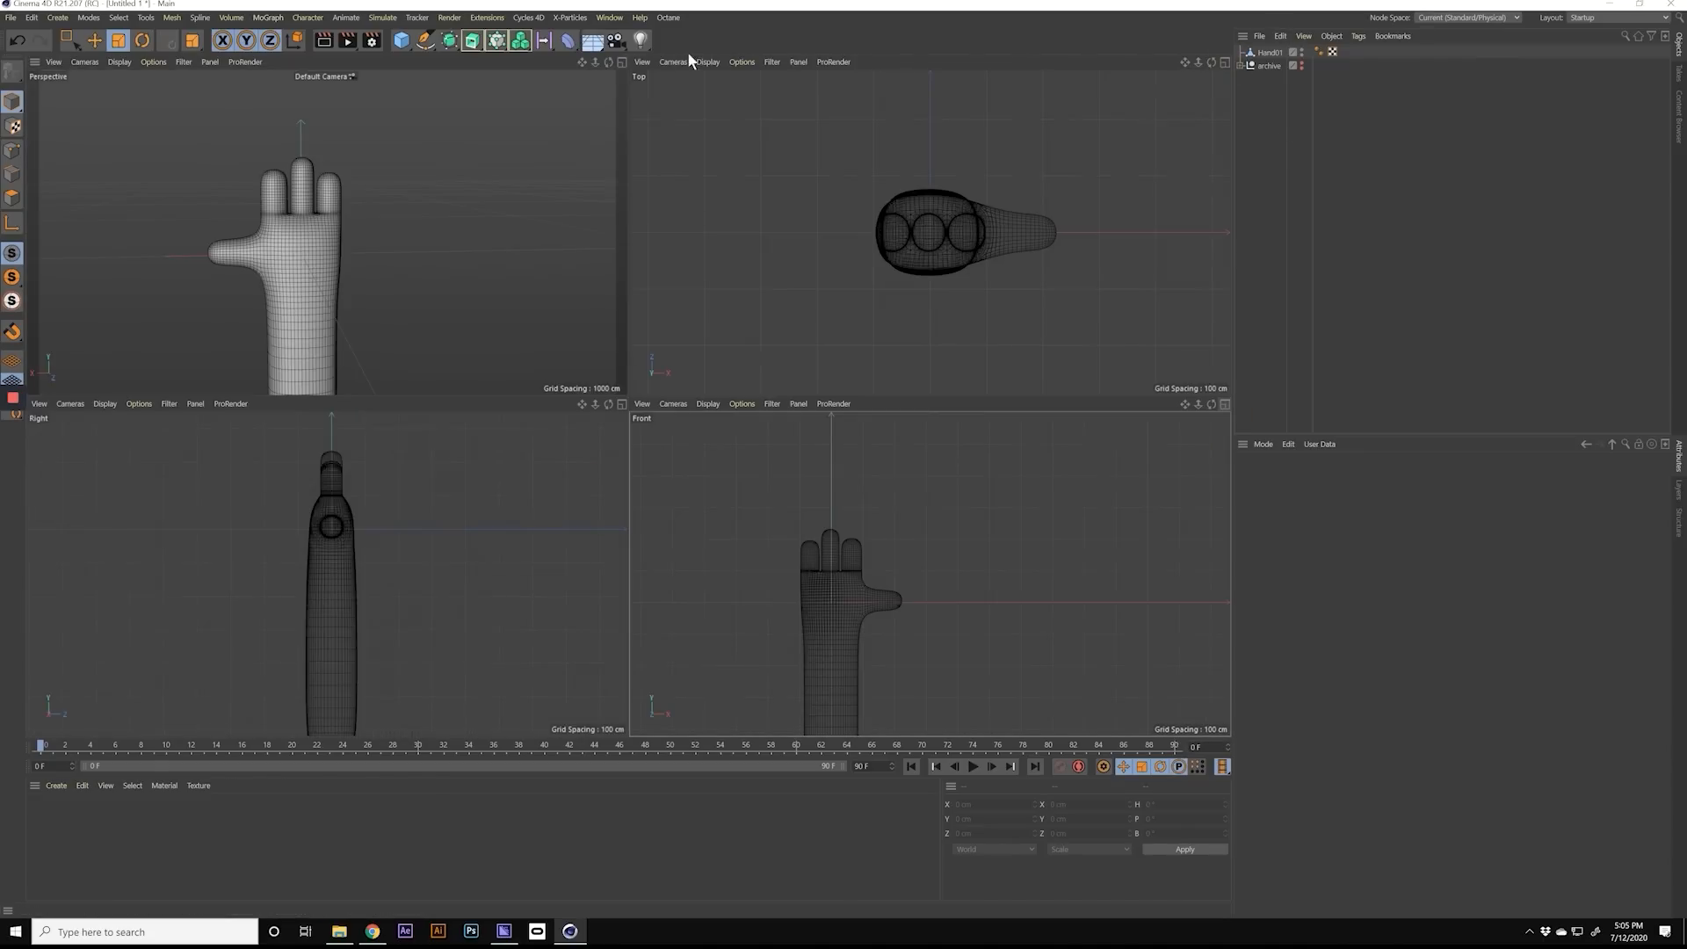
{"action": "left_click", "coordinate": [621, 61]}
{"action": "right_click_drag", "start_coordinate": [605, 303], "coordinate": [555, 310], "text": "alt"}
{"action": "middle_click_drag", "start_coordinate": [575, 332], "coordinate": [545, 313], "text": "alt"}
{"action": "left_click_drag", "start_coordinate": [545, 313], "coordinate": [542, 302], "text": "alt"}
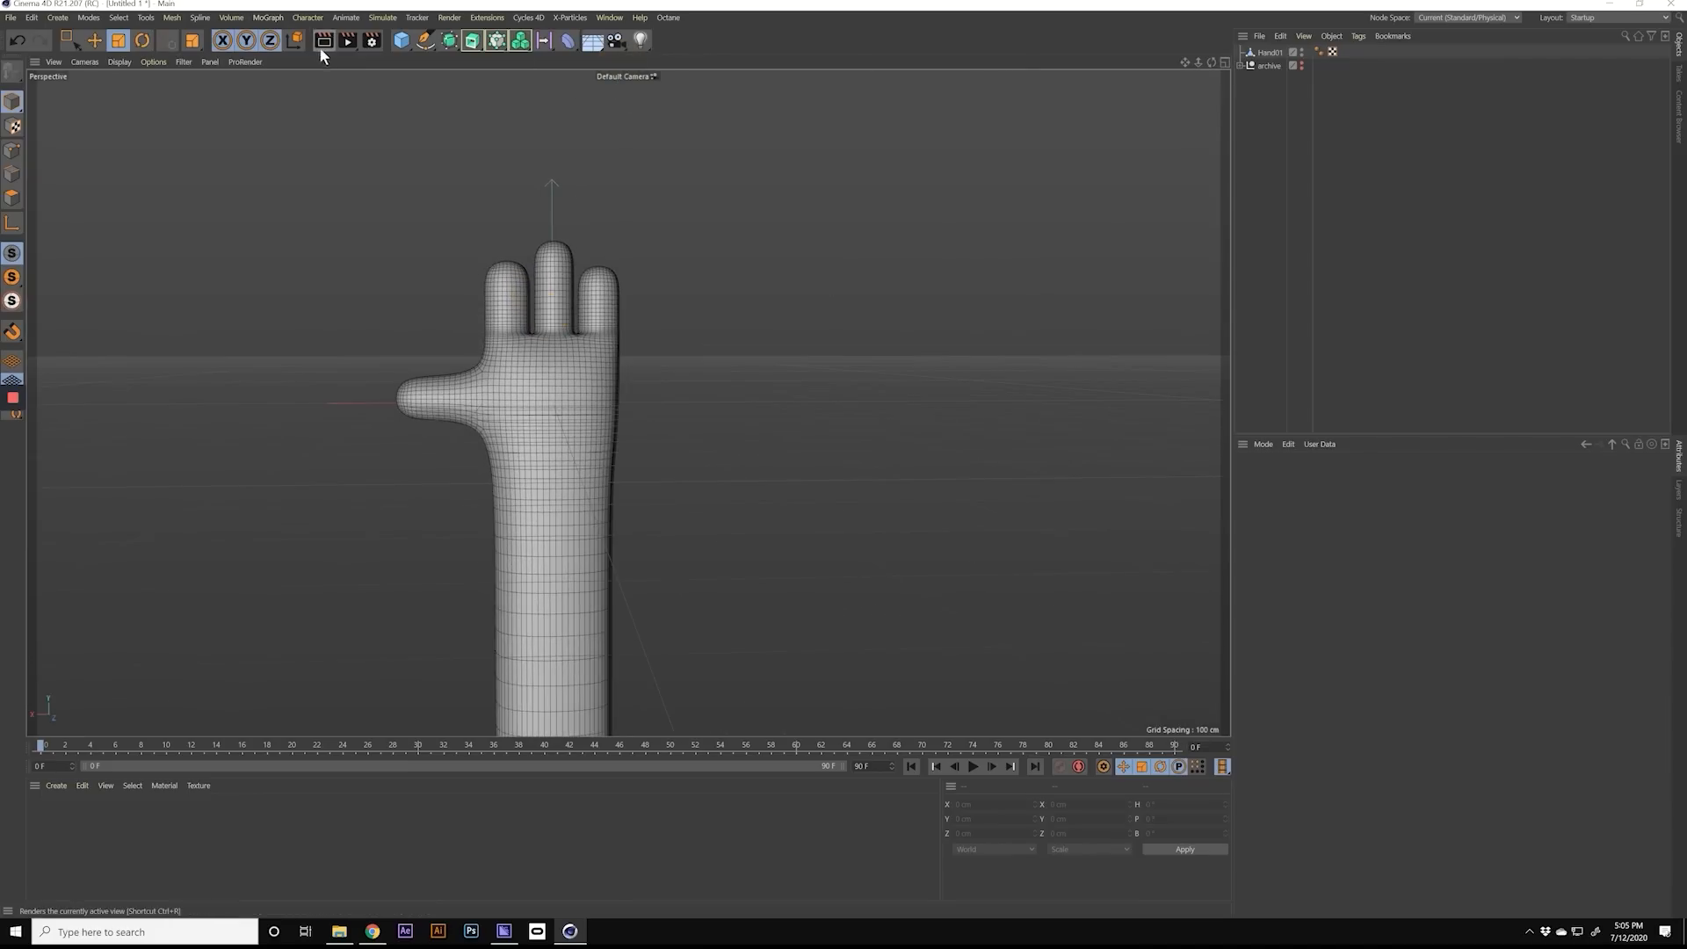
Step: With the Joint tool, place the first joint at the centre of the forearm's lower end in the front view
{"action": "left_click", "coordinate": [309, 19]}
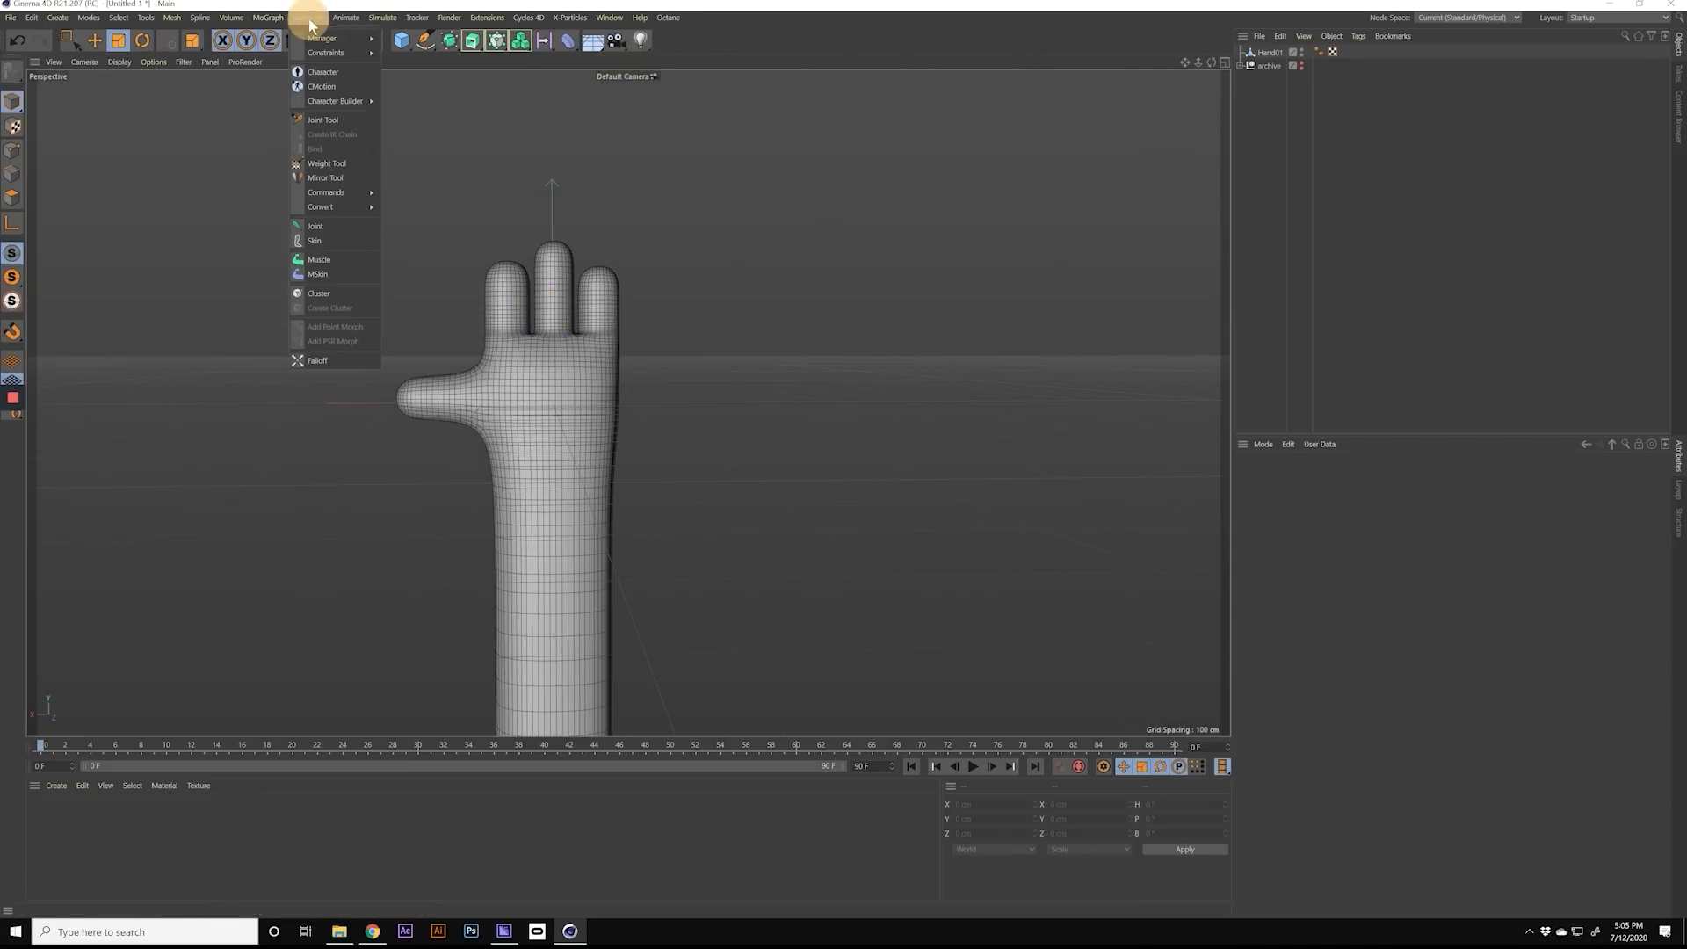
{"action": "left_click", "coordinate": [329, 119]}
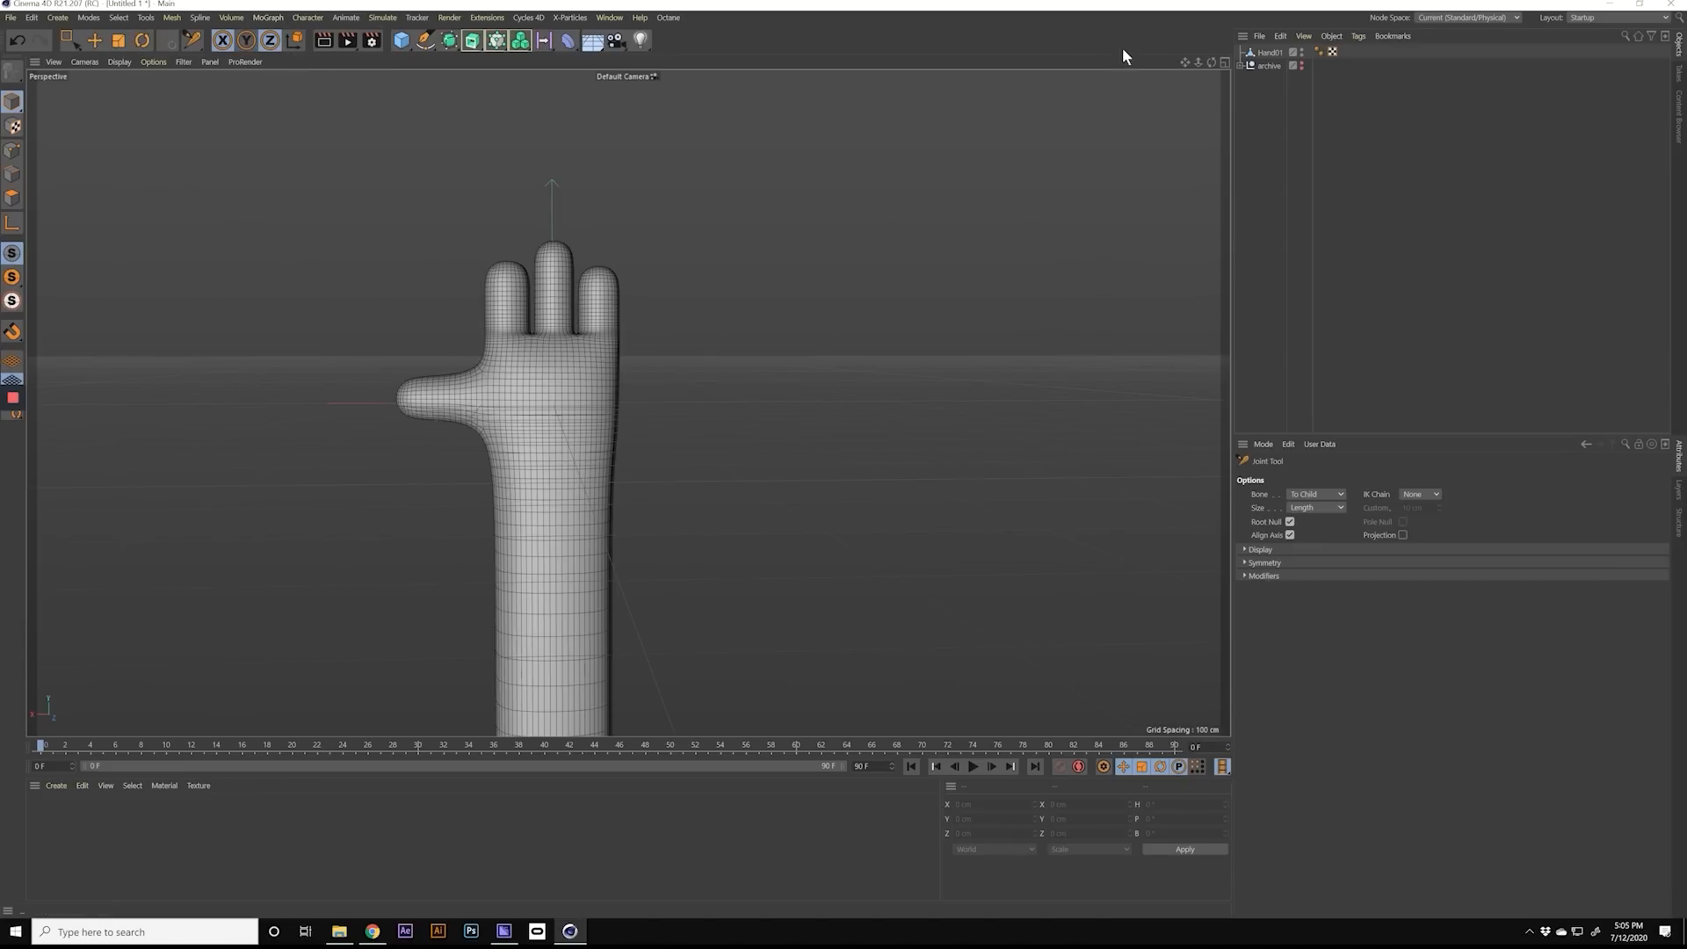
{"action": "left_click", "coordinate": [1225, 62]}
{"action": "left_click", "coordinate": [1225, 403]}
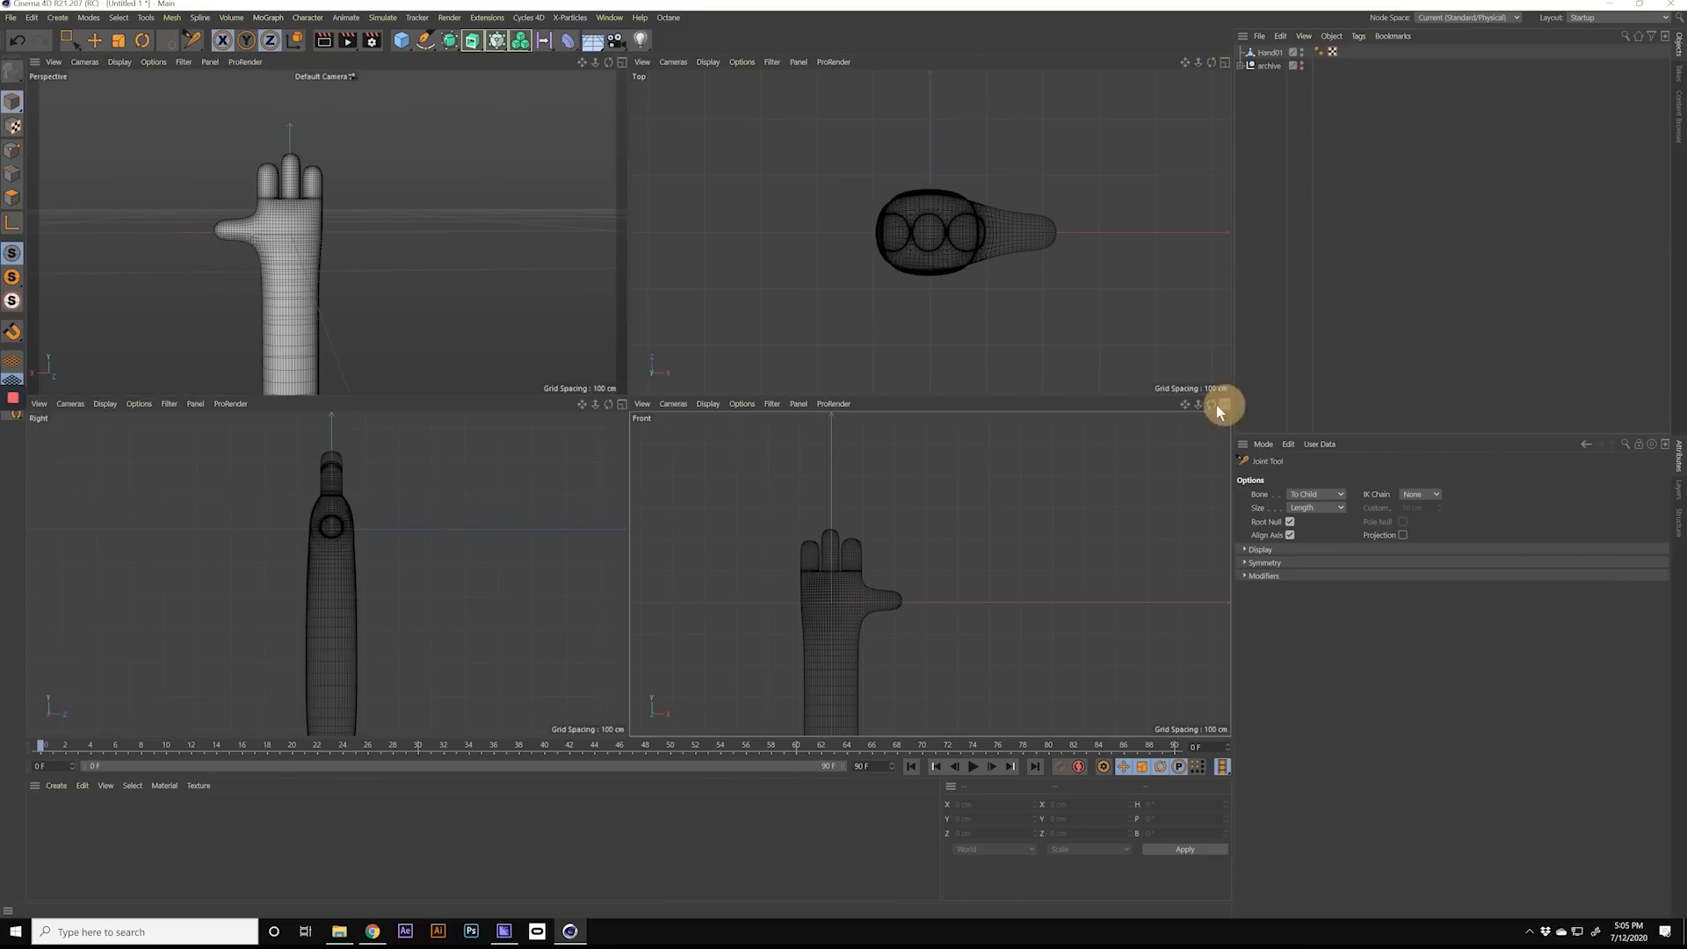
{"action": "middle_click_drag", "start_coordinate": [435, 520], "coordinate": [643, 327], "text": "alt"}
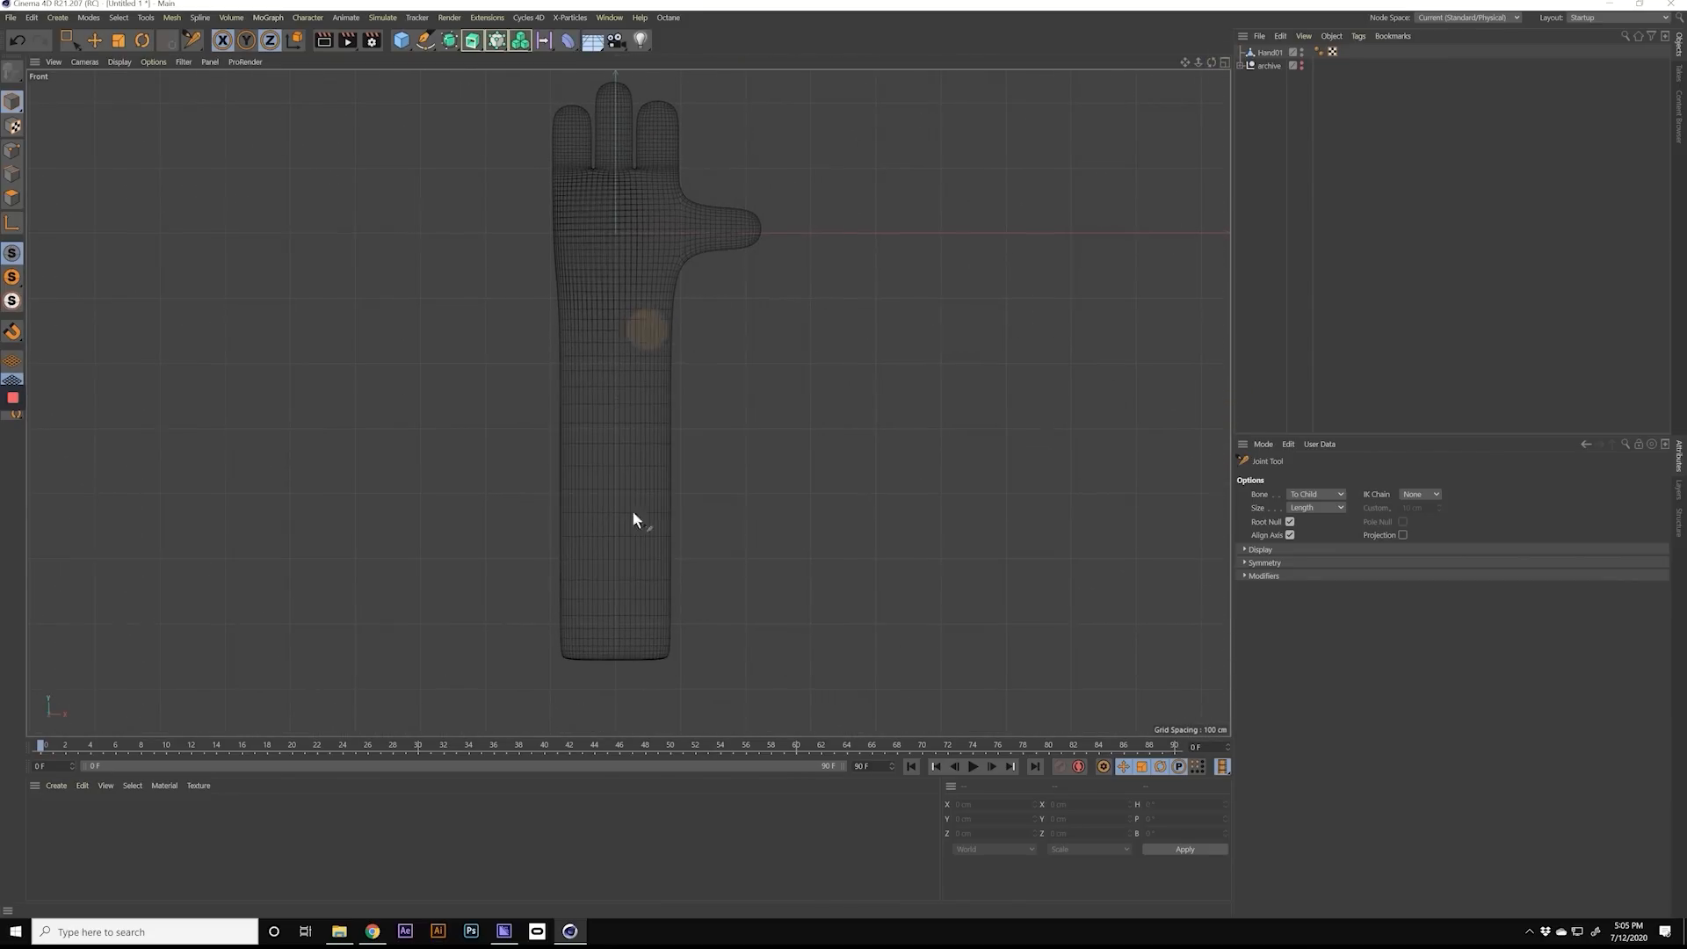
{"action": "right_click_drag", "start_coordinate": [615, 601], "coordinate": [647, 601], "text": "alt"}
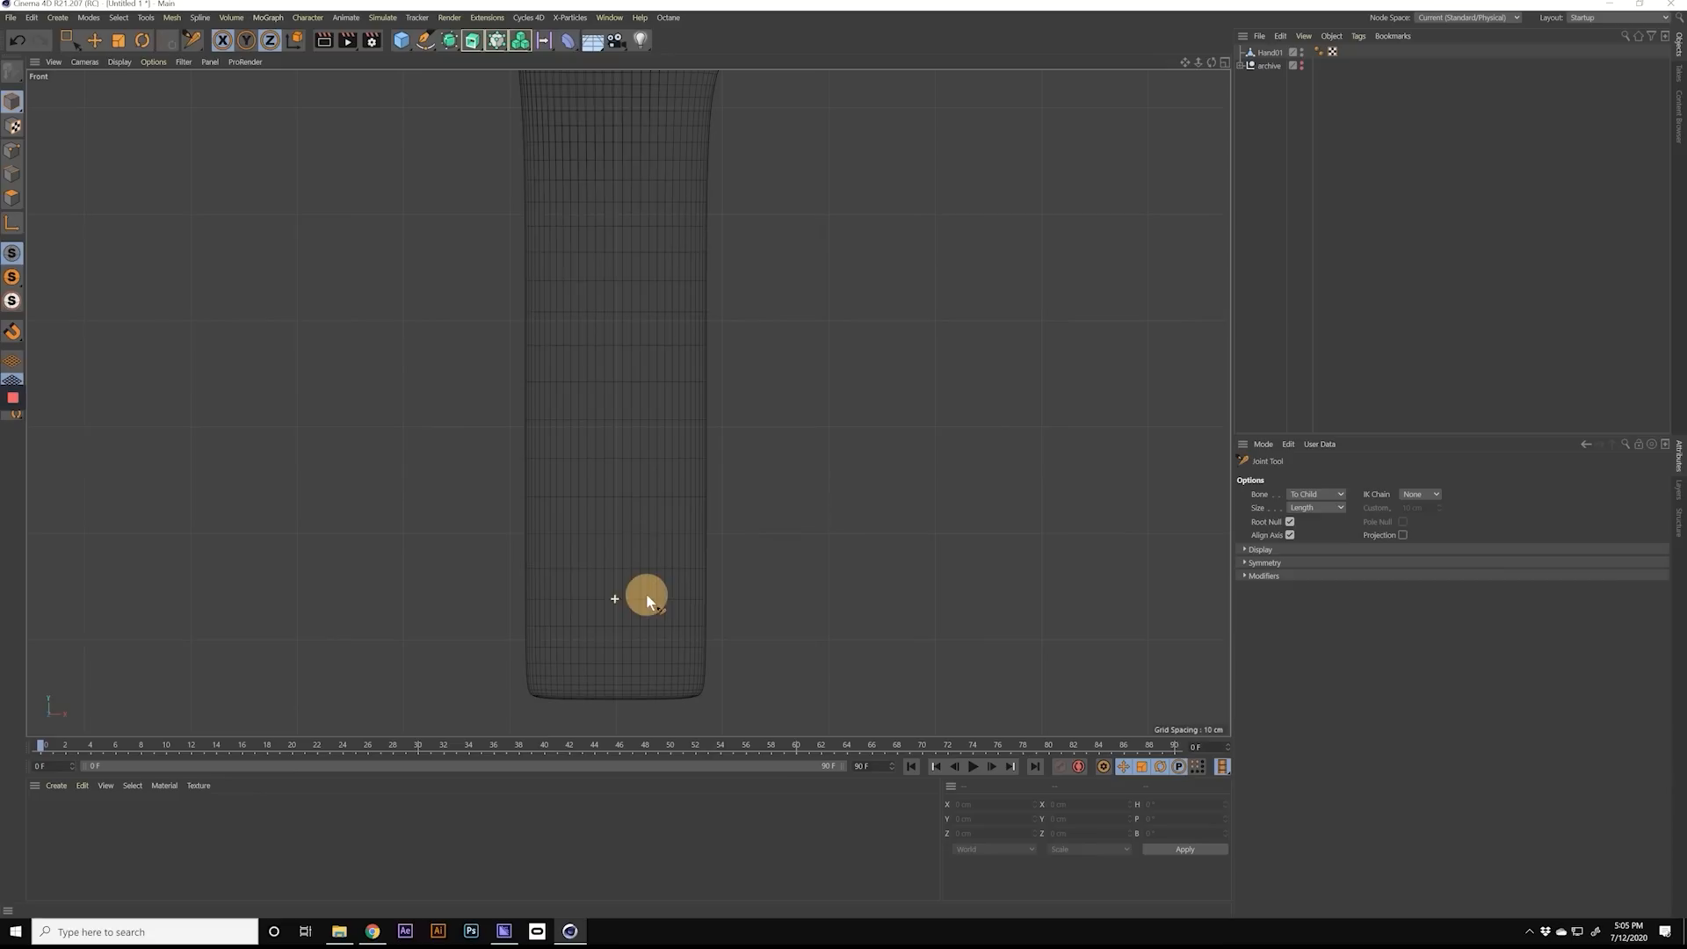
{"action": "left_click", "coordinate": [617, 698], "text": "ctrl"}
Step: Continue the joint chain up the arm's centre line with one joint mid-forearm and one at the wrist
{"action": "right_click_drag", "start_coordinate": [645, 540], "coordinate": [594, 728], "text": "alt"}
{"action": "middle_click_drag", "start_coordinate": [625, 463], "coordinate": [633, 589], "text": "alt"}
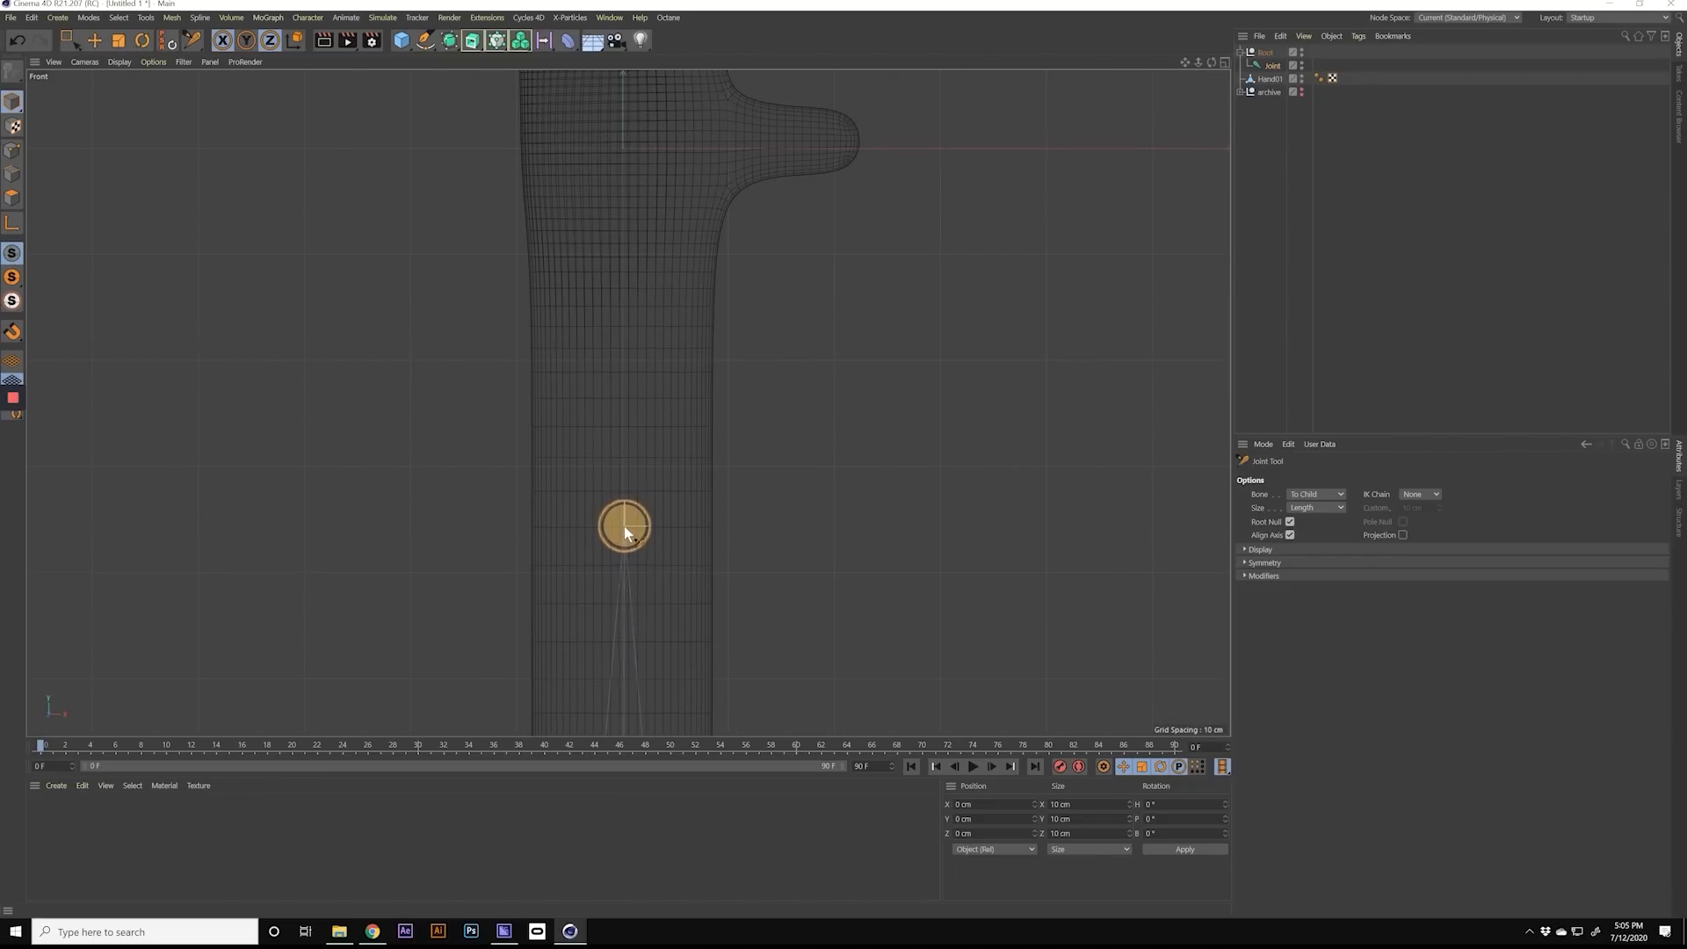
{"action": "left_click", "coordinate": [620, 528], "text": "ctrl"}
{"action": "middle_click_drag", "start_coordinate": [654, 431], "coordinate": [661, 625], "text": "alt"}
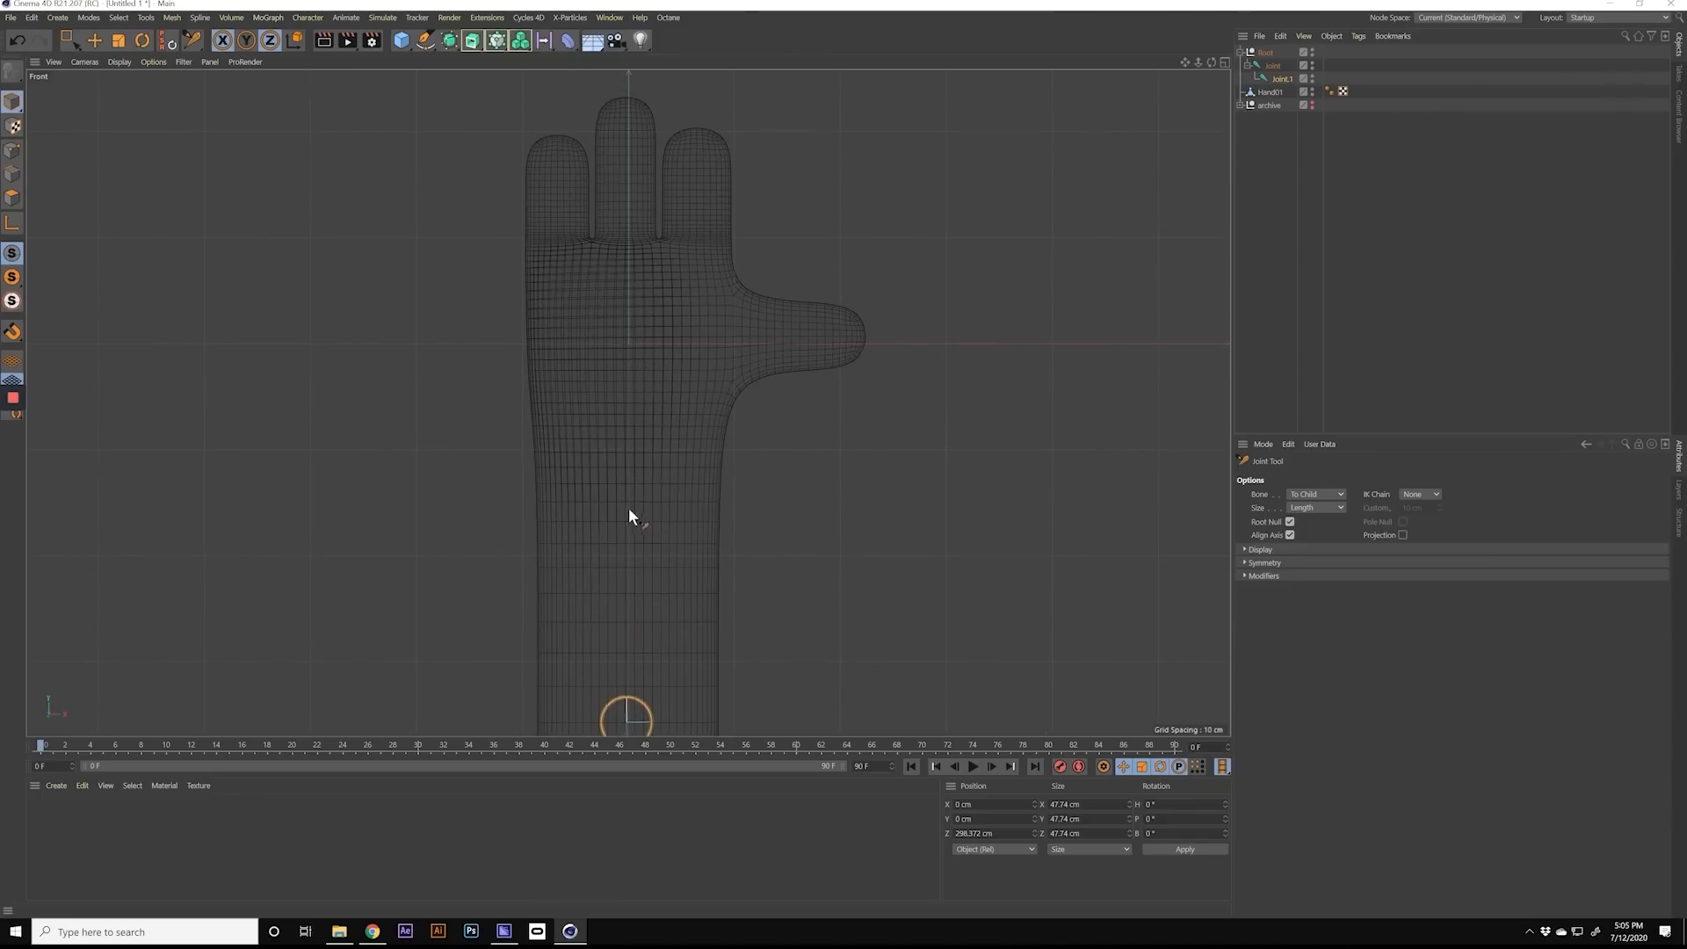
{"action": "left_click", "coordinate": [625, 458], "text": "ctrl"}
{"action": "left_click_drag", "start_coordinate": [627, 456], "coordinate": [624, 451], "text": "ctrl"}
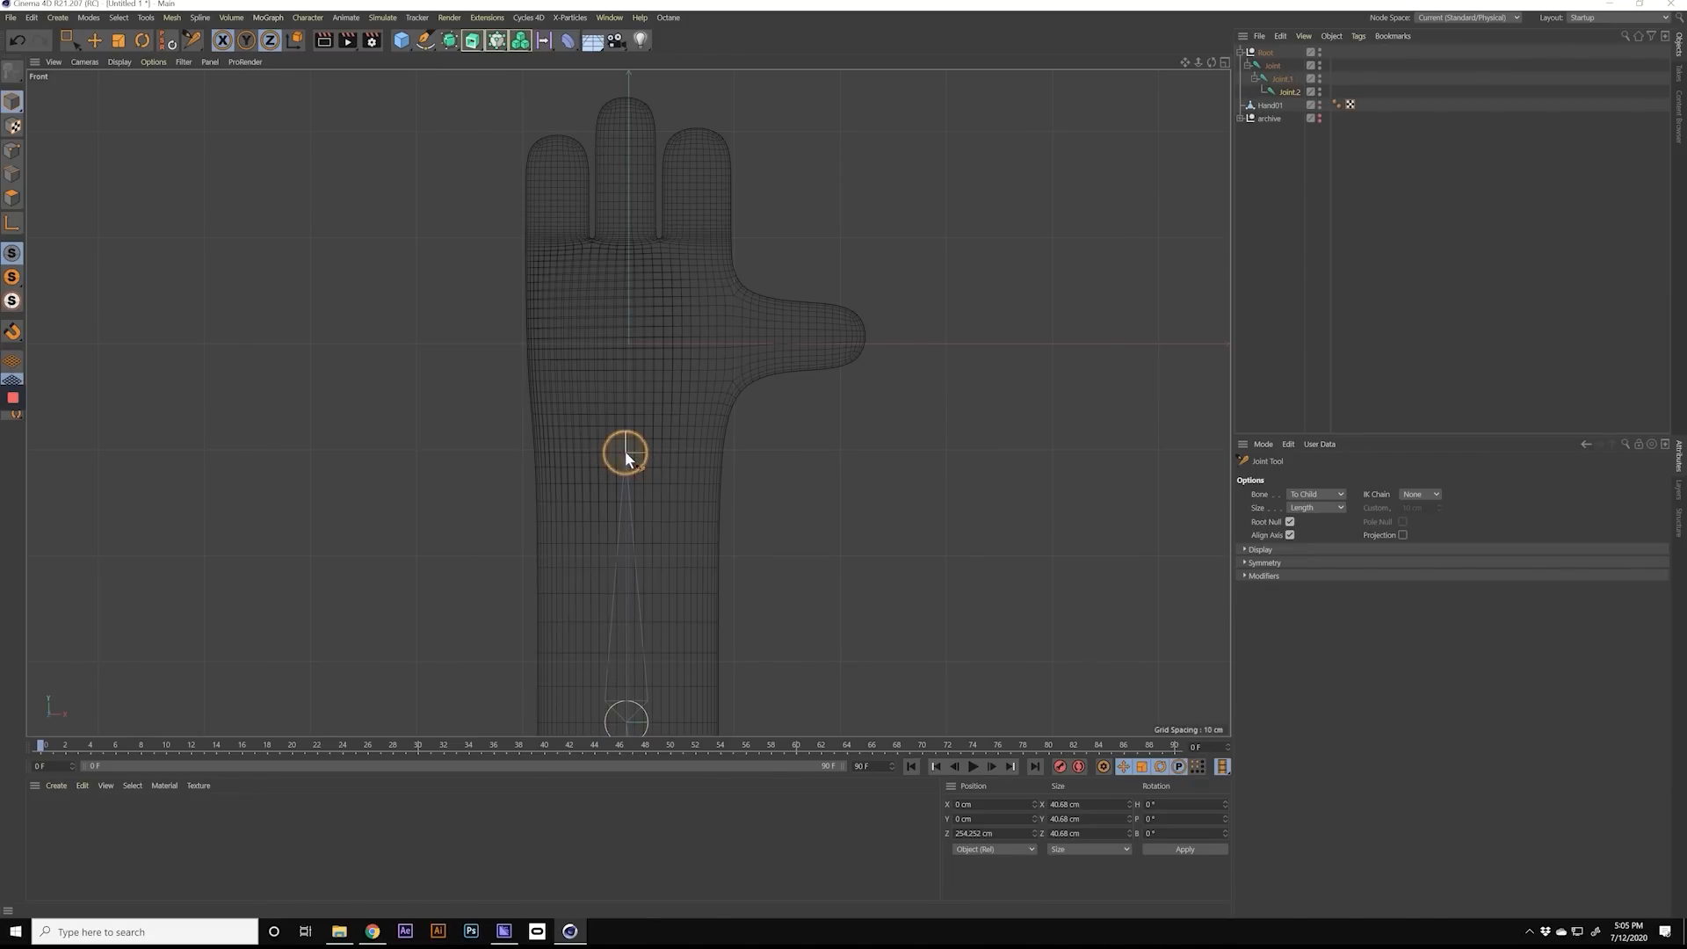
Step: Add a fourth joint to the arm chain in the middle of the palm, below the middle finger
{"action": "scroll", "coordinate": [615, 324], "scroll_direction": "up", "scroll_amount": 5}
{"action": "middle_click_drag", "start_coordinate": [671, 321], "coordinate": [650, 397], "text": "alt"}
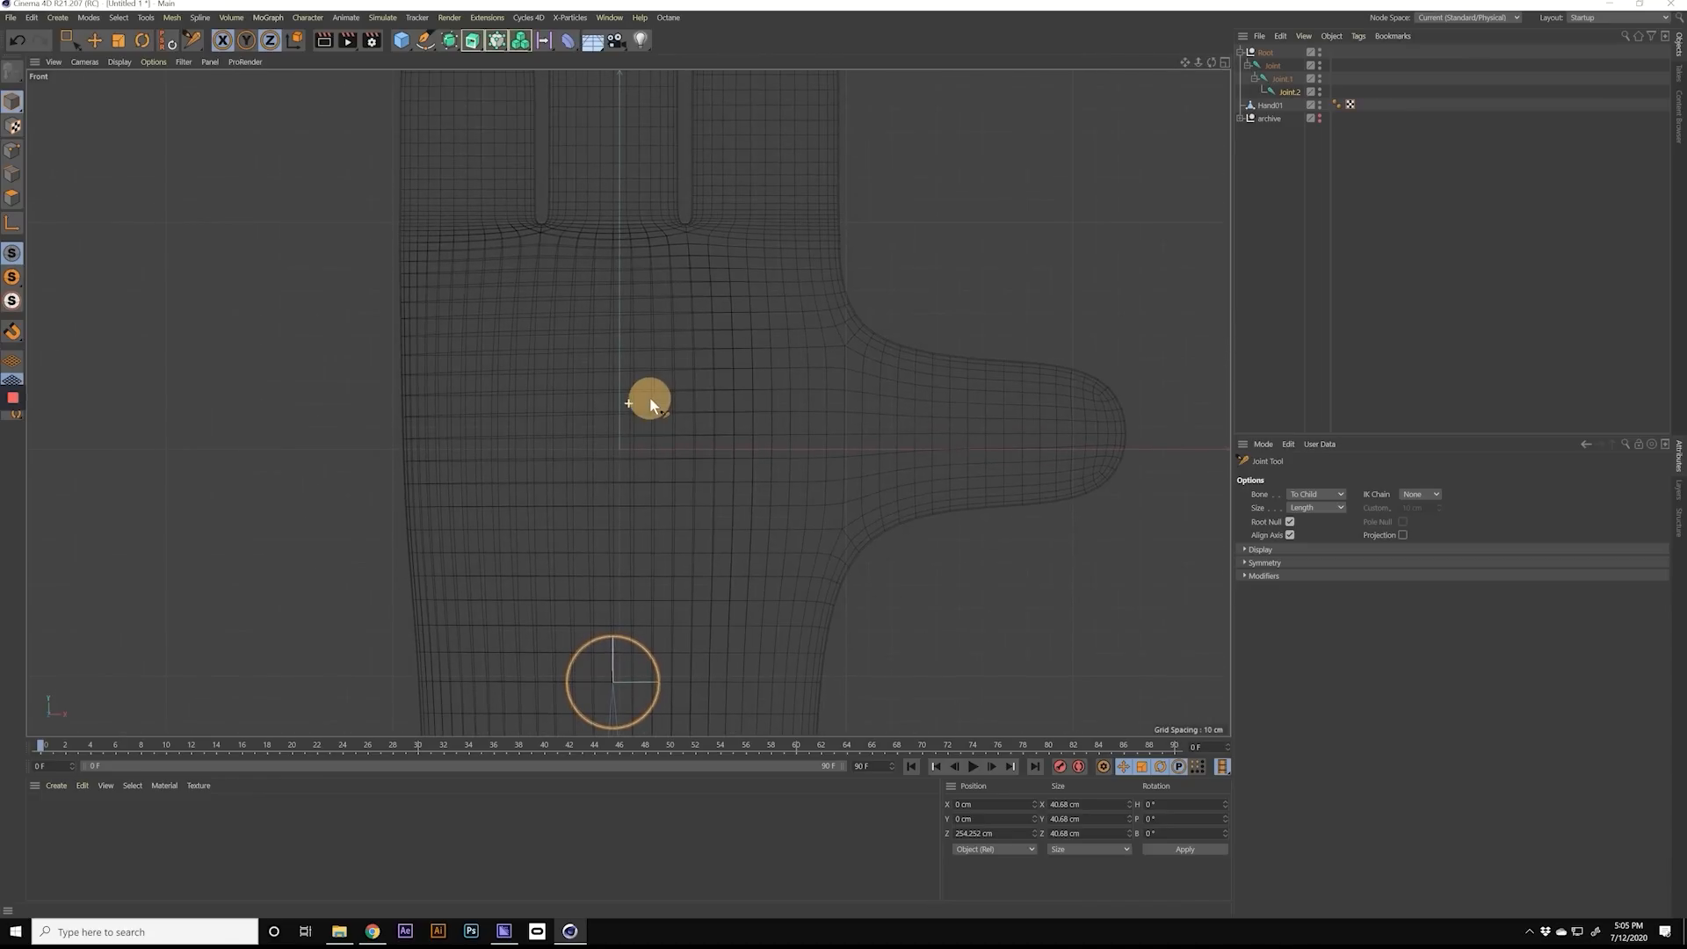
{"action": "left_click", "coordinate": [615, 336], "text": "ctrl"}
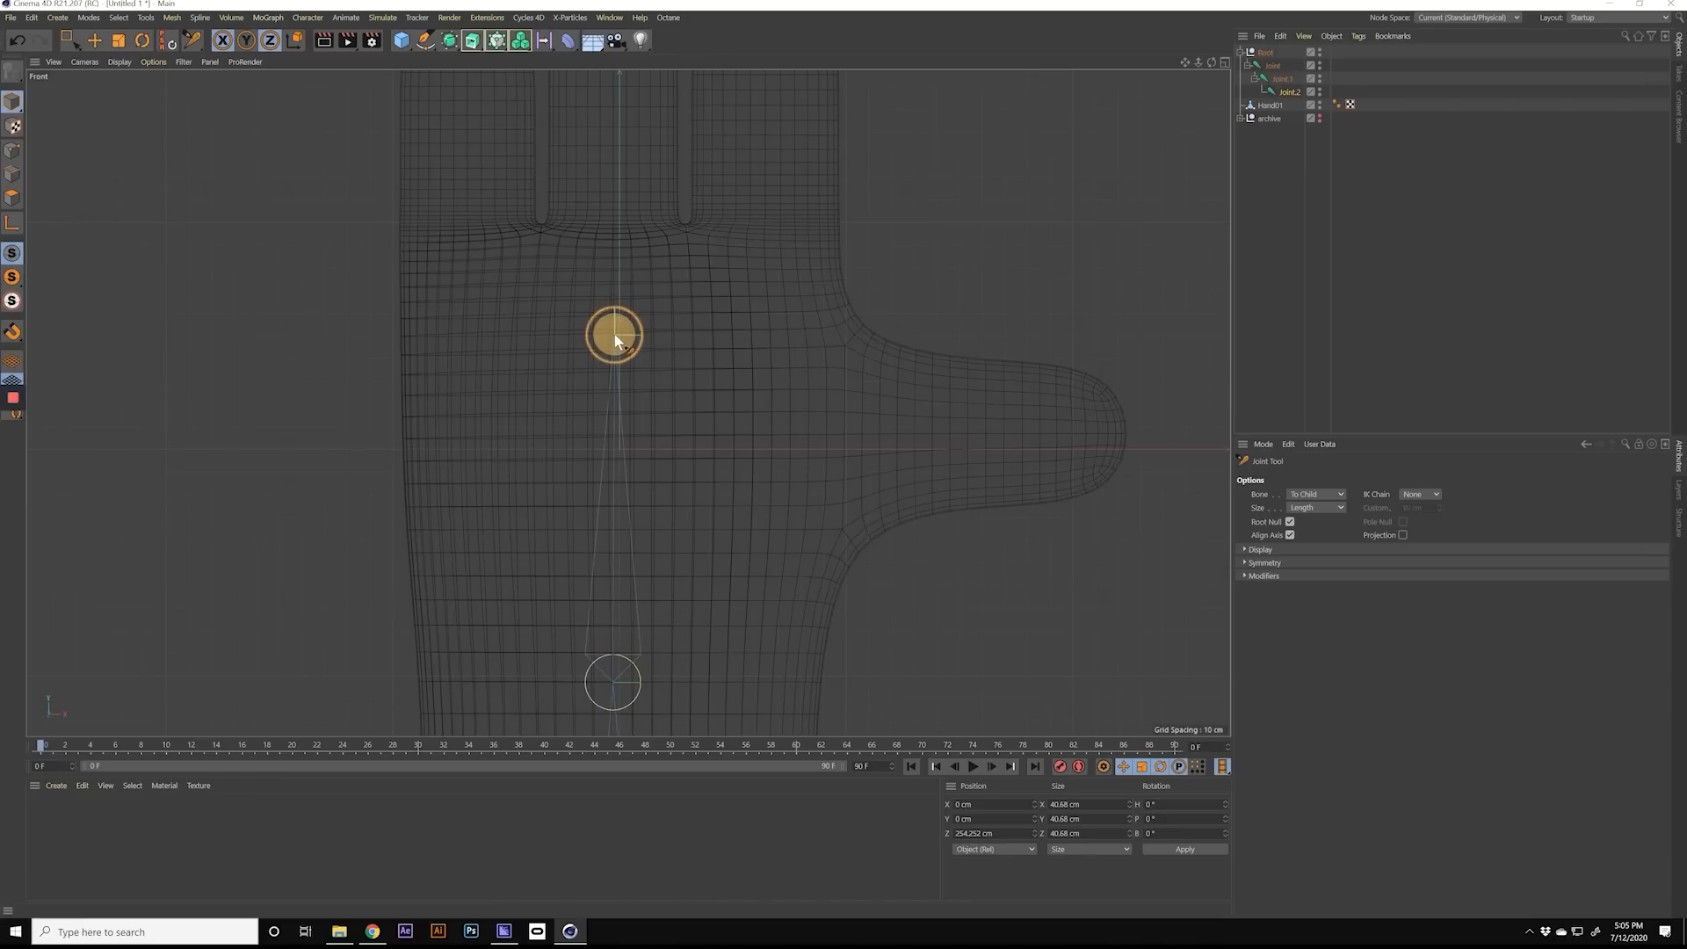
{"action": "left_click_drag", "start_coordinate": [613, 334], "coordinate": [614, 334], "text": "ctrl"}
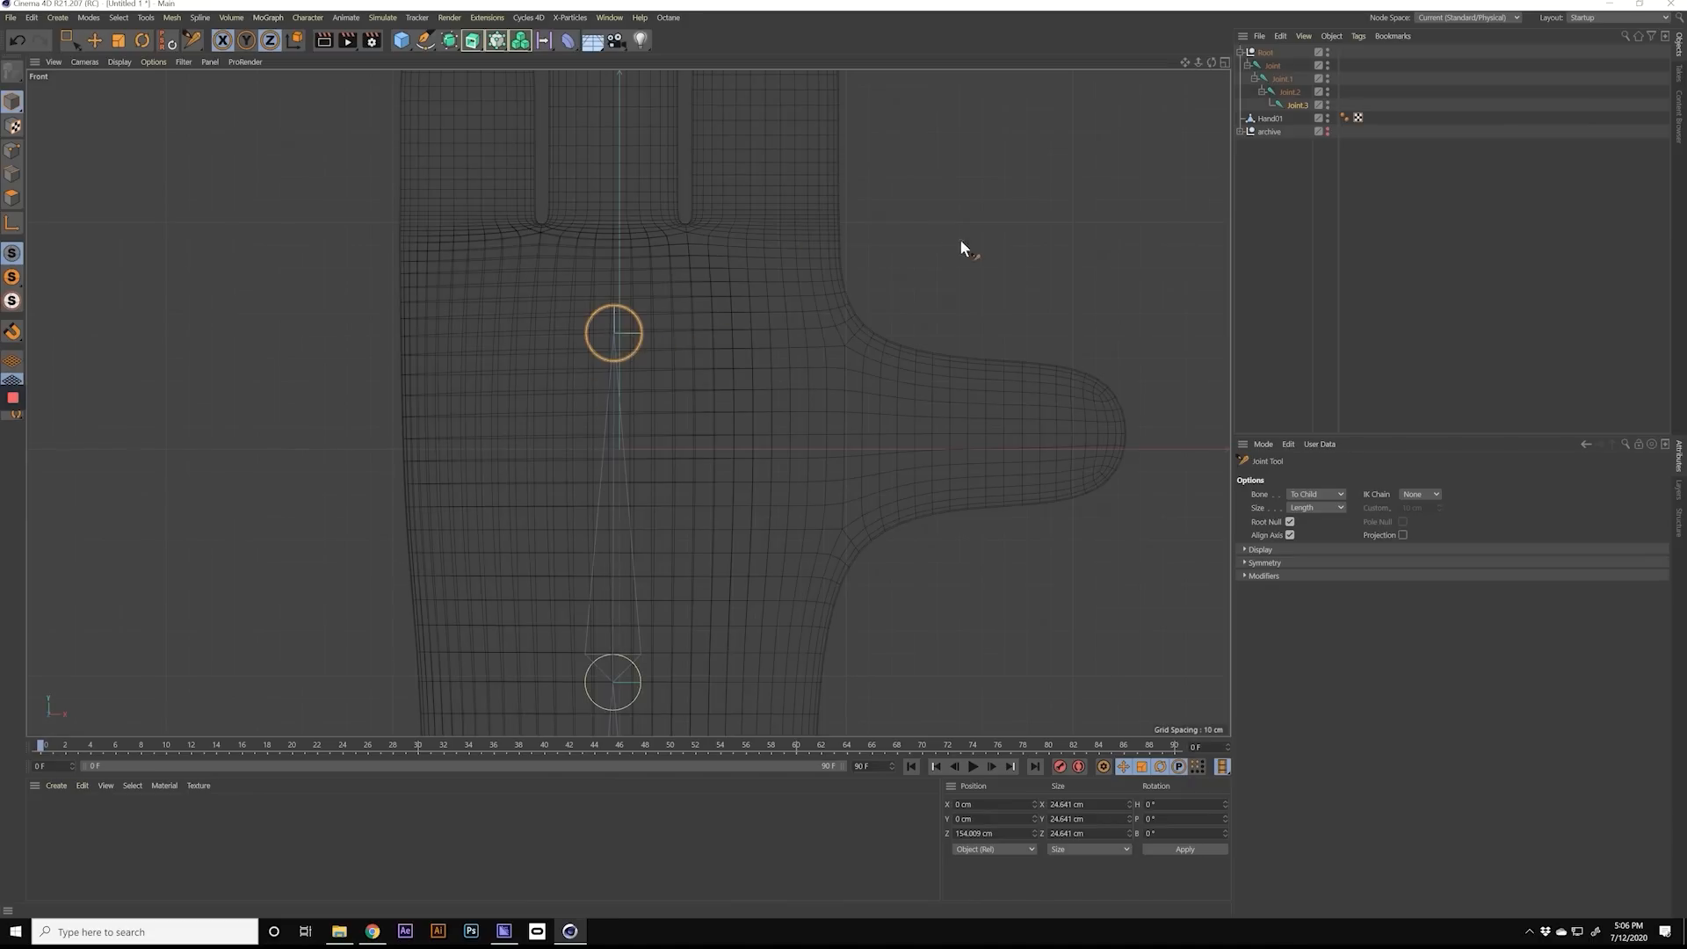
Step: Rename the first joint of the chain Shoulder and the second joint Elbow
{"action": "double_click", "coordinate": [1274, 65]}
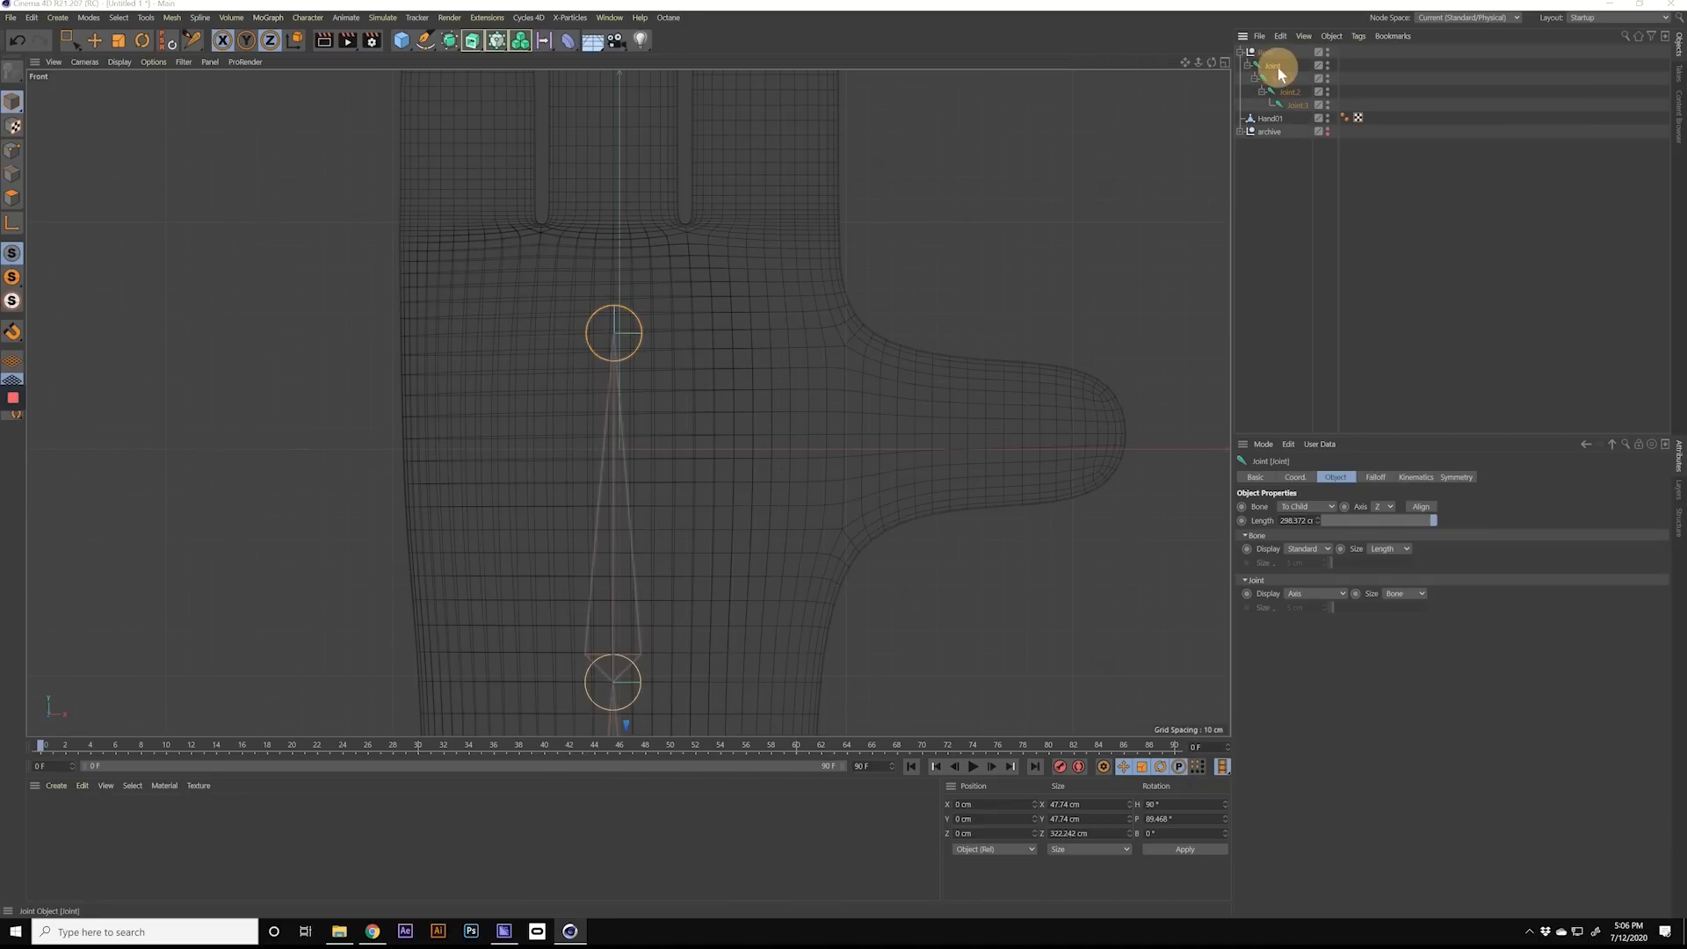
{"action": "type", "text": "Shoulder"}
{"action": "key", "text": "Return"}
{"action": "double_click", "coordinate": [1284, 79]}
{"action": "type", "text": "Elbow"}
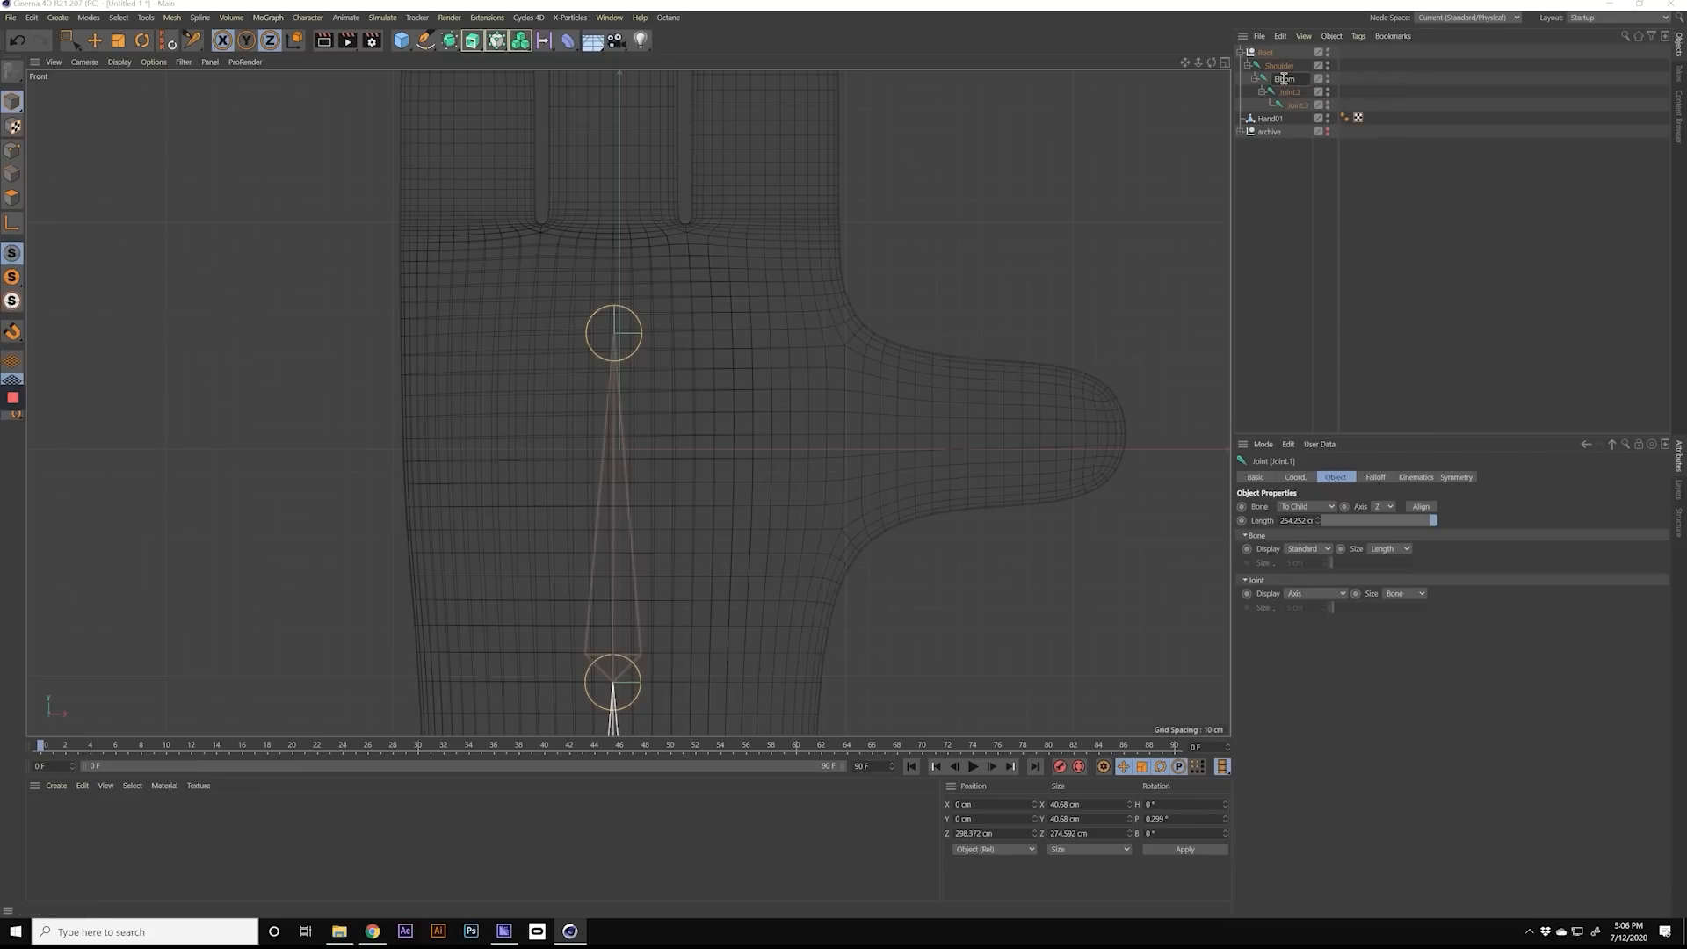
{"action": "key", "text": "Return"}
Step: Rename the third joint of the chain Wrist and the fourth joint Palm
{"action": "double_click", "coordinate": [1289, 91]}
{"action": "type", "text": "Wrist"}
{"action": "key", "text": "Return"}
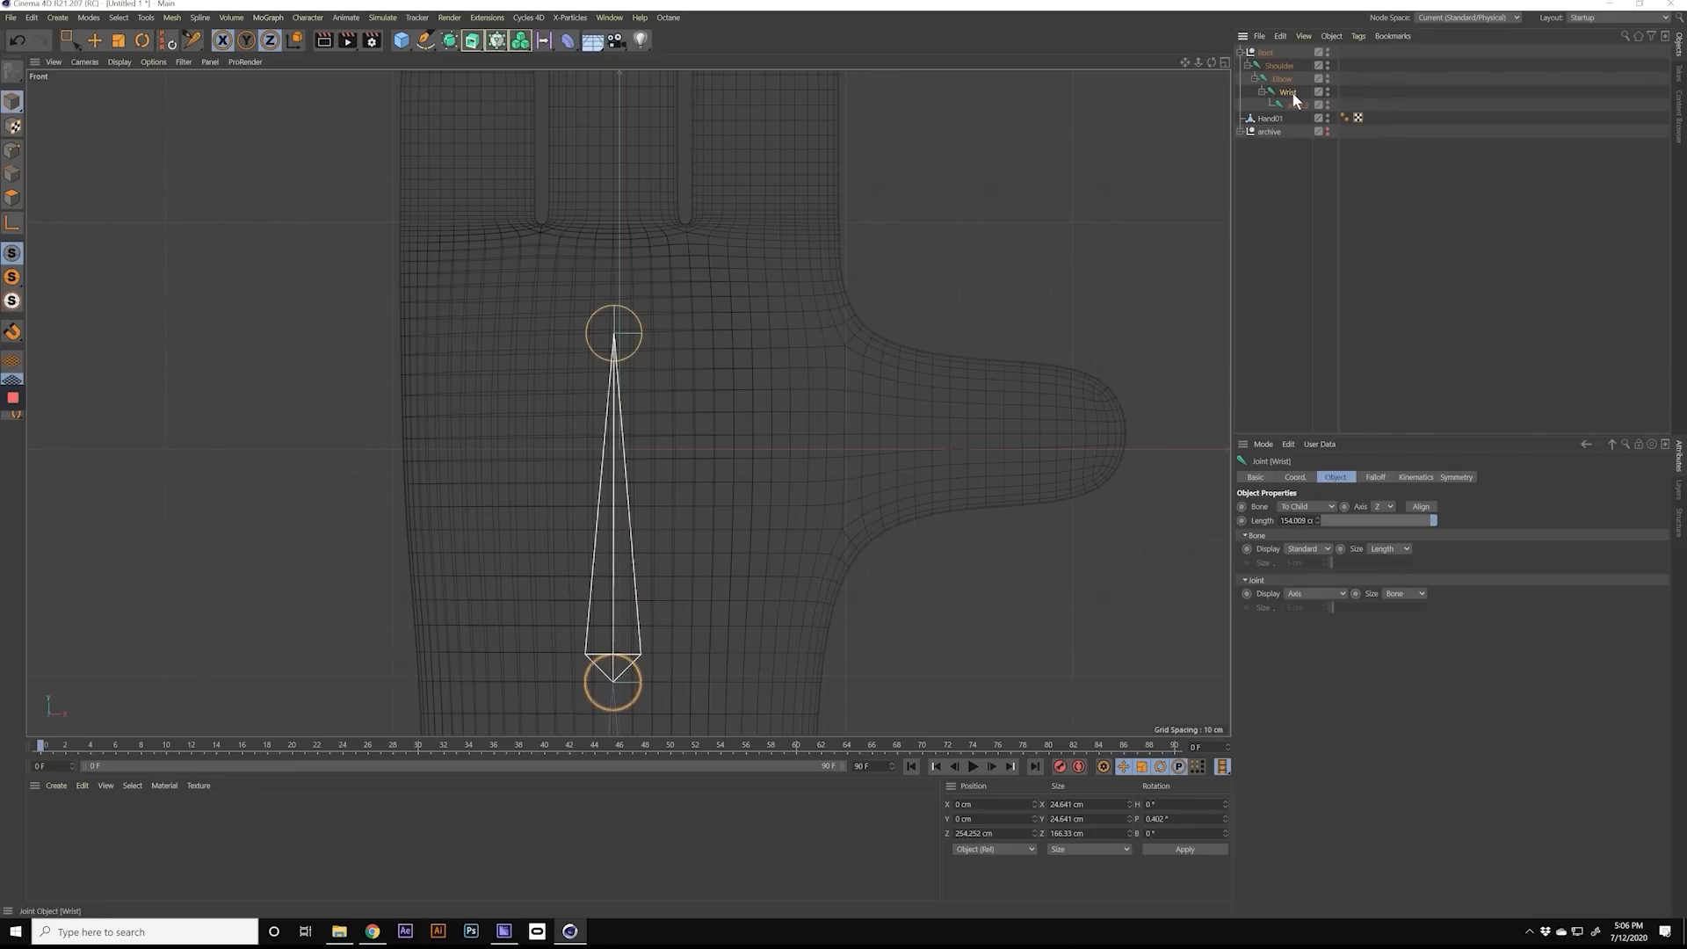
{"action": "left_click", "coordinate": [1296, 103]}
{"action": "double_click", "coordinate": [1297, 104]}
{"action": "type", "text": "Palm"}
{"action": "key", "text": "Return"}
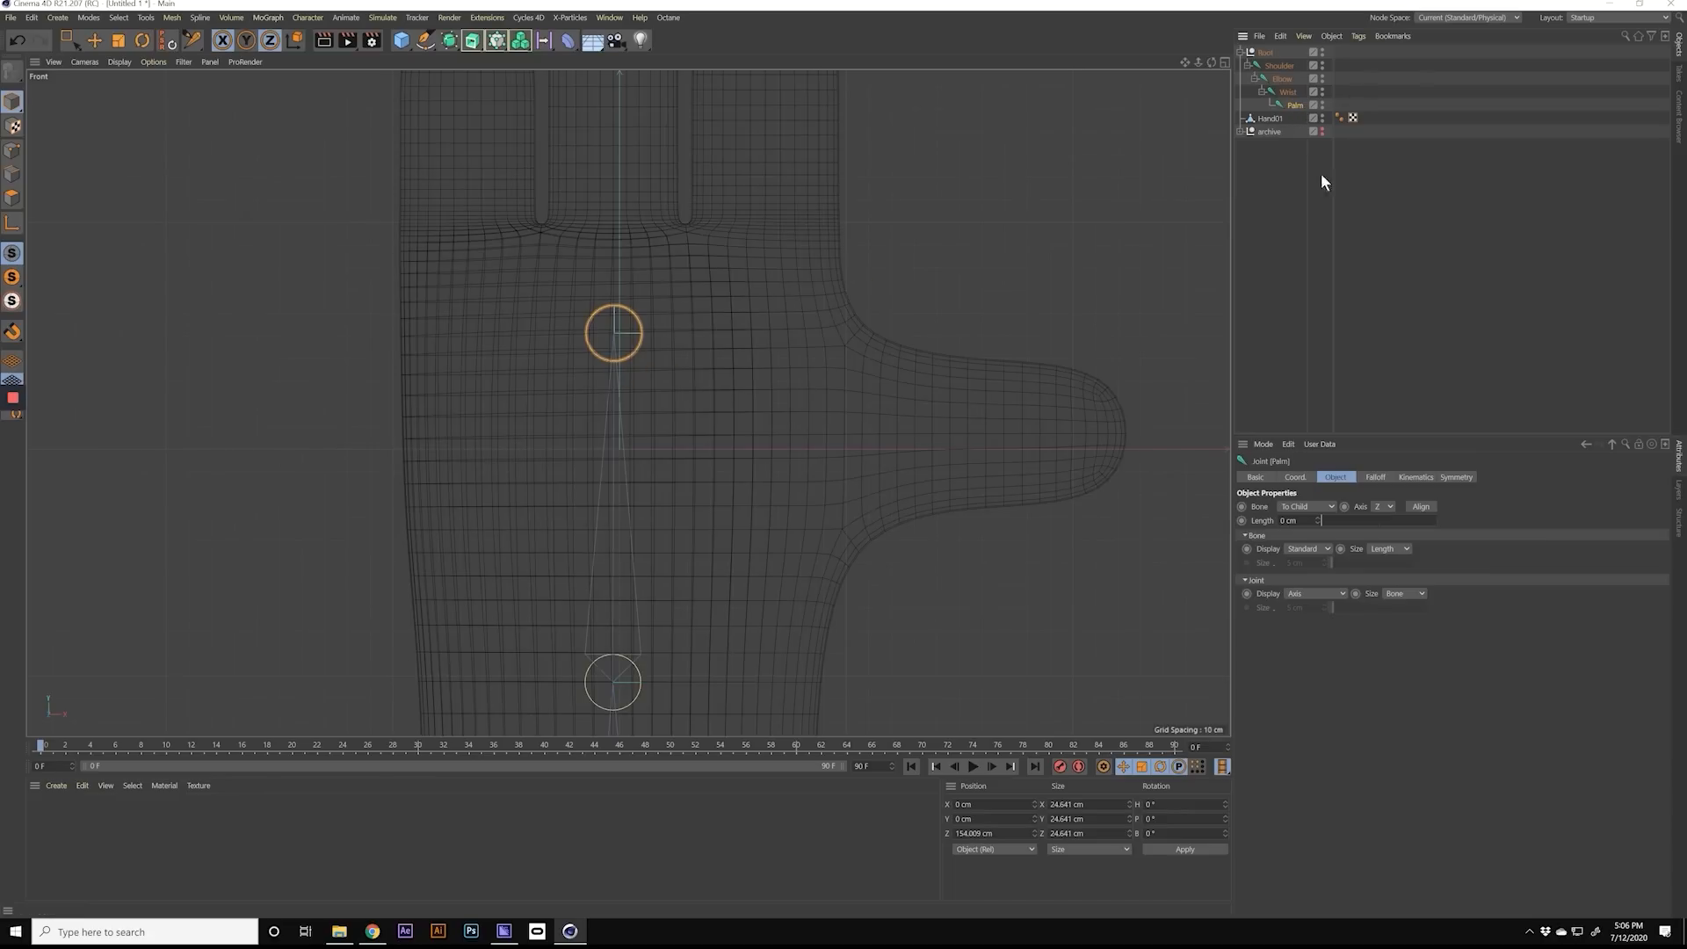
Step: Branch two joints off the Palm joint: one in the palm below the outer finger opposite the thumb, one at that finger's base
{"action": "left_click", "coordinate": [1296, 105]}
{"action": "left_click", "coordinate": [1301, 107]}
{"action": "left_click", "coordinate": [458, 335], "text": "ctrl"}
{"action": "left_click_drag", "start_coordinate": [463, 336], "coordinate": [469, 338]}
{"action": "left_click", "coordinate": [465, 221], "text": "ctrl"}
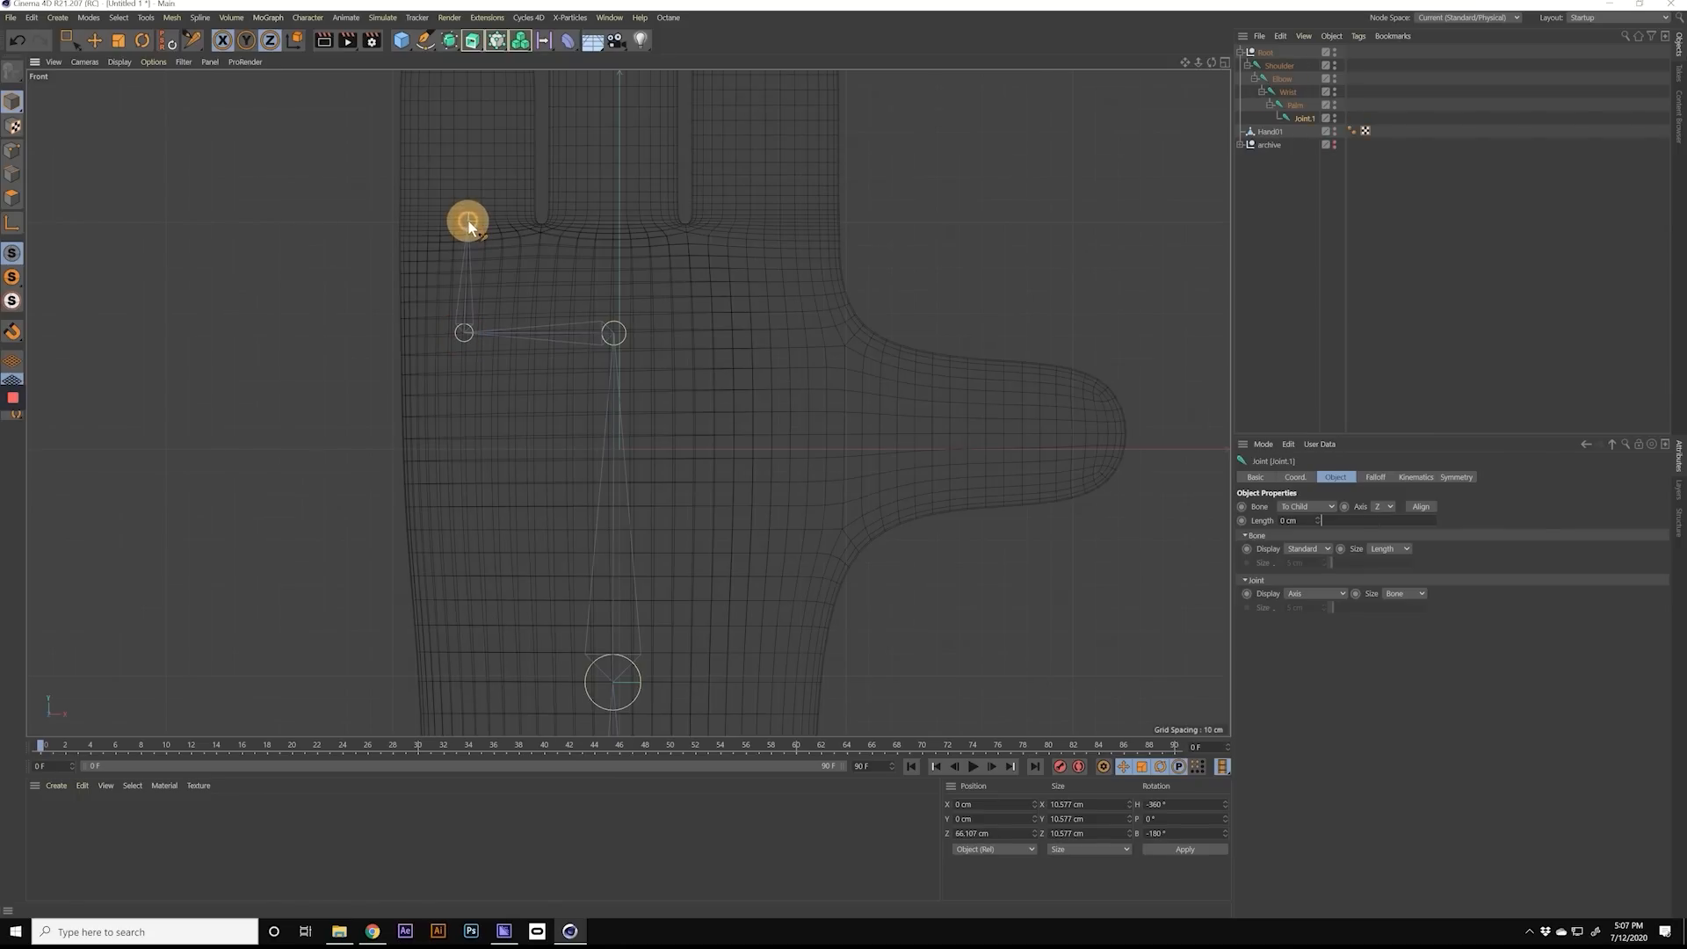
{"action": "left_click", "coordinate": [467, 222], "text": "ctrl"}
Step: Extend the outer finger's joint chain with one joint at mid-finger and one at the fingertip
{"action": "right_click_drag", "start_coordinate": [463, 205], "coordinate": [548, 202], "text": "alt"}
{"action": "middle_click_drag", "start_coordinate": [523, 180], "coordinate": [555, 529], "text": "alt"}
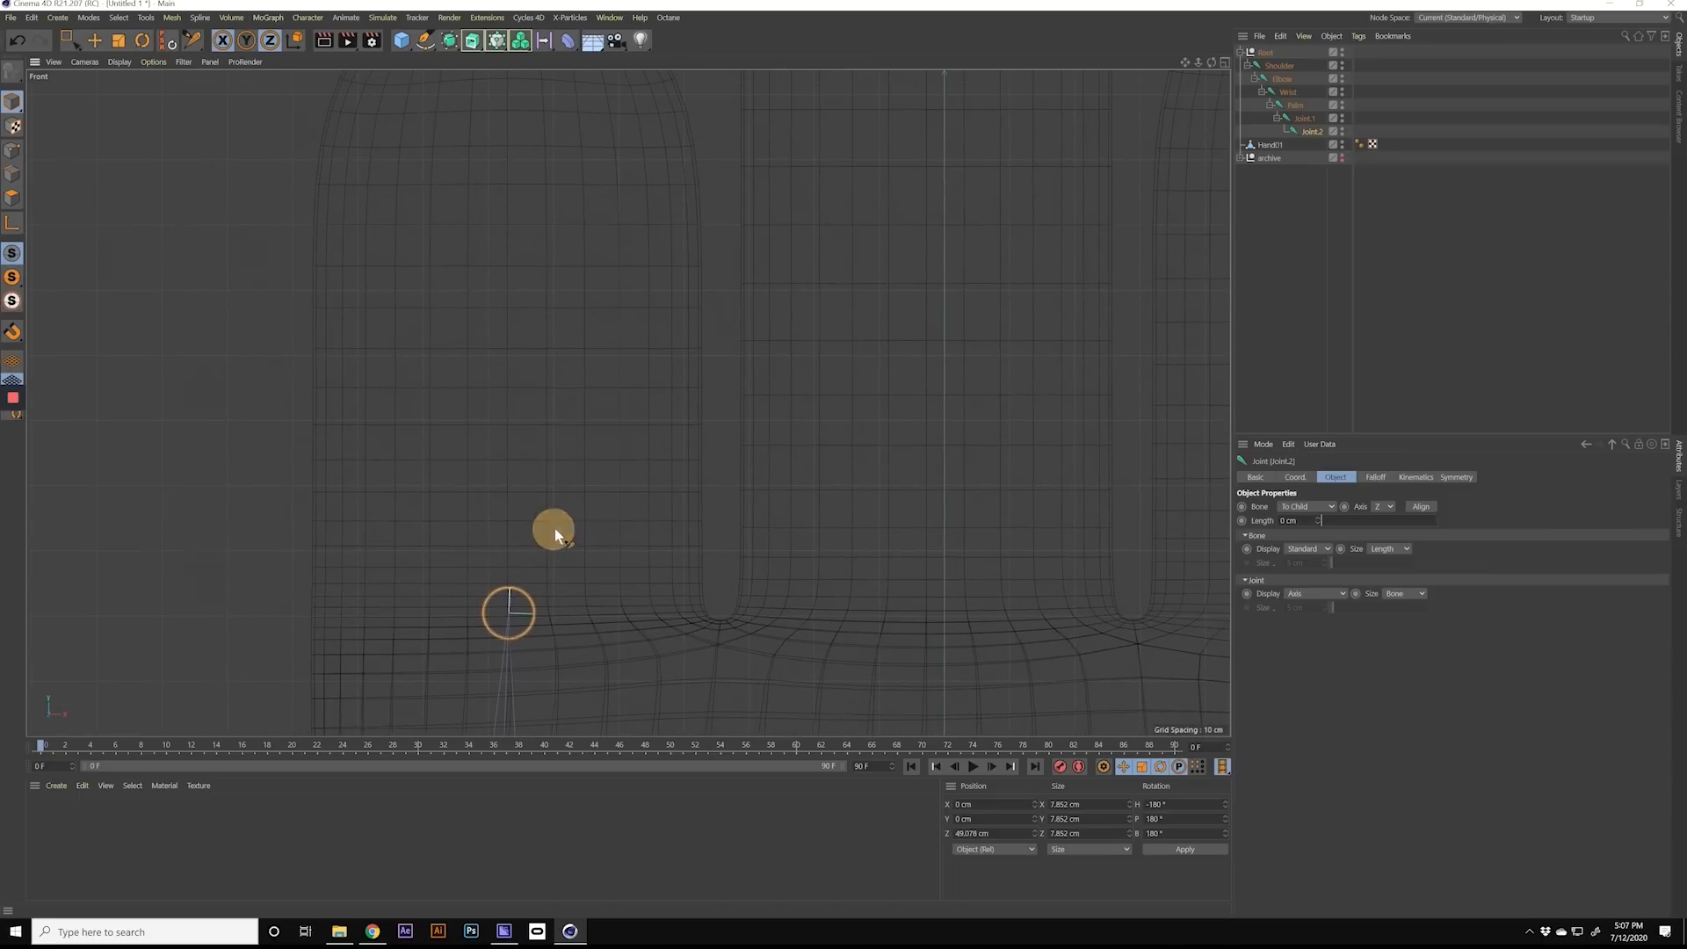
{"action": "left_click", "coordinate": [506, 352], "text": "ctrl"}
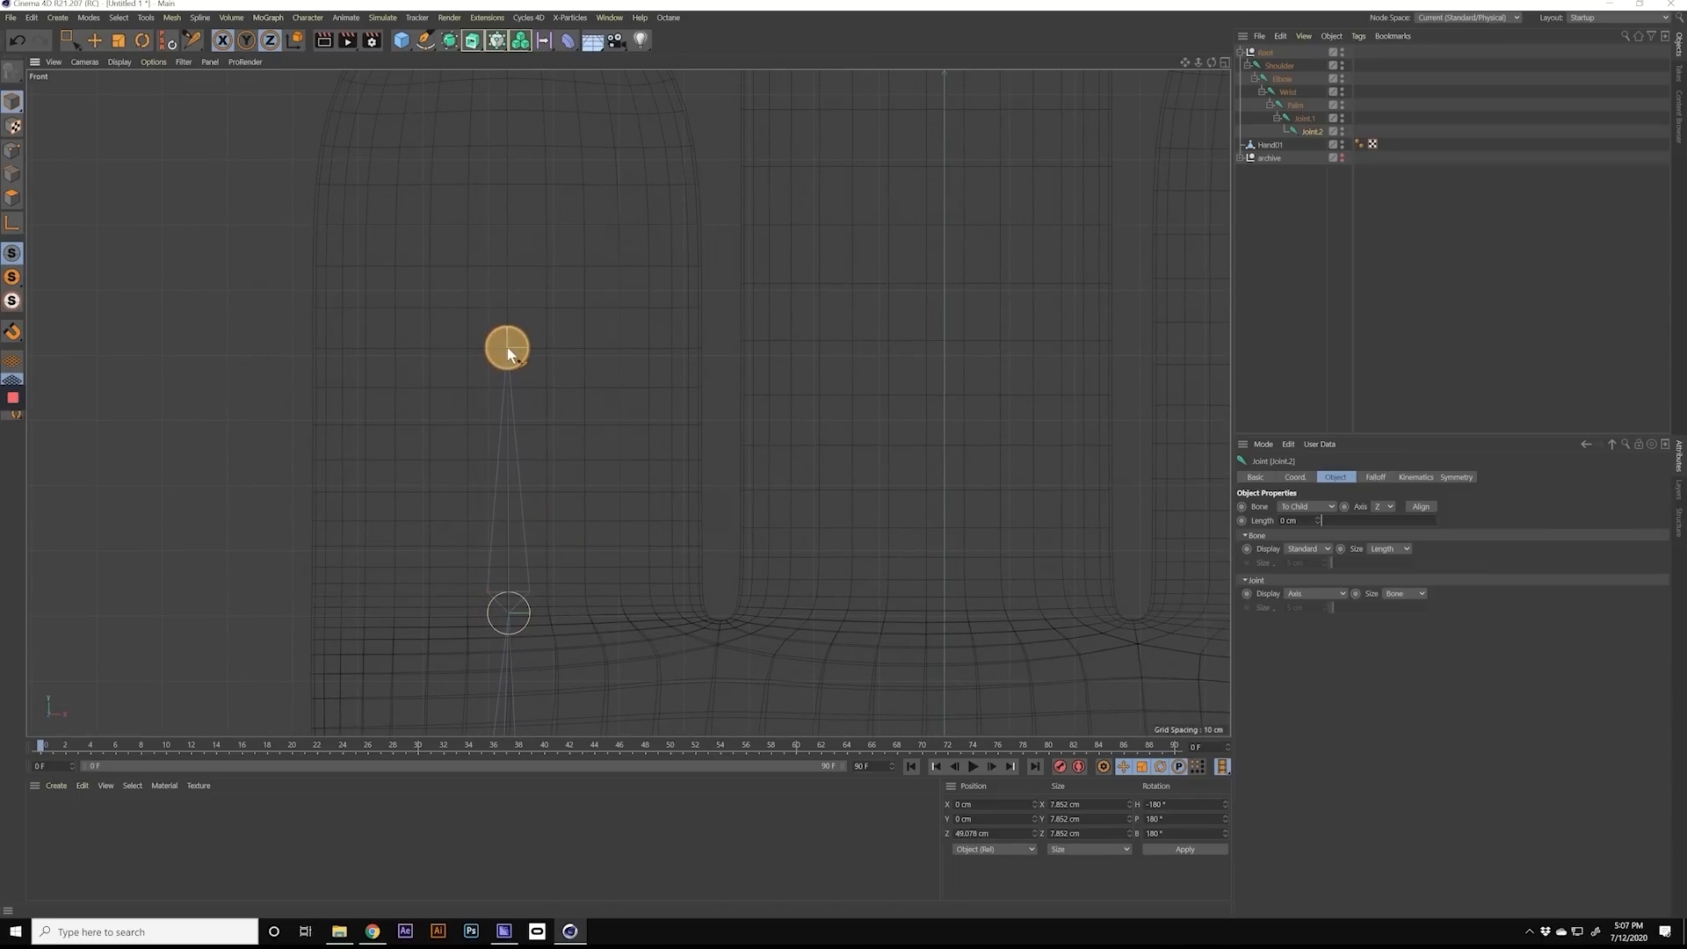
{"action": "left_click", "coordinate": [507, 351], "text": "ctrl"}
{"action": "right_click_drag", "start_coordinate": [505, 344], "coordinate": [513, 345], "text": "alt"}
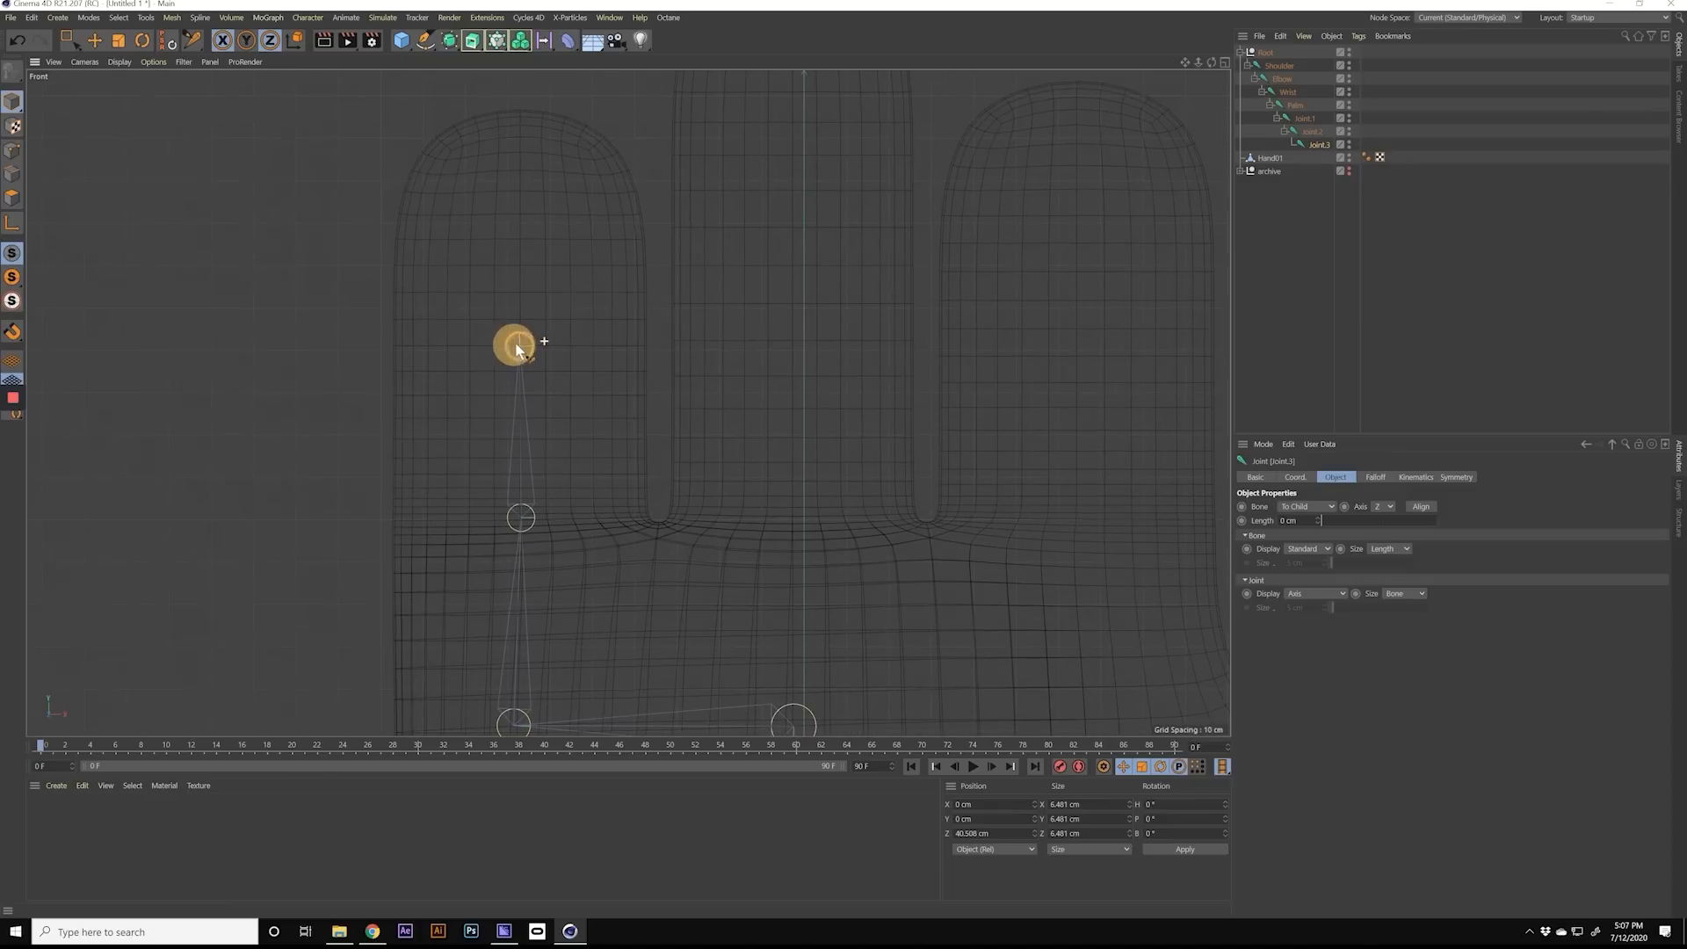
{"action": "middle_click_drag", "start_coordinate": [565, 295], "coordinate": [570, 349], "text": "alt"}
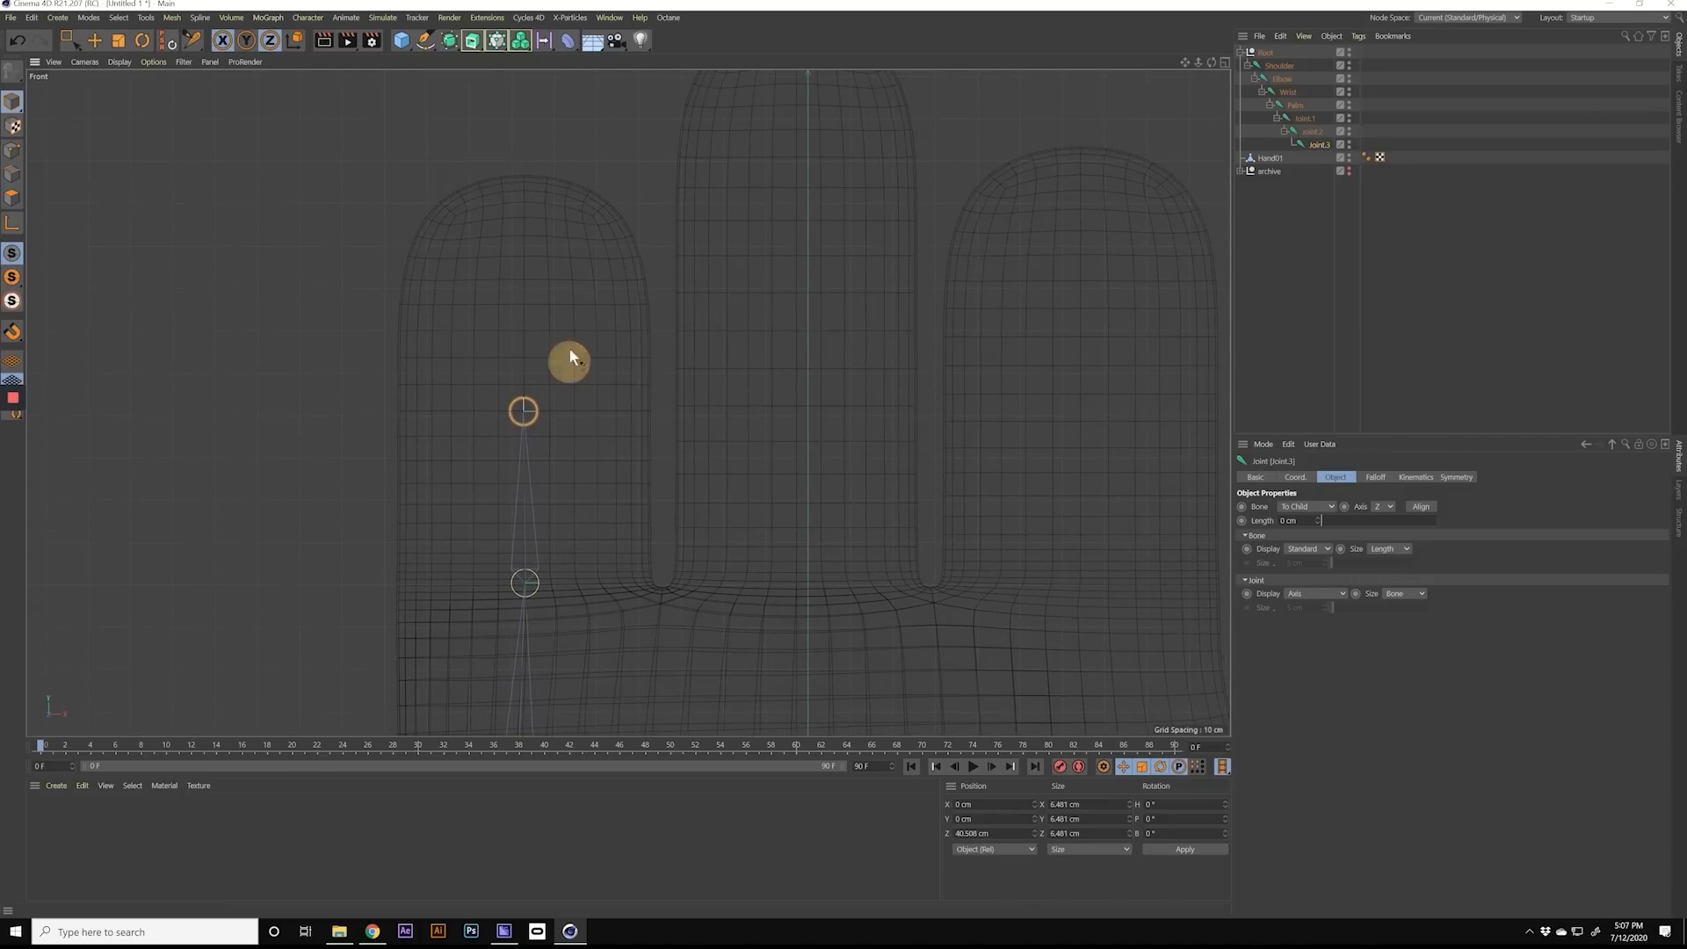
{"action": "left_click", "coordinate": [523, 174], "text": "ctrl"}
Step: Try to add a joint for the middle finger, branching straight up from the Palm joint
{"action": "right_click_drag", "start_coordinate": [620, 397], "coordinate": [578, 415], "text": "alt"}
{"action": "middle_click_drag", "start_coordinate": [615, 429], "coordinate": [498, 393], "text": "alt"}
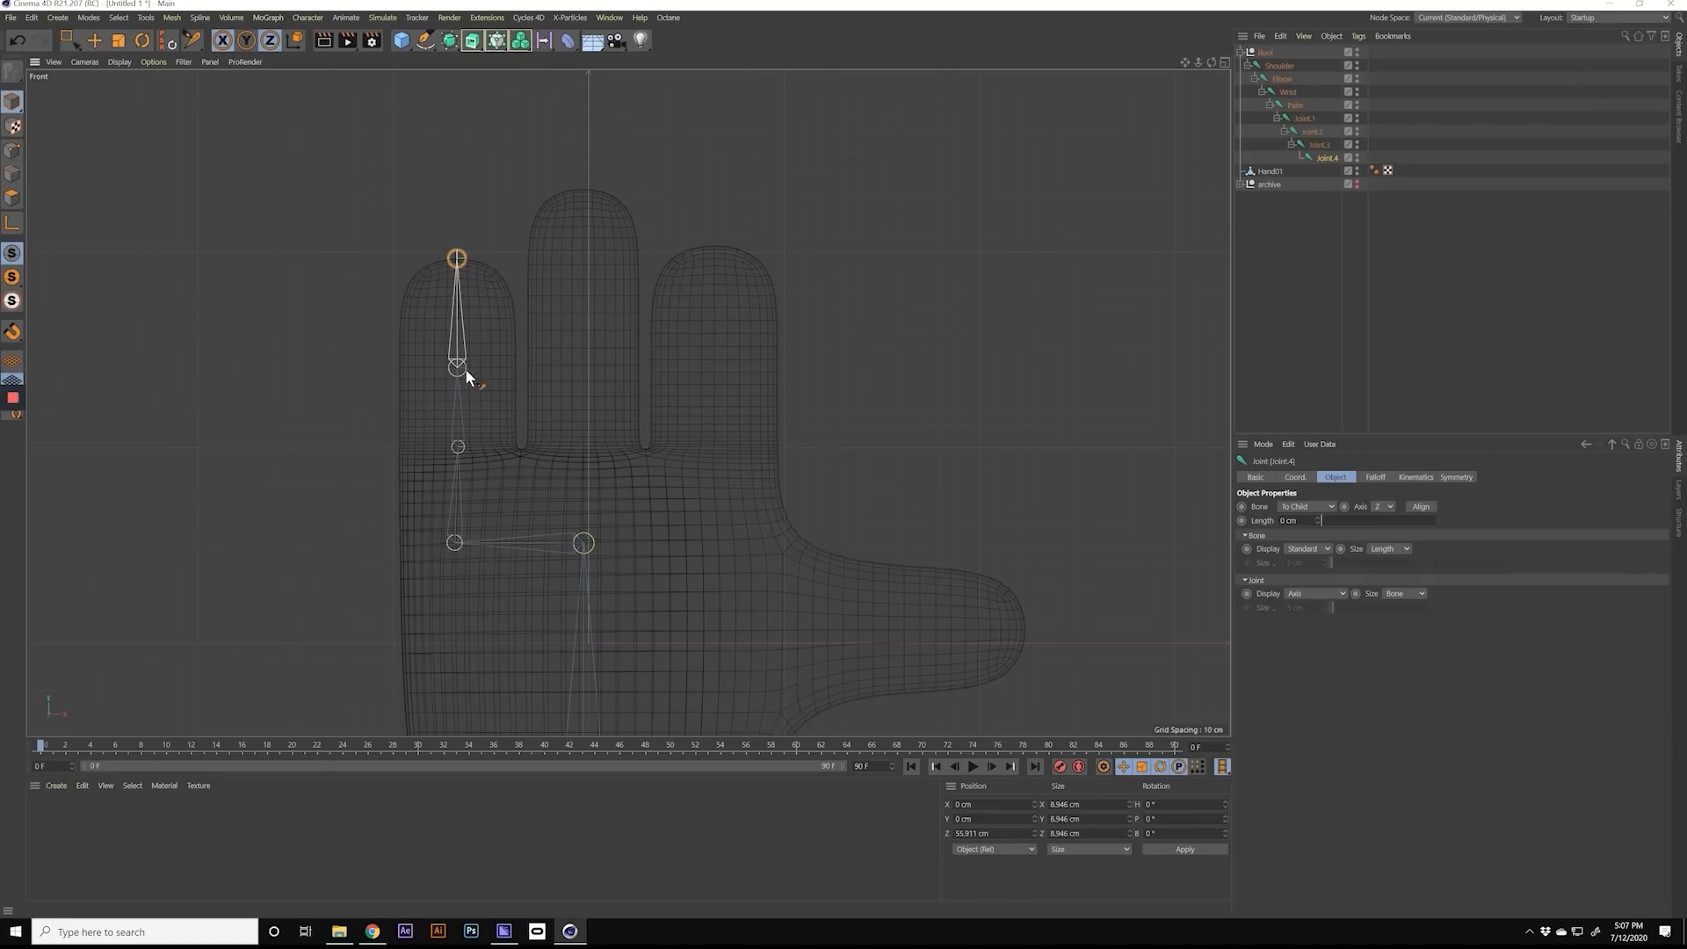
{"action": "scroll", "coordinate": [465, 367], "scroll_direction": "up", "scroll_amount": 5}
{"action": "scroll", "coordinate": [457, 373], "scroll_direction": "down", "scroll_amount": 5}
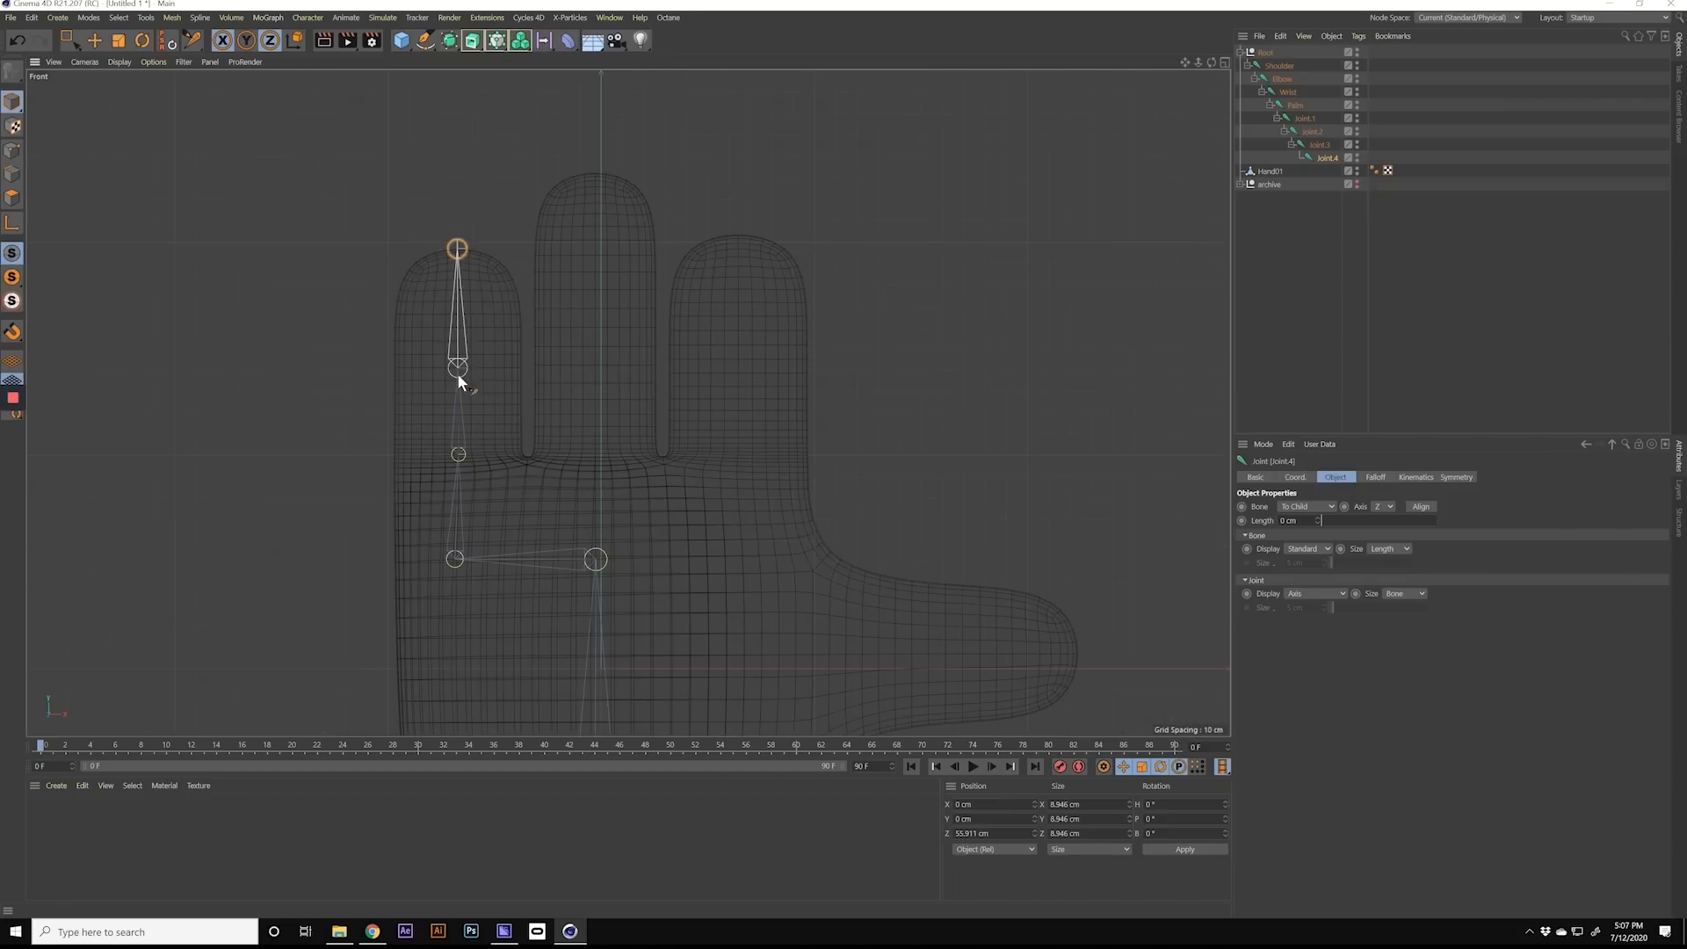
{"action": "left_click", "coordinate": [1291, 106]}
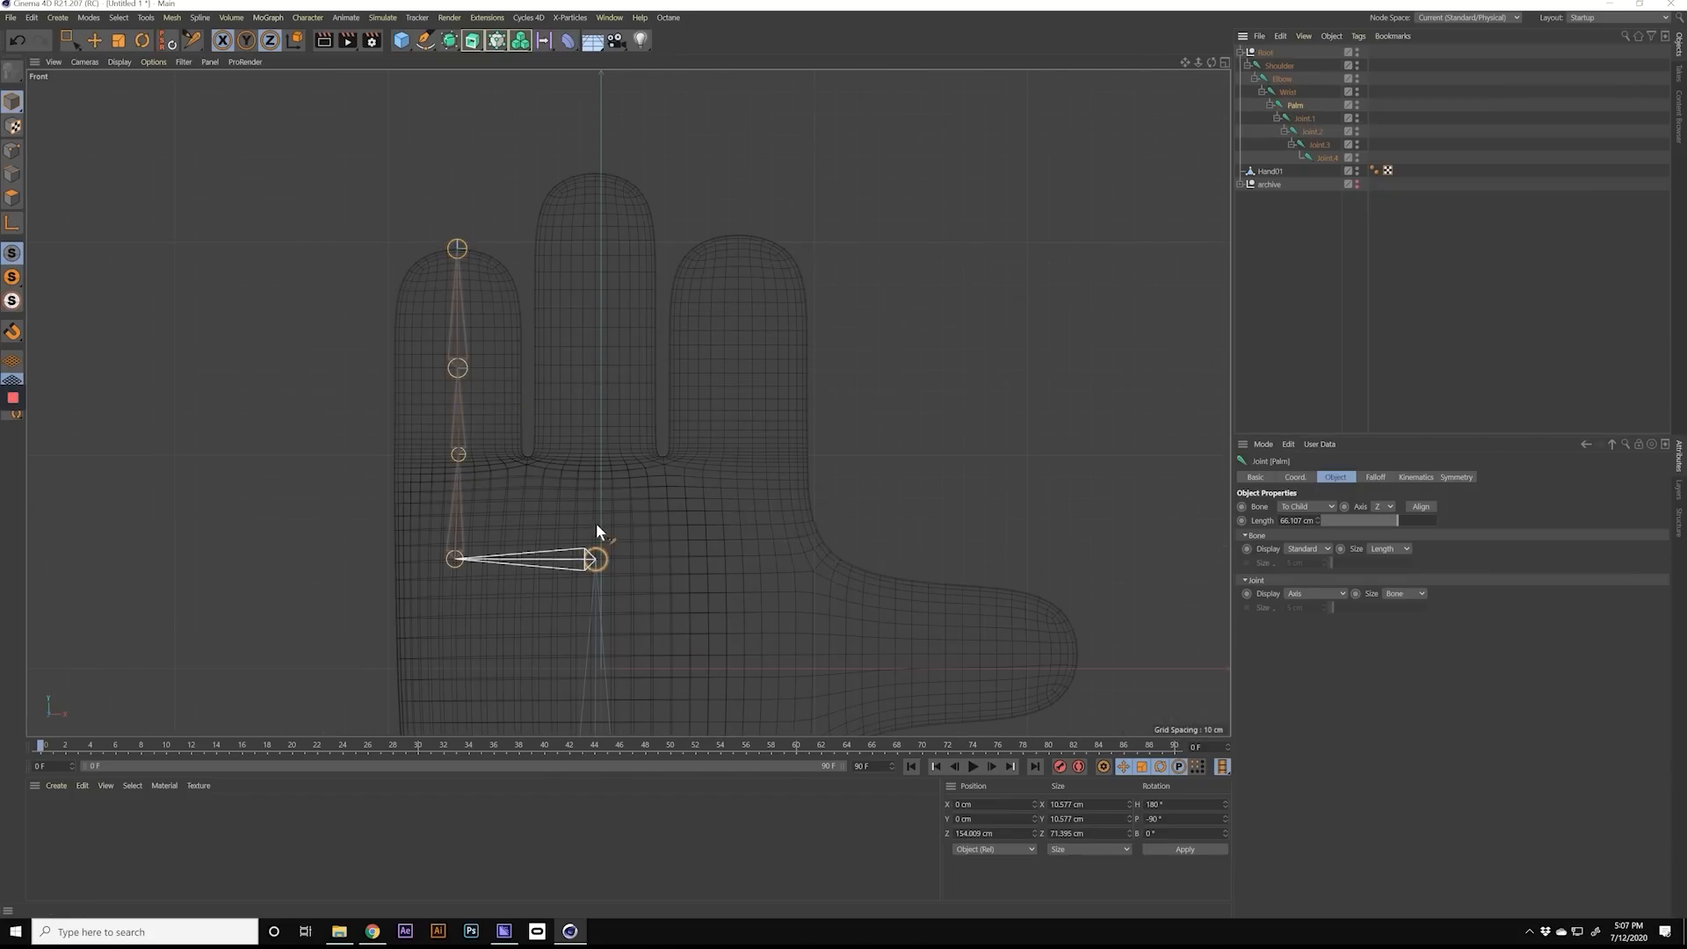
{"action": "left_click", "coordinate": [595, 472]}
Step: Turn off the Root Null option of the Joint tool
{"action": "left_click", "coordinate": [1299, 105]}
{"action": "left_click", "coordinate": [1256, 477]}
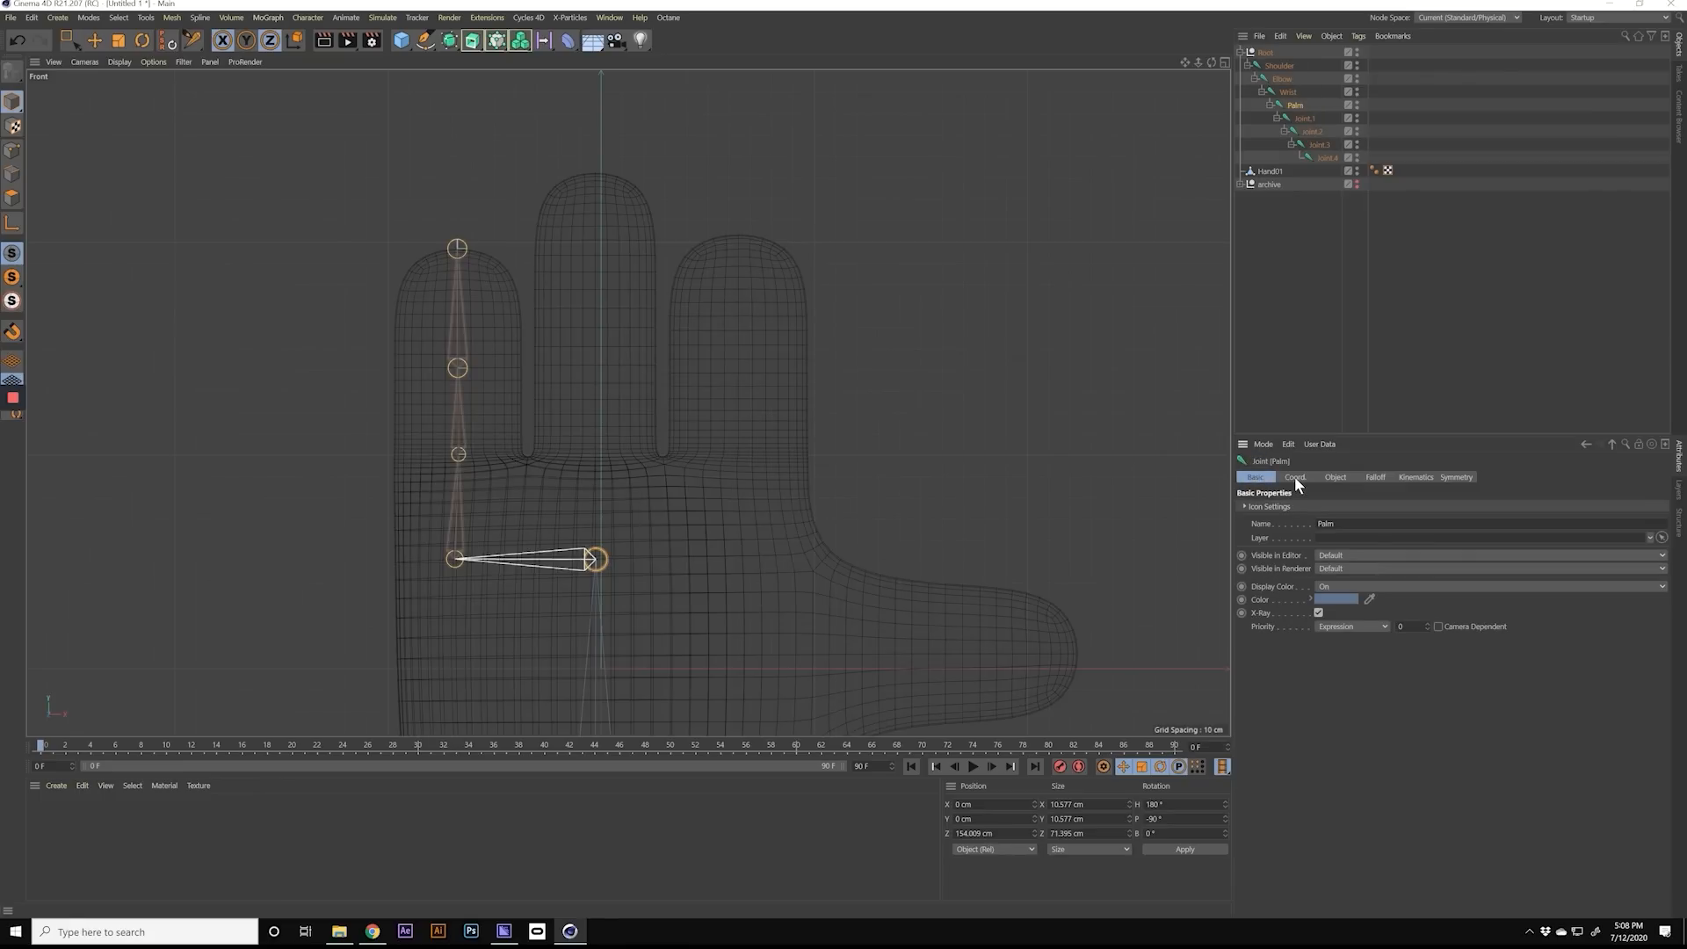
{"action": "left_click", "coordinate": [194, 44]}
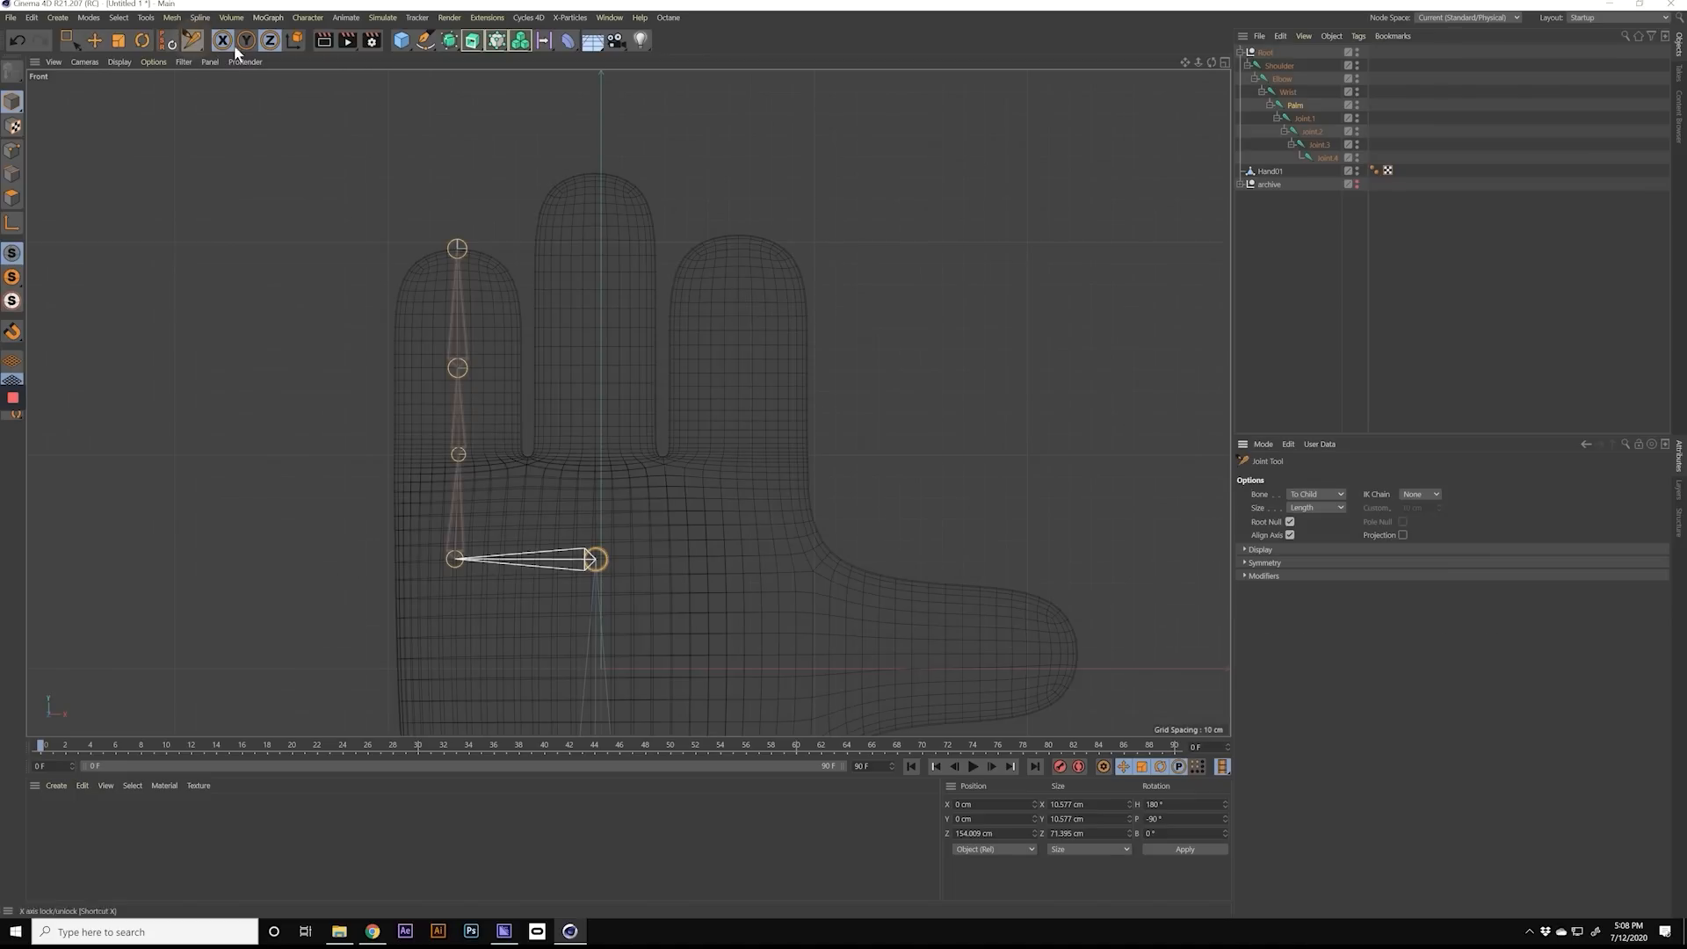
{"action": "left_click", "coordinate": [1290, 522]}
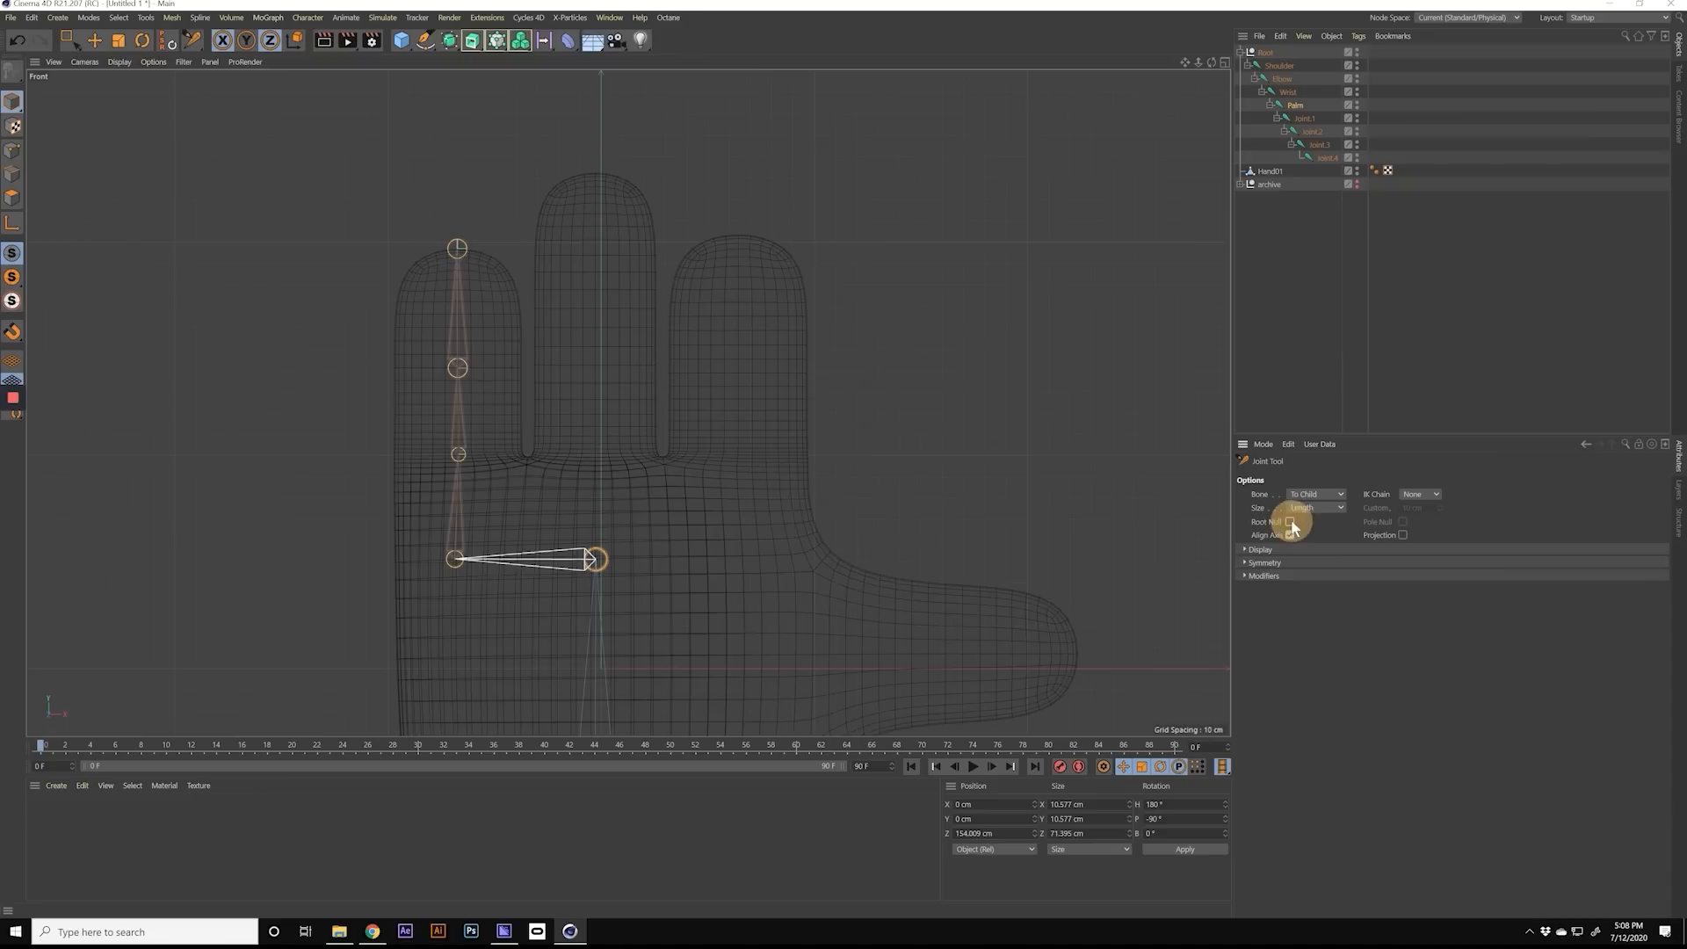
Step: Move the joint hierarchy from Shoulder downwards out of the Root null and delete the empty Root null
{"action": "left_click", "coordinate": [1278, 65]}
{"action": "left_click", "coordinate": [1328, 157], "text": "shift"}
{"action": "left_click_drag", "start_coordinate": [1273, 61], "coordinate": [1272, 50]}
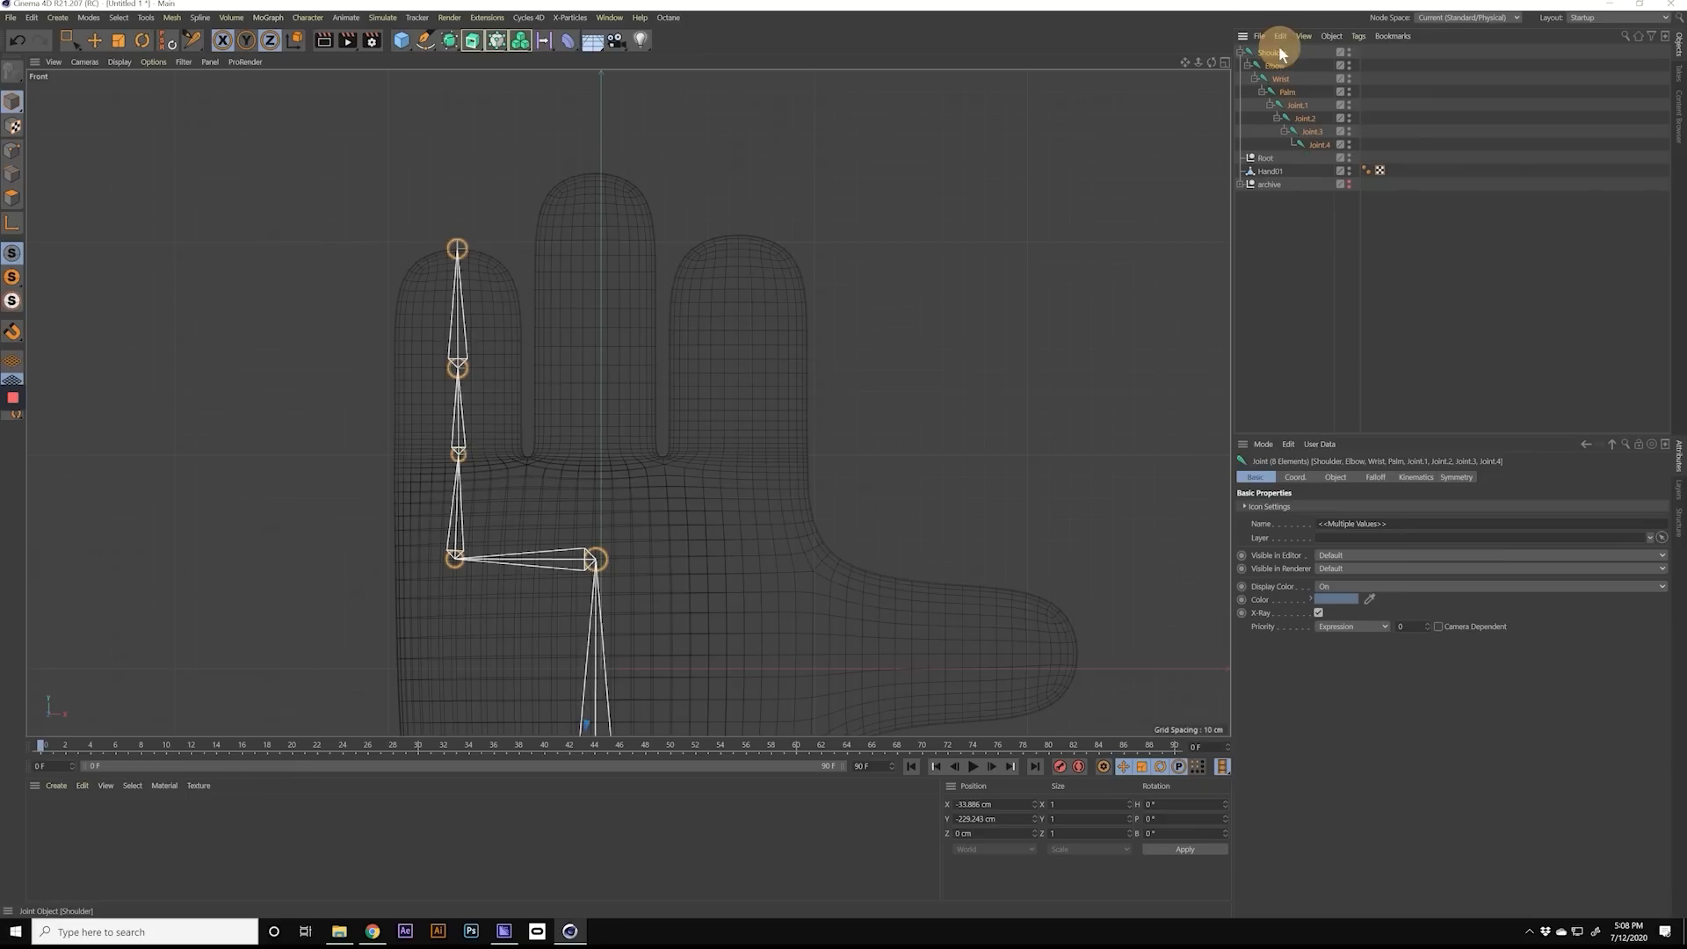
{"action": "left_click", "coordinate": [1286, 158]}
{"action": "key", "text": "Delete"}
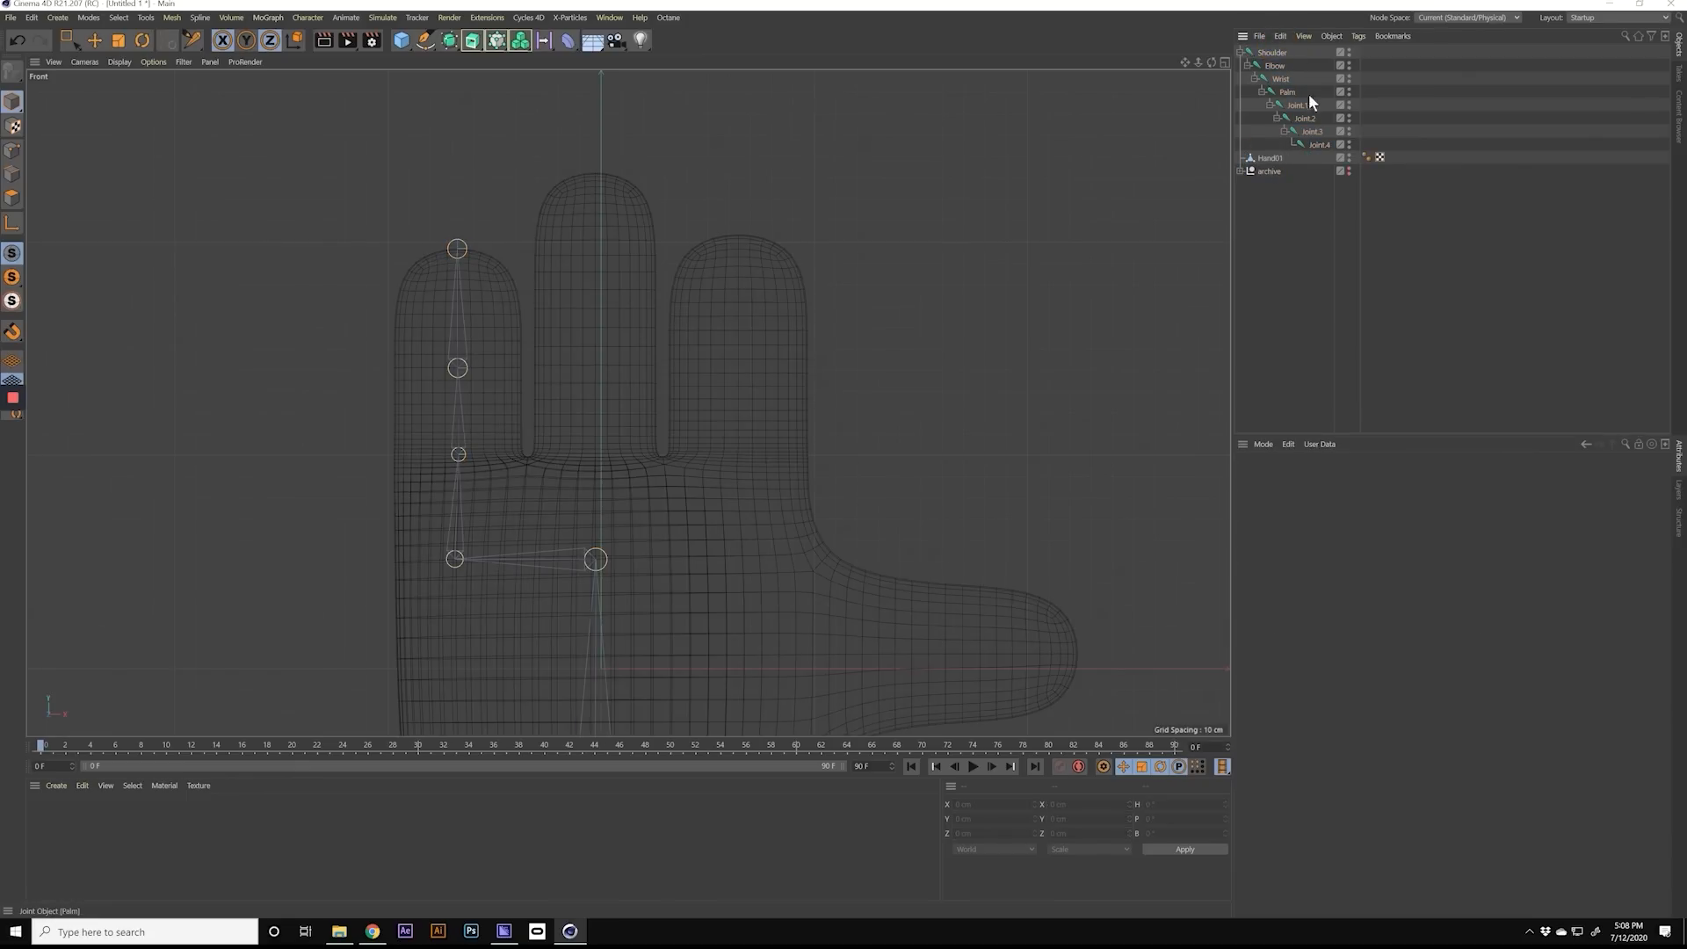
Step: Branch a middle-finger chain off the Palm joint with the Joint tool, placing joints at the finger's base, middle and tip
{"action": "left_click", "coordinate": [1286, 92]}
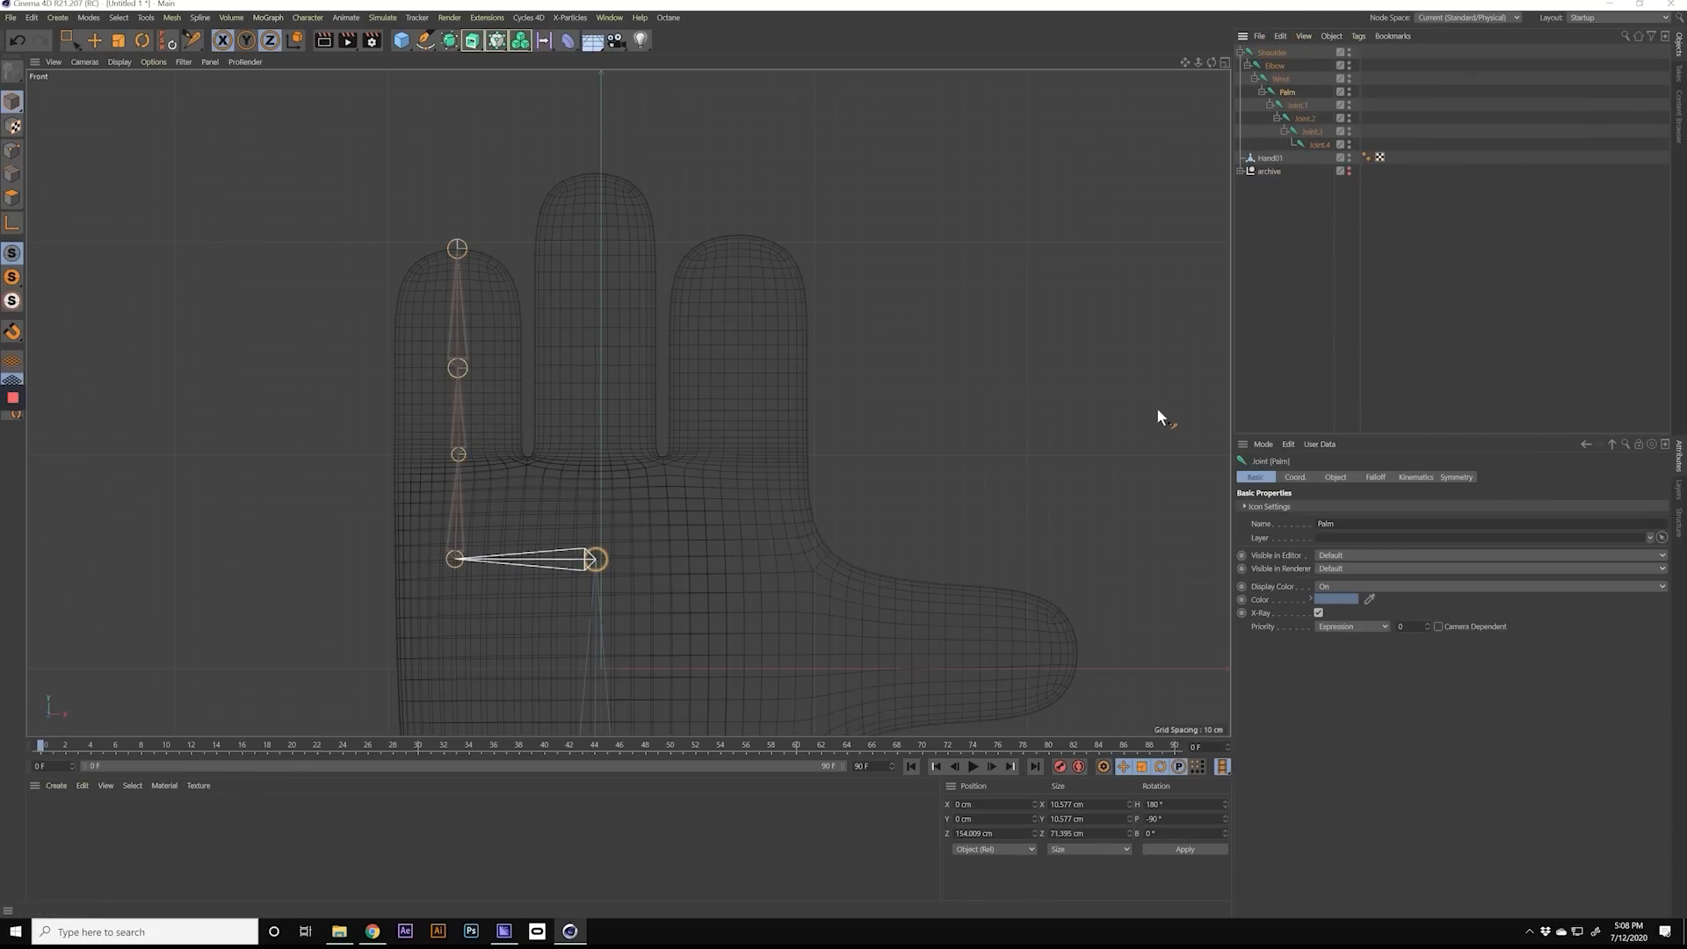
{"action": "left_click", "coordinate": [192, 39]}
{"action": "left_click", "coordinate": [1284, 92]}
{"action": "mouse_move", "coordinate": [594, 467]}
{"action": "left_mouse_down", "text": "ctrl"}
{"action": "mouse_move", "coordinate": [629, 471]}
{"action": "mouse_move", "coordinate": [594, 466]}
{"action": "left_mouse_up", "text": "ctrl"}
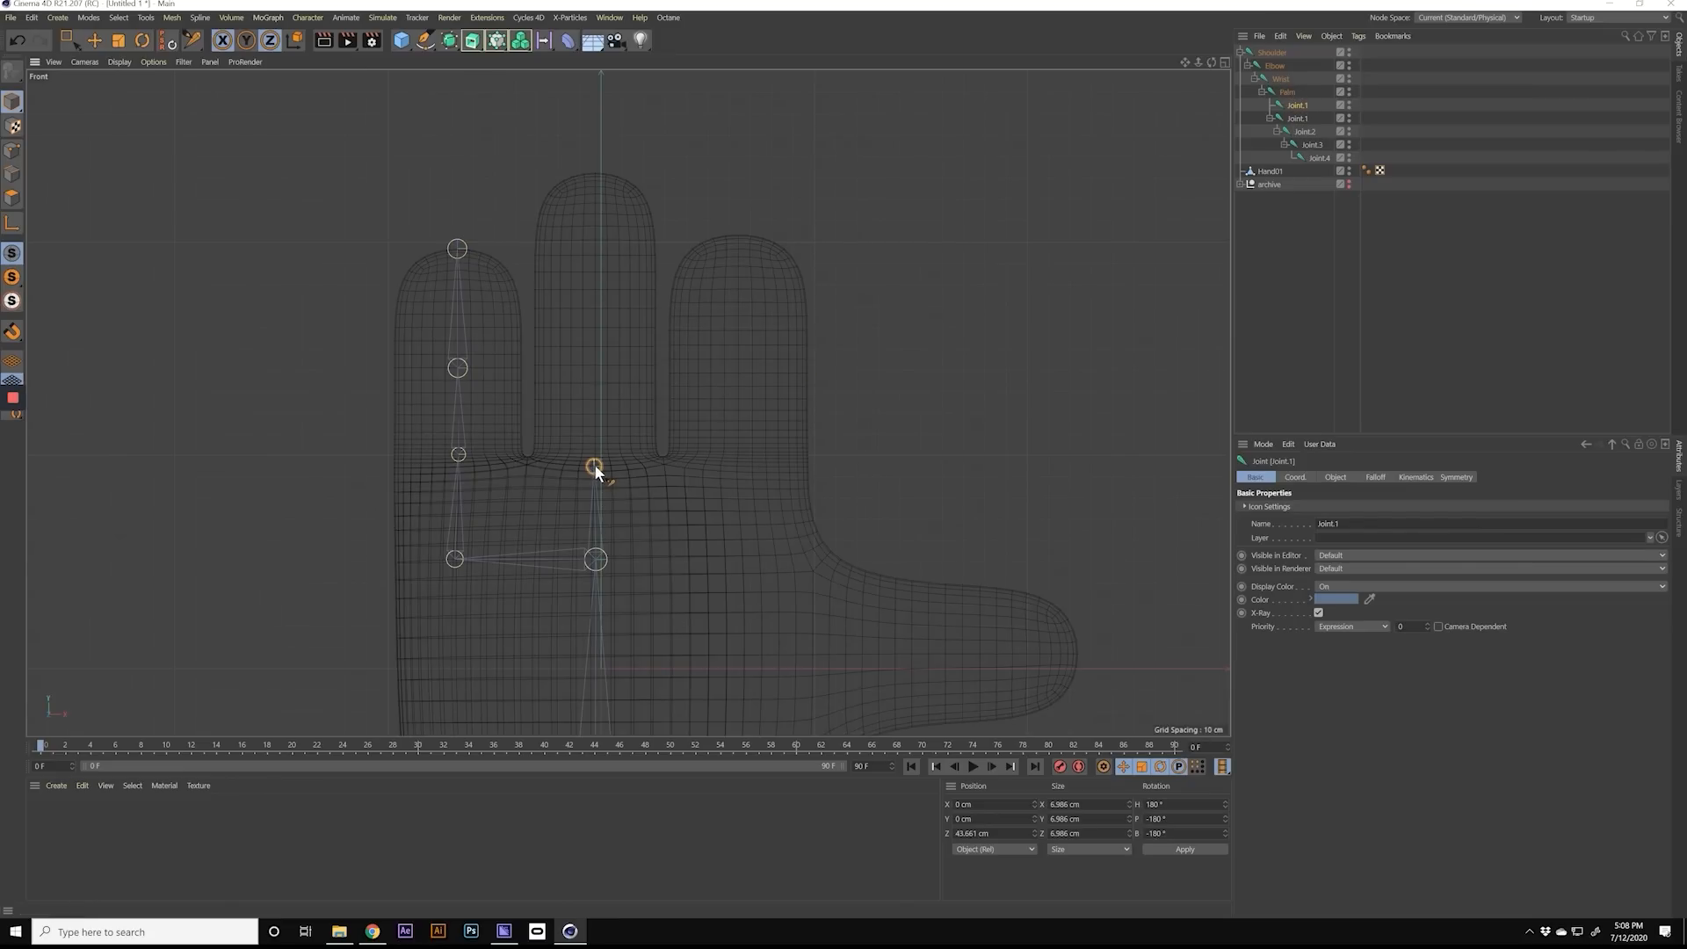
{"action": "left_click", "coordinate": [593, 326], "text": "ctrl"}
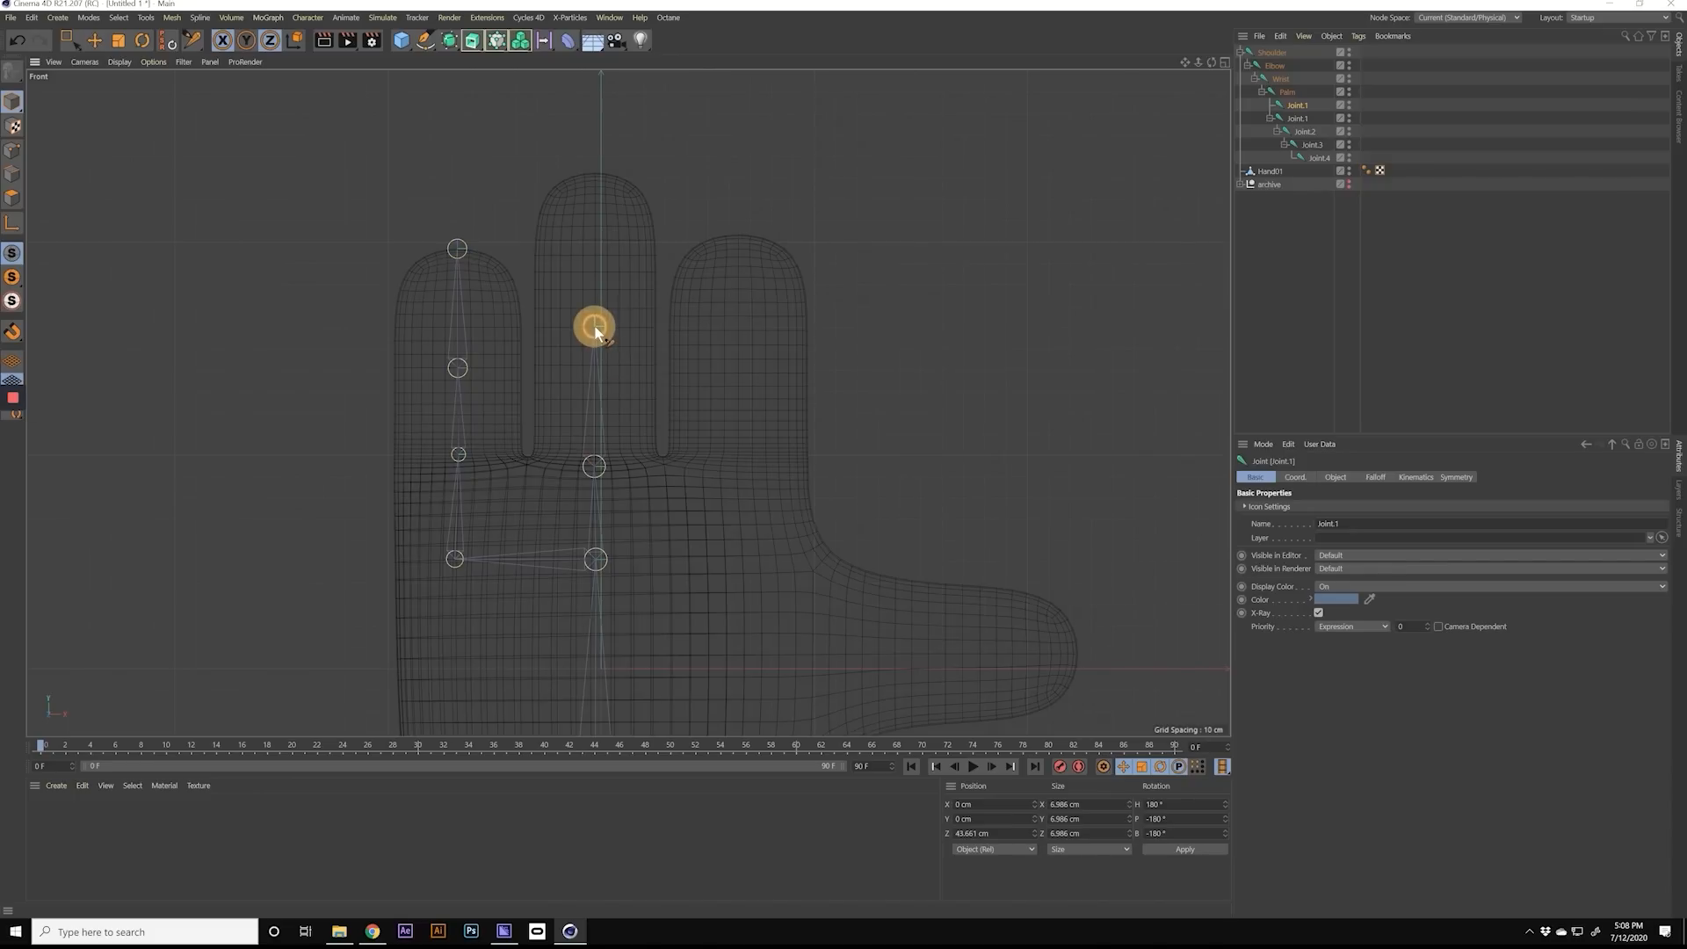
{"action": "left_click", "coordinate": [594, 173], "text": "ctrl"}
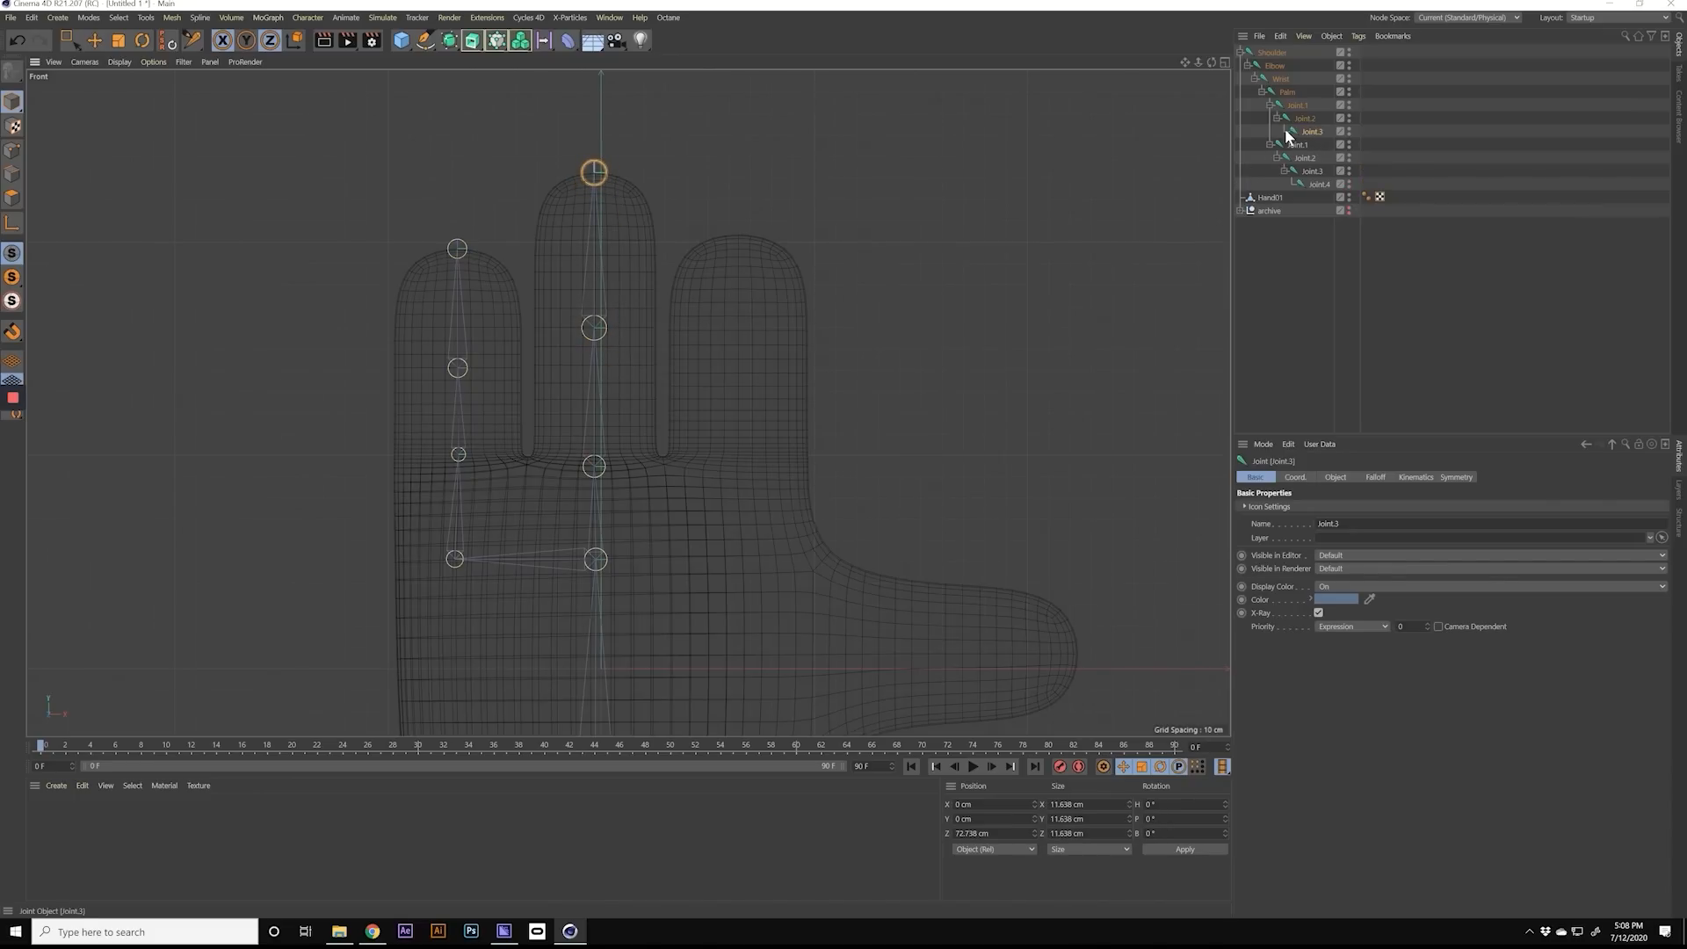
Step: Branch an index-finger chain off the Palm joint with four joints: beside the palm centre, finger base, mid-finger and fingertip
{"action": "left_click", "coordinate": [1288, 92]}
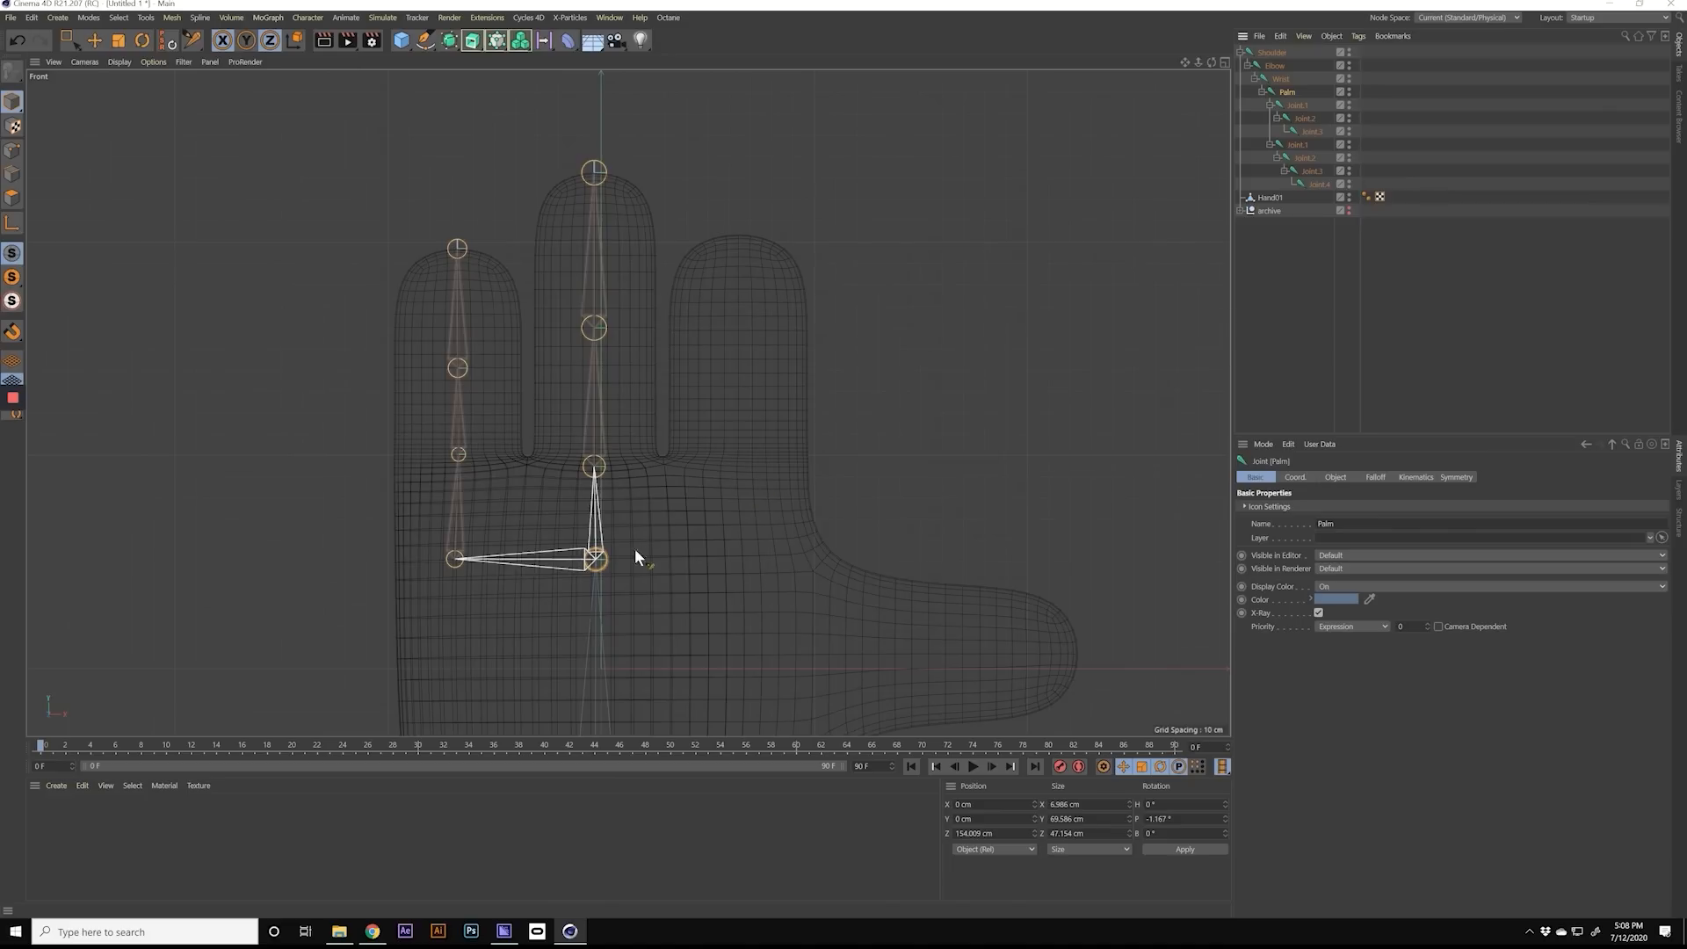
{"action": "left_click", "coordinate": [741, 558], "text": "ctrl"}
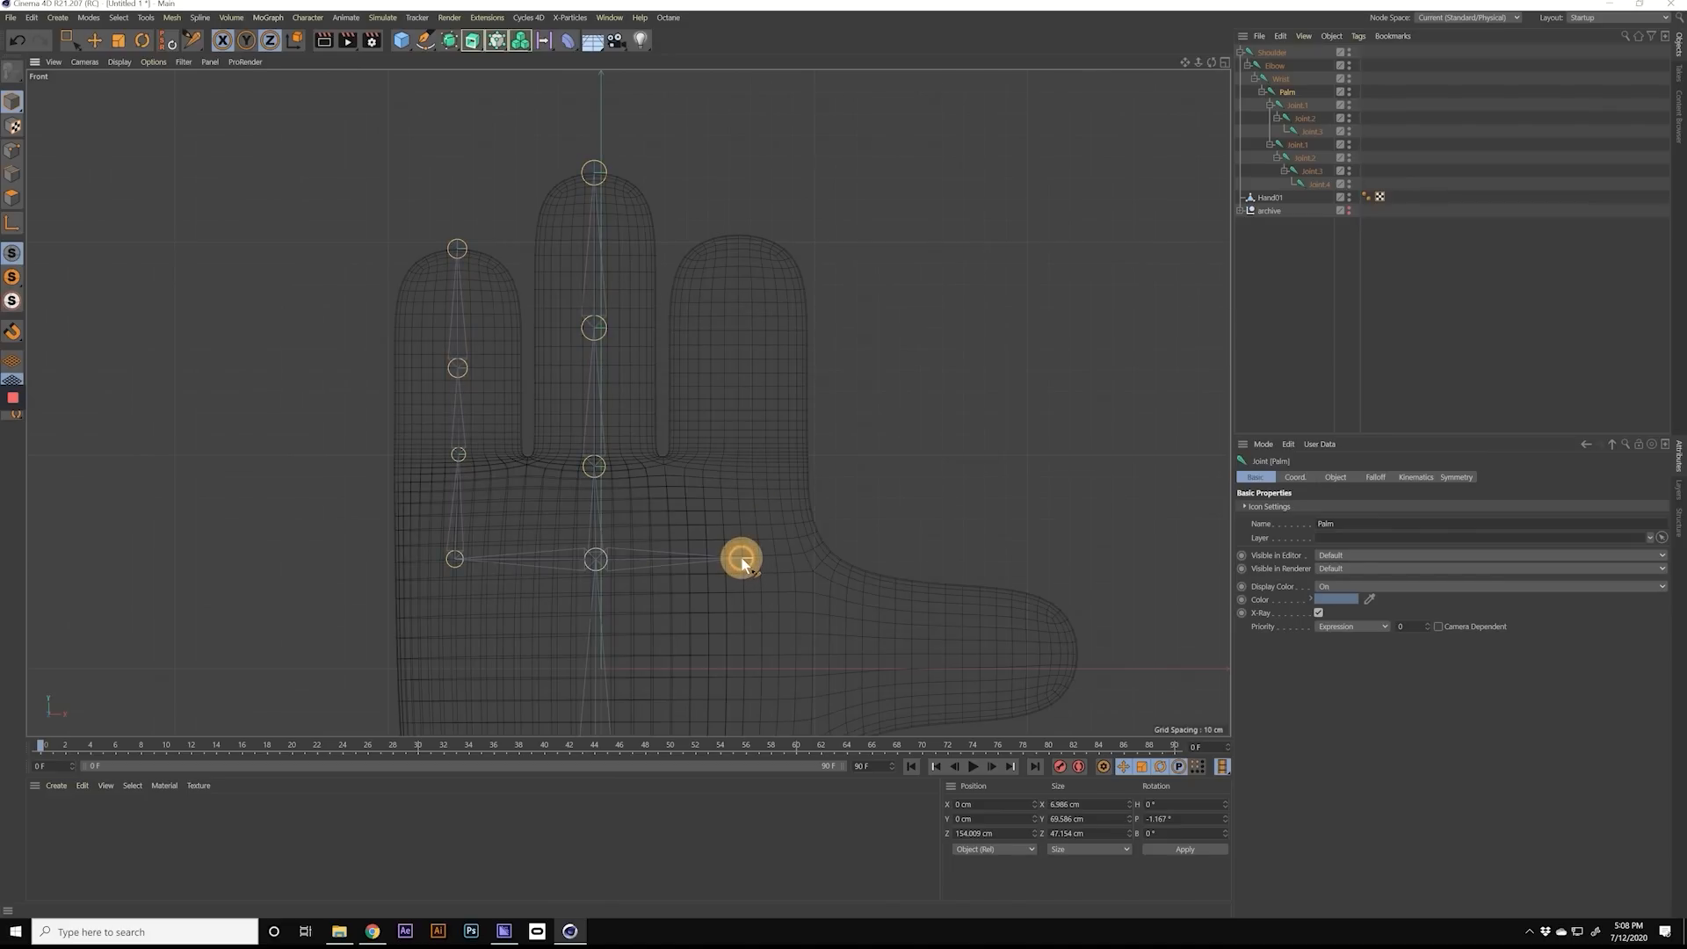
{"action": "left_click", "coordinate": [737, 463], "text": "ctrl"}
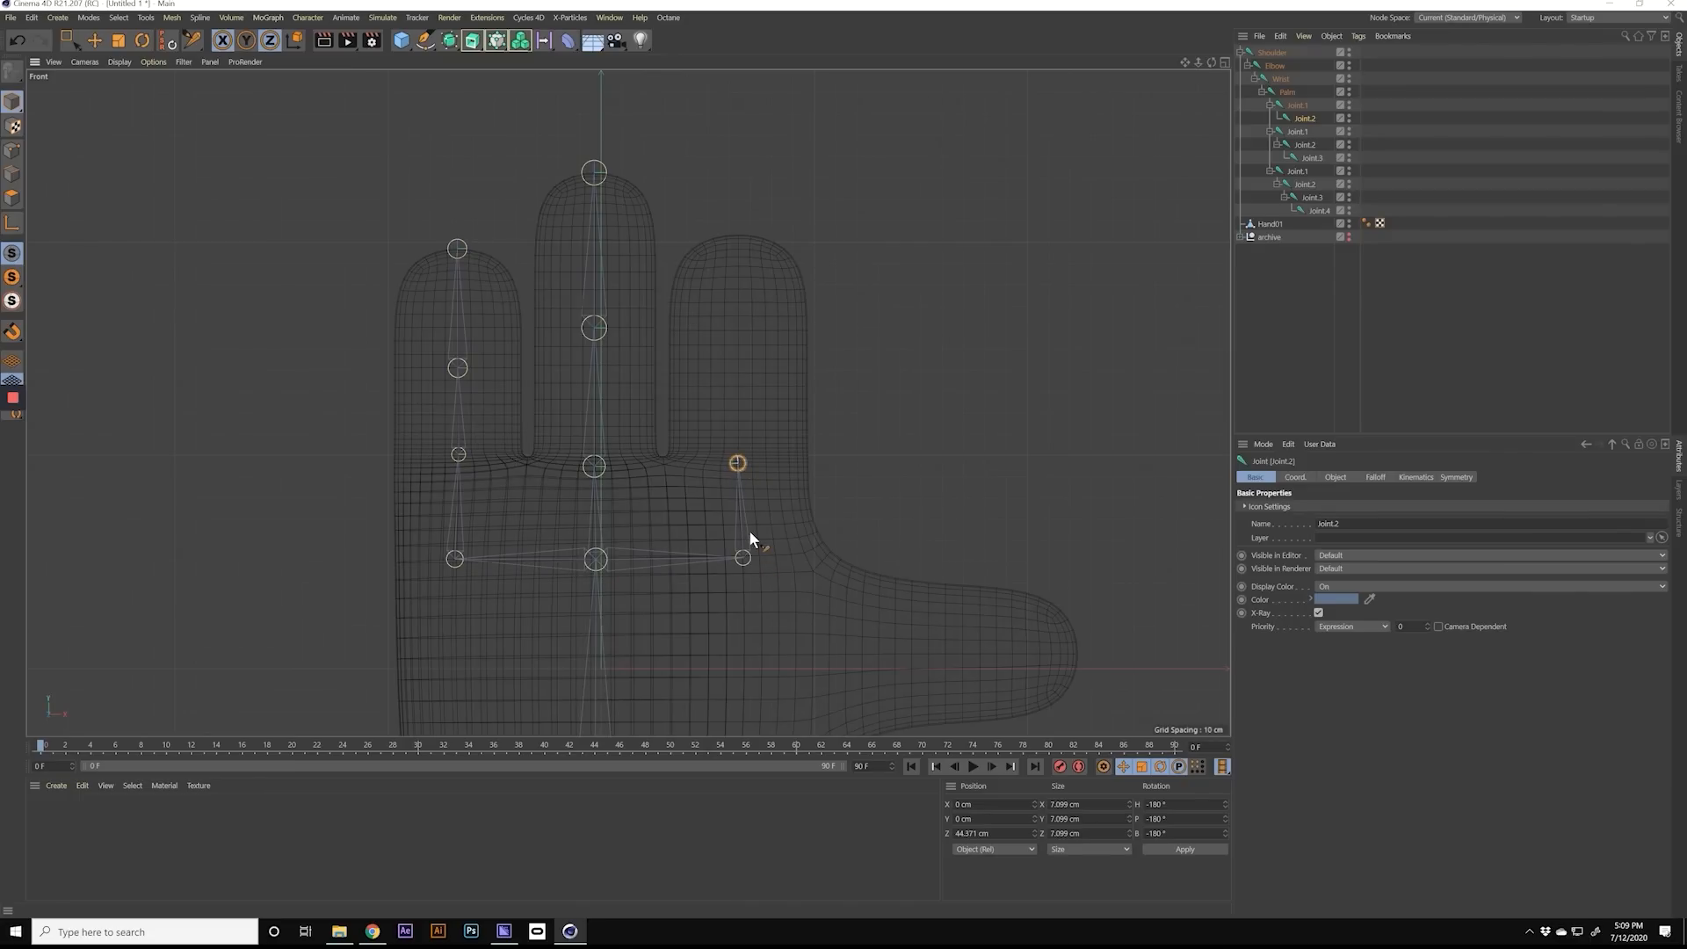
{"action": "left_click", "coordinate": [738, 360], "text": "ctrl"}
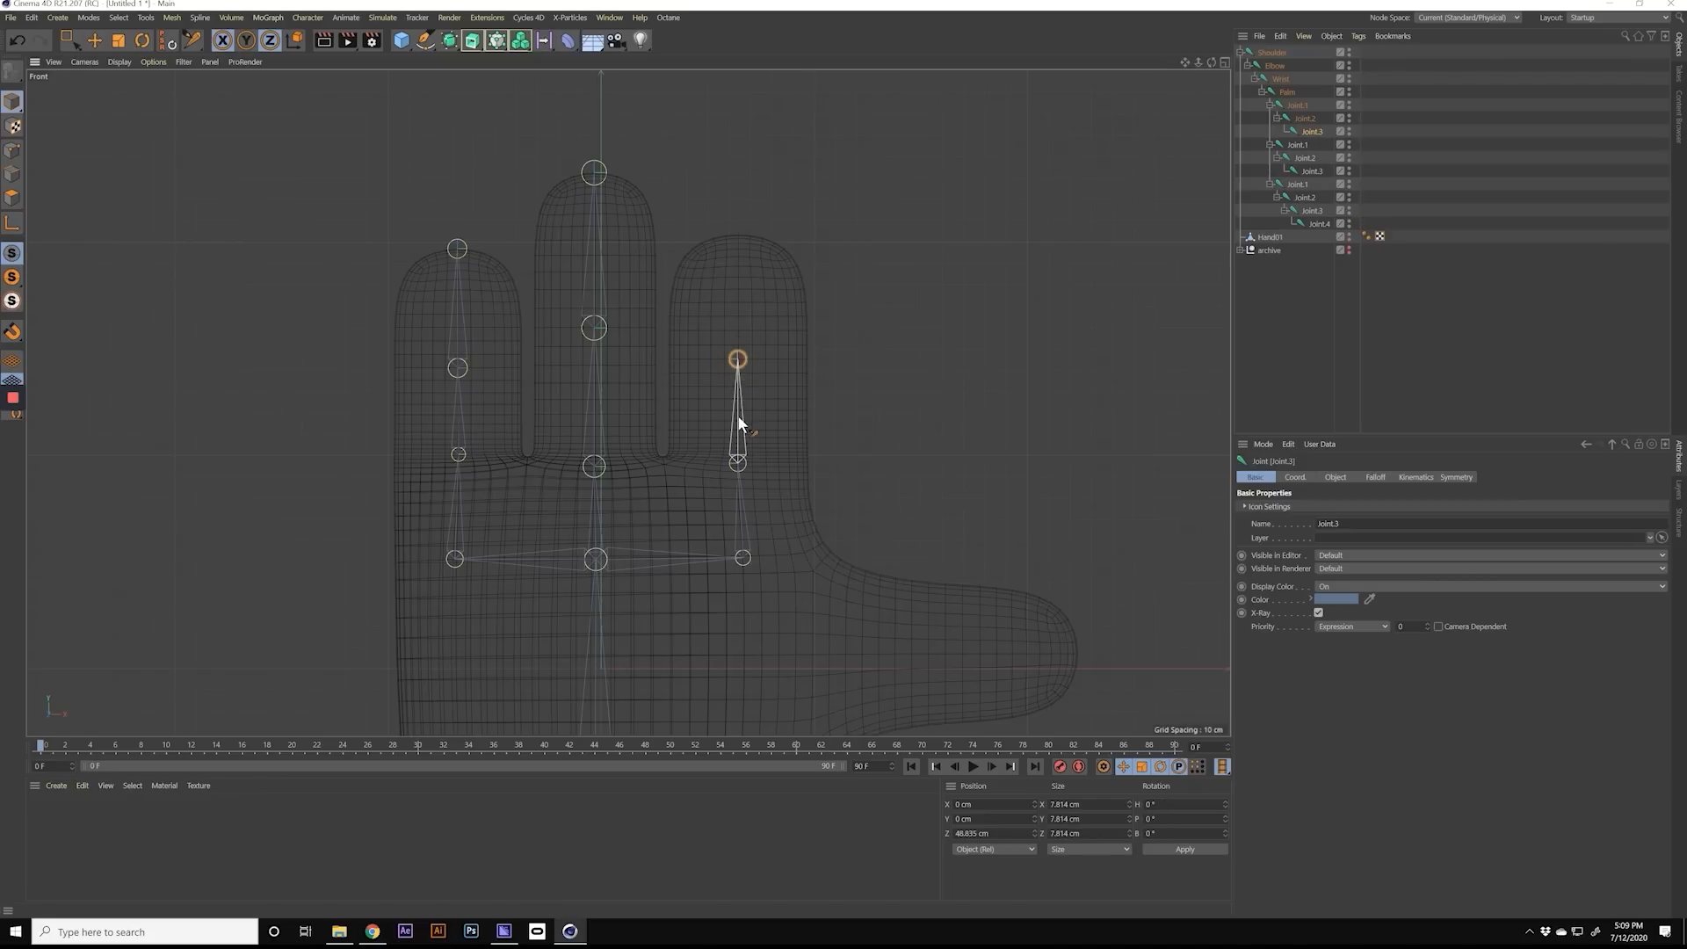
{"action": "left_click", "coordinate": [738, 235], "text": "ctrl"}
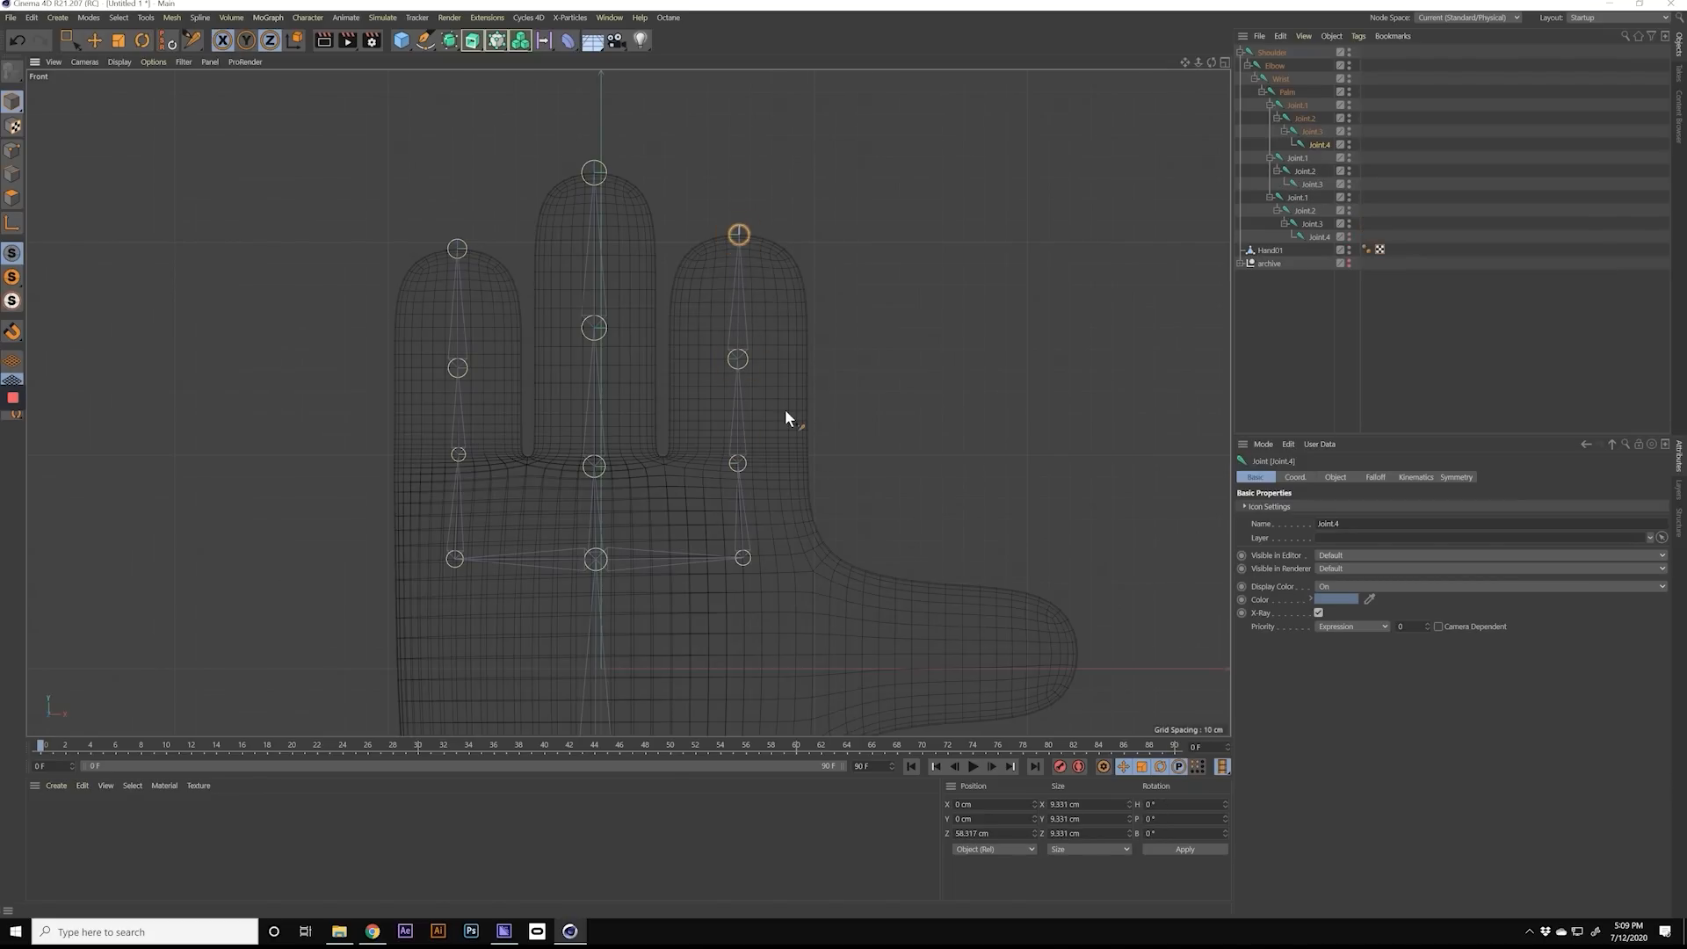
Step: Branch a thumb chain off the Palm joint with four joints: inside the palm, thumb base, mid-thumb and tip
{"action": "middle_click_drag", "start_coordinate": [749, 620], "coordinate": [676, 422]}
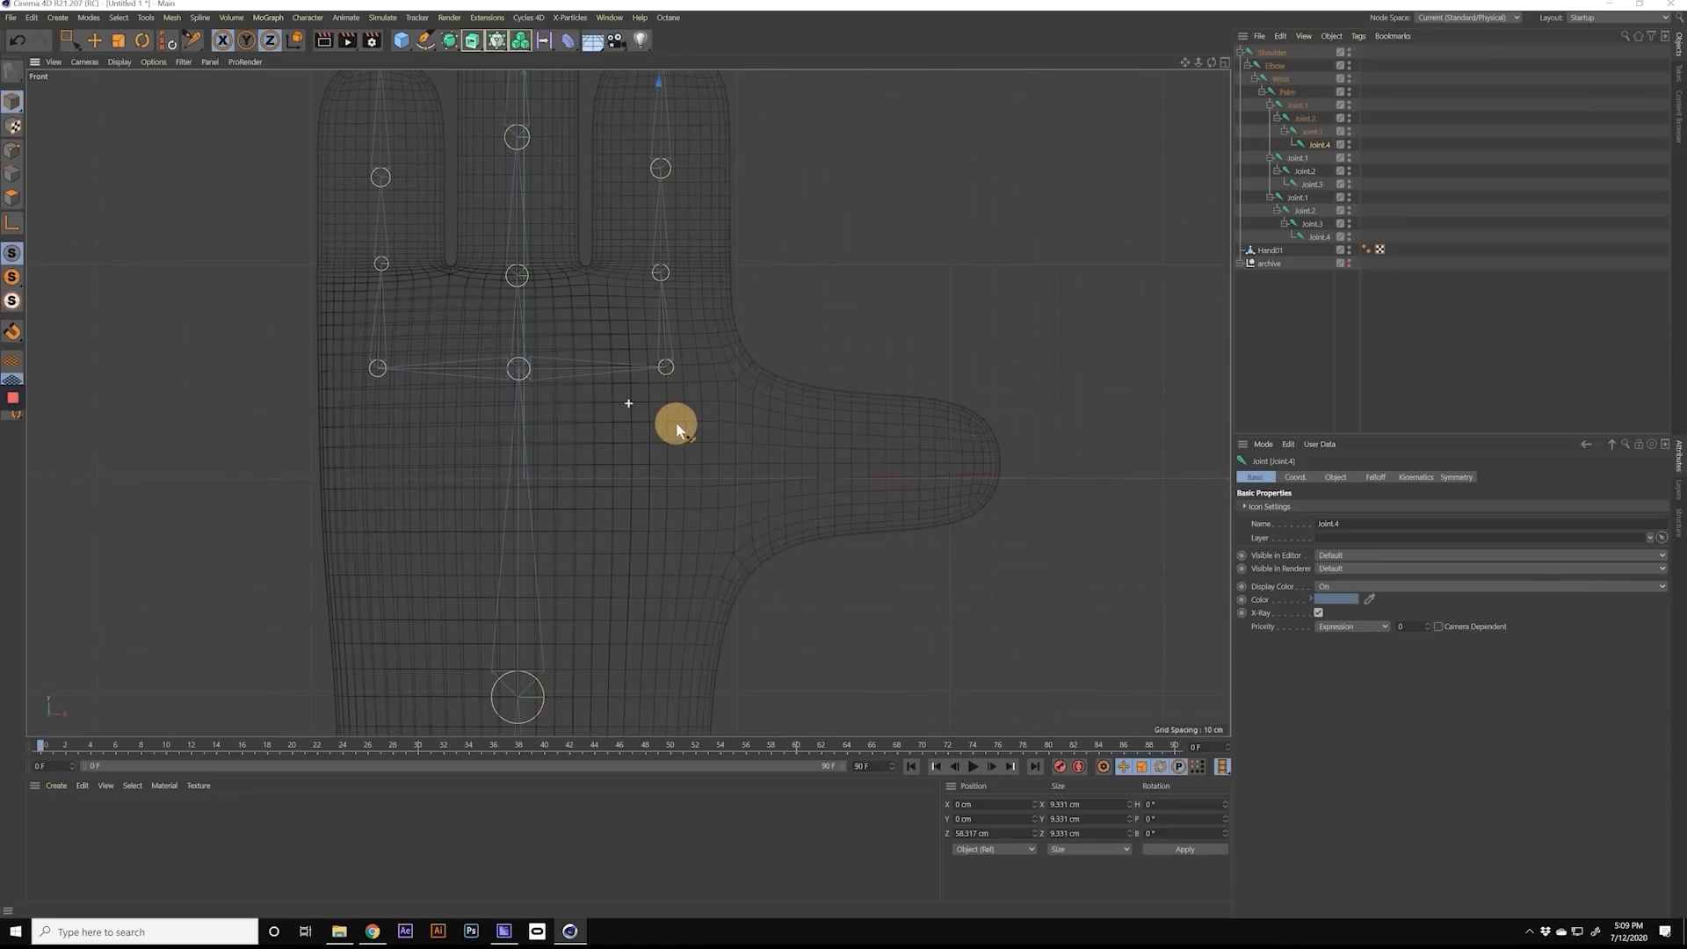
{"action": "left_click", "coordinate": [1286, 92]}
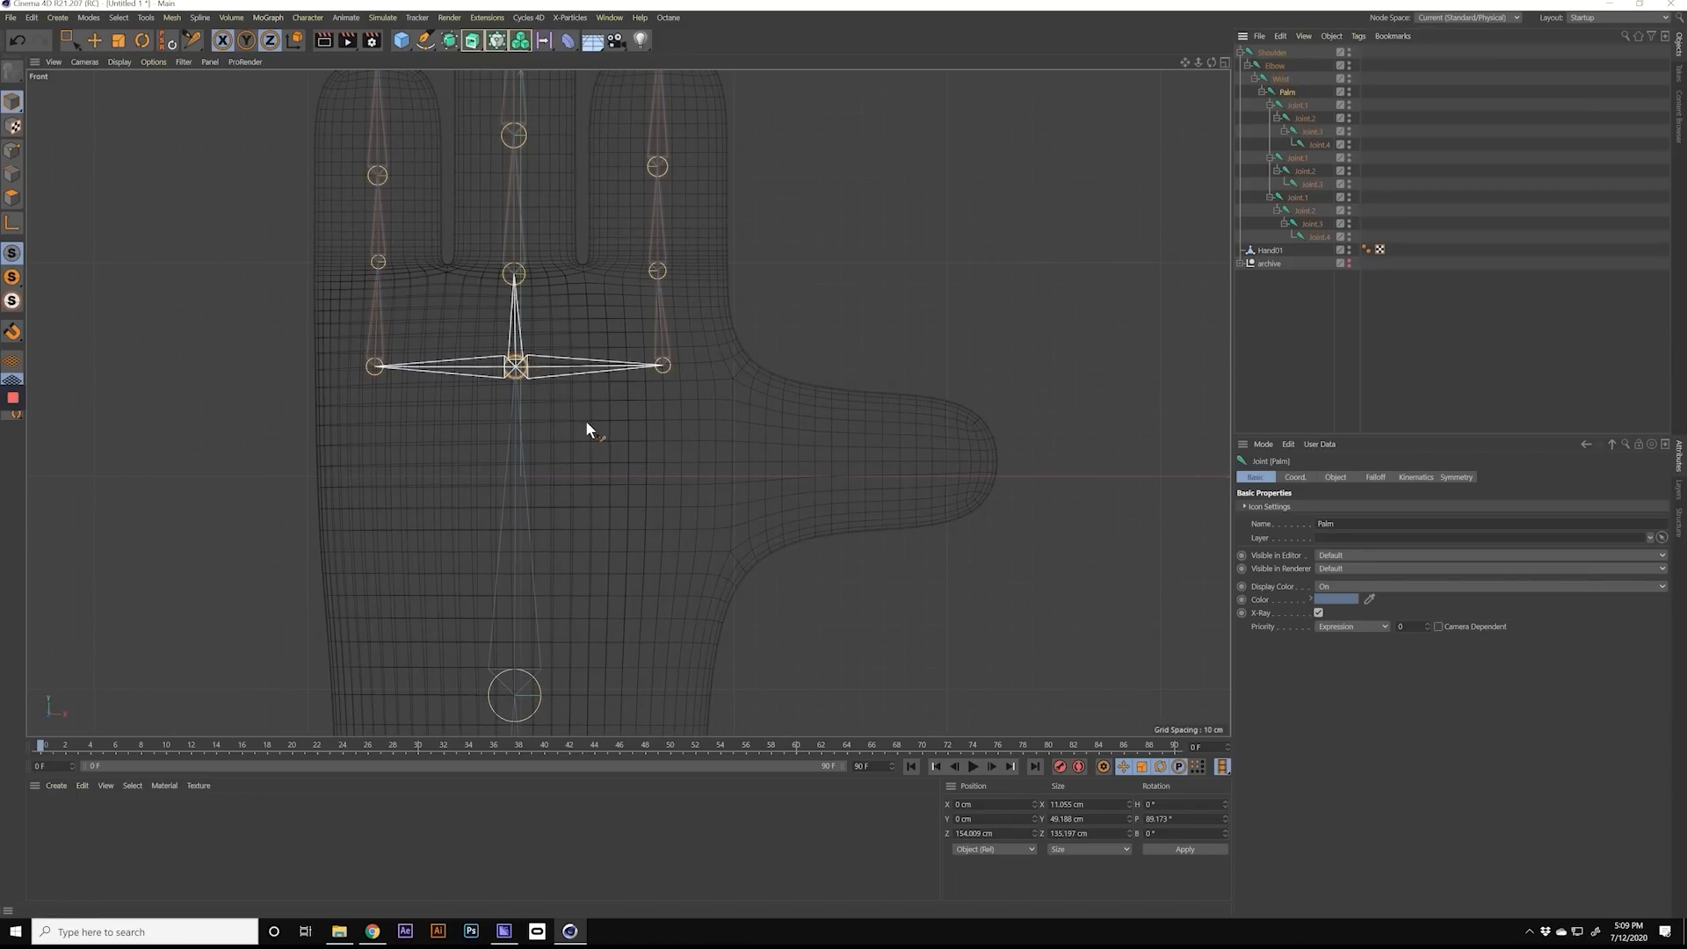
{"action": "left_click", "coordinate": [662, 460], "text": "ctrl"}
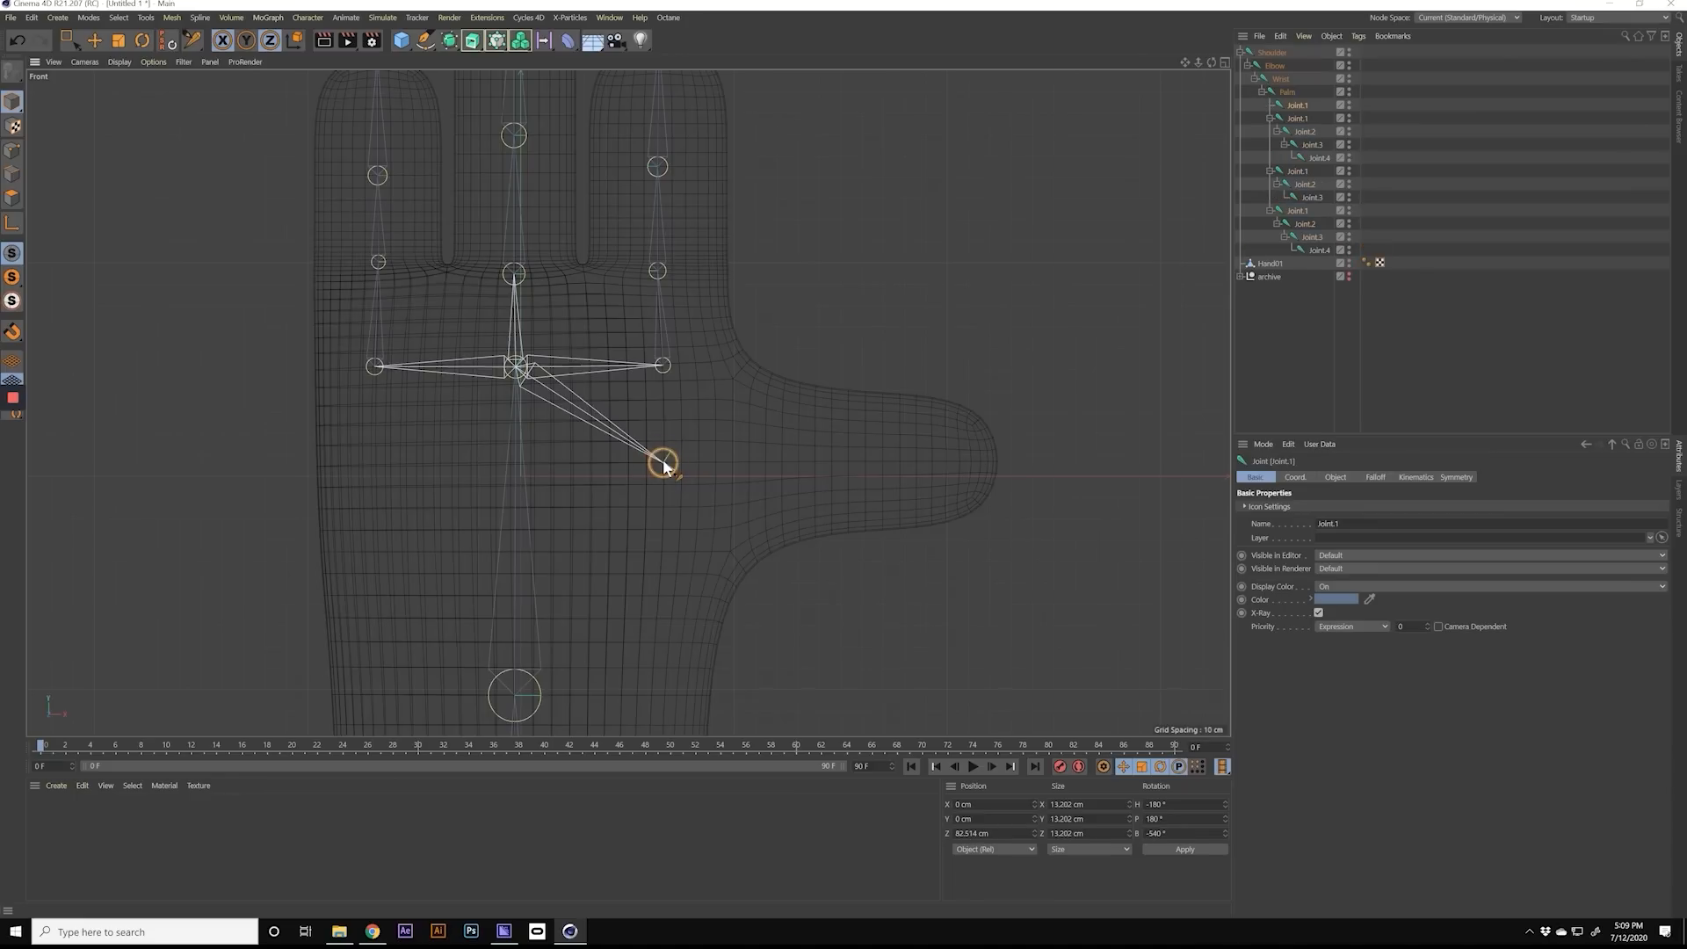
{"action": "left_click", "coordinate": [731, 461], "text": "ctrl"}
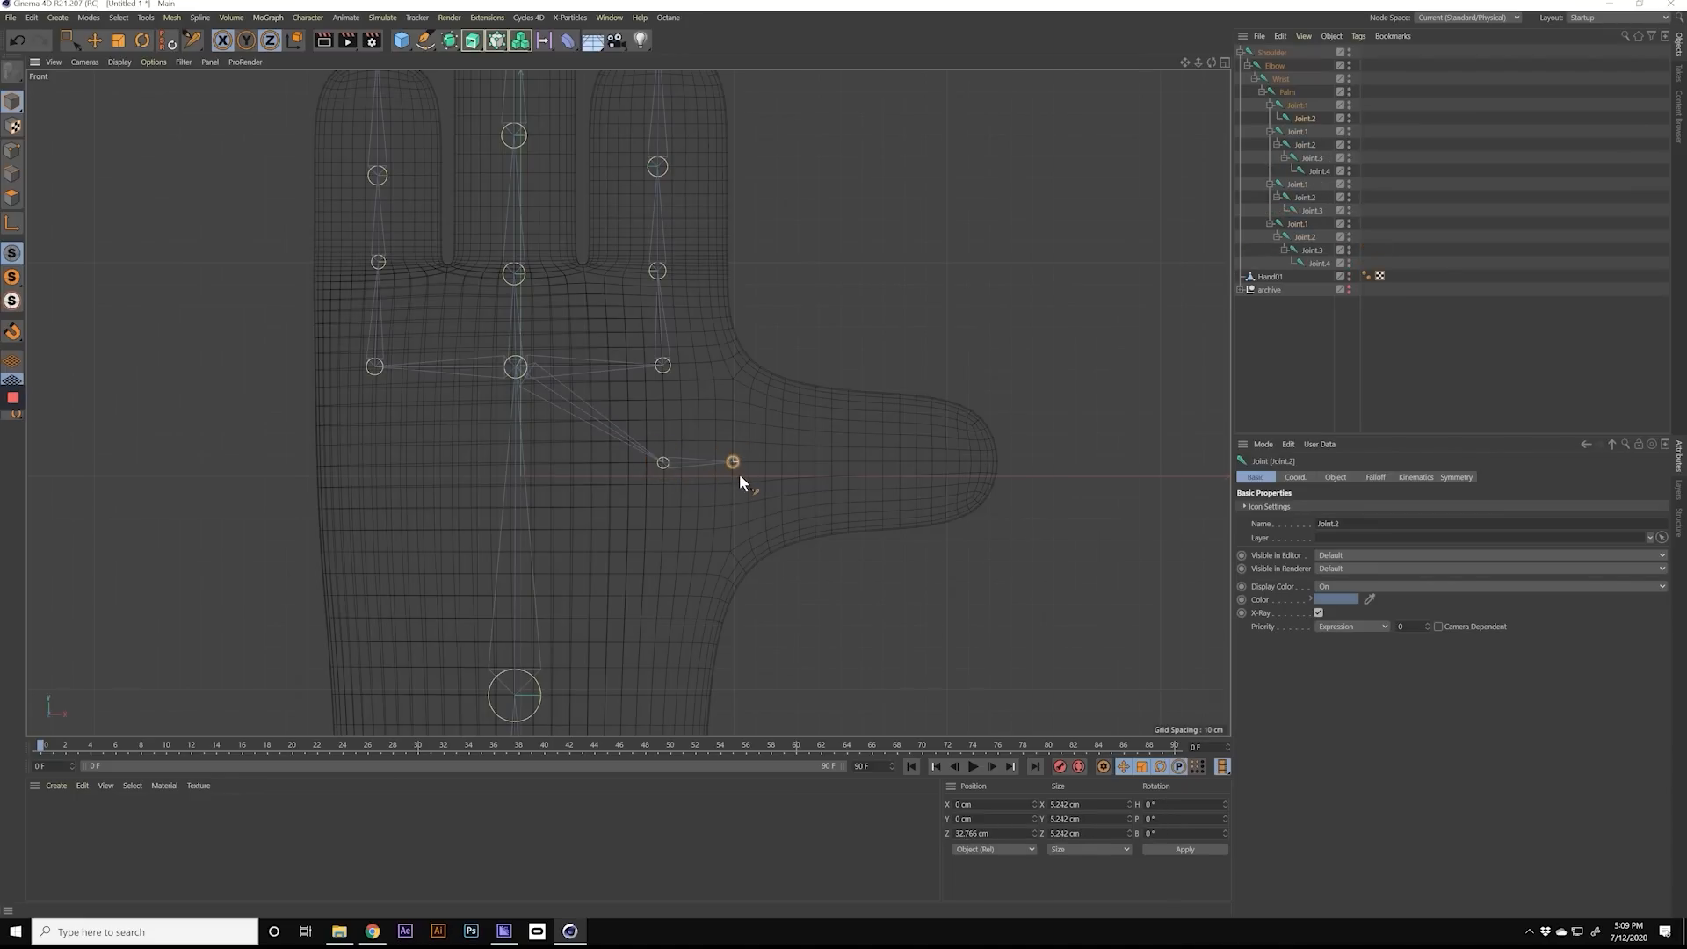
{"action": "left_click", "coordinate": [864, 462], "text": "ctrl"}
{"action": "left_click", "coordinate": [999, 462], "text": "ctrl"}
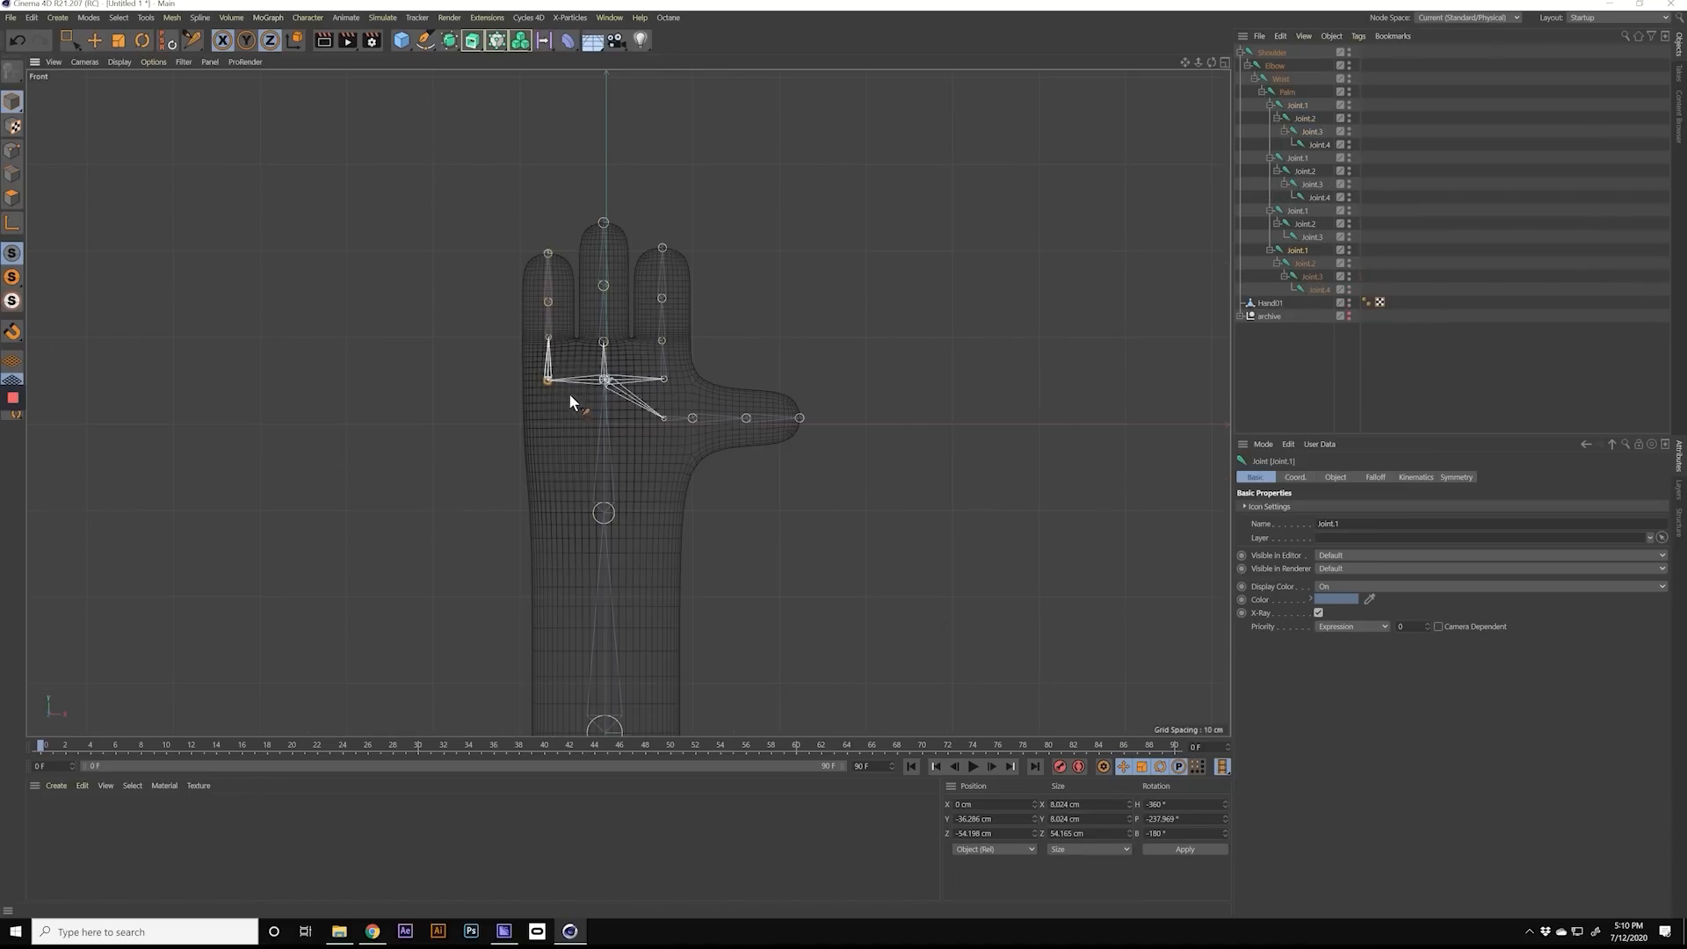
Step: Nudge the outer finger's first joint in the palm into line with the rest of its chain
{"action": "mouse_move", "coordinate": [571, 396]}
{"action": "right_mouse_down", "text": "alt"}
{"action": "mouse_move", "coordinate": [615, 406]}
{"action": "mouse_move", "coordinate": [580, 401]}
{"action": "right_mouse_up", "text": "alt"}
{"action": "middle_click_drag", "start_coordinate": [627, 408], "coordinate": [607, 425], "text": "alt"}
{"action": "left_click", "coordinate": [607, 424]}
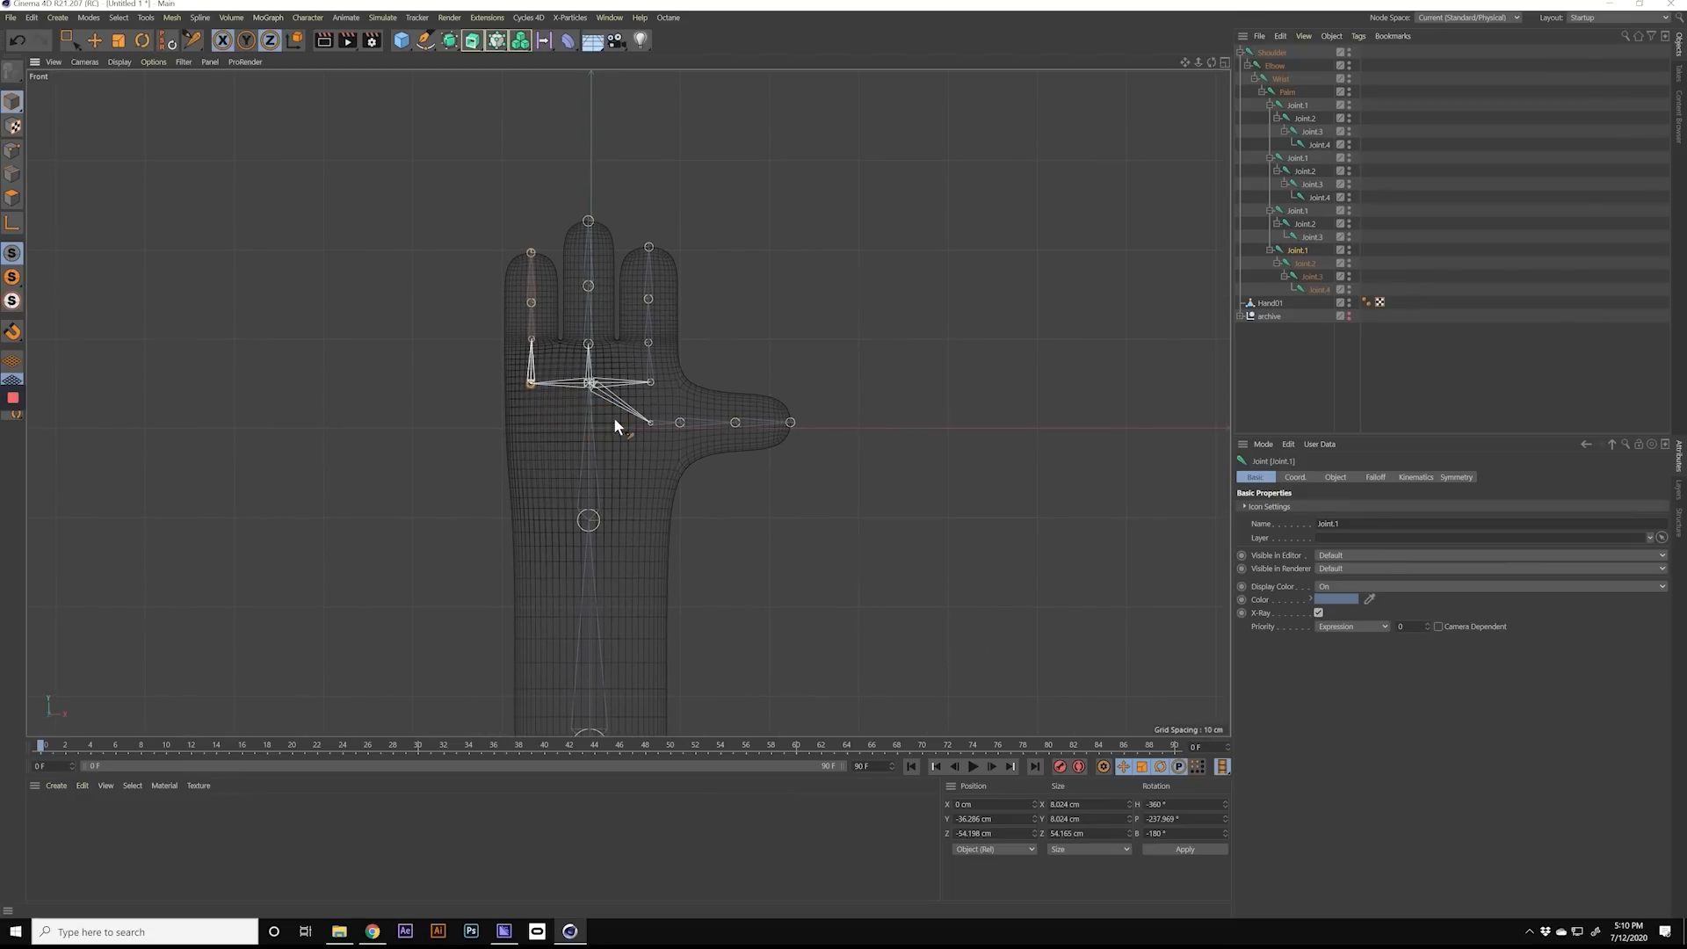
{"action": "right_click_drag", "start_coordinate": [527, 379], "coordinate": [627, 451], "text": "alt"}
{"action": "middle_click_drag", "start_coordinate": [619, 442], "coordinate": [622, 460], "text": "alt"}
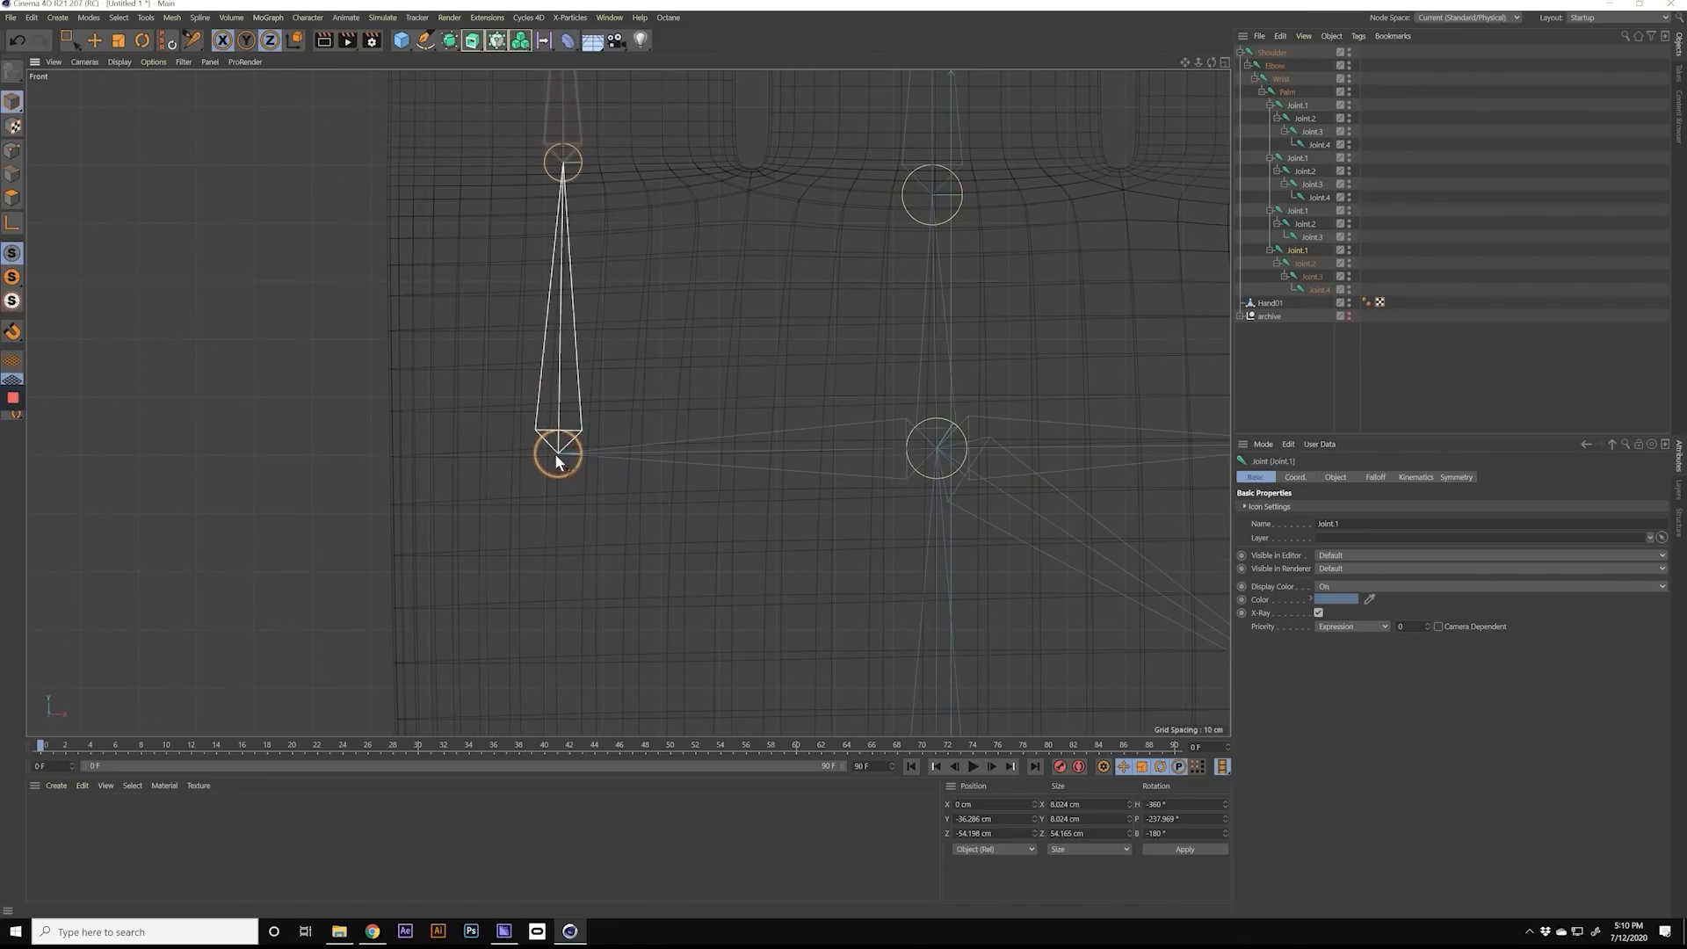
{"action": "left_click_drag", "start_coordinate": [559, 466], "coordinate": [571, 476]}
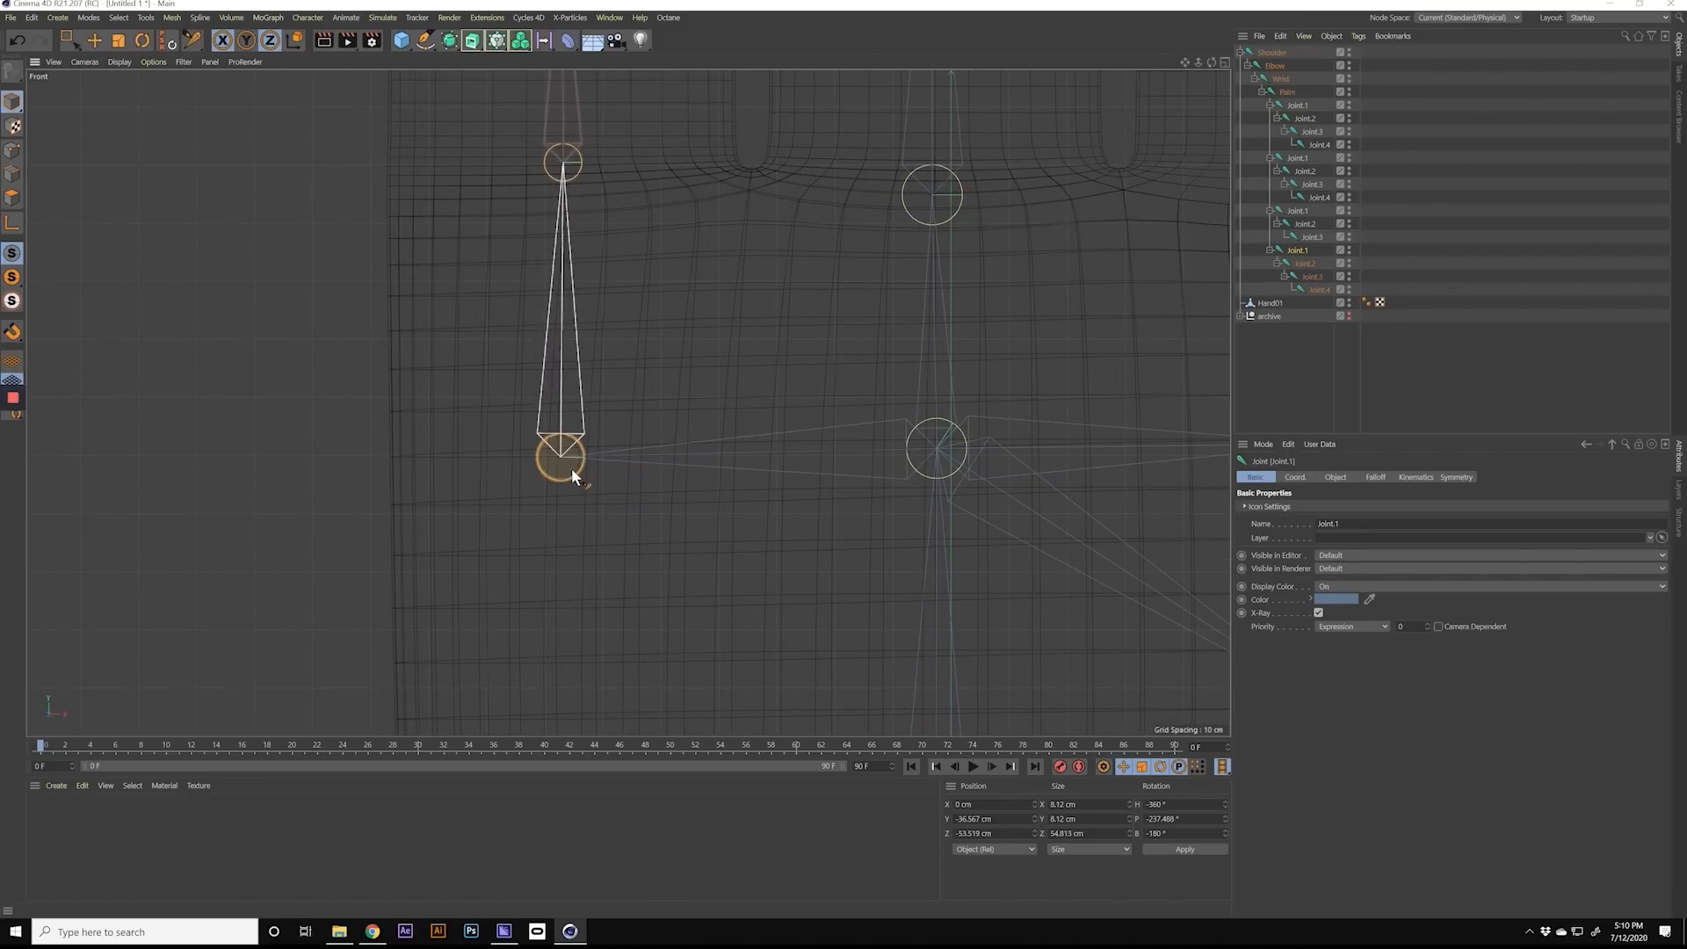
Step: Fine-tune the outer finger's knuckle and mid-finger joints so the chain runs straight along the finger's centre
{"action": "middle_click_drag", "start_coordinate": [578, 368], "coordinate": [608, 538], "text": "alt"}
{"action": "middle_click_drag", "start_coordinate": [596, 337], "coordinate": [621, 537], "text": "alt"}
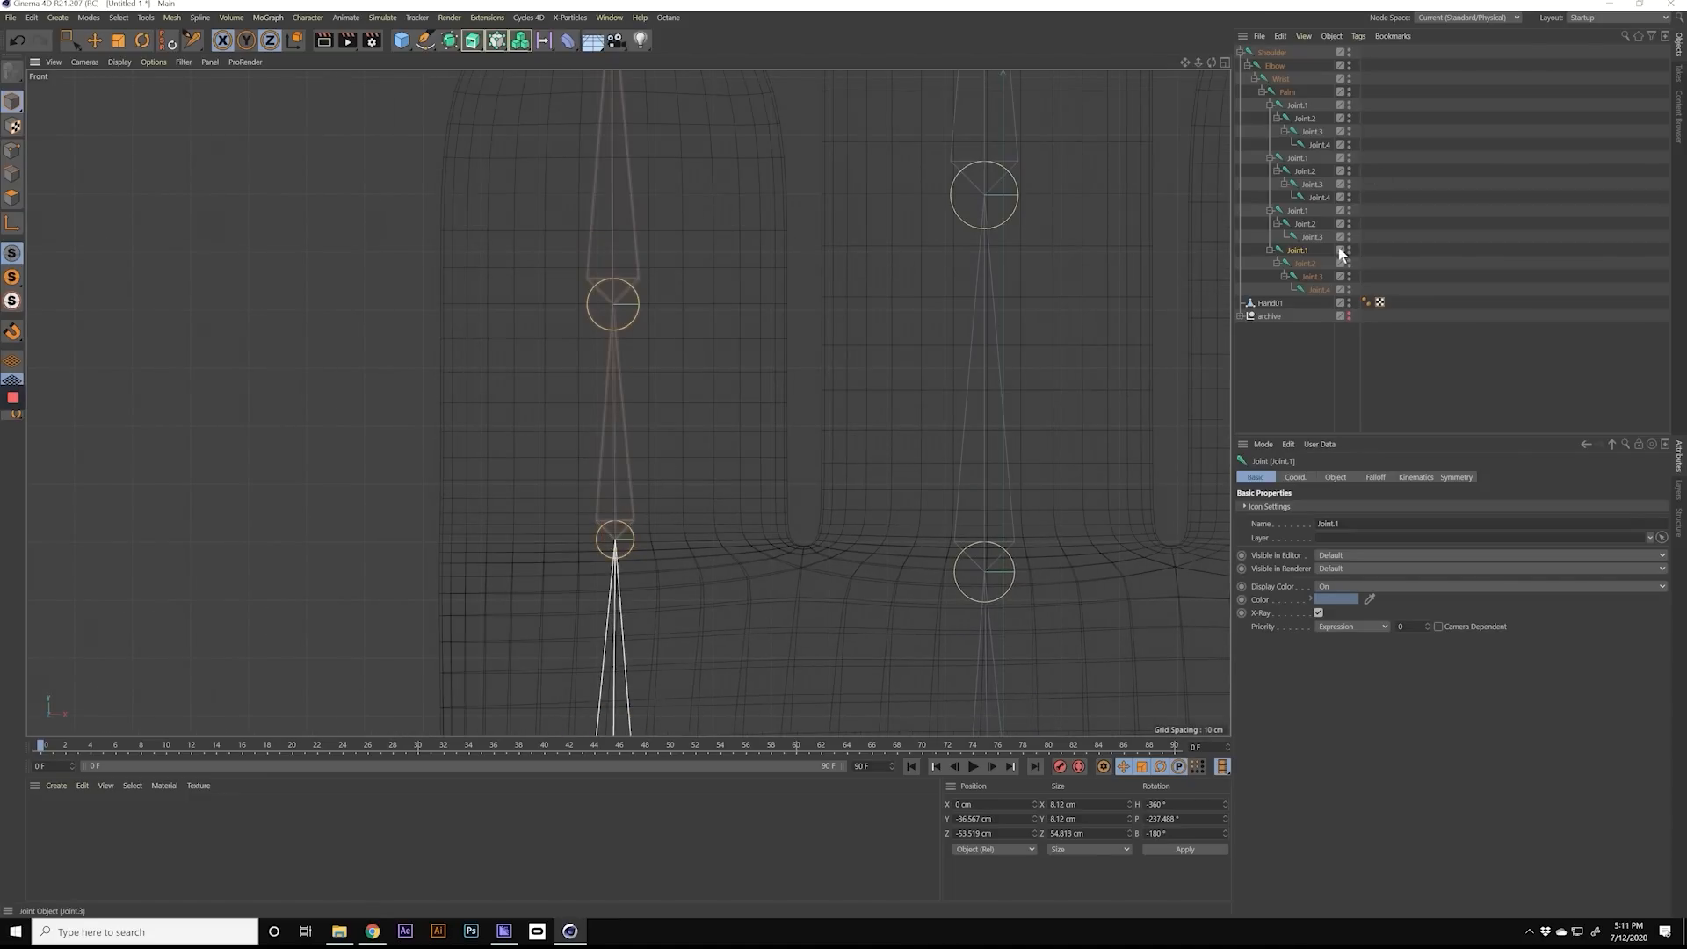
{"action": "middle_click_drag", "start_coordinate": [636, 448], "coordinate": [626, 489], "text": "alt"}
{"action": "left_click", "coordinate": [597, 581]}
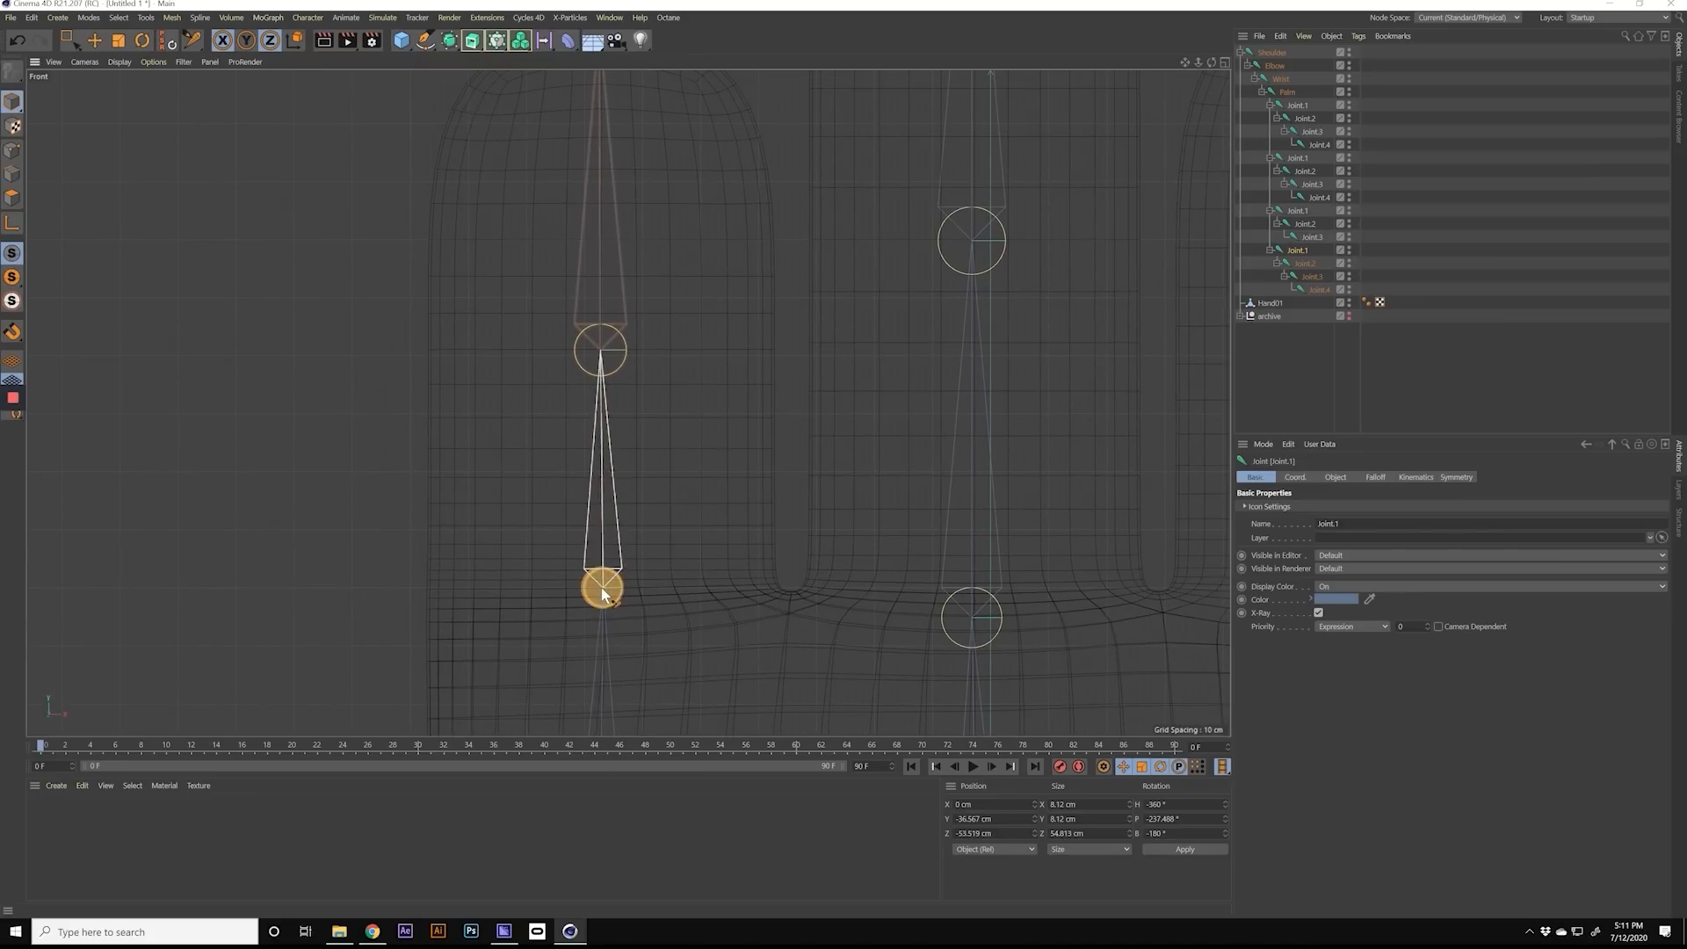
{"action": "mouse_move", "coordinate": [636, 425]}
{"action": "right_mouse_down", "text": "alt"}
{"action": "mouse_move", "coordinate": [566, 430]}
{"action": "mouse_move", "coordinate": [648, 427]}
{"action": "right_mouse_up", "text": "alt"}
{"action": "middle_click_drag", "start_coordinate": [657, 413], "coordinate": [663, 471], "text": "alt"}
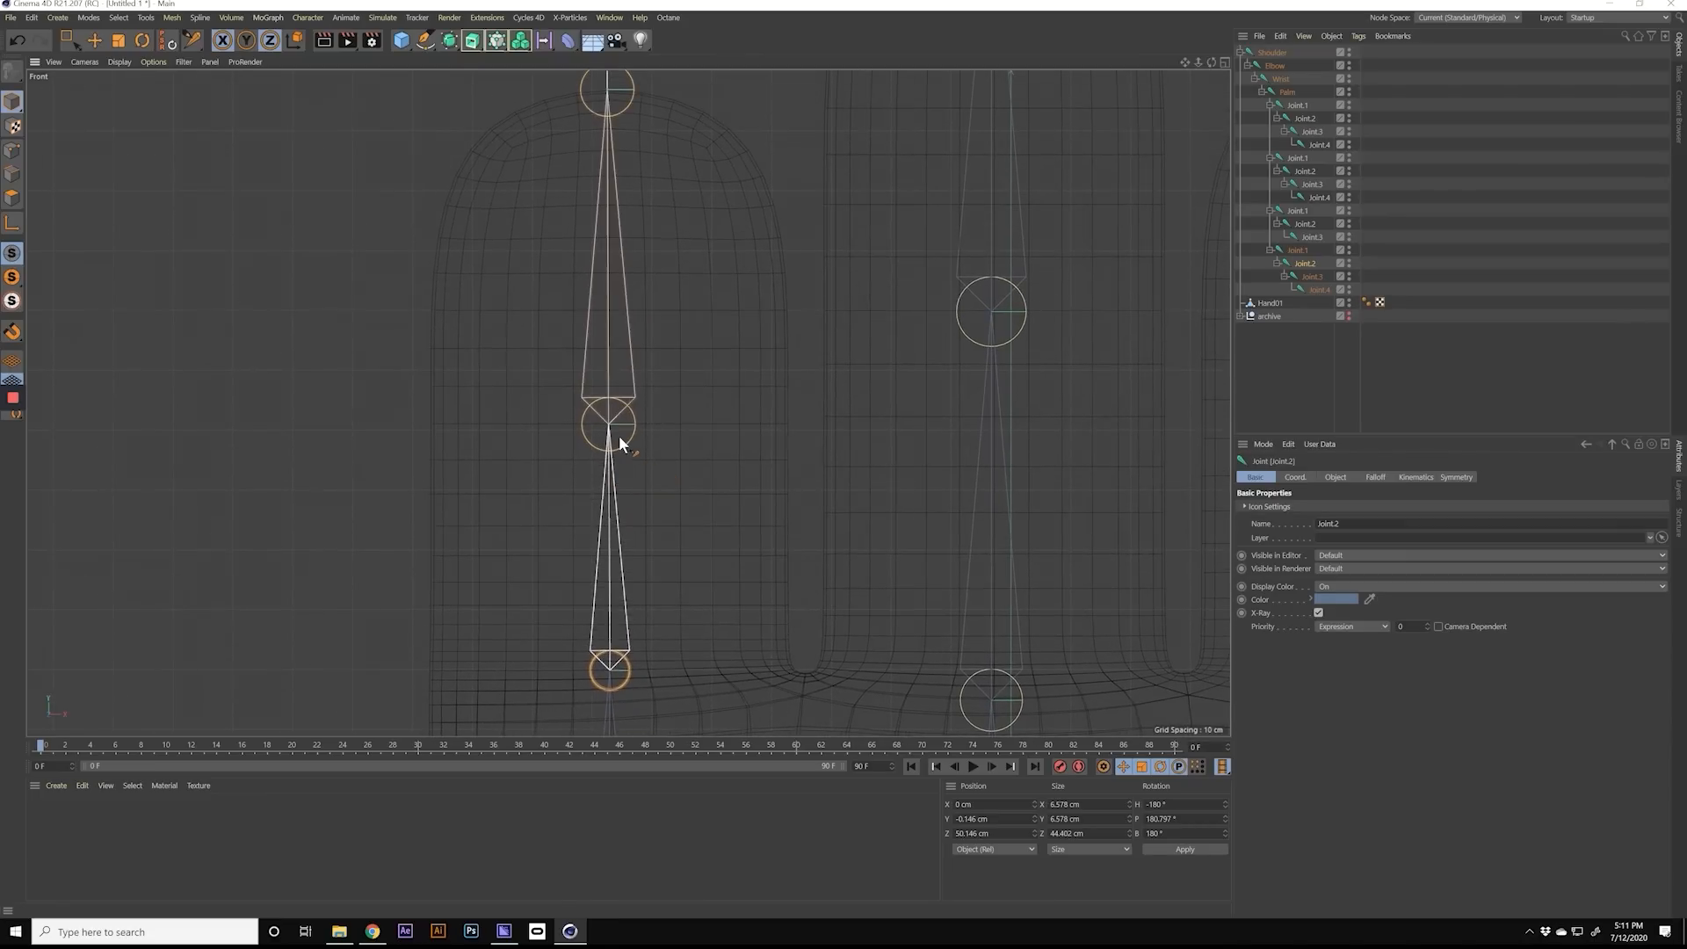
{"action": "left_click_drag", "start_coordinate": [617, 435], "coordinate": [620, 434]}
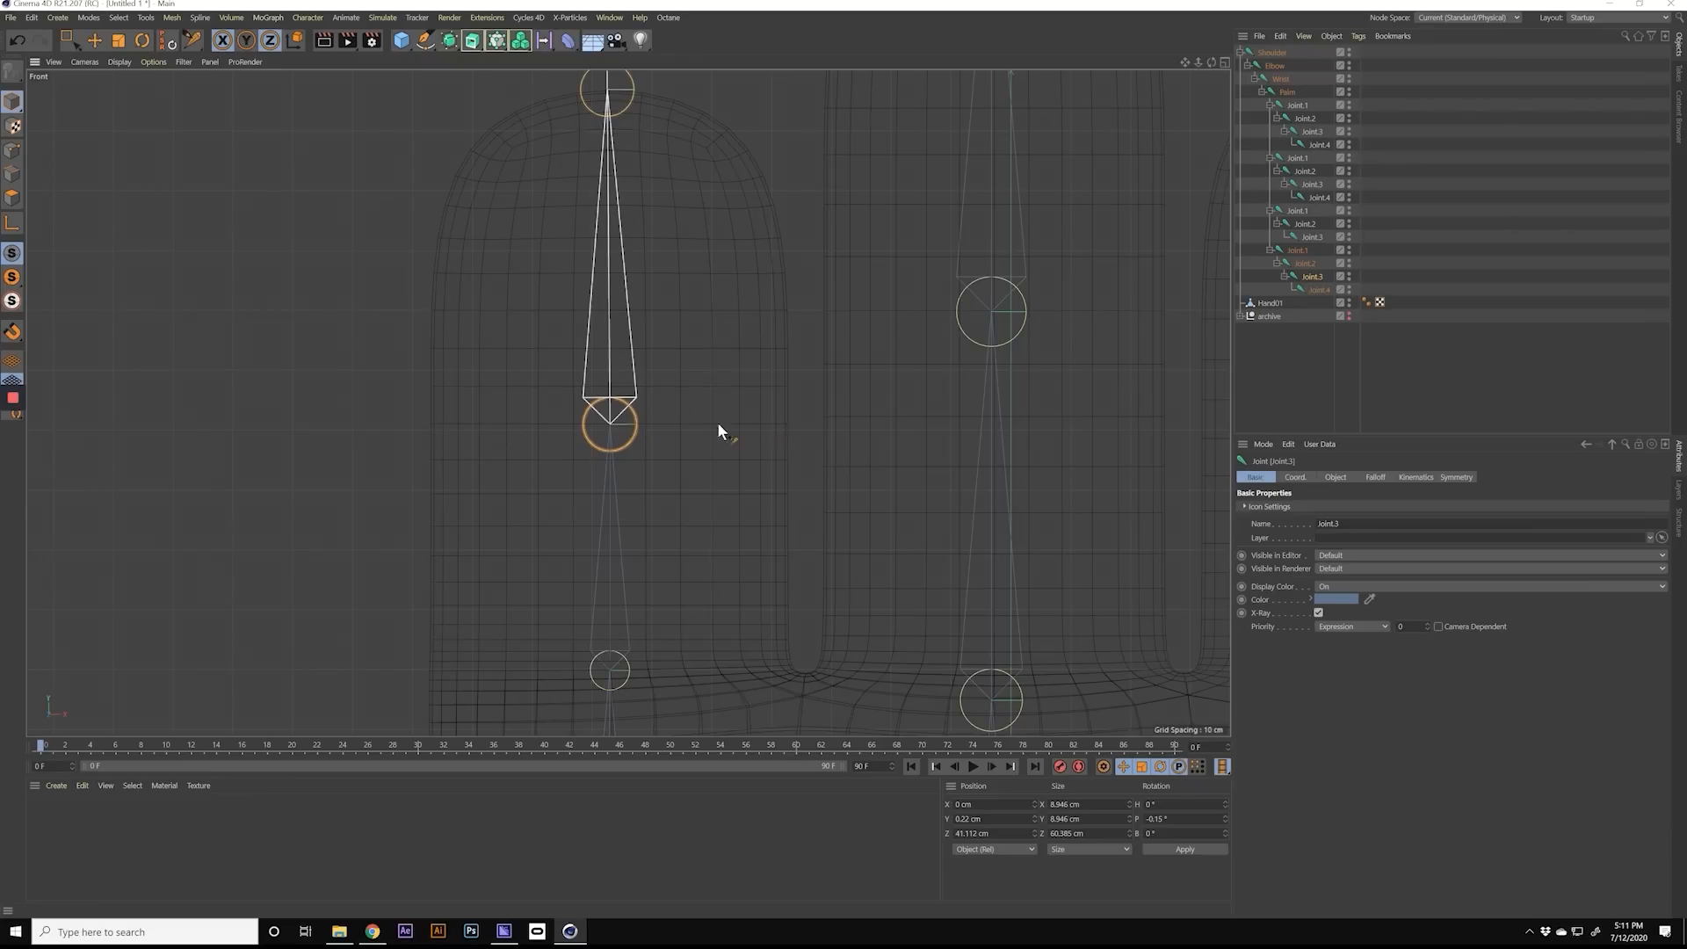
Step: Fine-tune the joint positions in the remaining fingers so each chain runs along its finger's centre line up to the tip
{"action": "middle_click_drag", "start_coordinate": [634, 187], "coordinate": [656, 464], "text": "alt"}
{"action": "right_click_drag", "start_coordinate": [656, 464], "coordinate": [699, 344], "text": "alt"}
{"action": "left_click_drag", "start_coordinate": [649, 311], "coordinate": [645, 317]}
{"action": "right_click_drag", "start_coordinate": [774, 361], "coordinate": [596, 371], "text": "alt"}
{"action": "middle_click_drag", "start_coordinate": [873, 439], "coordinate": [606, 366], "text": "alt"}
{"action": "right_click_drag", "start_coordinate": [606, 463], "coordinate": [744, 488], "text": "alt"}
{"action": "left_click_drag", "start_coordinate": [679, 542], "coordinate": [685, 504]}
{"action": "middle_click_drag", "start_coordinate": [754, 345], "coordinate": [785, 738], "text": "alt"}
{"action": "left_click", "coordinate": [716, 452]}
{"action": "right_click_drag", "start_coordinate": [769, 472], "coordinate": [687, 483], "text": "alt"}
{"action": "right_click_drag", "start_coordinate": [753, 387], "coordinate": [824, 384], "text": "alt"}
{"action": "middle_click_drag", "start_coordinate": [743, 202], "coordinate": [747, 387], "text": "alt"}
{"action": "left_click", "coordinate": [749, 341]}
{"action": "right_click_drag", "start_coordinate": [833, 396], "coordinate": [747, 409], "text": "alt"}
{"action": "middle_click_drag", "start_coordinate": [931, 632], "coordinate": [766, 544], "text": "alt"}
{"action": "left_click_drag", "start_coordinate": [766, 544], "coordinate": [763, 533]}
{"action": "right_click_drag", "start_coordinate": [763, 527], "coordinate": [733, 528], "text": "alt"}
{"action": "middle_click_drag", "start_coordinate": [743, 237], "coordinate": [746, 420], "text": "alt"}
{"action": "left_click", "coordinate": [795, 441]}
{"action": "mouse_move", "coordinate": [746, 420]}
{"action": "right_mouse_down", "text": "alt"}
{"action": "mouse_move", "coordinate": [786, 425]}
{"action": "mouse_move", "coordinate": [749, 443]}
{"action": "right_mouse_up", "text": "alt"}
{"action": "middle_click_drag", "start_coordinate": [789, 225], "coordinate": [782, 453], "text": "alt"}
{"action": "left_click", "coordinate": [767, 290]}
Step: Align the thumb's end joint with the tip of the thumb mesh and return to the four-view layout
{"action": "right_click_drag", "start_coordinate": [793, 503], "coordinate": [668, 497], "text": "alt"}
{"action": "right_click_drag", "start_coordinate": [738, 457], "coordinate": [844, 457], "text": "alt"}
{"action": "middle_click_drag", "start_coordinate": [791, 457], "coordinate": [263, 453], "text": "alt"}
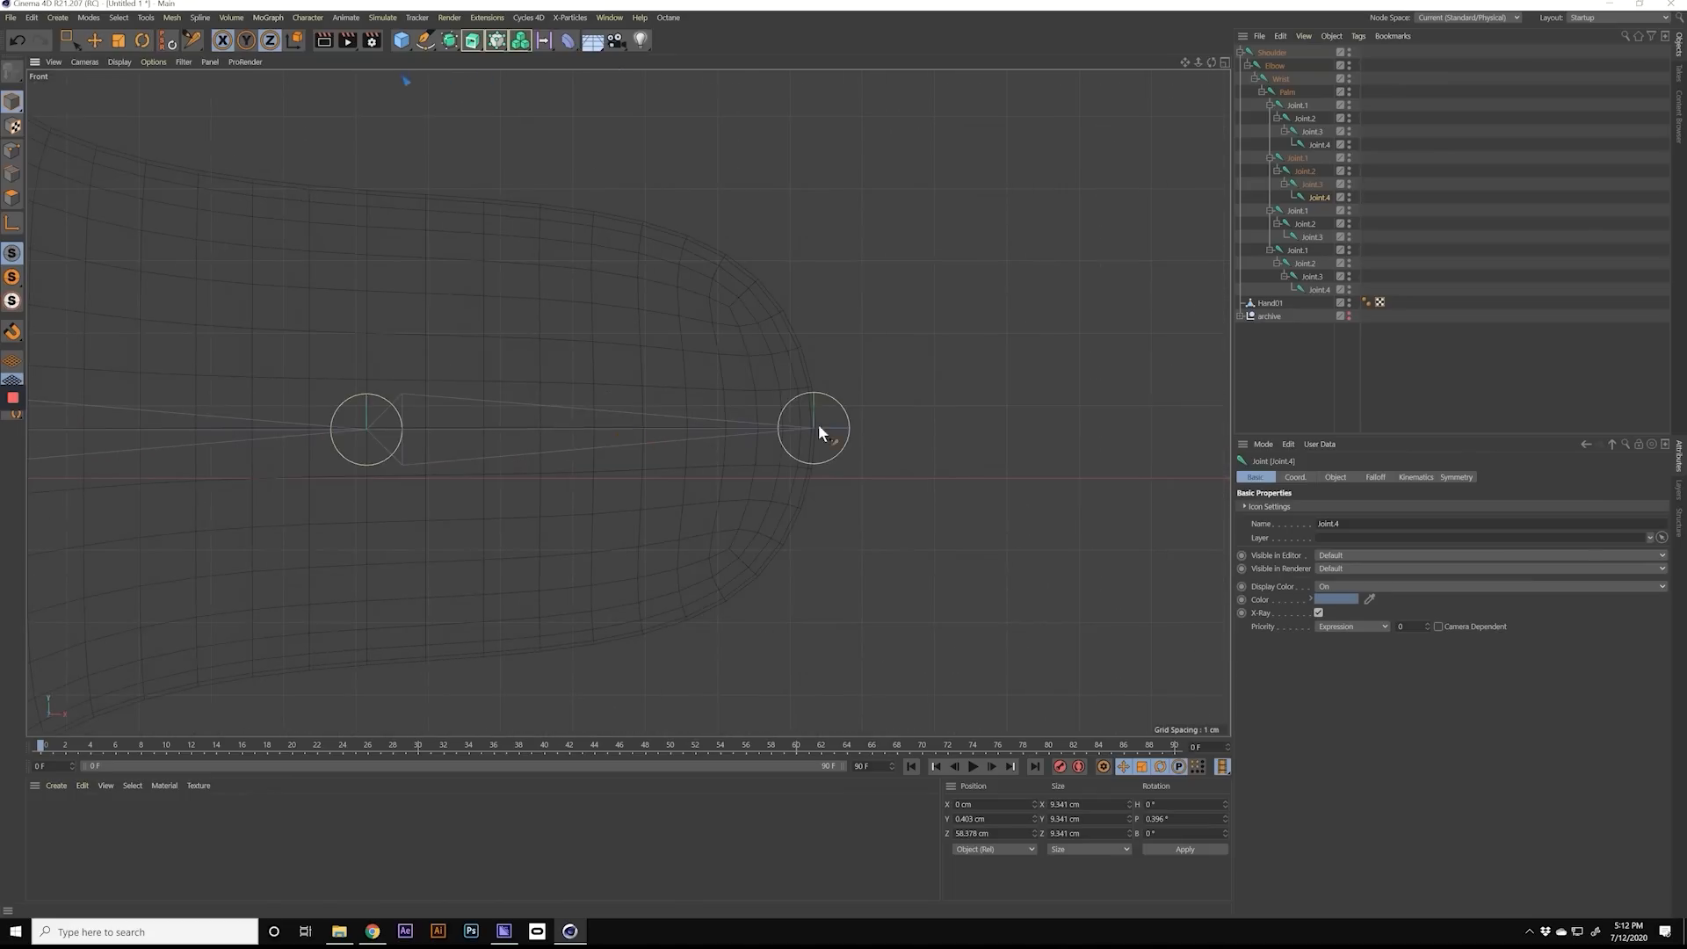
{"action": "left_click", "coordinate": [818, 427]}
{"action": "right_click_drag", "start_coordinate": [818, 427], "coordinate": [650, 387], "text": "alt"}
{"action": "middle_click", "coordinate": [650, 387]}
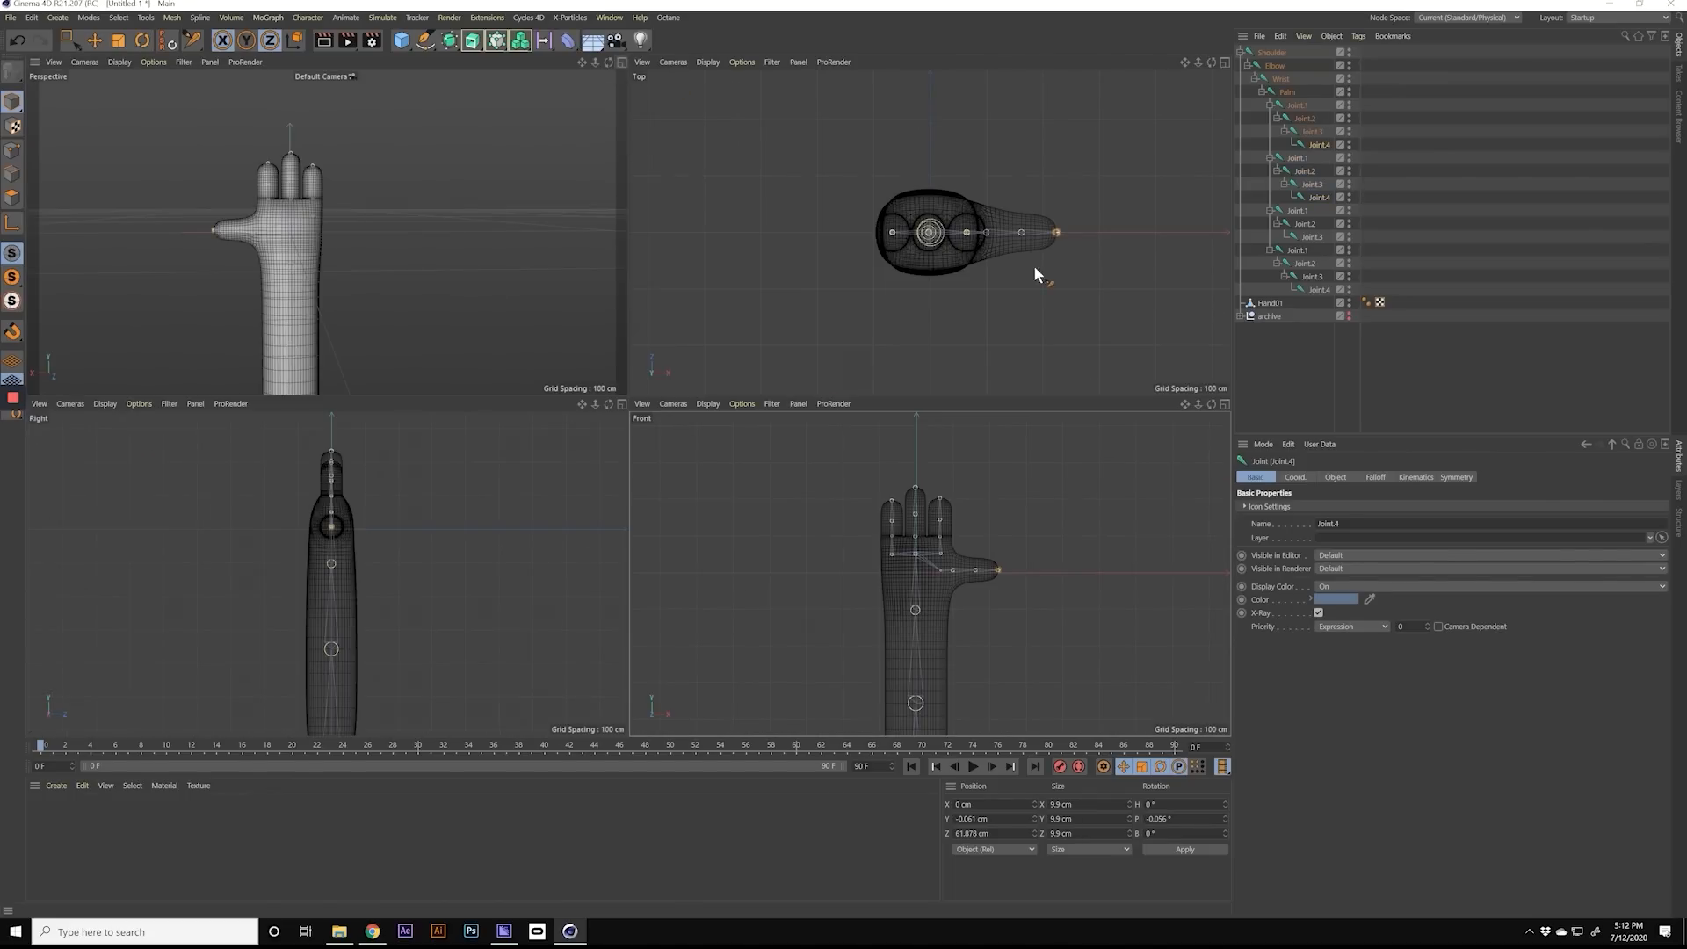
Step: Bind the Hand01 mesh to the complete joint hierarchy from Shoulder downwards
{"action": "right_click_drag", "start_coordinate": [920, 534], "coordinate": [970, 546], "text": "alt"}
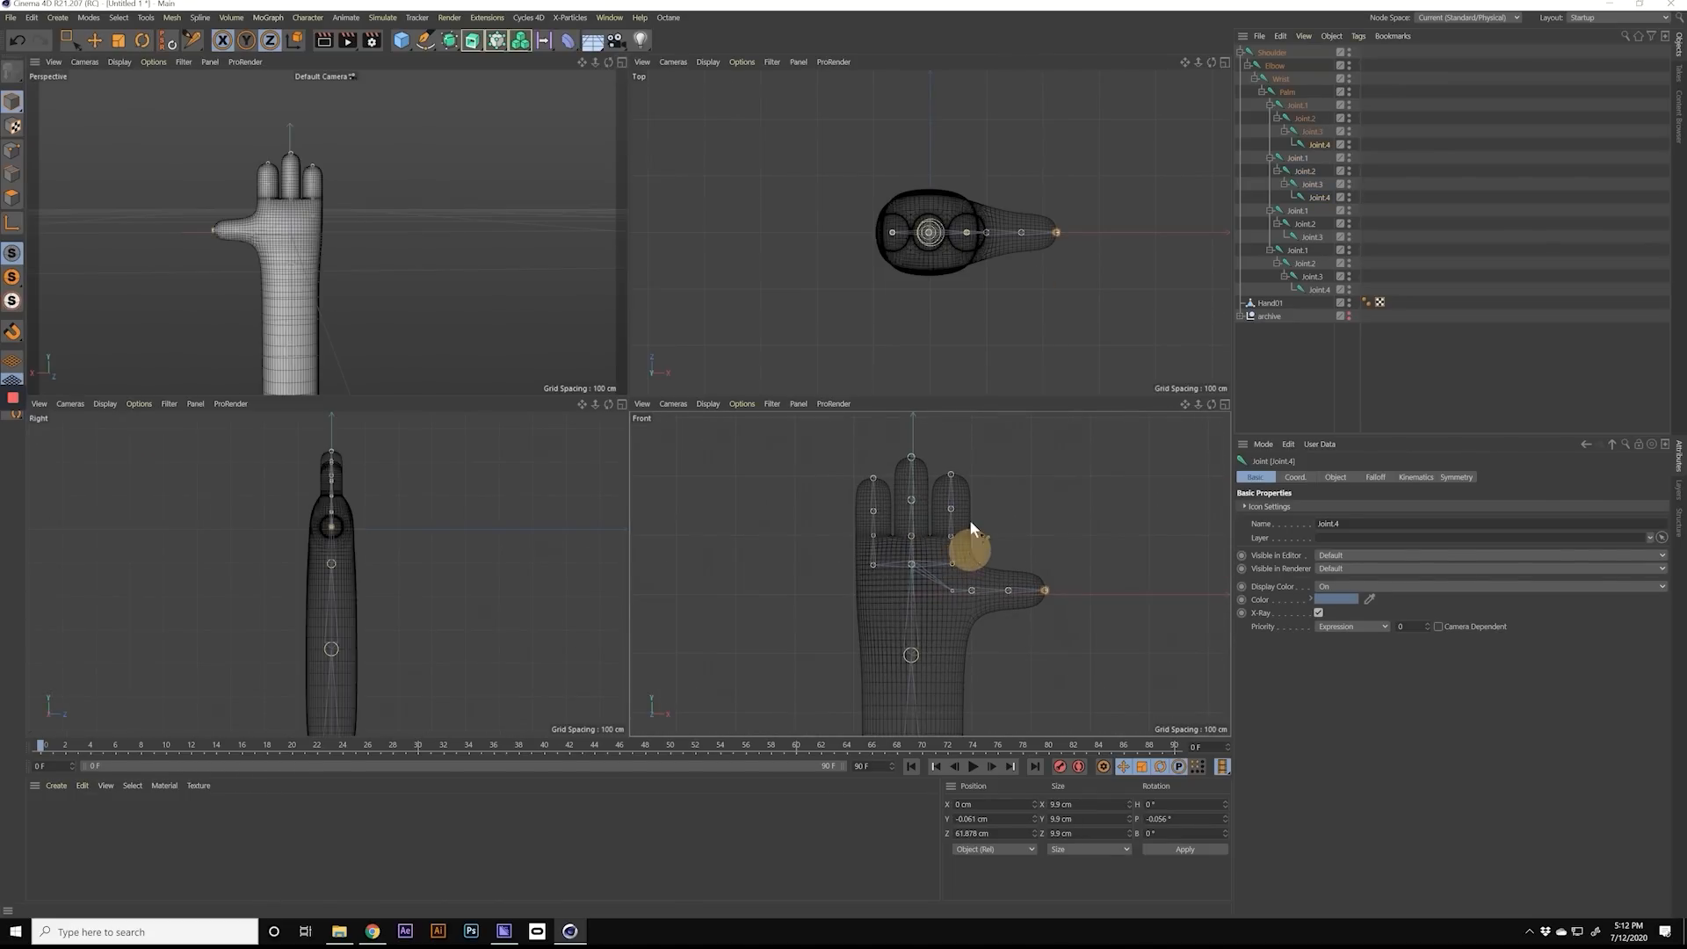
{"action": "left_click", "coordinate": [622, 61]}
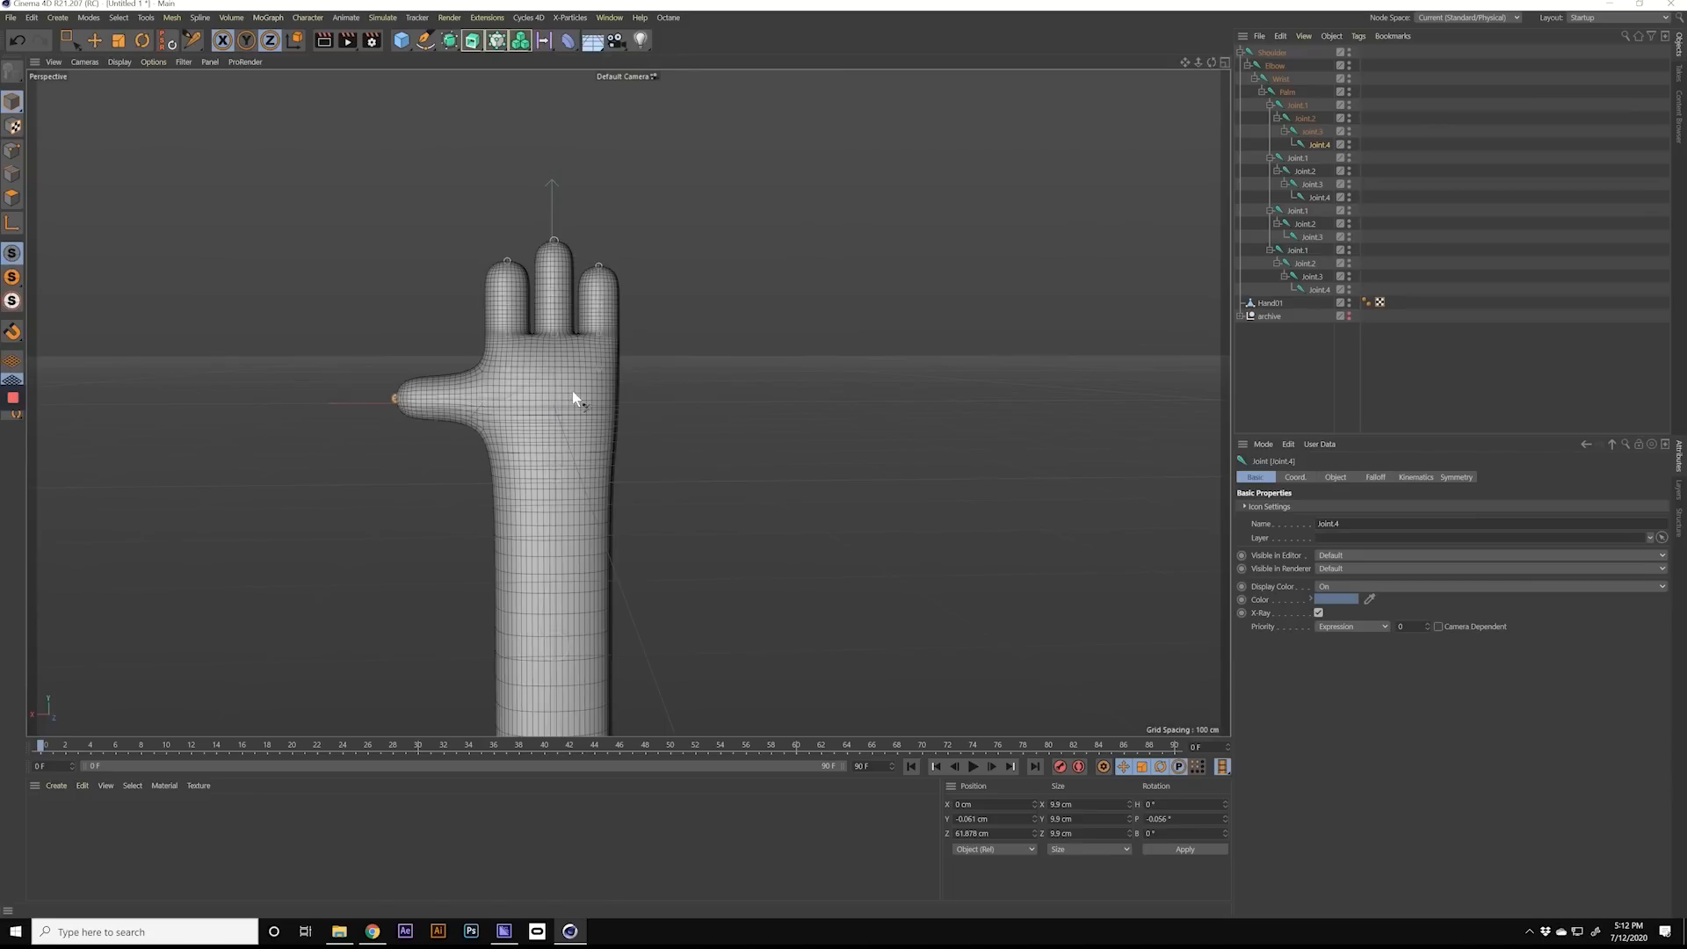
{"action": "left_click_drag", "start_coordinate": [524, 392], "coordinate": [1050, 392], "text": "alt"}
{"action": "left_click", "coordinate": [1290, 375]}
{"action": "left_click_drag", "start_coordinate": [527, 347], "coordinate": [993, 362], "text": "alt"}
{"action": "left_click_drag", "start_coordinate": [863, 481], "coordinate": [635, 404], "text": "alt"}
{"action": "left_click", "coordinate": [1273, 54]}
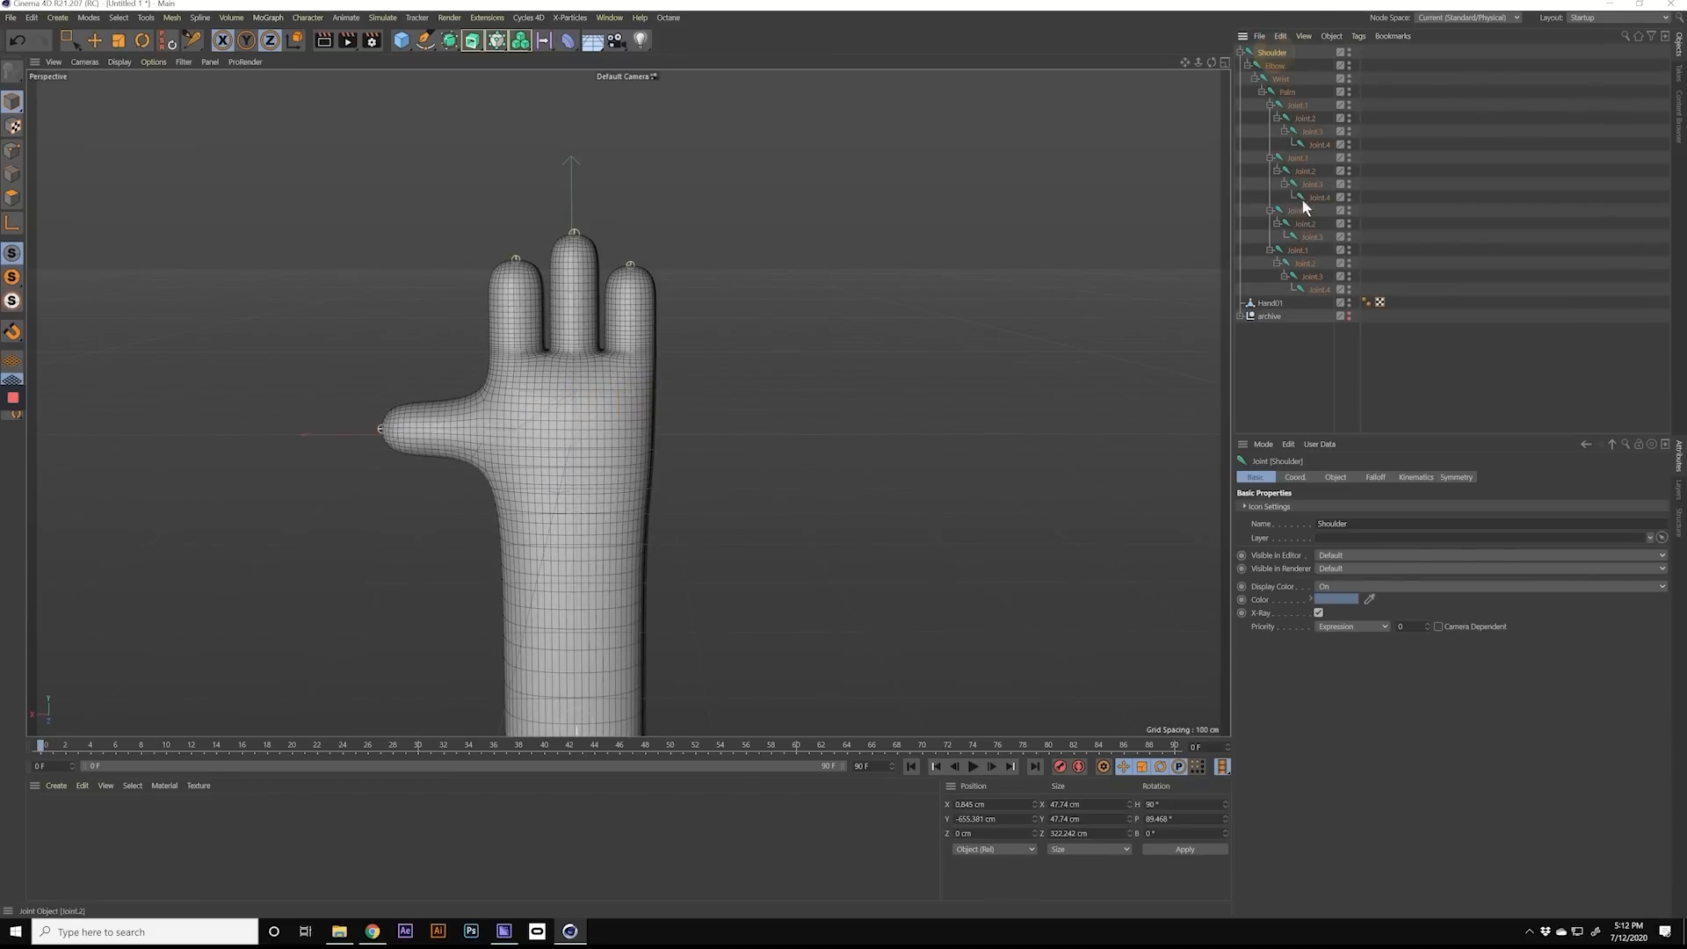
{"action": "left_click", "coordinate": [1267, 304]}
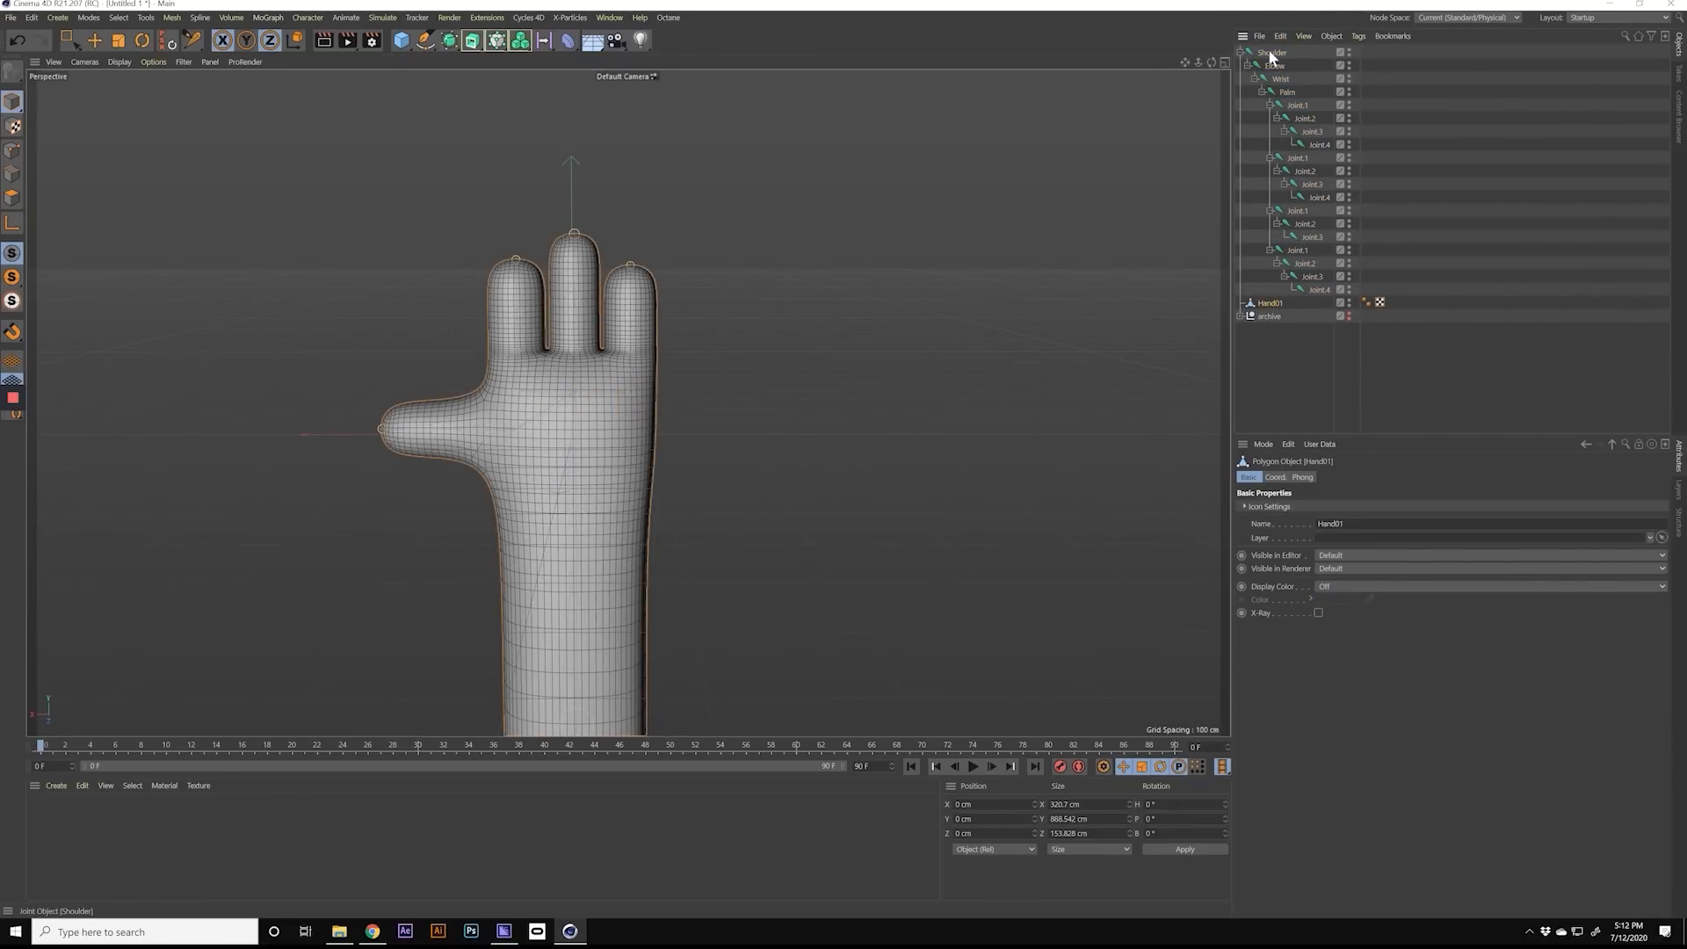
{"action": "left_click", "coordinate": [1270, 53]}
{"action": "left_click", "coordinate": [1268, 304], "text": "shift"}
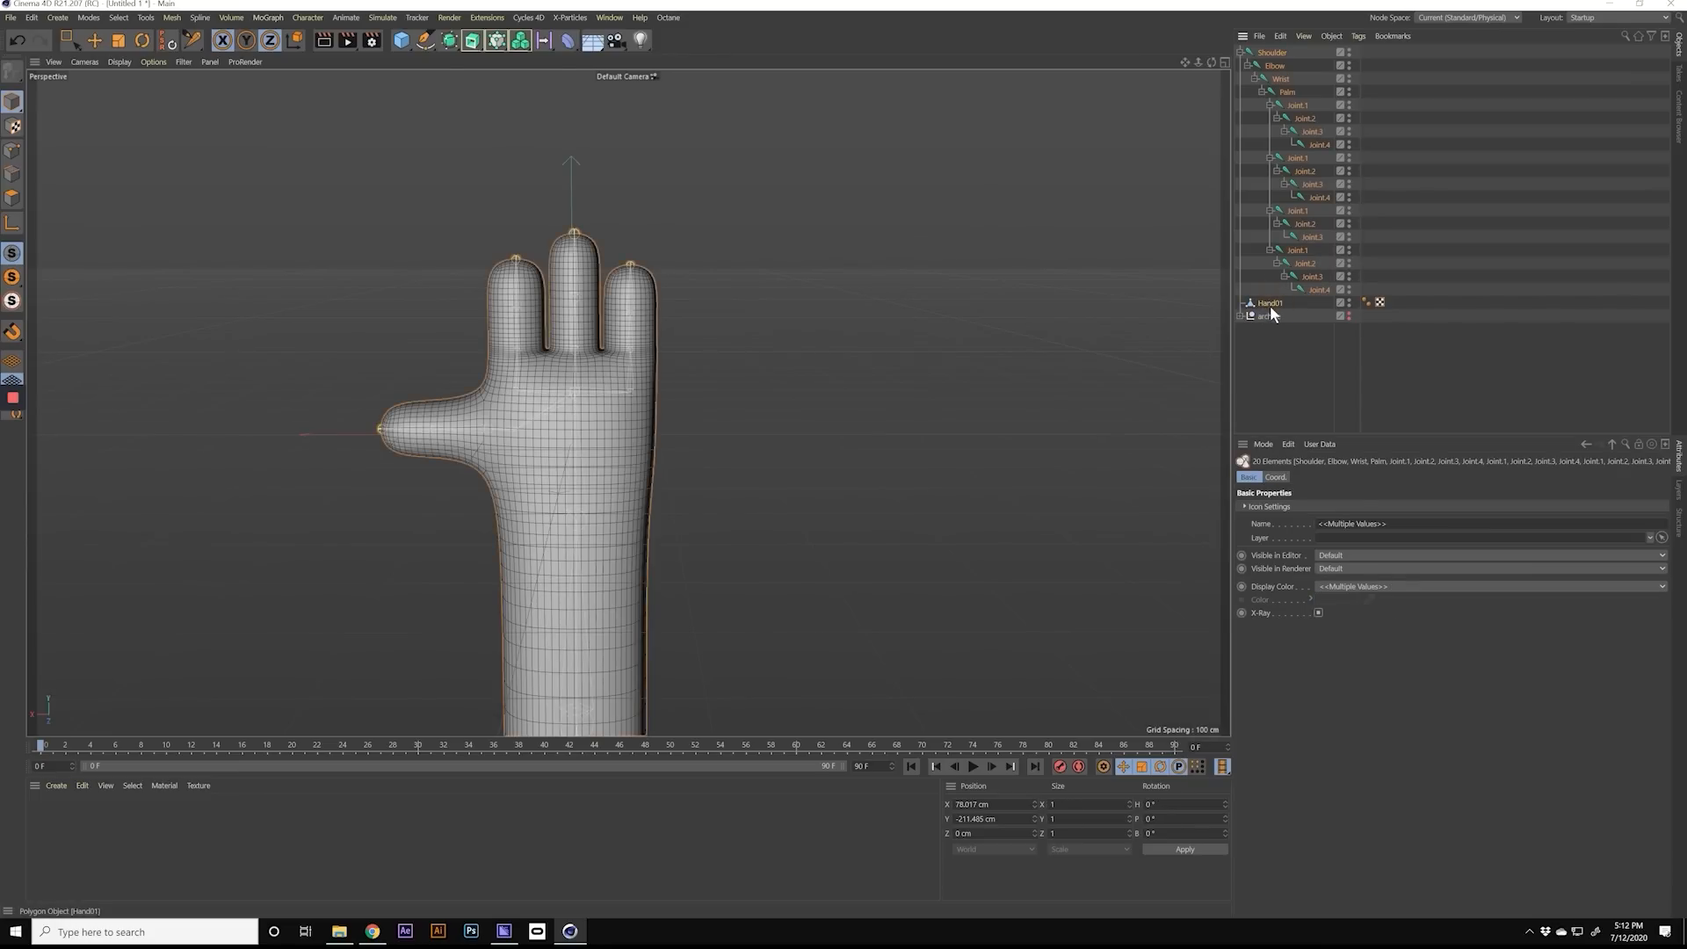
{"action": "left_click", "coordinate": [312, 17]}
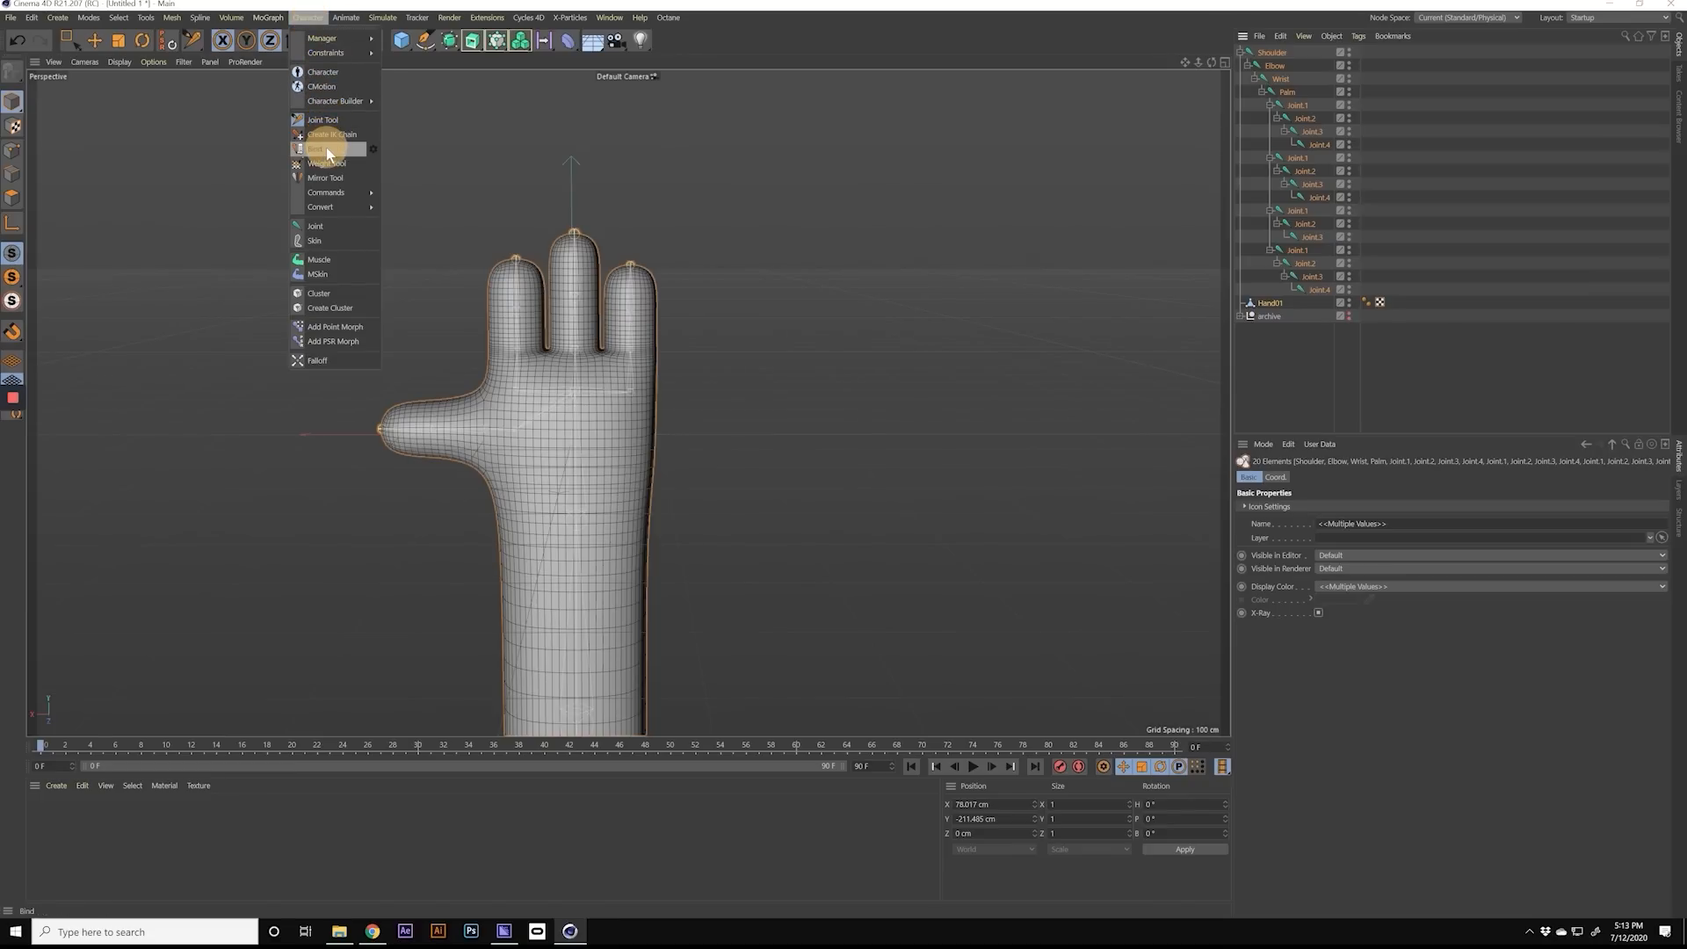
{"action": "left_click", "coordinate": [325, 147]}
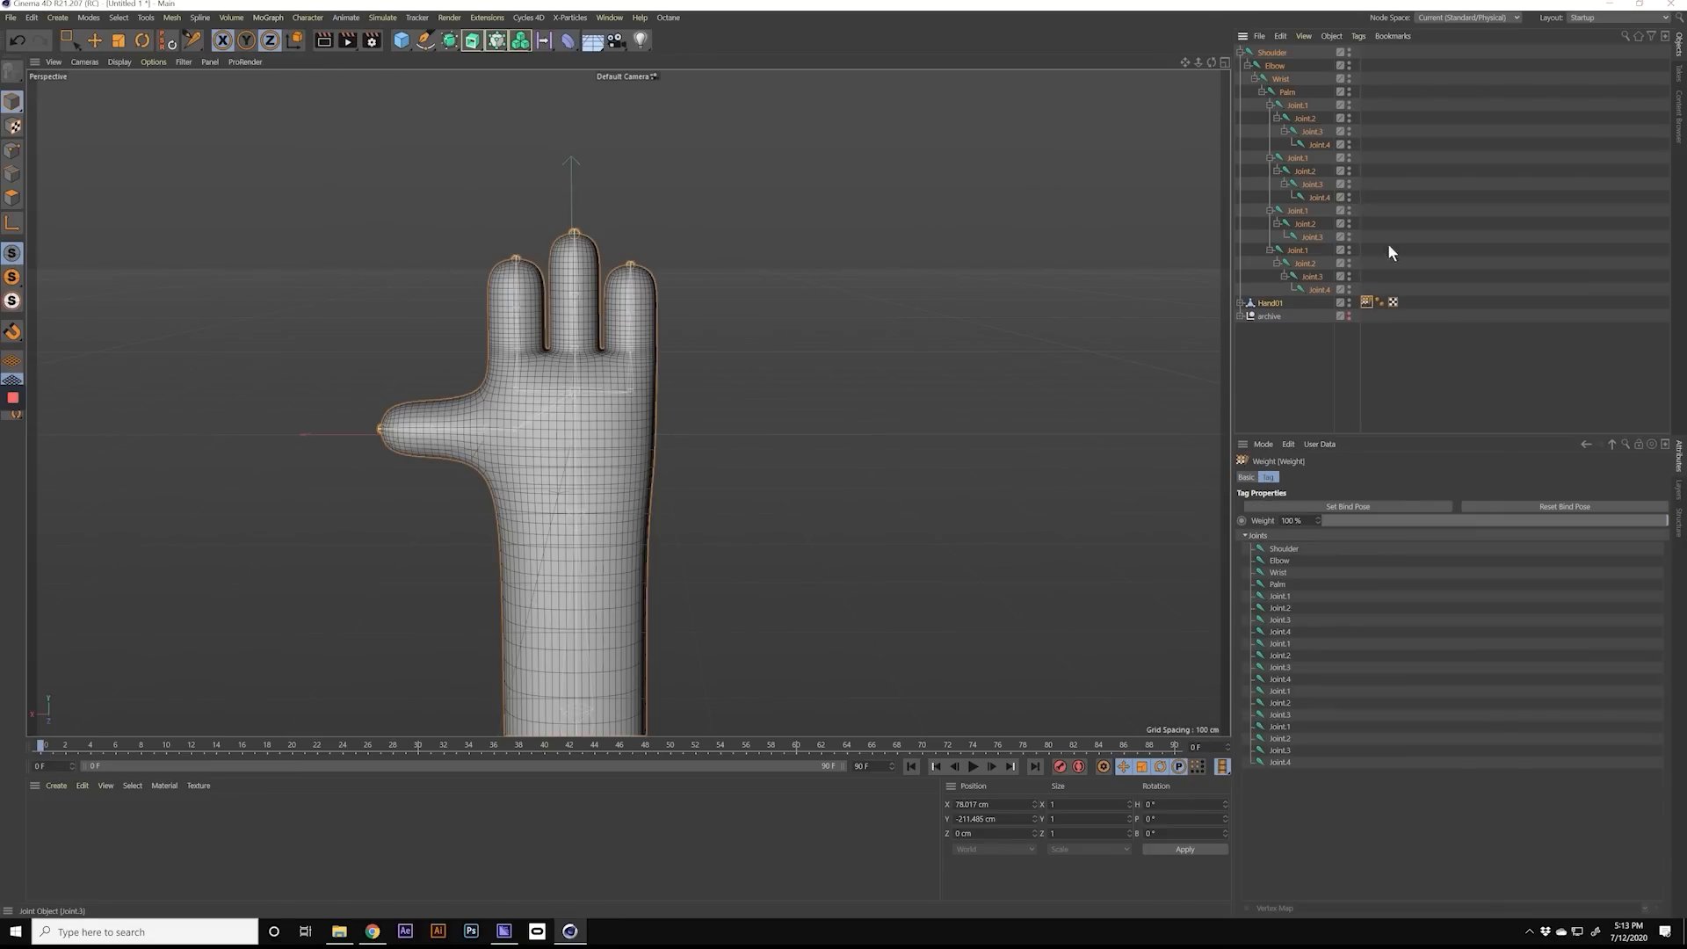
Step: Expand Hand01 to examine its Skin object and the joint list of its Weight tag
{"action": "left_click", "coordinate": [1239, 302]}
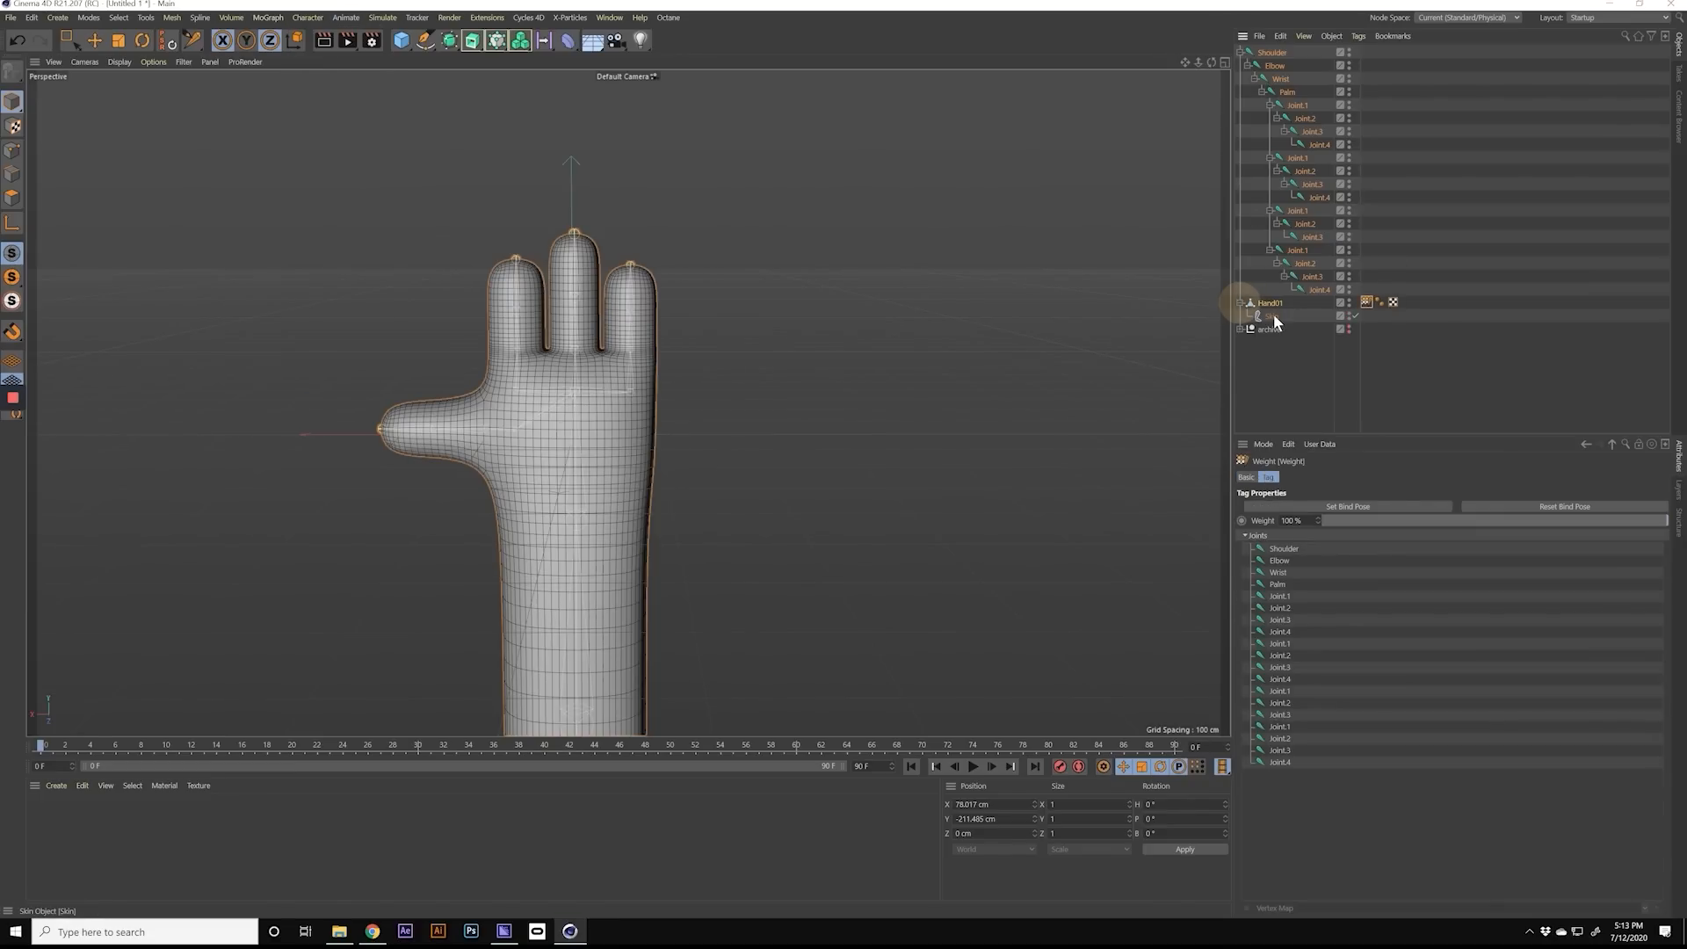
{"action": "left_click", "coordinate": [1272, 304]}
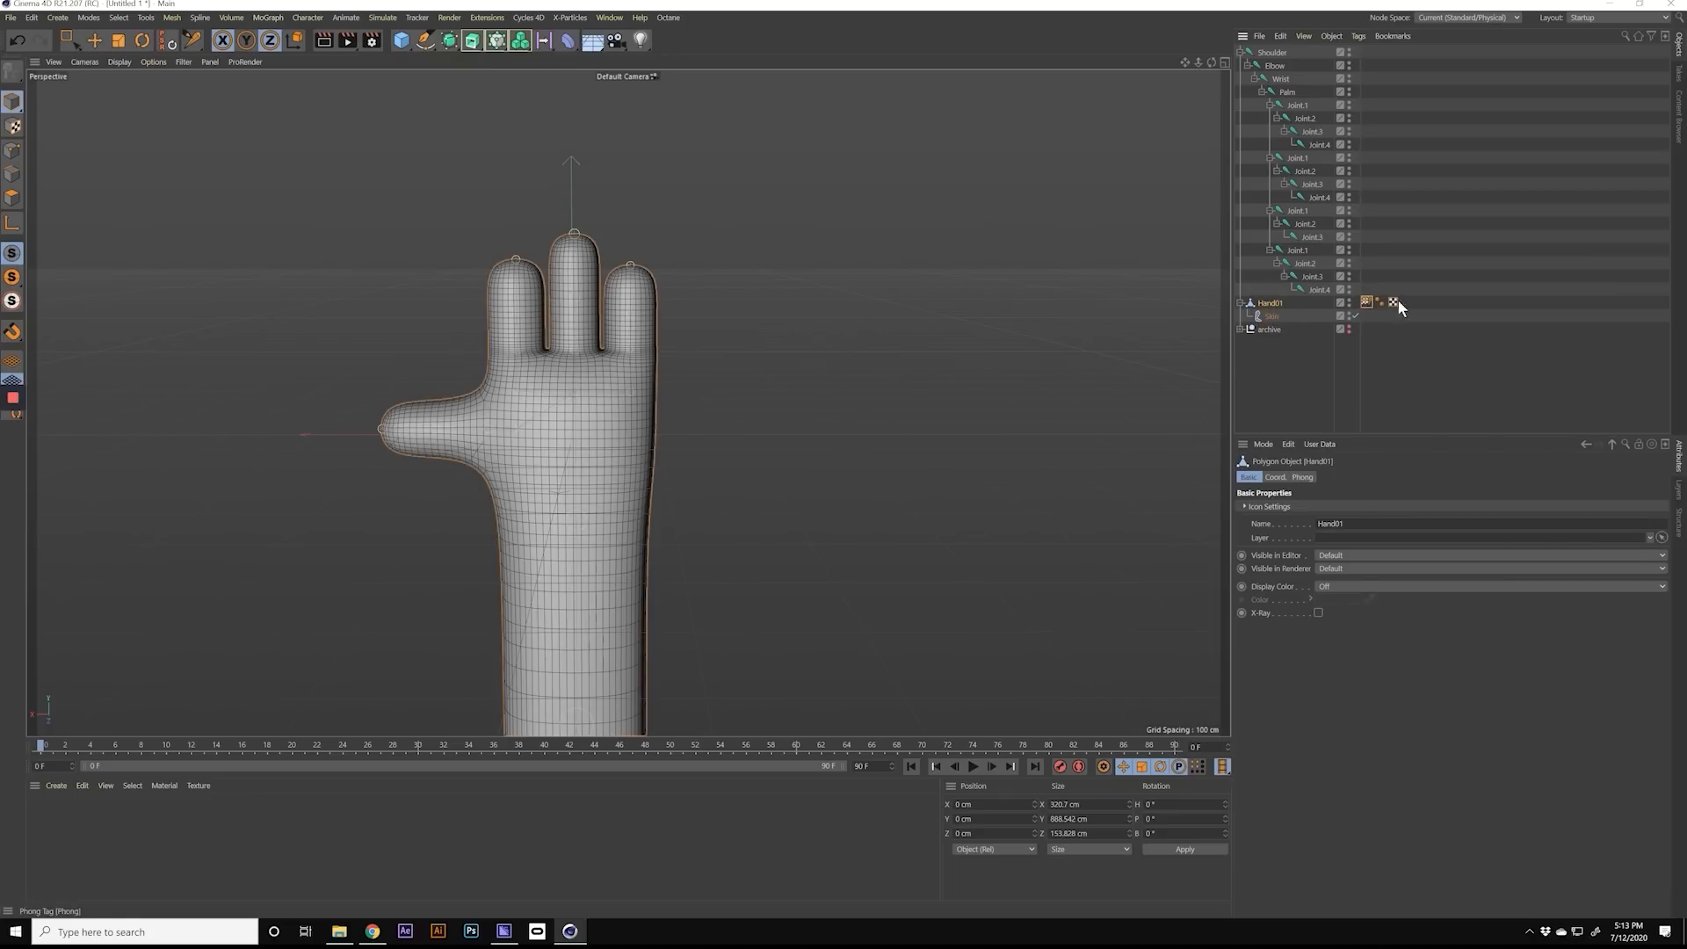
{"action": "left_click", "coordinate": [1367, 301]}
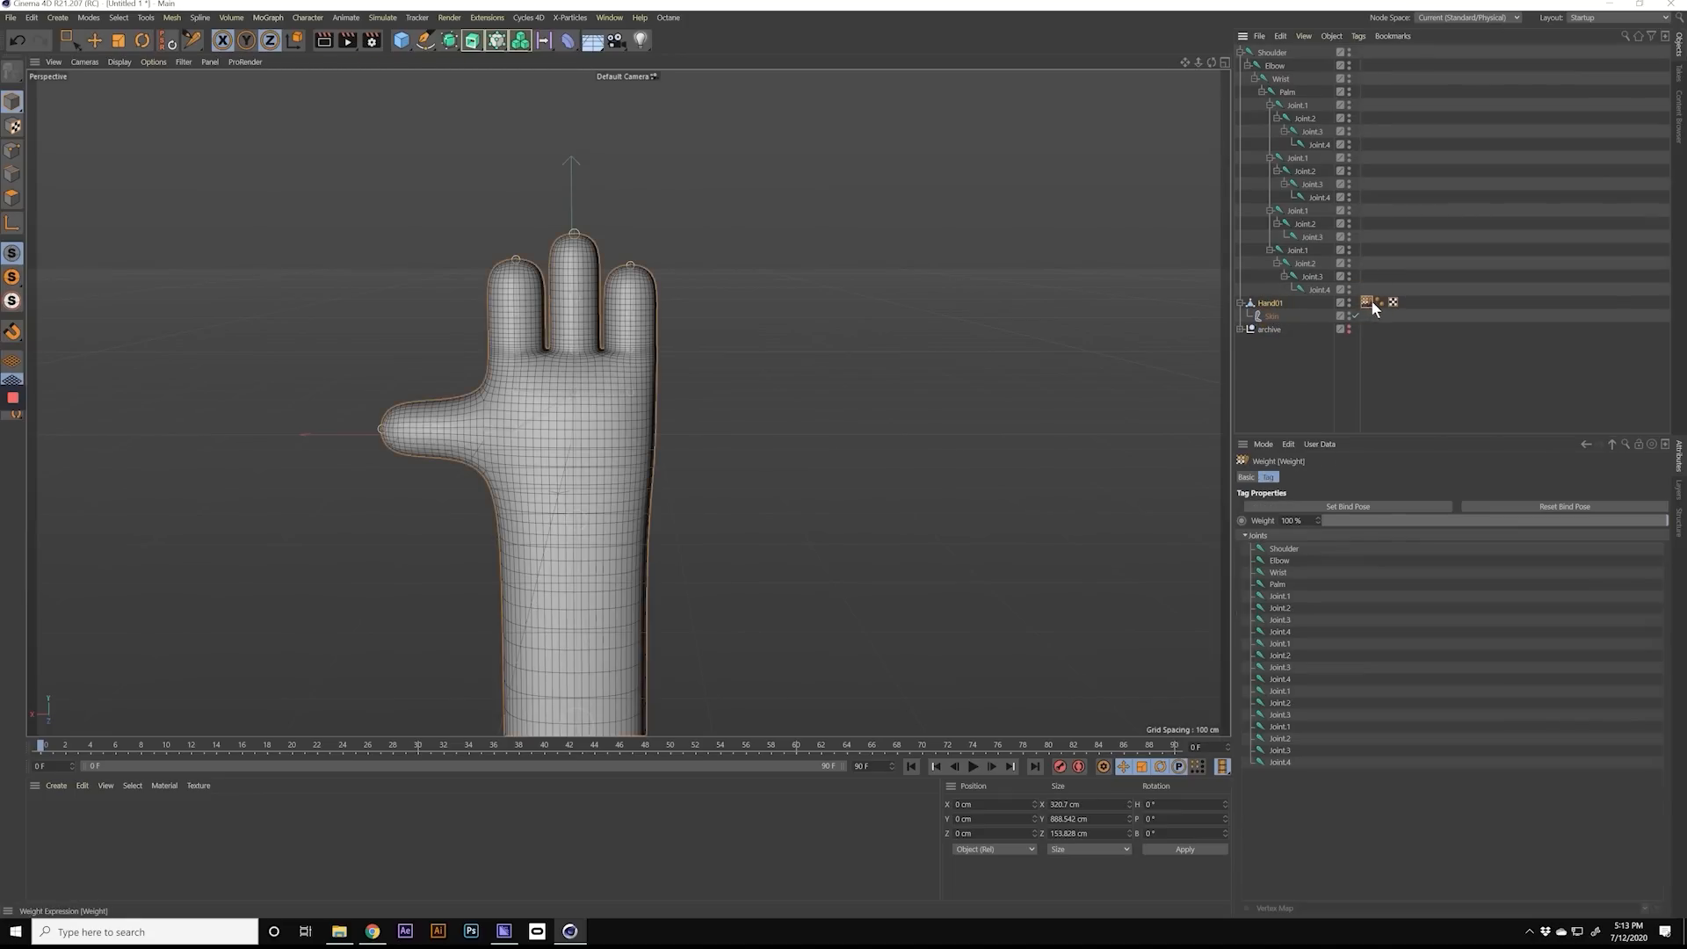
{"action": "left_click", "coordinate": [1306, 351]}
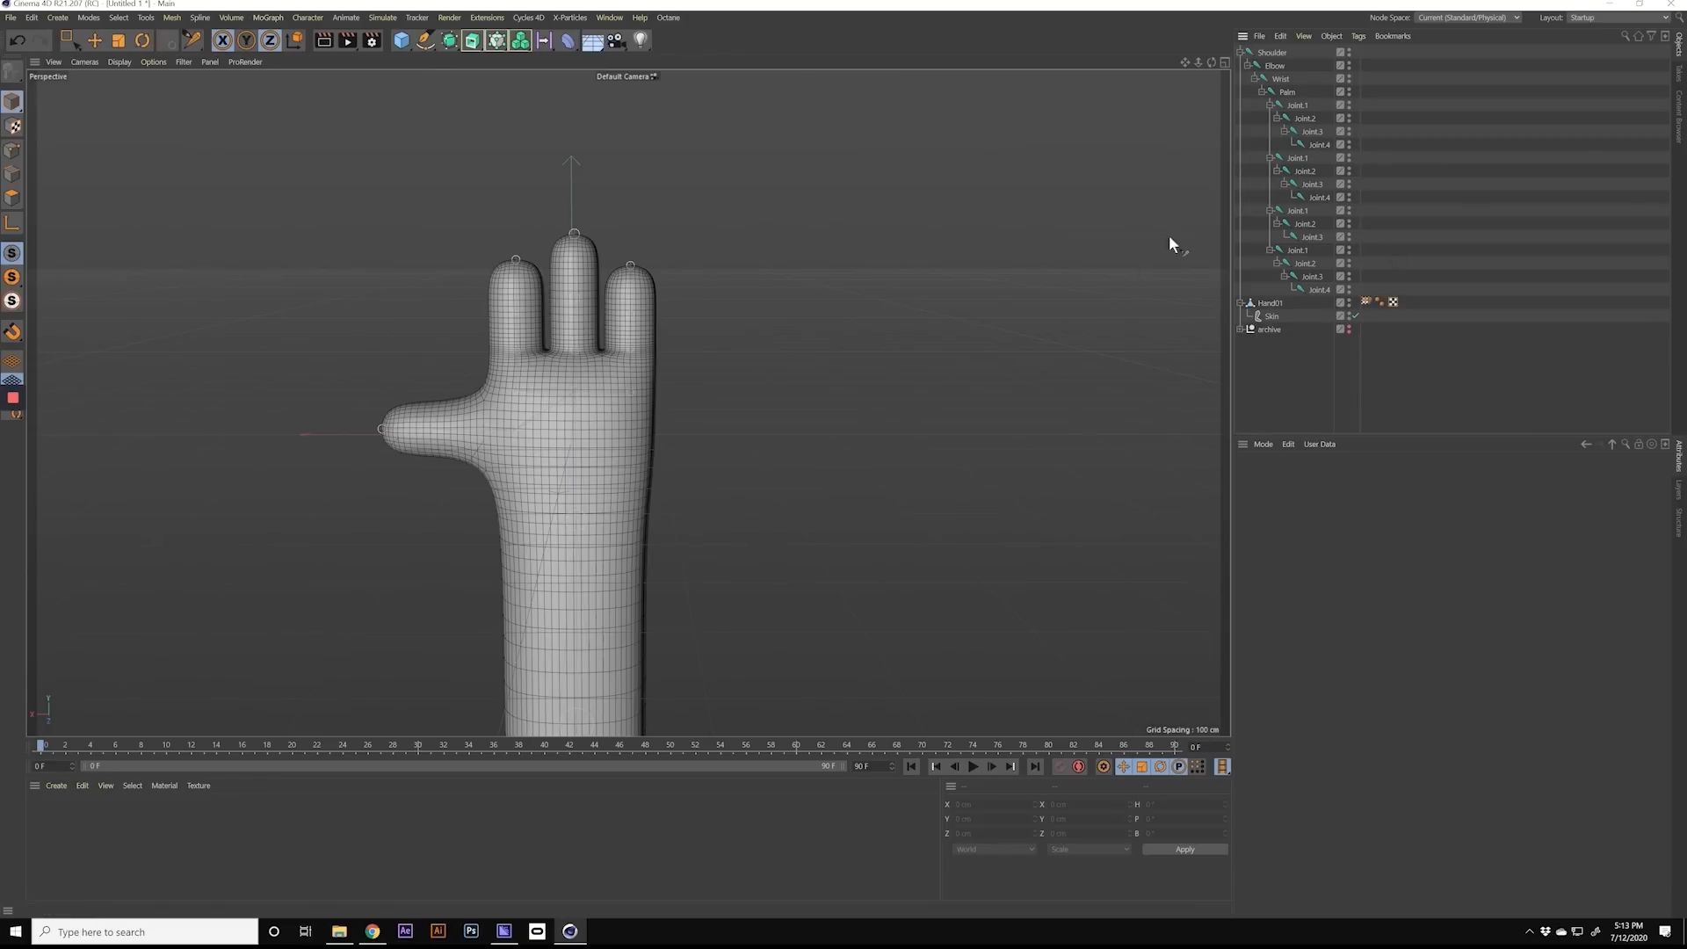
Step: Test the thumb's deformation by rotating its joints, and undo the test rotations
{"action": "left_click", "coordinate": [1297, 104]}
{"action": "left_click", "coordinate": [1305, 117]}
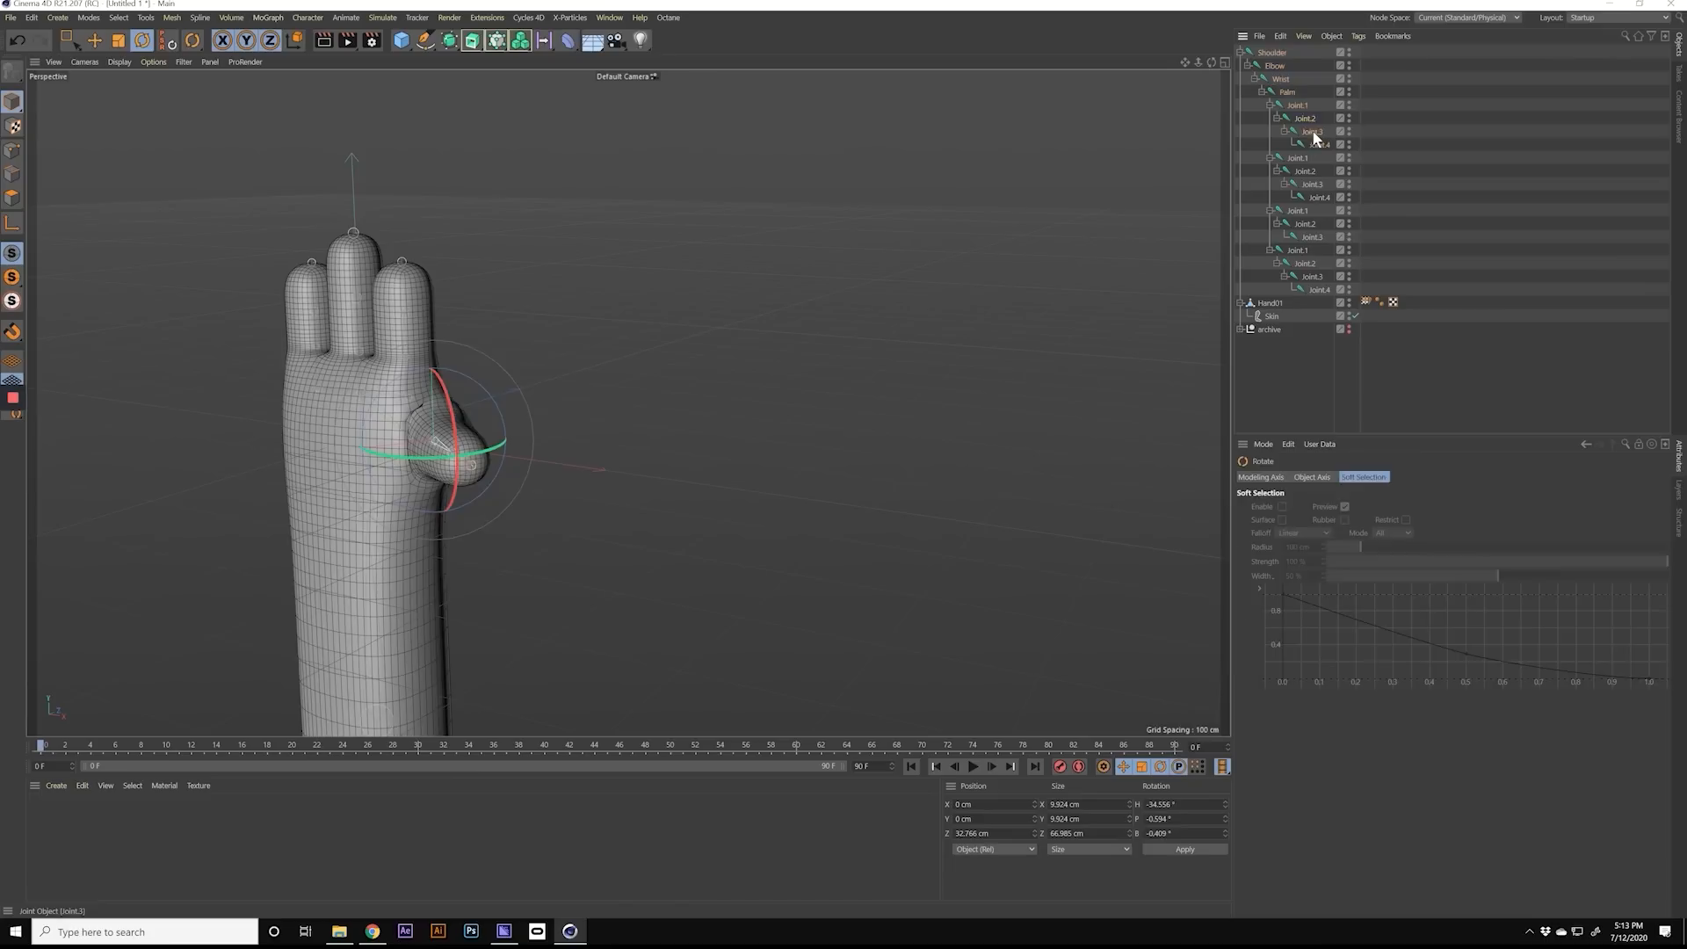
{"action": "left_click", "coordinate": [1313, 132]}
{"action": "left_click_drag", "start_coordinate": [432, 468], "coordinate": [246, 419]}
{"action": "key", "text": "ctrl+z"}
{"action": "key", "text": "ctrl+z"}
{"action": "key", "text": "ctrl+z"}
{"action": "key", "text": "ctrl+z"}
{"action": "left_click_drag", "start_coordinate": [413, 402], "coordinate": [527, 408], "text": "alt"}
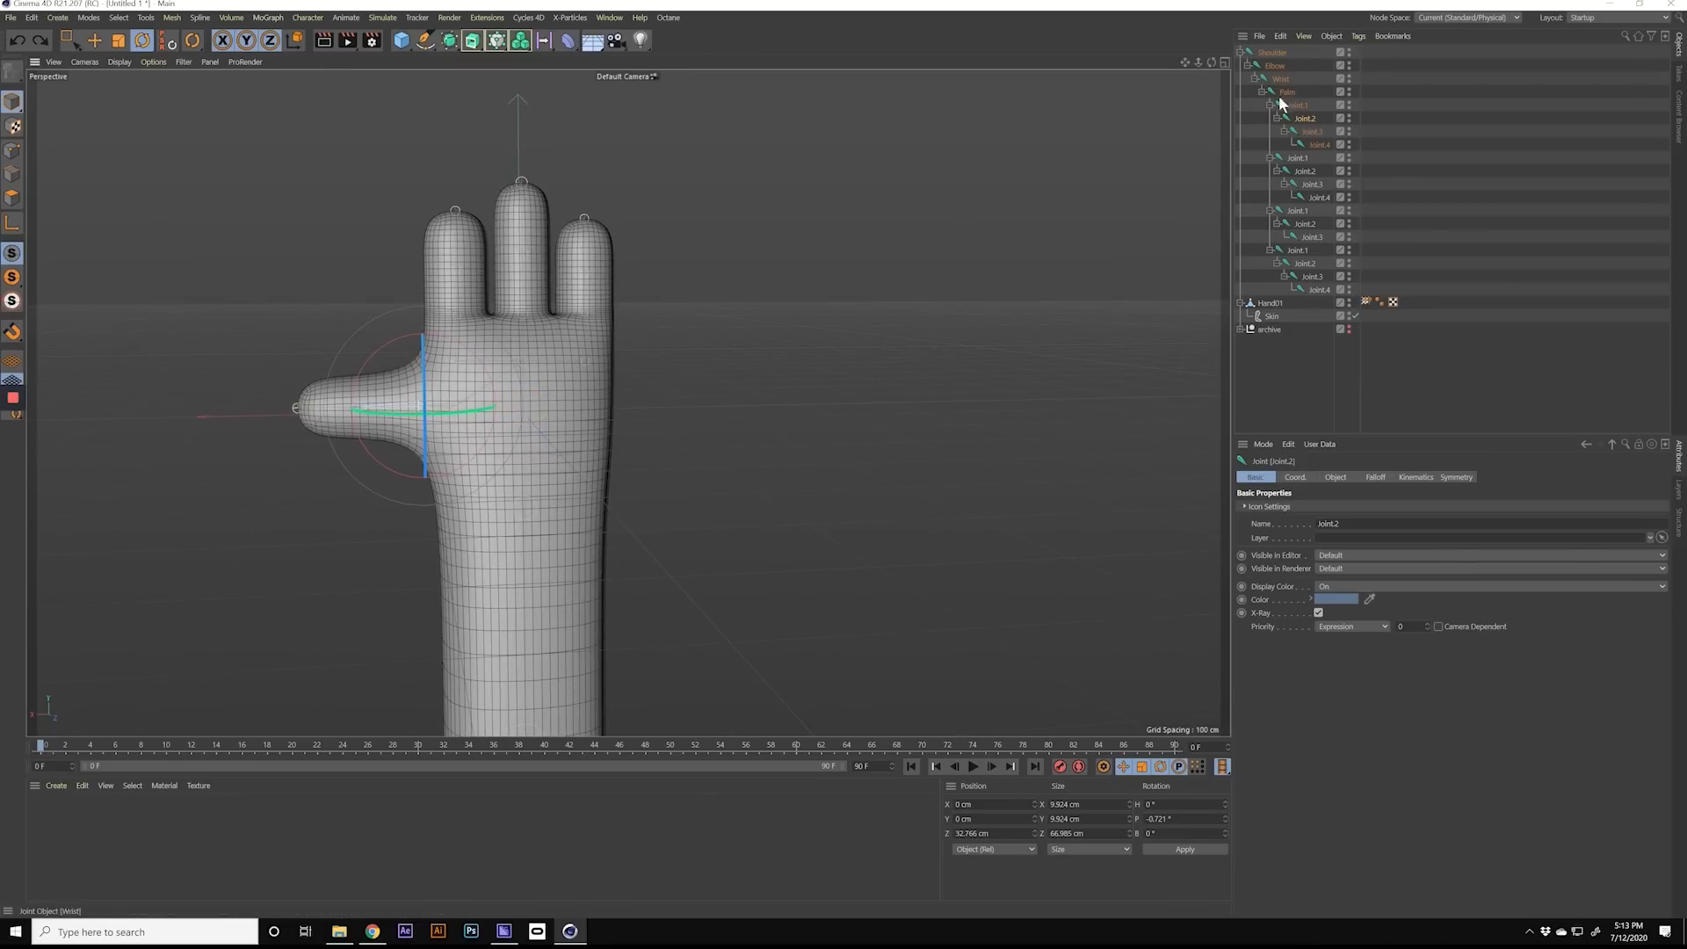
Step: Rotate the middle finger's base joint, Joint.1, to test how the finger bends at the knuckle
{"action": "left_click", "coordinate": [1367, 303]}
{"action": "middle_click_drag", "start_coordinate": [517, 340], "coordinate": [550, 363], "text": "alt"}
{"action": "left_click_drag", "start_coordinate": [550, 364], "coordinate": [393, 304], "text": "alt"}
{"action": "left_click", "coordinate": [1300, 209]}
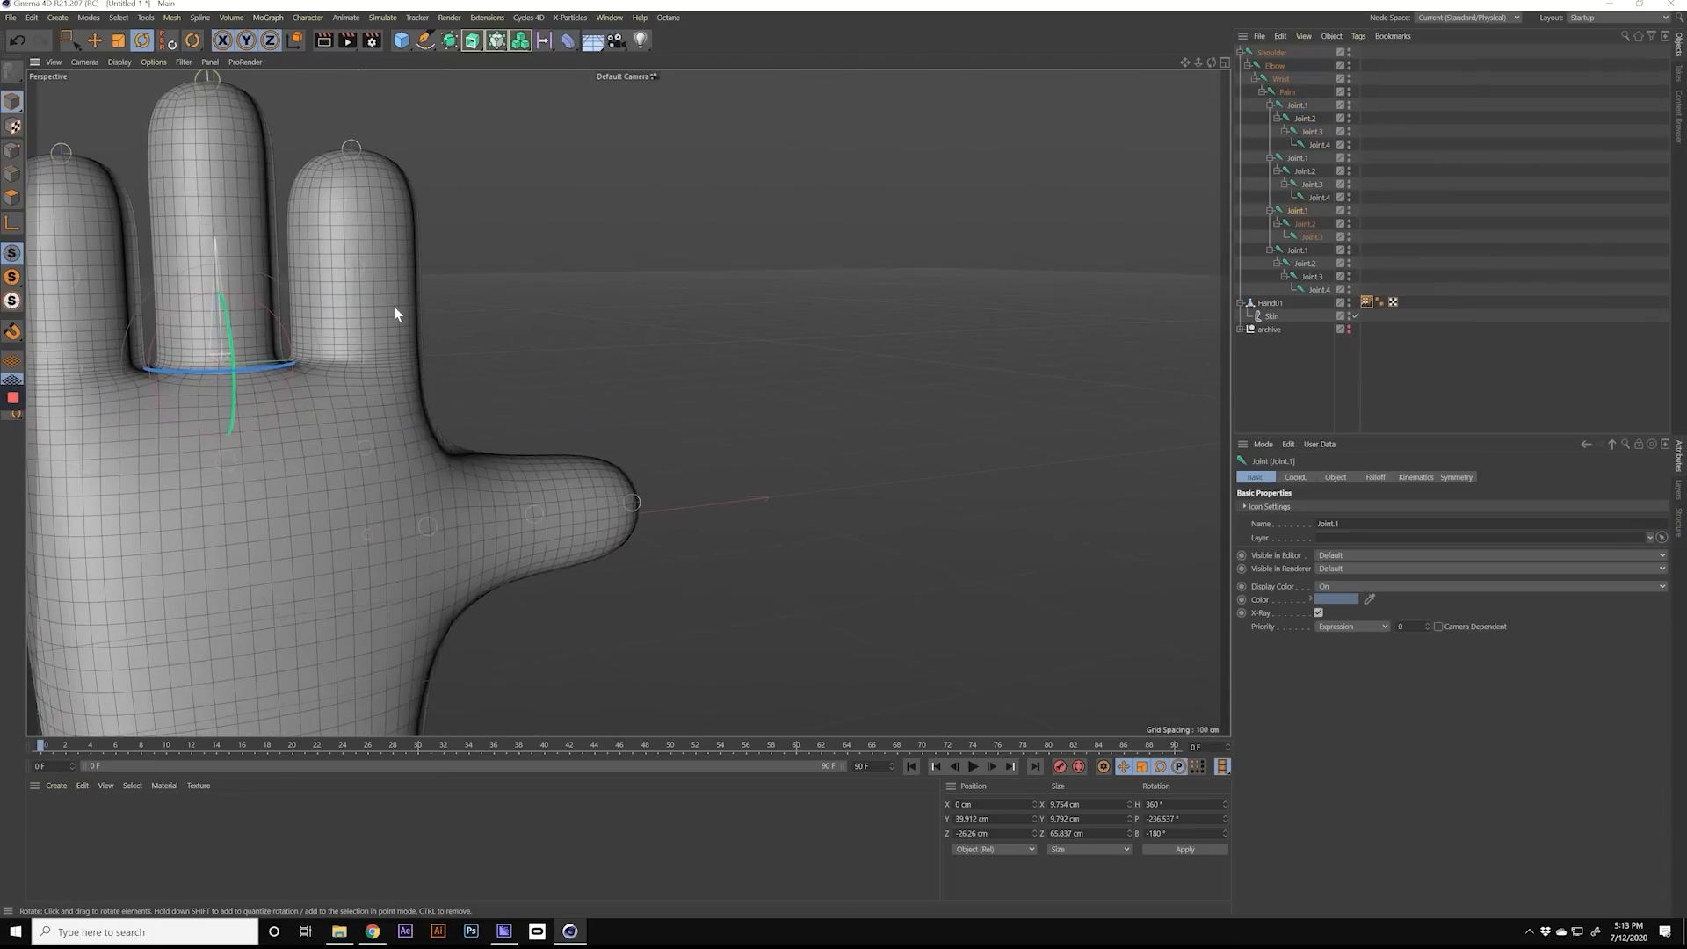
{"action": "middle_click_drag", "start_coordinate": [394, 306], "coordinate": [689, 282], "text": "alt"}
{"action": "left_click_drag", "start_coordinate": [620, 295], "coordinate": [578, 320], "text": "alt"}
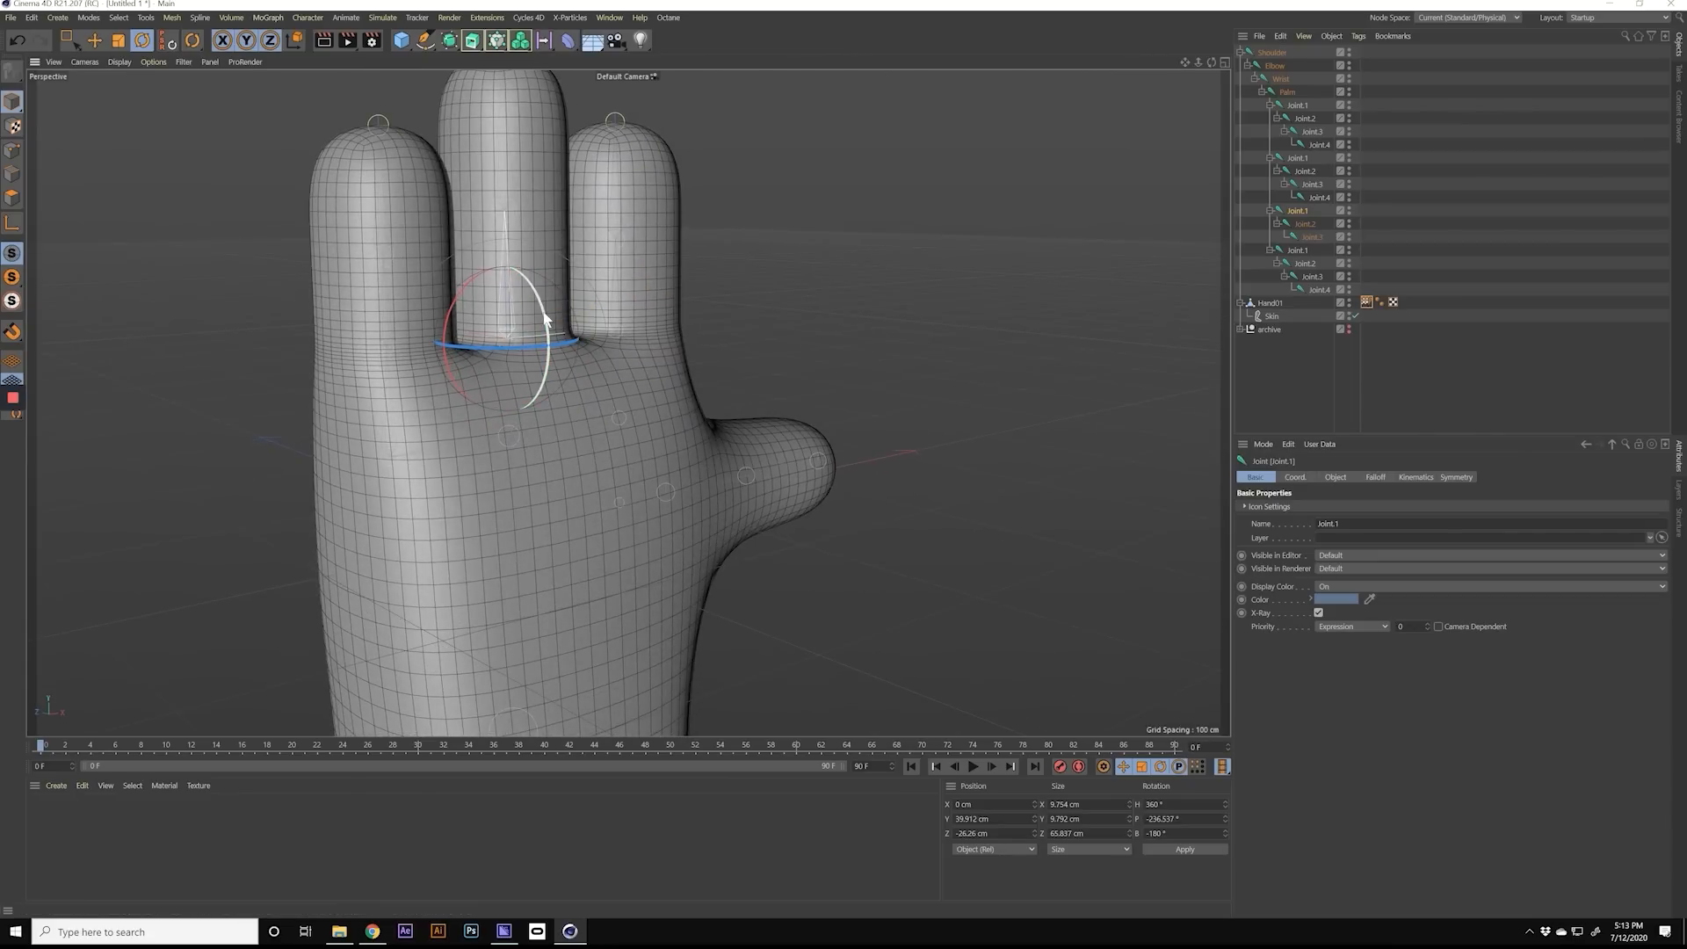
{"action": "left_click_drag", "start_coordinate": [545, 304], "coordinate": [570, 404]}
{"action": "mouse_move", "coordinate": [538, 345]}
{"action": "left_mouse_down", "text": "alt"}
{"action": "mouse_move", "coordinate": [957, 339]}
{"action": "mouse_move", "coordinate": [614, 376]}
{"action": "mouse_move", "coordinate": [556, 362]}
{"action": "left_mouse_up", "text": "alt"}
Step: Curl the middle finger further by rotating its Joint.2, and check the mesh deformation around the knuckle
{"action": "left_click", "coordinate": [1311, 223]}
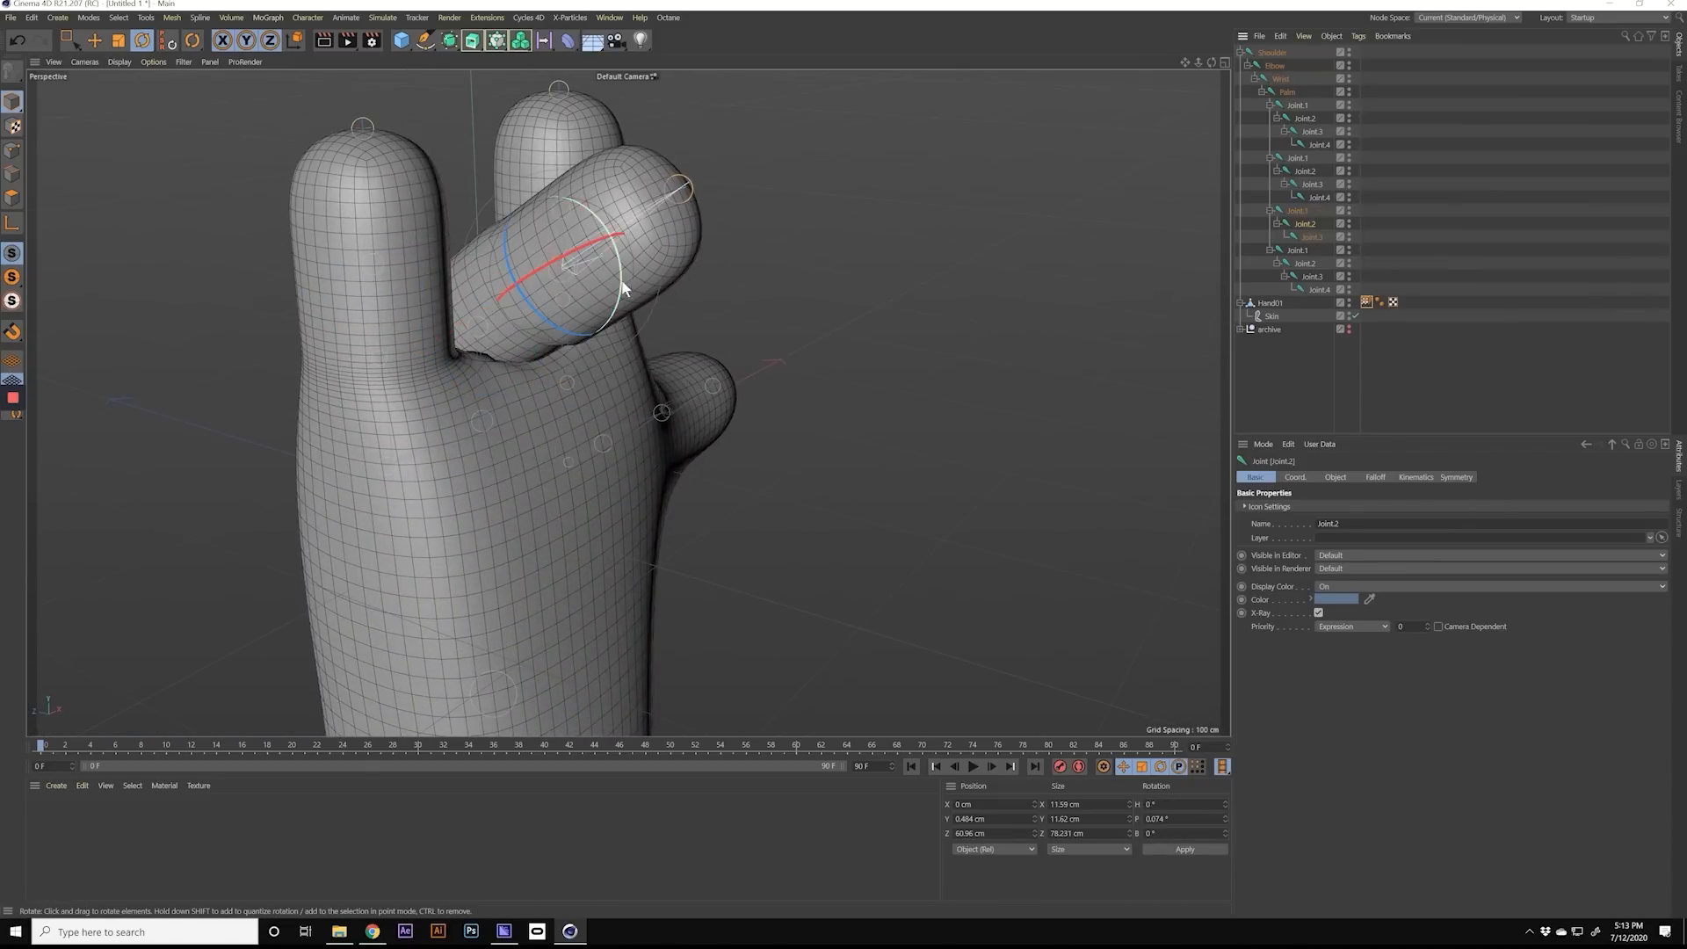
{"action": "left_click_drag", "start_coordinate": [621, 274], "coordinate": [595, 384]}
{"action": "left_click_drag", "start_coordinate": [589, 332], "coordinate": [646, 311], "text": "alt"}
{"action": "left_click", "coordinate": [1300, 212]}
{"action": "left_click_drag", "start_coordinate": [526, 317], "coordinate": [484, 279]}
{"action": "left_click_drag", "start_coordinate": [567, 360], "coordinate": [481, 363], "text": "alt"}
{"action": "left_click_drag", "start_coordinate": [512, 278], "coordinate": [485, 333]}
{"action": "right_click_drag", "start_coordinate": [485, 331], "coordinate": [543, 334], "text": "alt"}
{"action": "left_click_drag", "start_coordinate": [452, 357], "coordinate": [511, 352], "text": "alt"}
{"action": "right_click_drag", "start_coordinate": [480, 349], "coordinate": [433, 349], "text": "alt"}
Step: Undo the test rotations so the middle finger is straight again
{"action": "key", "text": "ctrl+z"}
{"action": "key", "text": "ctrl+z"}
{"action": "key", "text": "ctrl+z"}
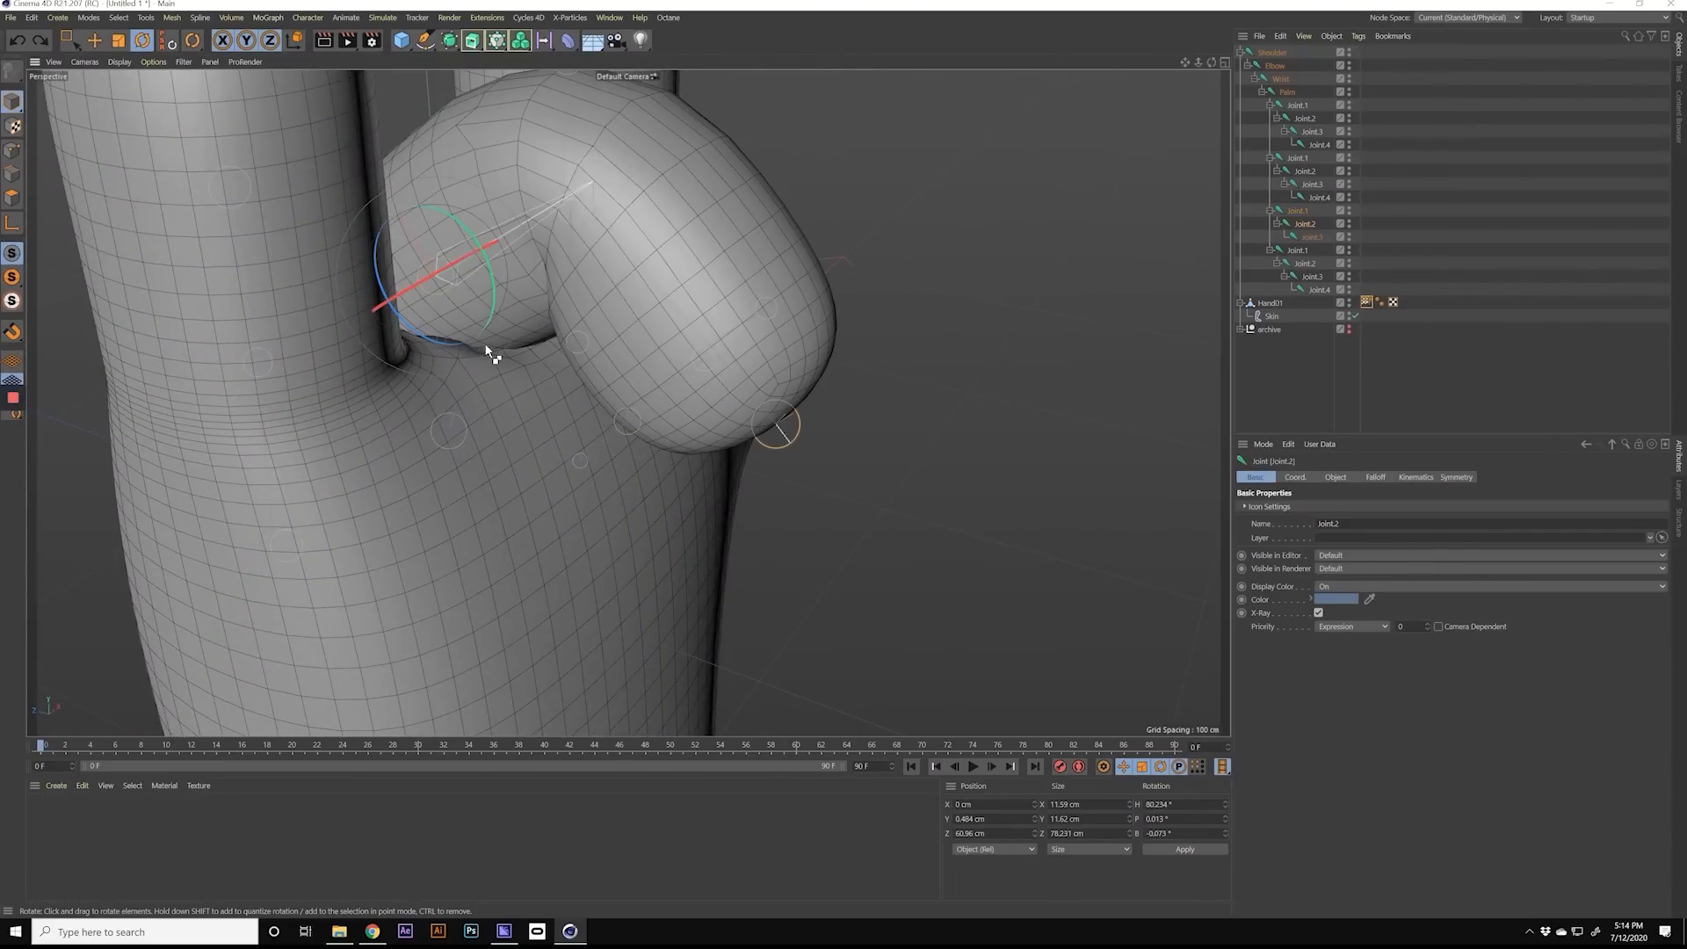
{"action": "key", "text": "ctrl+z"}
{"action": "key", "text": "ctrl+z"}
{"action": "key", "text": "ctrl+z"}
{"action": "key", "text": "ctrl+z"}
{"action": "right_click_drag", "start_coordinate": [536, 318], "coordinate": [427, 355], "text": "alt"}
{"action": "left_click_drag", "start_coordinate": [568, 353], "coordinate": [260, 312], "text": "alt"}
{"action": "middle_click_drag", "start_coordinate": [631, 355], "coordinate": [531, 318], "text": "alt"}
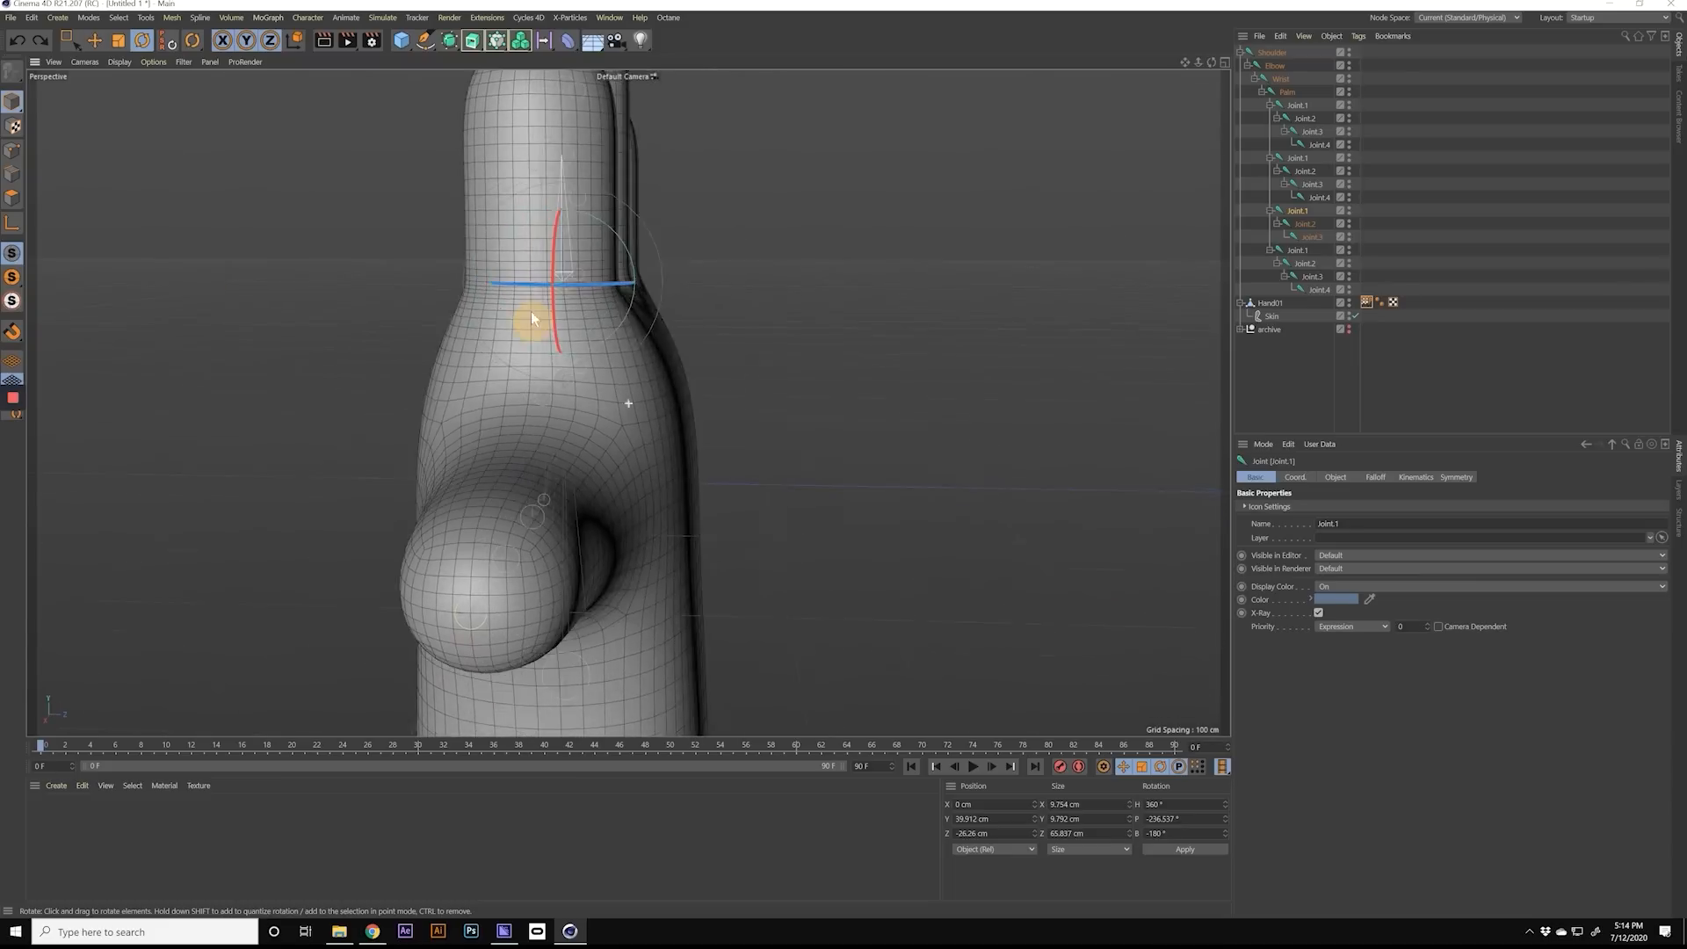
{"action": "left_click_drag", "start_coordinate": [599, 328], "coordinate": [422, 326], "text": "alt"}
{"action": "right_click_drag", "start_coordinate": [741, 366], "coordinate": [649, 365], "text": "alt"}
{"action": "middle_click_drag", "start_coordinate": [825, 383], "coordinate": [668, 386], "text": "alt"}
{"action": "right_click_drag", "start_coordinate": [668, 386], "coordinate": [634, 386], "text": "alt"}
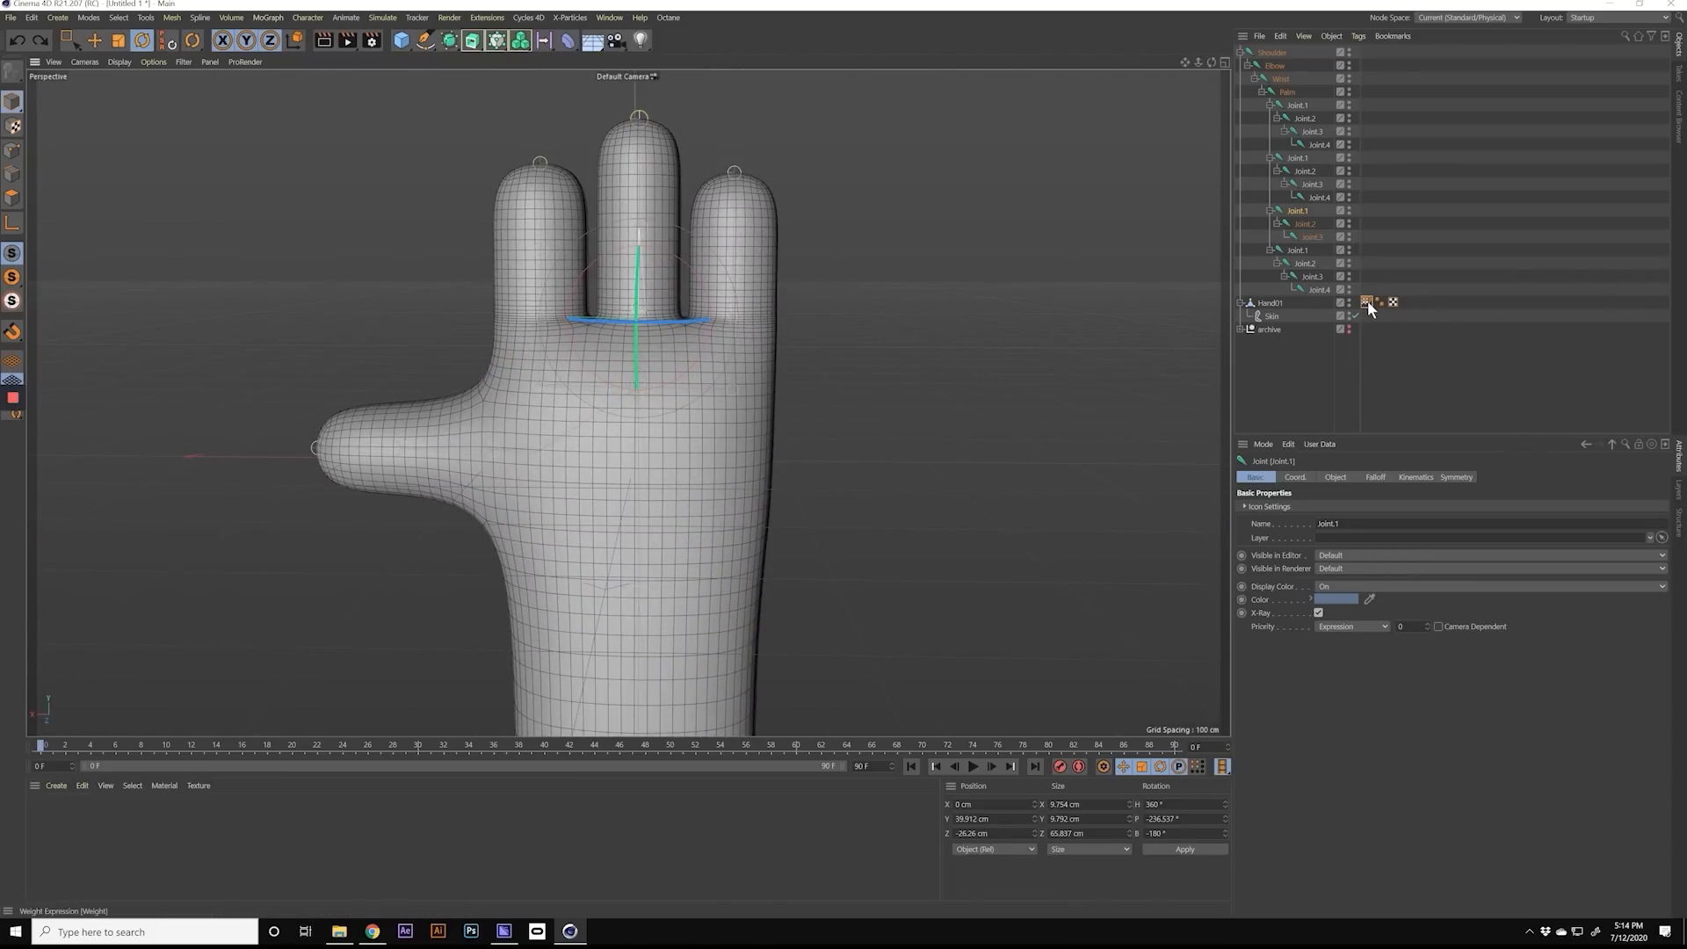
Step: Open the Weight Manager from Hand01's Weight tag and place its window beside the hand
{"action": "left_click", "coordinate": [1301, 360]}
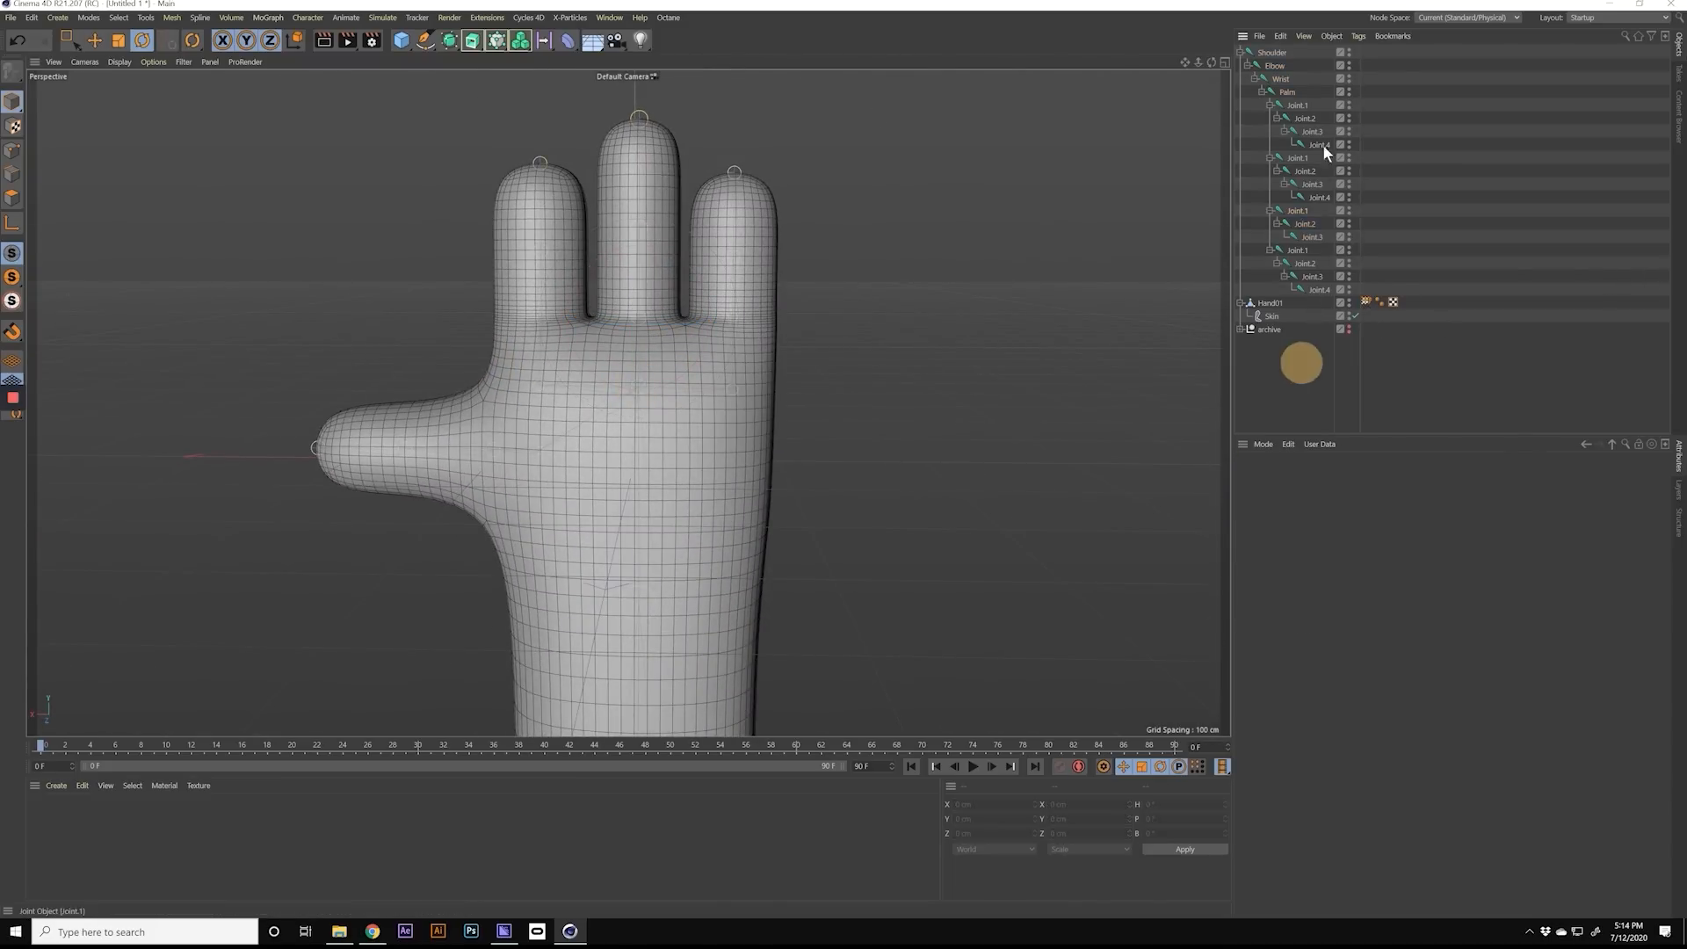
{"action": "left_click", "coordinate": [1277, 52]}
{"action": "left_click", "coordinate": [1365, 302]}
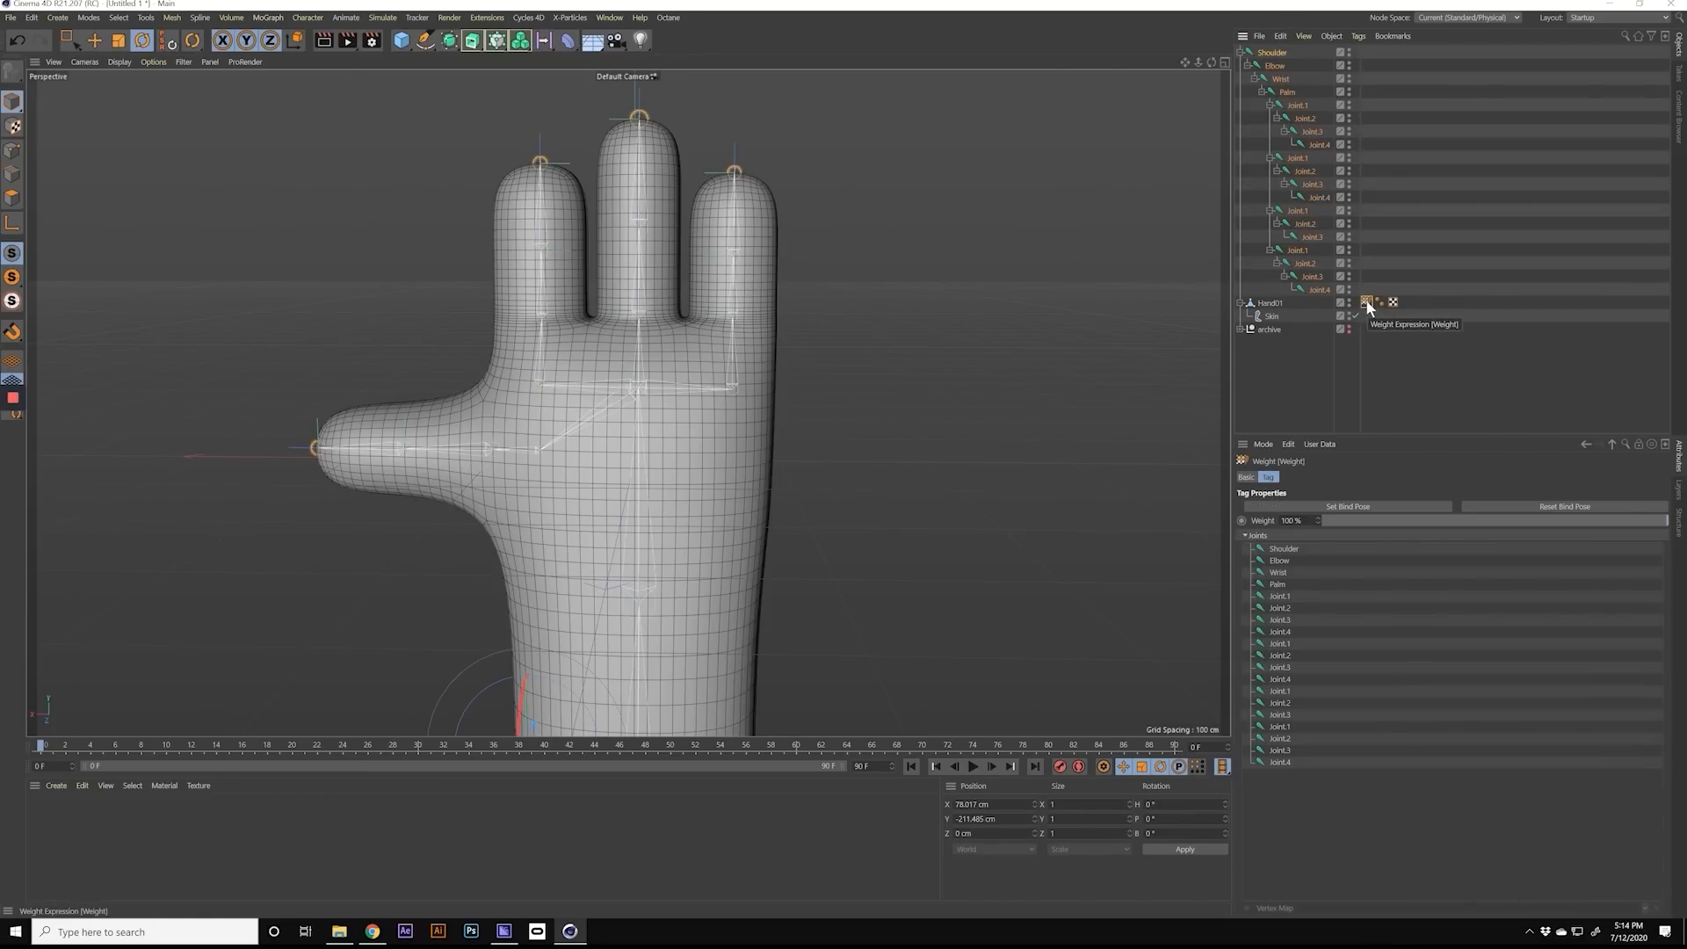
{"action": "double_click", "coordinate": [1367, 301]}
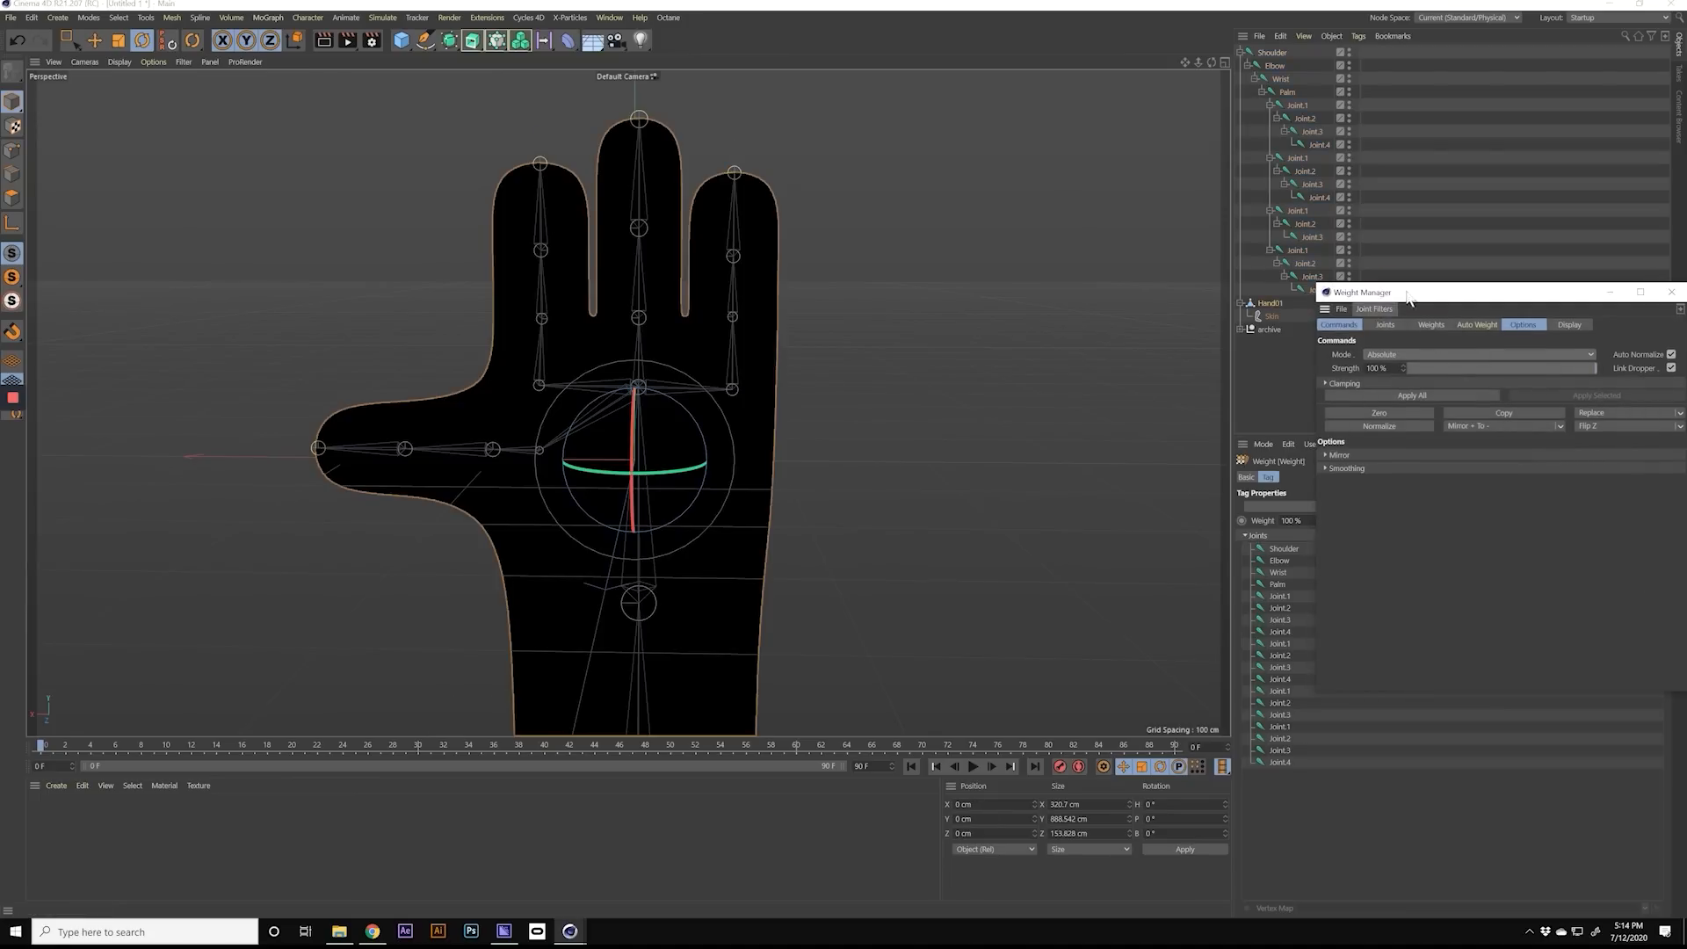
{"action": "left_click_drag", "start_coordinate": [1408, 299], "coordinate": [1034, 230]}
Step: Expand the Weight Manager's joint list to full length and select every joint from Shoulder to the last Joint.4
{"action": "left_click", "coordinate": [1012, 253]}
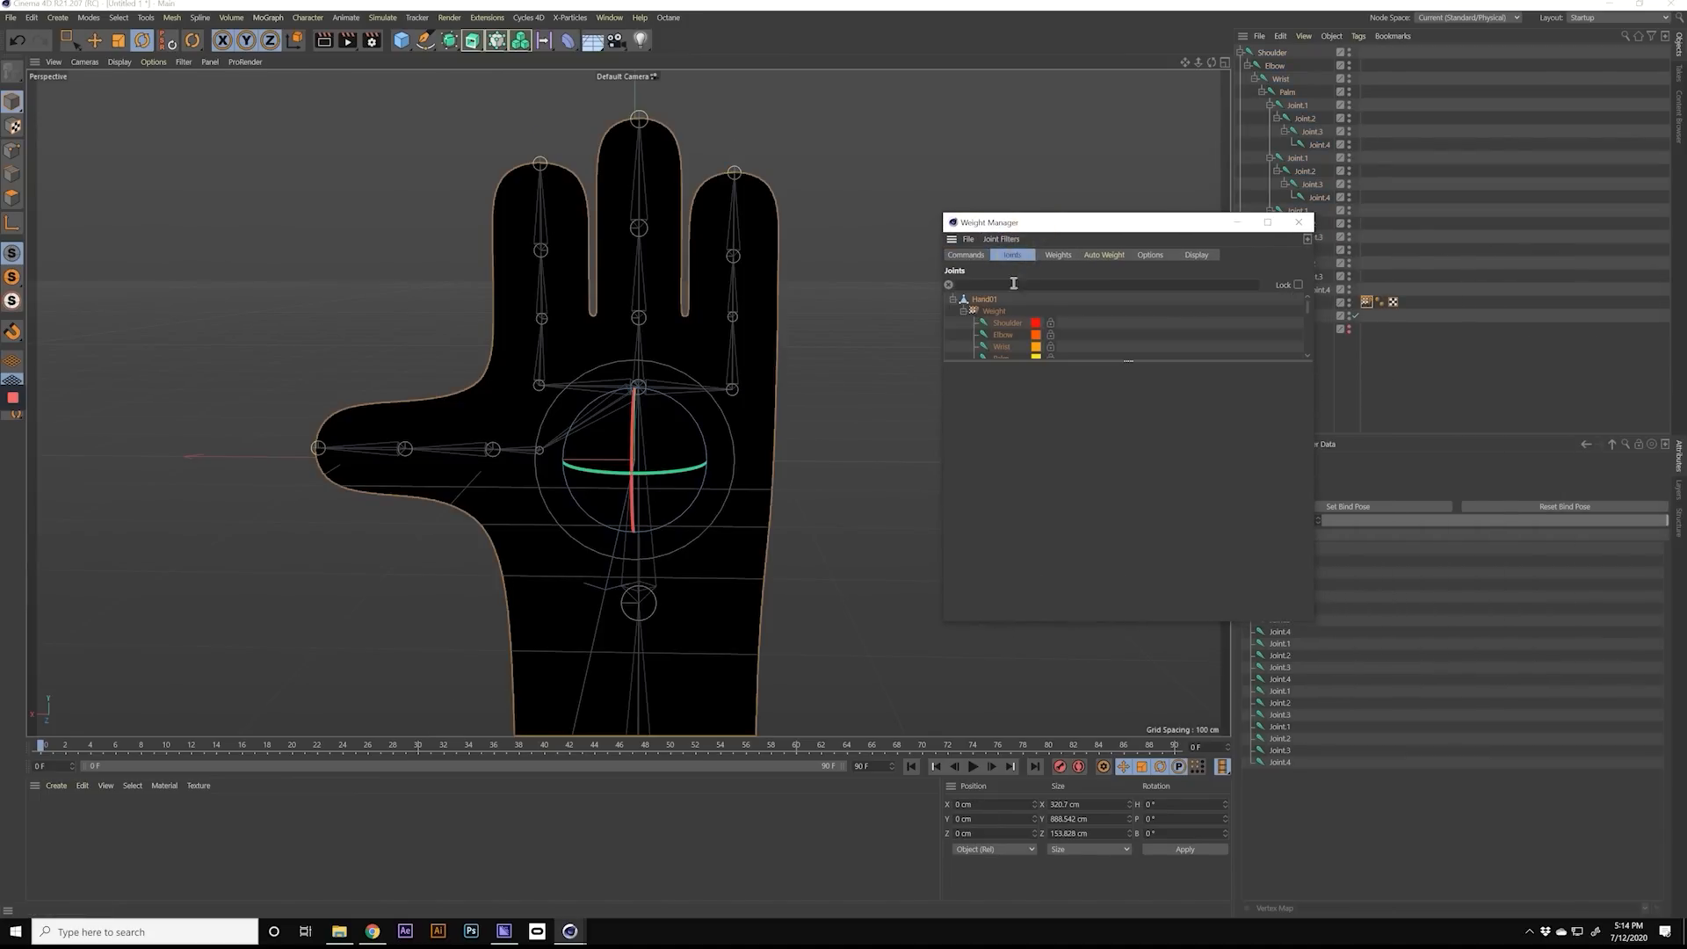
{"action": "left_click_drag", "start_coordinate": [1130, 360], "coordinate": [1178, 626]}
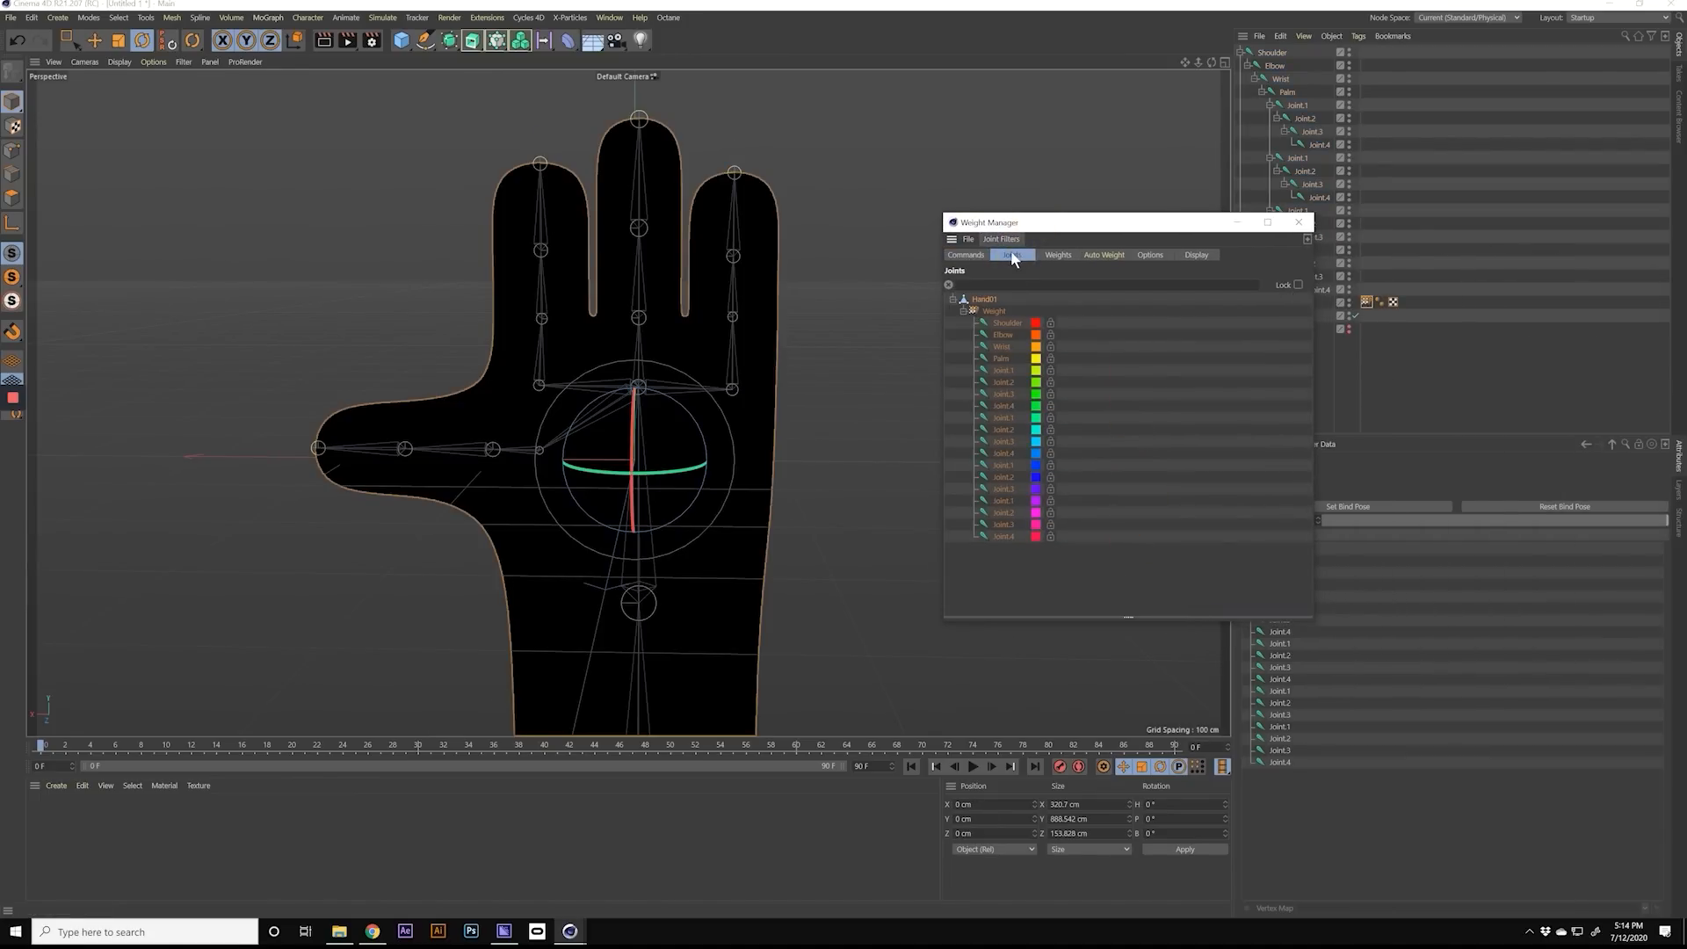
{"action": "left_click", "coordinate": [996, 324]}
{"action": "left_click", "coordinate": [1004, 535], "text": "shift"}
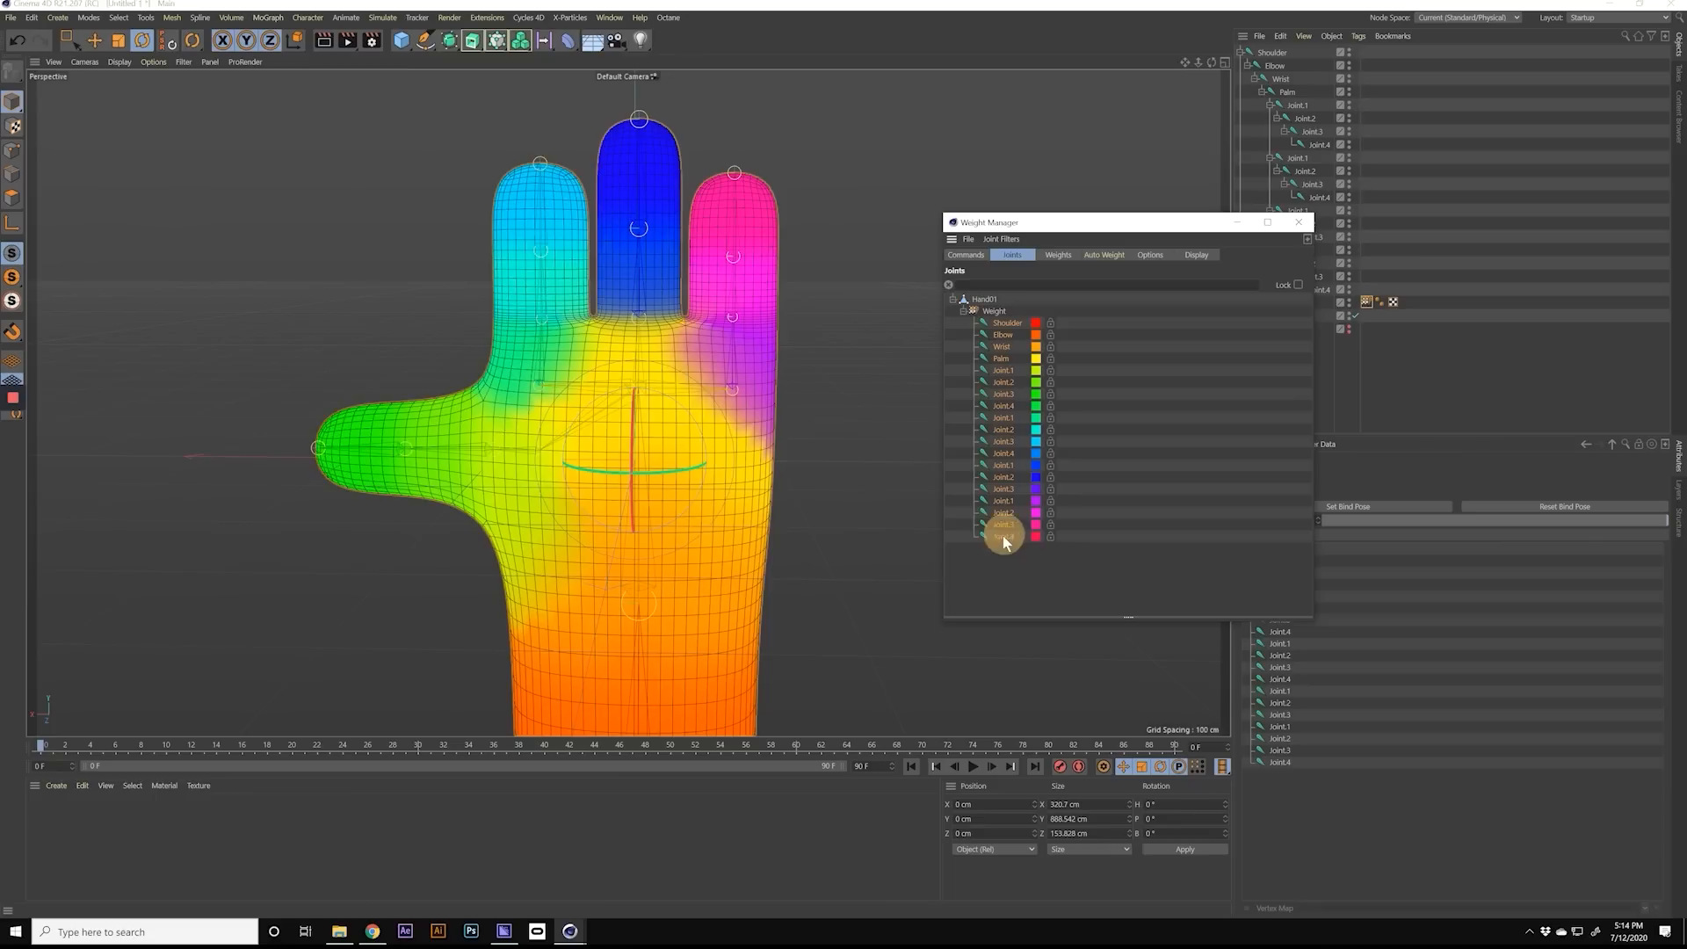
Step: Examine how the joint weights blend across the fingers, knuckles, palm and thumb from both sides of the hand
{"action": "left_click_drag", "start_coordinate": [601, 414], "coordinate": [641, 250], "text": "alt"}
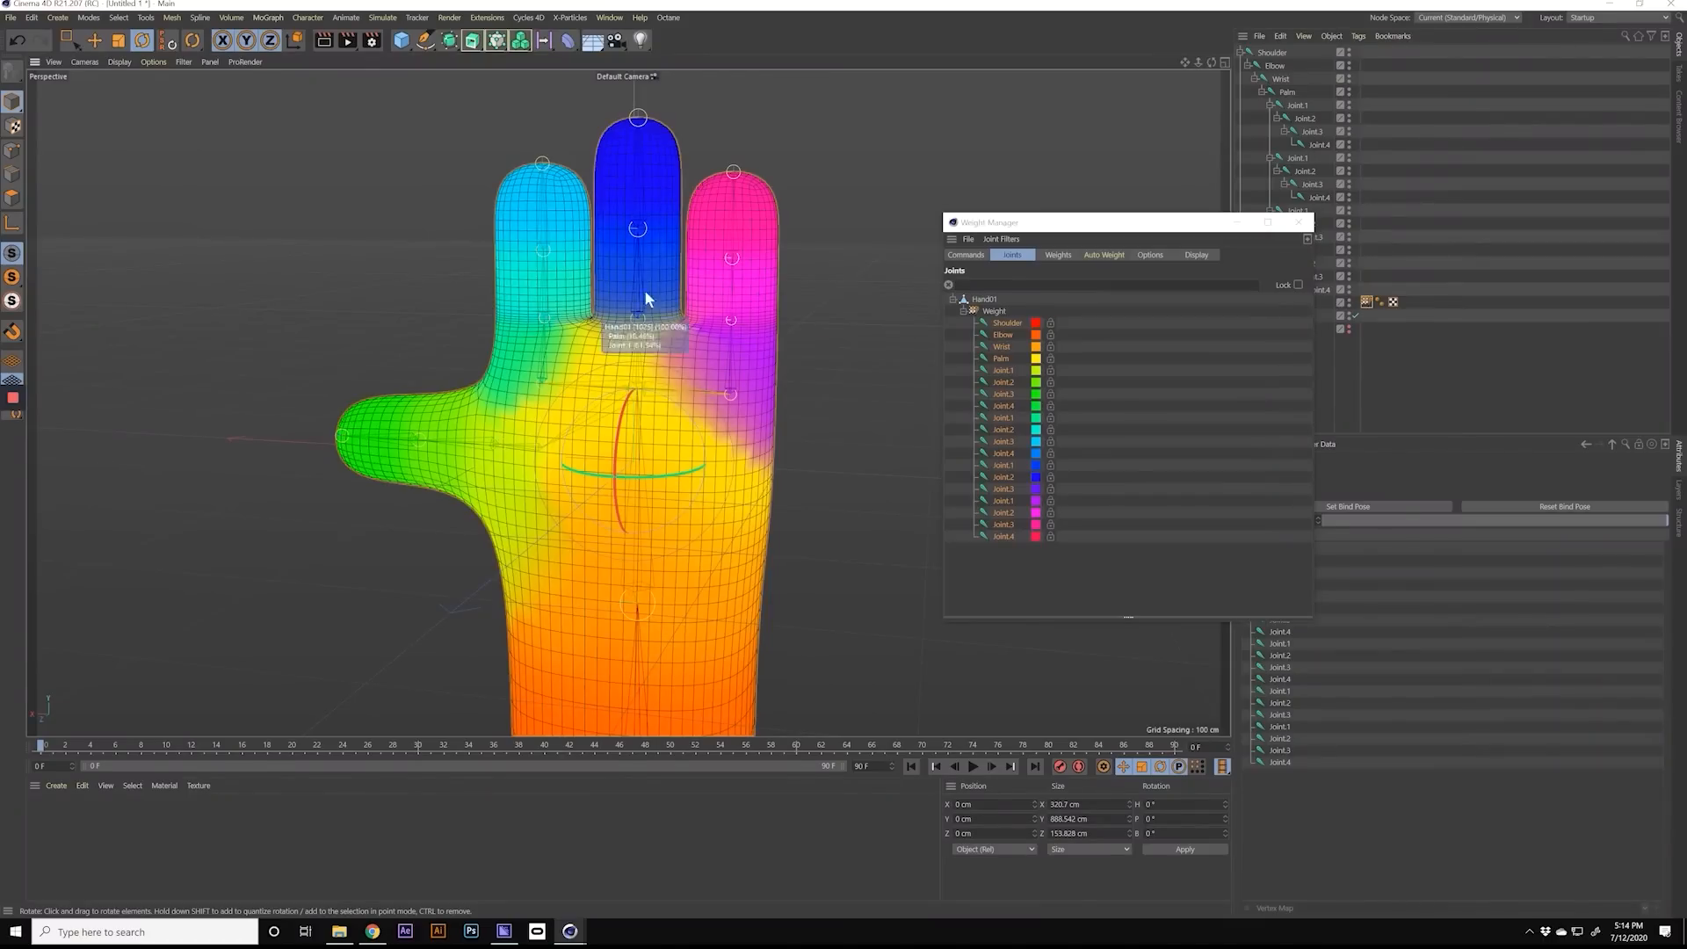
{"action": "left_click_drag", "start_coordinate": [621, 399], "coordinate": [538, 330], "text": "alt"}
{"action": "middle_click_drag", "start_coordinate": [582, 339], "coordinate": [530, 355], "text": "alt"}
{"action": "left_click_drag", "start_coordinate": [551, 367], "coordinate": [573, 370], "text": "alt"}
{"action": "right_click_drag", "start_coordinate": [572, 371], "coordinate": [736, 372], "text": "alt"}
{"action": "left_click_drag", "start_coordinate": [622, 376], "coordinate": [737, 219], "text": "alt"}
{"action": "left_click_drag", "start_coordinate": [613, 398], "coordinate": [430, 340], "text": "alt"}
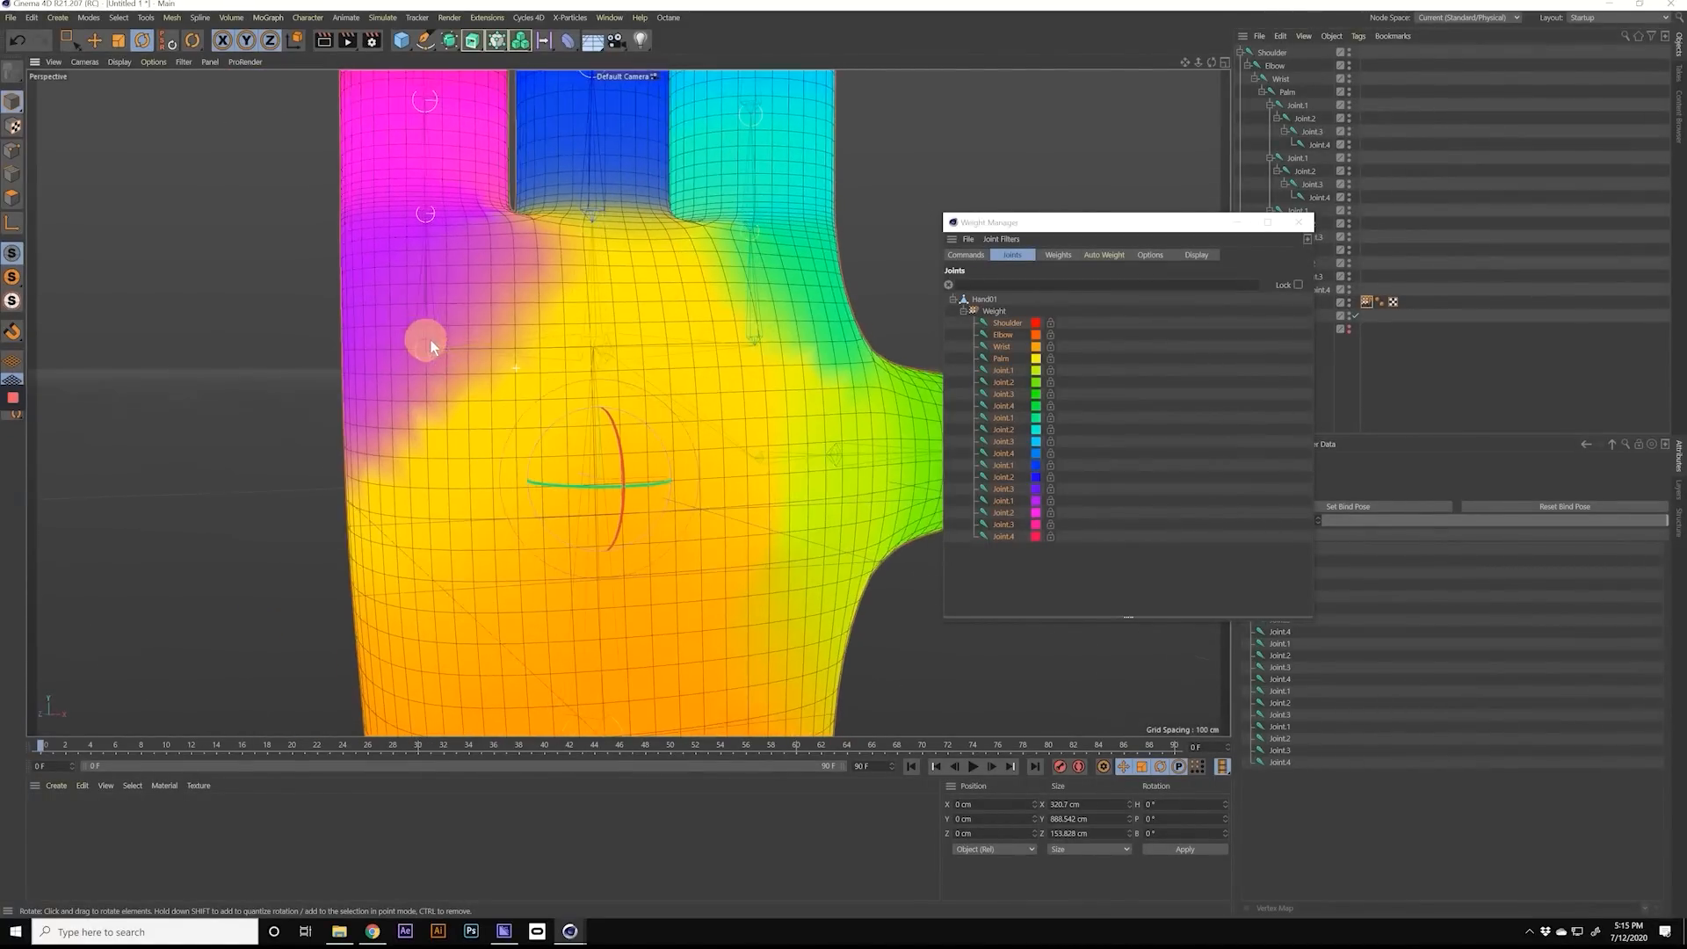
{"action": "right_click_drag", "start_coordinate": [514, 362], "coordinate": [575, 365], "text": "alt"}
{"action": "middle_click_drag", "start_coordinate": [562, 367], "coordinate": [635, 353], "text": "alt"}
{"action": "left_click_drag", "start_coordinate": [639, 359], "coordinate": [625, 364], "text": "alt"}
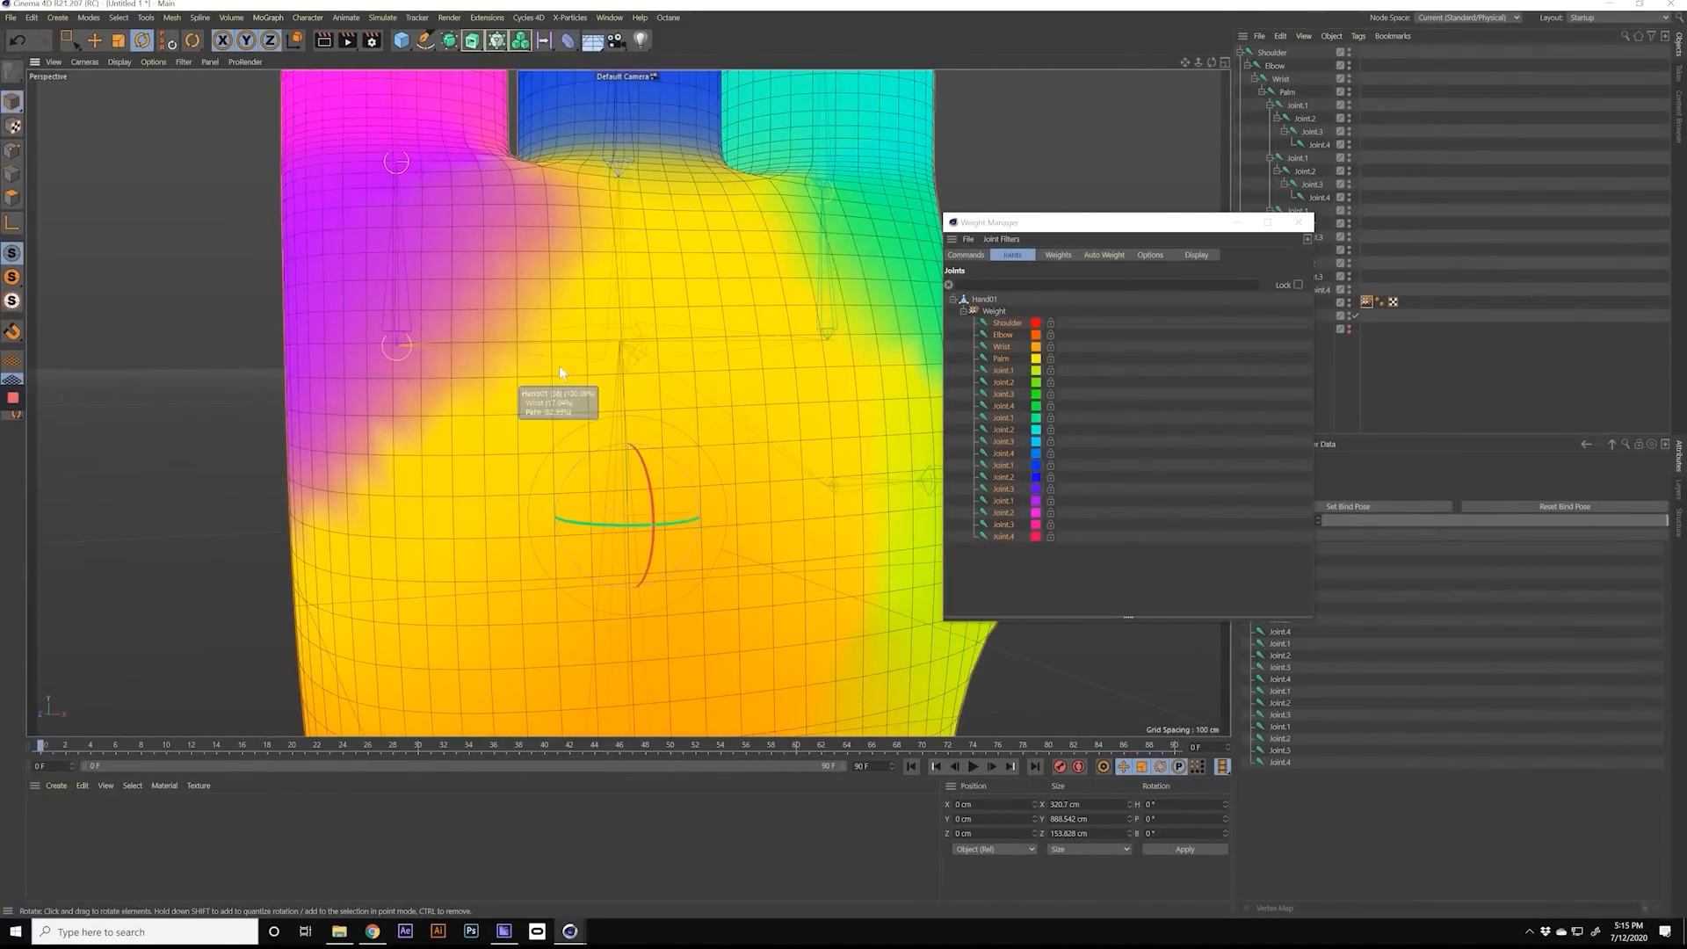
{"action": "right_click_drag", "start_coordinate": [625, 369], "coordinate": [568, 372], "text": "alt"}
{"action": "left_click_drag", "start_coordinate": [567, 371], "coordinate": [431, 365], "text": "alt"}
{"action": "middle_click_drag", "start_coordinate": [466, 359], "coordinate": [583, 355], "text": "alt"}
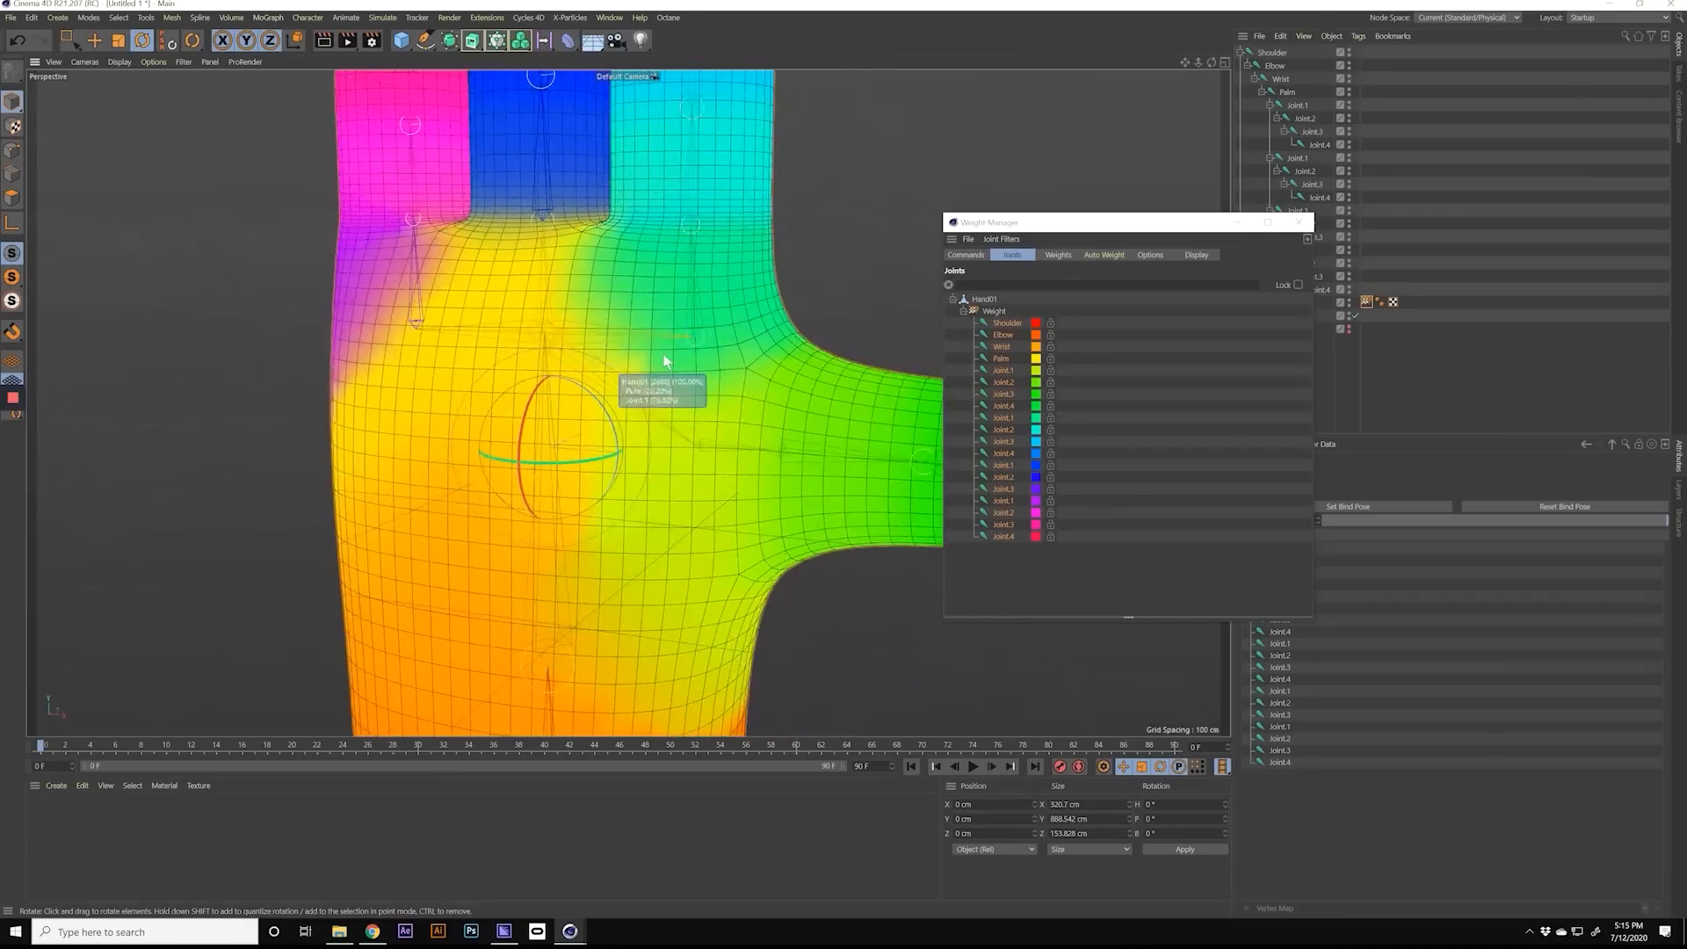
{"action": "right_click_drag", "start_coordinate": [687, 360], "coordinate": [646, 375], "text": "alt"}
{"action": "middle_click_drag", "start_coordinate": [646, 376], "coordinate": [613, 293], "text": "alt"}
{"action": "mouse_move", "coordinate": [621, 444]}
{"action": "left_mouse_down", "text": "alt"}
{"action": "mouse_move", "coordinate": [644, 417]}
{"action": "mouse_move", "coordinate": [629, 477]}
{"action": "left_mouse_up", "text": "alt"}
{"action": "right_click_drag", "start_coordinate": [629, 471], "coordinate": [622, 469], "text": "alt"}
{"action": "middle_click_drag", "start_coordinate": [621, 386], "coordinate": [657, 461], "text": "alt"}
{"action": "mouse_move", "coordinate": [622, 372]}
{"action": "left_mouse_down", "text": "alt"}
{"action": "mouse_move", "coordinate": [644, 402]}
{"action": "mouse_move", "coordinate": [636, 378]}
{"action": "left_mouse_up", "text": "alt"}
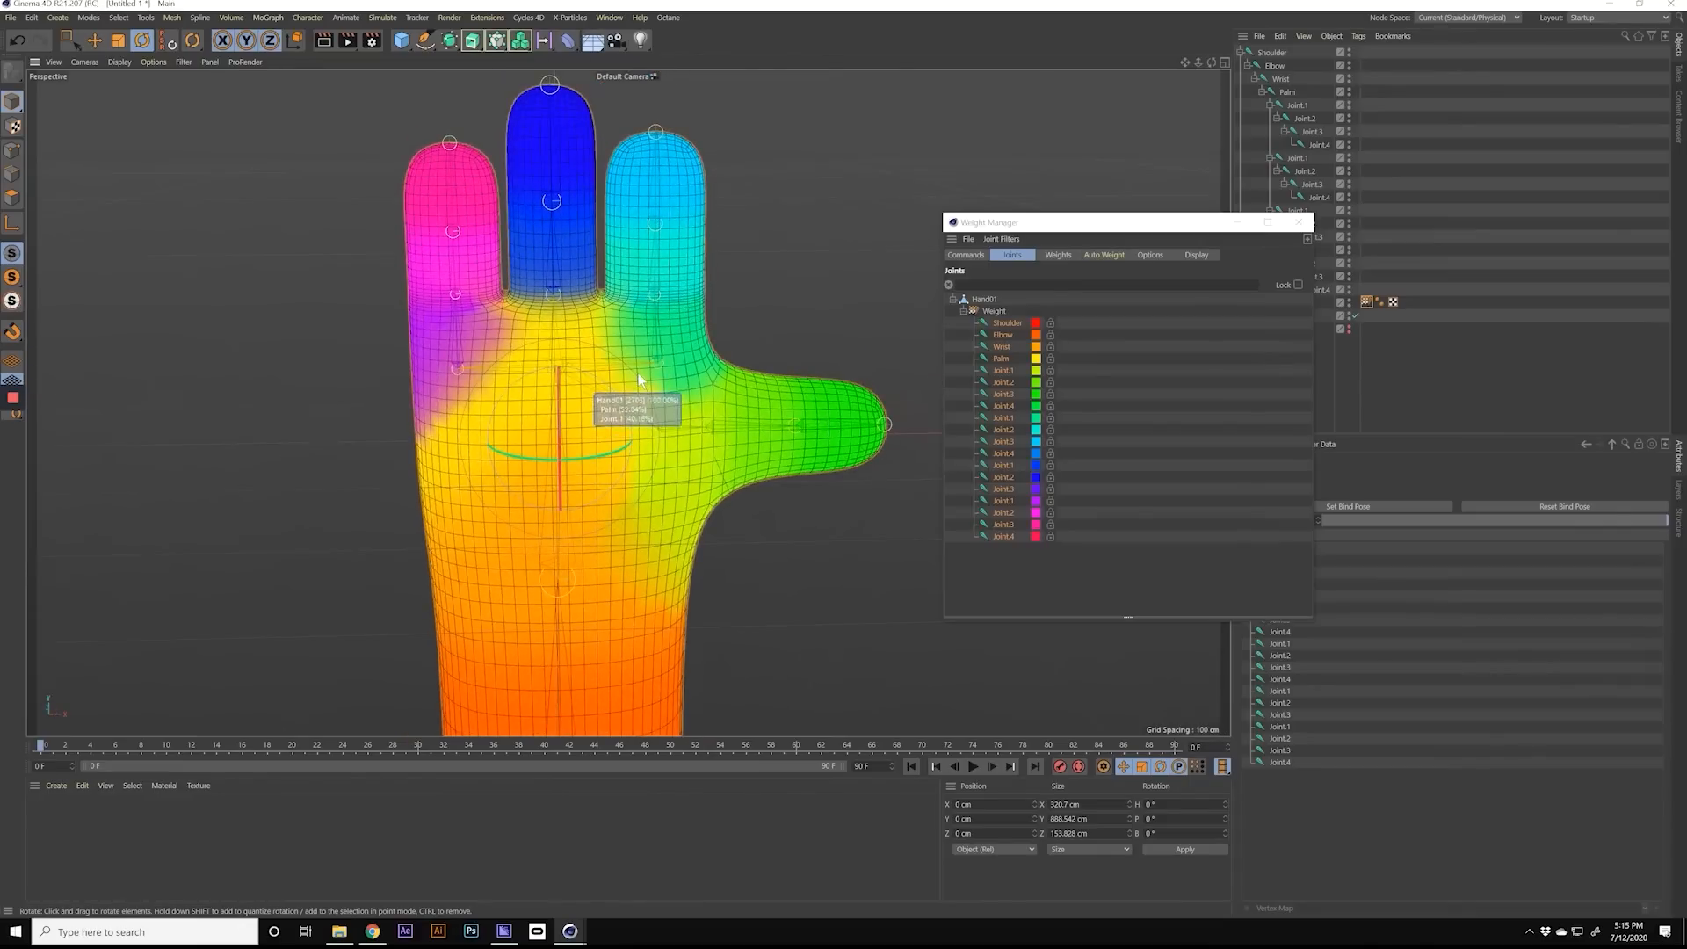
{"action": "middle_click_drag", "start_coordinate": [635, 386], "coordinate": [640, 372], "text": "alt"}
{"action": "left_click_drag", "start_coordinate": [639, 373], "coordinate": [669, 333], "text": "alt"}
Step: Select all joints from Shoulder to the last Joint.4 and zero their weights
{"action": "left_click", "coordinate": [1003, 323]}
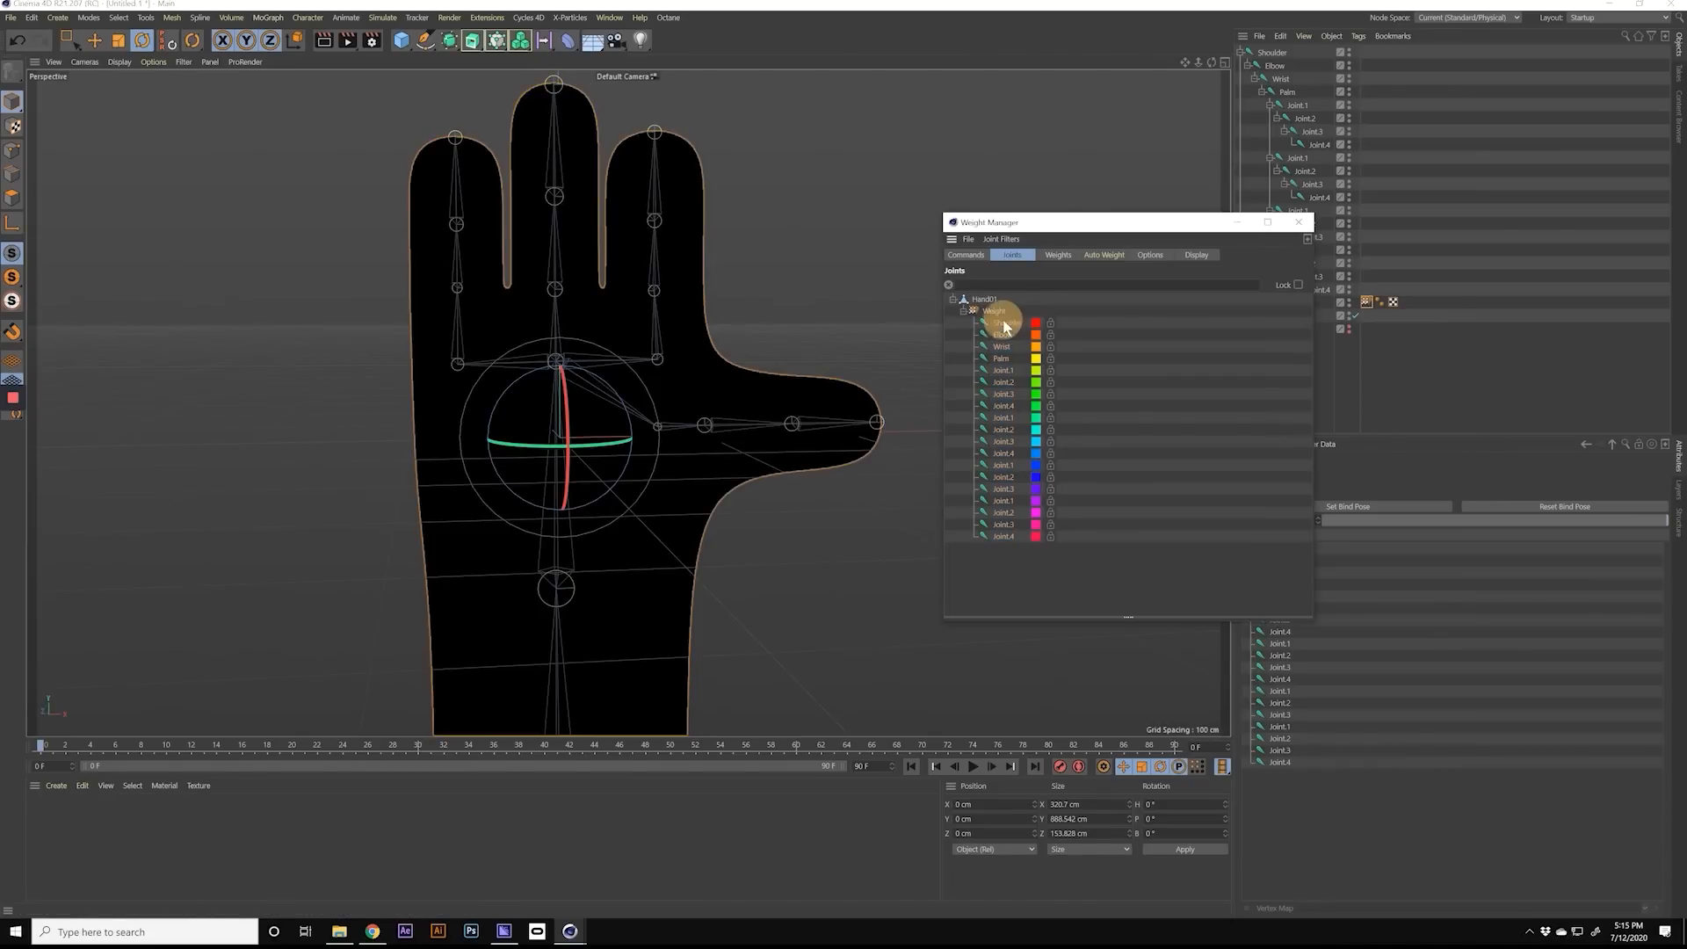
{"action": "left_click", "coordinate": [1002, 536], "text": "shift"}
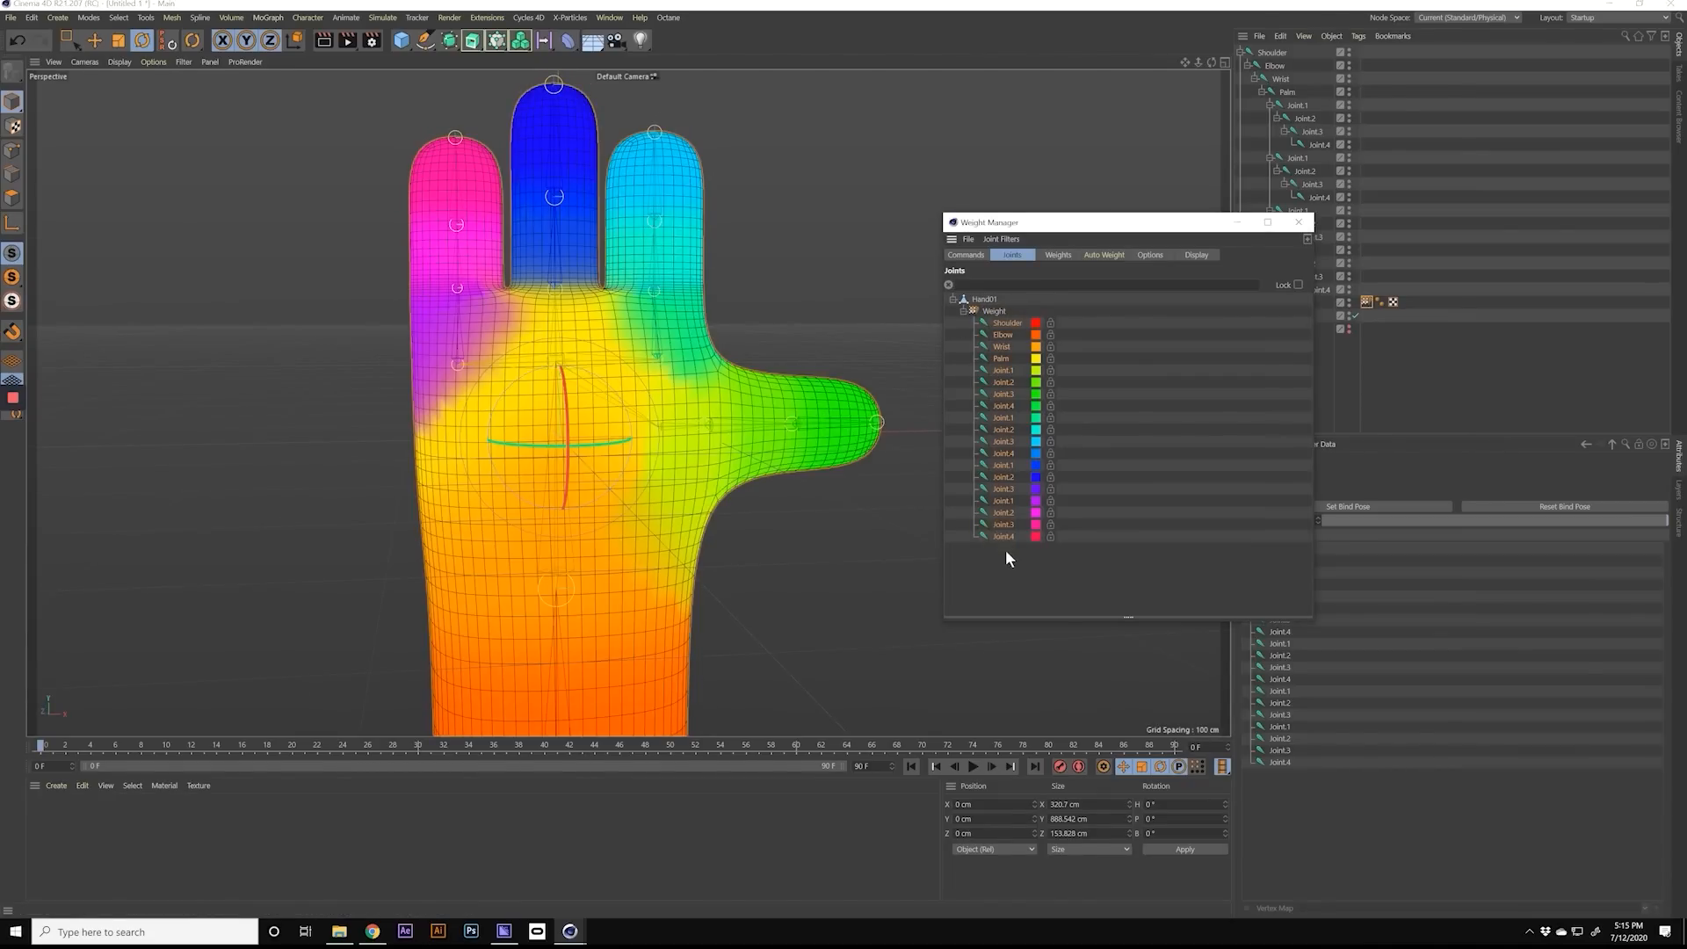
{"action": "left_click", "coordinate": [966, 254]}
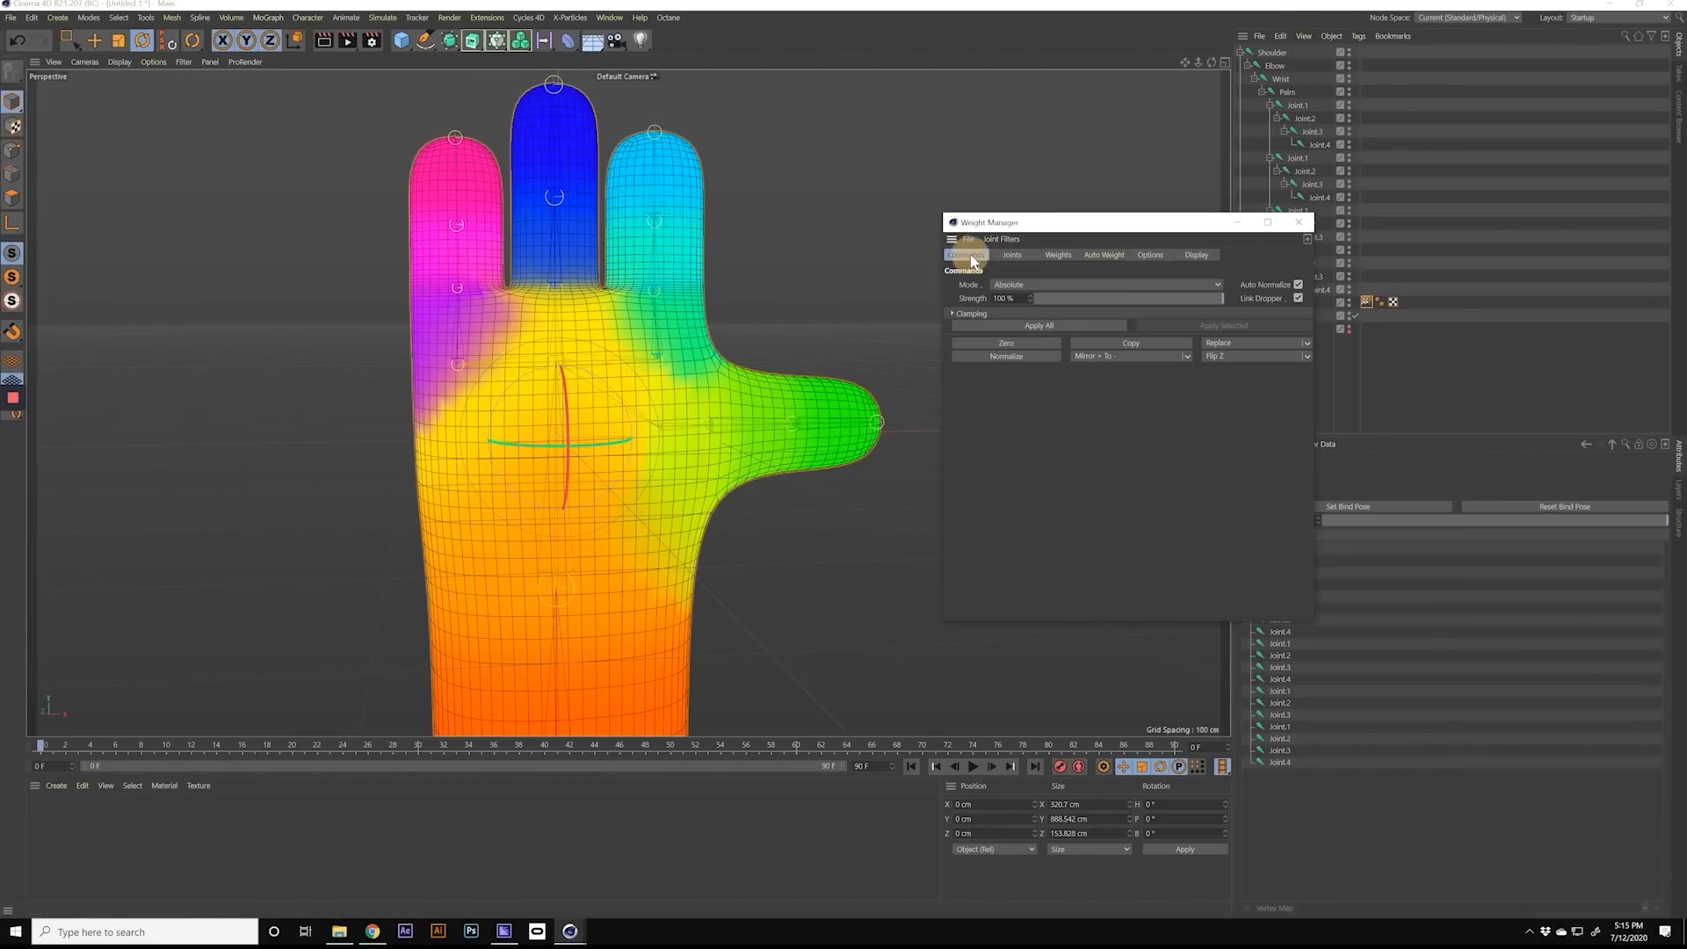
{"action": "left_click", "coordinate": [1007, 344]}
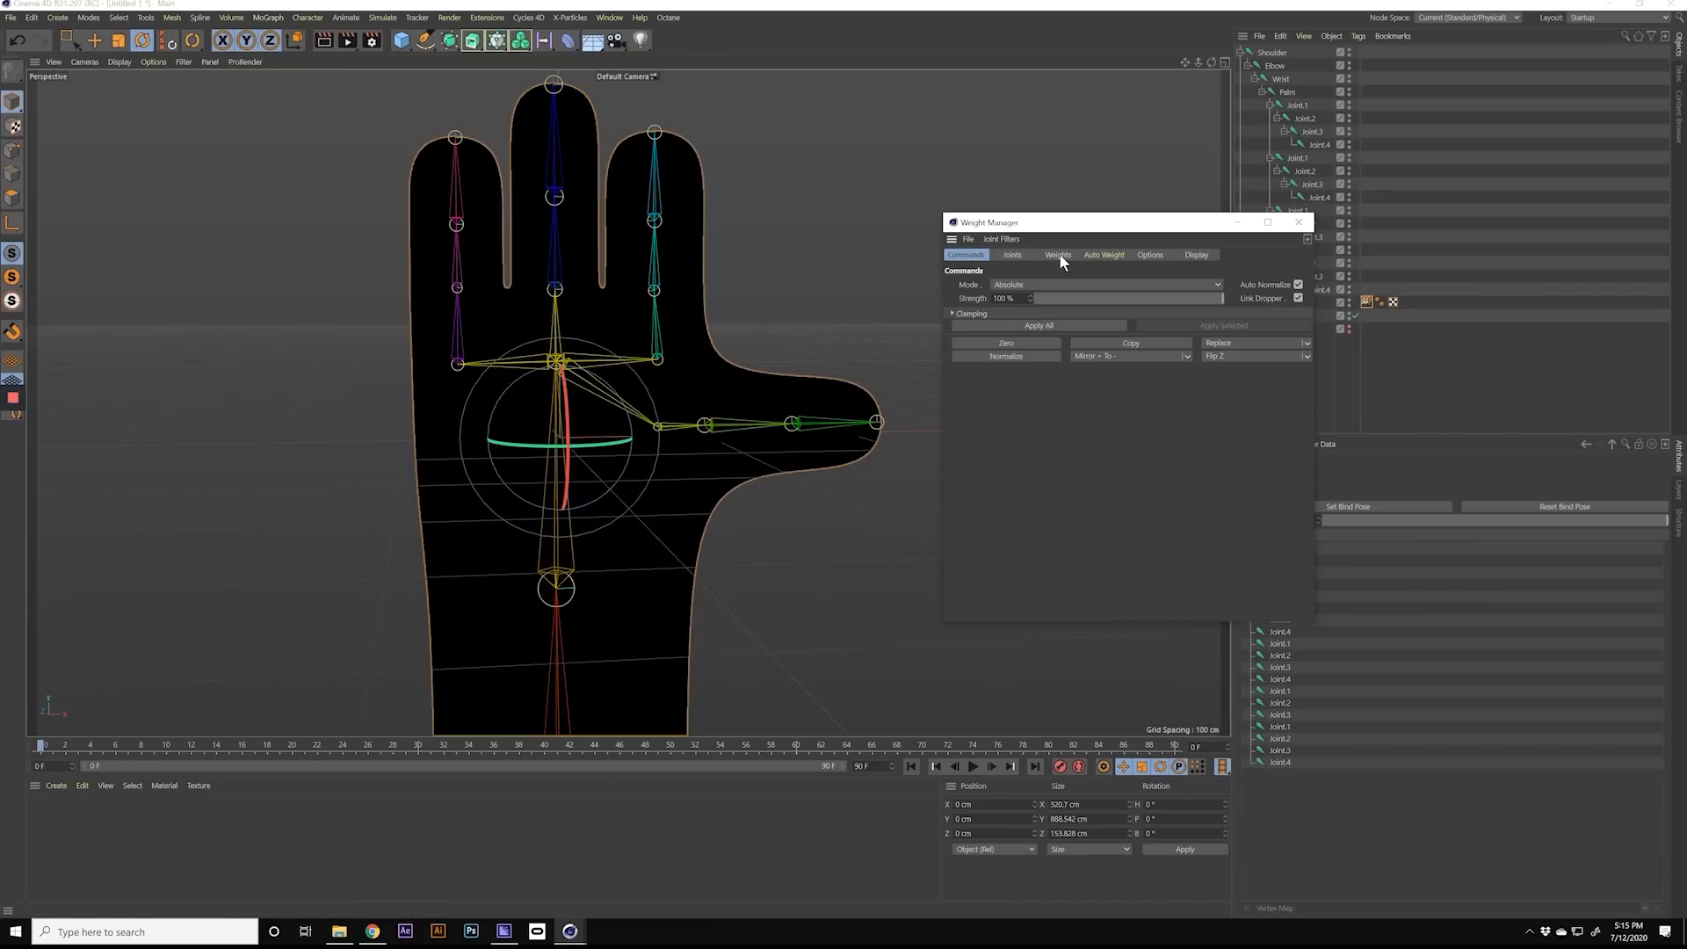
Step: Reselect the whole joint list from Shoulder to the last Joint.4 for automatic weighting
{"action": "left_click", "coordinate": [1012, 255]}
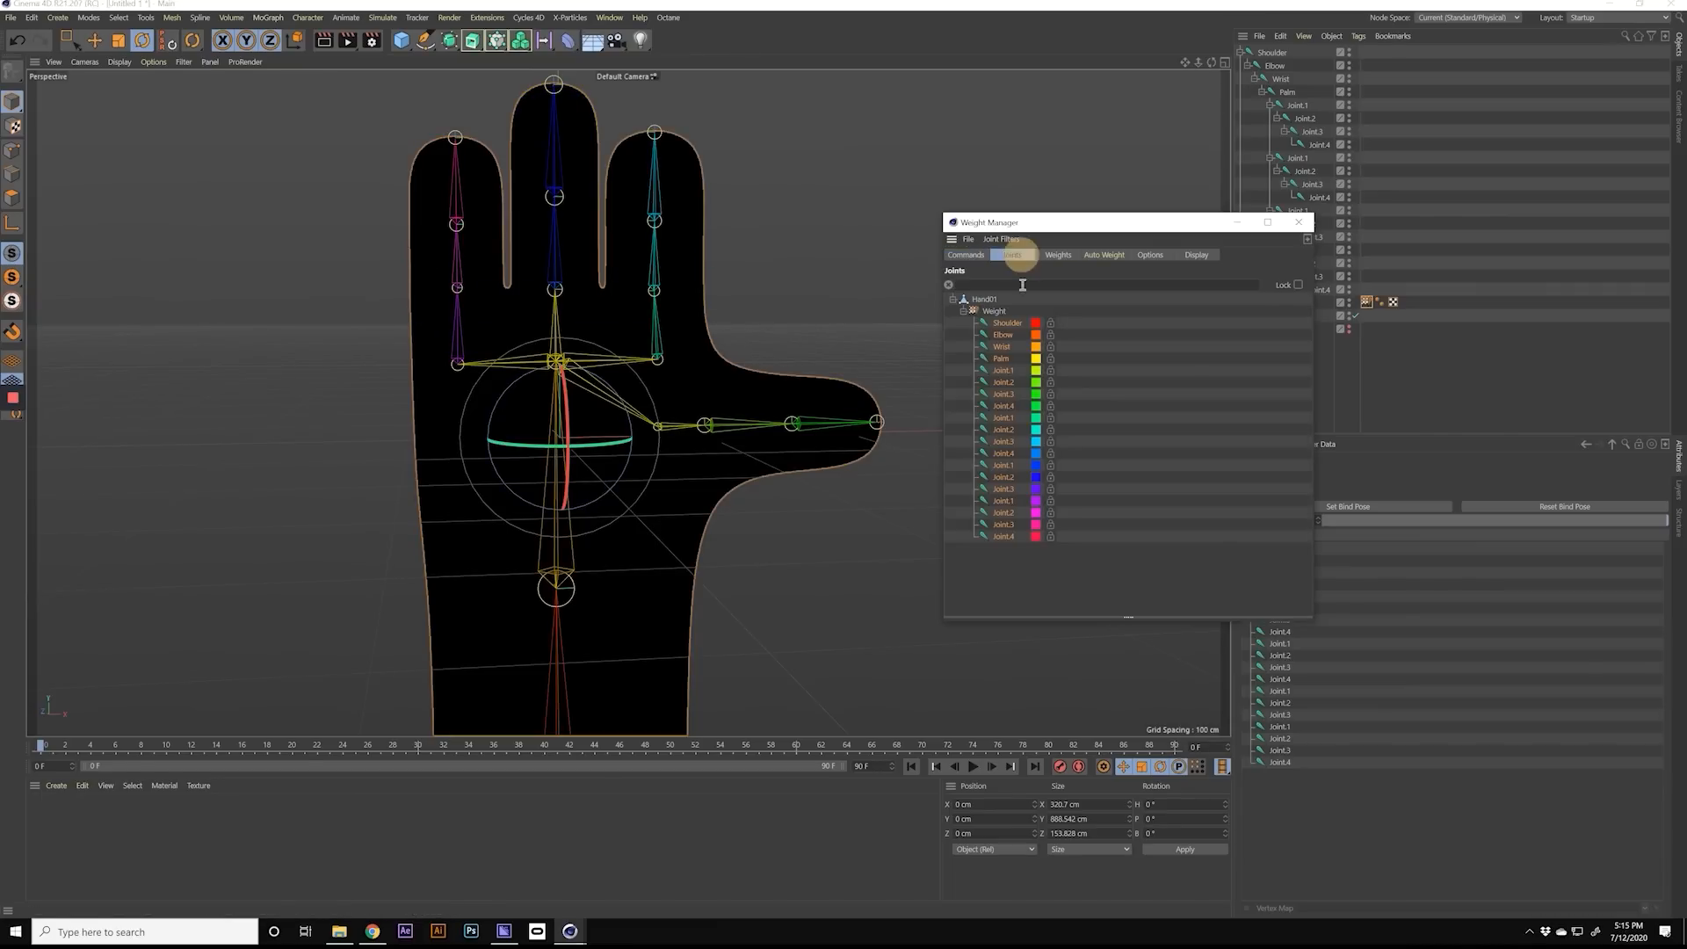
{"action": "left_click", "coordinate": [1002, 536], "text": "shift"}
{"action": "left_click", "coordinate": [1097, 255]}
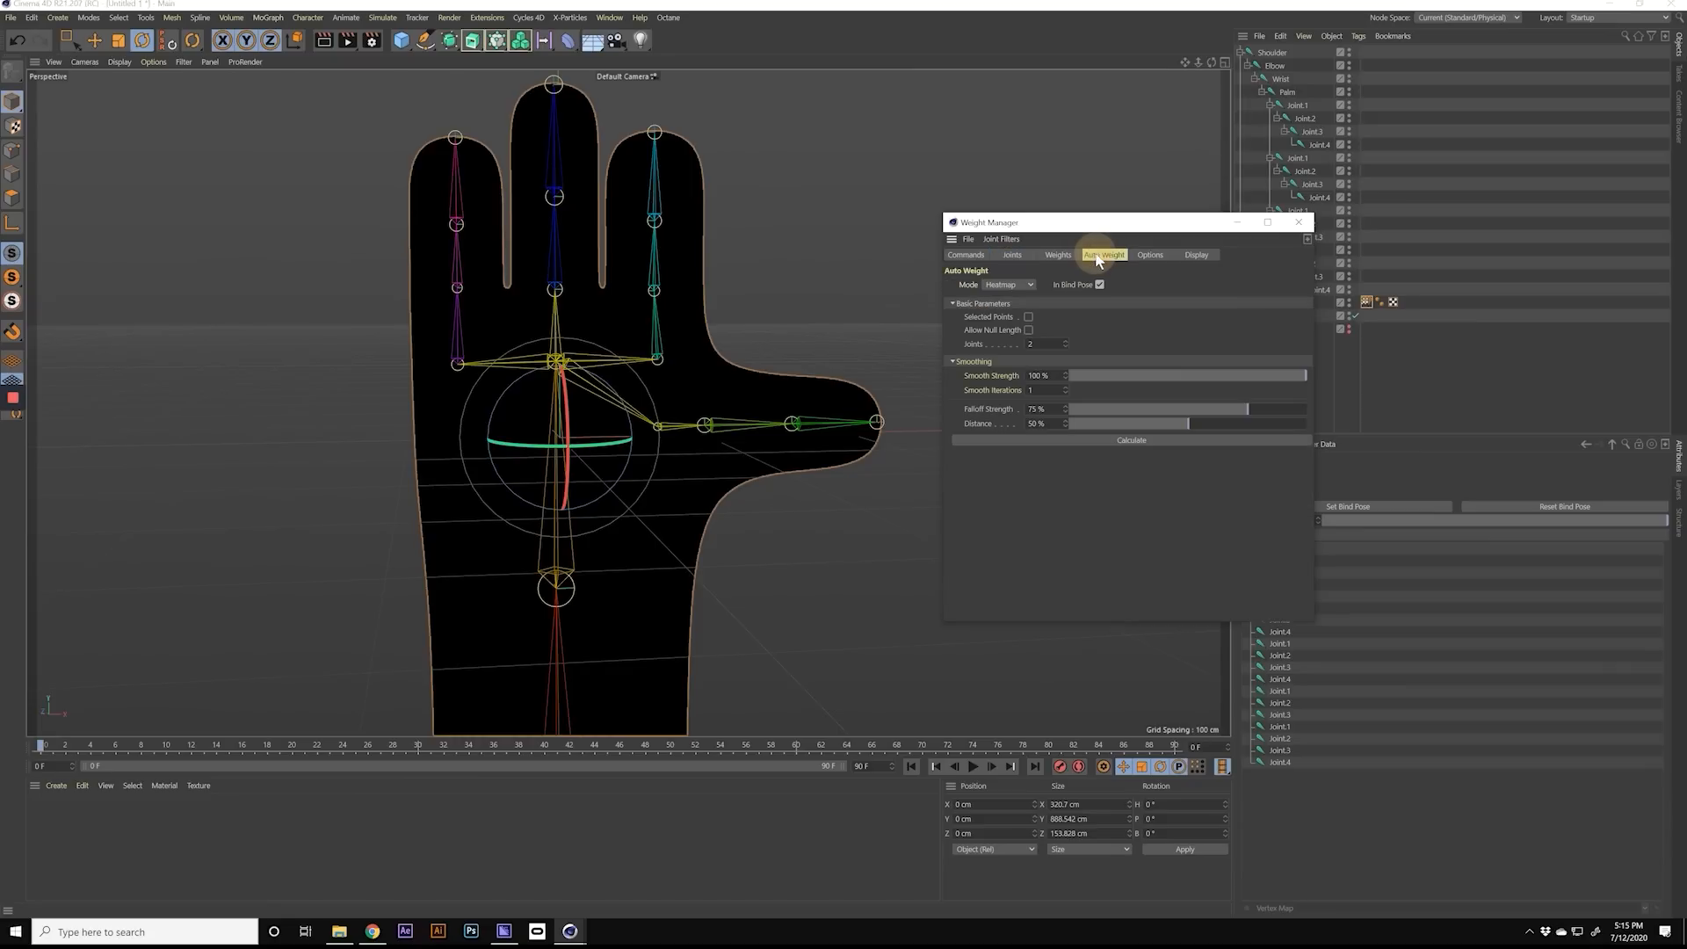
{"action": "left_click", "coordinate": [1057, 255]}
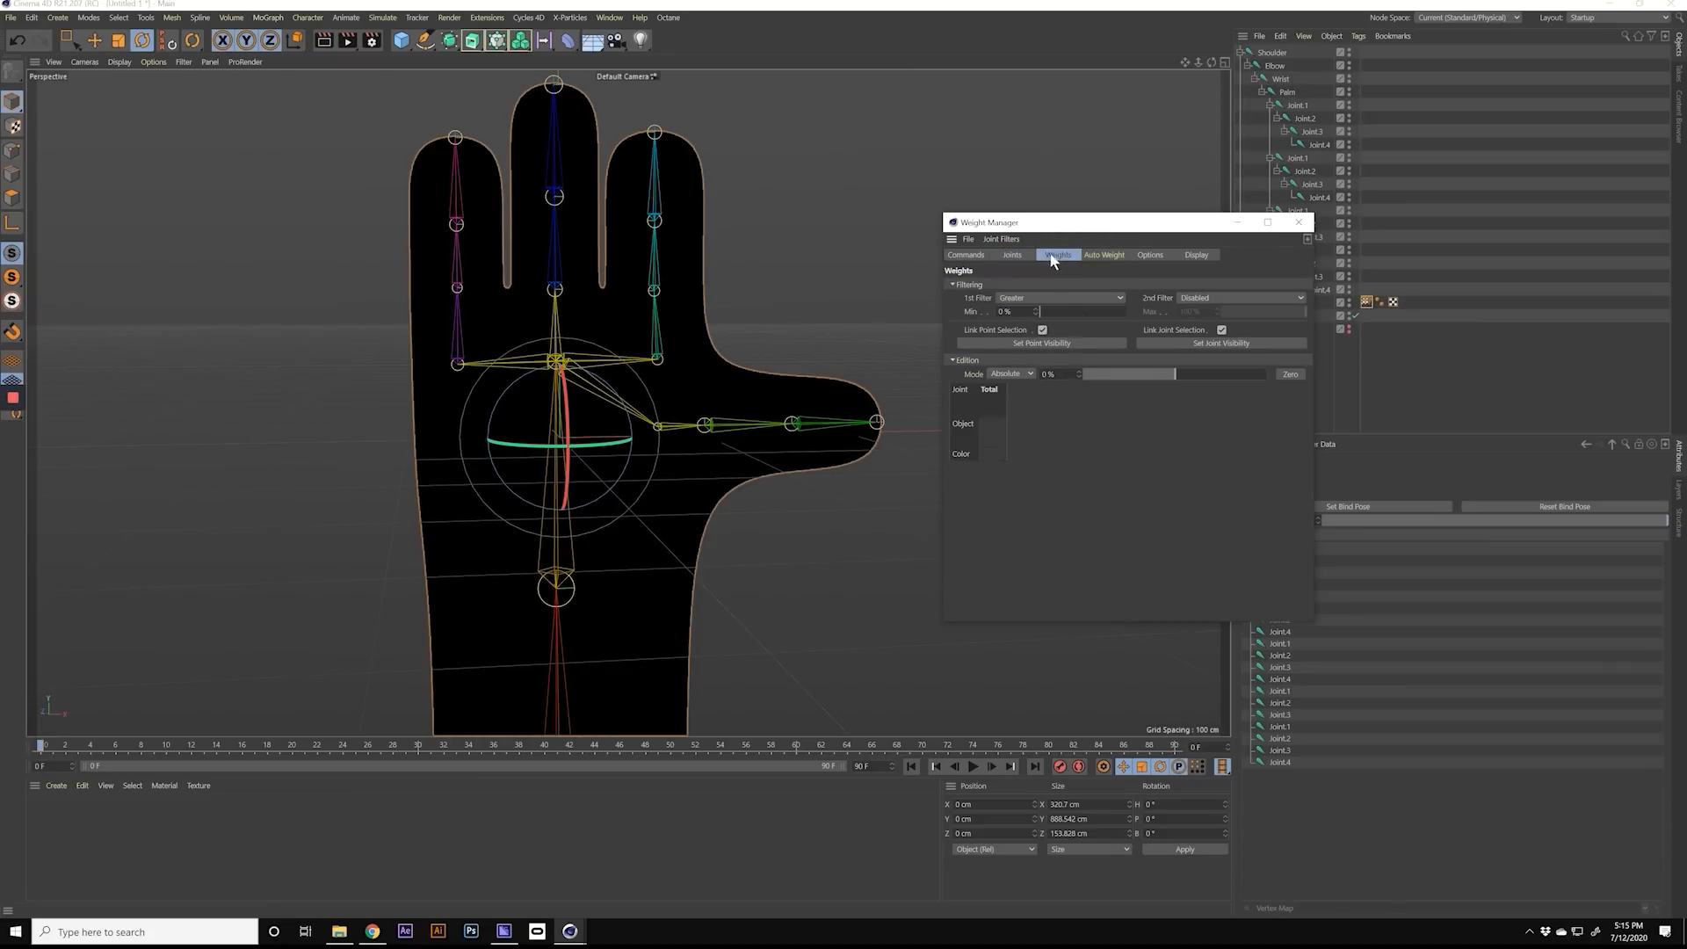
{"action": "left_click", "coordinate": [1012, 255]}
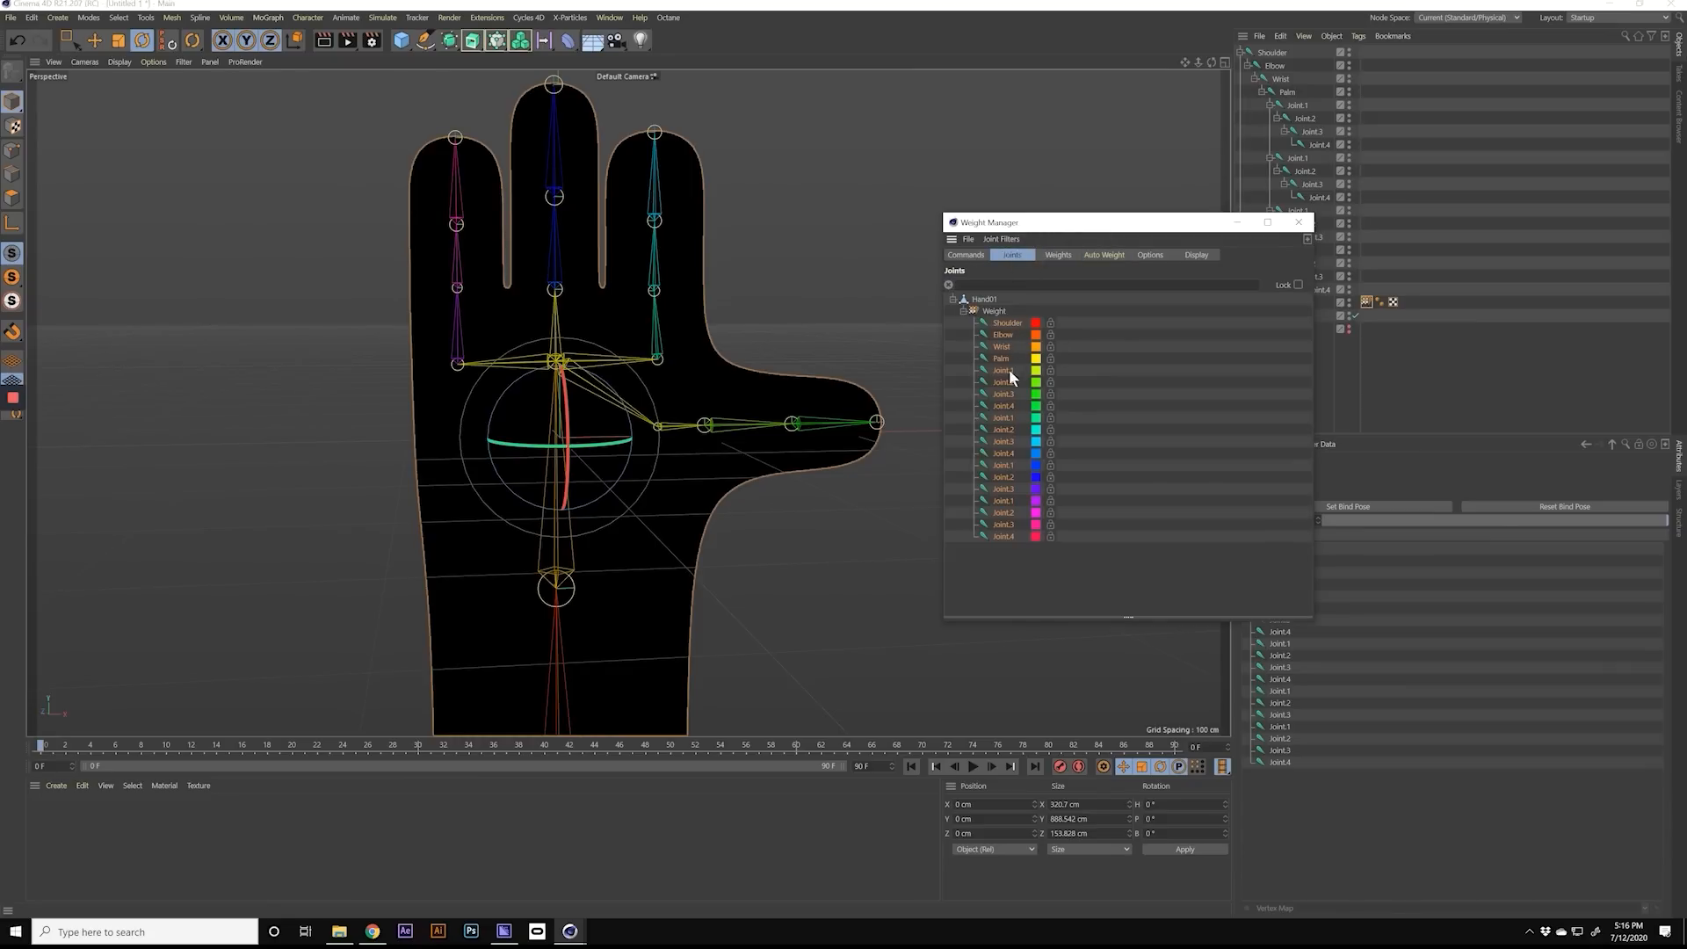
Step: Set the Auto Weight joint count to 19 and calculate the weights in Heatmap mode
{"action": "left_click", "coordinate": [1096, 256]}
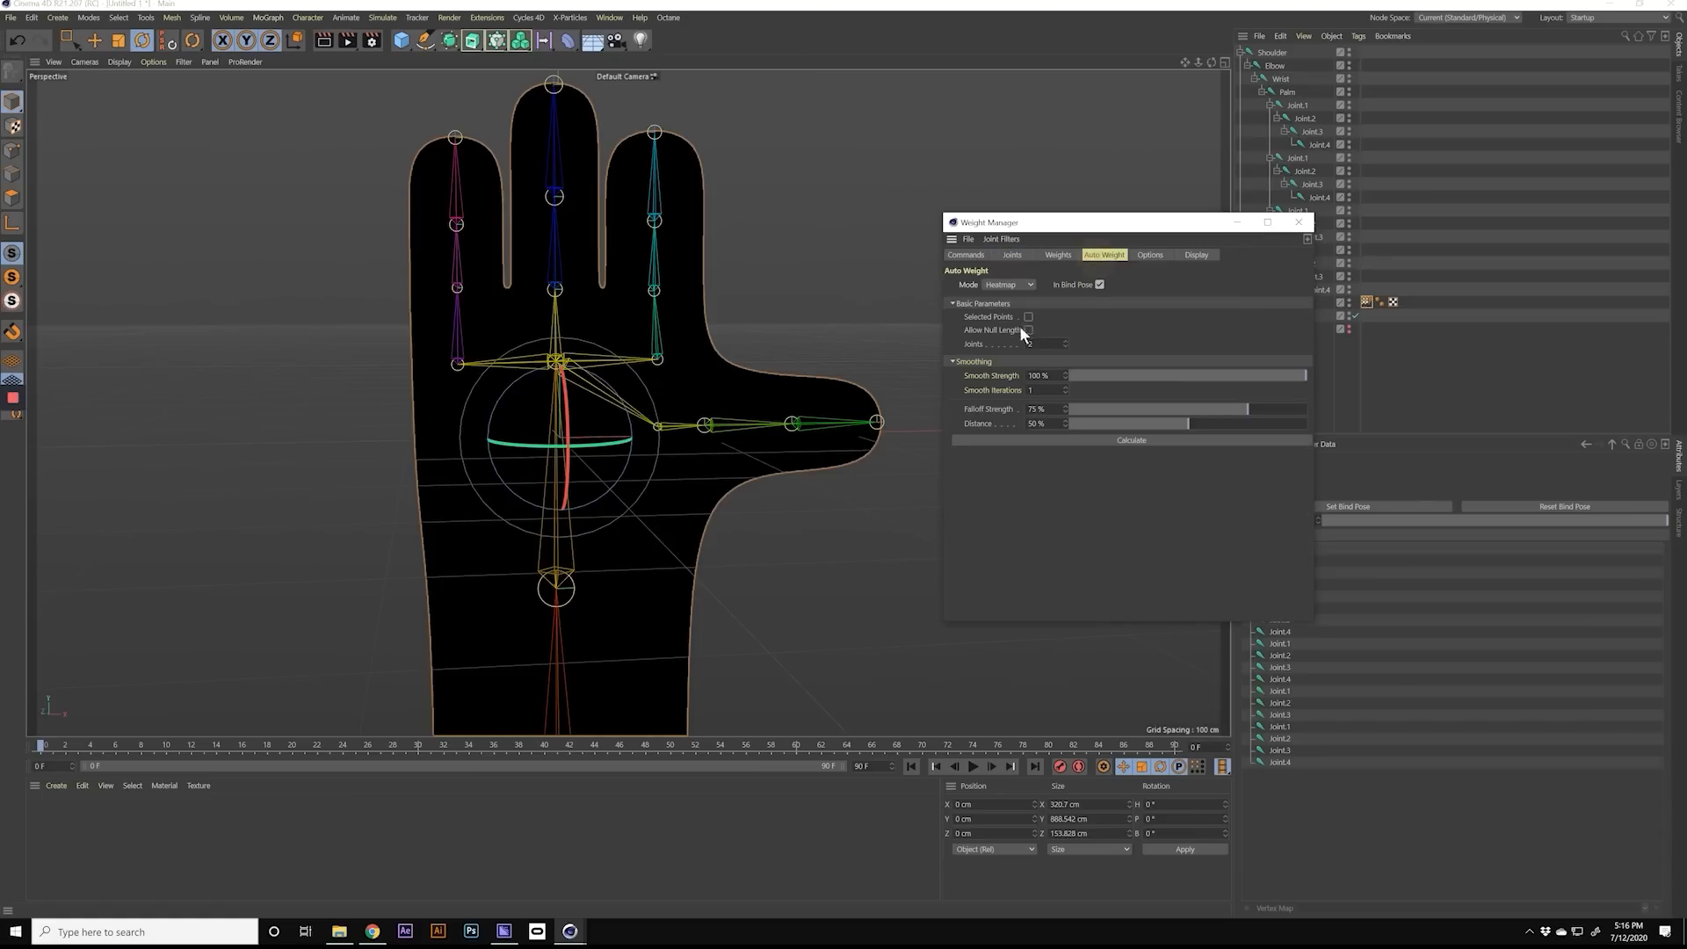
{"action": "type", "text": "9"}
{"action": "left_click", "coordinate": [1041, 477]}
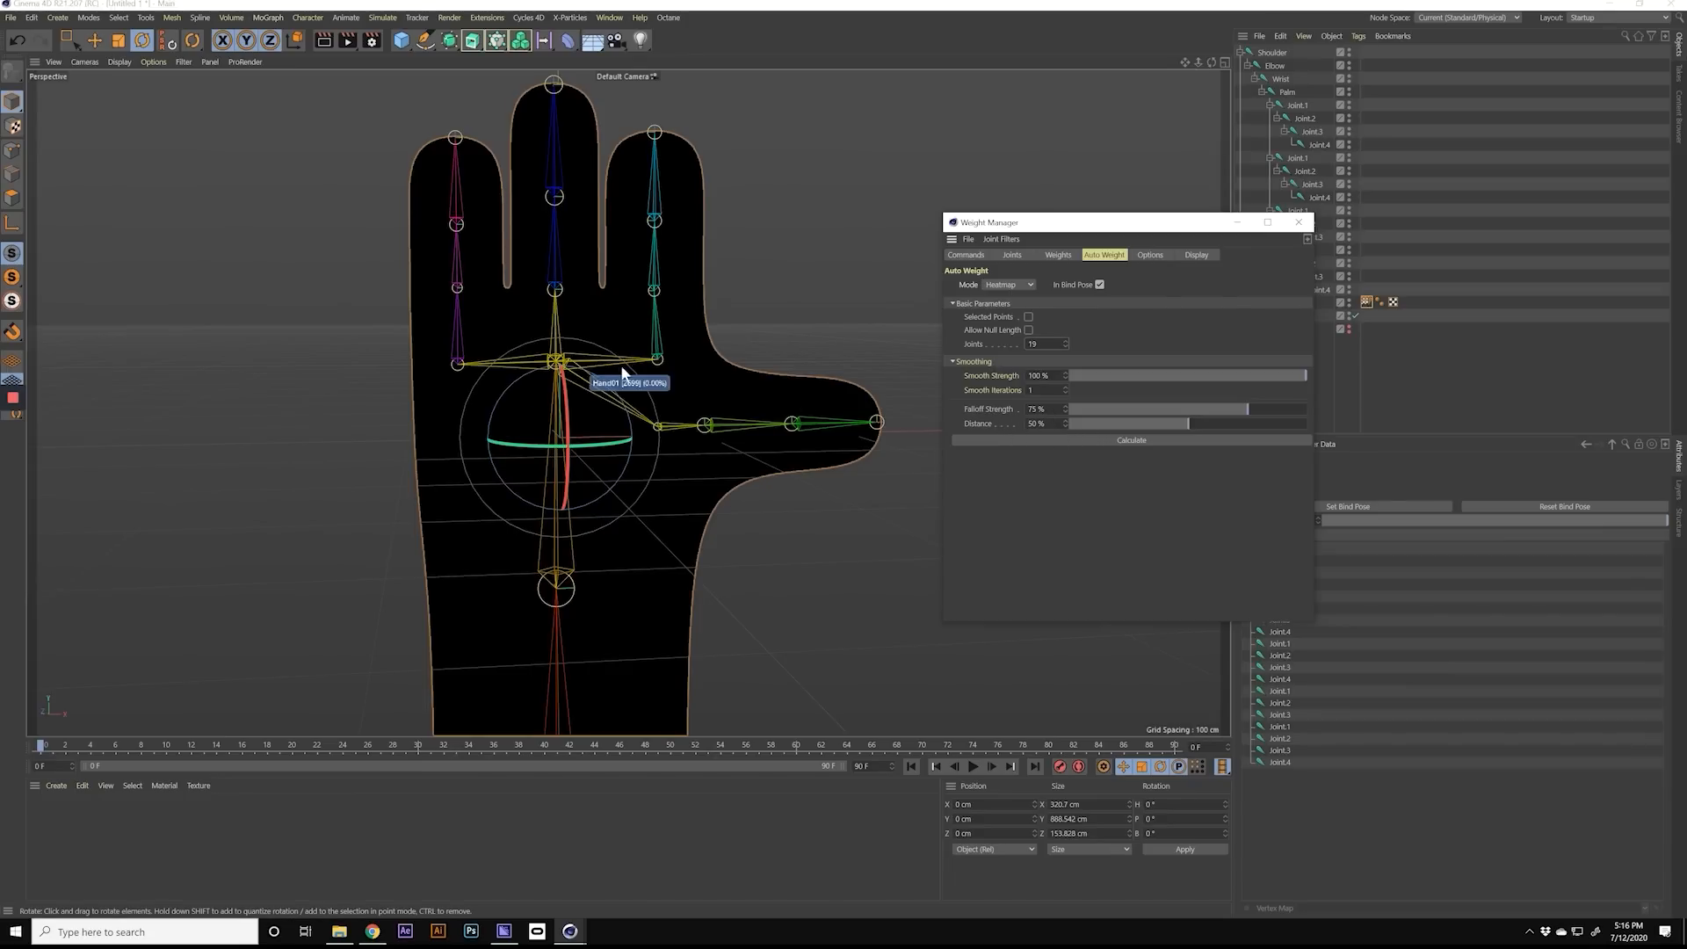
{"action": "left_click_drag", "start_coordinate": [572, 381], "coordinate": [572, 346], "text": "alt"}
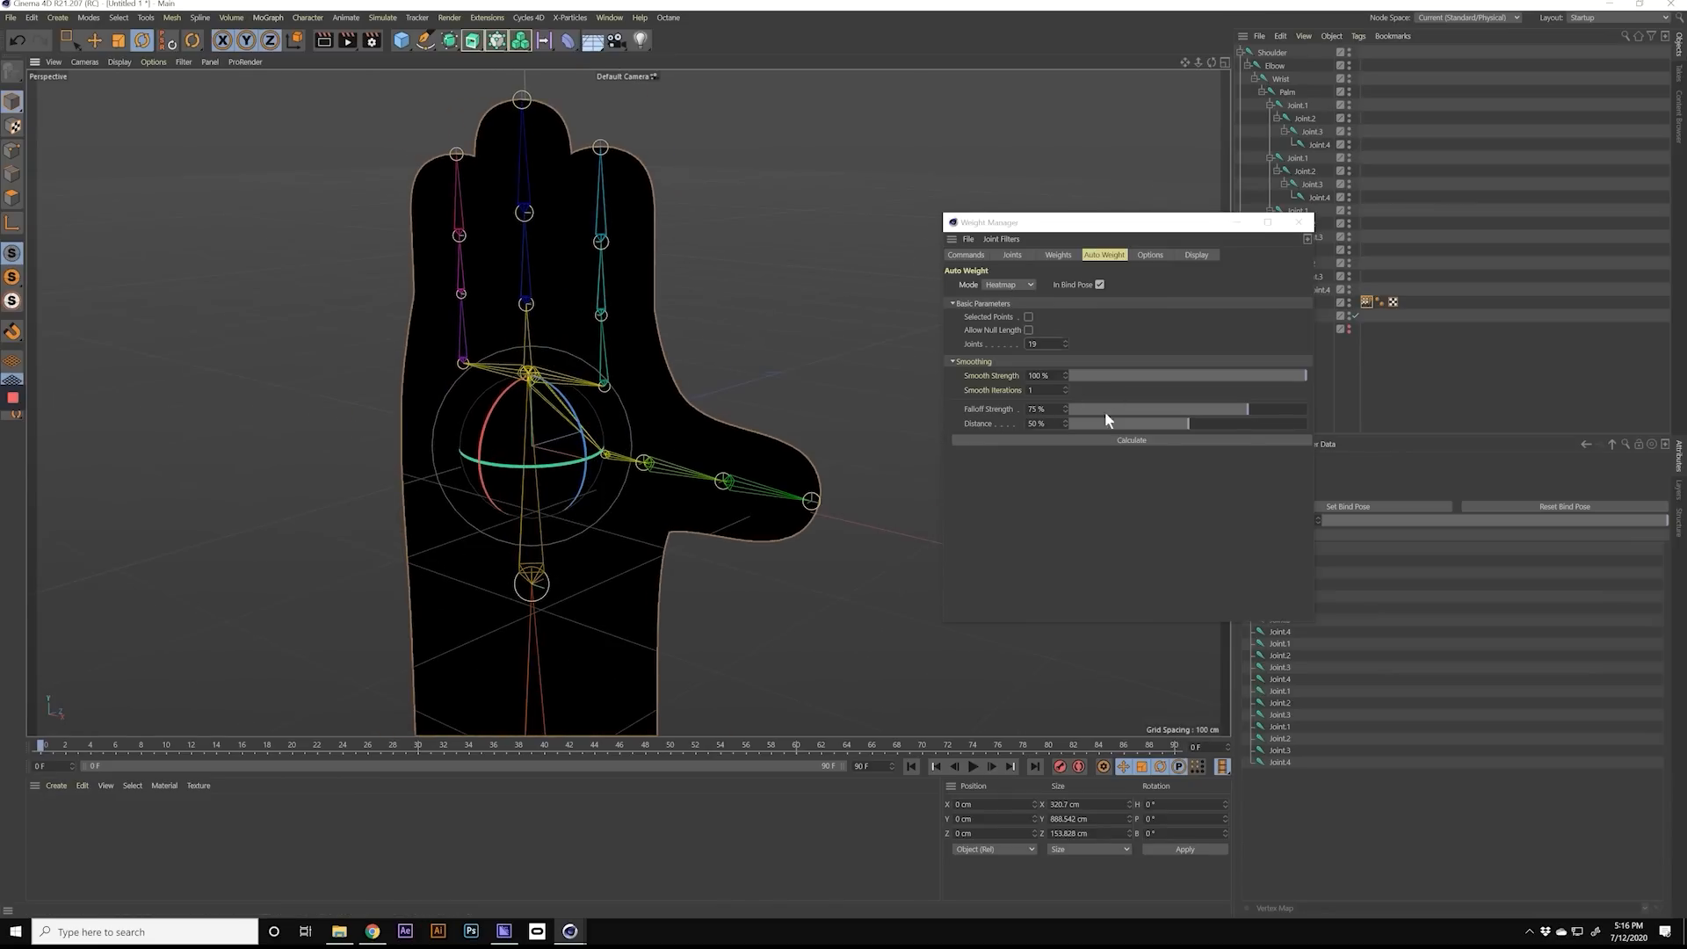
{"action": "left_click", "coordinate": [1130, 440]}
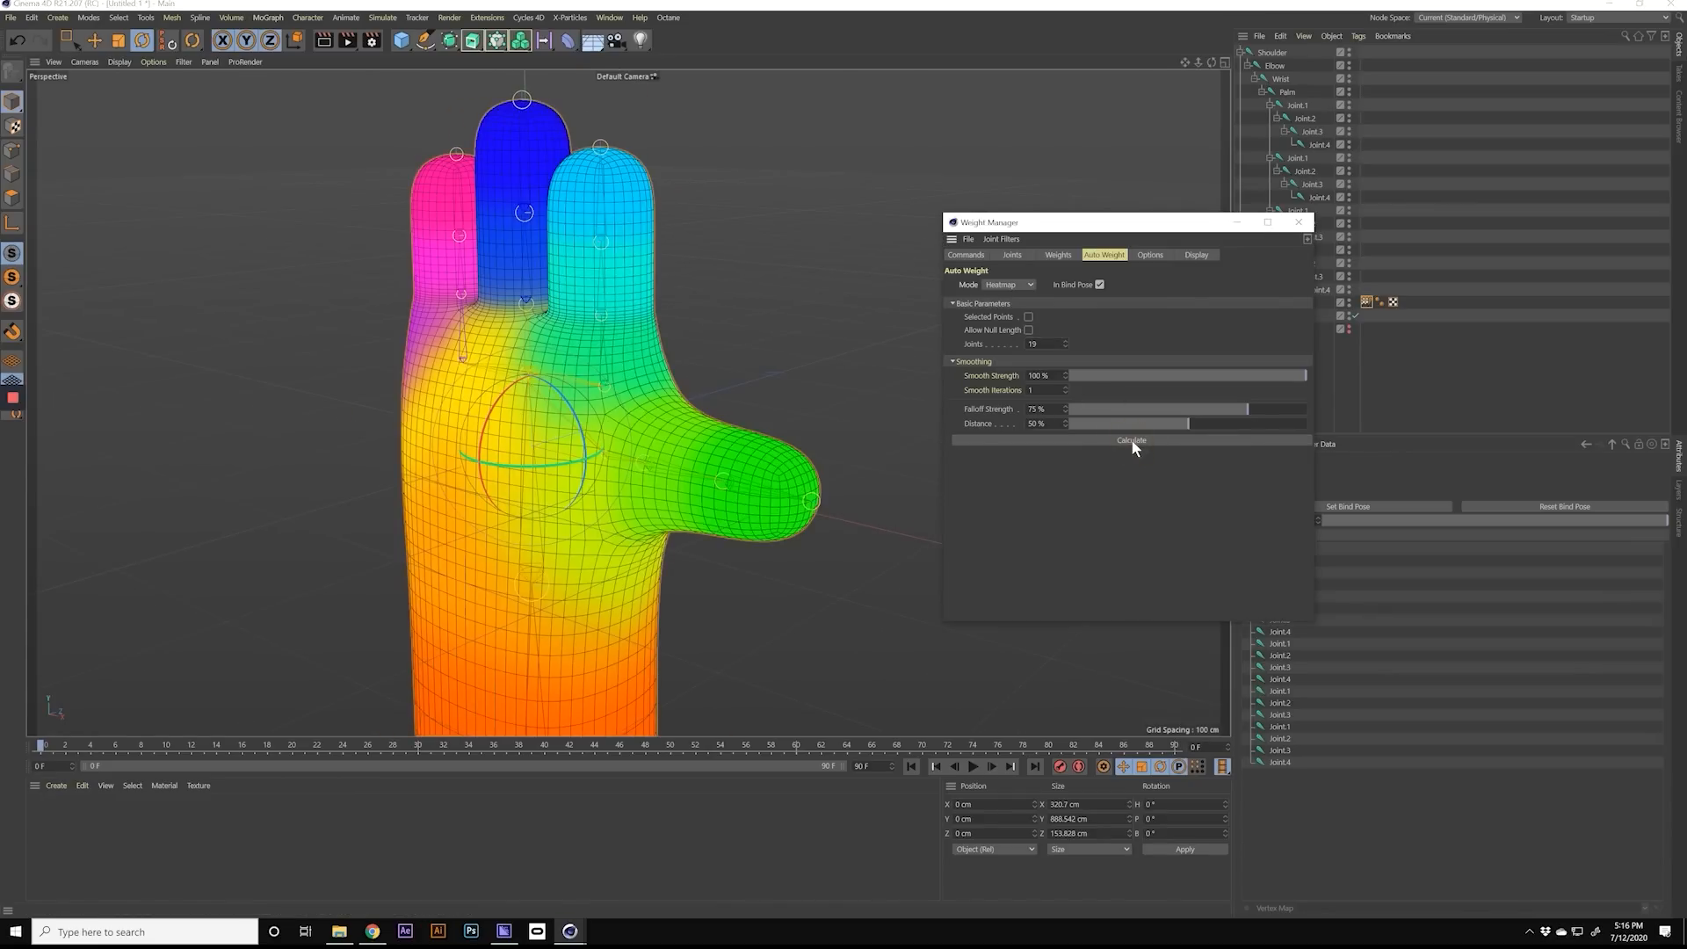
Step: Examine the recalculated weight blending around the palm, knuckles and thumb base
{"action": "scroll", "coordinate": [569, 384], "scroll_direction": "up", "scroll_amount": 3}
{"action": "left_click_drag", "start_coordinate": [575, 382], "coordinate": [719, 377], "text": "alt"}
{"action": "middle_click_drag", "start_coordinate": [590, 428], "coordinate": [567, 372], "text": "alt"}
{"action": "mouse_move", "coordinate": [567, 372]}
{"action": "left_mouse_down", "text": "alt"}
{"action": "mouse_move", "coordinate": [541, 371]}
{"action": "mouse_move", "coordinate": [567, 360]}
{"action": "left_mouse_up", "text": "alt"}
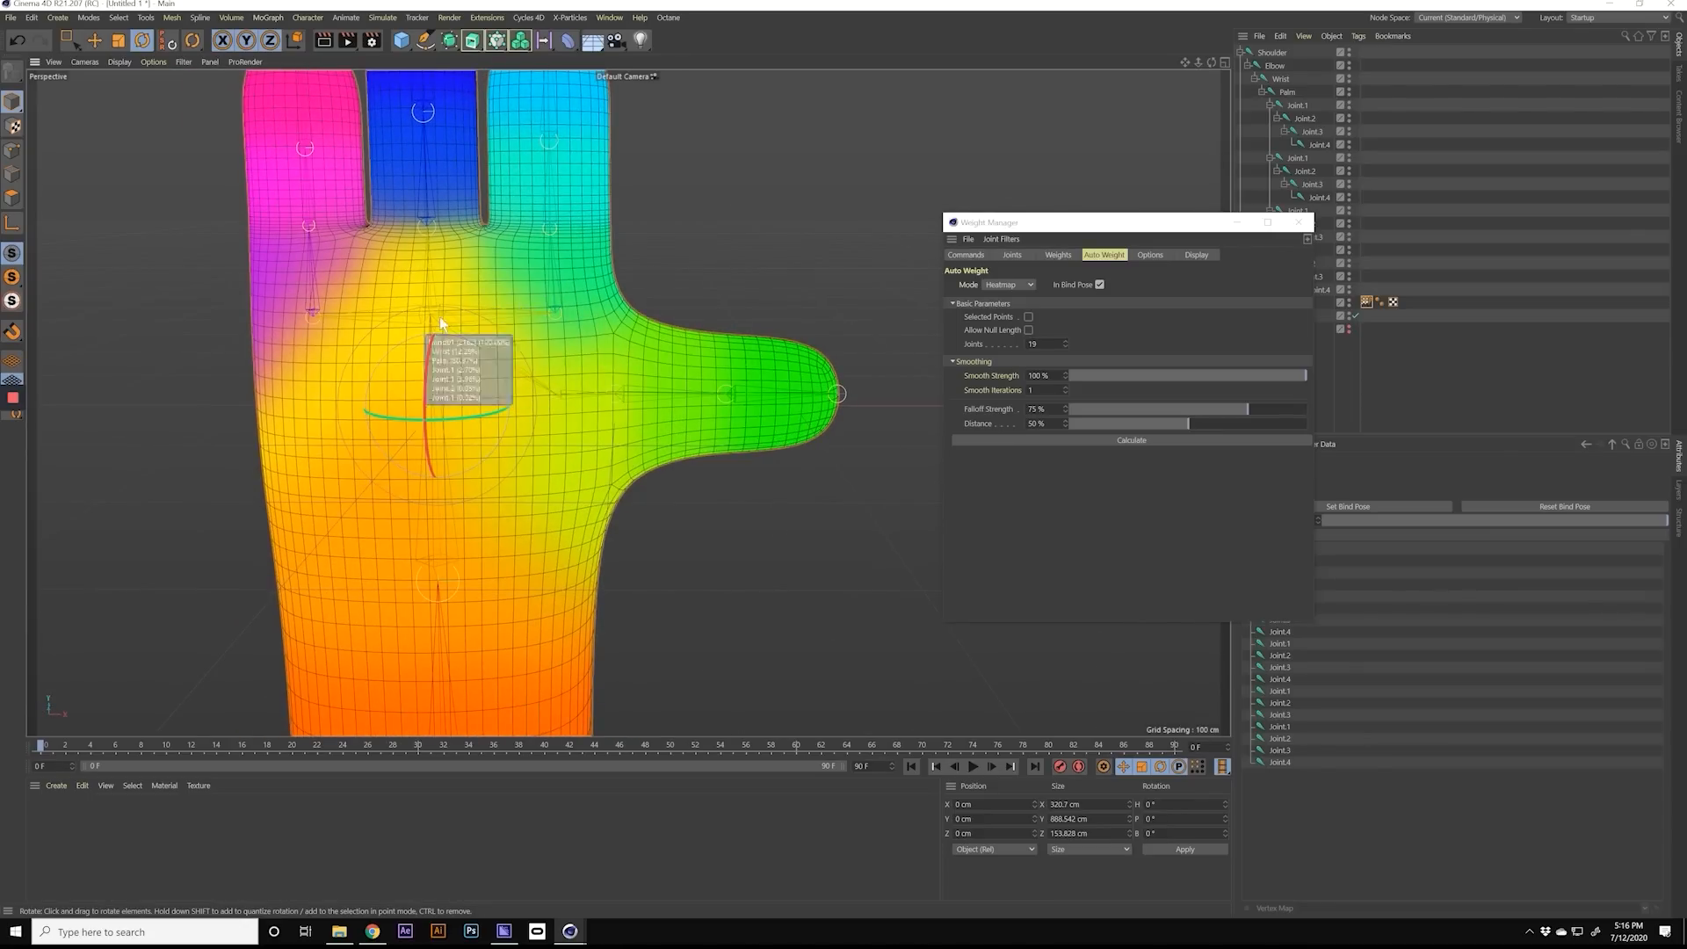
{"action": "scroll", "coordinate": [360, 316], "scroll_direction": "up", "scroll_amount": 2}
{"action": "left_click_drag", "start_coordinate": [402, 319], "coordinate": [373, 361], "text": "alt"}
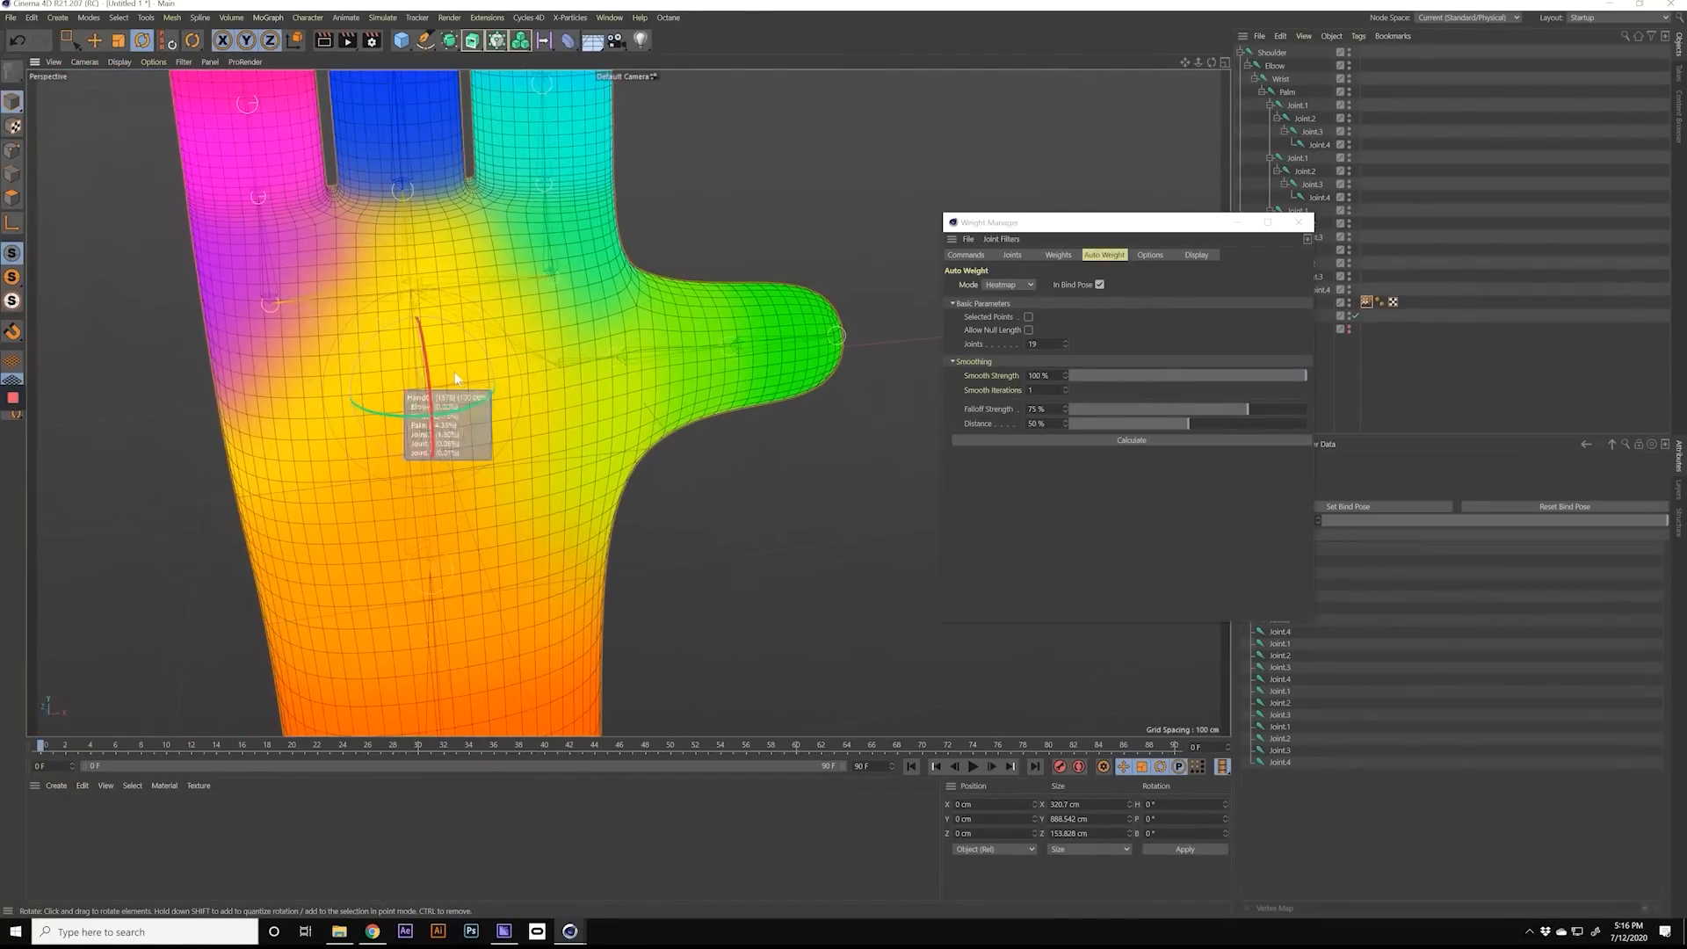
{"action": "middle_click_drag", "start_coordinate": [455, 371], "coordinate": [546, 386], "text": "alt"}
{"action": "left_click_drag", "start_coordinate": [546, 386], "coordinate": [484, 443], "text": "alt"}
{"action": "scroll", "coordinate": [426, 366], "scroll_direction": "up", "scroll_amount": 2}
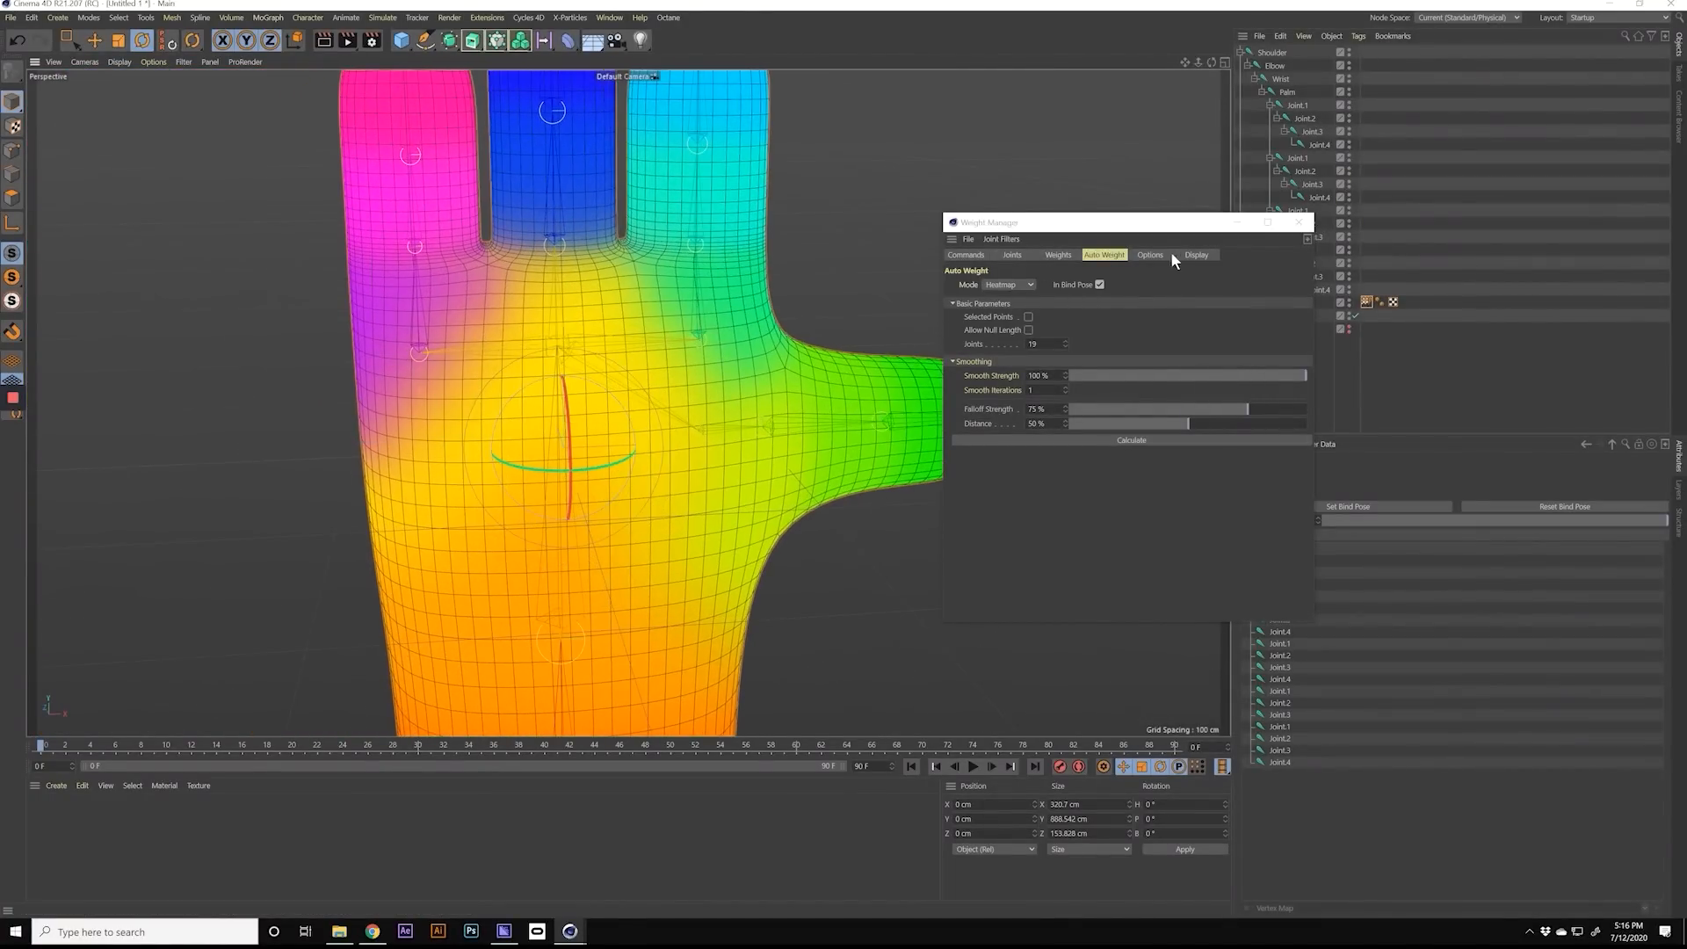
Step: Smooth the joint weights several times at 100% strength and 10 cm distance
{"action": "left_click", "coordinate": [1156, 254]}
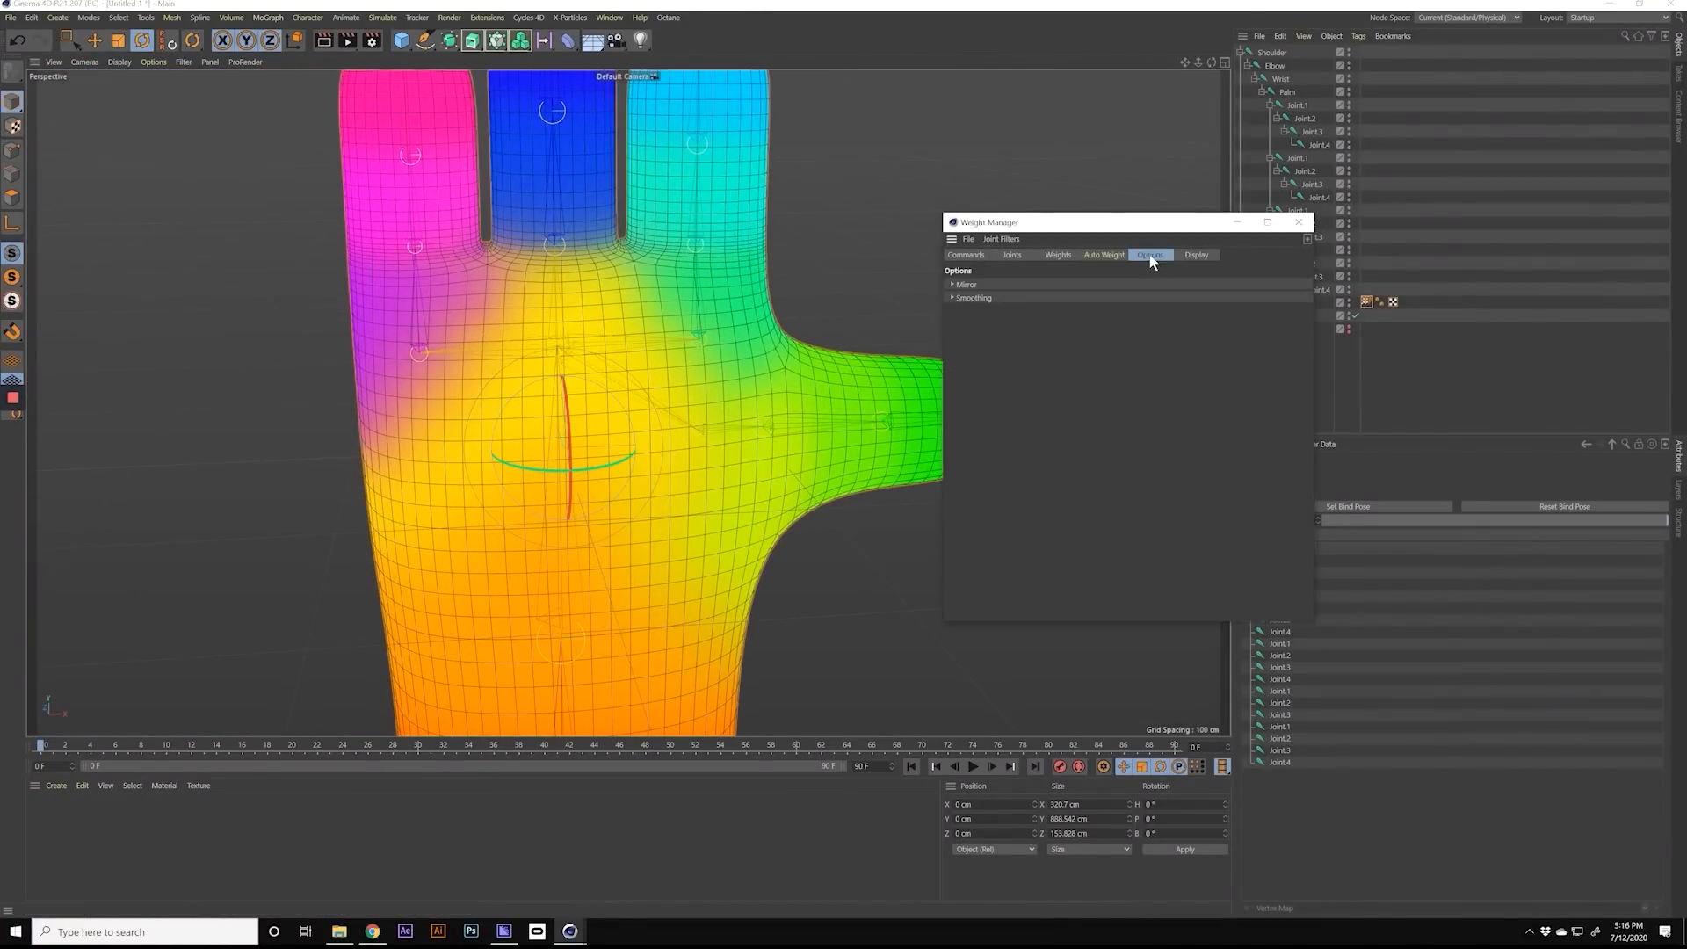
{"action": "left_click", "coordinate": [972, 299]}
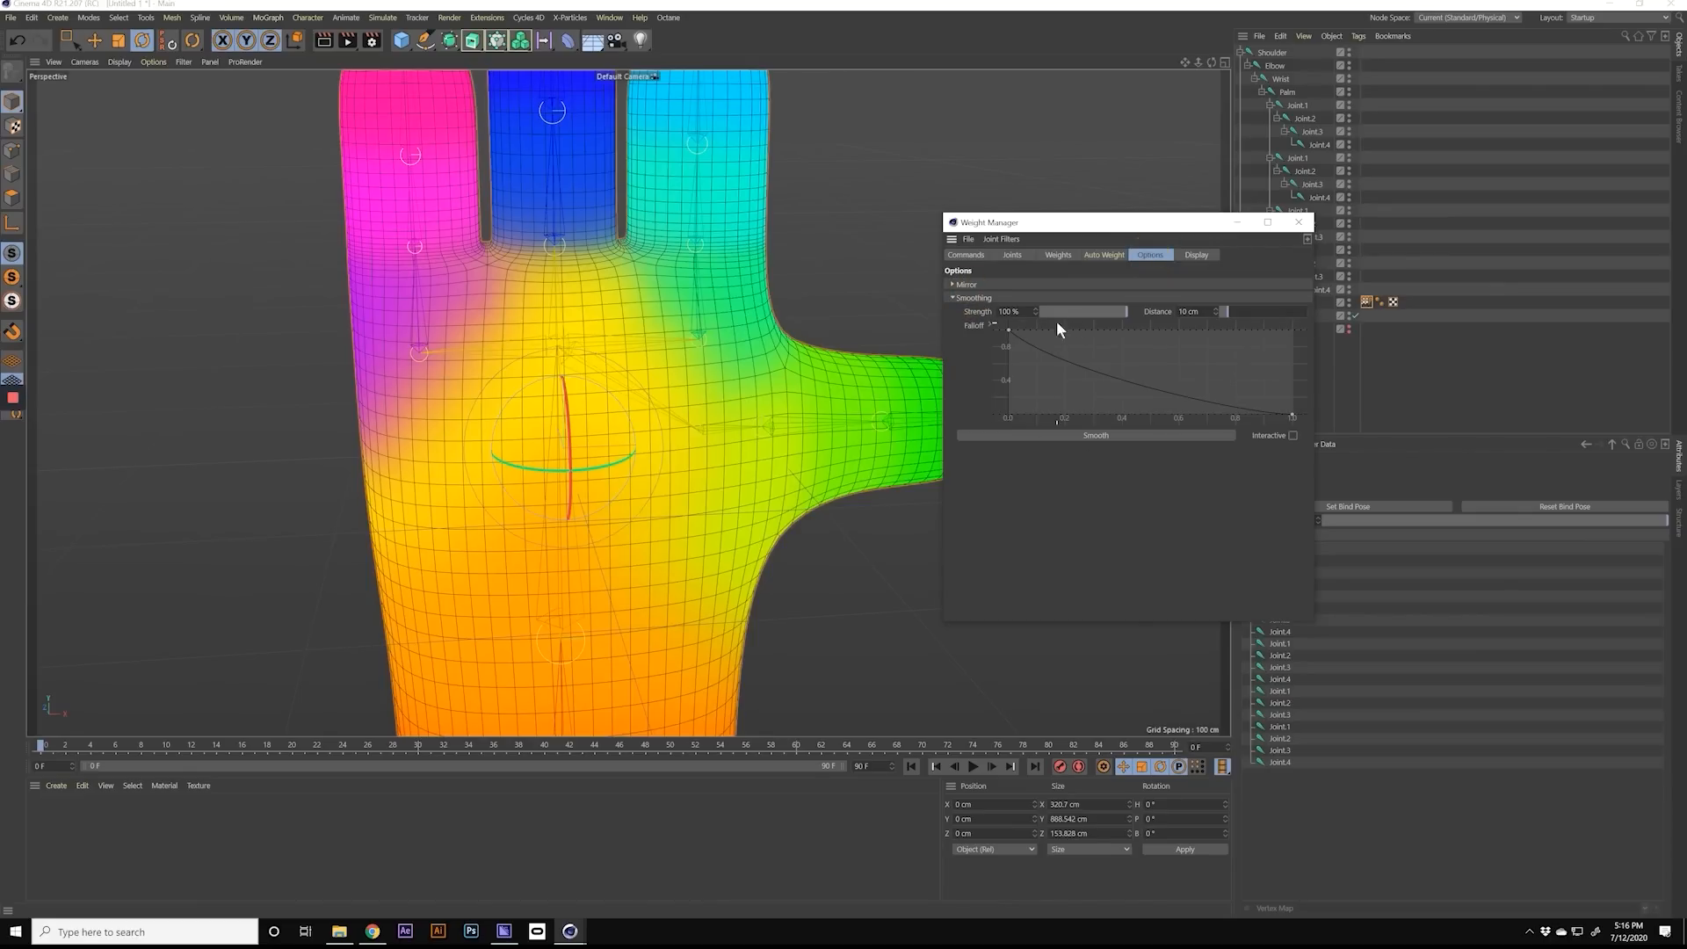
{"action": "left_click_drag", "start_coordinate": [703, 367], "coordinate": [761, 366], "text": "alt"}
{"action": "left_click", "coordinate": [1130, 435]}
{"action": "left_click", "coordinate": [1111, 434]}
{"action": "left_click", "coordinate": [1109, 434]}
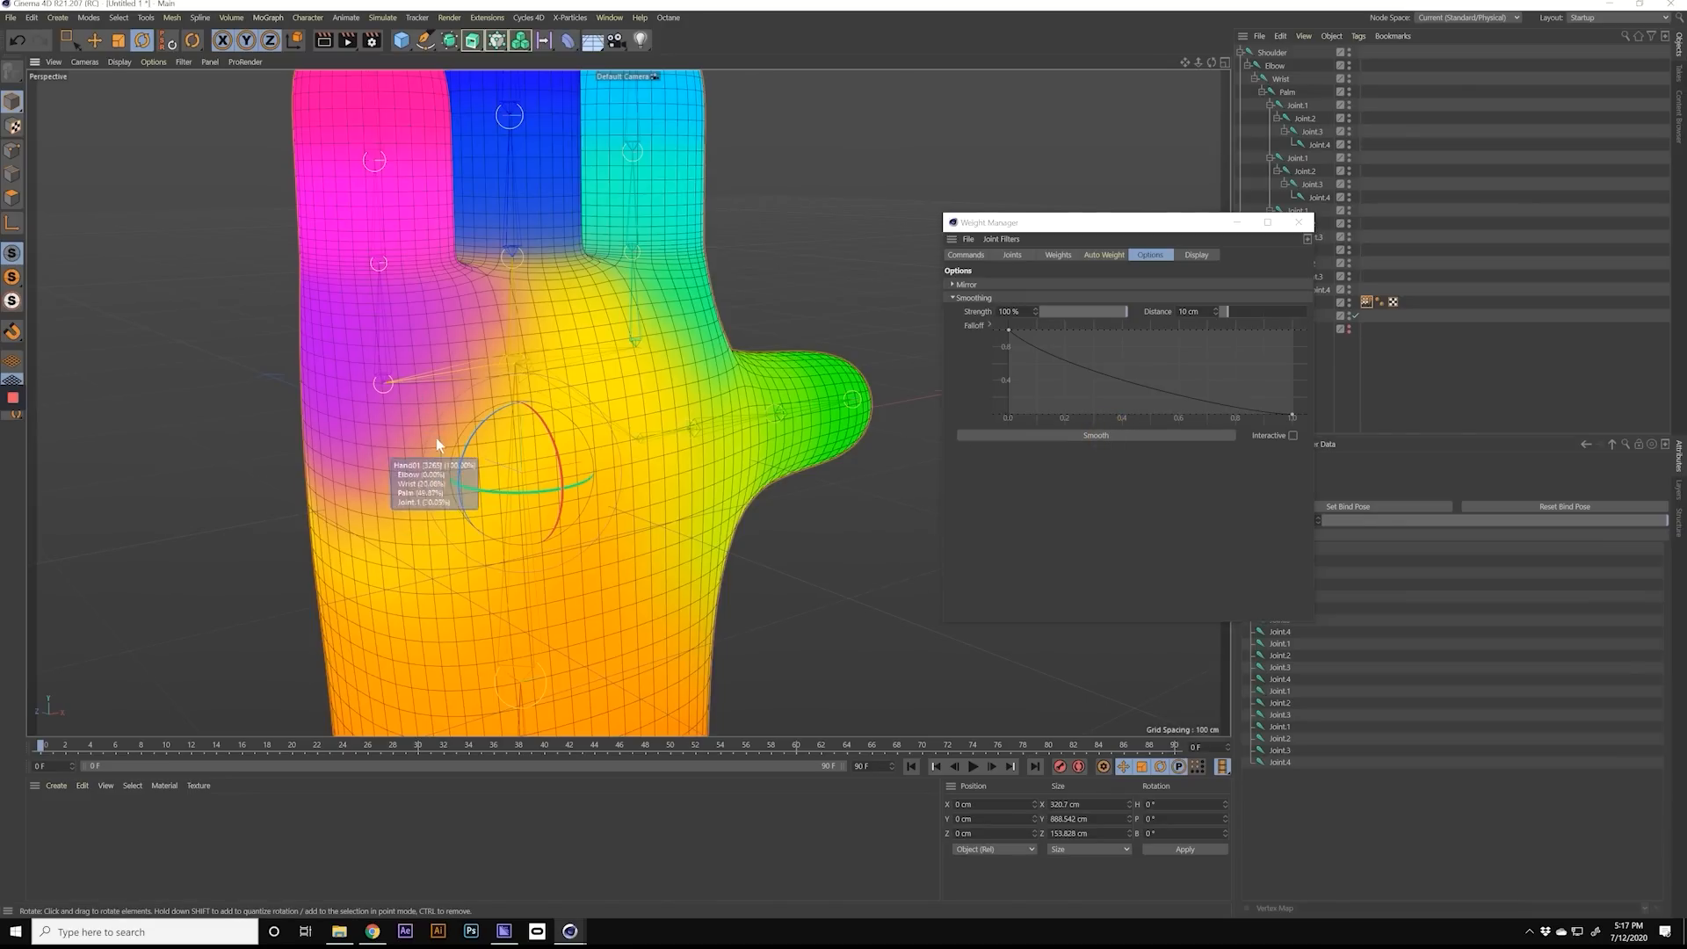
Step: Smooth the palm's joint weights once more at 100% strength and 10 cm distance
{"action": "scroll", "coordinate": [436, 438], "scroll_direction": "up", "scroll_amount": 2}
{"action": "left_click", "coordinate": [1085, 436]}
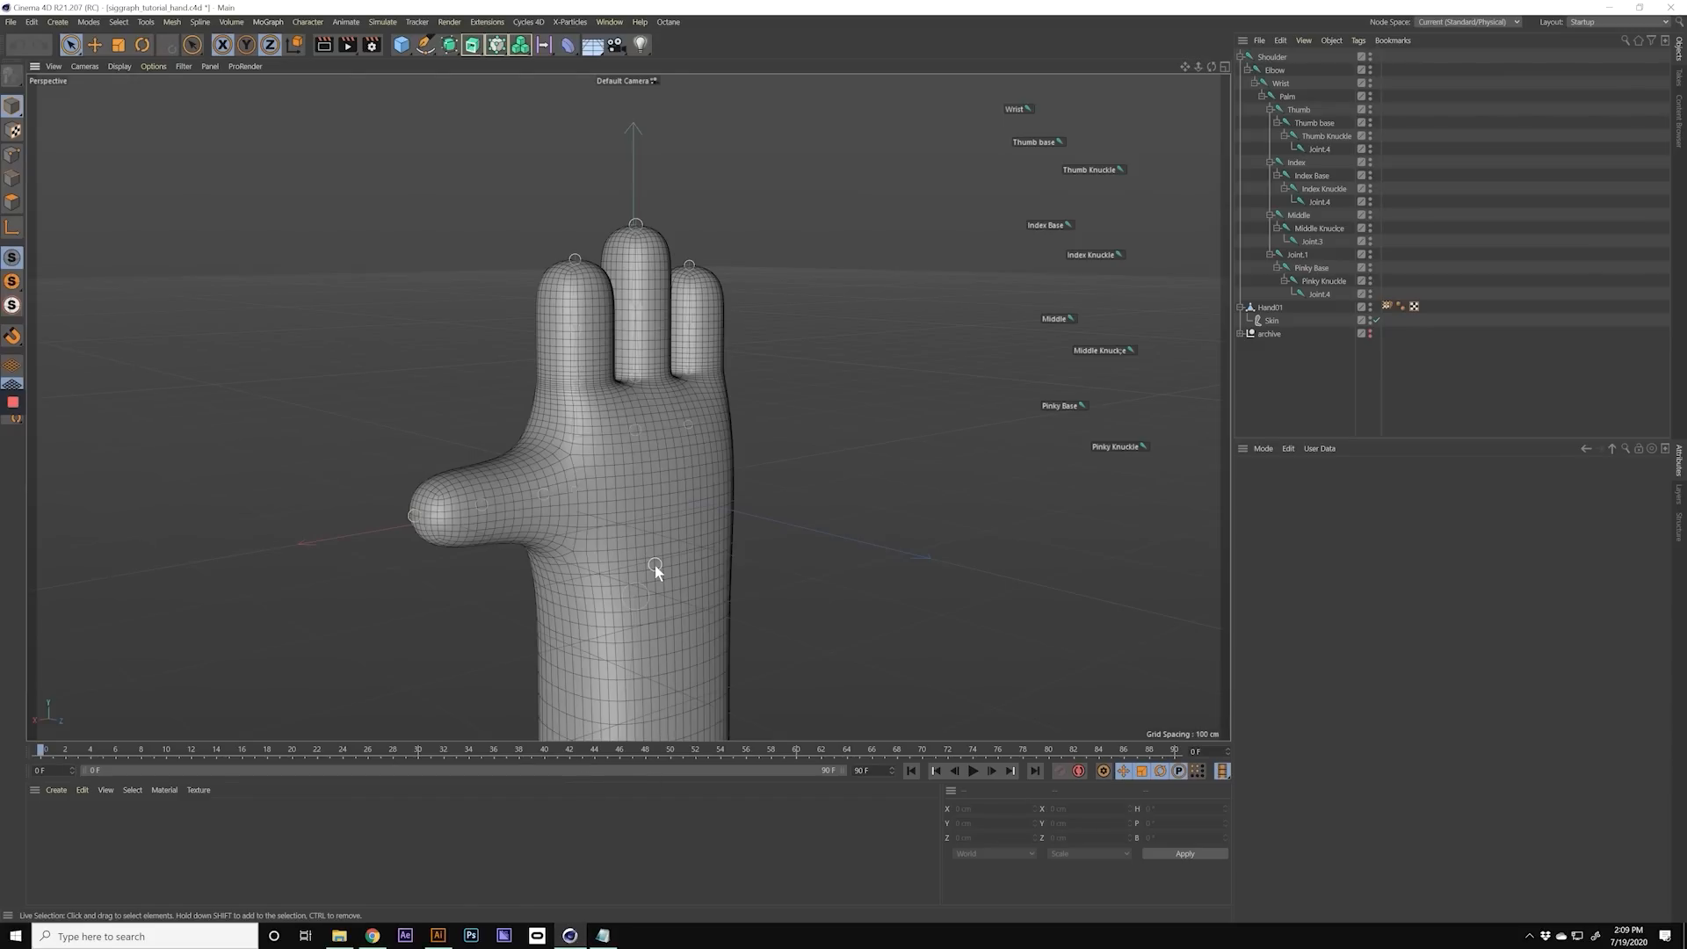
Step: Switch from the hand tutorial project to the open Character_04 project
{"action": "left_click_drag", "start_coordinate": [655, 543], "coordinate": [667, 455], "text": "alt"}
{"action": "key", "text": "v"}
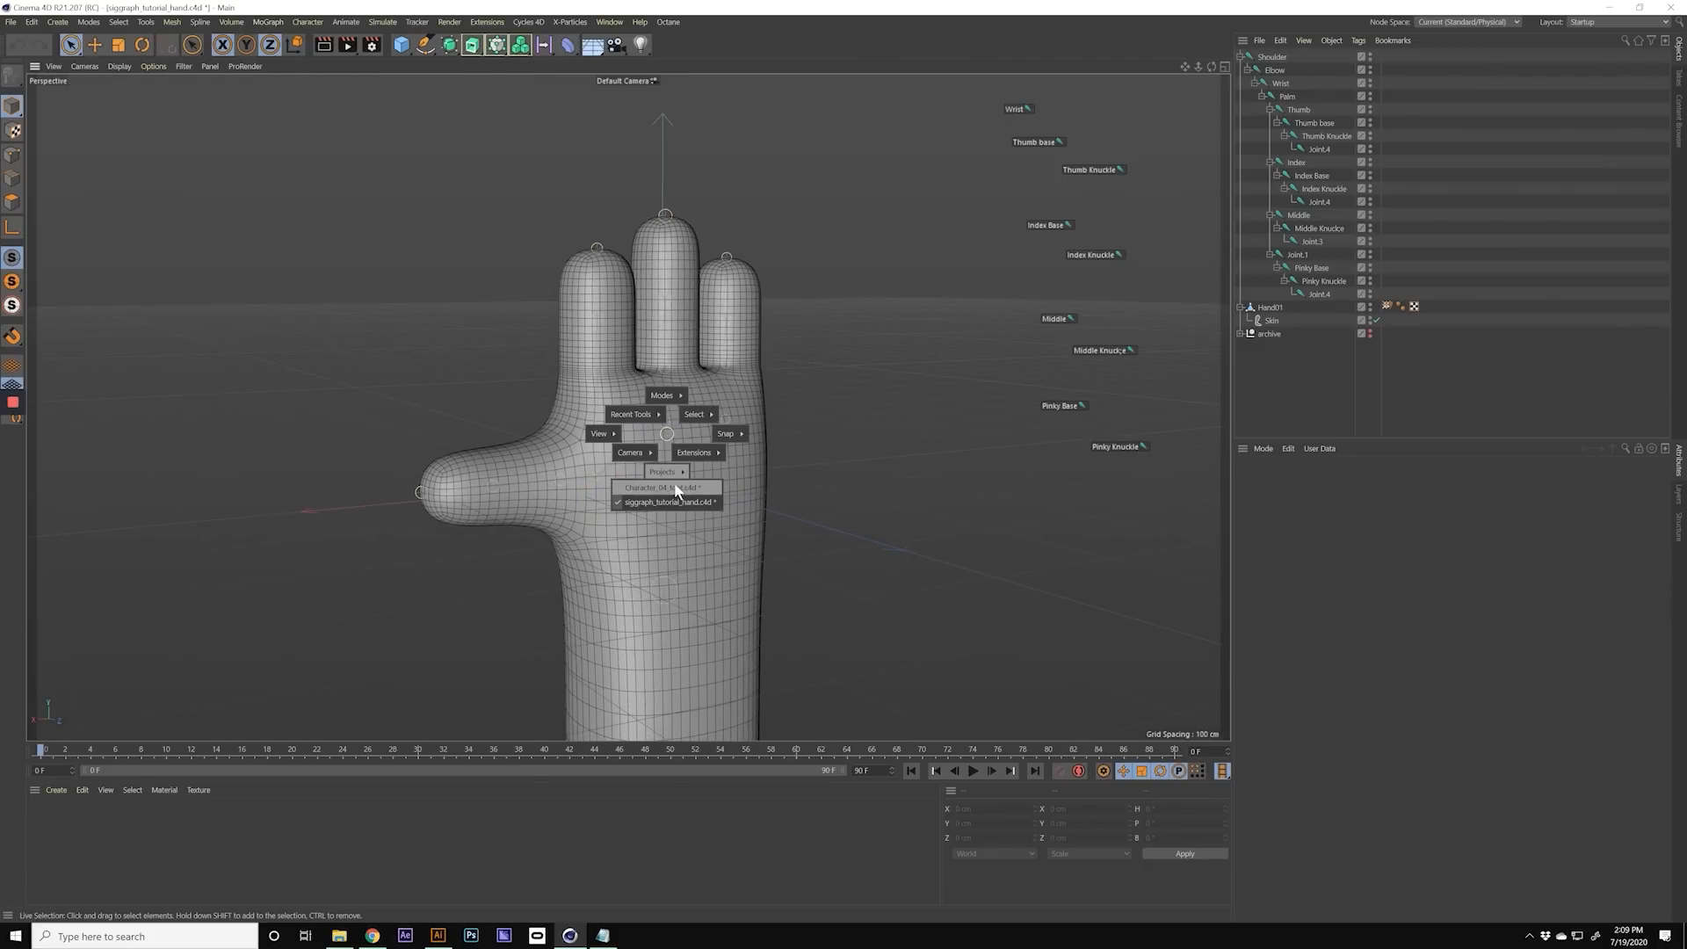
{"action": "left_click", "coordinate": [677, 488]}
Step: Examine the full character's separate leg, hand, torso and head meshes from several angles
{"action": "mouse_move", "coordinate": [668, 449]}
{"action": "left_mouse_down", "text": "alt"}
{"action": "mouse_move", "coordinate": [668, 476]}
{"action": "mouse_move", "coordinate": [644, 435]}
{"action": "left_mouse_up", "text": "alt"}
{"action": "left_click", "coordinate": [645, 435]}
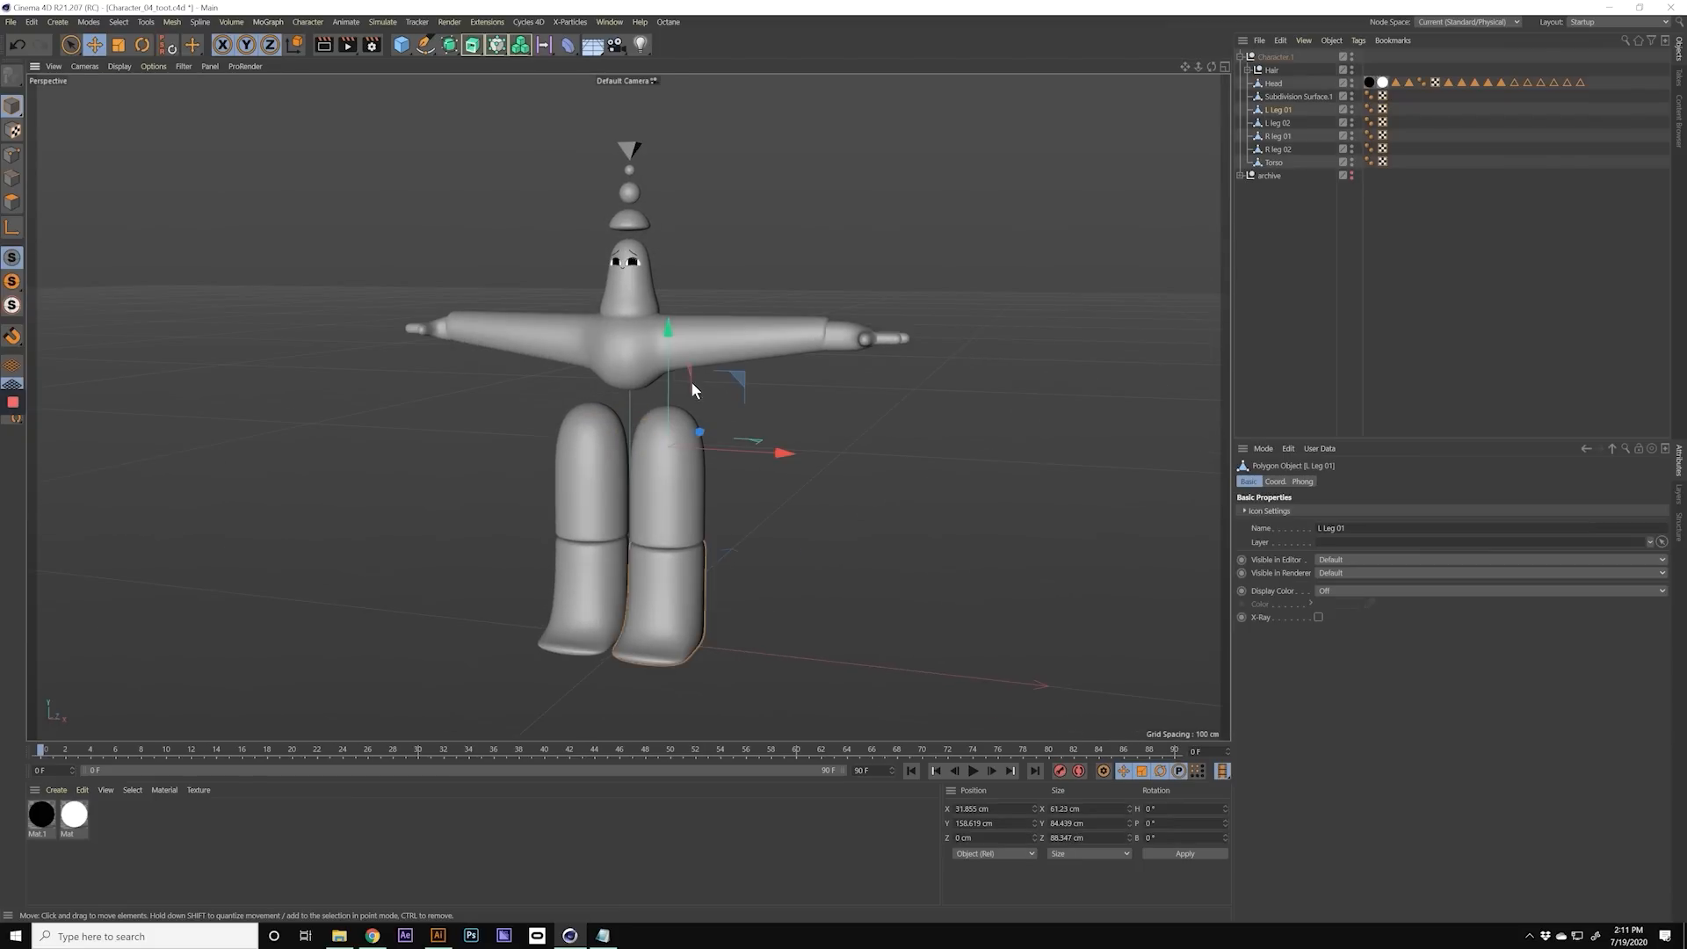
{"action": "mouse_move", "coordinate": [630, 310]}
{"action": "left_mouse_down", "text": "alt"}
{"action": "mouse_move", "coordinate": [675, 339]}
{"action": "mouse_move", "coordinate": [645, 334]}
{"action": "left_mouse_up", "text": "alt"}
{"action": "left_click", "coordinate": [634, 303]}
{"action": "left_click", "coordinate": [483, 337]}
{"action": "left_click_drag", "start_coordinate": [978, 344], "coordinate": [912, 340], "text": "alt"}
{"action": "middle_click_drag", "start_coordinate": [801, 418], "coordinate": [863, 360], "text": "alt"}
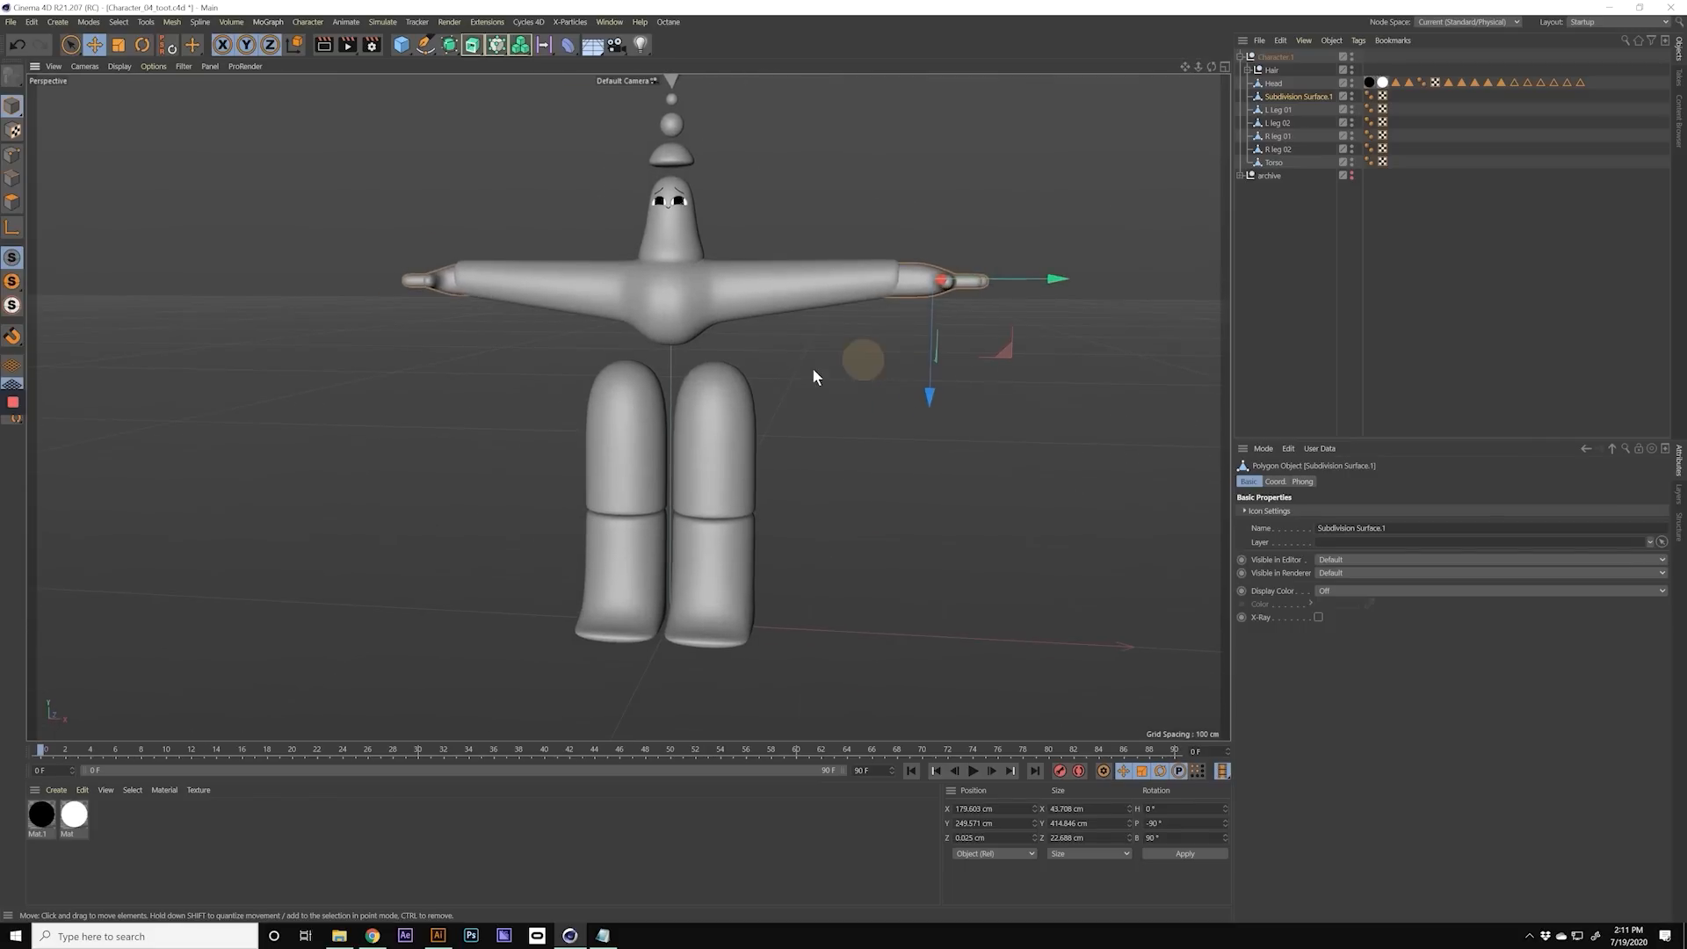
{"action": "left_click_drag", "start_coordinate": [683, 403], "coordinate": [659, 404], "text": "alt"}
{"action": "left_click", "coordinate": [724, 431]}
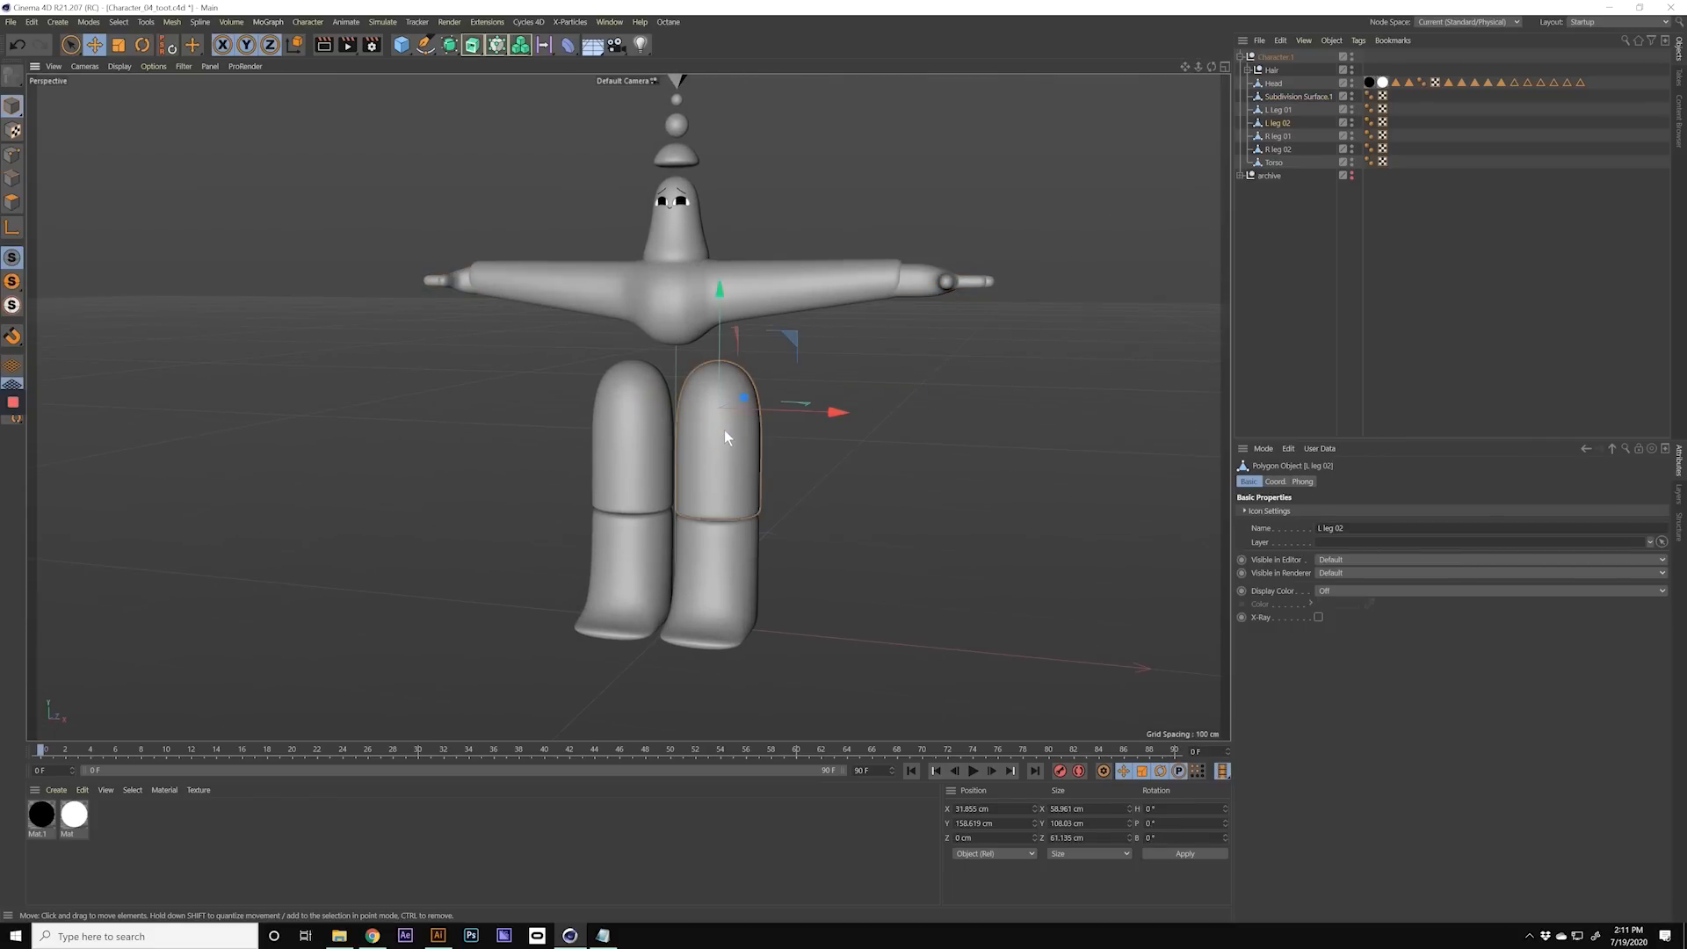
{"action": "left_click_drag", "start_coordinate": [697, 452], "coordinate": [644, 454], "text": "alt"}
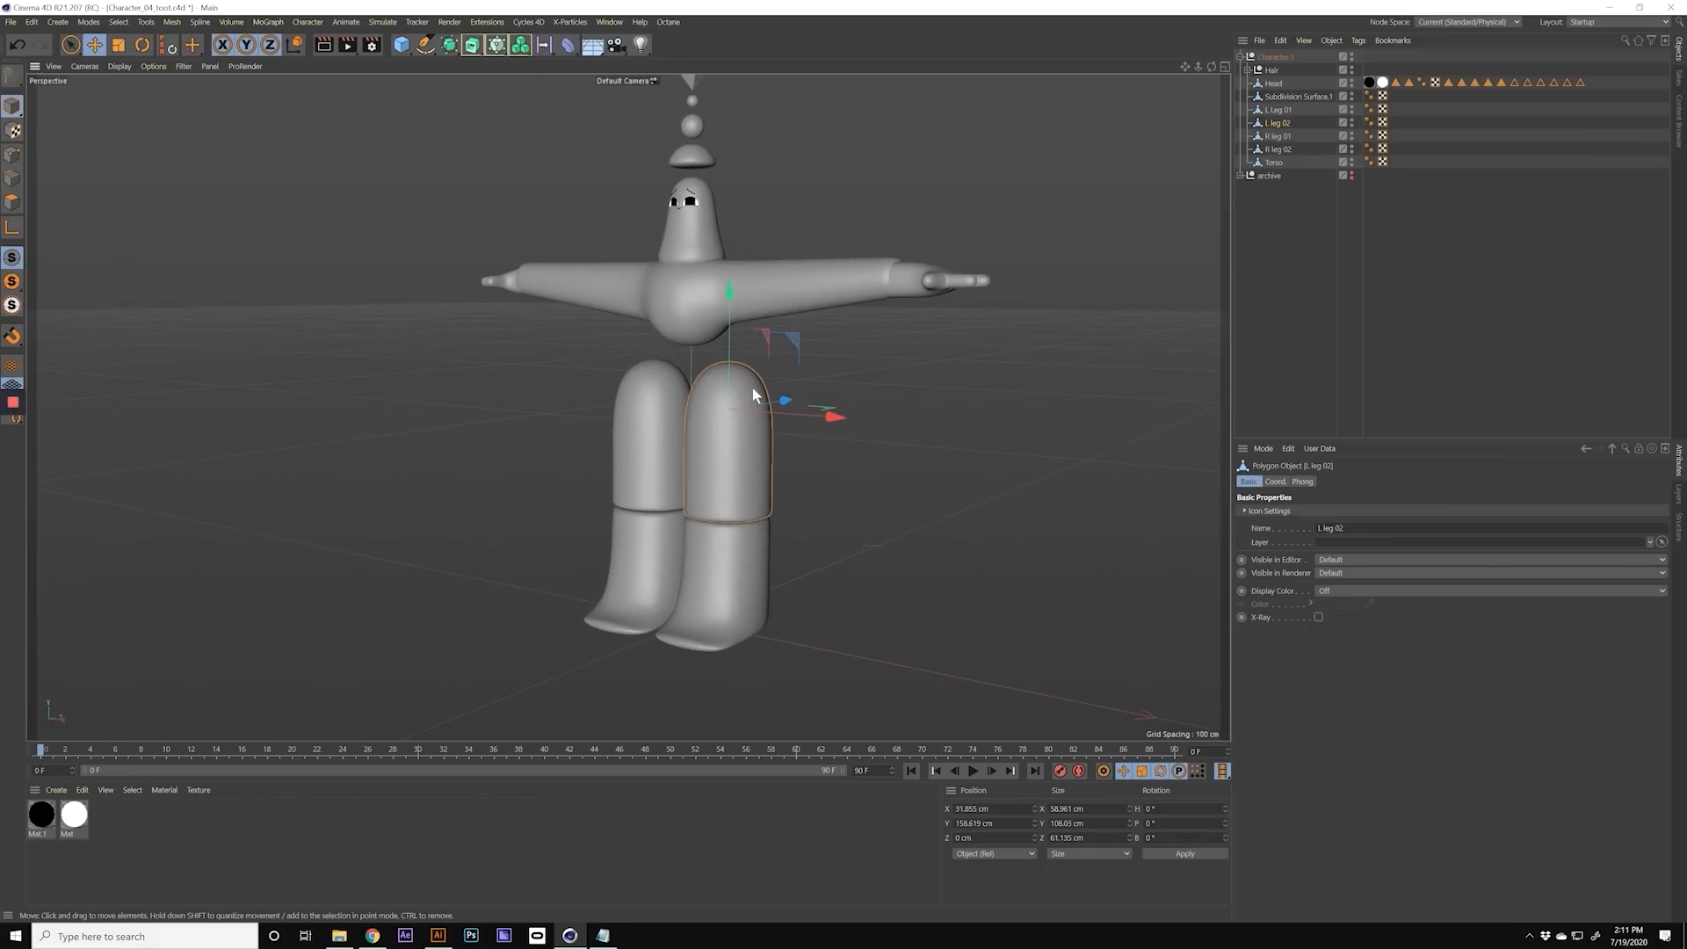
{"action": "left_click_drag", "start_coordinate": [738, 434], "coordinate": [618, 438], "text": "alt"}
{"action": "left_click_drag", "start_coordinate": [751, 470], "coordinate": [1010, 523], "text": "alt"}
{"action": "middle_click_drag", "start_coordinate": [826, 299], "coordinate": [654, 303], "text": "alt"}
Step: Create a Character object using the Advanced Biped template and collapse the mesh group's hierarchy
{"action": "left_click", "coordinate": [310, 22]}
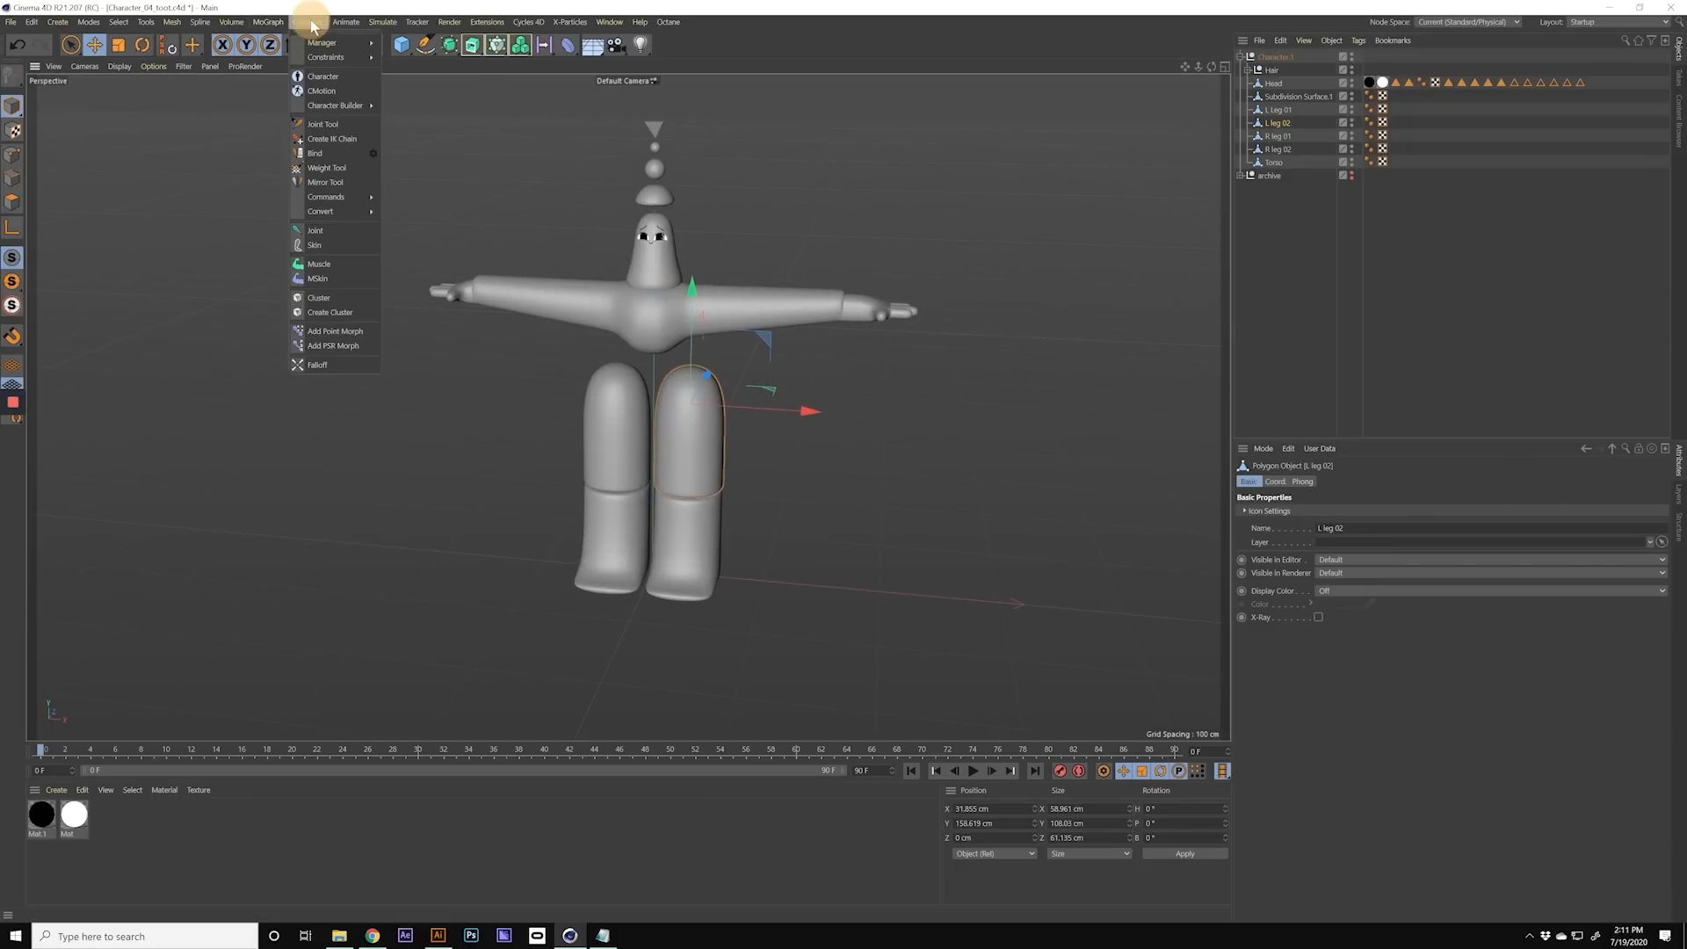
{"action": "left_click", "coordinate": [325, 76]}
{"action": "left_click", "coordinate": [1240, 70]}
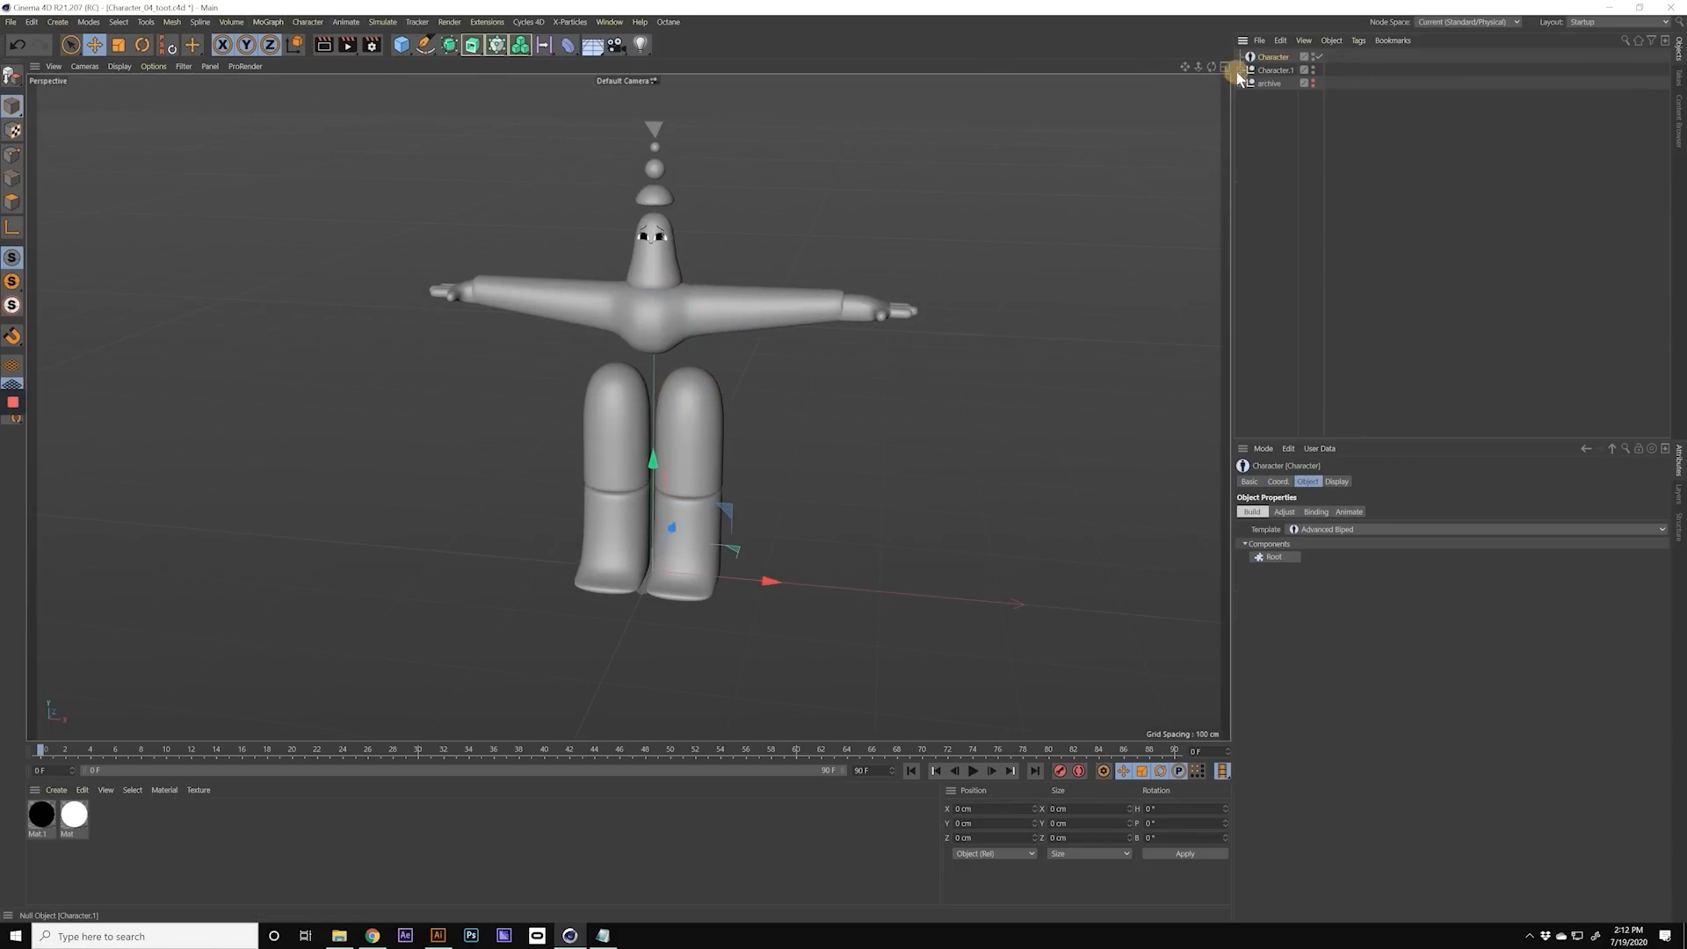
{"action": "middle_click_drag", "start_coordinate": [643, 334], "coordinate": [641, 386], "text": "alt"}
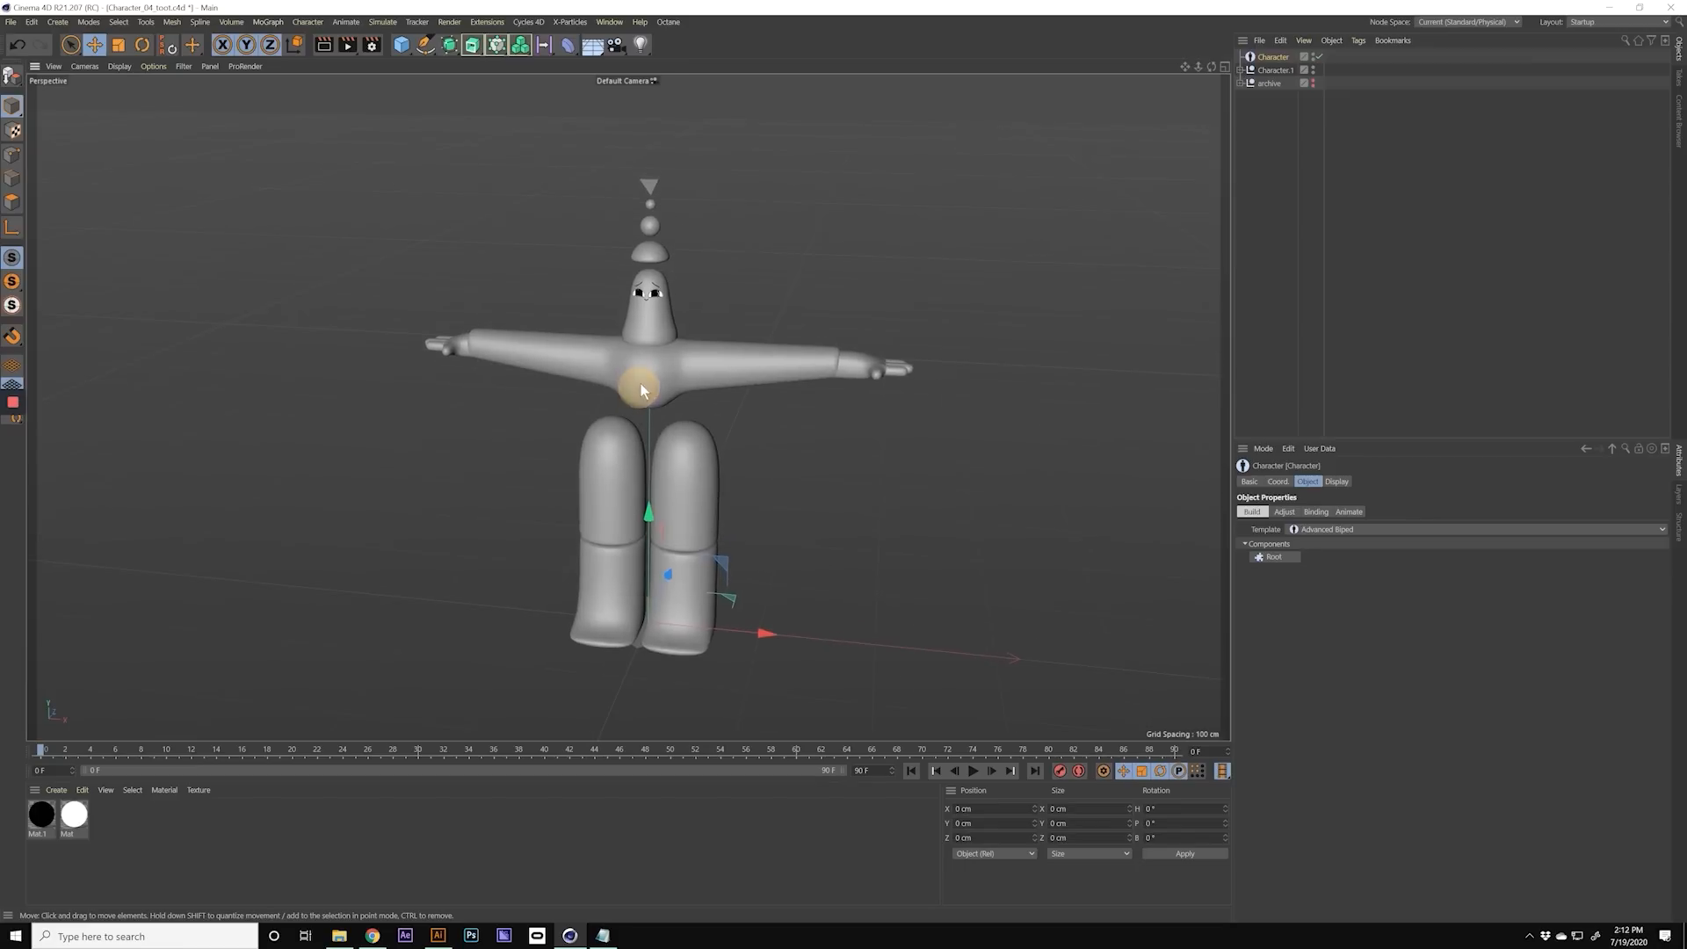
{"action": "left_click_drag", "start_coordinate": [640, 385], "coordinate": [626, 356], "text": "alt"}
{"action": "right_click_drag", "start_coordinate": [654, 384], "coordinate": [677, 384], "text": "alt"}
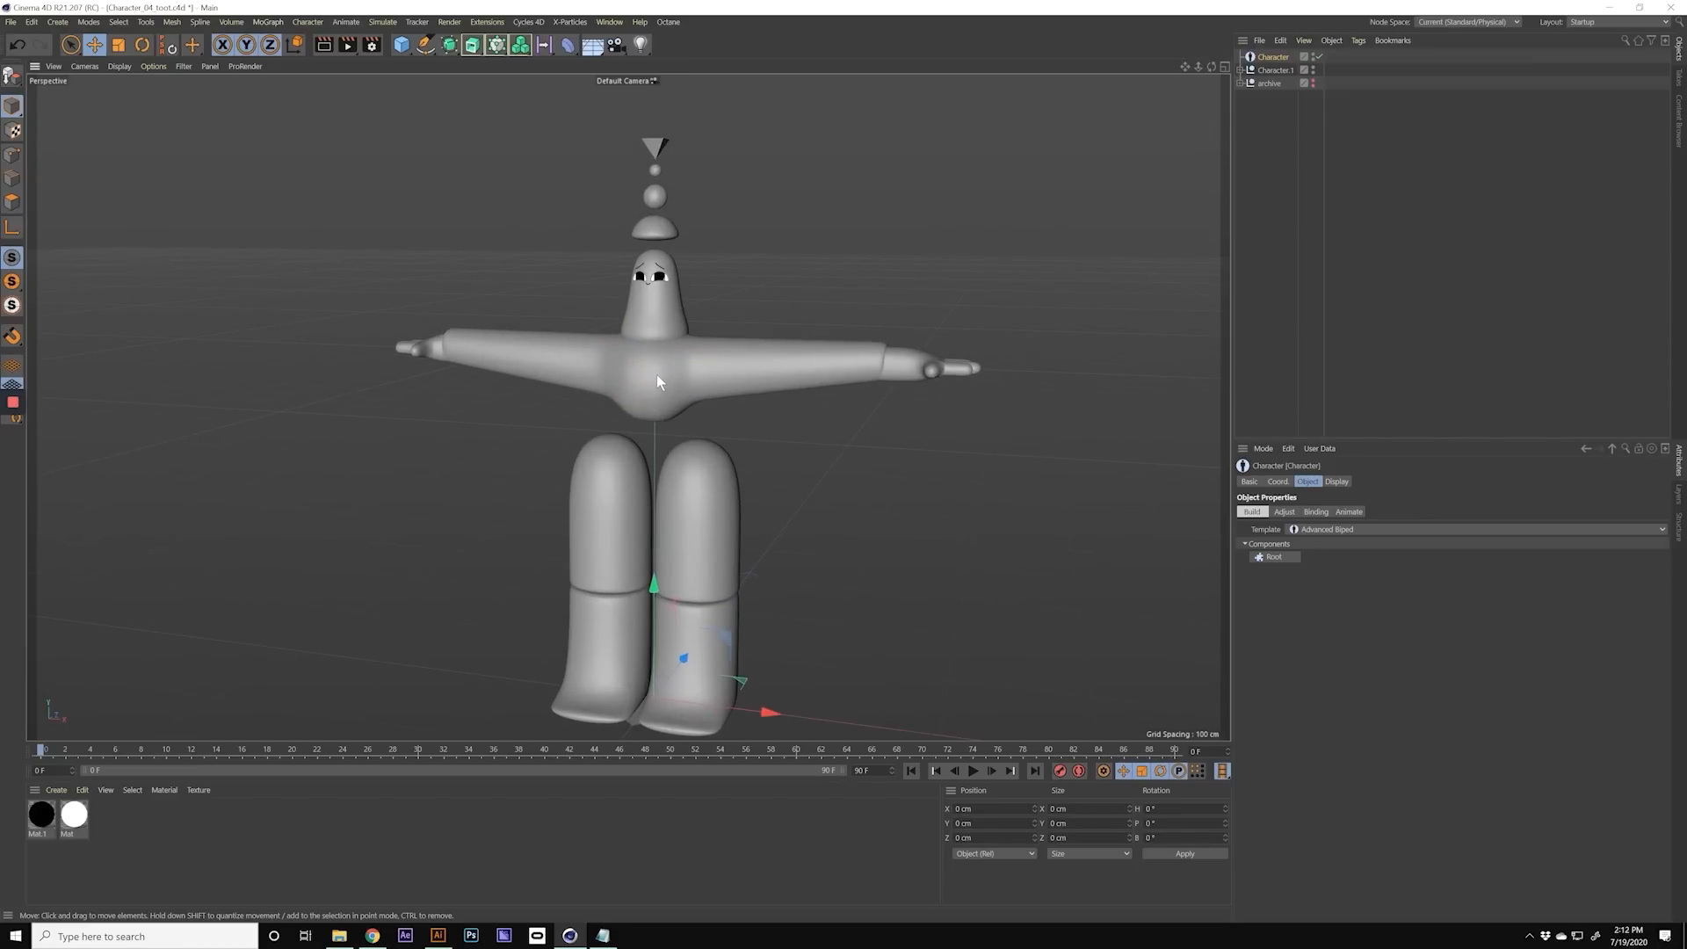
{"action": "middle_click_drag", "start_coordinate": [656, 375], "coordinate": [658, 349], "text": "alt"}
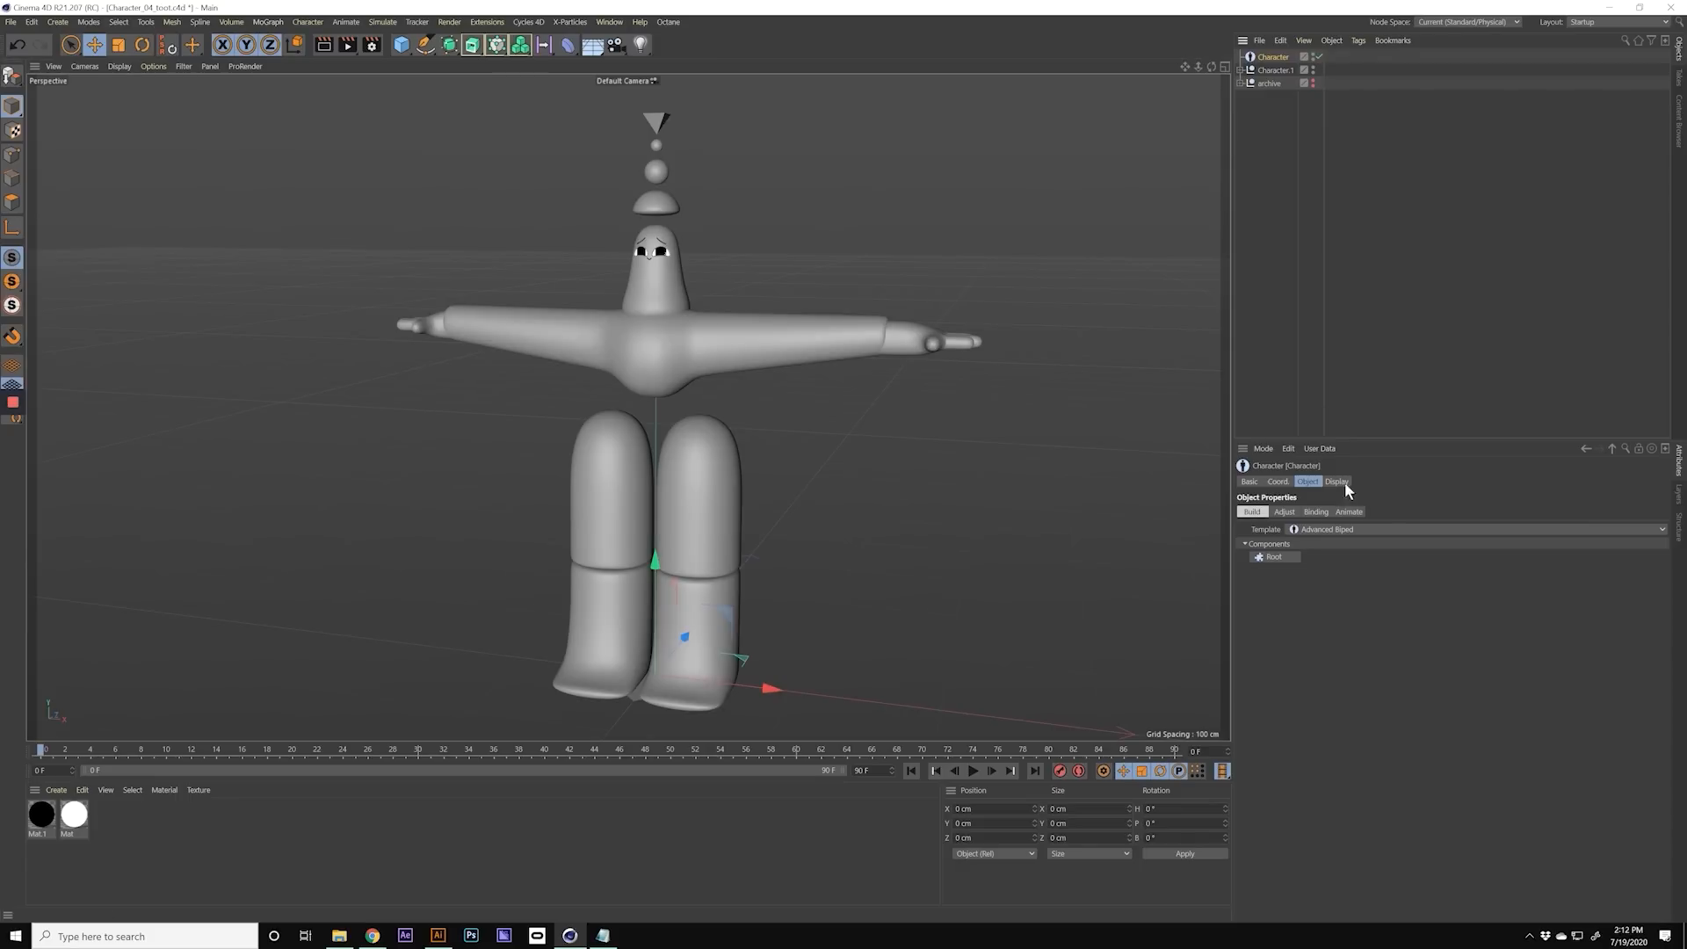
Step: Build the character's root, spine, both legs, both arms and both hands from the Advanced Biped components
{"action": "left_click", "coordinate": [1274, 556]}
{"action": "left_click", "coordinate": [1276, 556]}
{"action": "left_click", "coordinate": [1276, 556]}
{"action": "left_click", "coordinate": [1349, 556]}
{"action": "left_click", "coordinate": [1283, 558]}
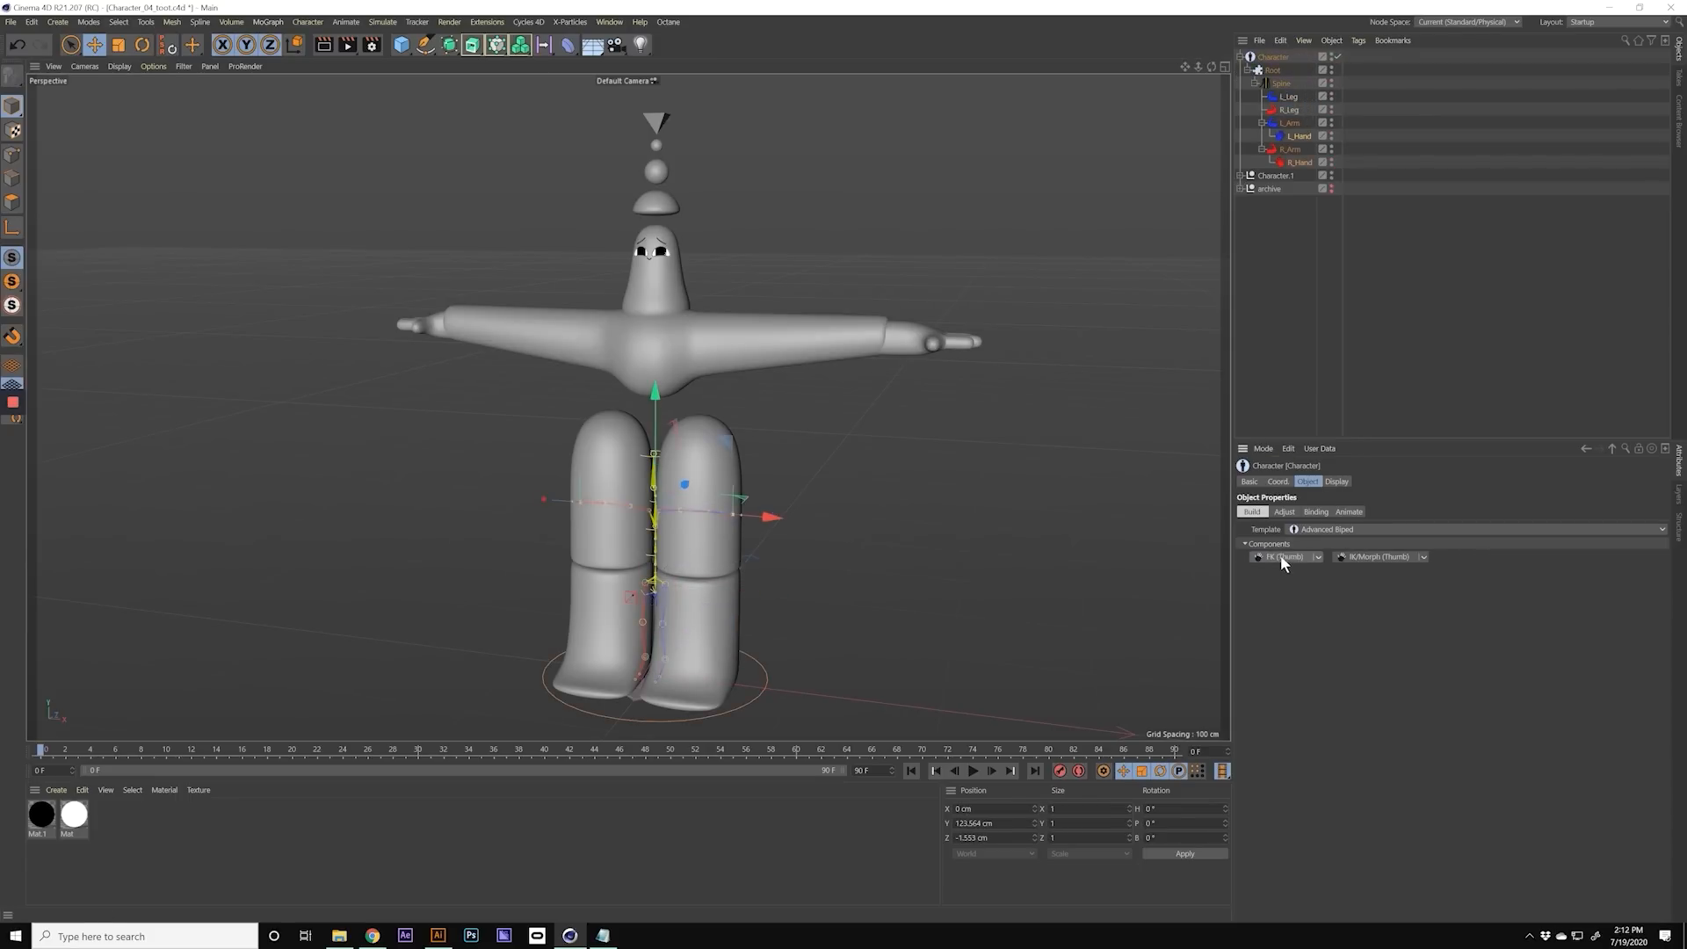
Step: Give each hand an FK thumb and three FK finger components
{"action": "left_click", "coordinate": [1304, 571]}
{"action": "left_click", "coordinate": [1301, 176]}
{"action": "left_click", "coordinate": [1305, 574]}
{"action": "left_click", "coordinate": [1301, 175]}
{"action": "left_click", "coordinate": [1313, 567]}
{"action": "left_click", "coordinate": [1300, 137]}
{"action": "left_click", "coordinate": [1304, 570]}
{"action": "left_click", "coordinate": [1299, 138]}
{"action": "left_click", "coordinate": [1304, 560]}
{"action": "left_click", "coordinate": [1299, 138]}
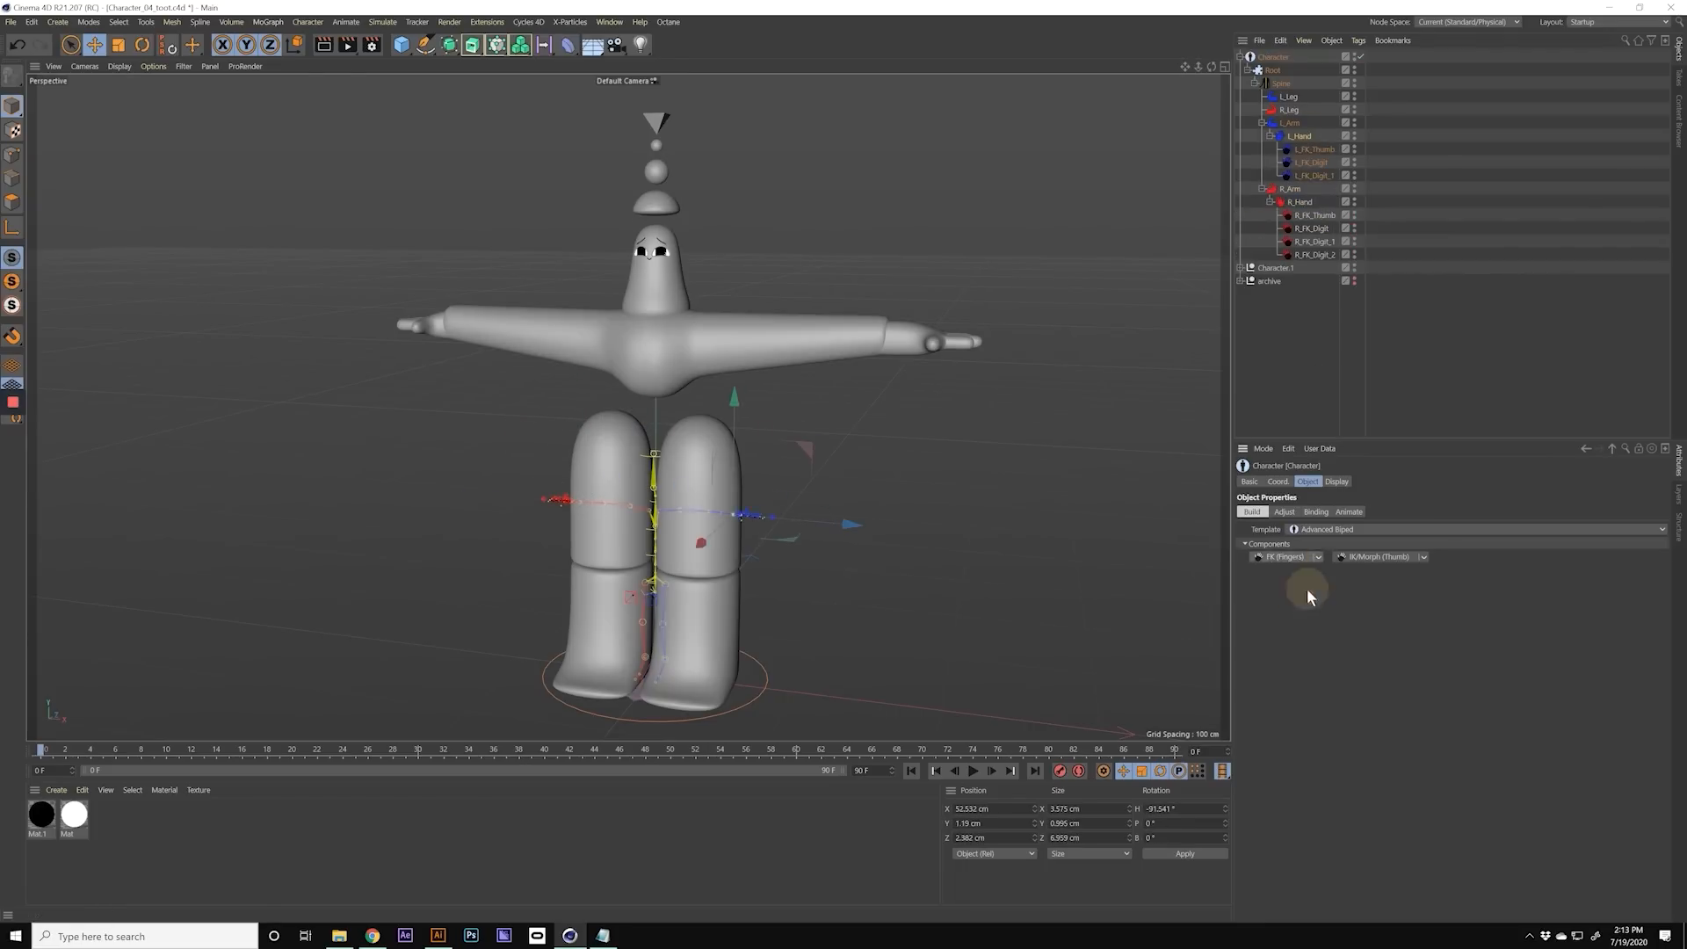
{"action": "left_click", "coordinate": [1305, 561]}
Step: Collapse the arm hierarchies, show only the front view and switch the Character object to Adjust mode
{"action": "left_click", "coordinate": [1262, 124]}
{"action": "left_click", "coordinate": [1262, 136]}
{"action": "left_click", "coordinate": [1281, 84]}
{"action": "left_click", "coordinate": [1273, 70]}
{"action": "left_click", "coordinate": [1225, 66]}
{"action": "left_click", "coordinate": [1223, 405]}
{"action": "right_click_drag", "start_coordinate": [810, 499], "coordinate": [887, 492], "text": "alt"}
{"action": "left_click", "coordinate": [1281, 84]}
{"action": "left_click", "coordinate": [1283, 512]}
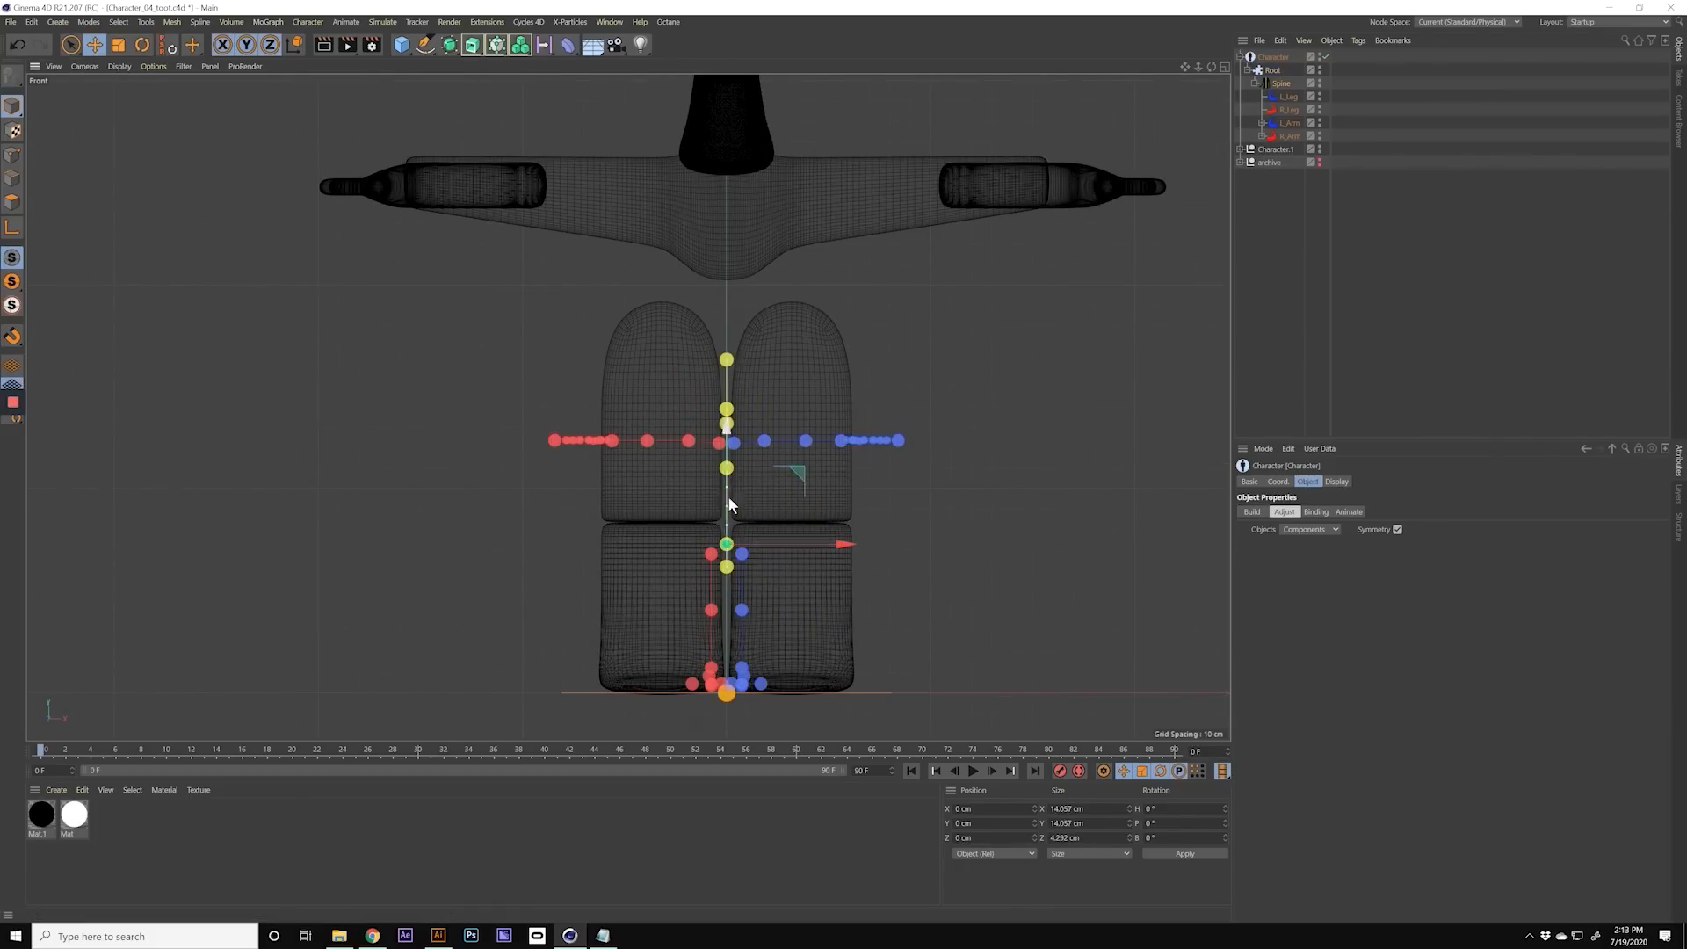
Step: Raise the chest and pelvis handles of the spine along the centre line toward the character's torso
{"action": "left_click", "coordinate": [726, 468]}
{"action": "left_click_drag", "start_coordinate": [727, 353], "coordinate": [745, 111]}
{"action": "left_click", "coordinate": [732, 548]}
{"action": "left_click_drag", "start_coordinate": [728, 431], "coordinate": [768, 179]}
Step: Position the hip handles at the rounded tops of the character's legs with symmetry on
{"action": "left_click", "coordinate": [744, 556]}
{"action": "left_click_drag", "start_coordinate": [742, 672], "coordinate": [742, 460]}
{"action": "left_click_drag", "start_coordinate": [662, 346], "coordinate": [807, 350]}
{"action": "key", "text": "ctrl+shift+z"}
{"action": "right_click_drag", "start_coordinate": [785, 377], "coordinate": [825, 318], "text": "alt"}
{"action": "right_click_drag", "start_coordinate": [853, 462], "coordinate": [826, 444], "text": "alt"}
{"action": "left_click_drag", "start_coordinate": [833, 436], "coordinate": [833, 353]}
Step: Reposition the shoulder and arm handles so the arm chains run along the character's outstretched arms
{"action": "left_click", "coordinate": [557, 376]}
{"action": "right_click_drag", "start_coordinate": [555, 456], "coordinate": [505, 492], "text": "alt"}
{"action": "left_click_drag", "start_coordinate": [587, 412], "coordinate": [587, 531]}
{"action": "middle_click_drag", "start_coordinate": [615, 325], "coordinate": [636, 538], "text": "alt"}
{"action": "right_click_drag", "start_coordinate": [659, 396], "coordinate": [681, 378], "text": "alt"}
{"action": "left_click", "coordinate": [721, 341]}
{"action": "left_click_drag", "start_coordinate": [788, 268], "coordinate": [1115, 252]}
{"action": "left_click", "coordinate": [791, 339]}
{"action": "left_click", "coordinate": [921, 332]}
Step: Raise the neck and head handles of the spine along the centre of the character's head
{"action": "right_click_drag", "start_coordinate": [651, 321], "coordinate": [729, 299], "text": "alt"}
{"action": "left_click_drag", "start_coordinate": [738, 231], "coordinate": [738, 171]}
{"action": "middle_click_drag", "start_coordinate": [738, 171], "coordinate": [746, 404], "text": "alt"}
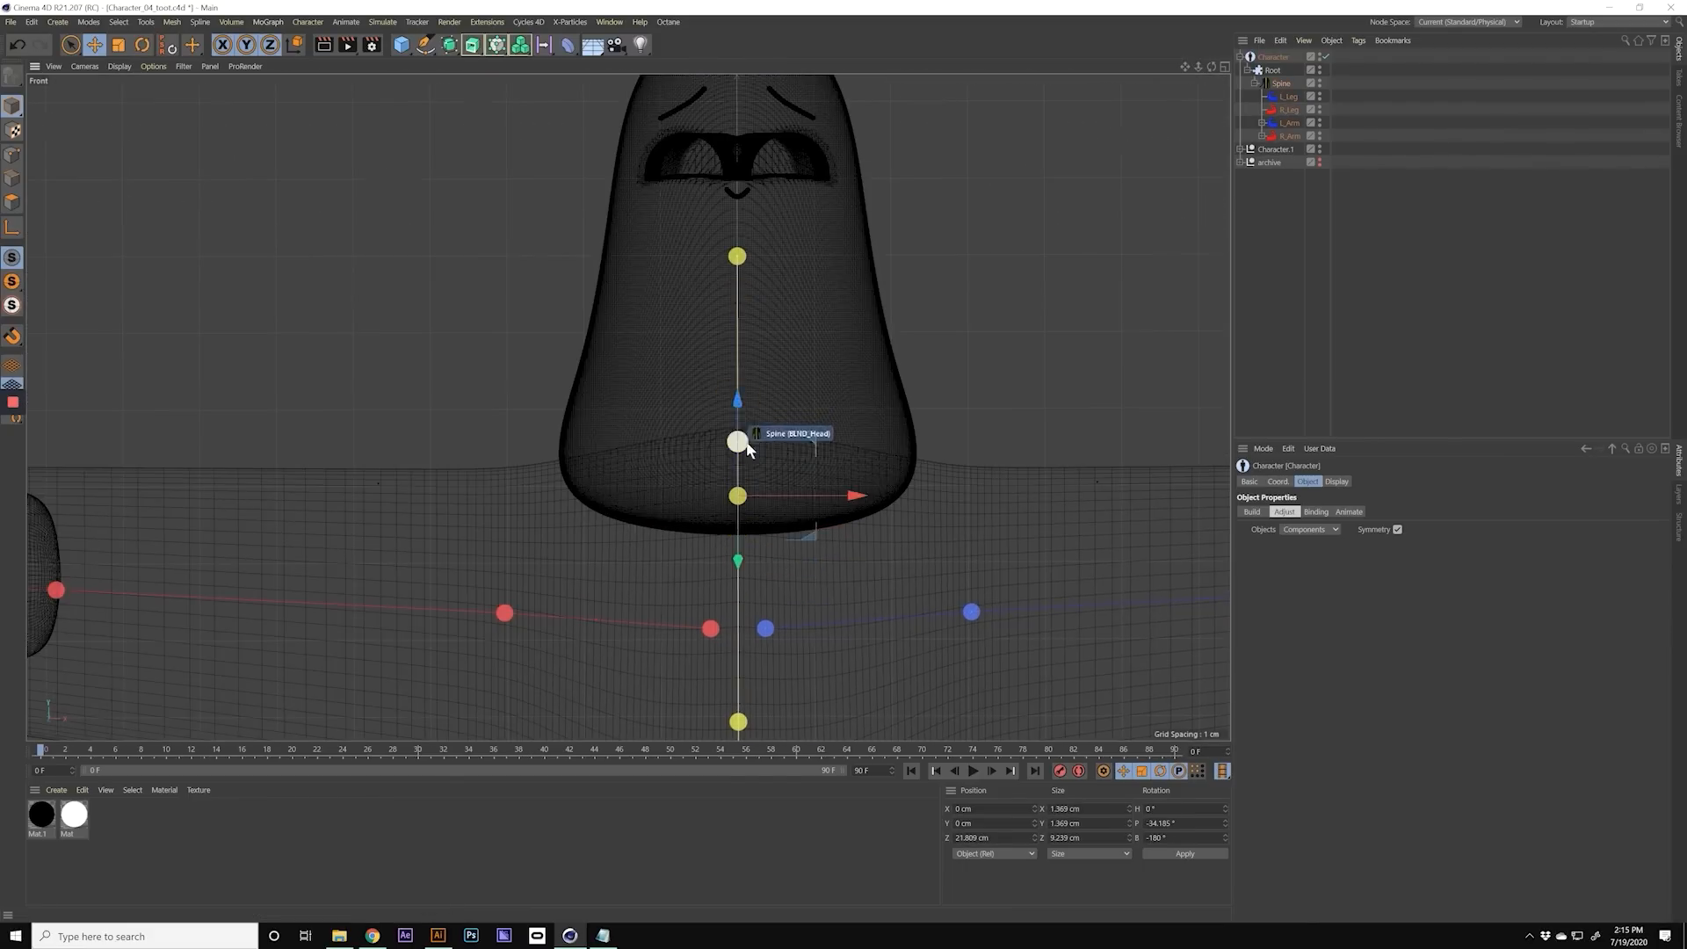
{"action": "left_click", "coordinate": [742, 445]}
{"action": "left_click_drag", "start_coordinate": [742, 362], "coordinate": [742, 255]}
{"action": "right_click_drag", "start_coordinate": [791, 299], "coordinate": [711, 377], "text": "alt"}
{"action": "left_click", "coordinate": [760, 361]}
{"action": "left_click_drag", "start_coordinate": [761, 307], "coordinate": [764, 214]}
Step: Raise the lower spine handle to just beneath the rounded bottom of the torso
{"action": "right_click_drag", "start_coordinate": [832, 283], "coordinate": [582, 431], "text": "alt"}
{"action": "middle_click_drag", "start_coordinate": [581, 430], "coordinate": [536, 175], "text": "alt"}
{"action": "right_click_drag", "start_coordinate": [536, 176], "coordinate": [615, 149], "text": "alt"}
{"action": "left_click", "coordinate": [771, 357]}
{"action": "left_click_drag", "start_coordinate": [771, 241], "coordinate": [772, 225]}
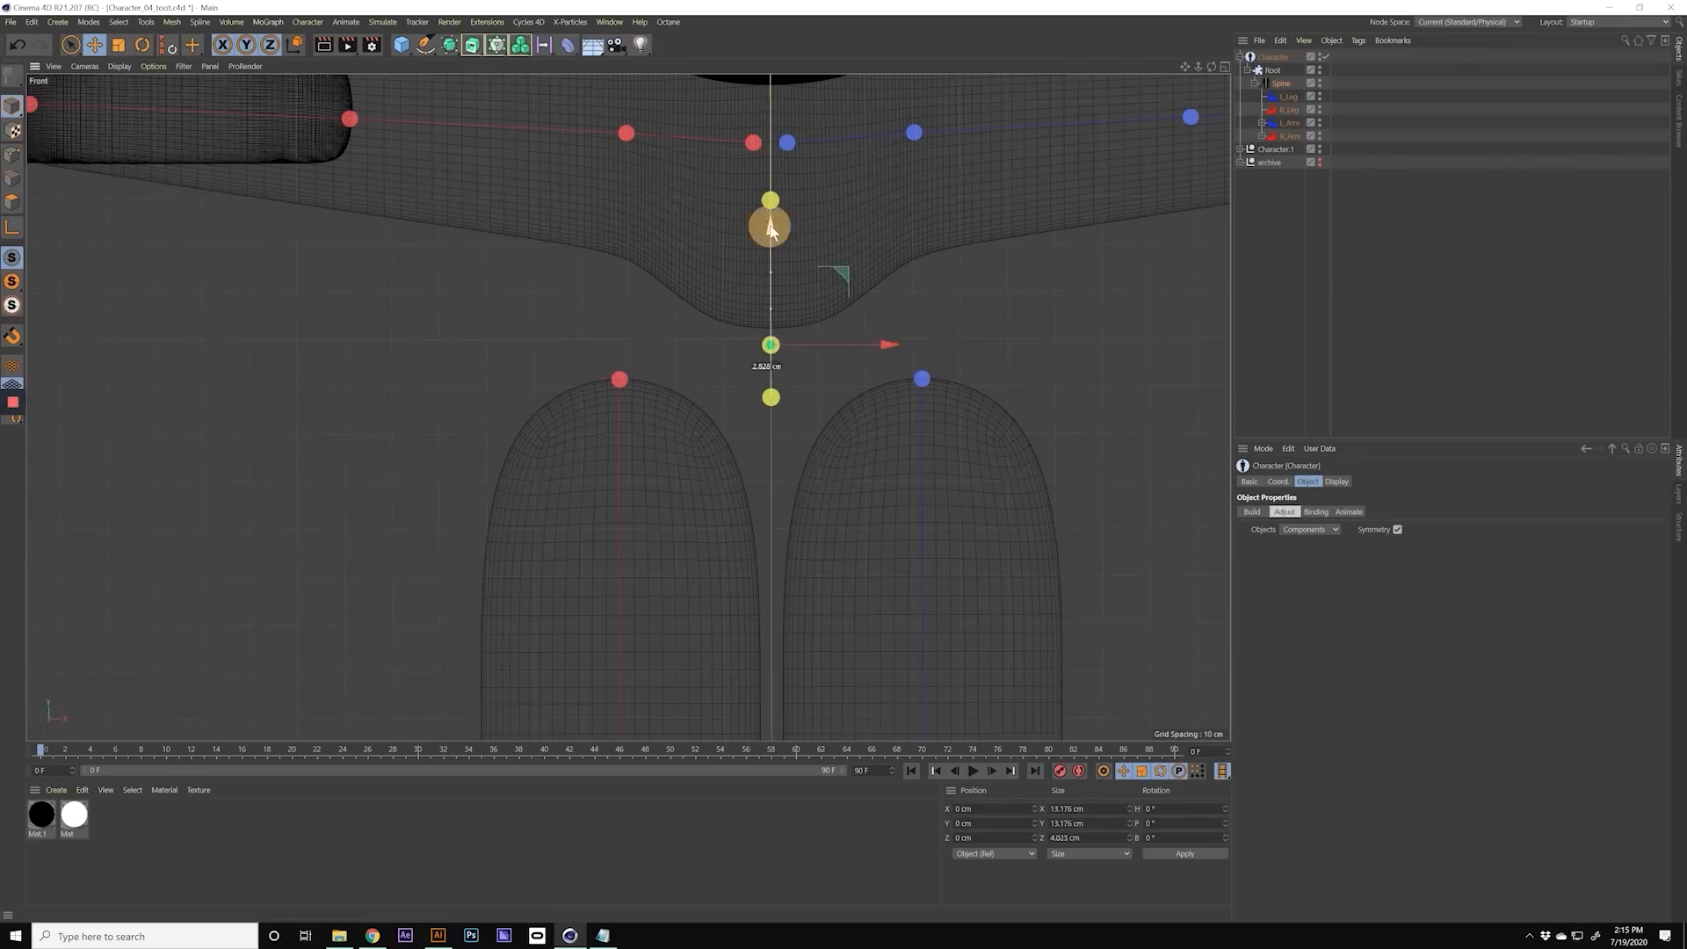
Step: Fine-tune the remaining component handles so the biped skeleton lines up with the character's torso, limbs and hands
{"action": "middle_click_drag", "start_coordinate": [606, 202], "coordinate": [629, 406], "text": "alt"}
{"action": "right_click_drag", "start_coordinate": [629, 407], "coordinate": [584, 426], "text": "alt"}
{"action": "left_click", "coordinate": [776, 411]}
{"action": "left_click_drag", "start_coordinate": [769, 327], "coordinate": [924, 310]}
{"action": "left_click", "coordinate": [783, 295]}
{"action": "left_click", "coordinate": [889, 286]}
{"action": "left_click_drag", "start_coordinate": [959, 211], "coordinate": [811, 250]}
{"action": "left_click", "coordinate": [849, 378]}
{"action": "left_click_drag", "start_coordinate": [896, 314], "coordinate": [951, 283]}
{"action": "left_click", "coordinate": [887, 349]}
{"action": "middle_click_drag", "start_coordinate": [952, 283], "coordinate": [351, 303], "text": "alt"}
{"action": "right_click_drag", "start_coordinate": [351, 303], "coordinate": [492, 264], "text": "alt"}
{"action": "left_click", "coordinate": [1029, 347]}
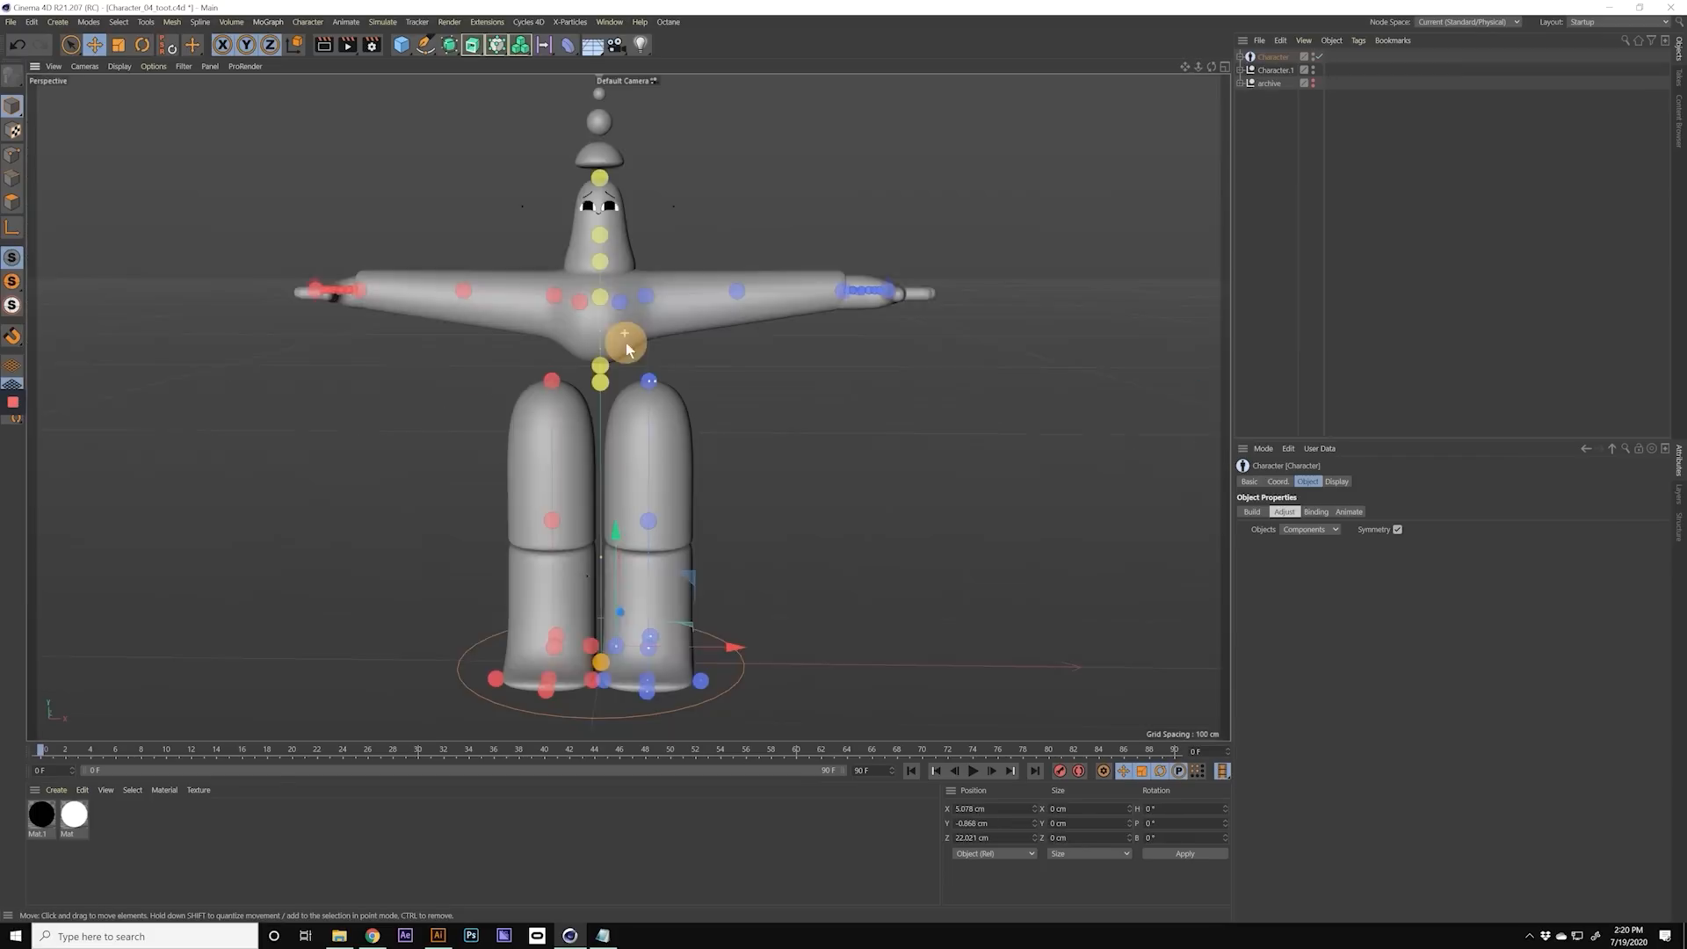
{"action": "mouse_move", "coordinate": [621, 346]}
{"action": "left_mouse_down"}
{"action": "mouse_move", "coordinate": [716, 331]}
{"action": "mouse_move", "coordinate": [620, 329]}
{"action": "left_mouse_up"}
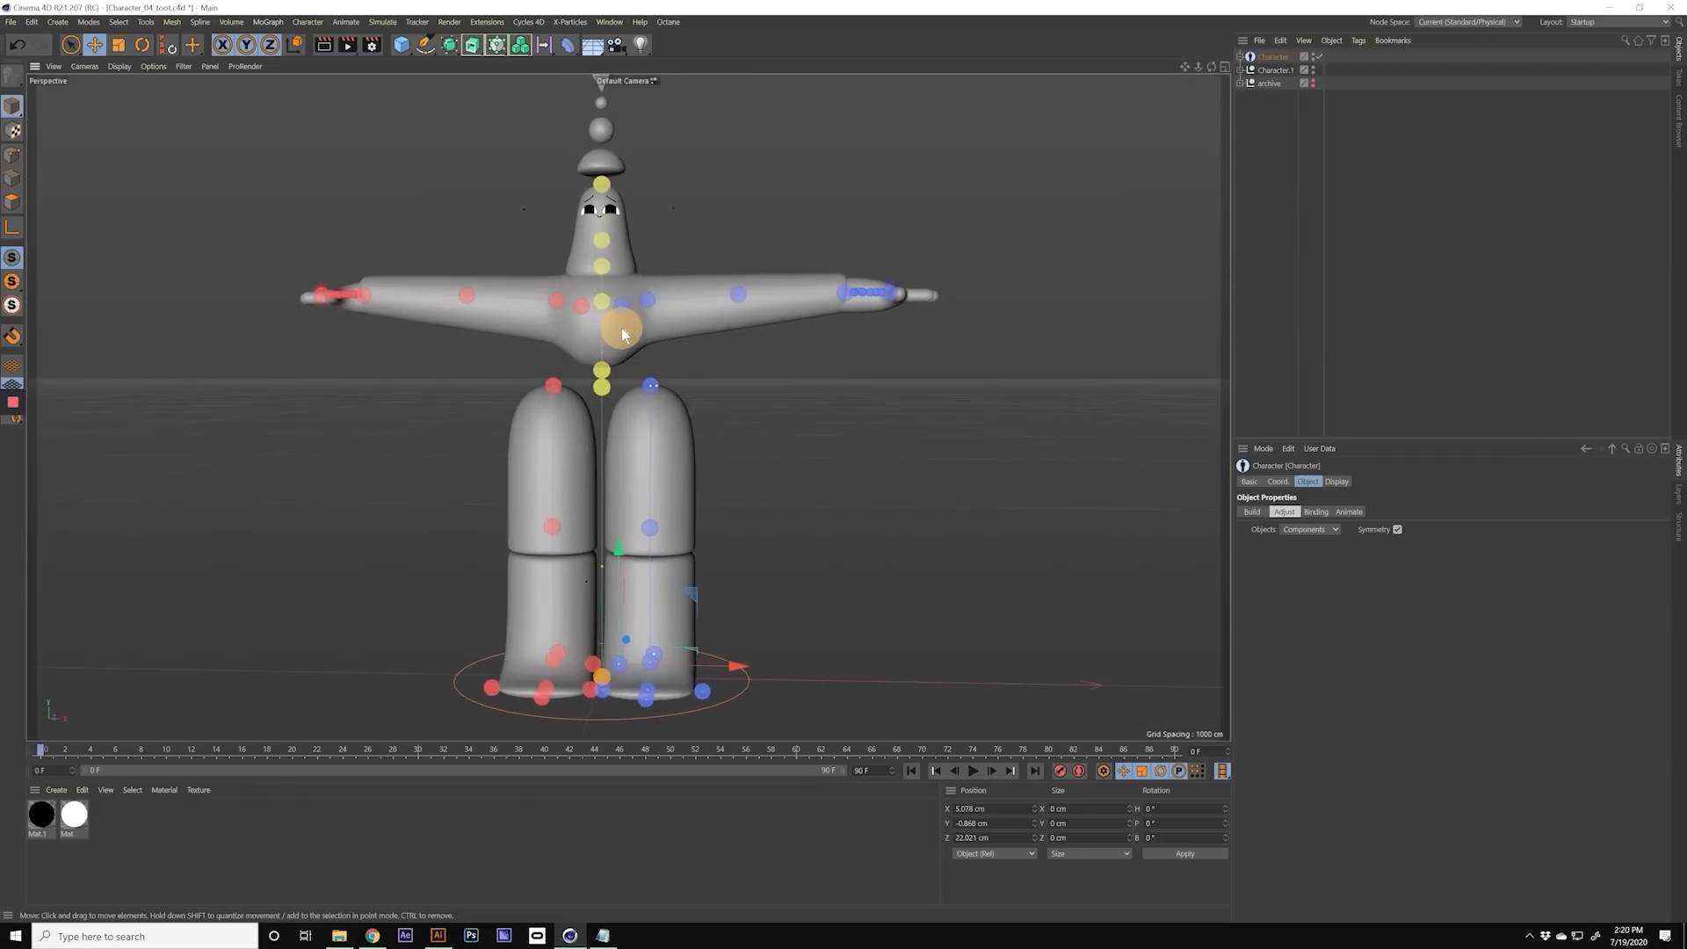
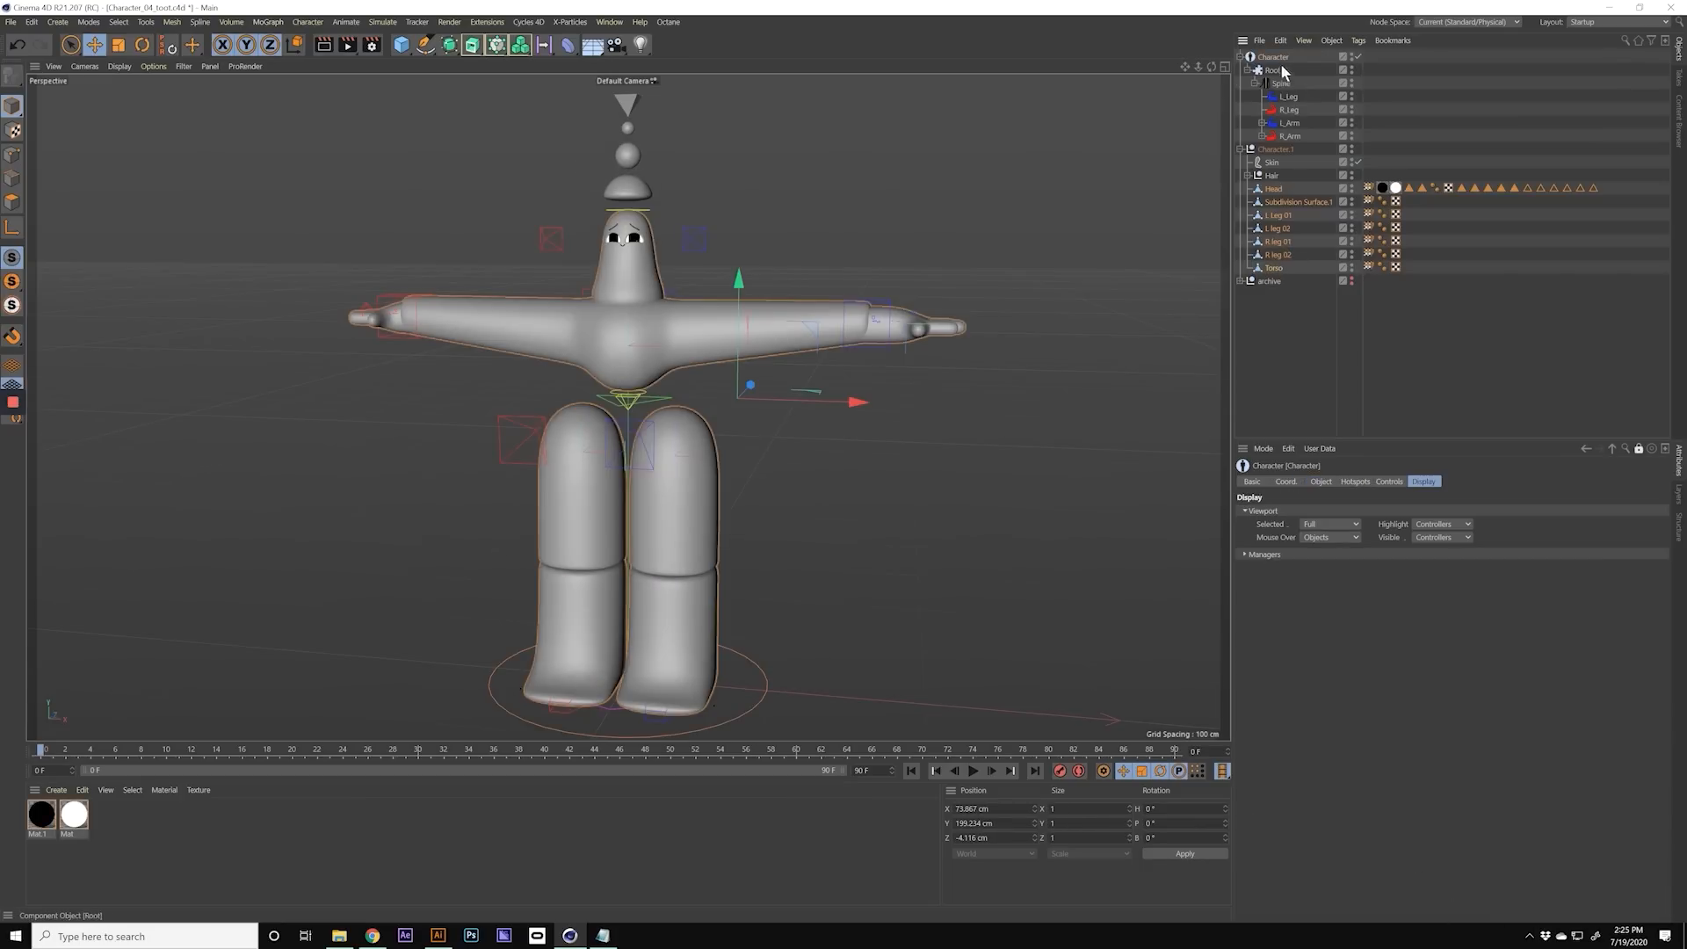
Step: Review the Character object's Binding, Animate and Display settings
{"action": "left_click", "coordinate": [1274, 56]}
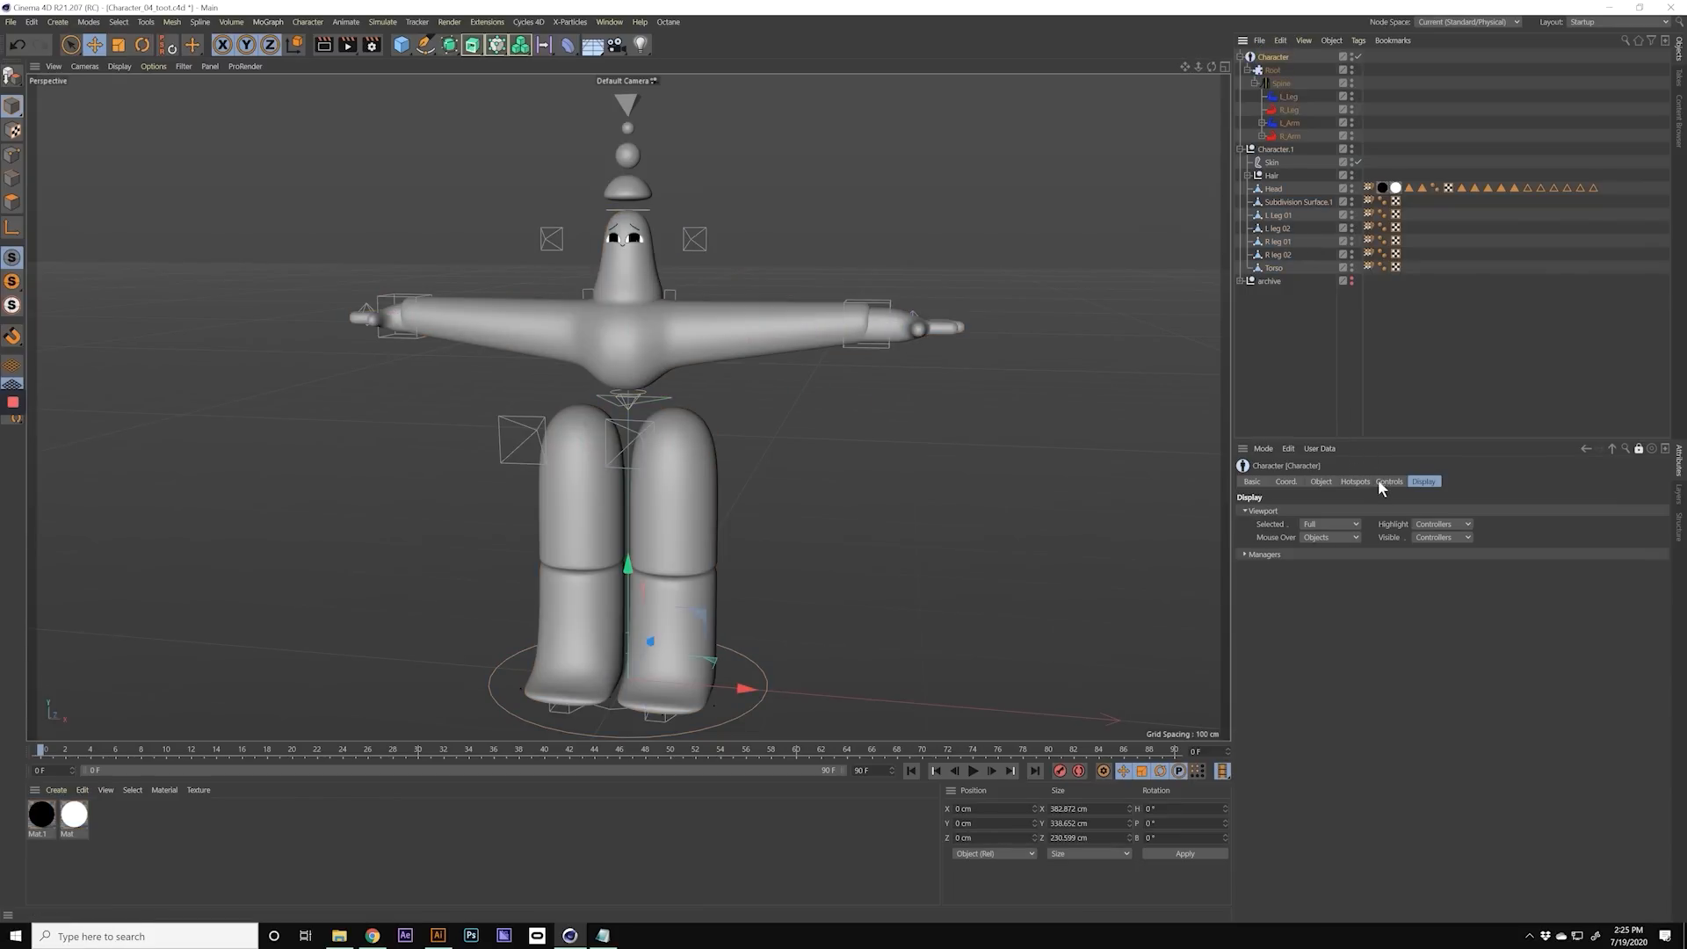
{"action": "left_click", "coordinate": [1321, 482]}
{"action": "left_click", "coordinate": [1316, 512]}
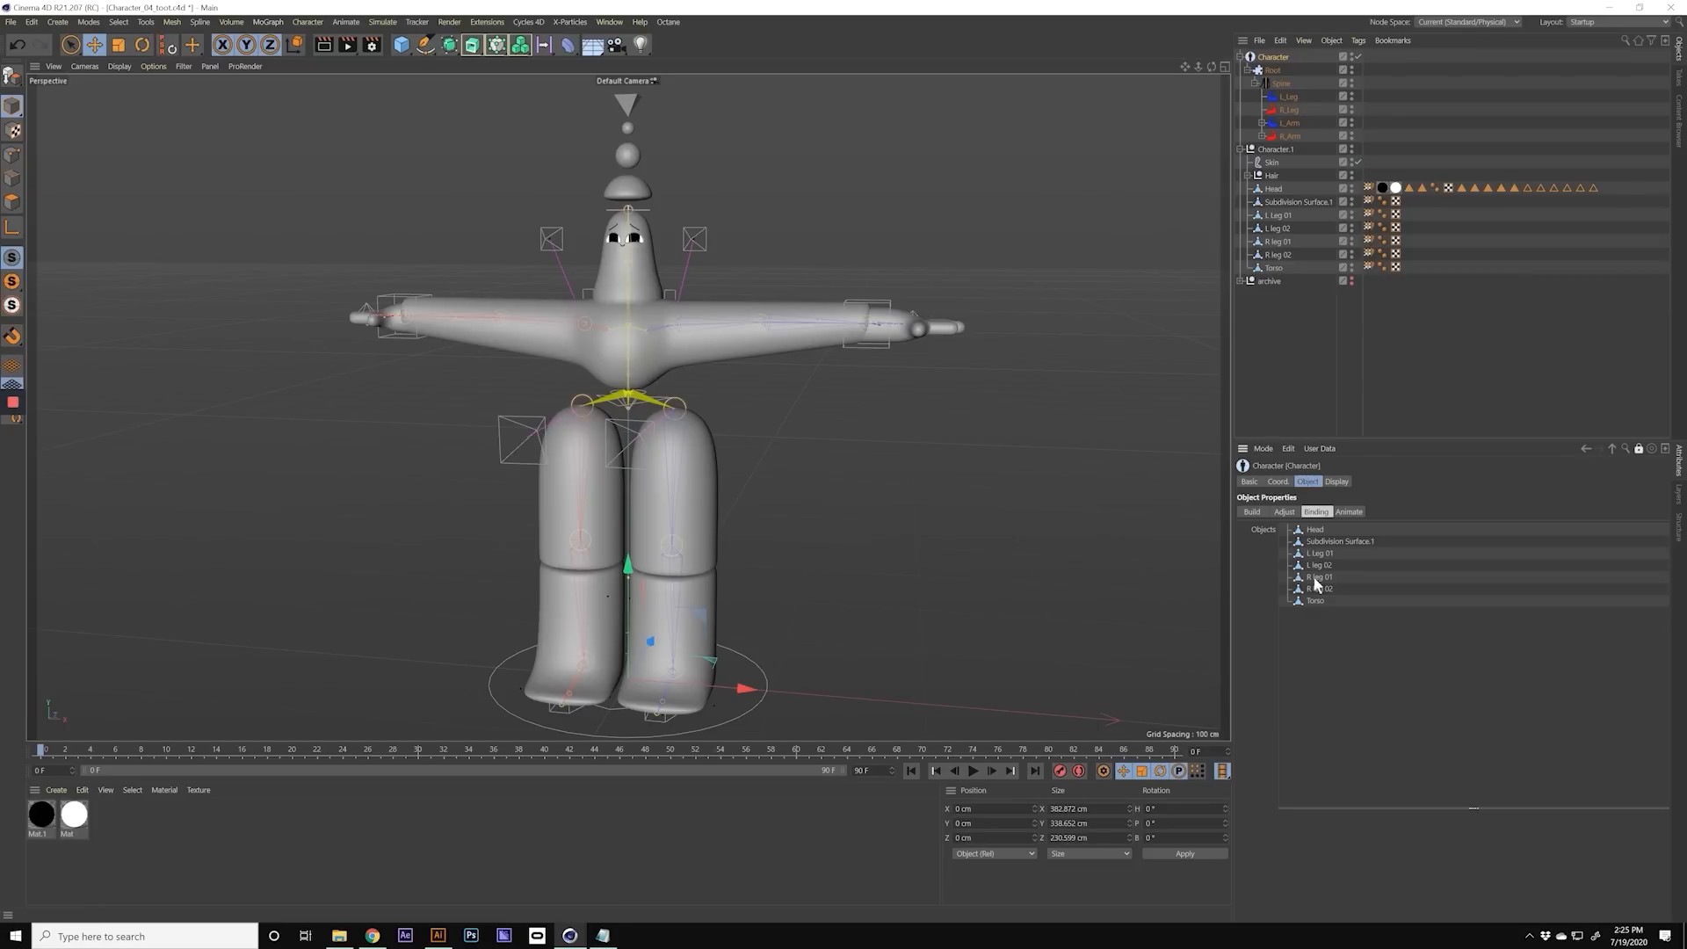
{"action": "left_click", "coordinate": [1348, 512]}
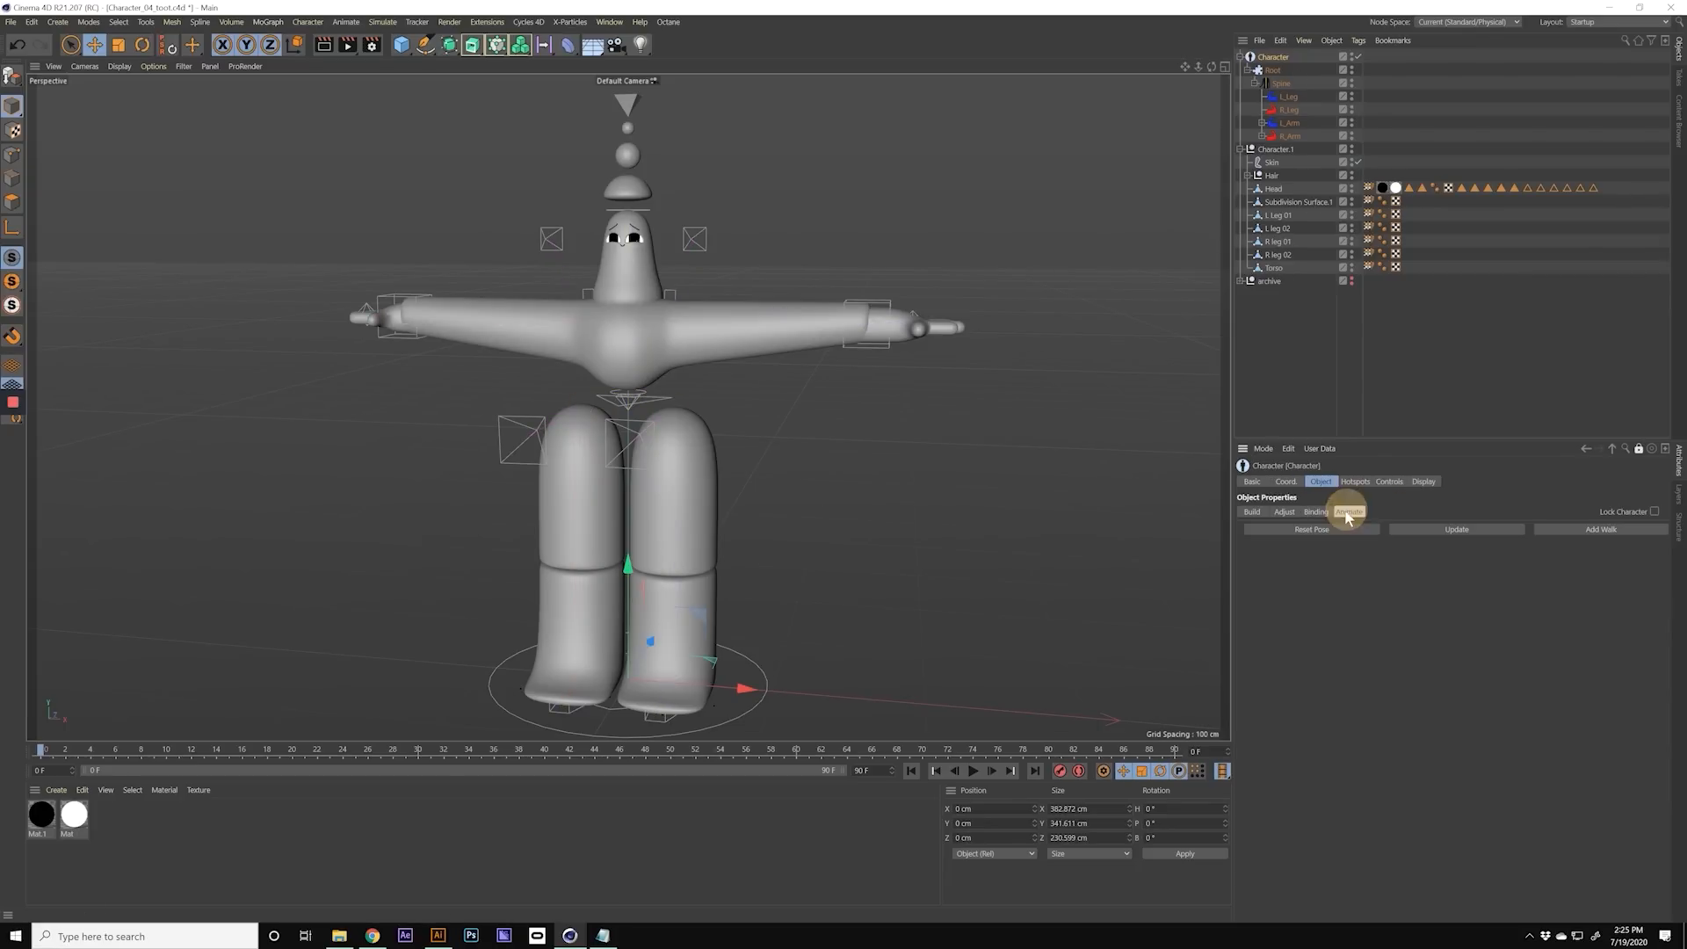
{"action": "left_click", "coordinate": [1425, 482]}
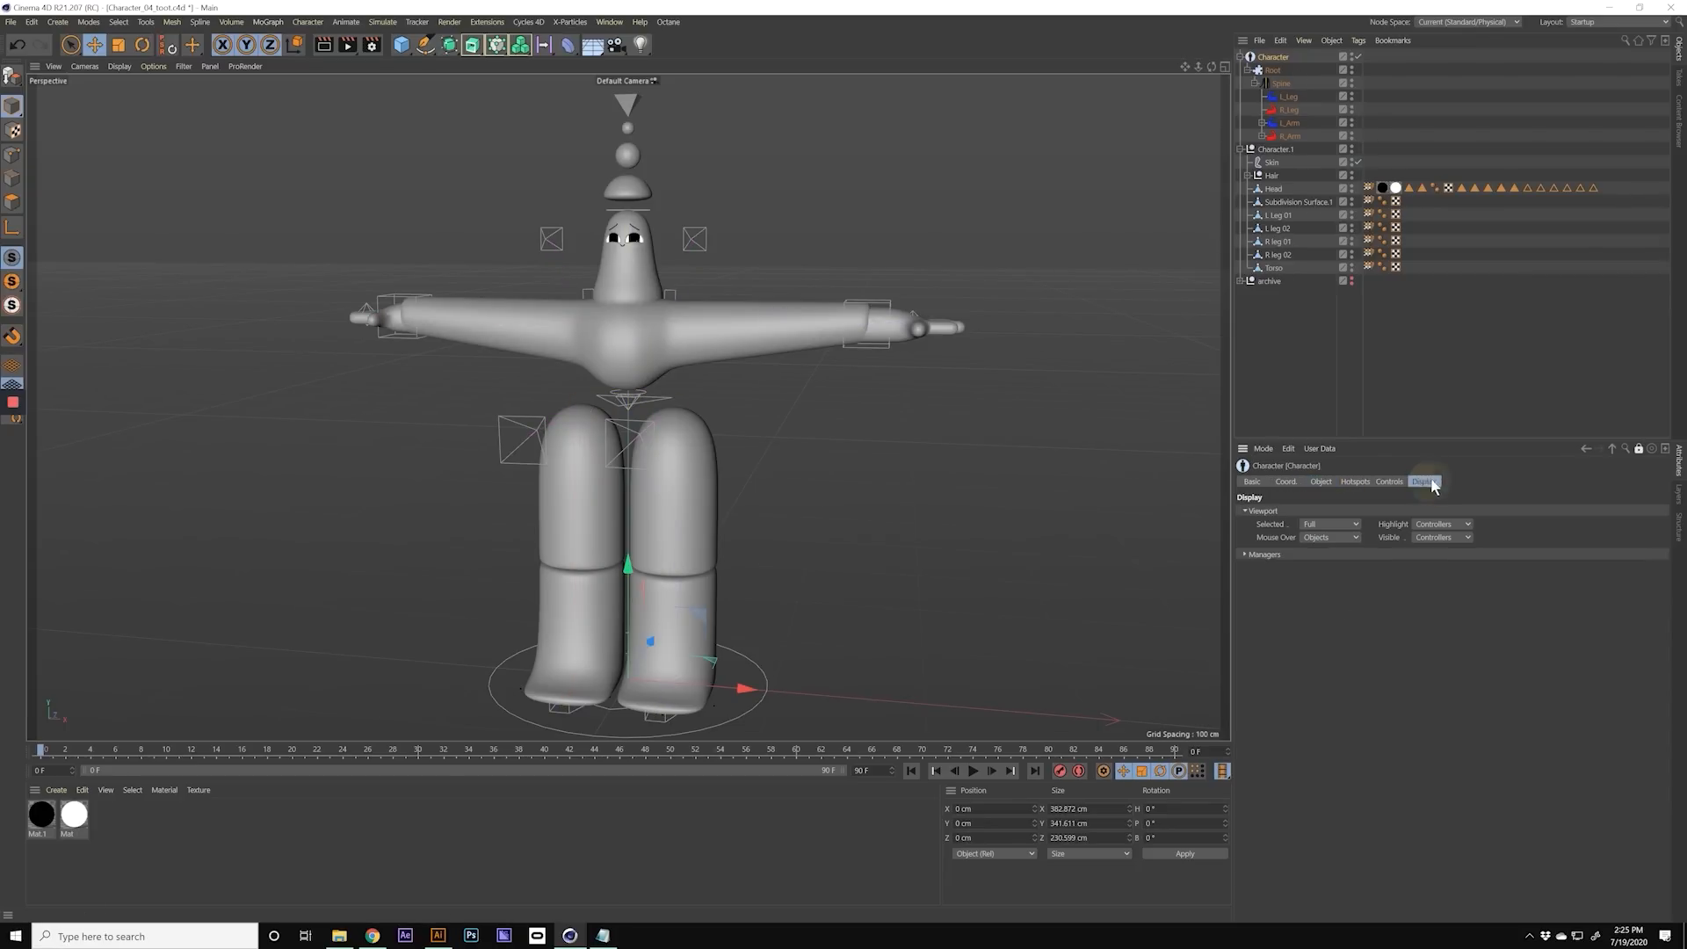
{"action": "left_click_drag", "start_coordinate": [1425, 543], "coordinate": [1435, 579]}
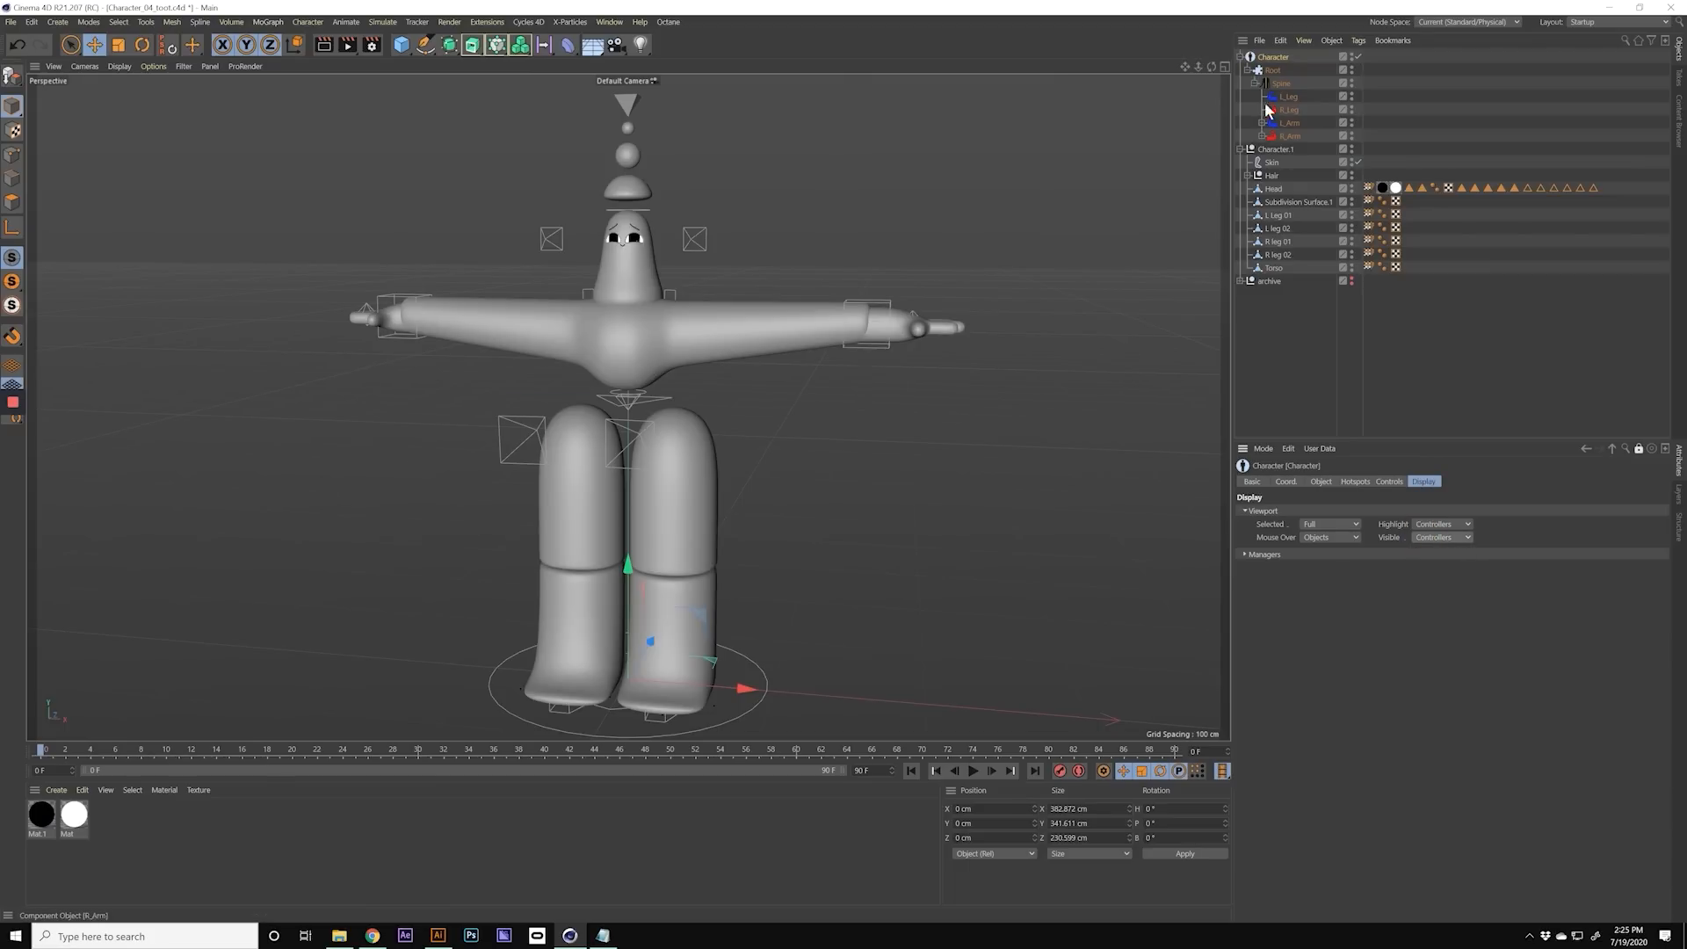
Step: Test the bound rig by lowering the spine controller beneath the torso so the legs bend
{"action": "left_click", "coordinate": [1274, 149]}
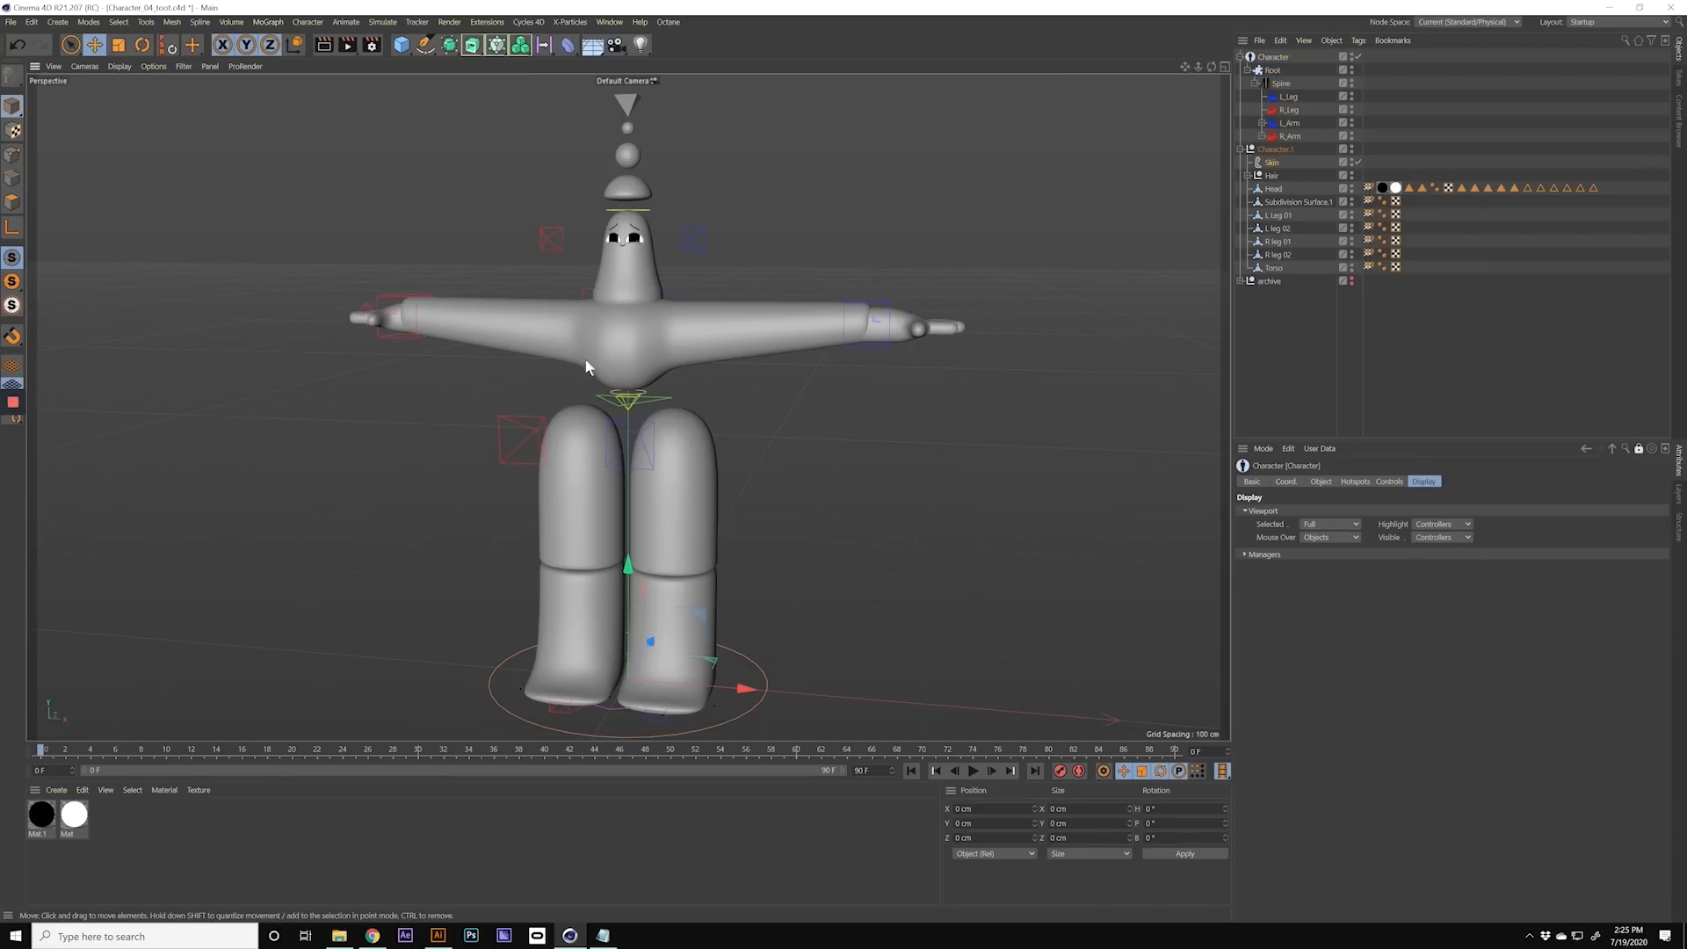
{"action": "scroll", "coordinate": [637, 378], "scroll_direction": "up", "scroll_amount": 2}
{"action": "left_click_drag", "start_coordinate": [637, 379], "coordinate": [667, 381], "text": "alt"}
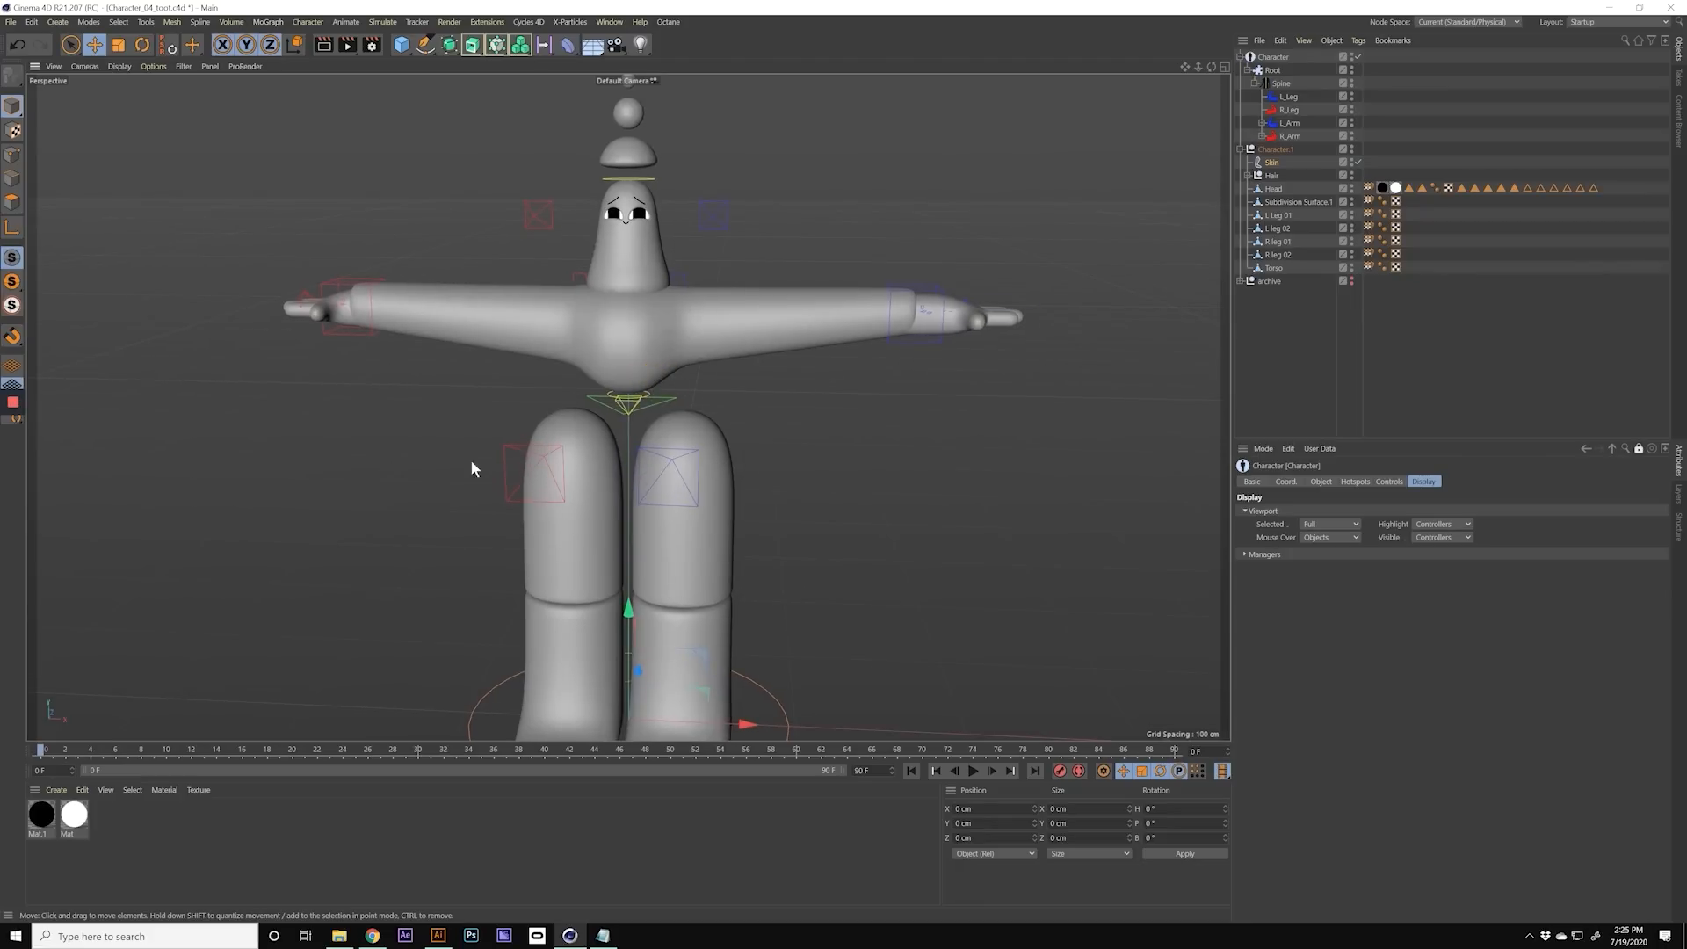
{"action": "left_click", "coordinate": [348, 286]}
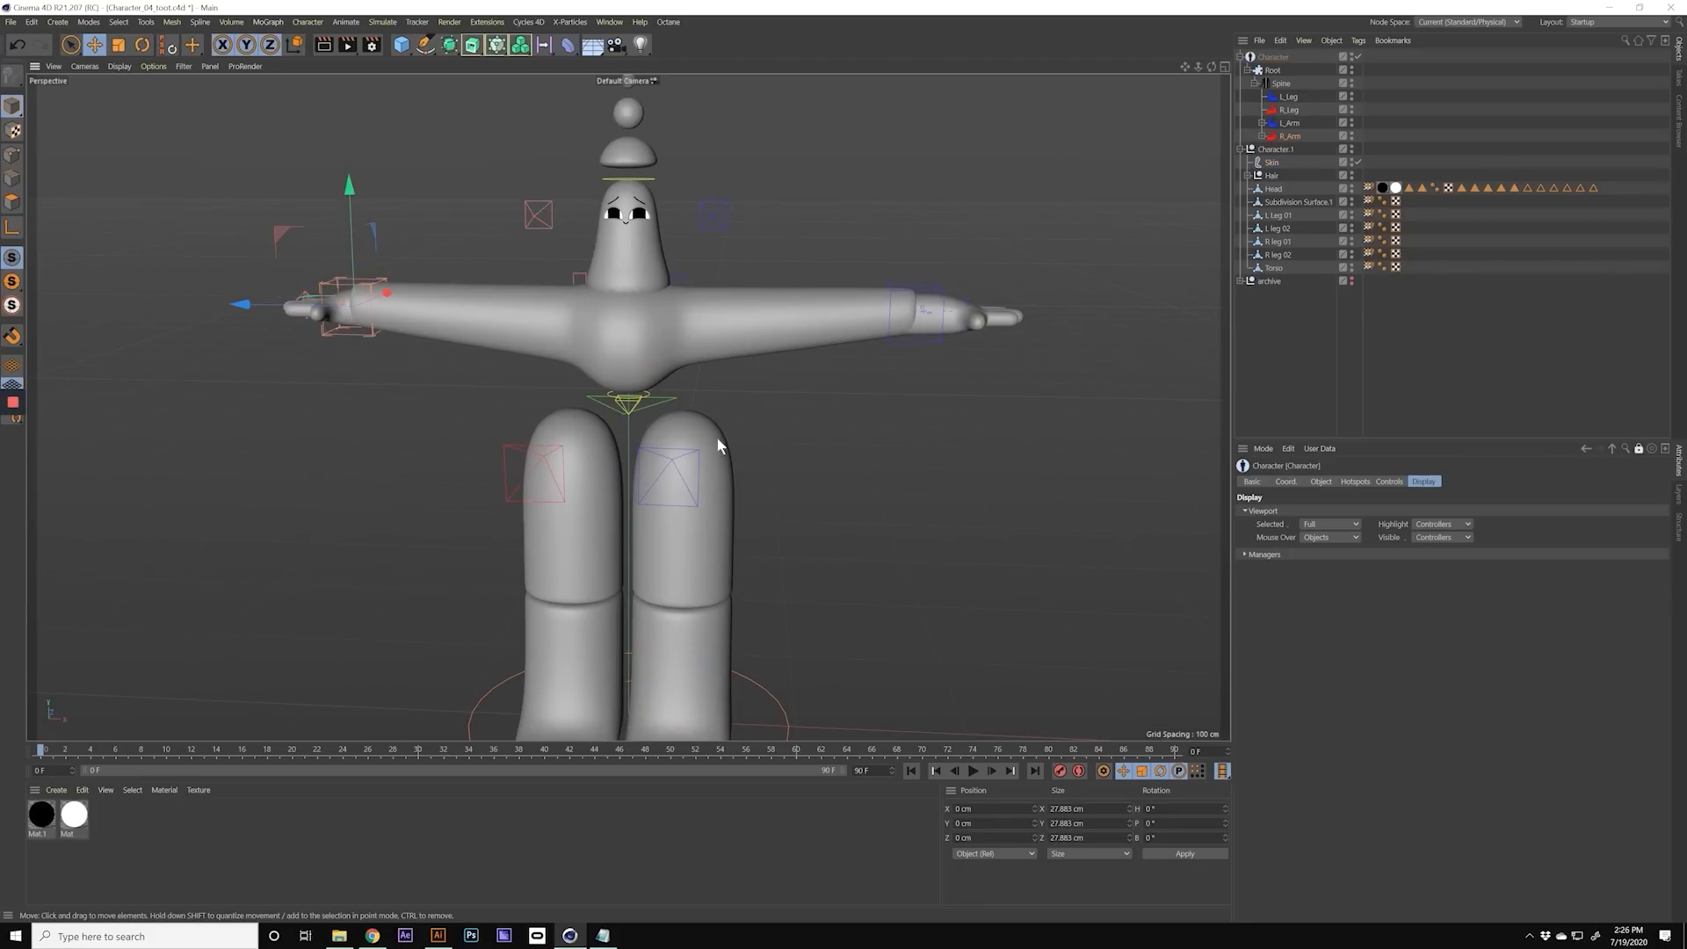
{"action": "left_click", "coordinate": [668, 405]}
{"action": "scroll", "coordinate": [668, 404], "scroll_direction": "down", "scroll_amount": 3}
{"action": "left_click_drag", "start_coordinate": [646, 413], "coordinate": [654, 379], "text": "alt"}
{"action": "right_click_drag", "start_coordinate": [590, 504], "coordinate": [817, 508], "text": "alt"}
{"action": "left_click_drag", "start_coordinate": [618, 515], "coordinate": [634, 338], "text": "alt"}
{"action": "left_click_drag", "start_coordinate": [631, 242], "coordinate": [626, 464]}
{"action": "mouse_move", "coordinate": [773, 358]}
{"action": "left_mouse_down", "text": "alt"}
{"action": "mouse_move", "coordinate": [715, 411]}
{"action": "mouse_move", "coordinate": [752, 382]}
{"action": "left_mouse_up", "text": "alt"}
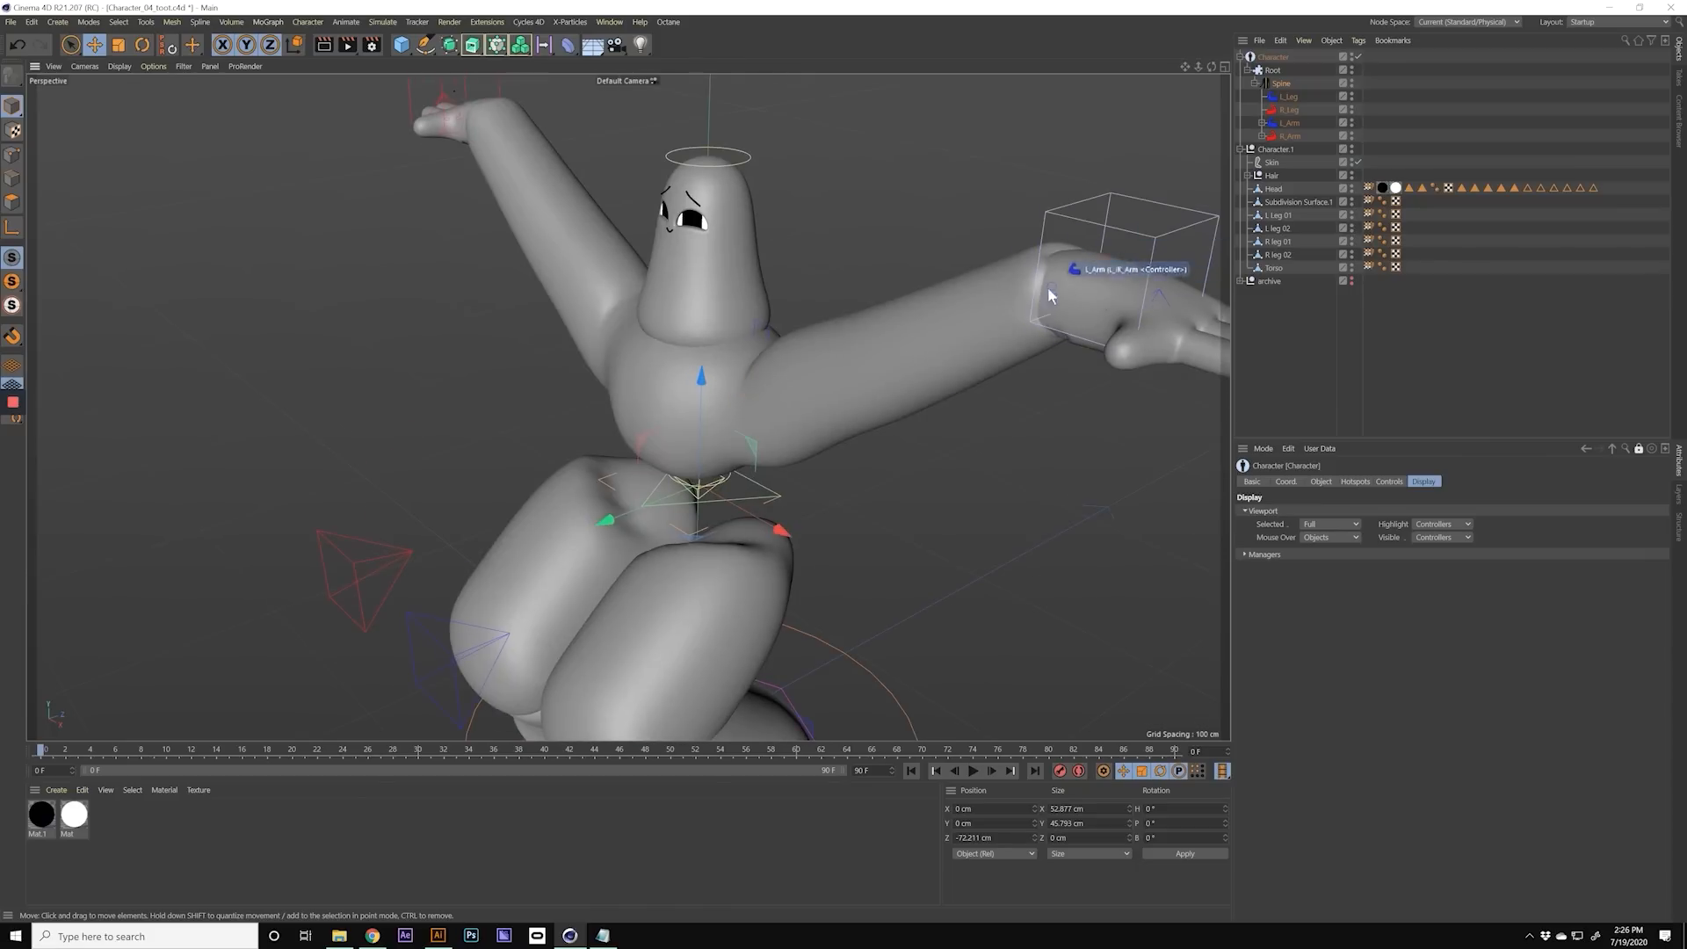
Step: Try the spine controller beneath the torso at another height, and undo the test moves back to the T-pose
{"action": "left_click", "coordinate": [690, 488]}
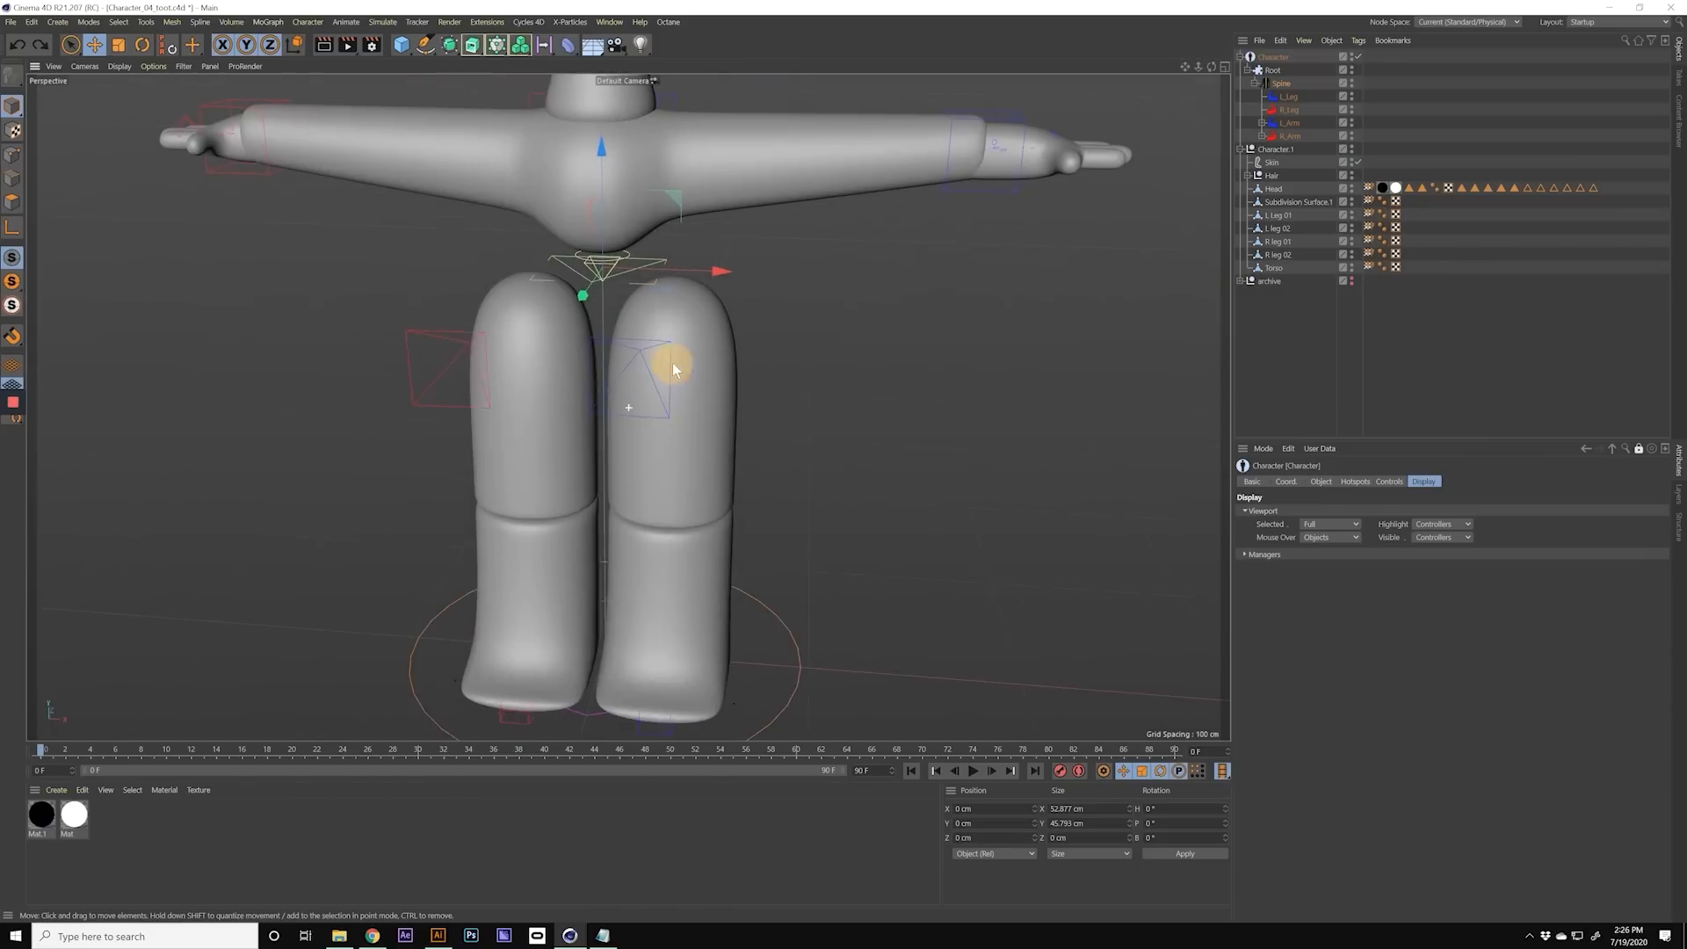
{"action": "left_click_drag", "start_coordinate": [672, 362], "coordinate": [620, 297], "text": "alt"}
{"action": "left_click_drag", "start_coordinate": [663, 170], "coordinate": [672, 256]}
{"action": "left_click_drag", "start_coordinate": [651, 374], "coordinate": [743, 388], "text": "alt"}
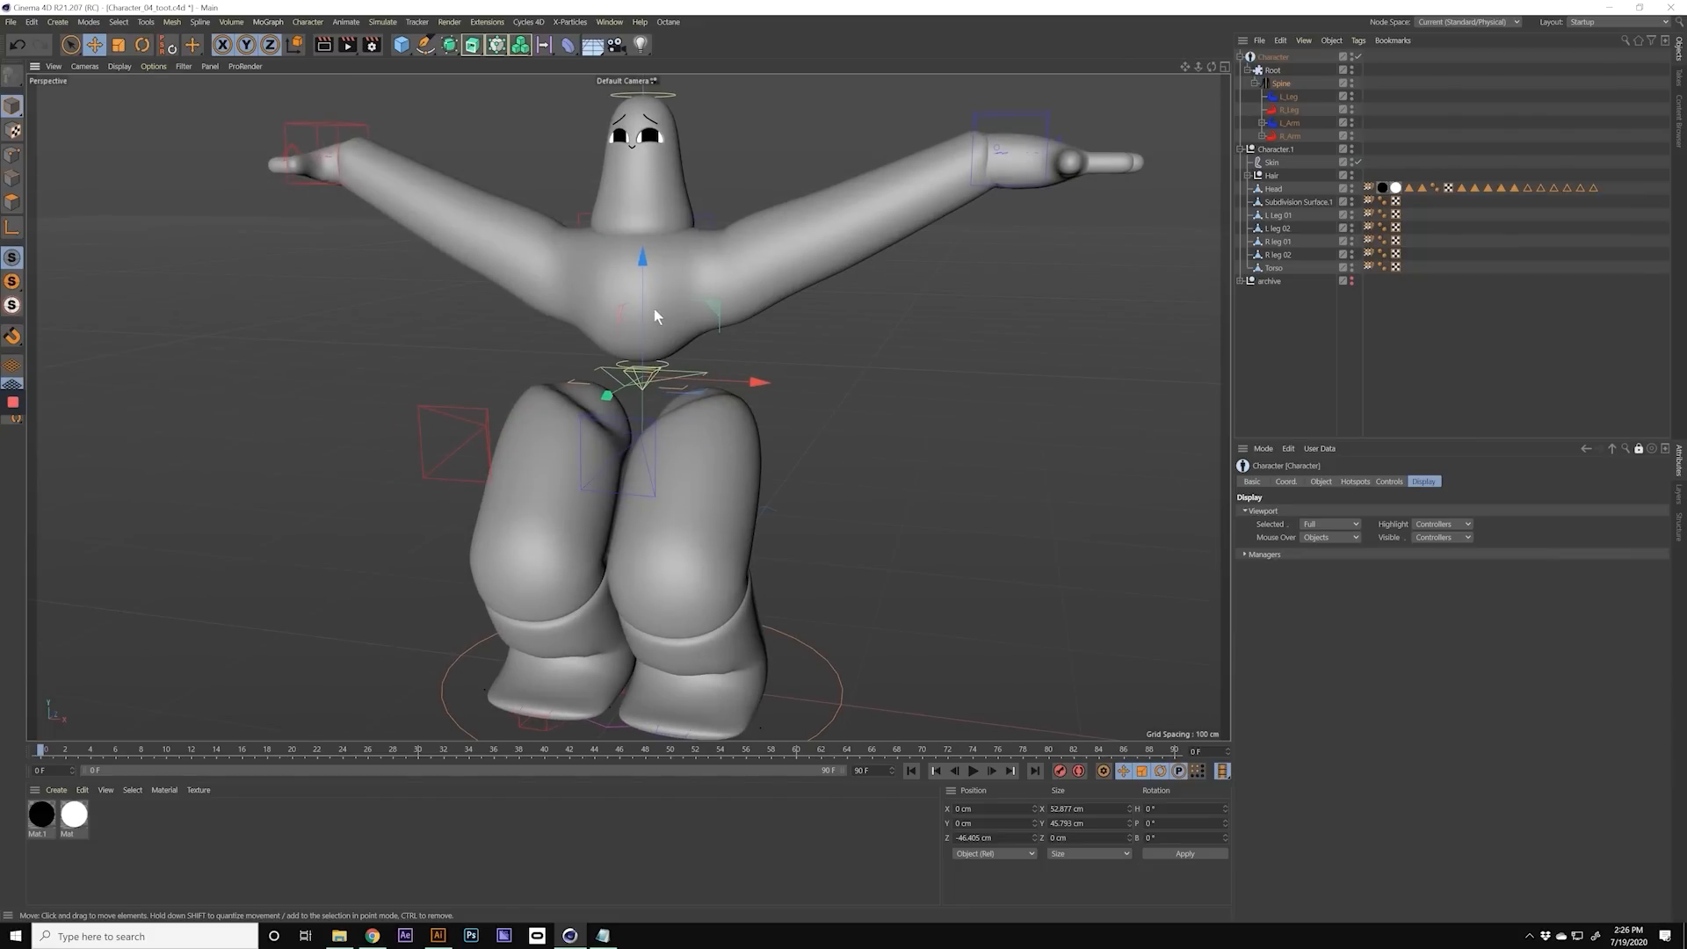
{"action": "key", "text": "ctrl+z"}
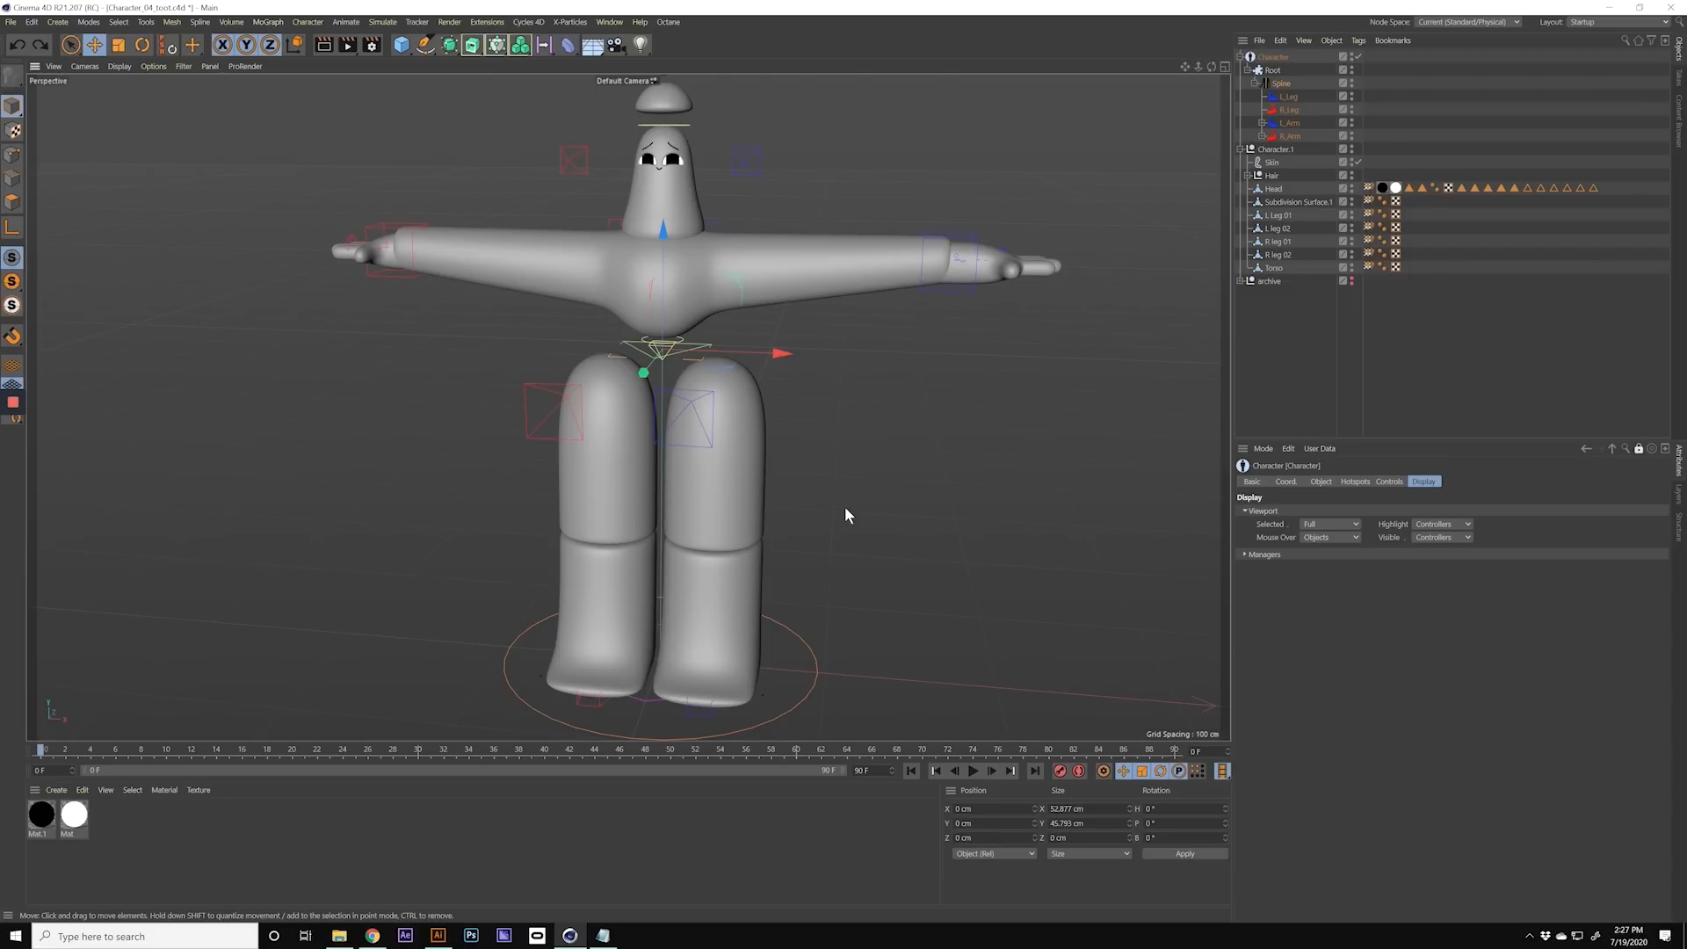
Step: Examine the character's leg meshes and the weight tags on the Head, L Leg 01 and L leg 02 objects
{"action": "left_click_drag", "start_coordinate": [845, 506], "coordinate": [692, 413], "text": "alt"}
{"action": "left_click_drag", "start_coordinate": [925, 323], "coordinate": [697, 409], "text": "alt"}
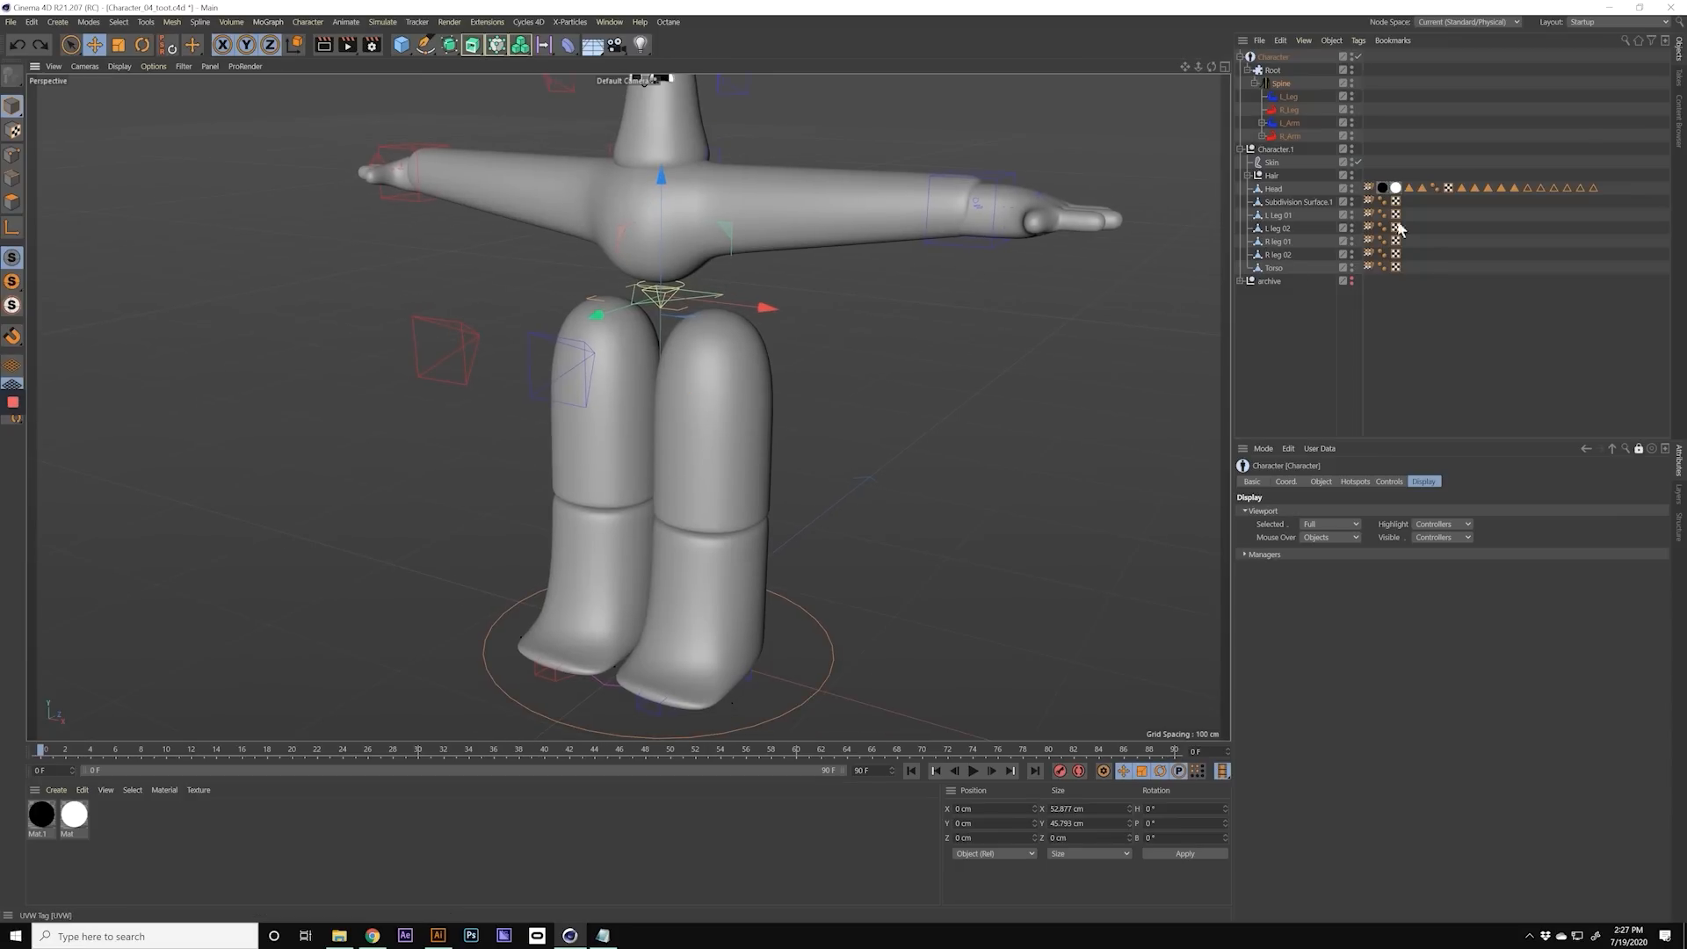
{"action": "left_click", "coordinate": [1273, 164]}
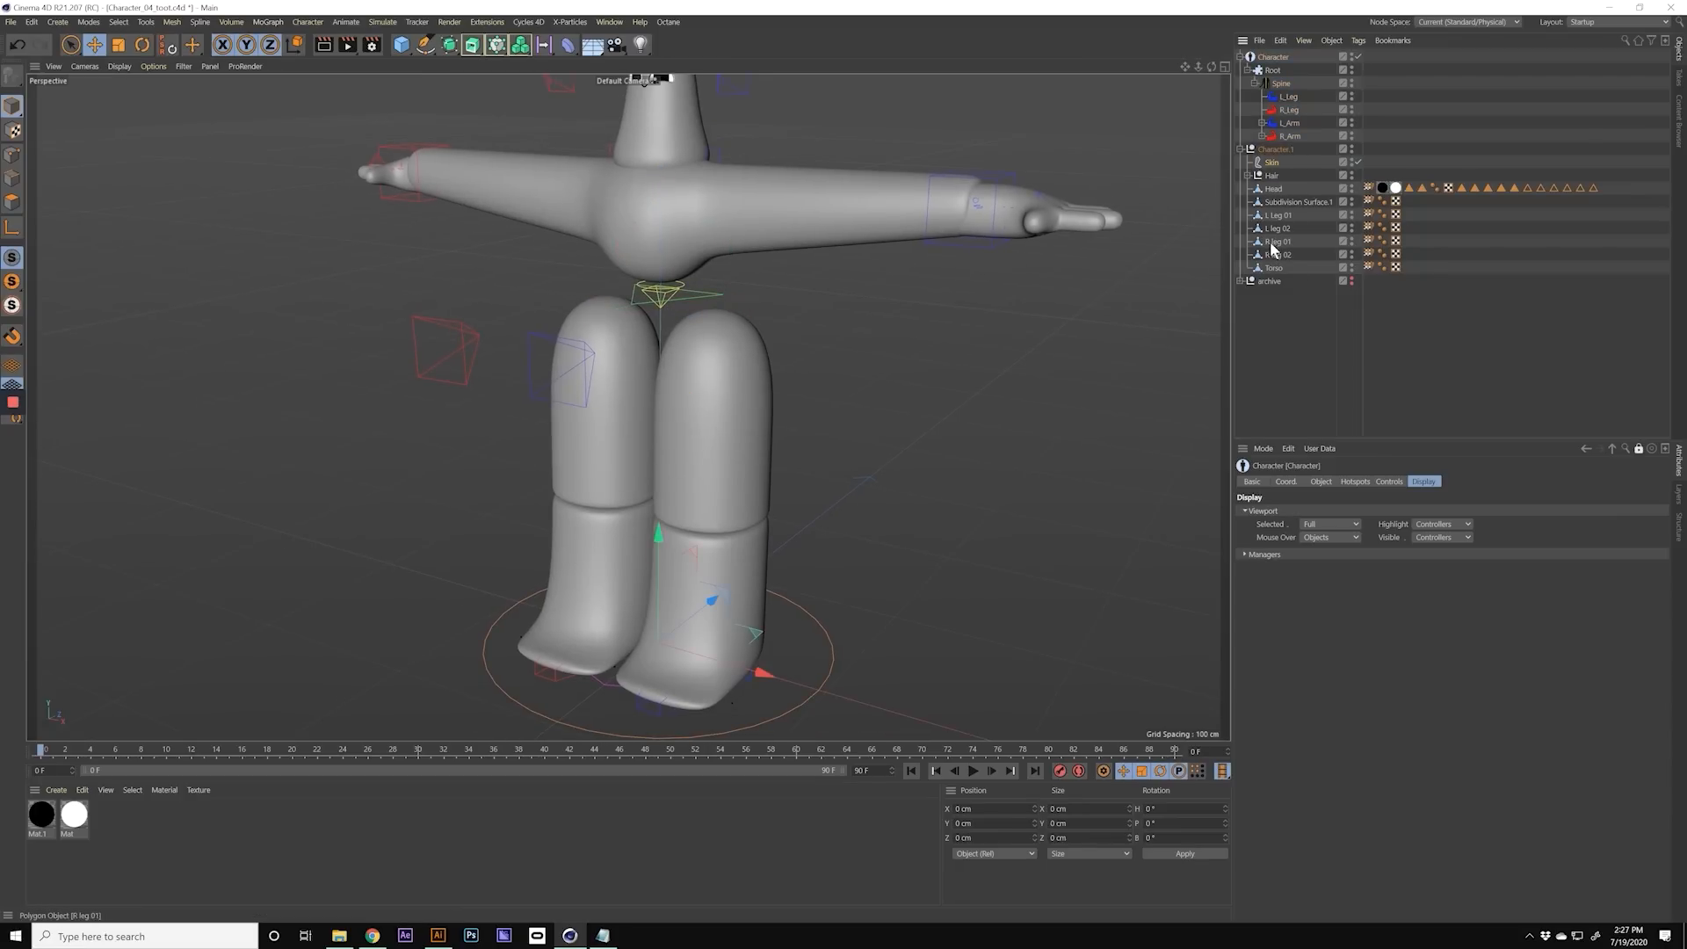
{"action": "left_click", "coordinate": [1367, 187]}
{"action": "left_click", "coordinate": [1369, 215]}
{"action": "left_click", "coordinate": [1369, 228]}
{"action": "right_click_drag", "start_coordinate": [676, 417], "coordinate": [688, 382], "text": "alt"}
{"action": "mouse_move", "coordinate": [688, 383]}
{"action": "left_mouse_down", "text": "alt"}
{"action": "mouse_move", "coordinate": [679, 362]}
{"action": "mouse_move", "coordinate": [703, 354]}
{"action": "left_mouse_up", "text": "alt"}
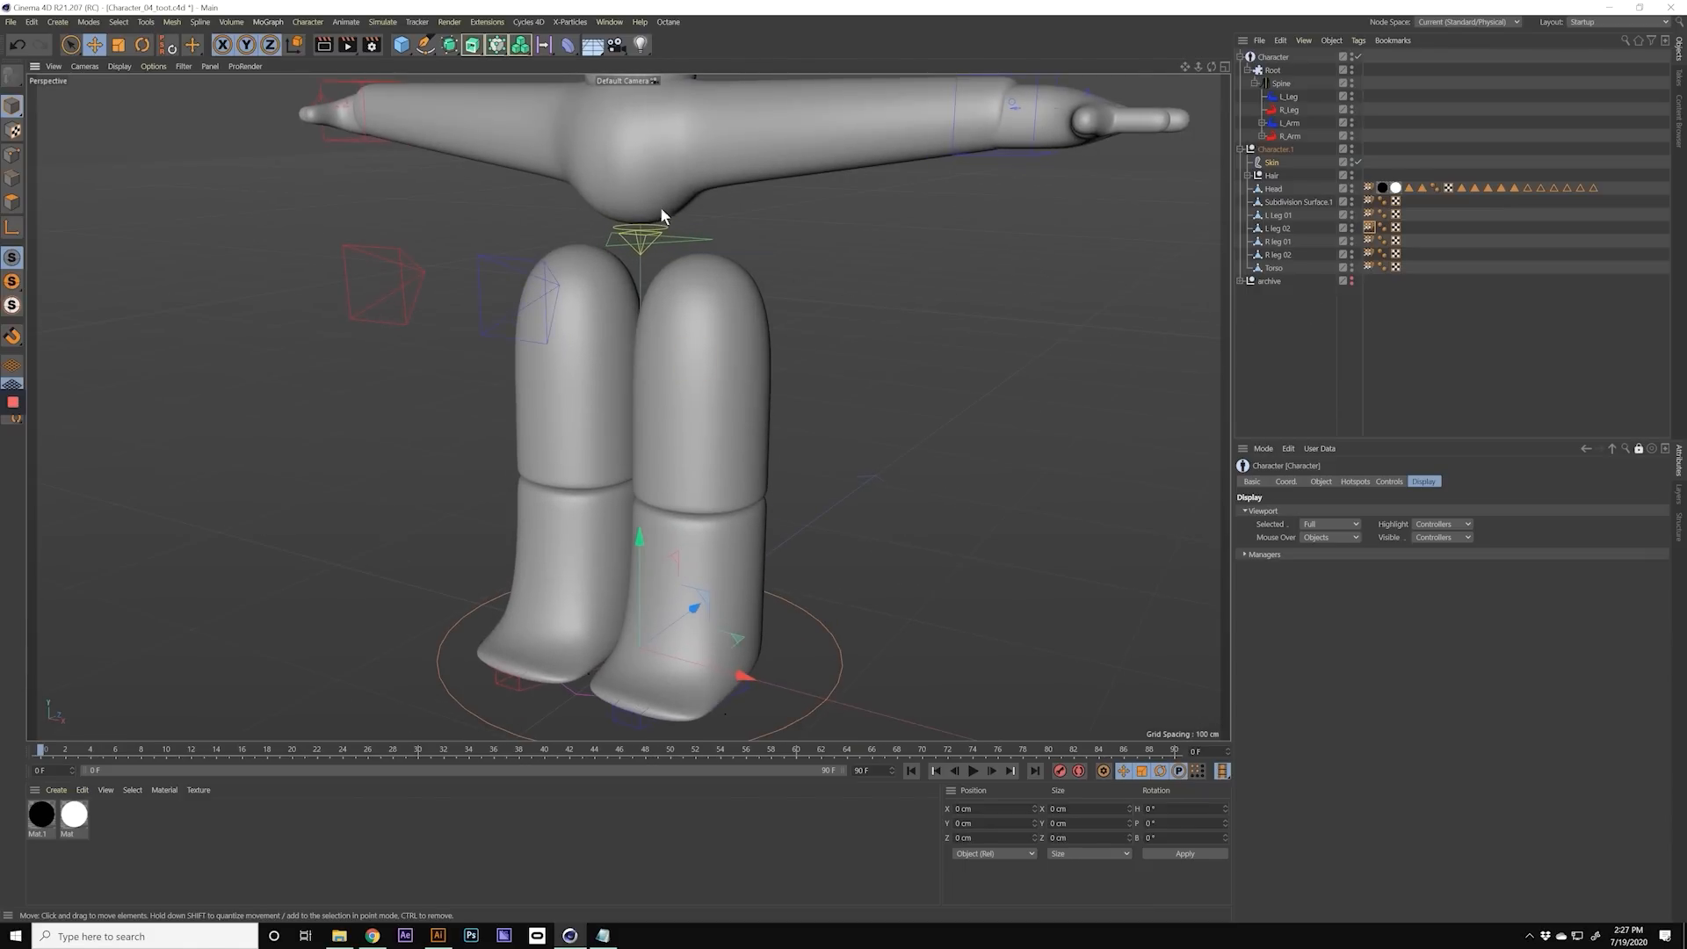
{"action": "right_click_drag", "start_coordinate": [671, 275], "coordinate": [666, 314], "text": "alt"}
{"action": "middle_click_drag", "start_coordinate": [666, 313], "coordinate": [641, 284], "text": "alt"}
{"action": "left_click_drag", "start_coordinate": [641, 284], "coordinate": [615, 288], "text": "alt"}
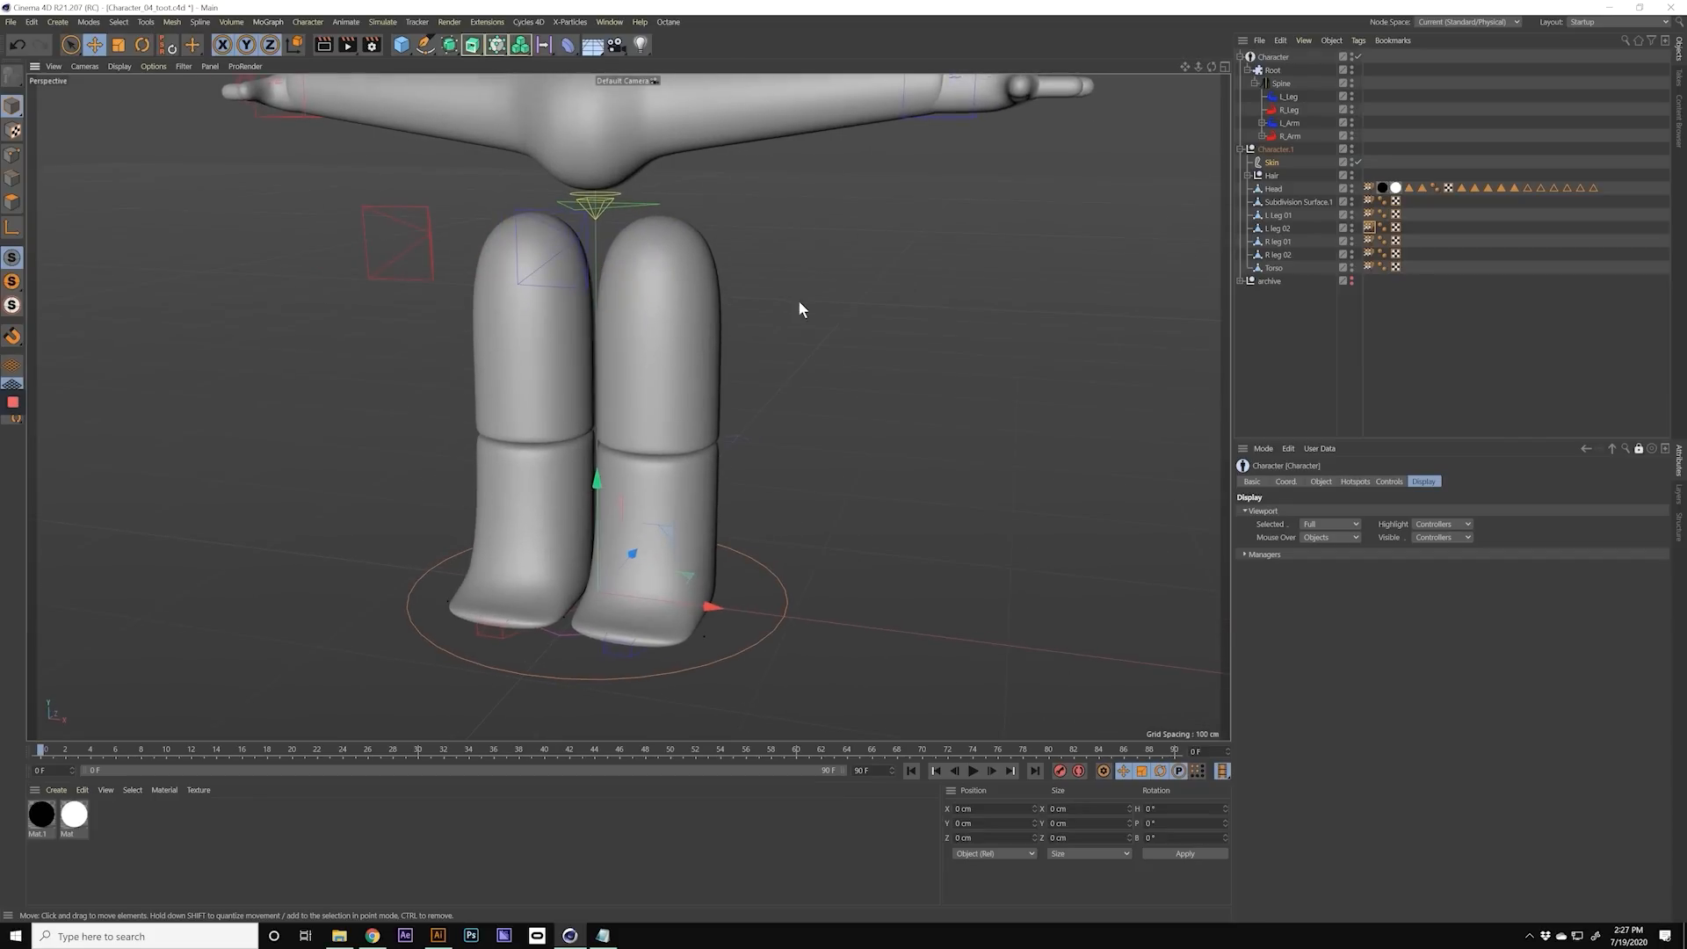
Step: Identify the left leg's lower and upper meshes by selecting L Leg 01 and L leg 02 alternately
{"action": "left_click", "coordinate": [1278, 216]}
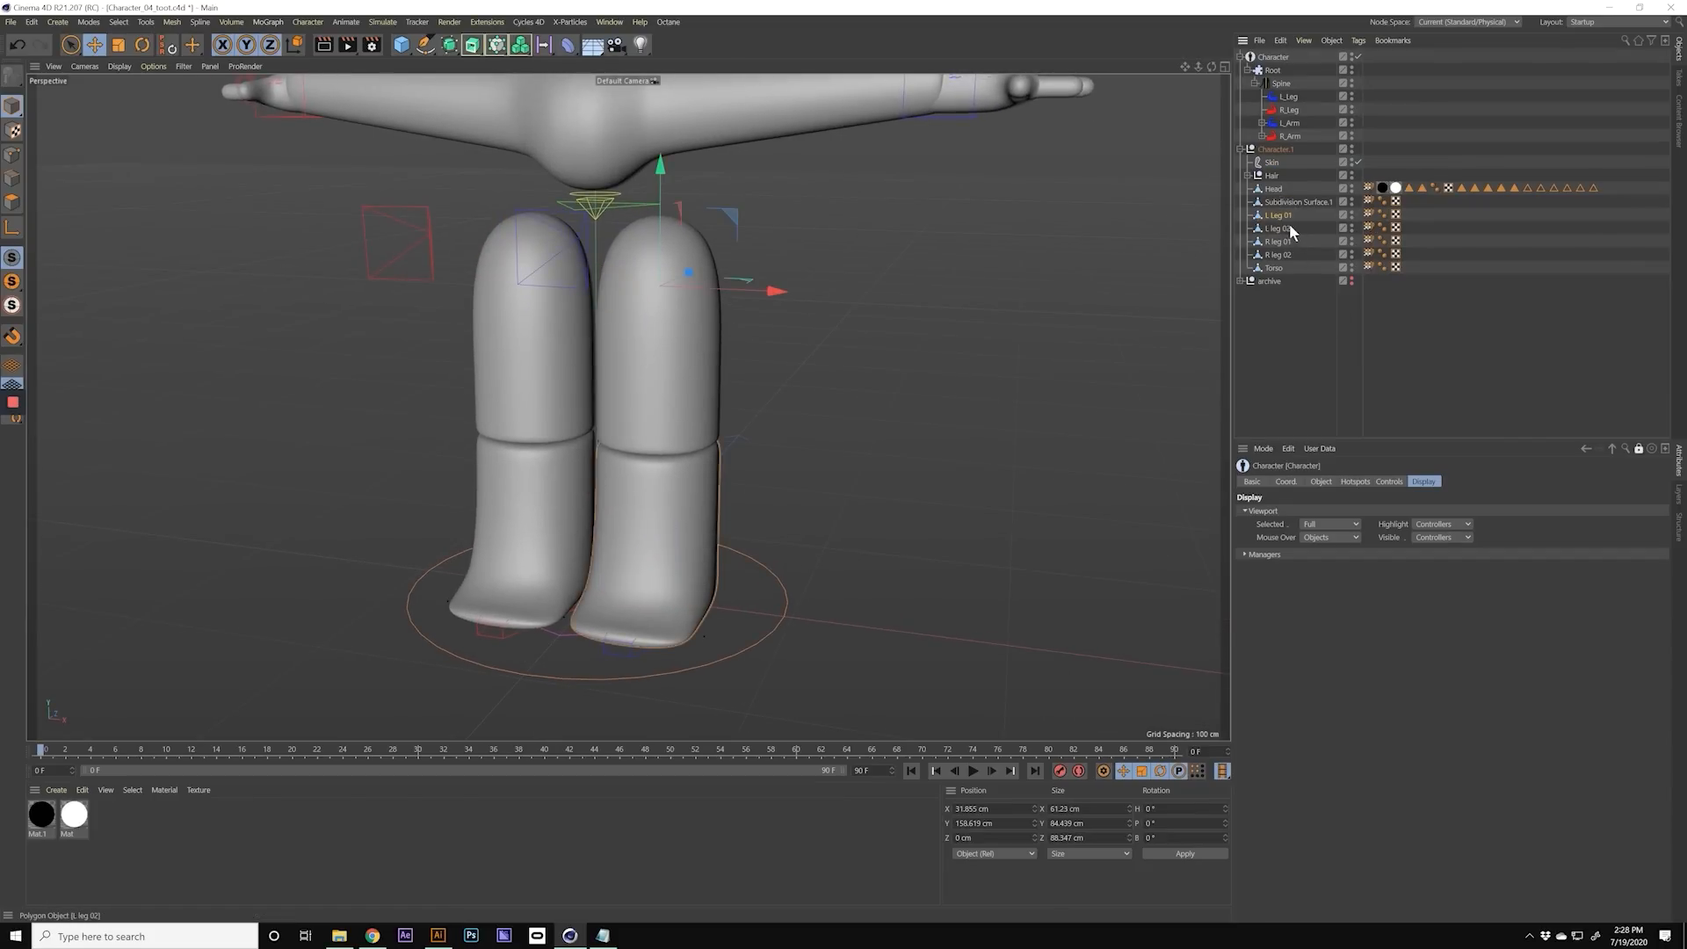
{"action": "left_click", "coordinate": [1283, 231]}
{"action": "left_click", "coordinate": [1285, 217]}
{"action": "left_click", "coordinate": [1287, 230]}
{"action": "left_click", "coordinate": [1286, 216]}
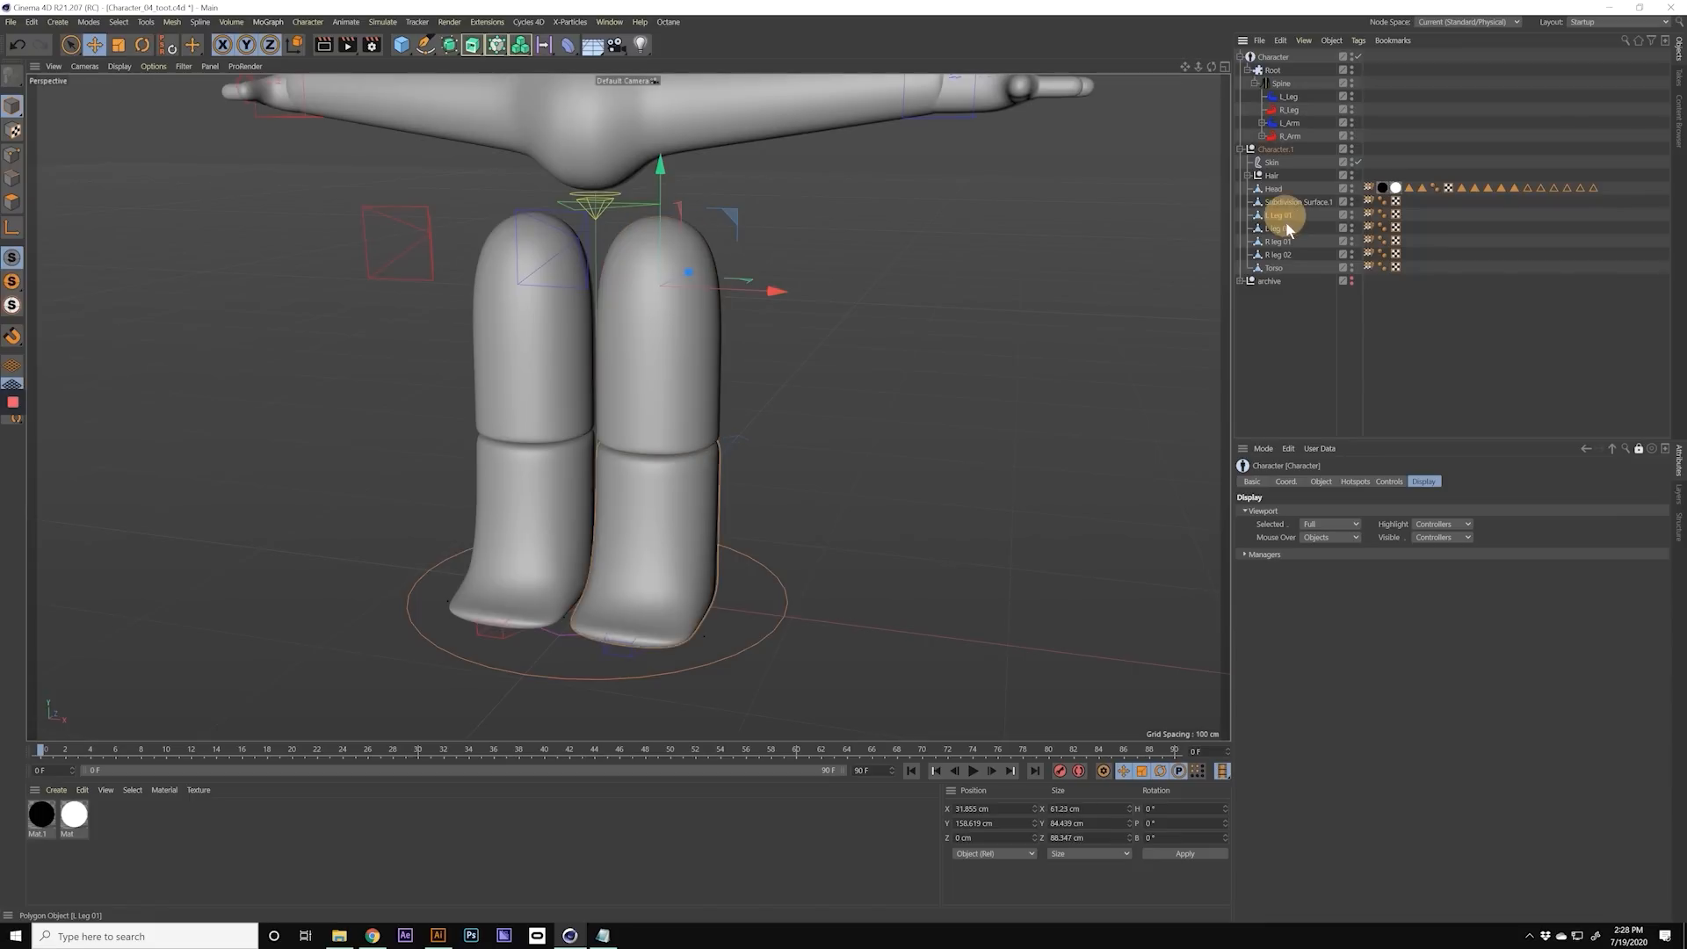
{"action": "left_click", "coordinate": [1287, 229]}
{"action": "left_click", "coordinate": [1288, 217]}
Step: Open the Weight Manager for the L Leg 01 mesh and zero its weights on all joints
{"action": "double_click", "coordinate": [1369, 217]}
{"action": "left_click_drag", "start_coordinate": [1430, 205], "coordinate": [1012, 246]}
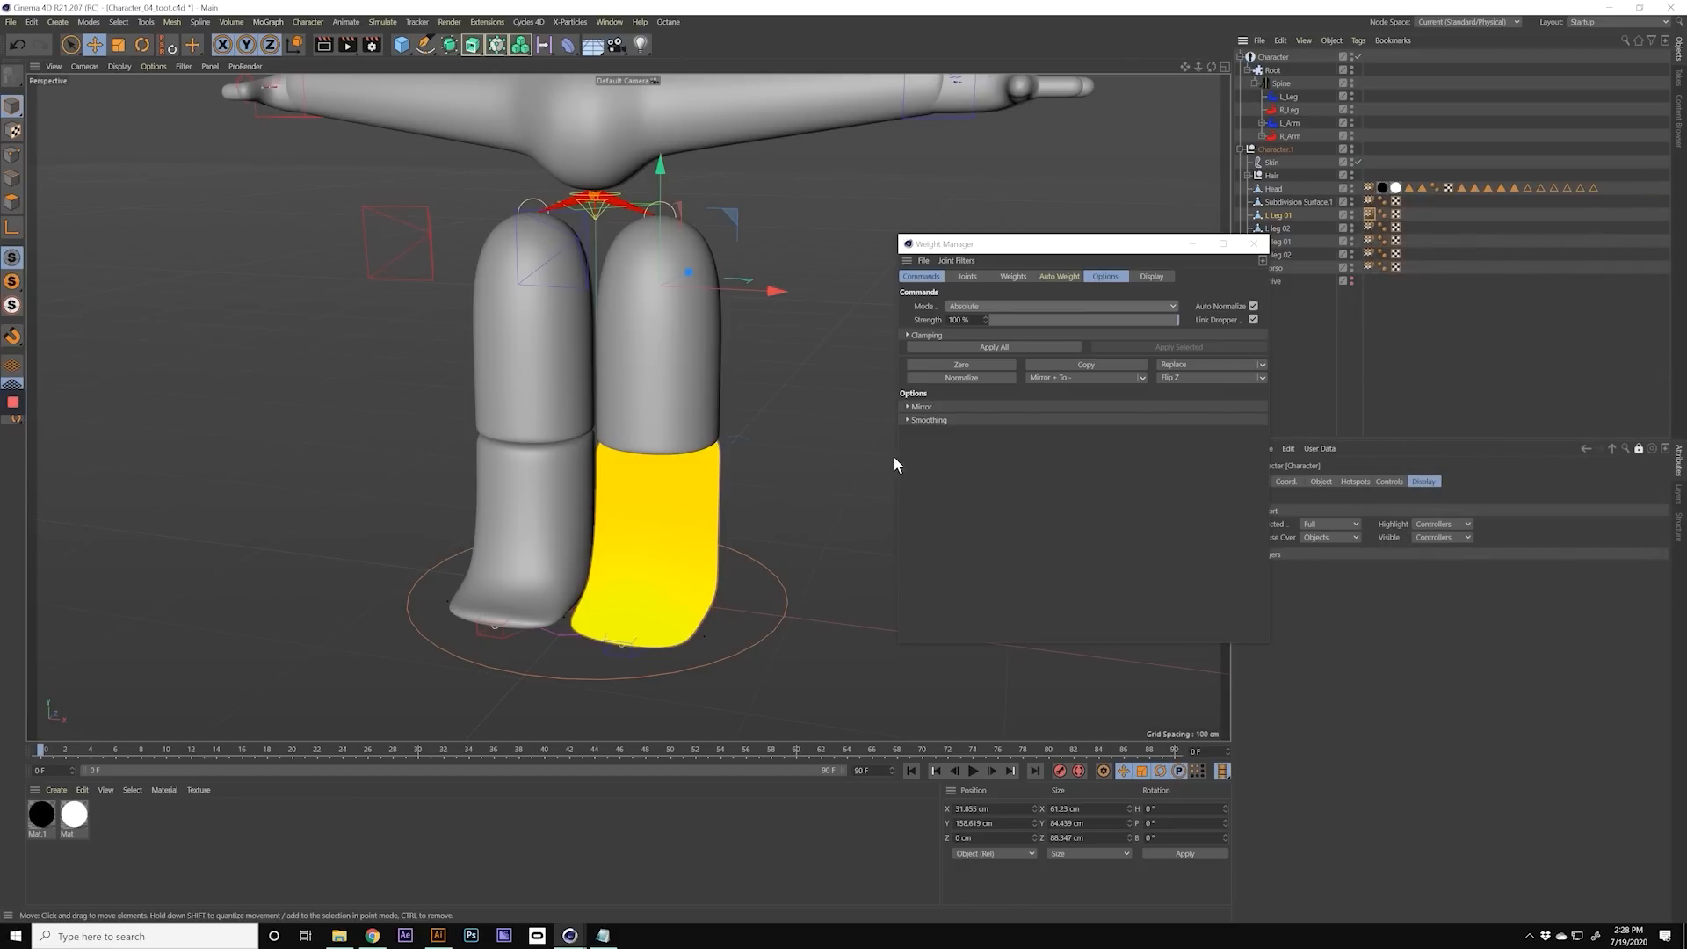
{"action": "left_click_drag", "start_coordinate": [895, 455], "coordinate": [817, 455]}
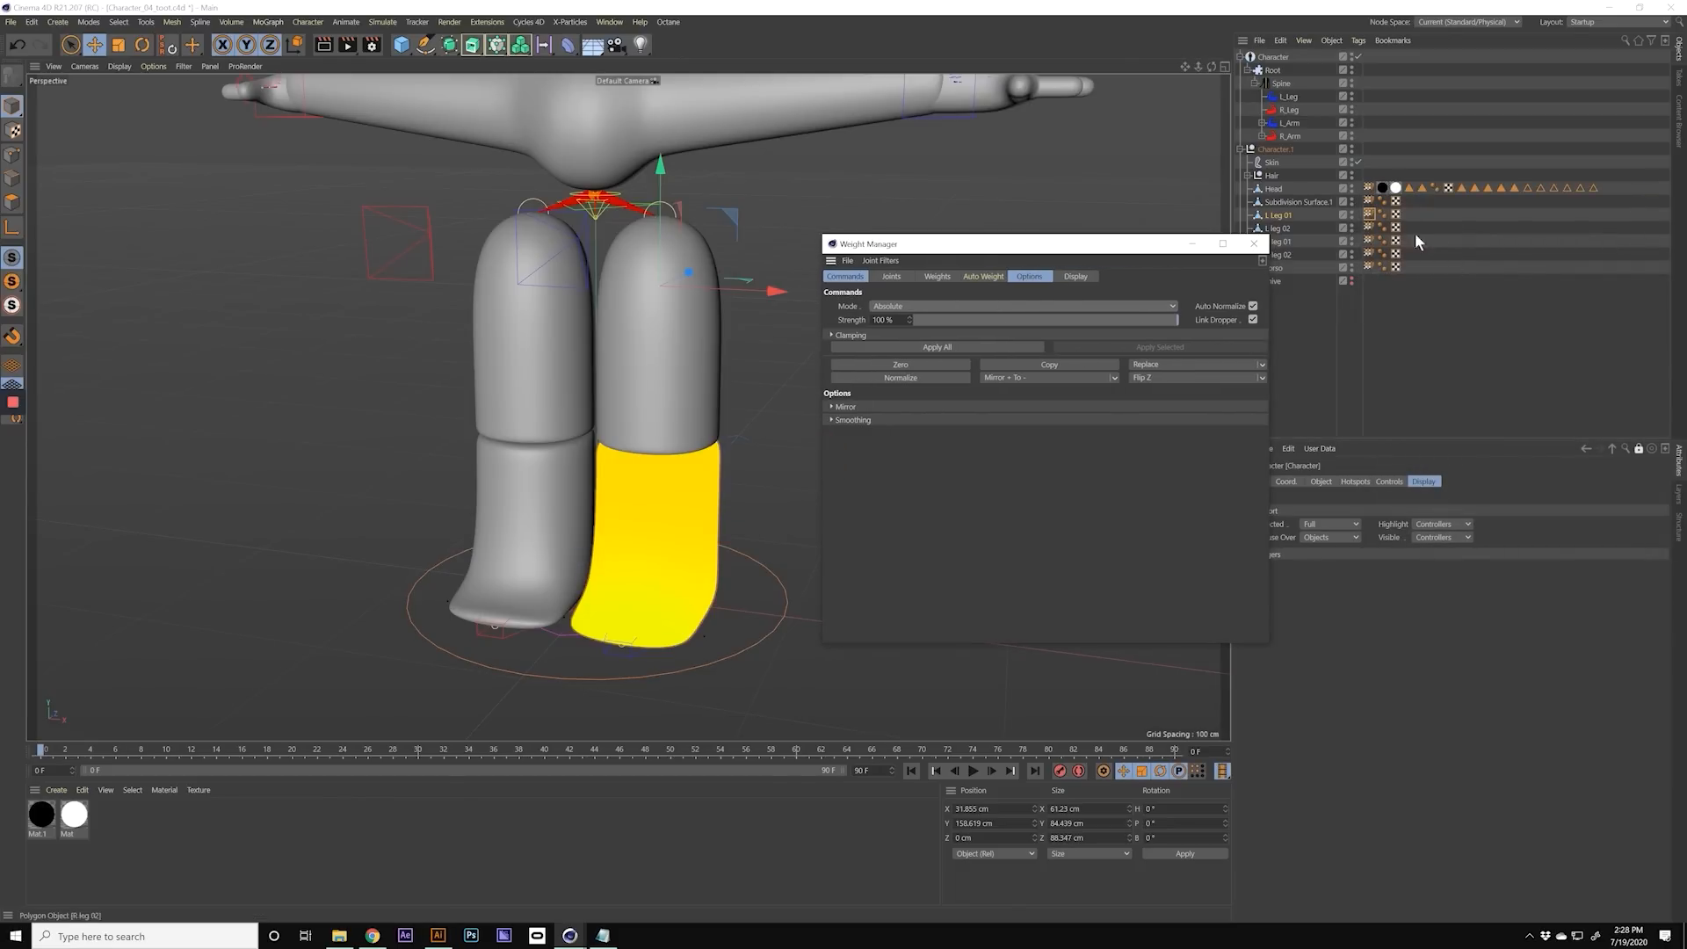
{"action": "left_click_drag", "start_coordinate": [1066, 243], "coordinate": [1028, 262]}
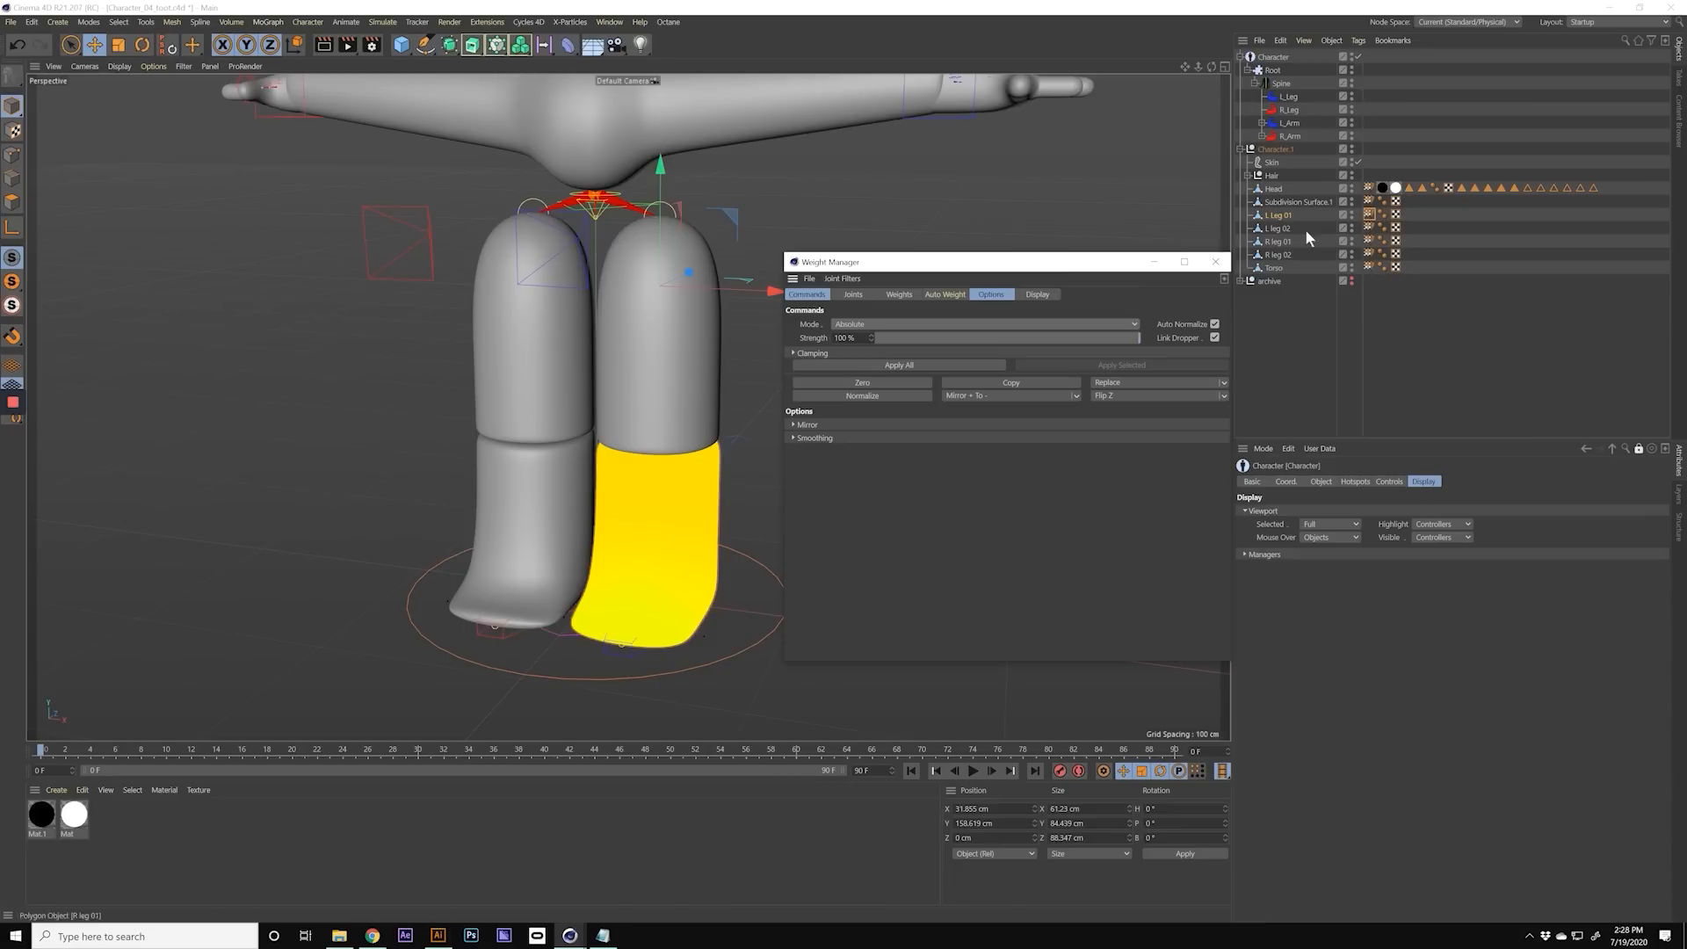
{"action": "left_click", "coordinate": [868, 382]}
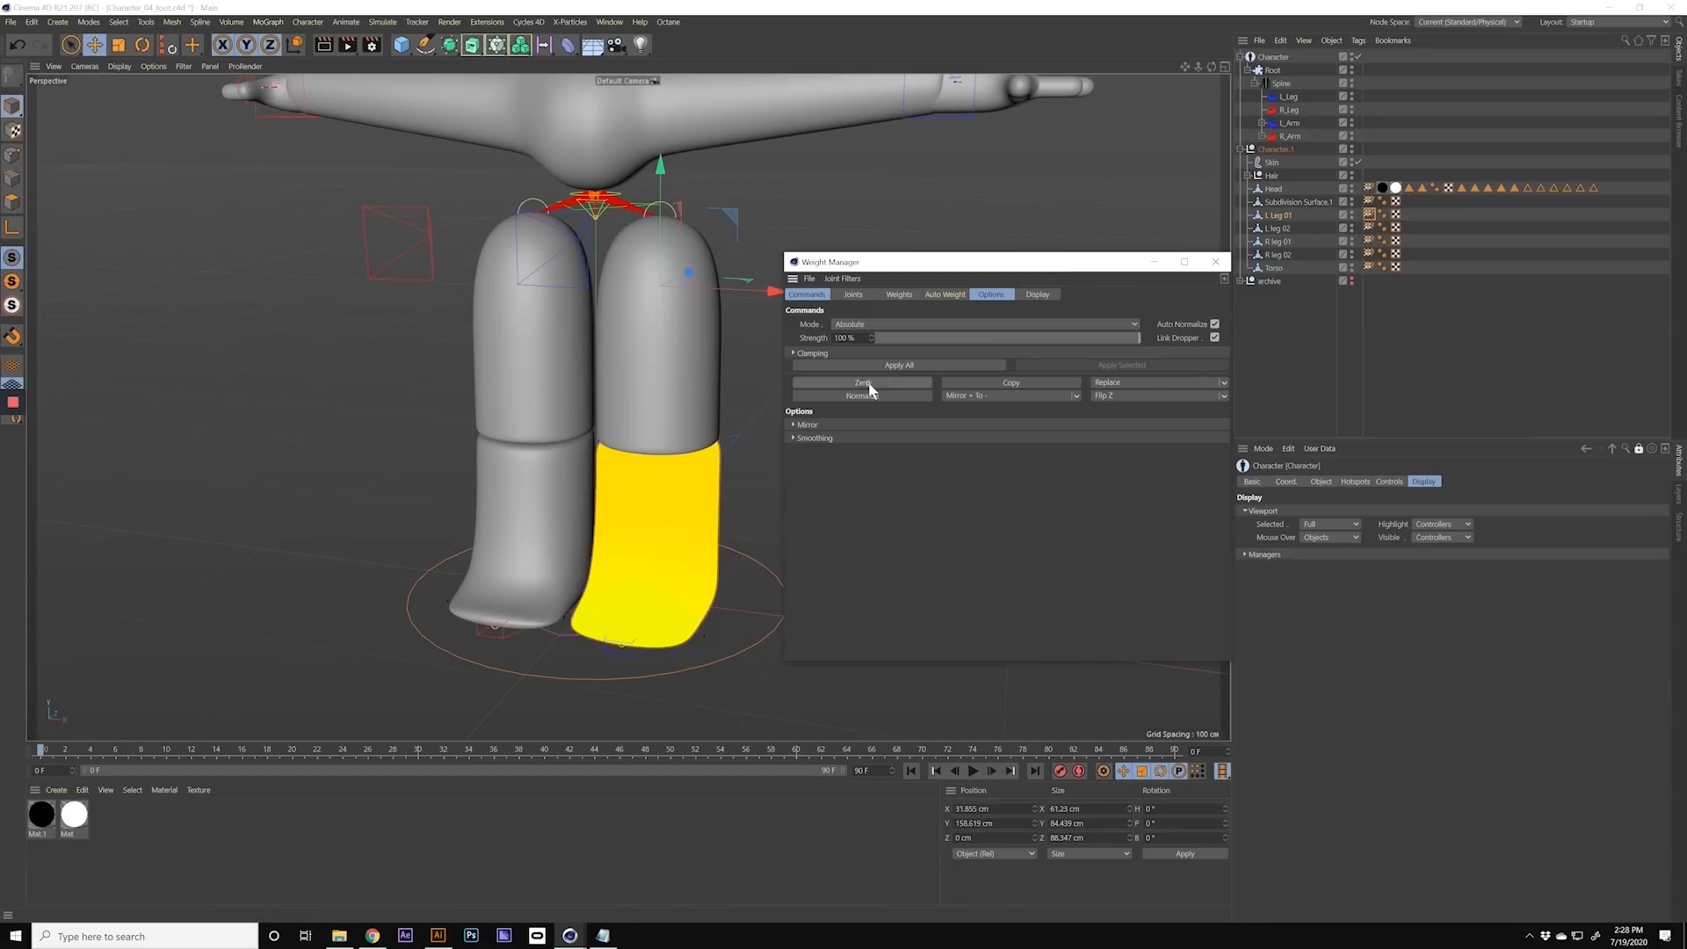
Step: Select only the L_Leg joints from hip to toes and calculate Heatmap auto weights for L Leg 01
{"action": "left_click", "coordinate": [853, 295]}
{"action": "left_click_drag", "start_coordinate": [1008, 401], "coordinate": [1036, 662]}
{"action": "left_click", "coordinate": [816, 362]}
{"action": "left_click", "coordinate": [815, 375]}
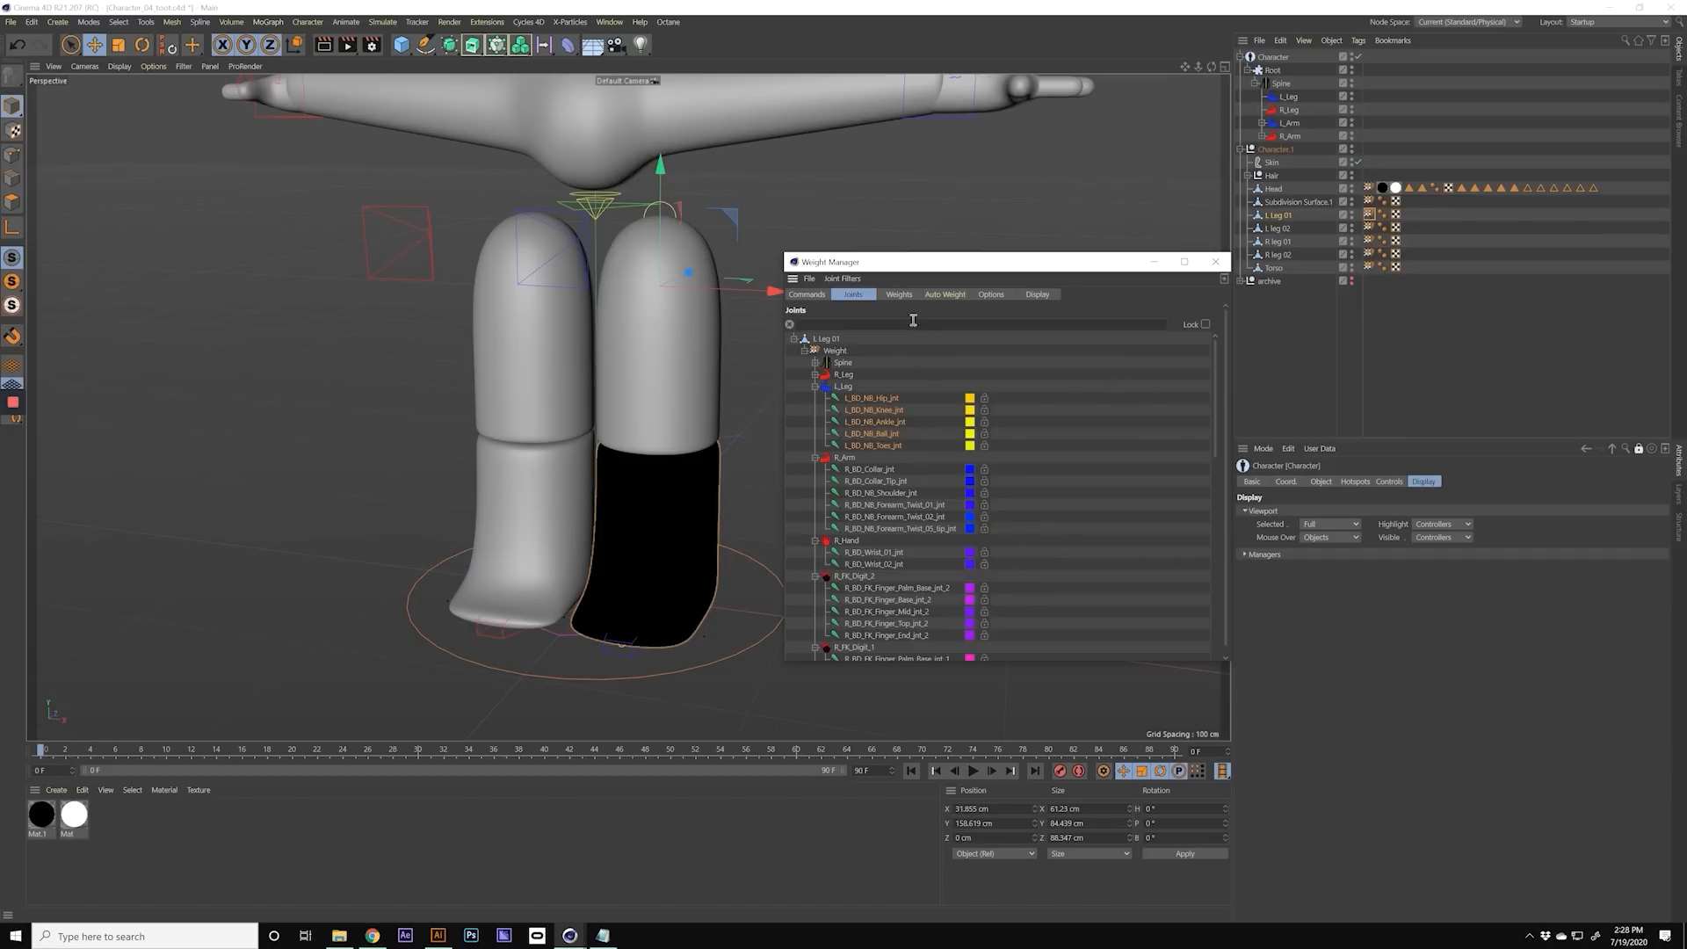
{"action": "left_click", "coordinate": [938, 294]}
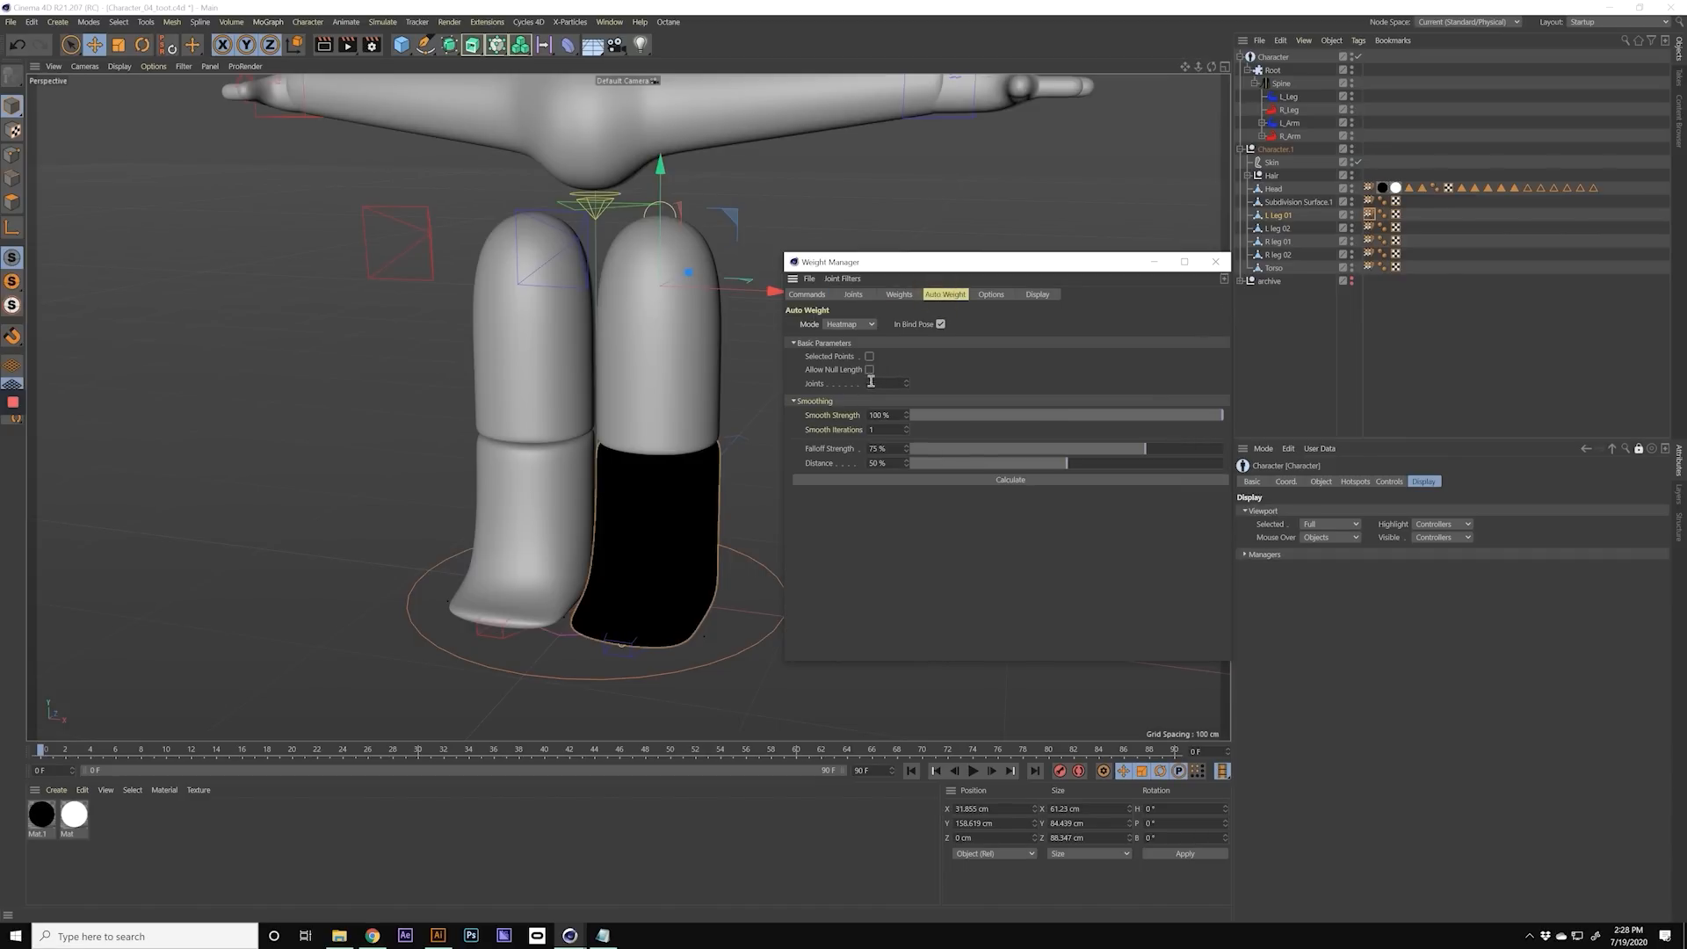
{"action": "left_click", "coordinate": [1015, 478]}
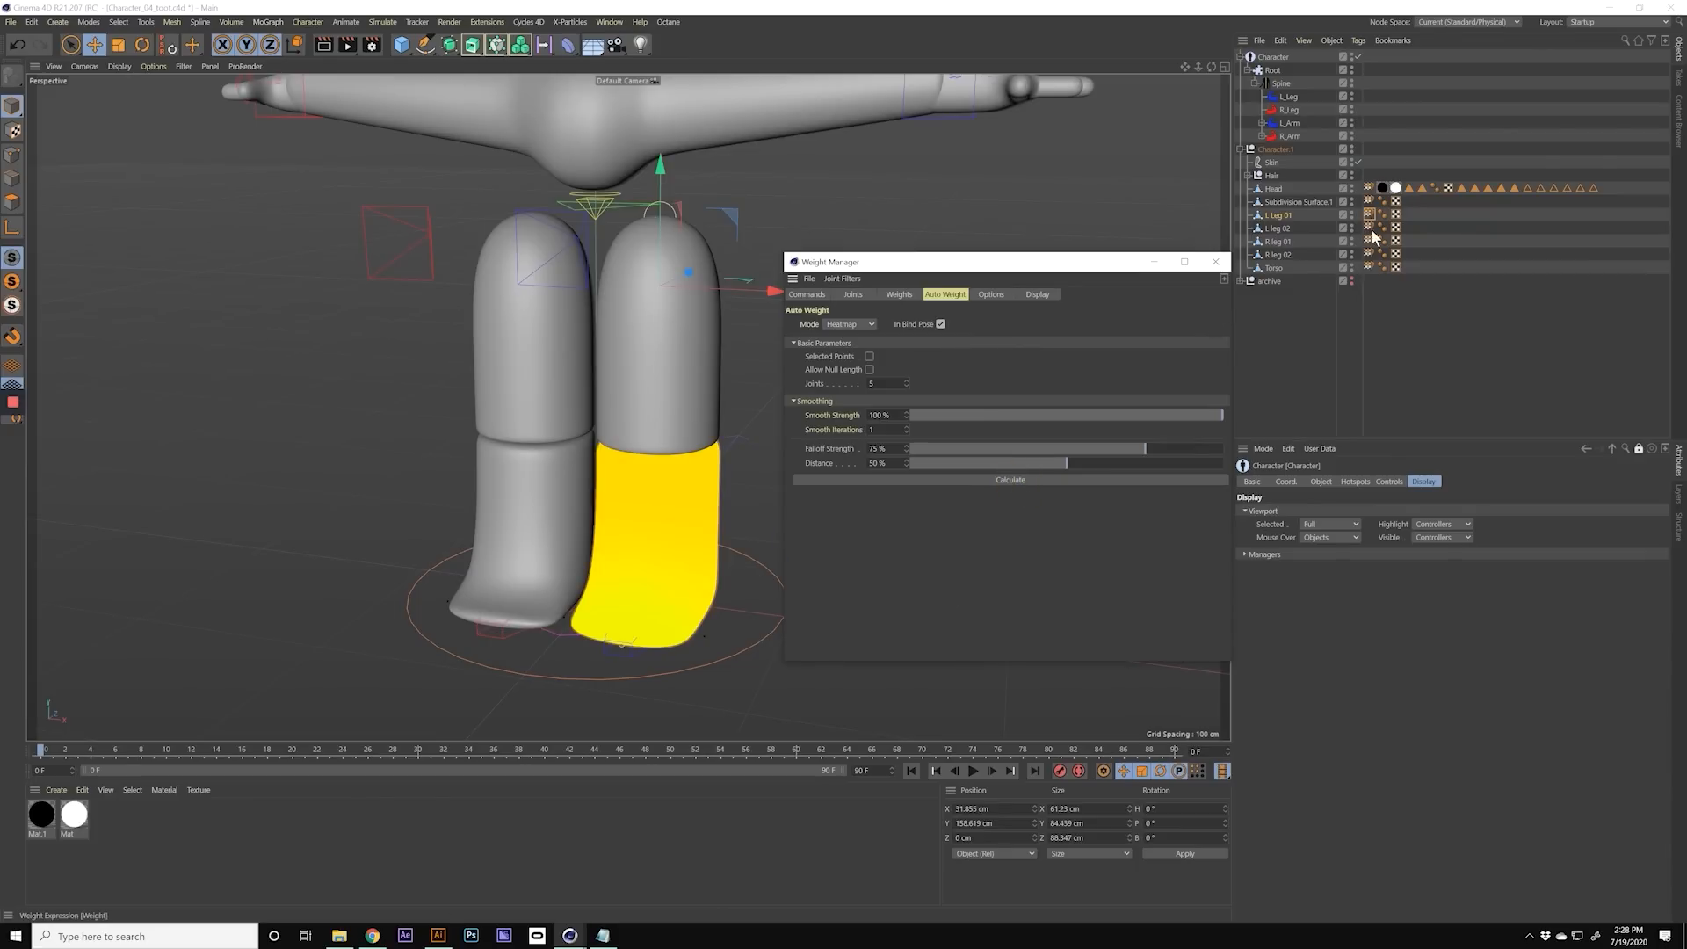
Step: Switch the Weight Manager to the L leg 02 weight tag, dismiss the duplicate windows and zero that mesh's weights
{"action": "left_click", "coordinate": [1288, 230]}
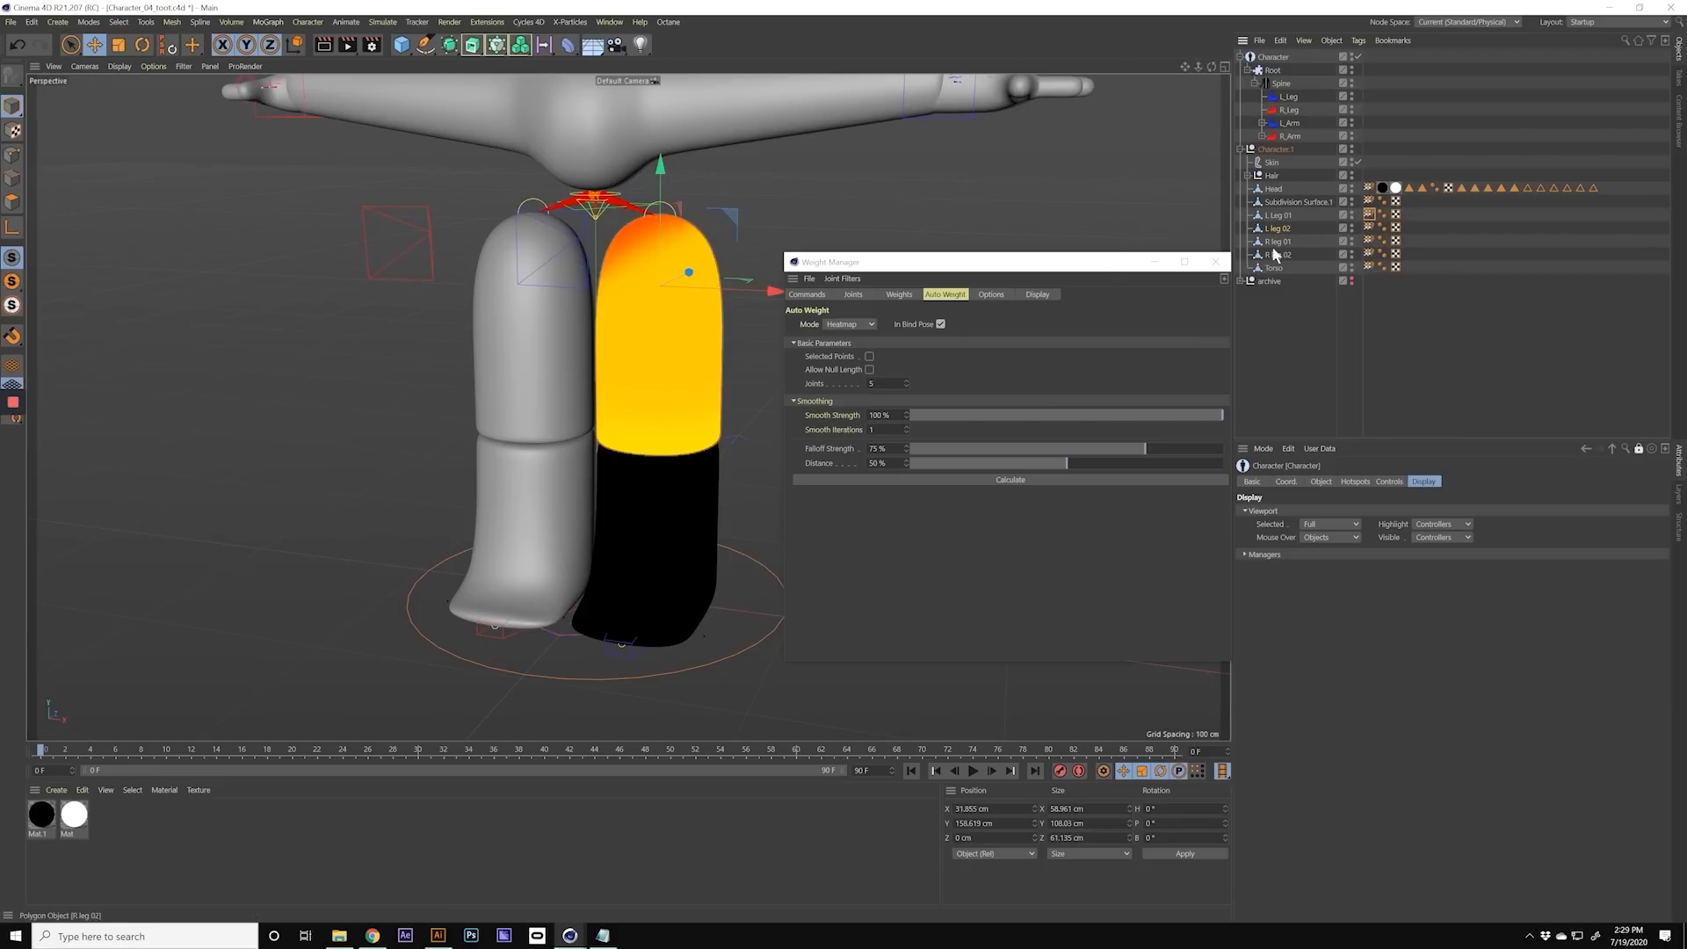
{"action": "left_click_drag", "start_coordinate": [1062, 262], "coordinate": [1053, 236]}
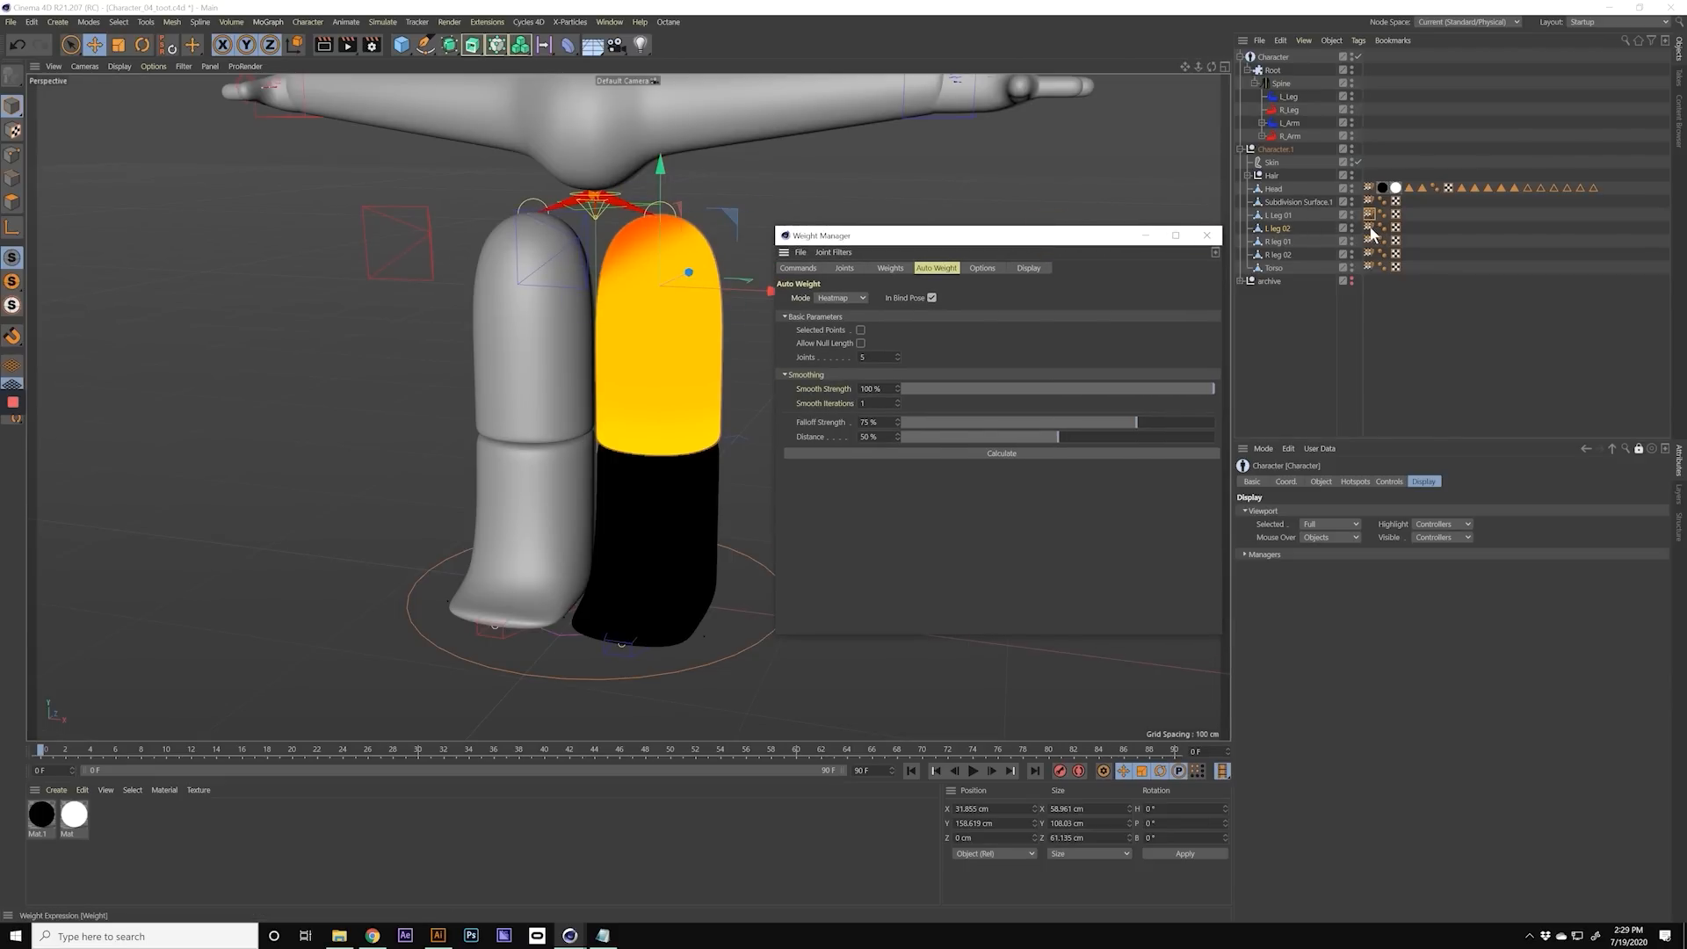
{"action": "left_click", "coordinate": [1370, 229]}
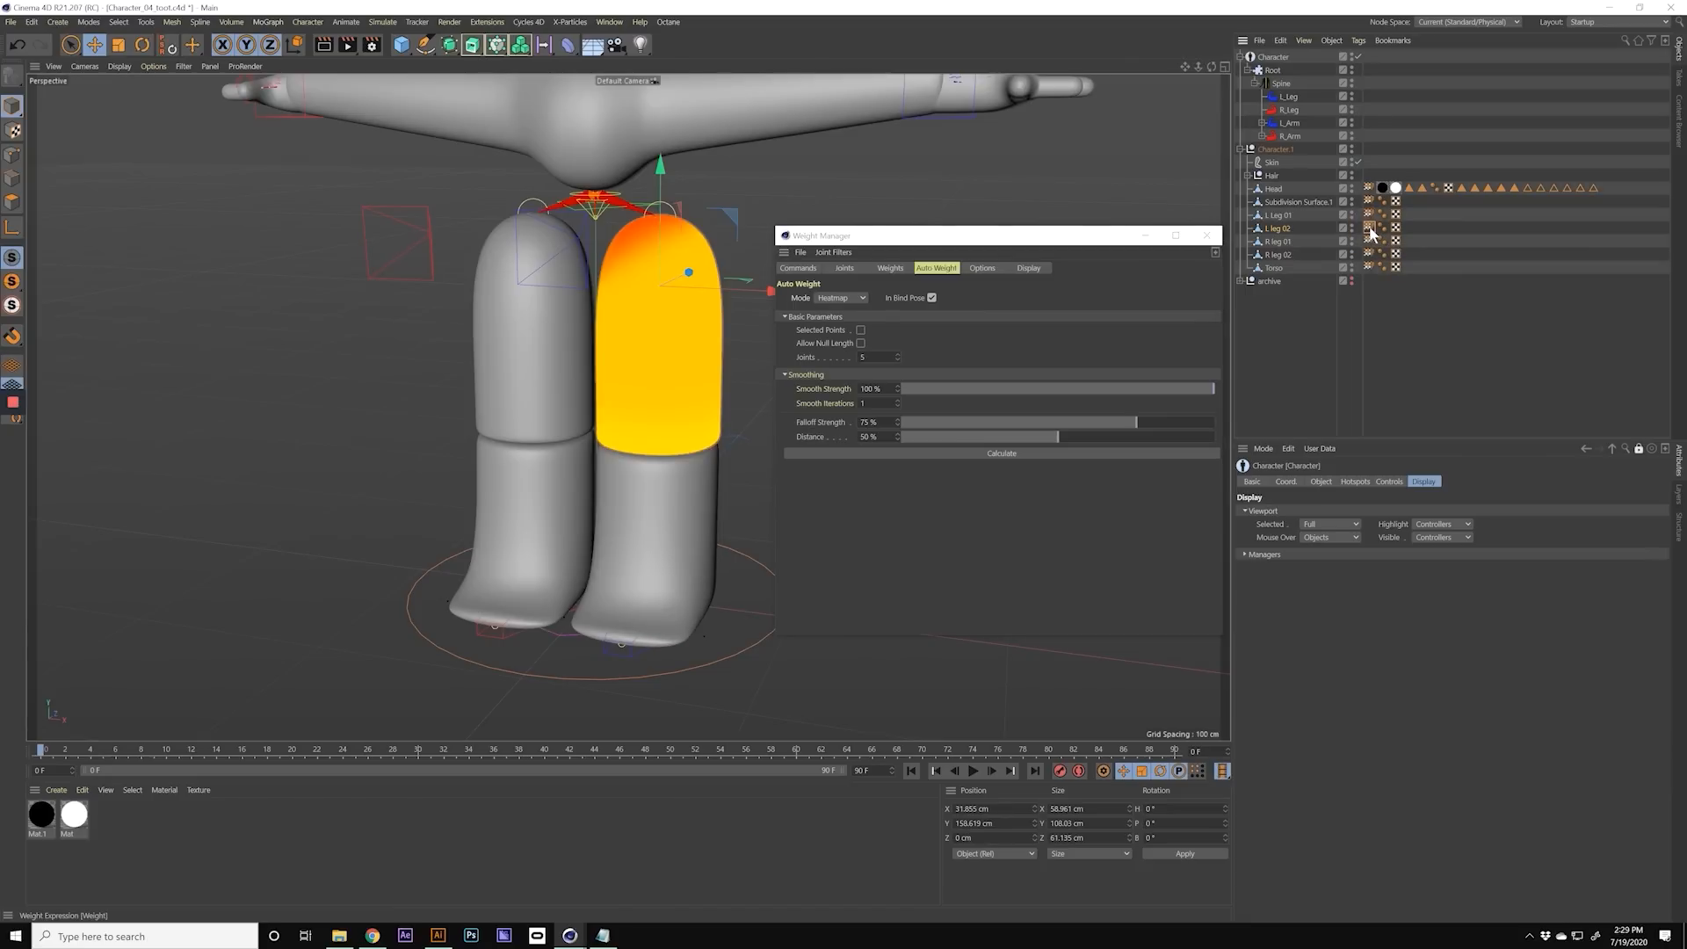
{"action": "double_click", "coordinate": [1369, 229]}
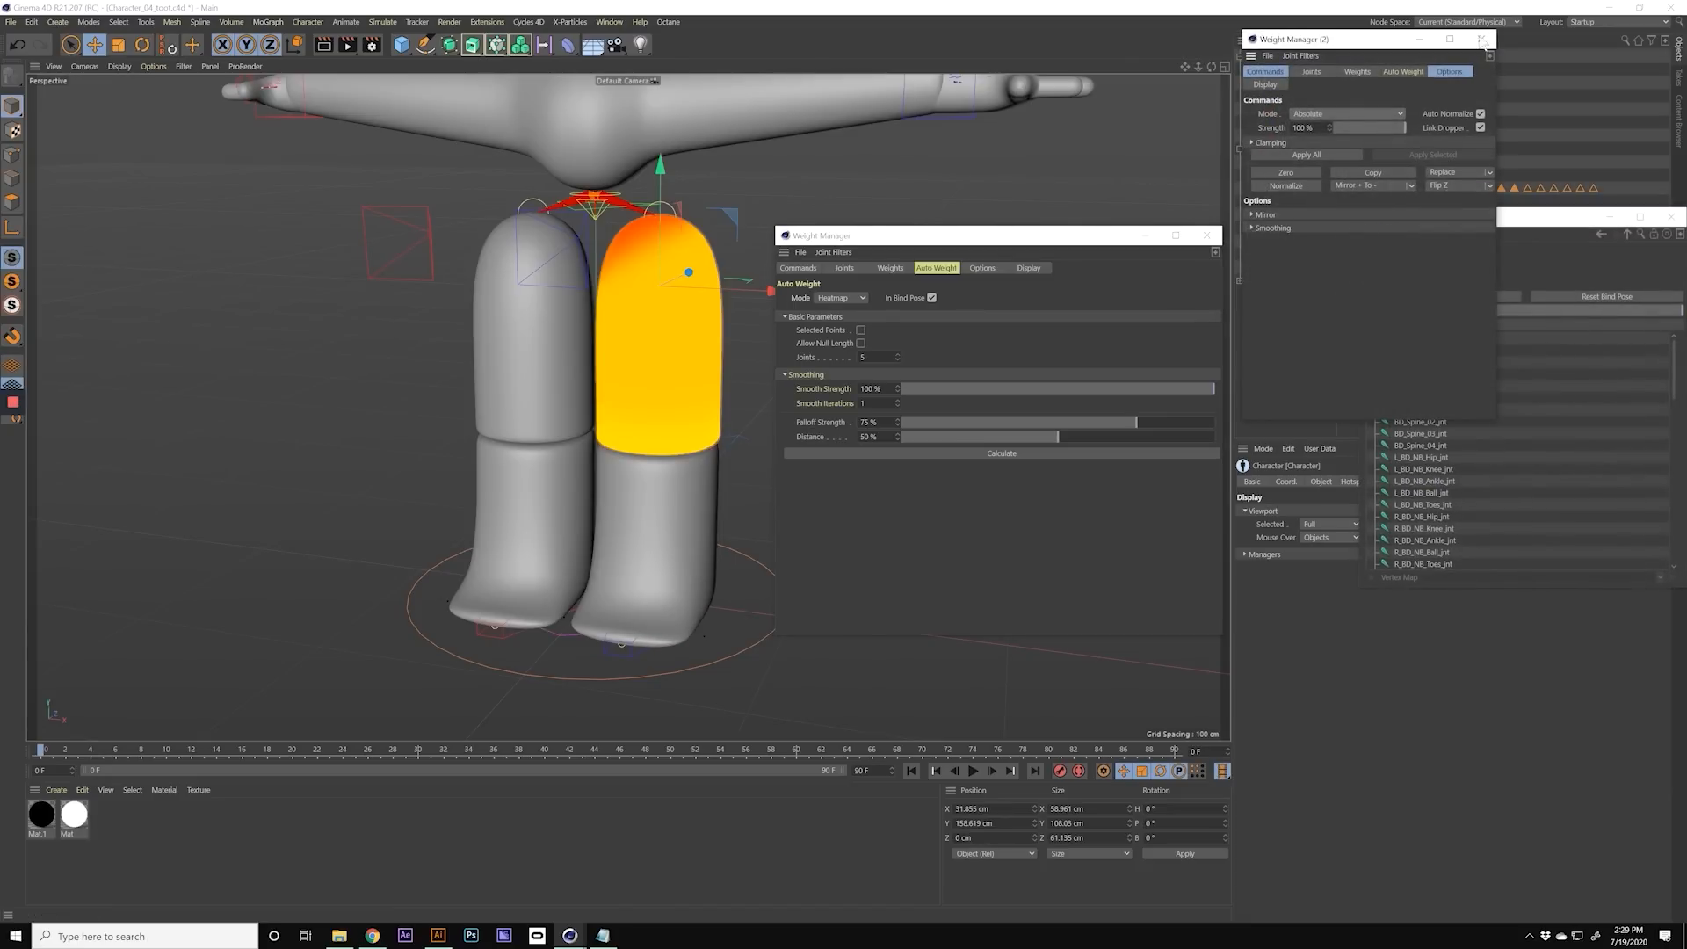
{"action": "left_click", "coordinate": [1483, 41]}
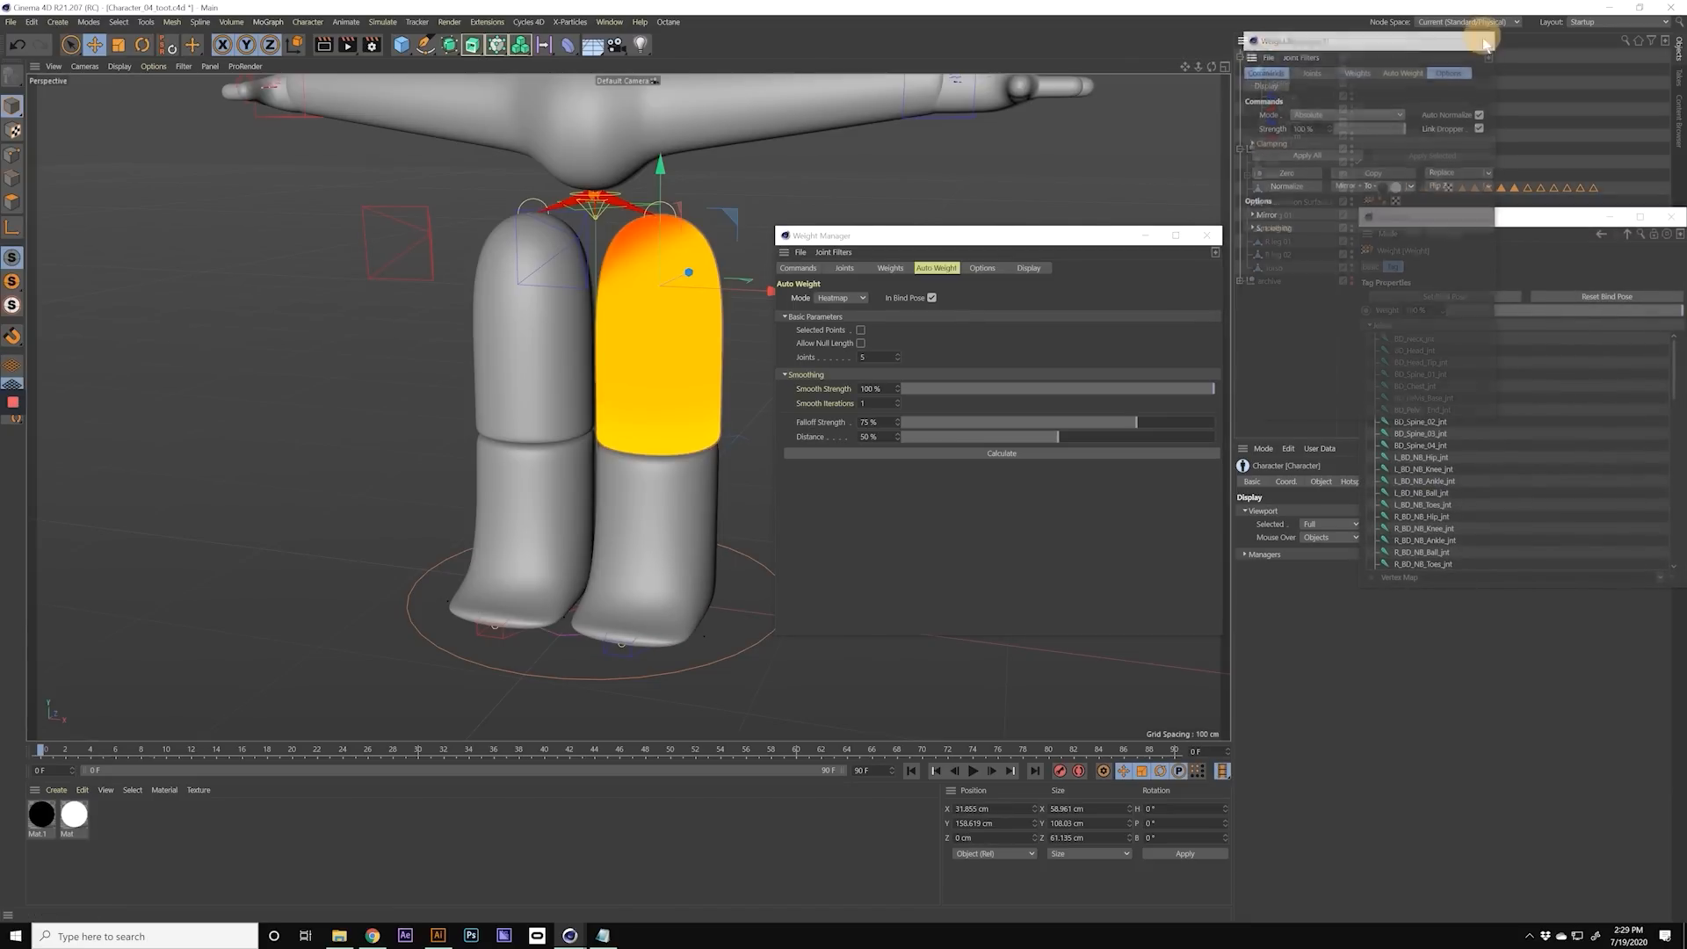
{"action": "left_click", "coordinate": [1671, 217]}
{"action": "left_click", "coordinate": [843, 267]}
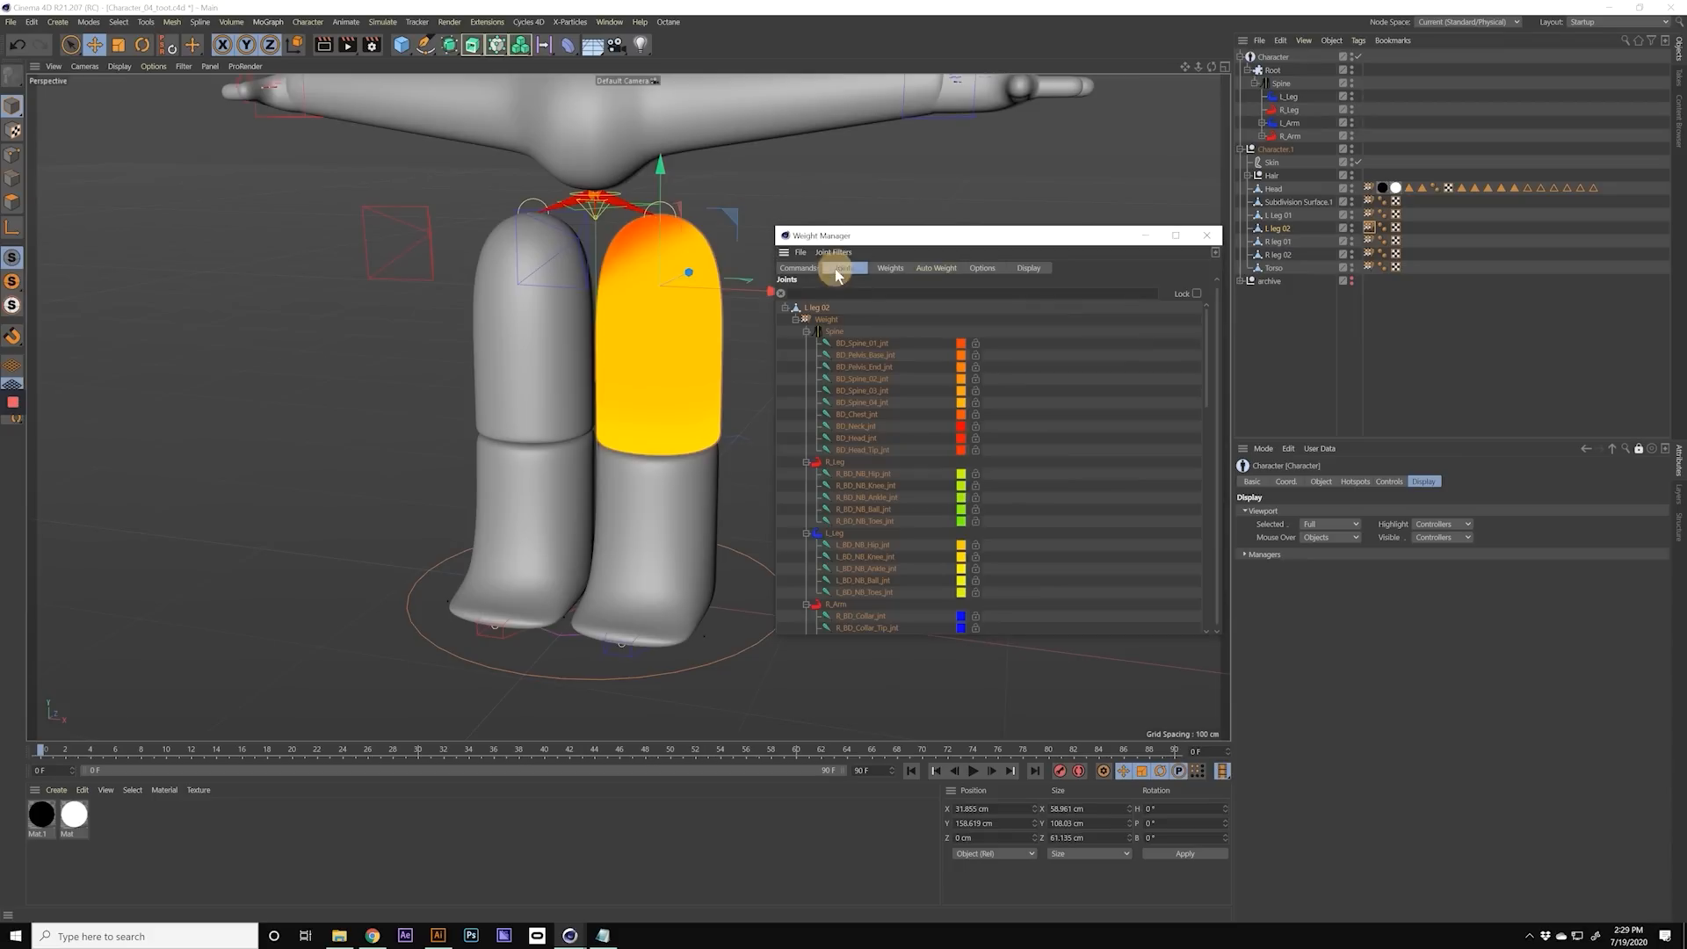
{"action": "left_click", "coordinate": [797, 269]}
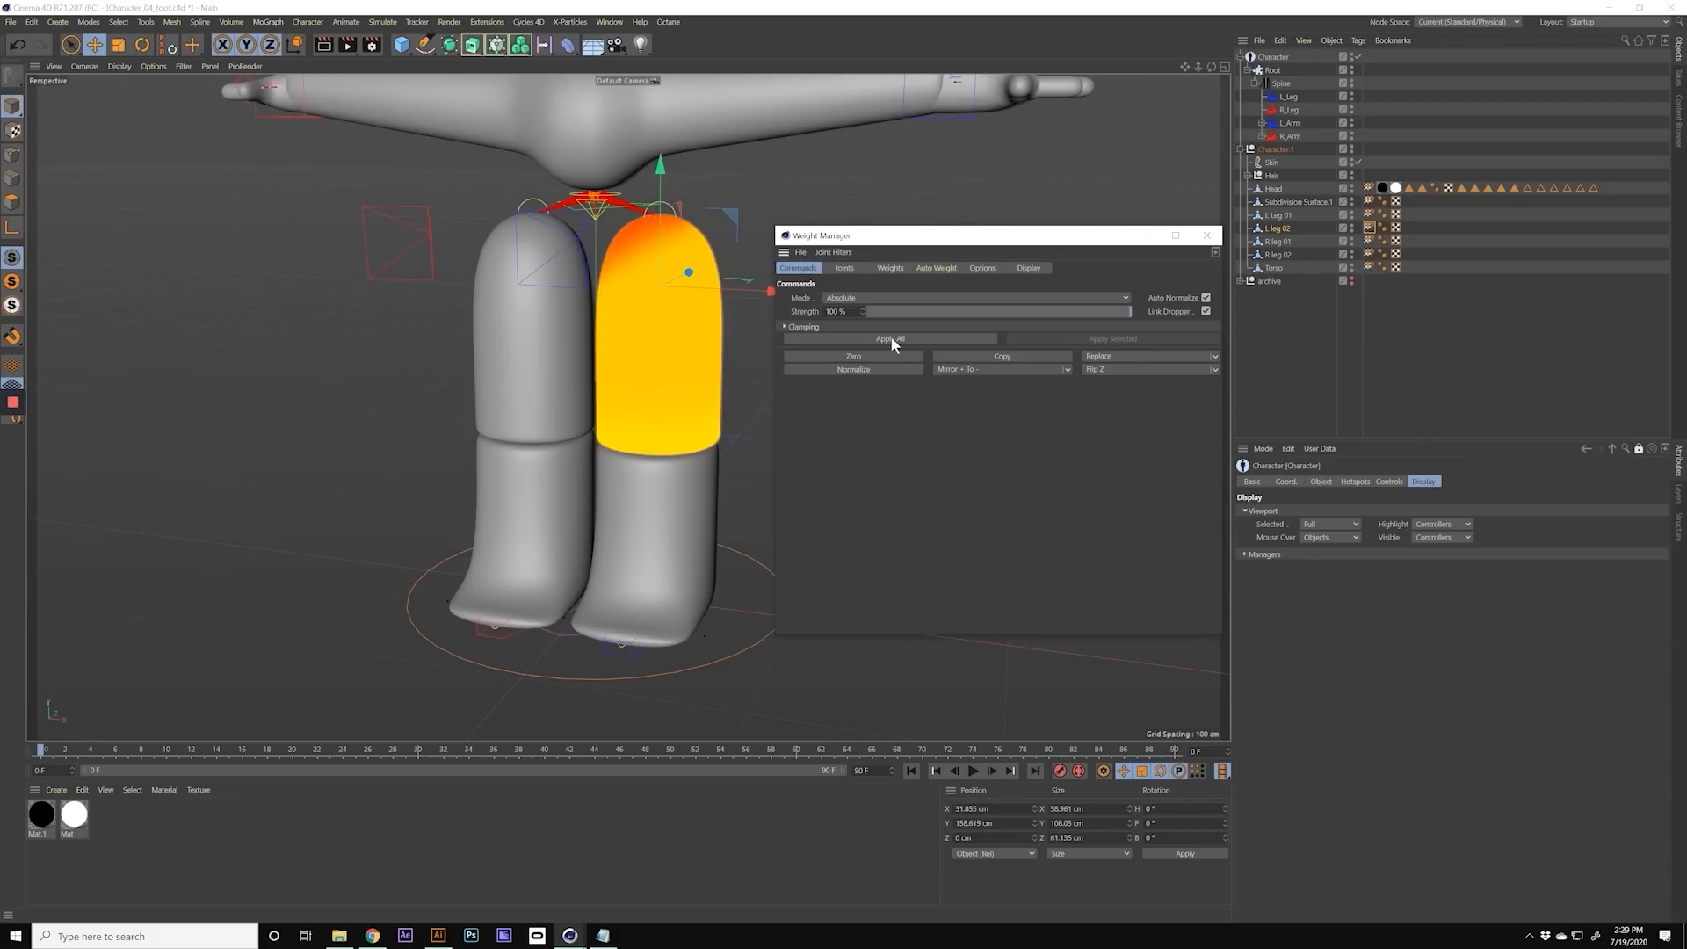
{"action": "left_click", "coordinate": [858, 356]}
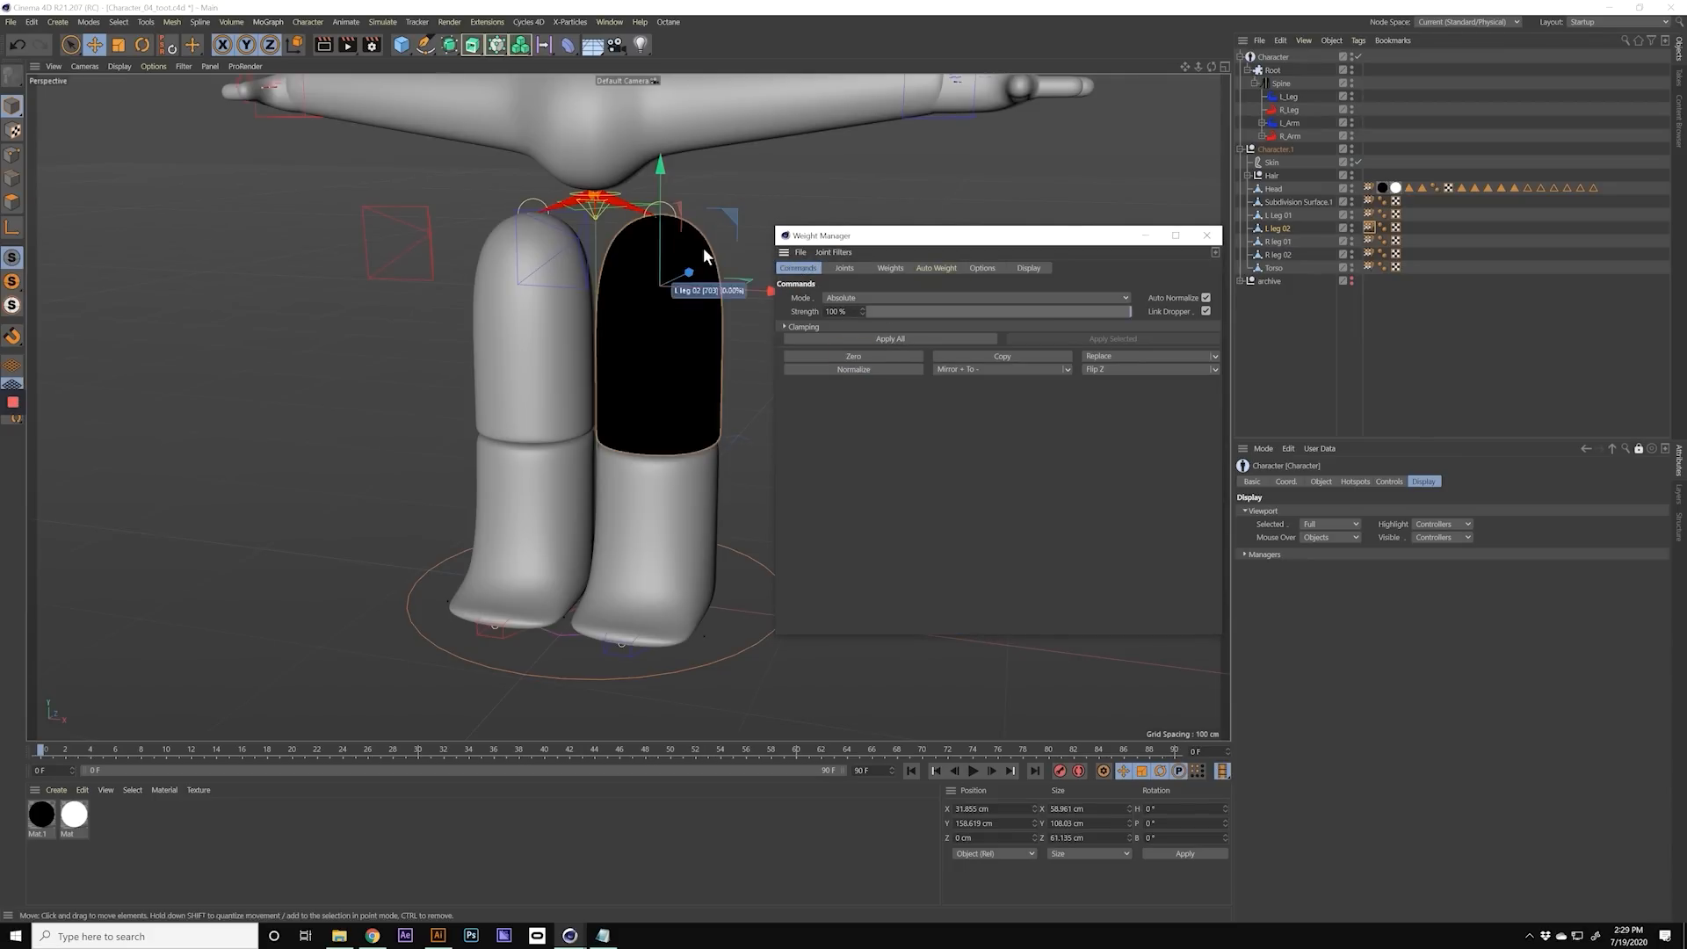
Step: Select only the L_Leg joints from hip to toes and calculate Heatmap auto weights for L leg 02
{"action": "left_click", "coordinate": [925, 269]}
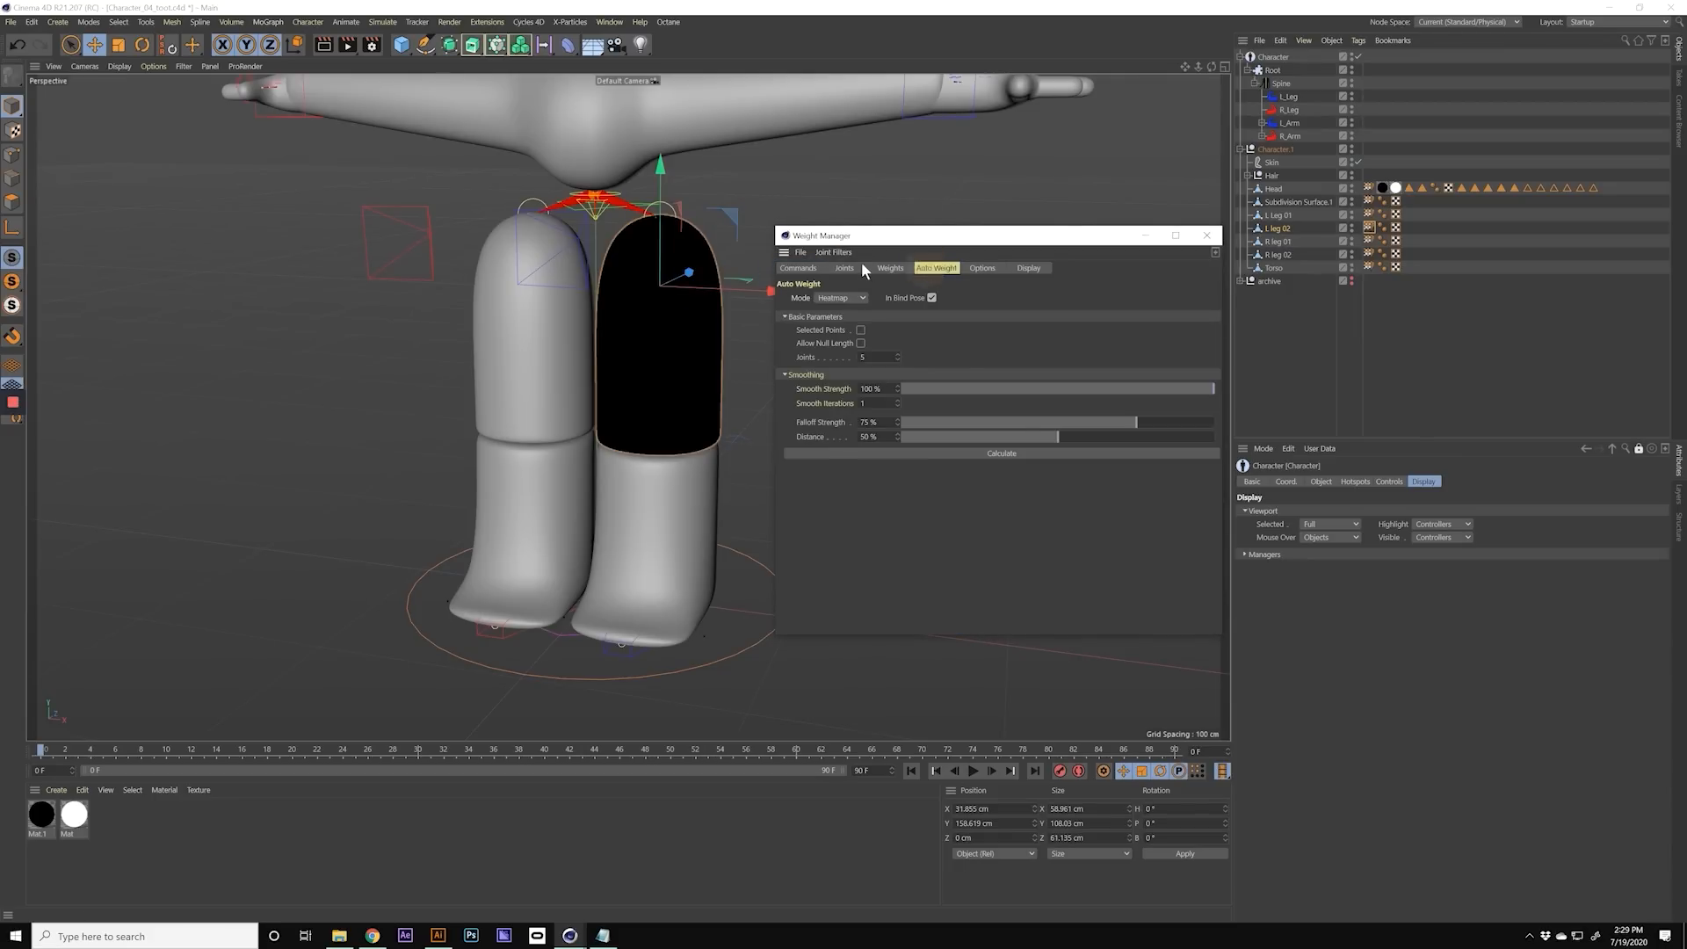
{"action": "left_click", "coordinate": [845, 269]}
{"action": "scroll", "coordinate": [856, 493], "scroll_direction": "down", "scroll_amount": 2}
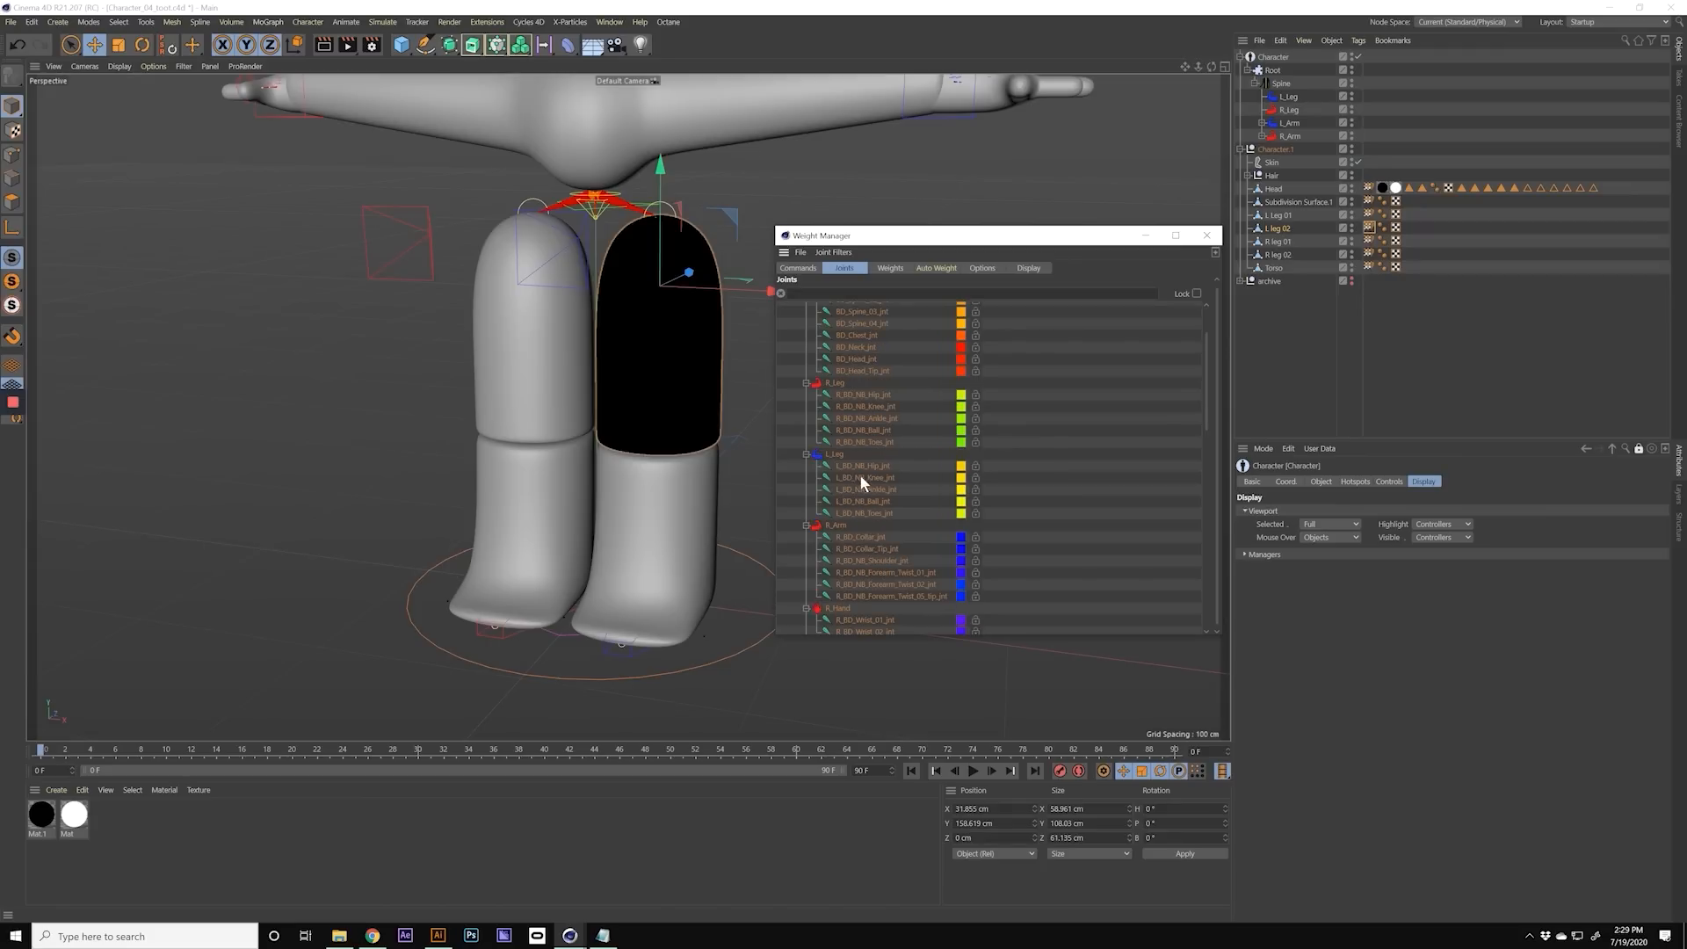
{"action": "left_click", "coordinate": [862, 467]}
{"action": "left_click_drag", "start_coordinate": [868, 482], "coordinate": [878, 525]}
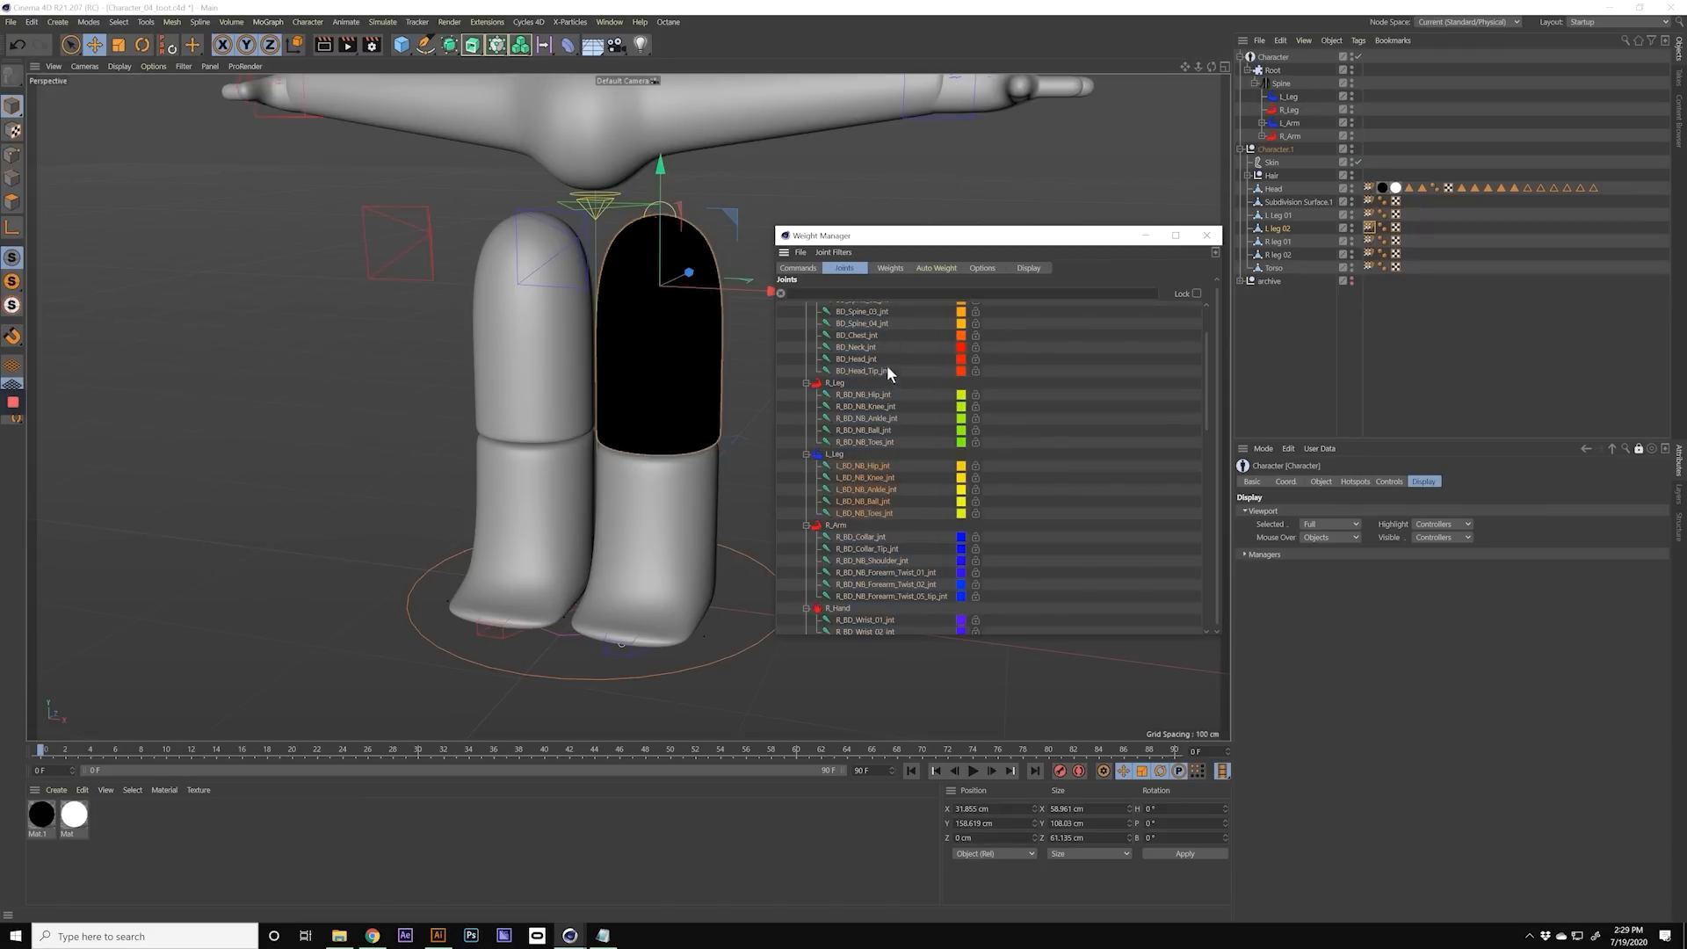
{"action": "left_click", "coordinate": [935, 268]}
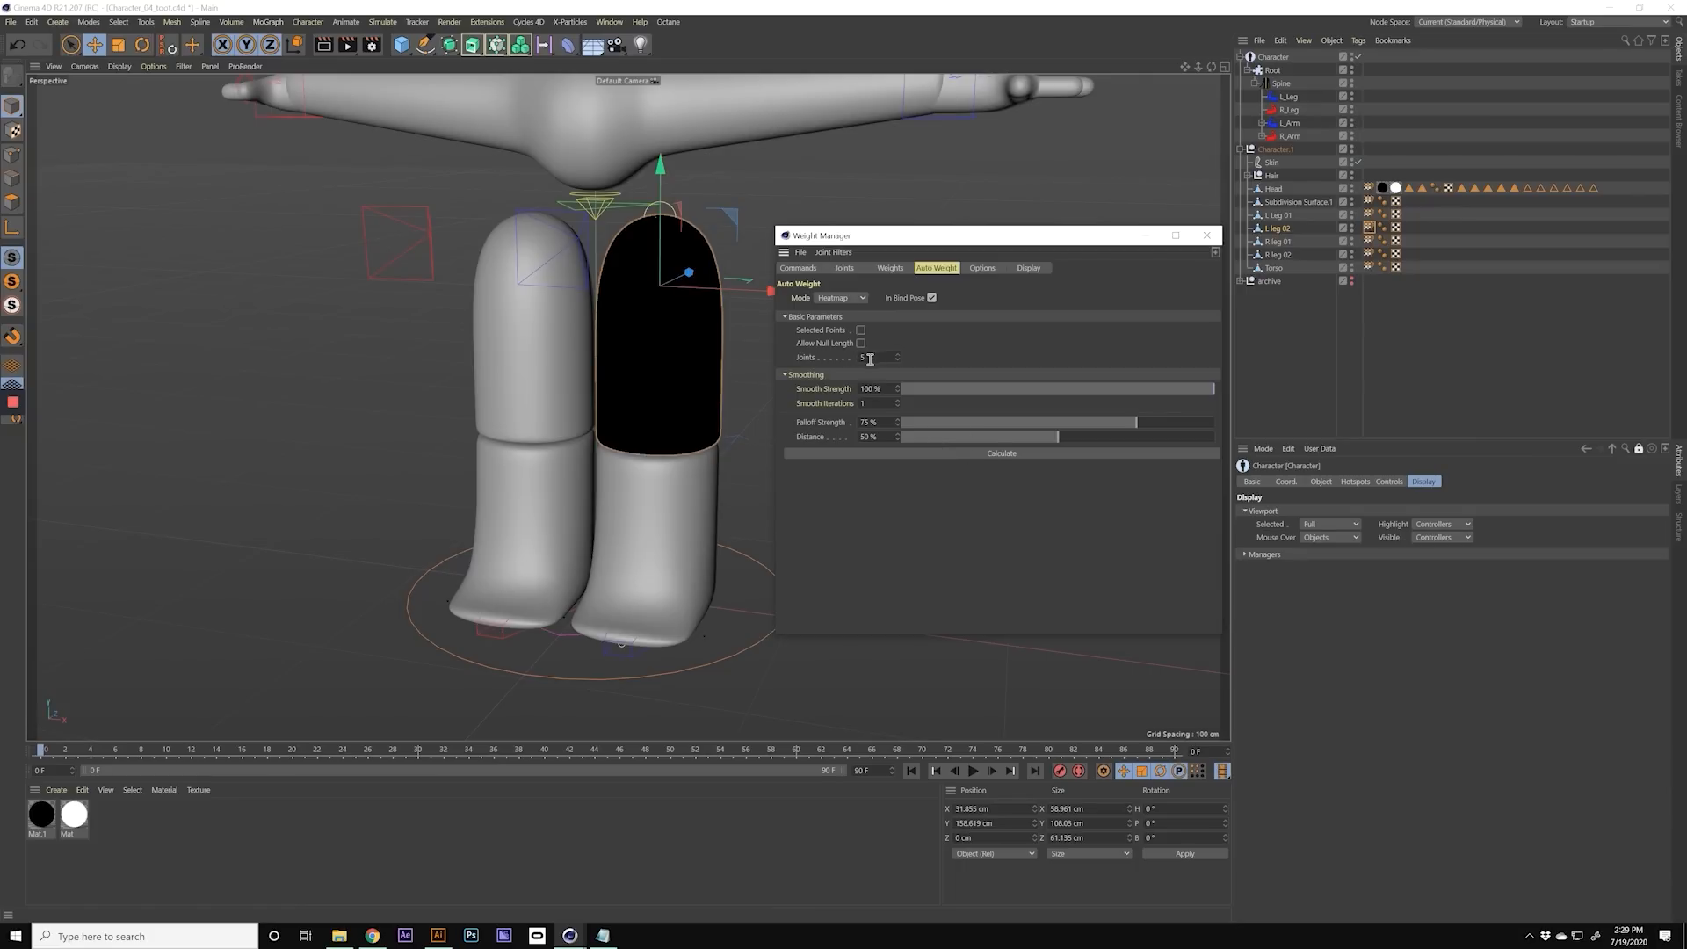
{"action": "left_click", "coordinate": [1010, 452]}
{"action": "left_click_drag", "start_coordinate": [651, 304], "coordinate": [665, 253], "text": "alt"}
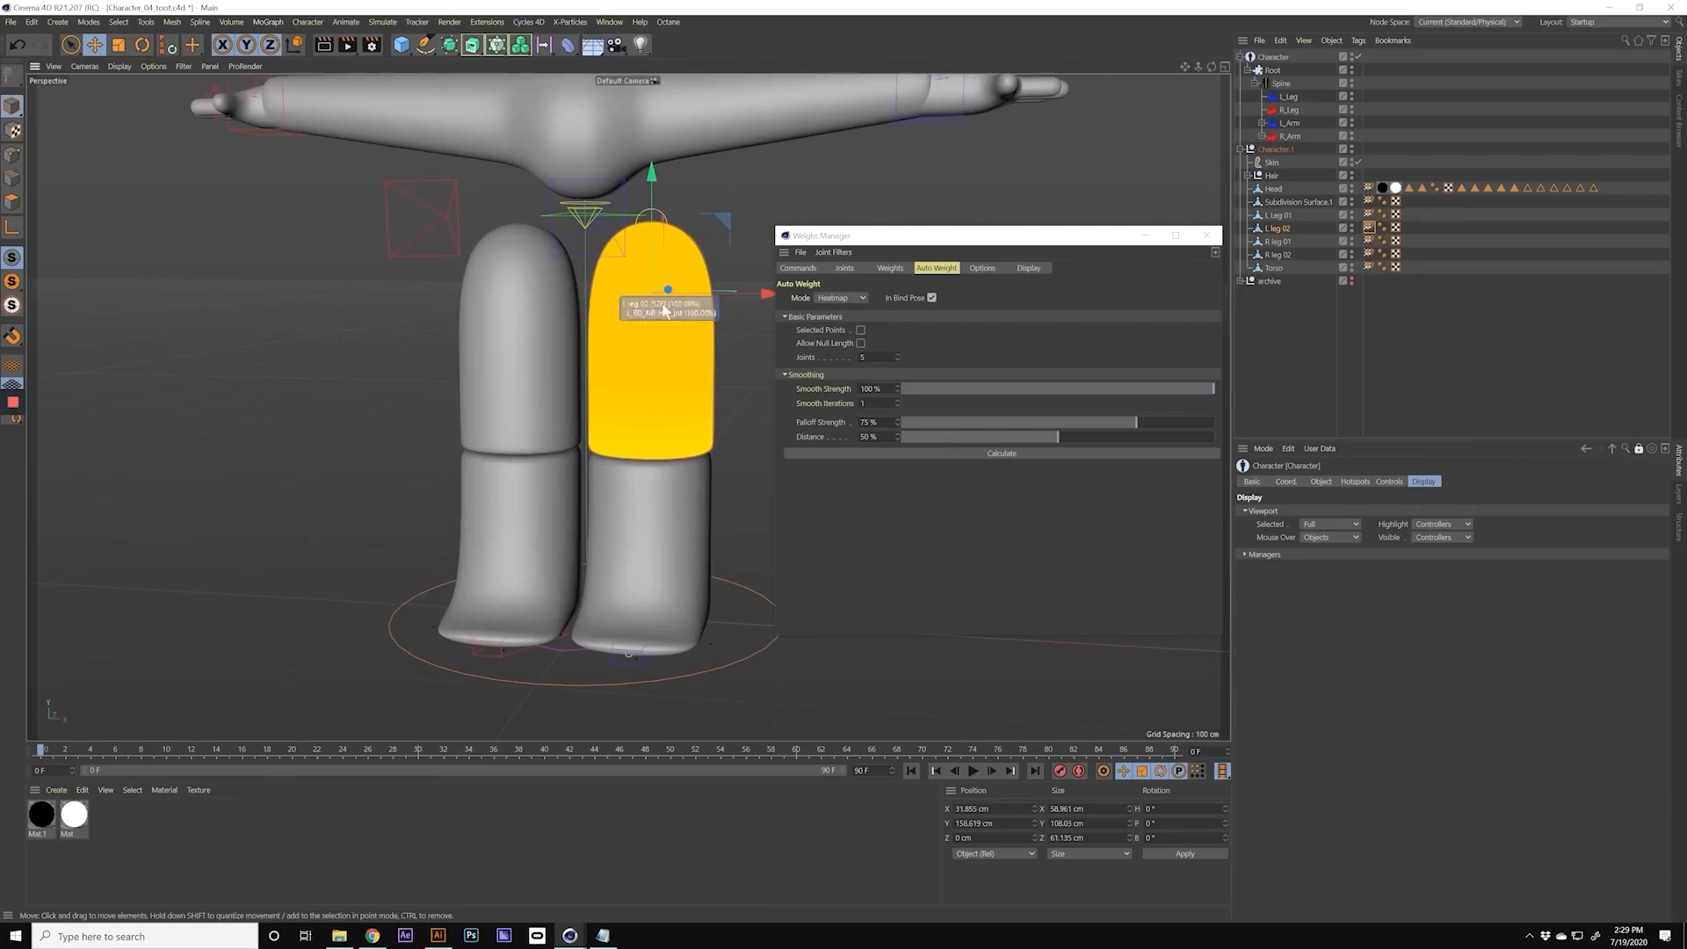
{"action": "left_click_drag", "start_coordinate": [619, 322], "coordinate": [585, 235], "text": "alt"}
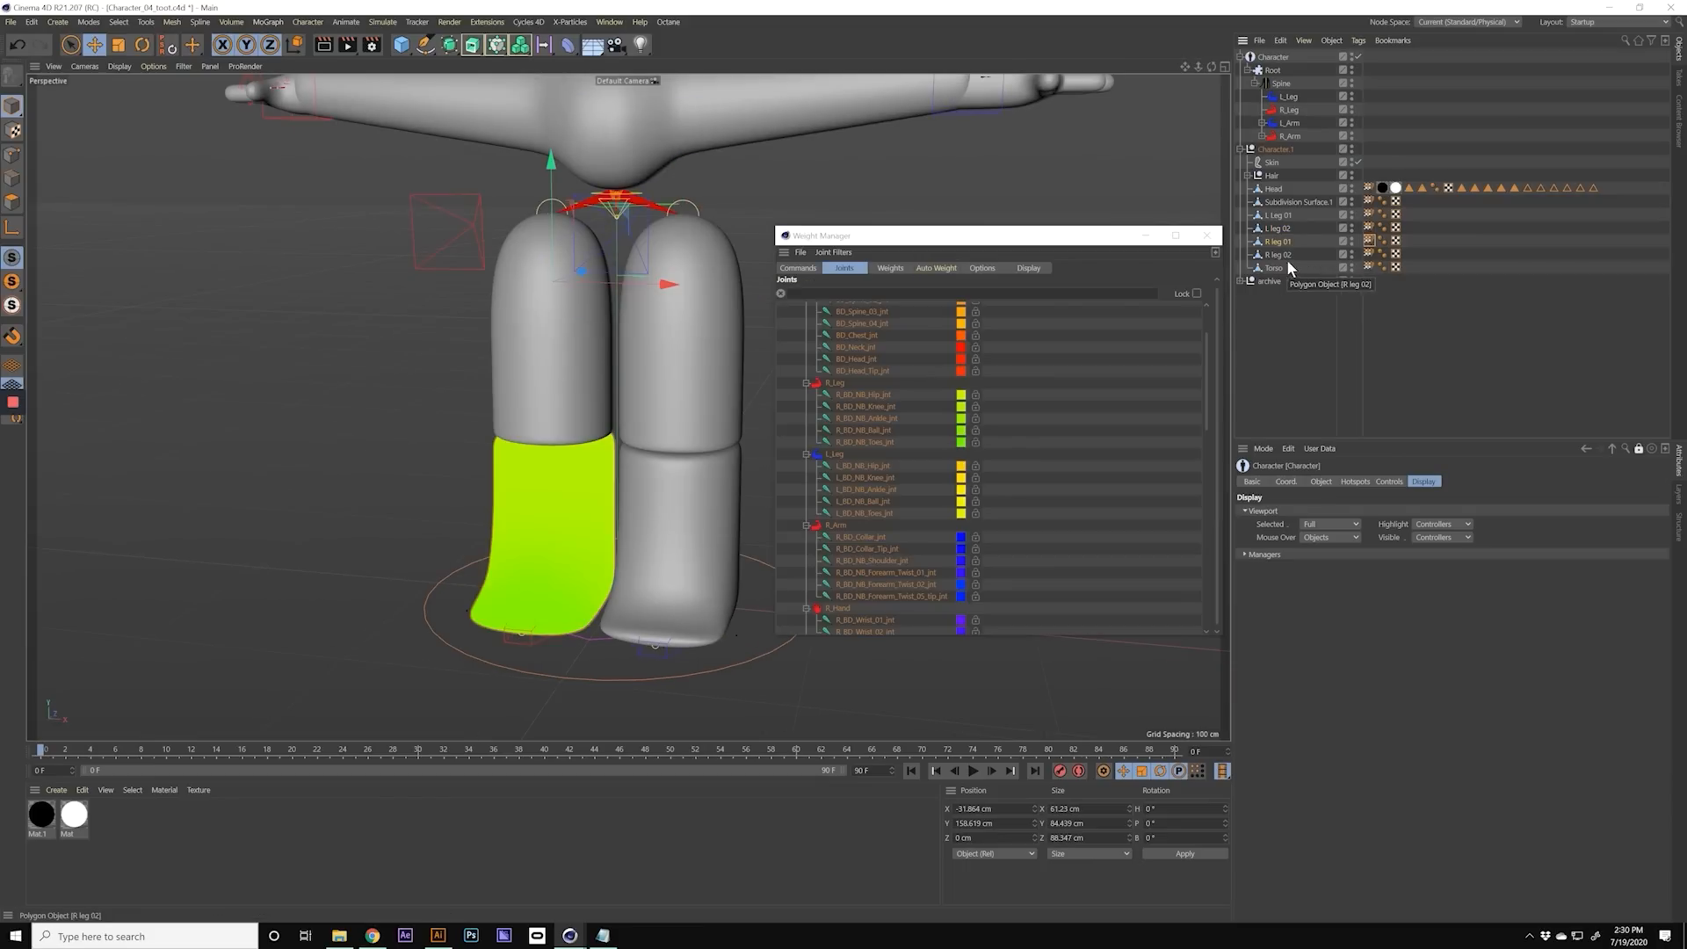
Step: Switch the Weight Manager to the R leg 01 weight tag and zero that mesh's weights on all joints
{"action": "left_click", "coordinate": [1279, 229]}
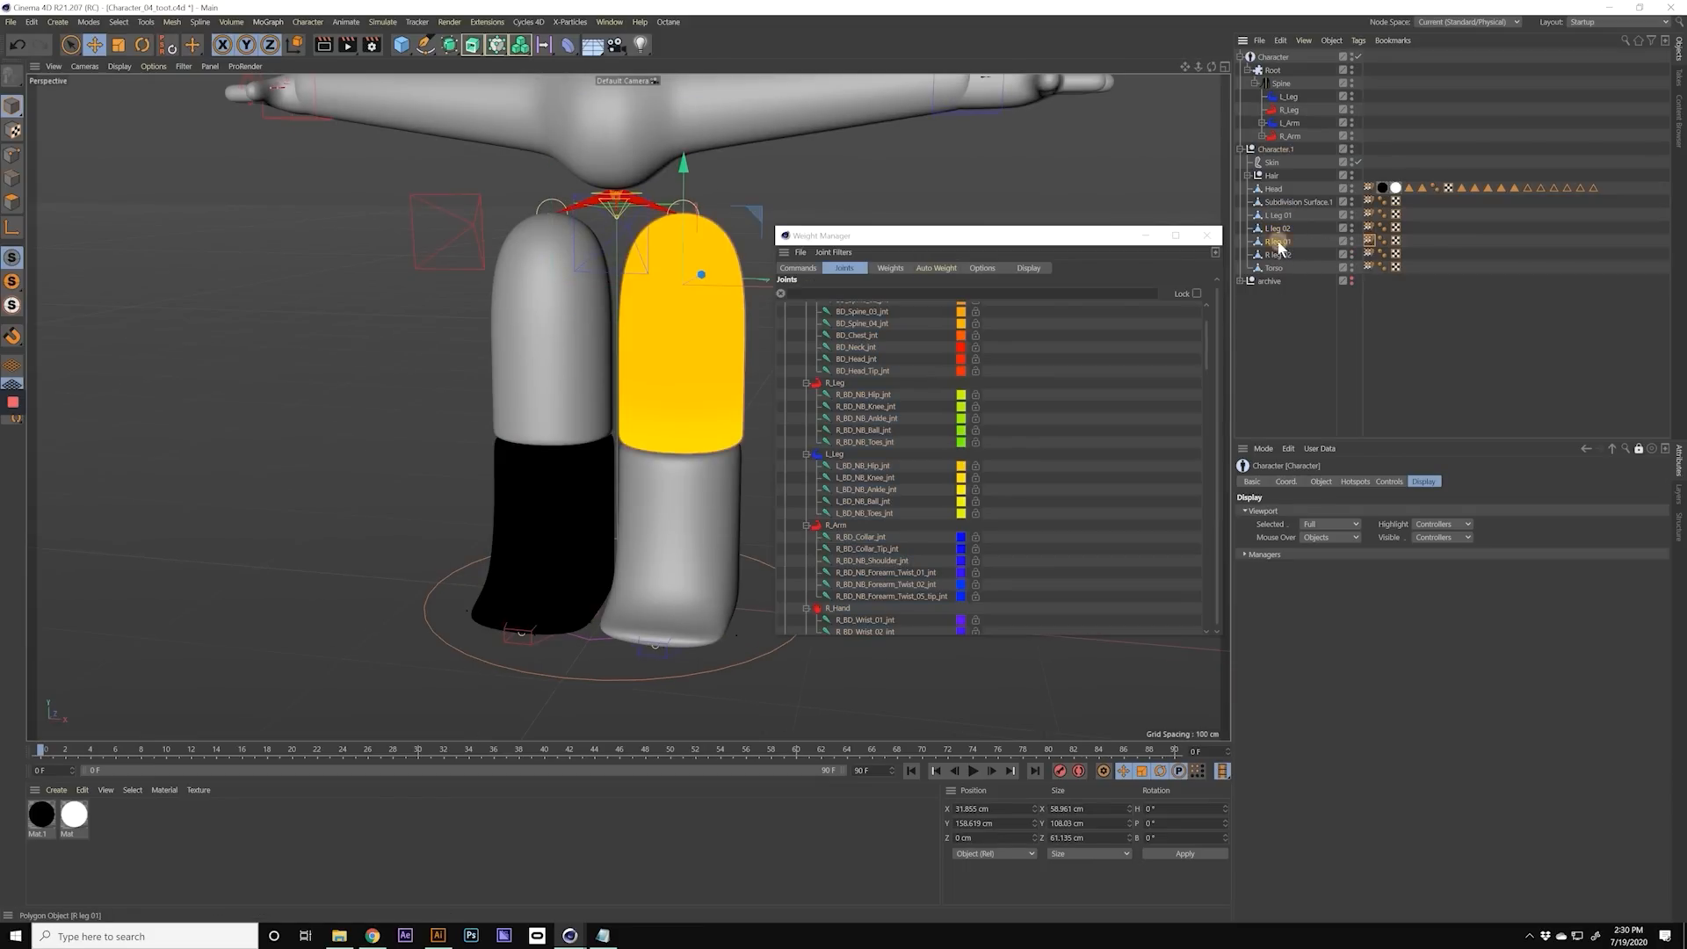
{"action": "left_click", "coordinate": [1279, 242]}
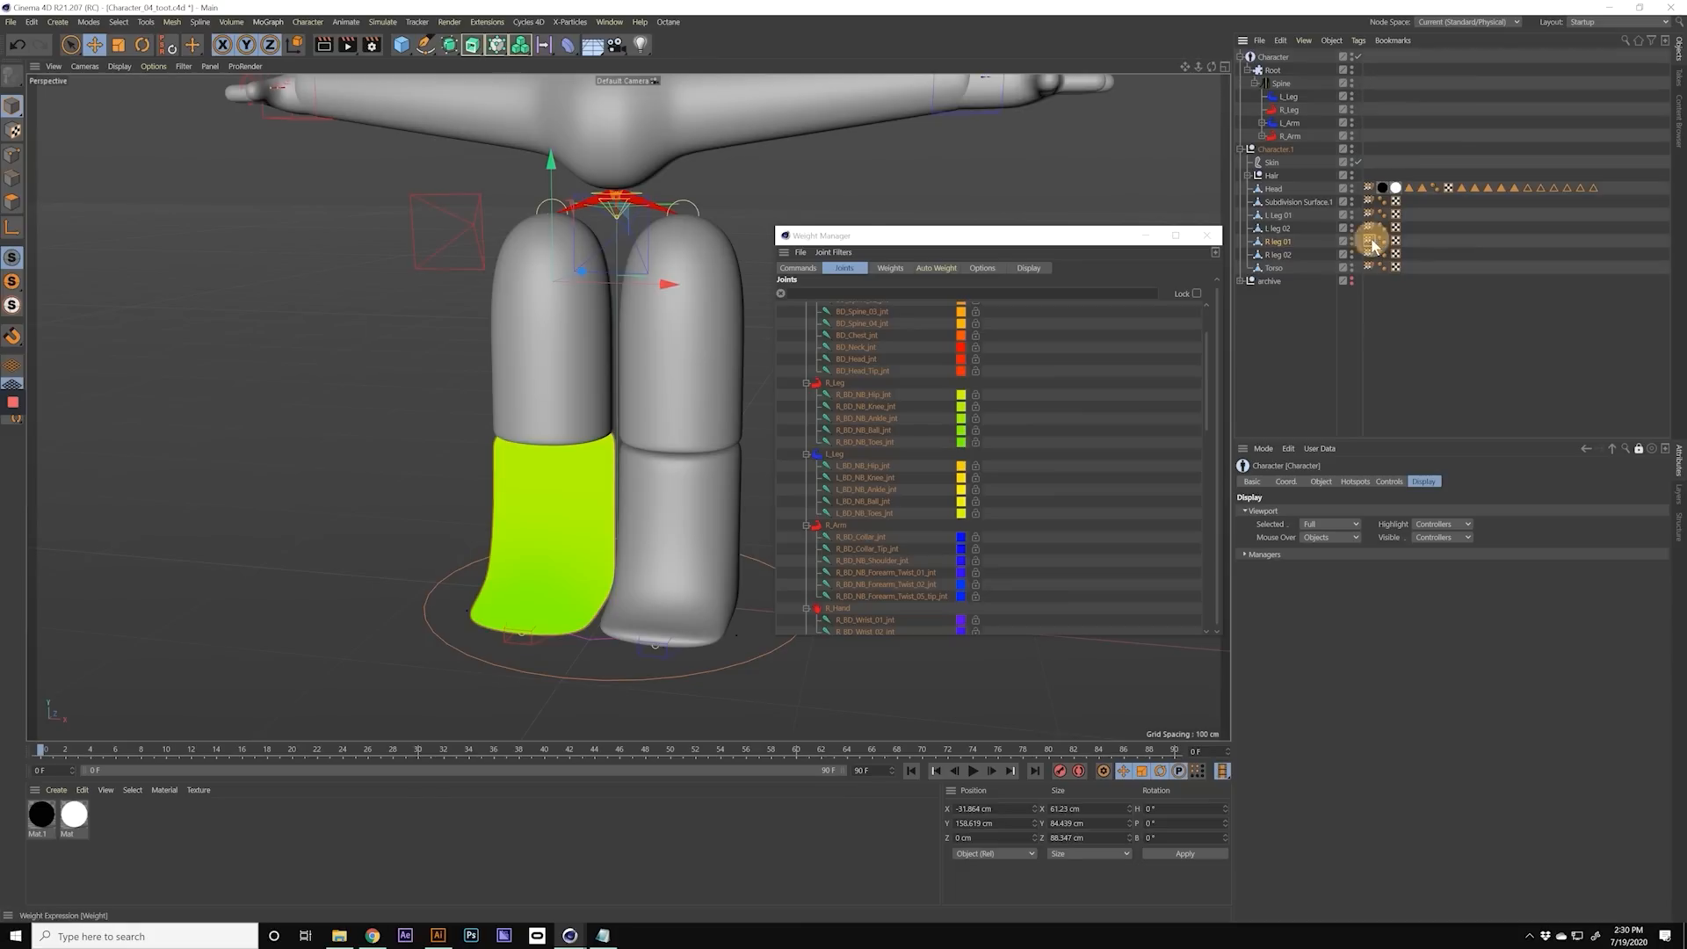
{"action": "left_click_drag", "start_coordinate": [859, 236], "coordinate": [873, 222]}
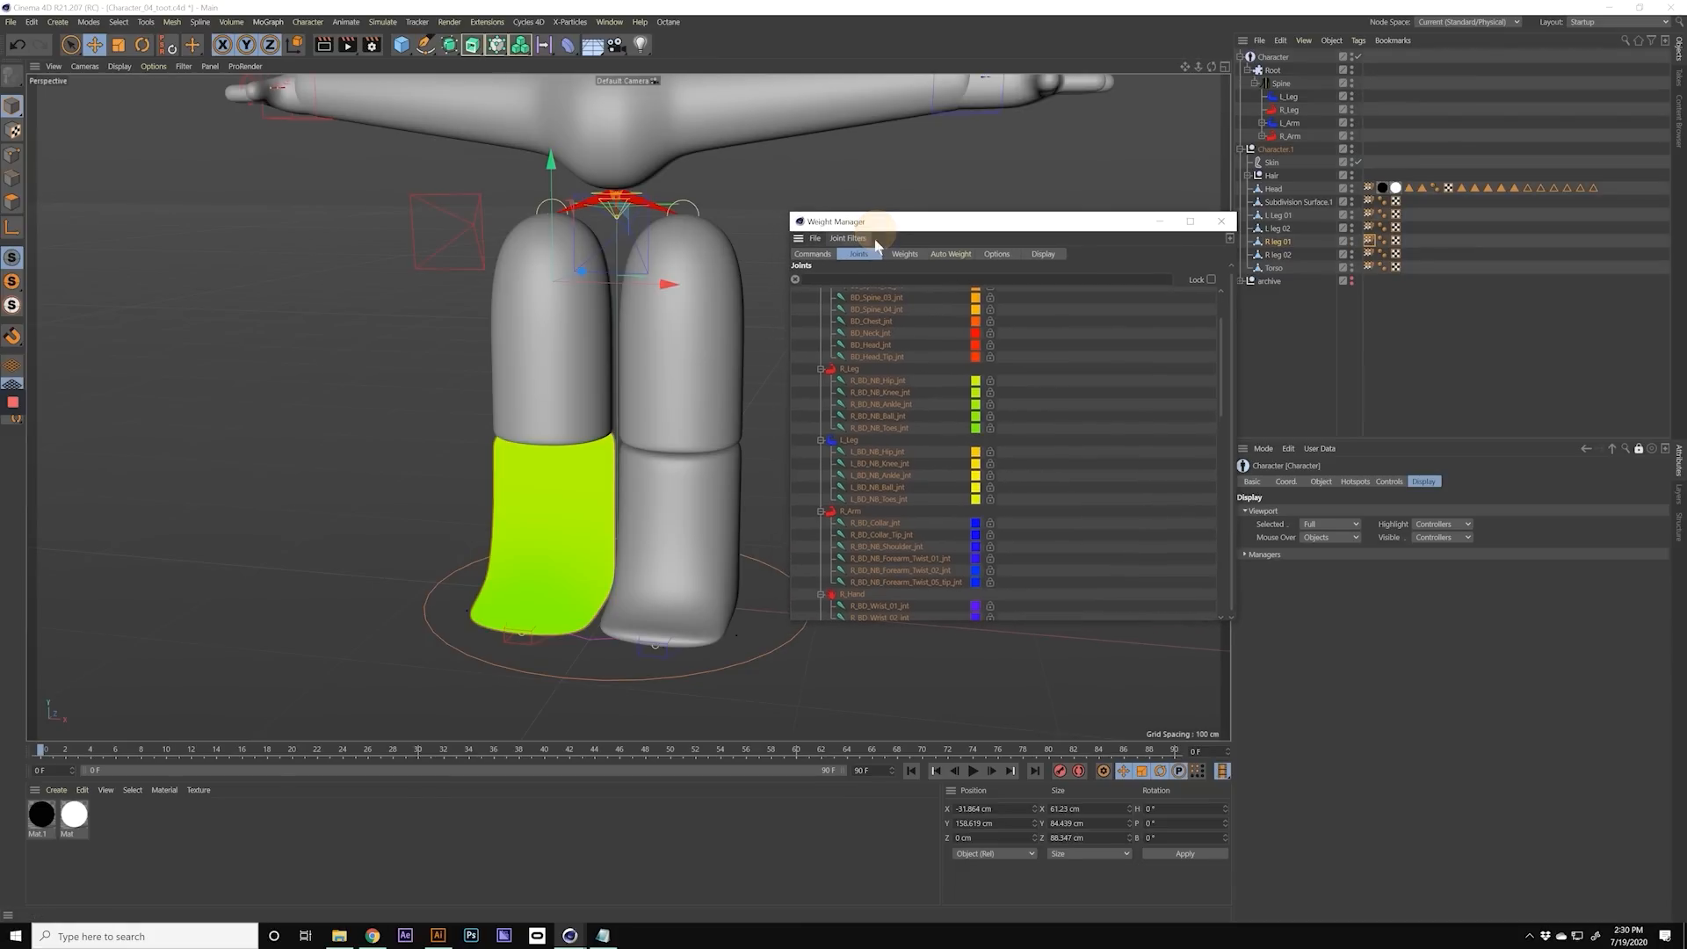
{"action": "left_click", "coordinate": [1370, 228], "text": "shift"}
{"action": "left_click", "coordinate": [1371, 241]}
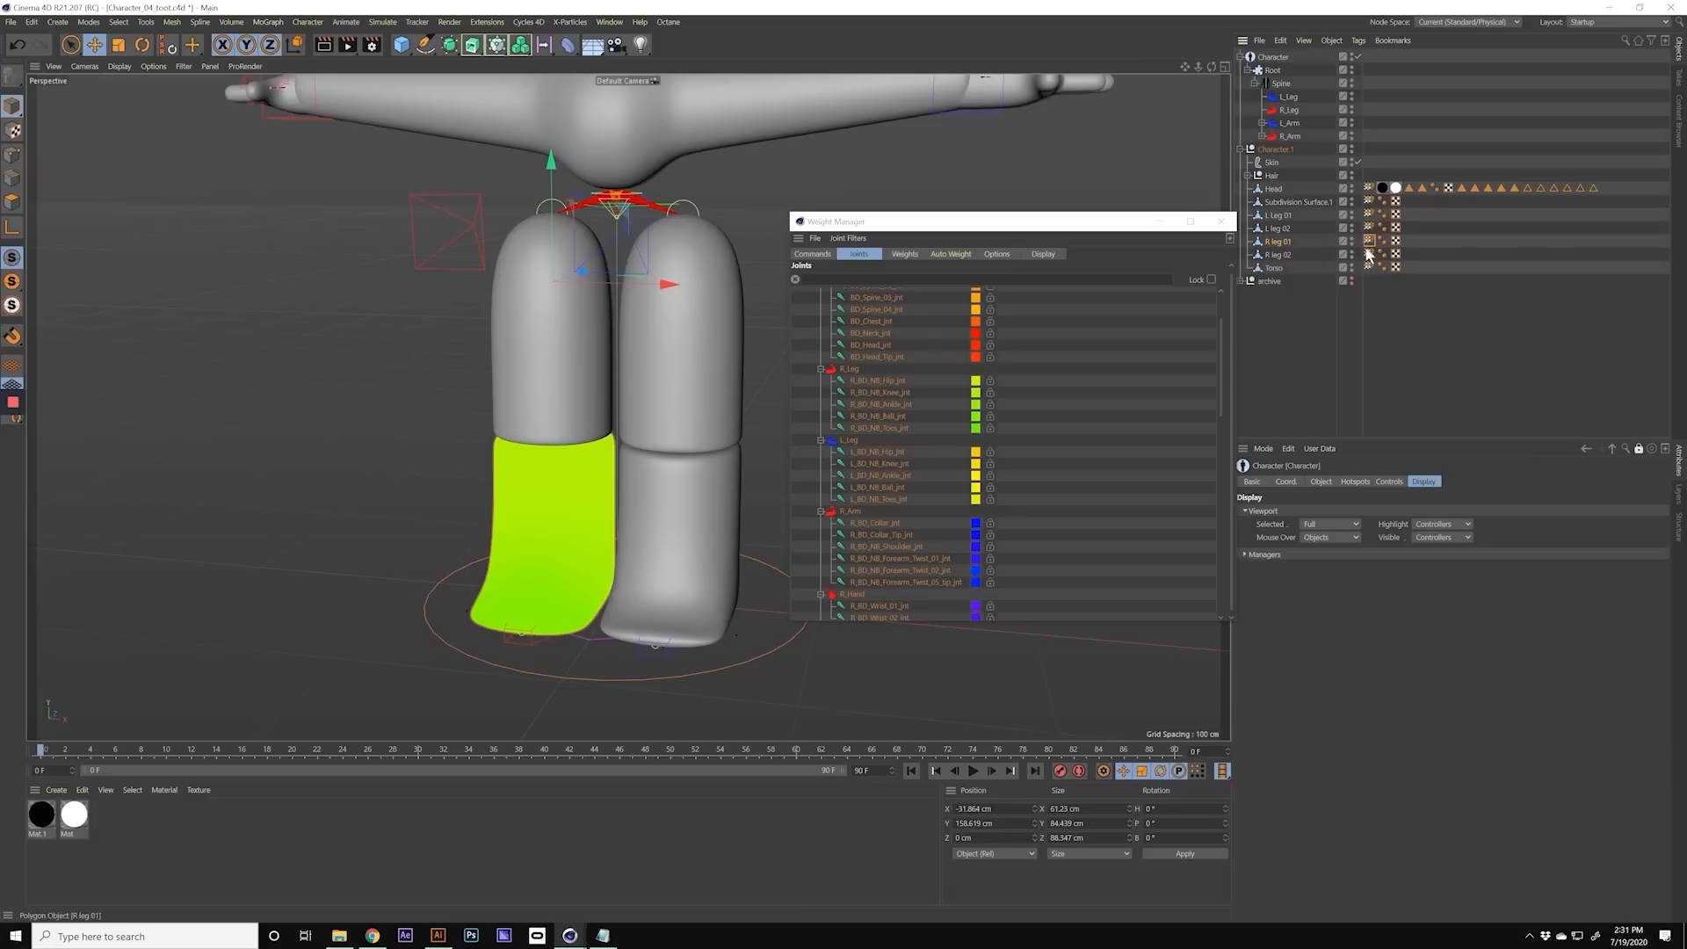
{"action": "left_click", "coordinate": [812, 254]}
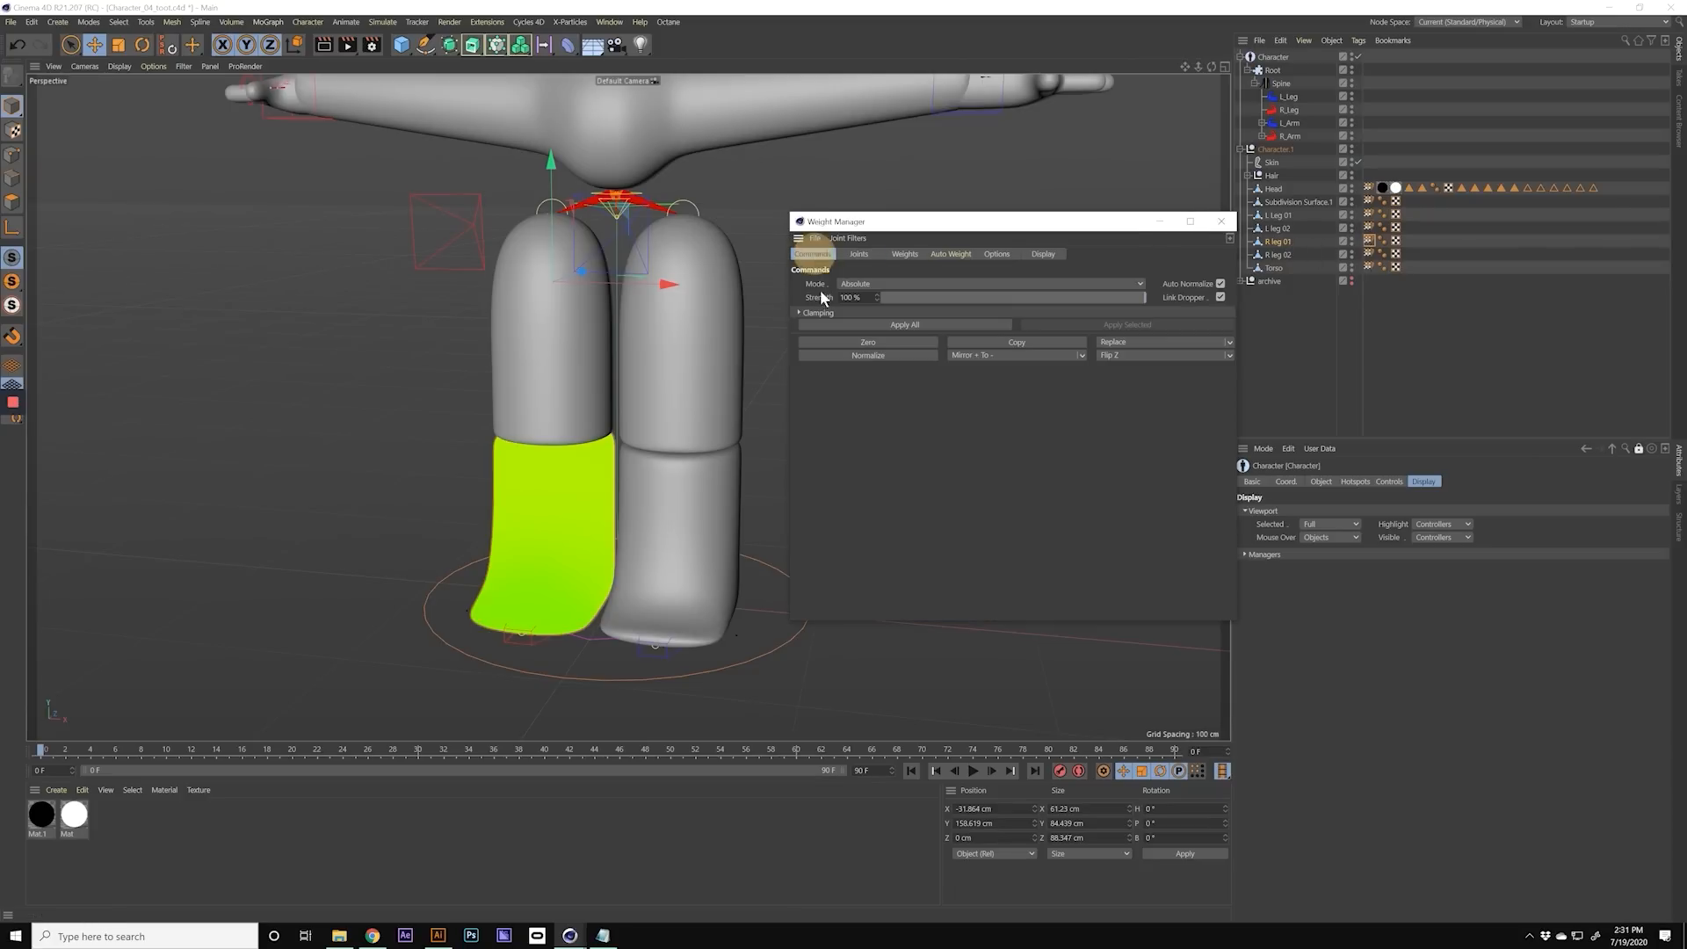
{"action": "left_click", "coordinate": [867, 343]}
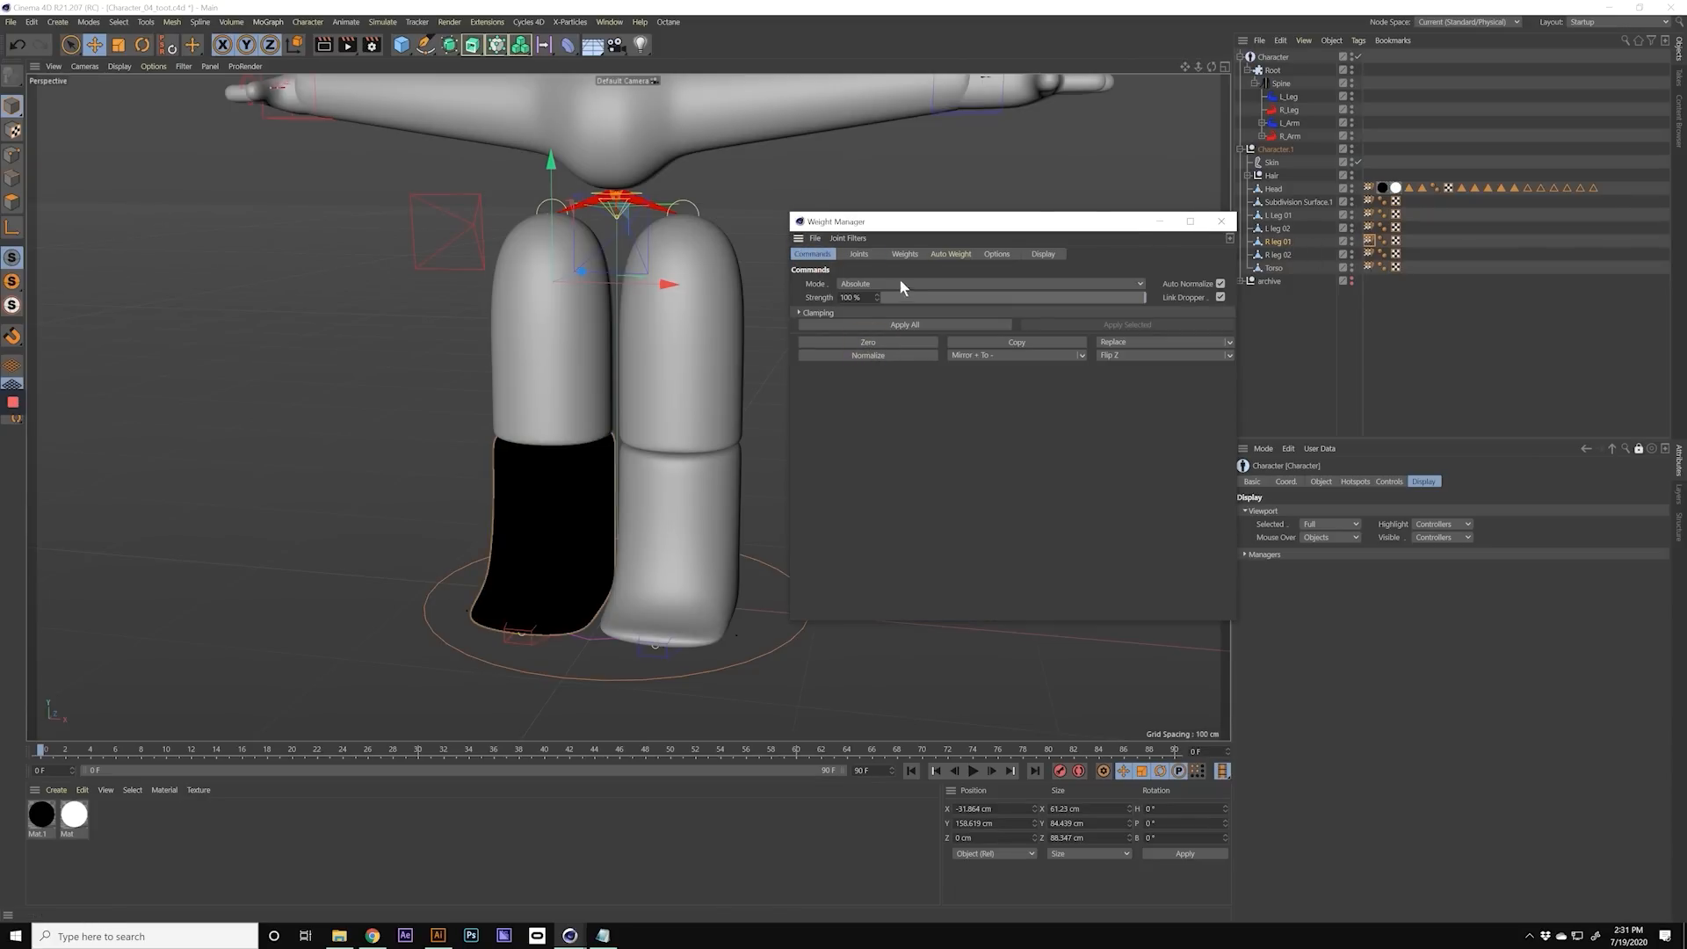
Step: Select only the R_Leg joints from hip to toes and calculate Heatmap auto weights for R leg 01
{"action": "left_click", "coordinate": [858, 254]}
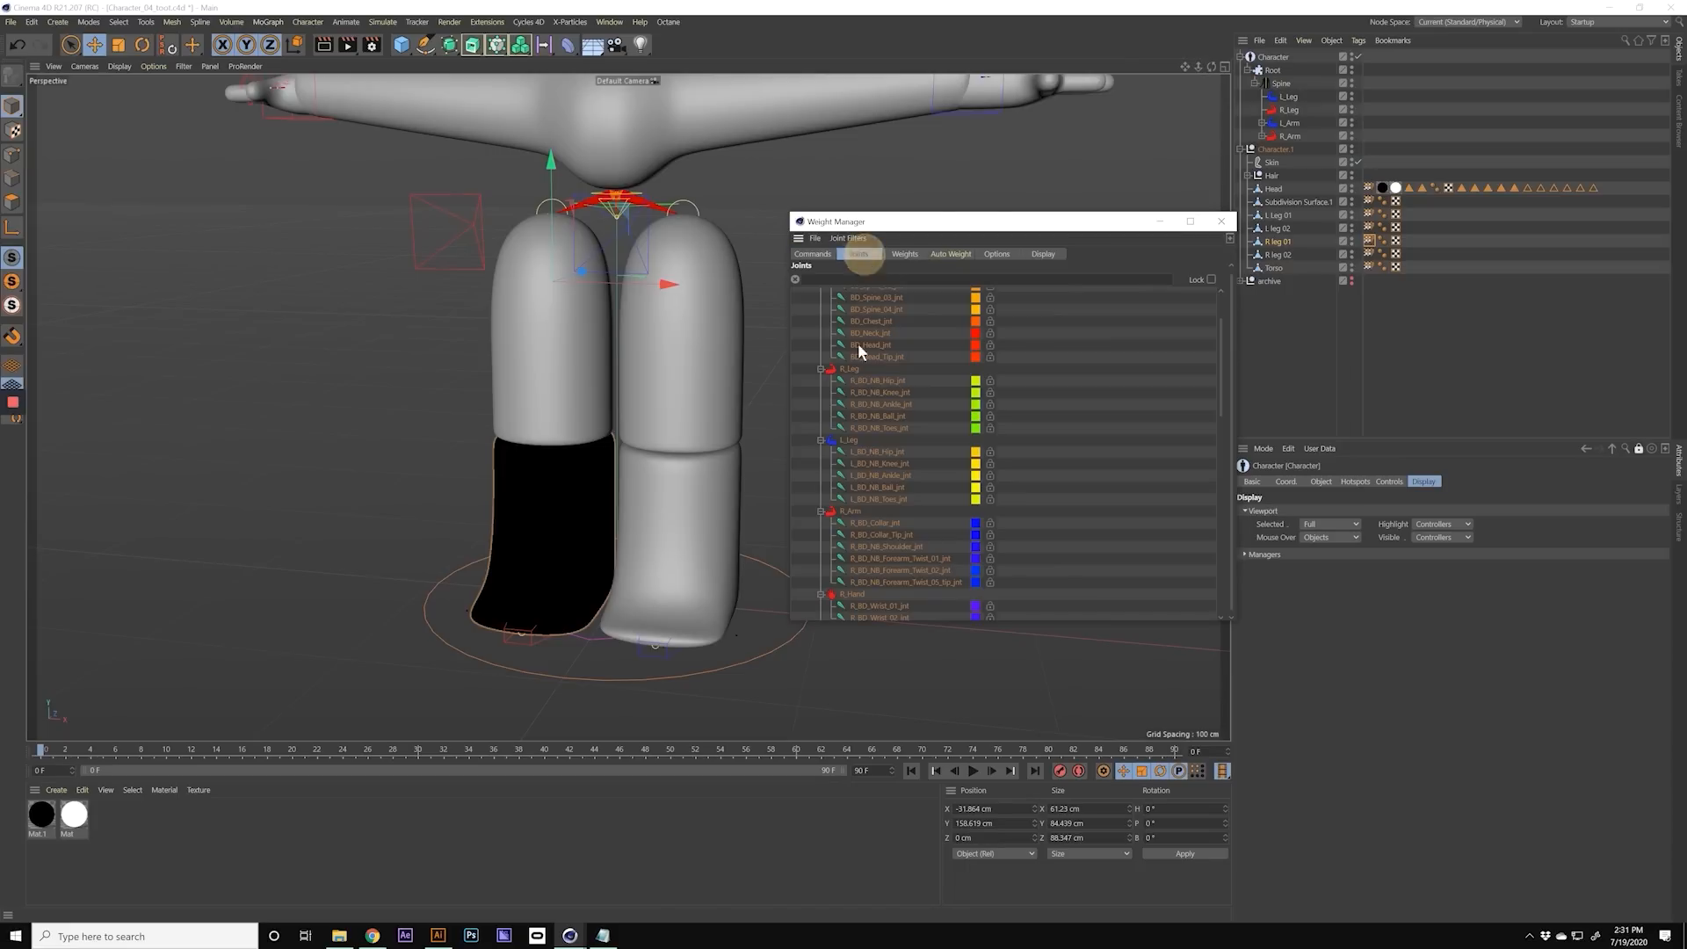
{"action": "left_click_drag", "start_coordinate": [861, 383], "coordinate": [861, 428]}
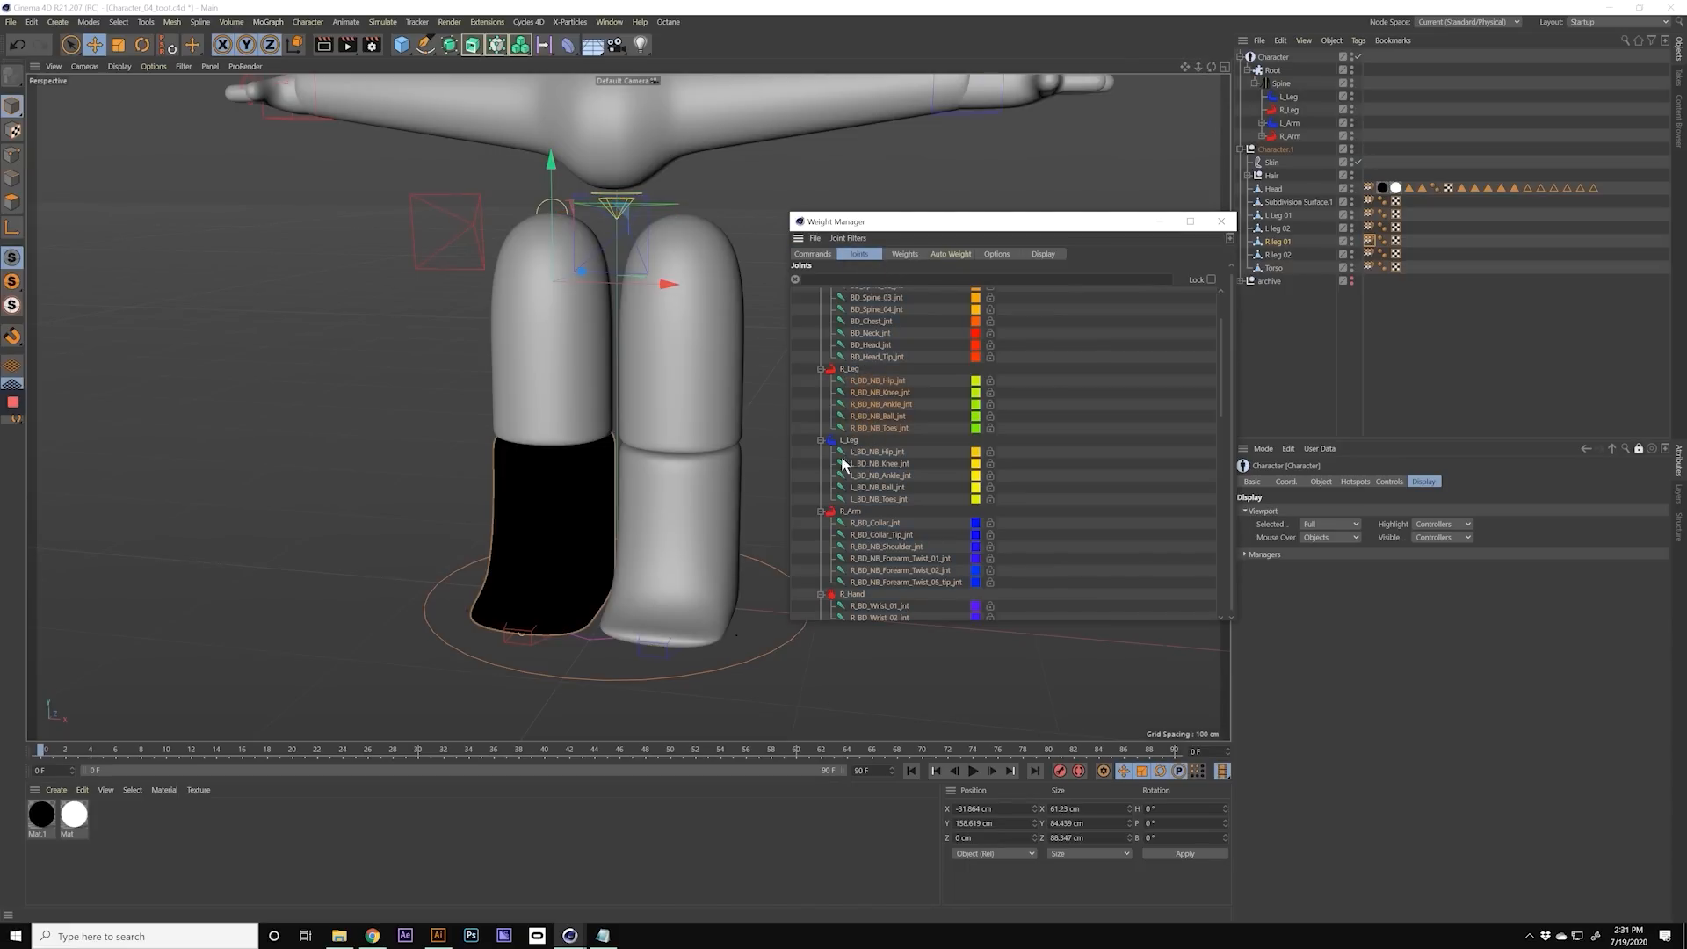
{"action": "mouse_move", "coordinate": [1222, 403]}
{"action": "left_mouse_down"}
{"action": "mouse_move", "coordinate": [1213, 488]}
{"action": "mouse_move", "coordinate": [1225, 392]}
{"action": "left_mouse_up"}
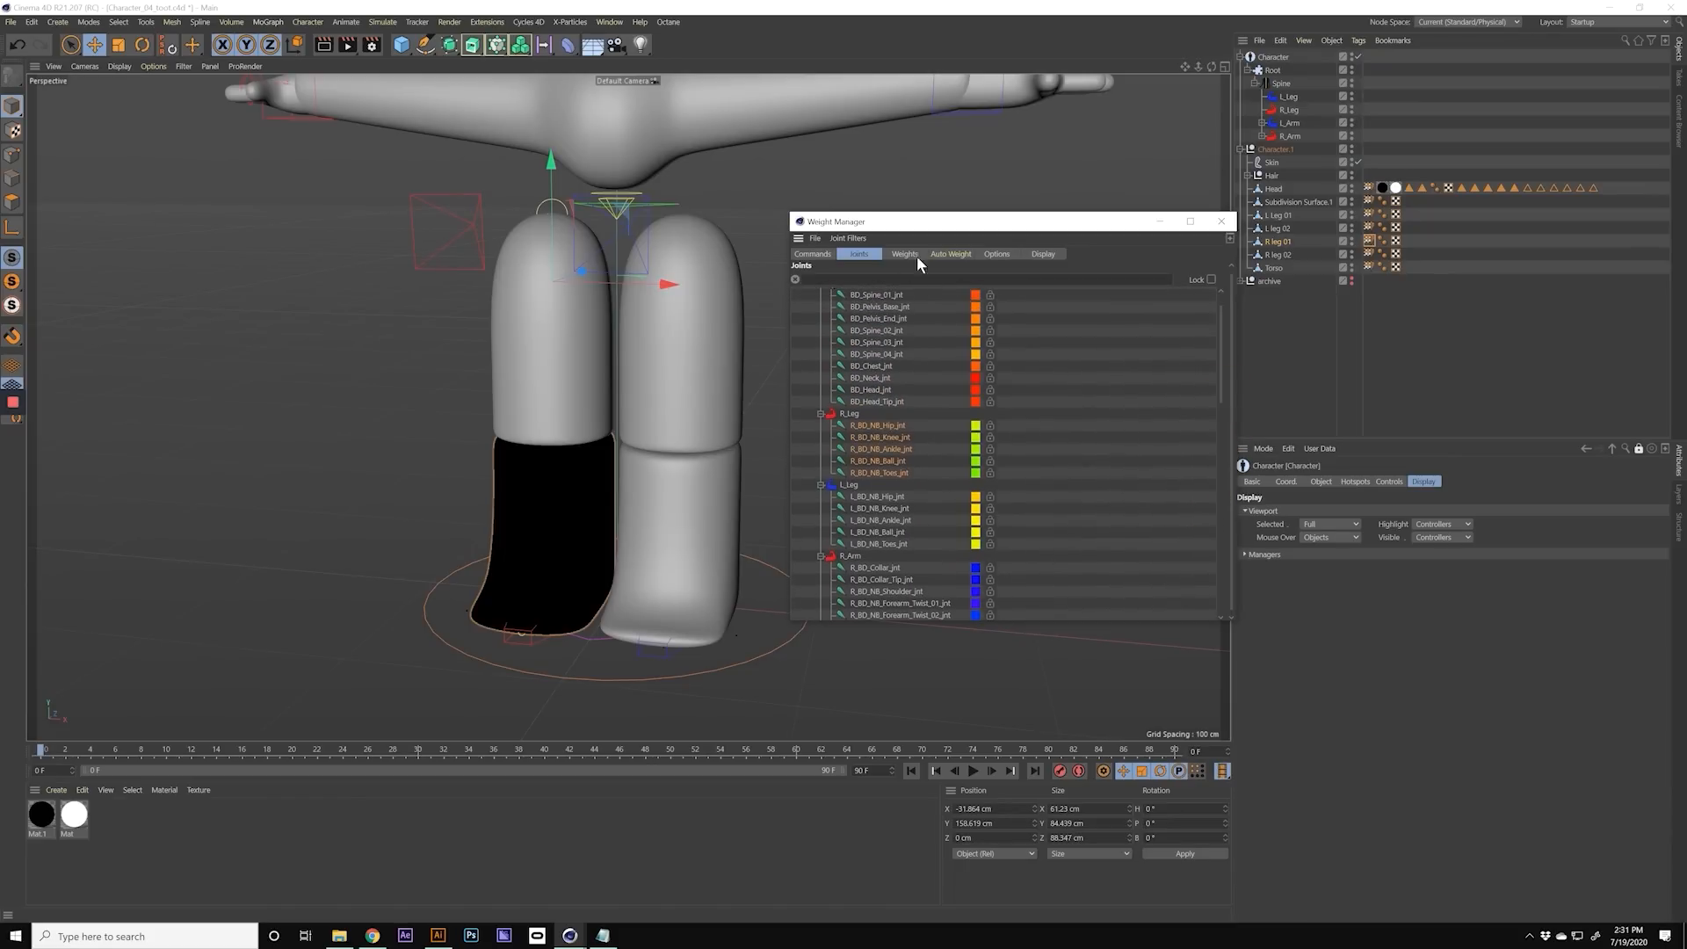
{"action": "left_click", "coordinate": [947, 254]}
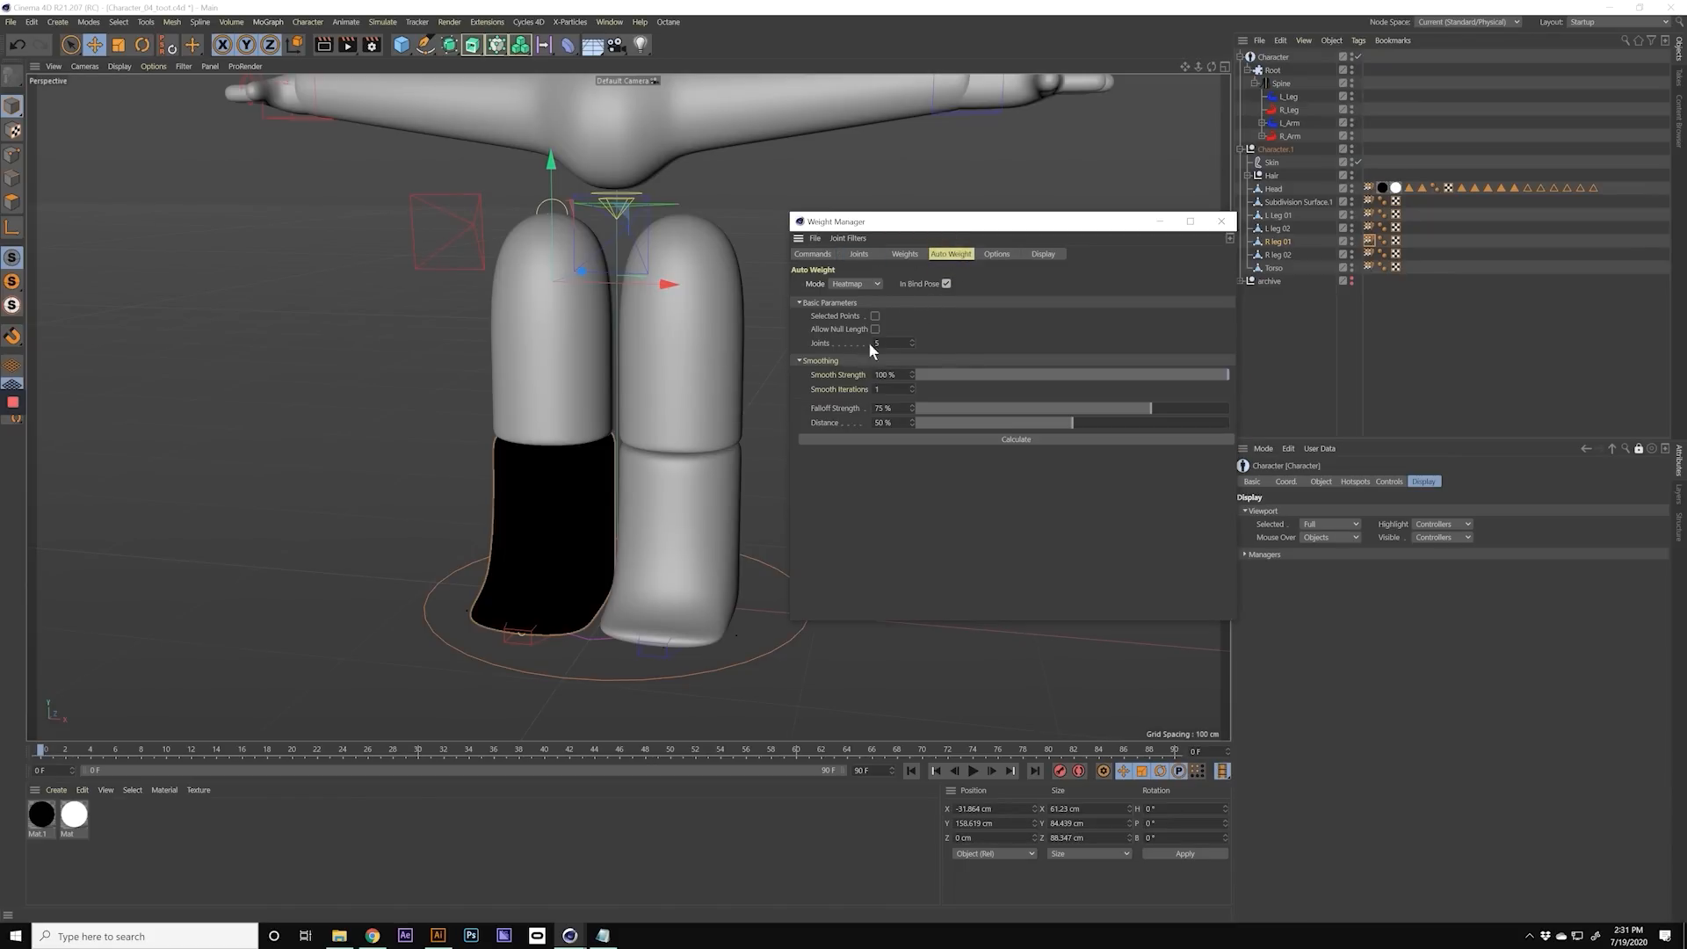
{"action": "left_click", "coordinate": [1015, 442]}
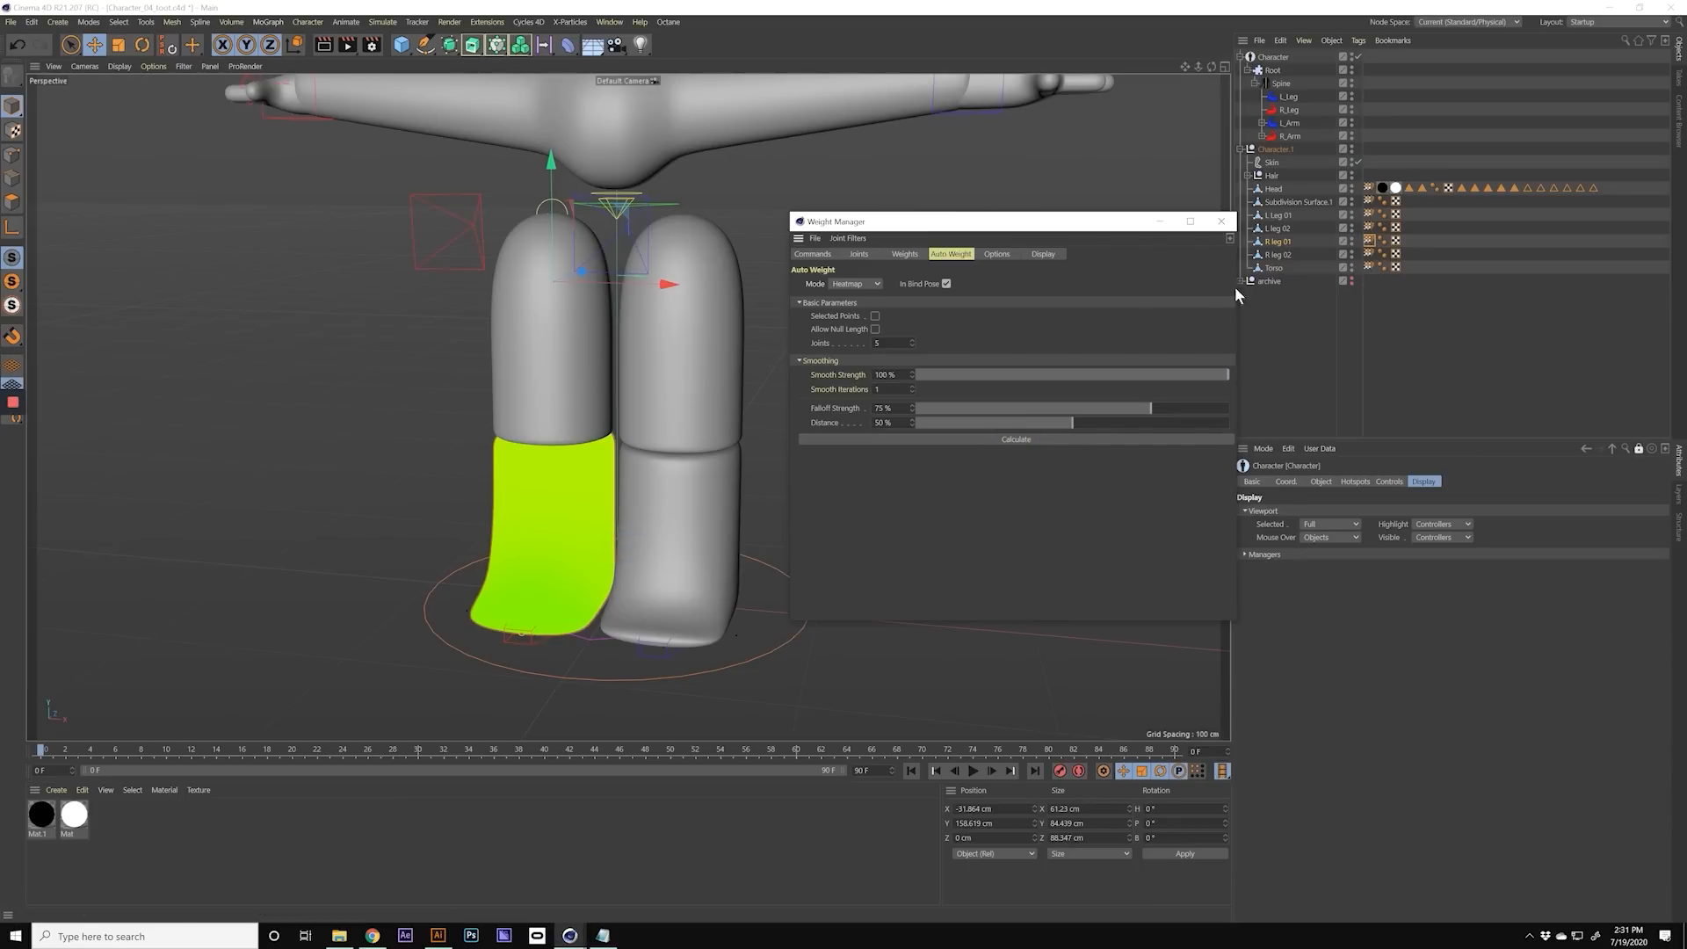
Step: Zero the R leg 02 mesh's weights and recalculate them with Heatmap auto weighting using only the R_Leg hip-to-toes joints
{"action": "left_click", "coordinate": [1280, 255]}
{"action": "left_click", "coordinate": [1370, 257]}
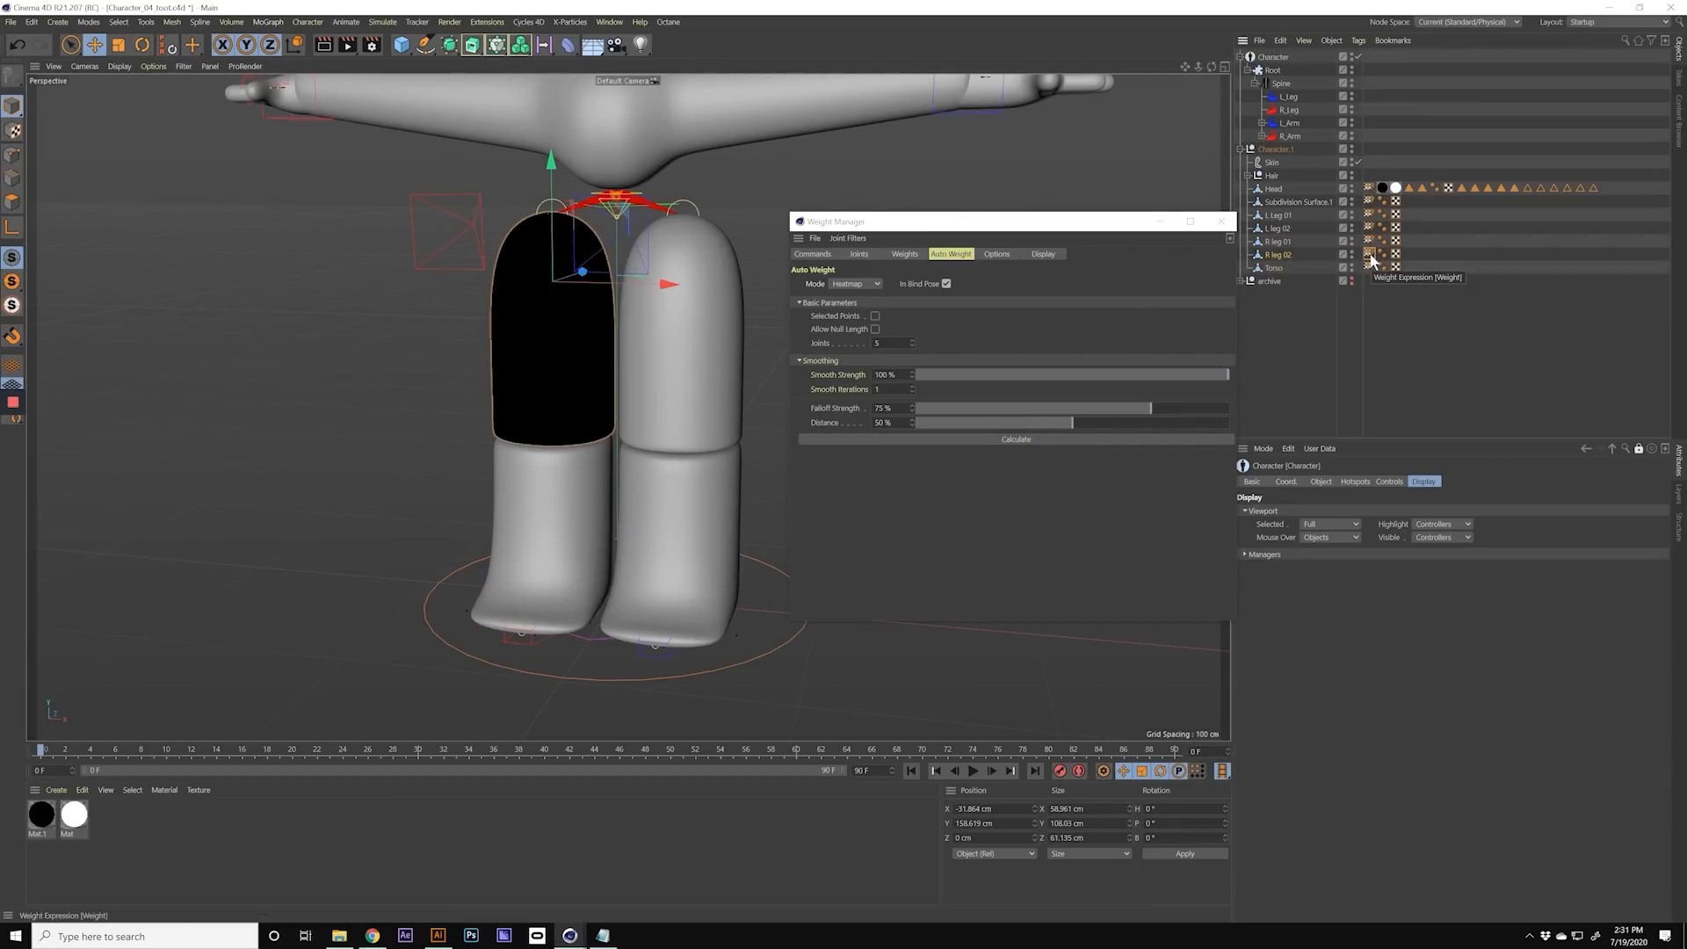
{"action": "left_click", "coordinate": [813, 255]}
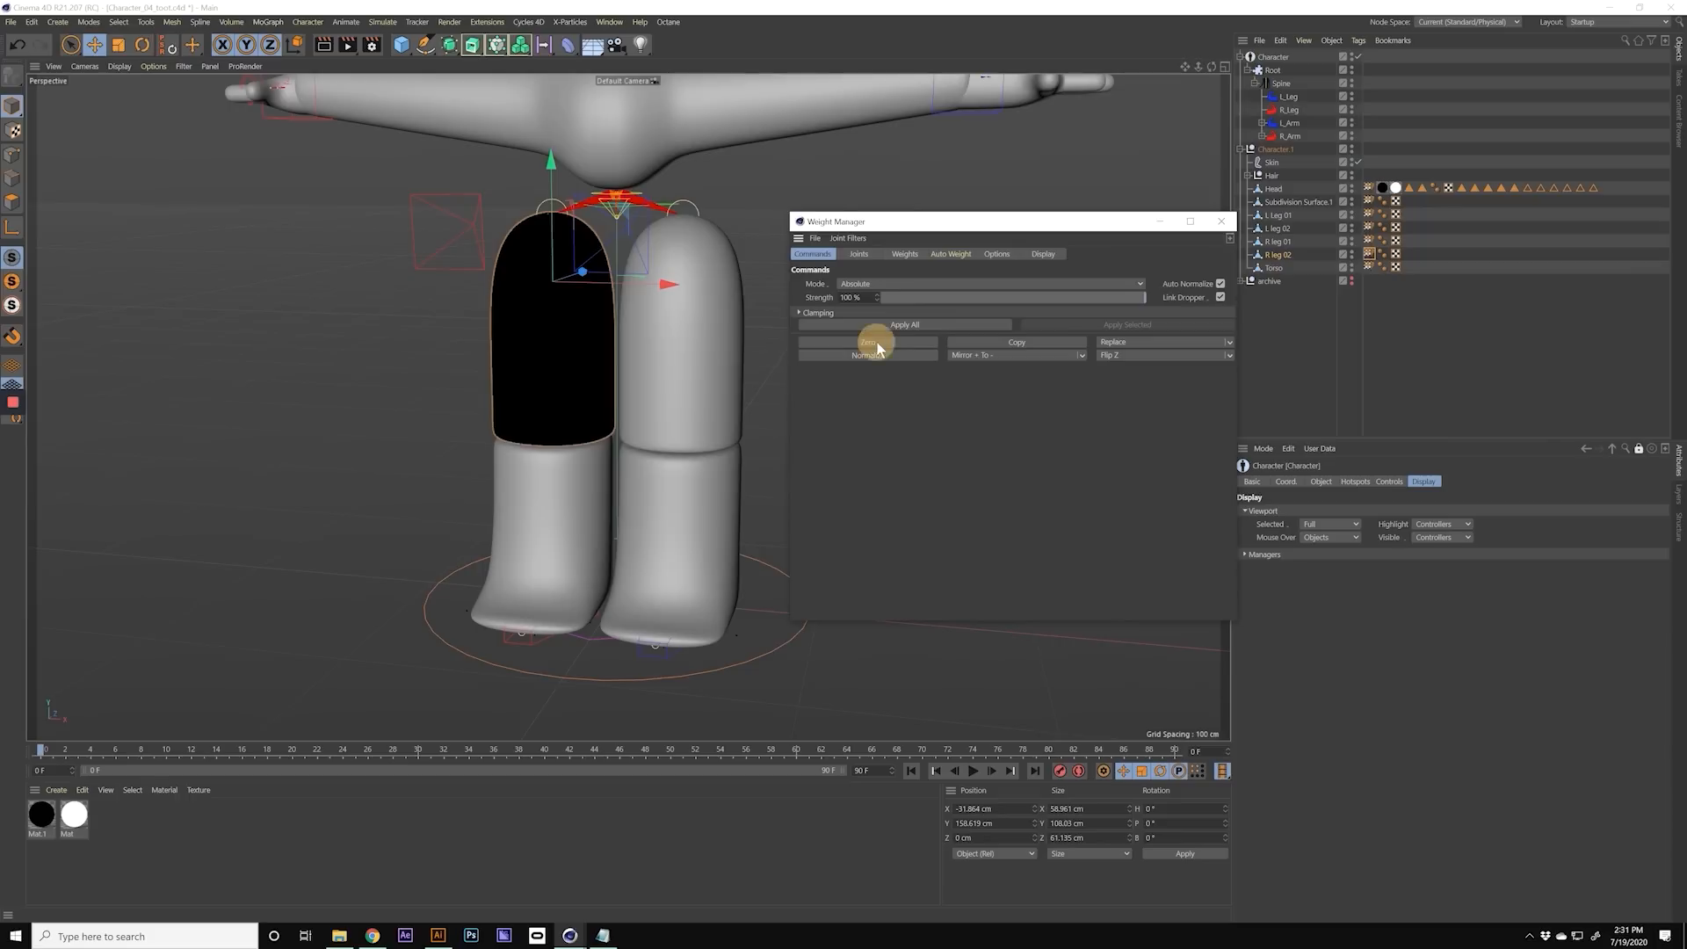
{"action": "left_click", "coordinate": [859, 254]}
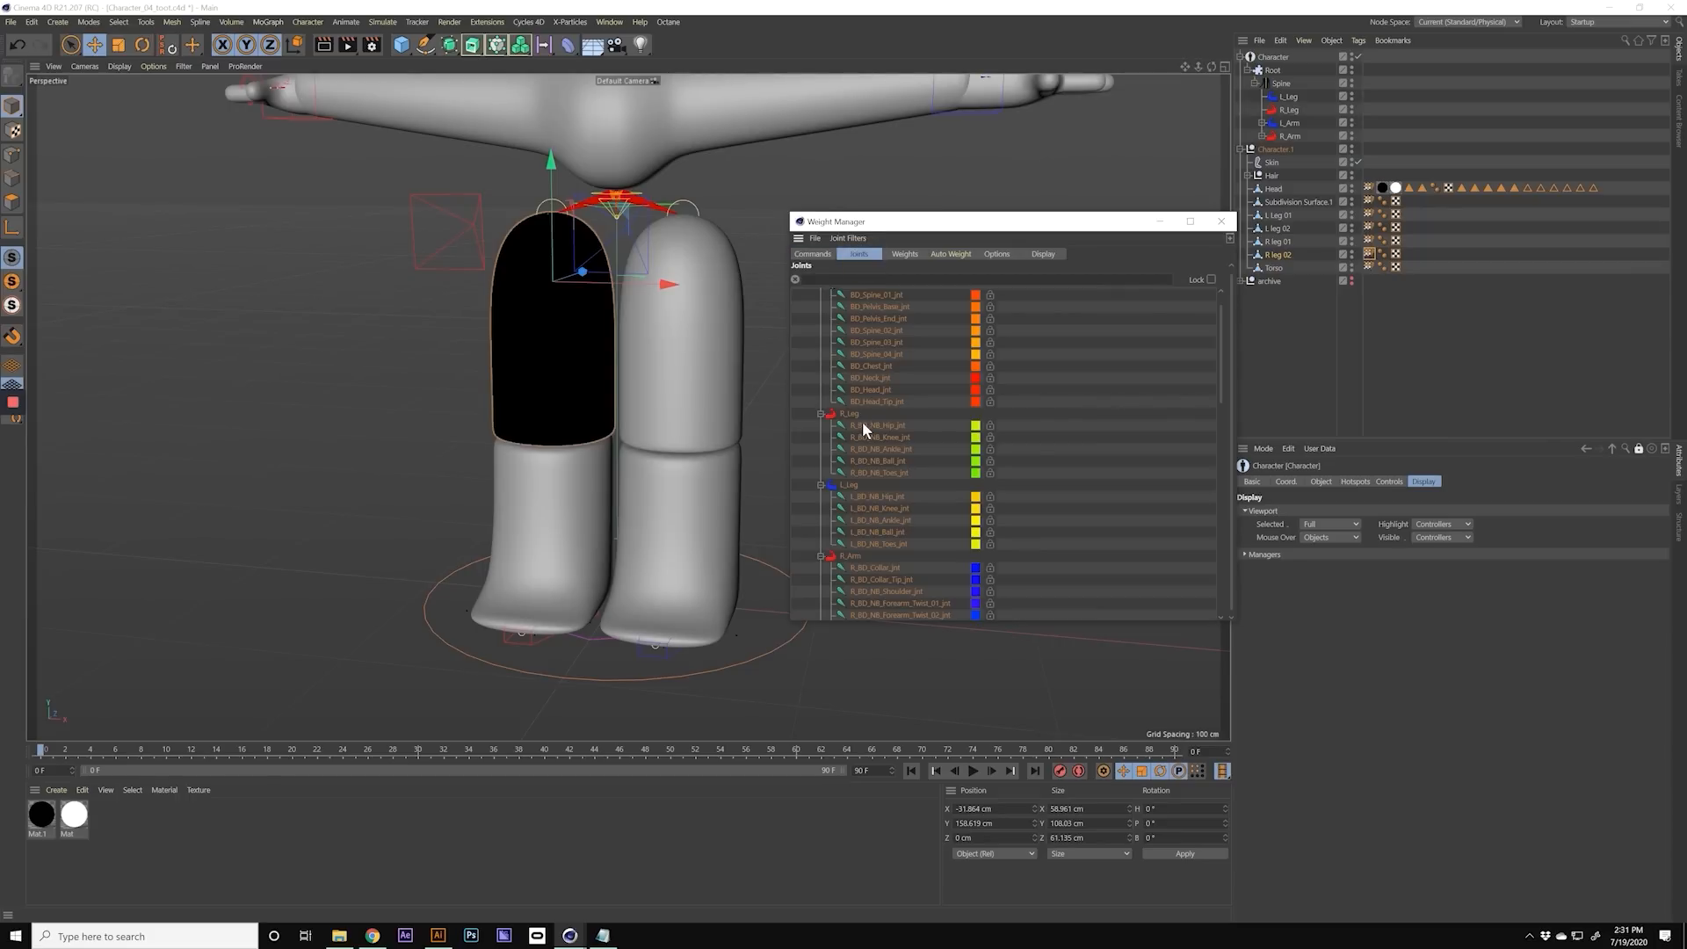
{"action": "left_click_drag", "start_coordinate": [872, 437], "coordinate": [880, 477]}
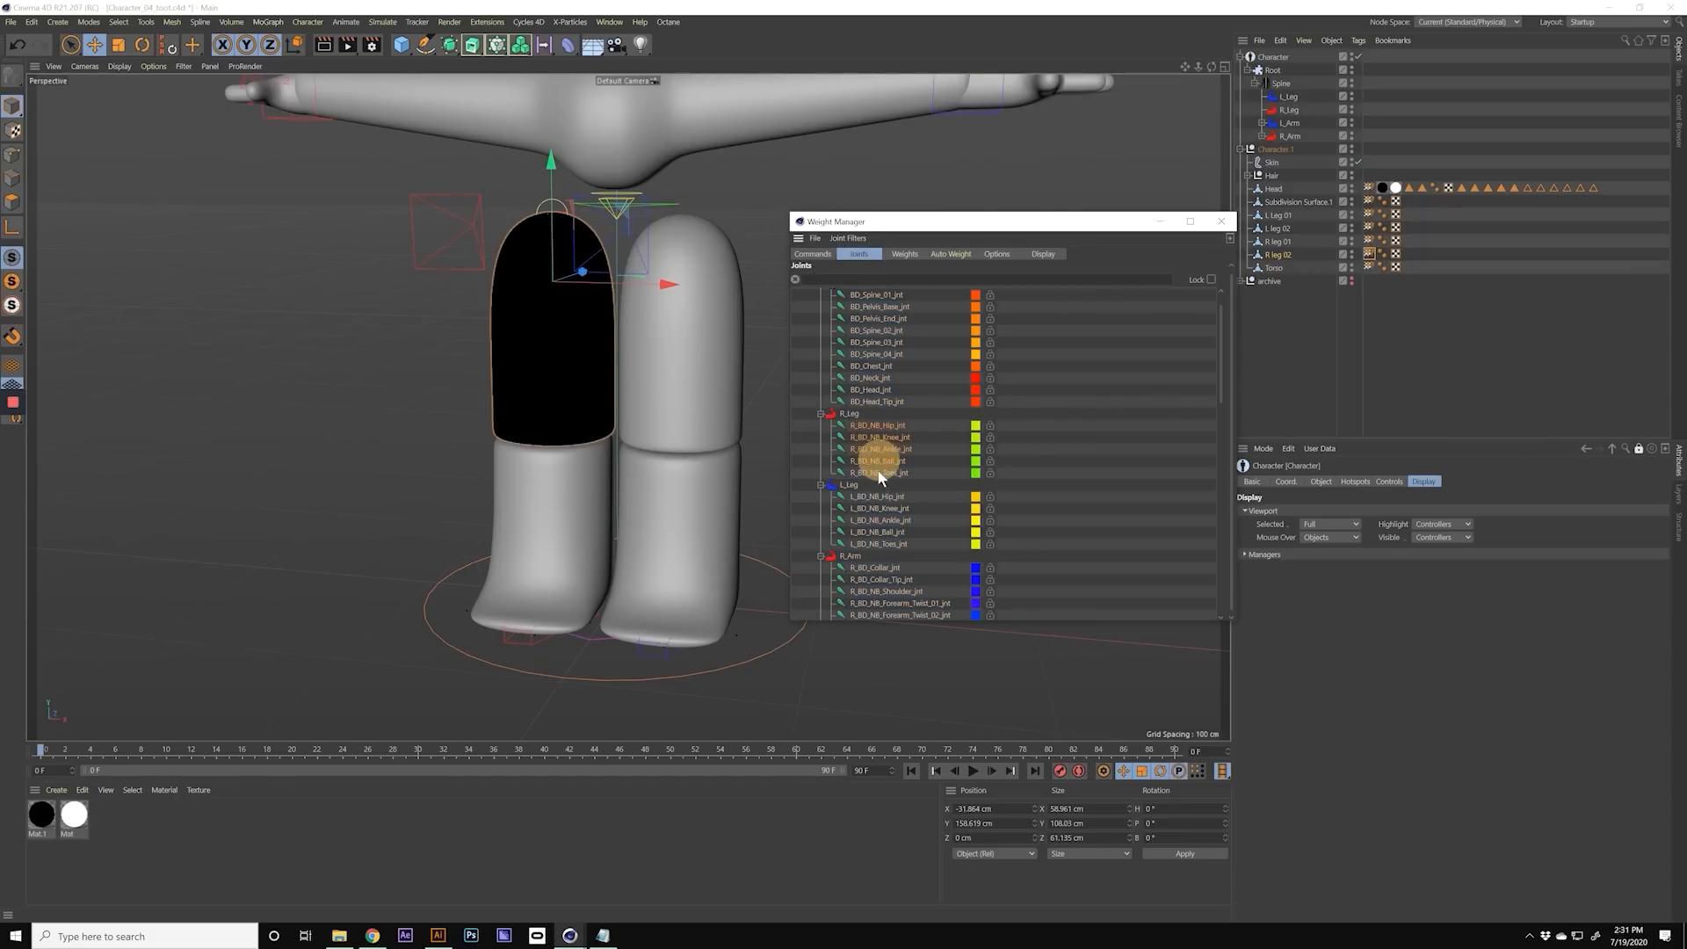
{"action": "left_click", "coordinate": [942, 254]}
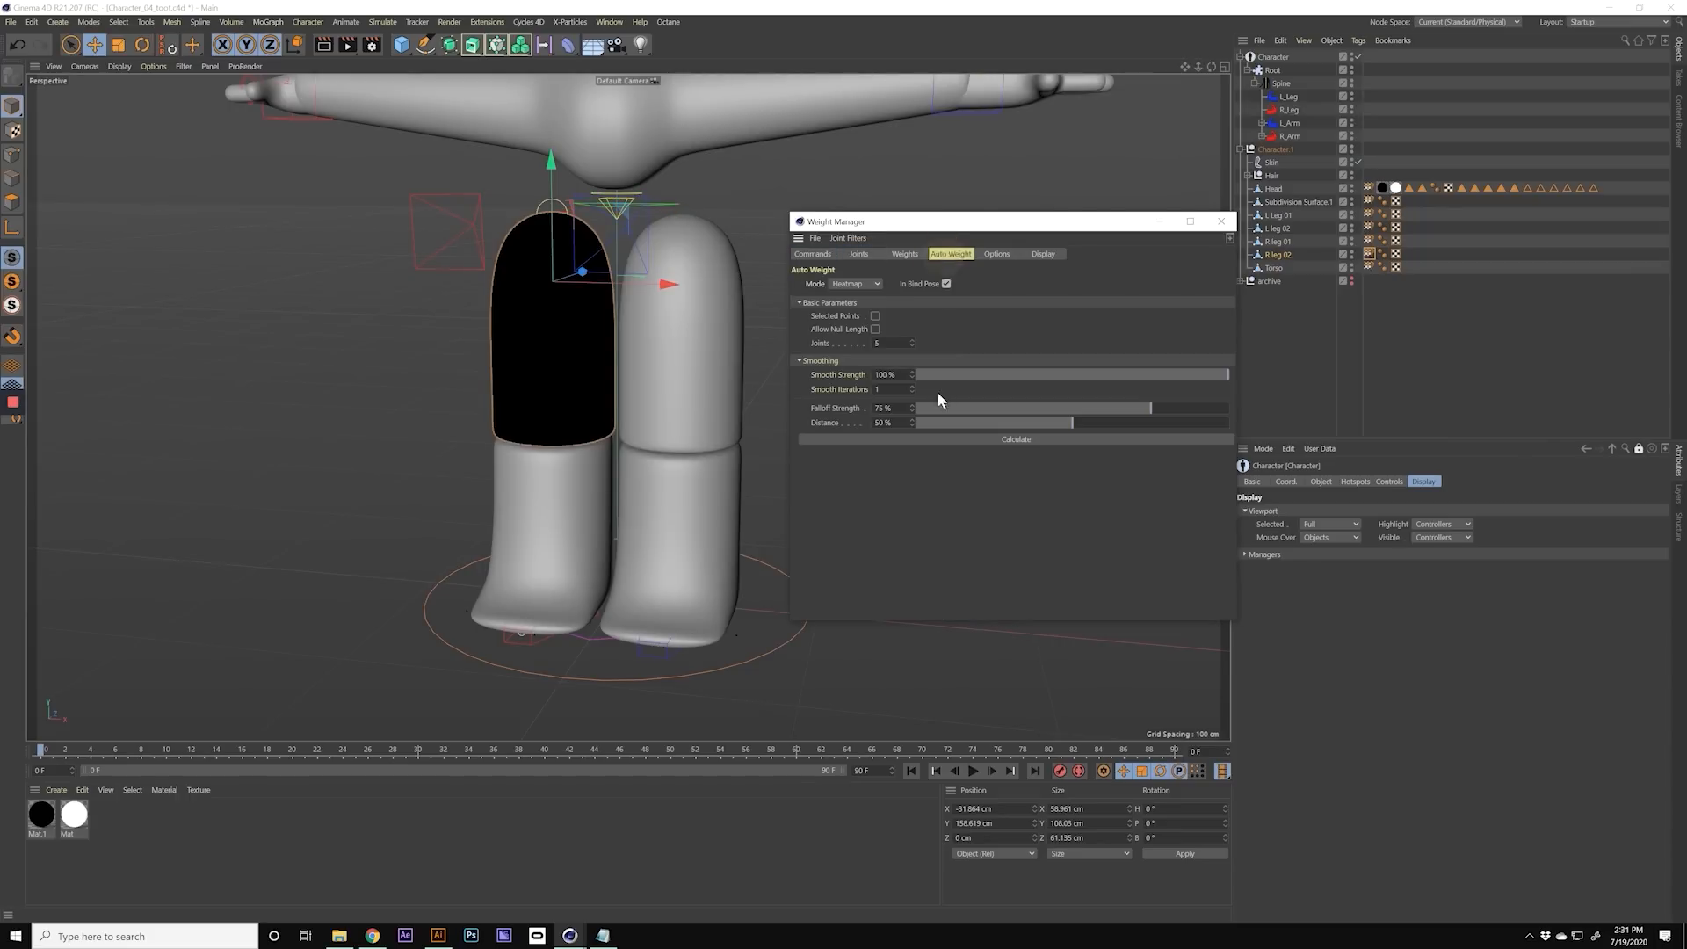
{"action": "left_click", "coordinate": [984, 439]}
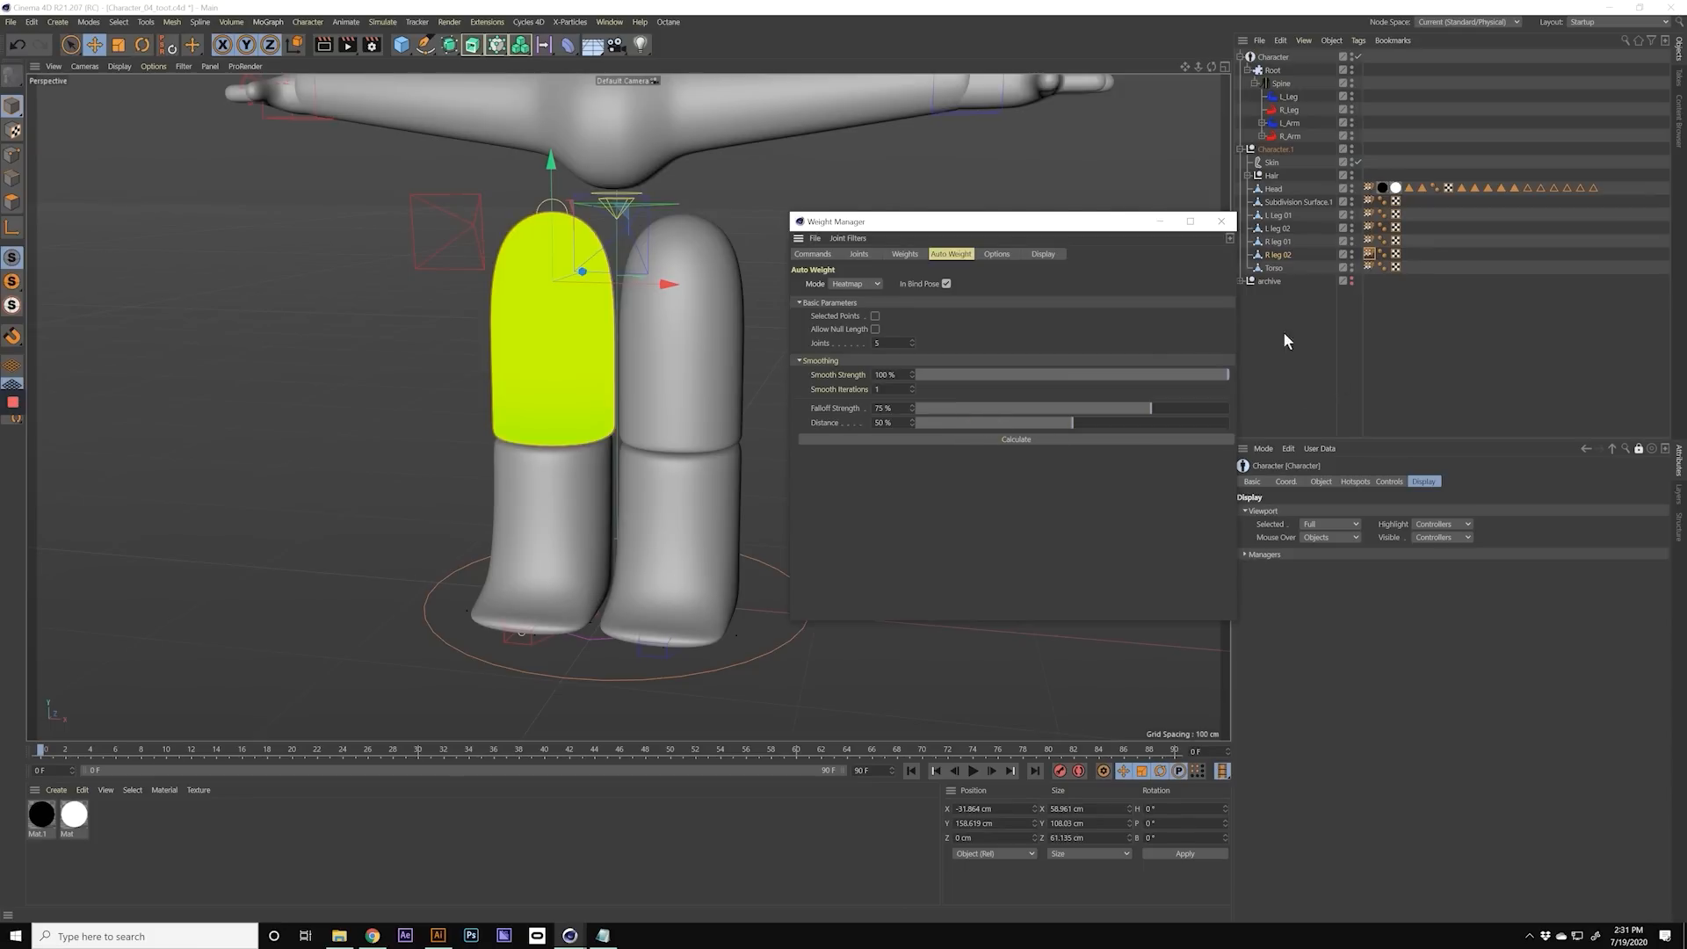
Step: Move the Weight Manager aside and lower the hip controller to about Z -52.7 cm to test the legs' bending
{"action": "left_click_drag", "start_coordinate": [1087, 225], "coordinate": [1374, 337]}
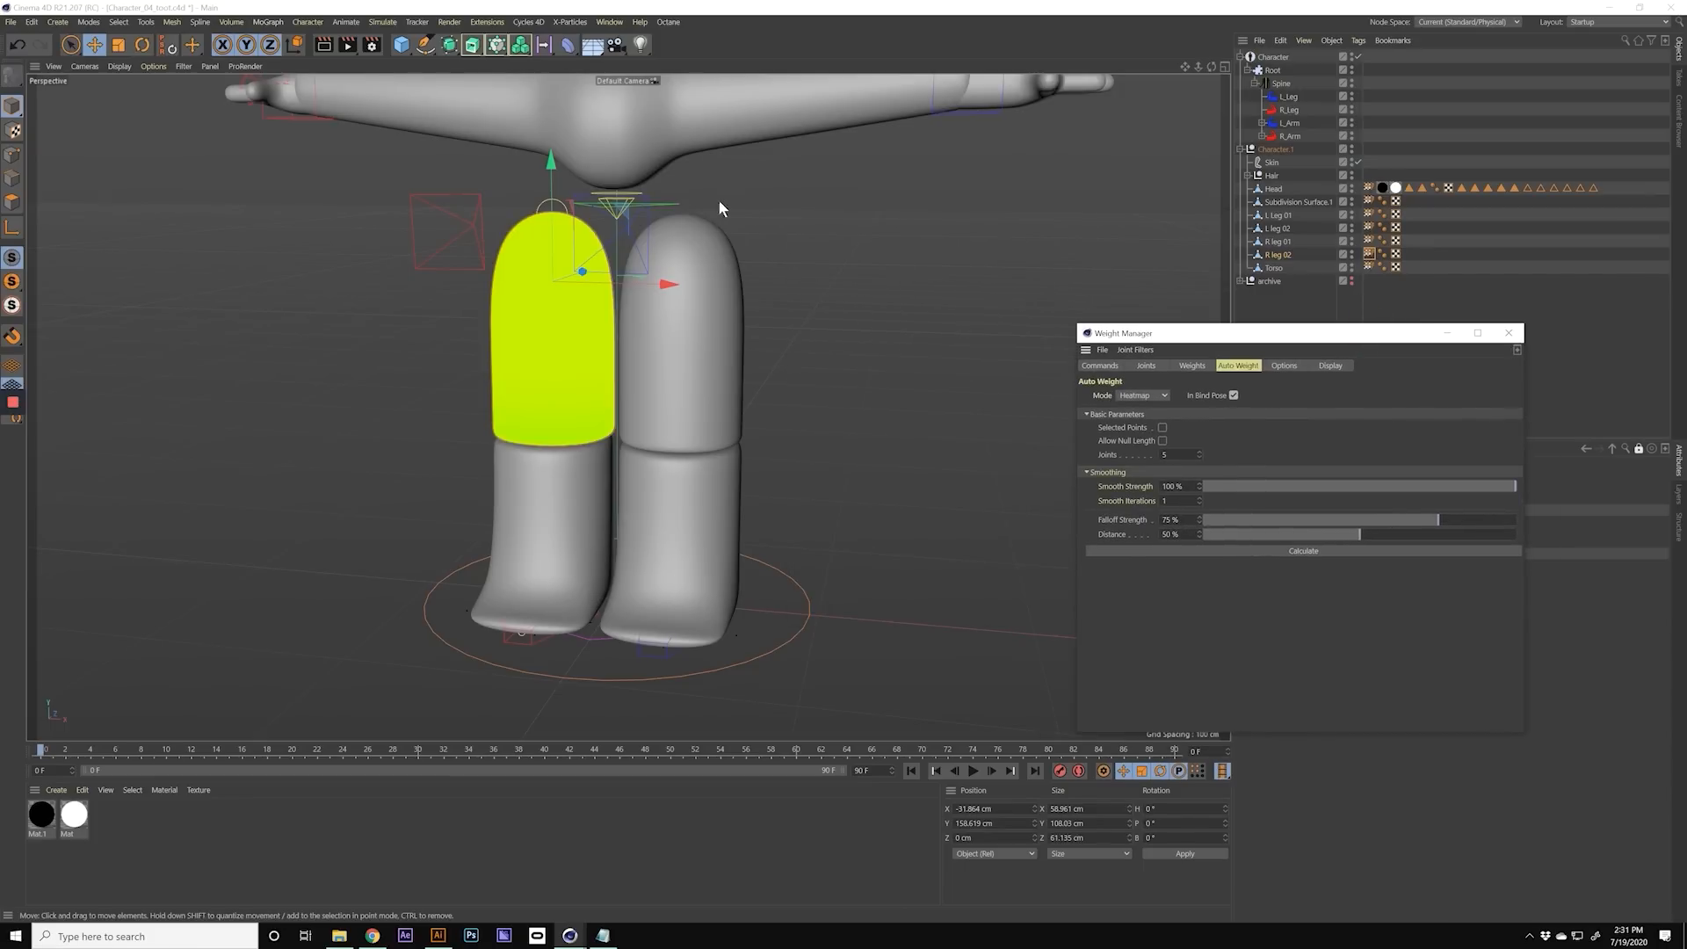
{"action": "left_click", "coordinate": [1367, 288]}
{"action": "left_click", "coordinate": [664, 202]}
{"action": "mouse_move", "coordinate": [664, 203]}
{"action": "left_mouse_down", "text": "alt"}
{"action": "mouse_move", "coordinate": [679, 229]}
{"action": "mouse_move", "coordinate": [621, 204]}
{"action": "mouse_move", "coordinate": [652, 198]}
{"action": "left_mouse_up", "text": "alt"}
{"action": "middle_click_drag", "start_coordinate": [652, 197], "coordinate": [636, 295], "text": "alt"}
{"action": "mouse_move", "coordinate": [636, 295]}
{"action": "left_mouse_down", "text": "alt"}
{"action": "mouse_move", "coordinate": [662, 246]}
{"action": "mouse_move", "coordinate": [636, 291]}
{"action": "mouse_move", "coordinate": [656, 192]}
{"action": "mouse_move", "coordinate": [645, 300]}
{"action": "left_mouse_up", "text": "alt"}
{"action": "left_click_drag", "start_coordinate": [608, 416], "coordinate": [851, 466], "text": "alt"}
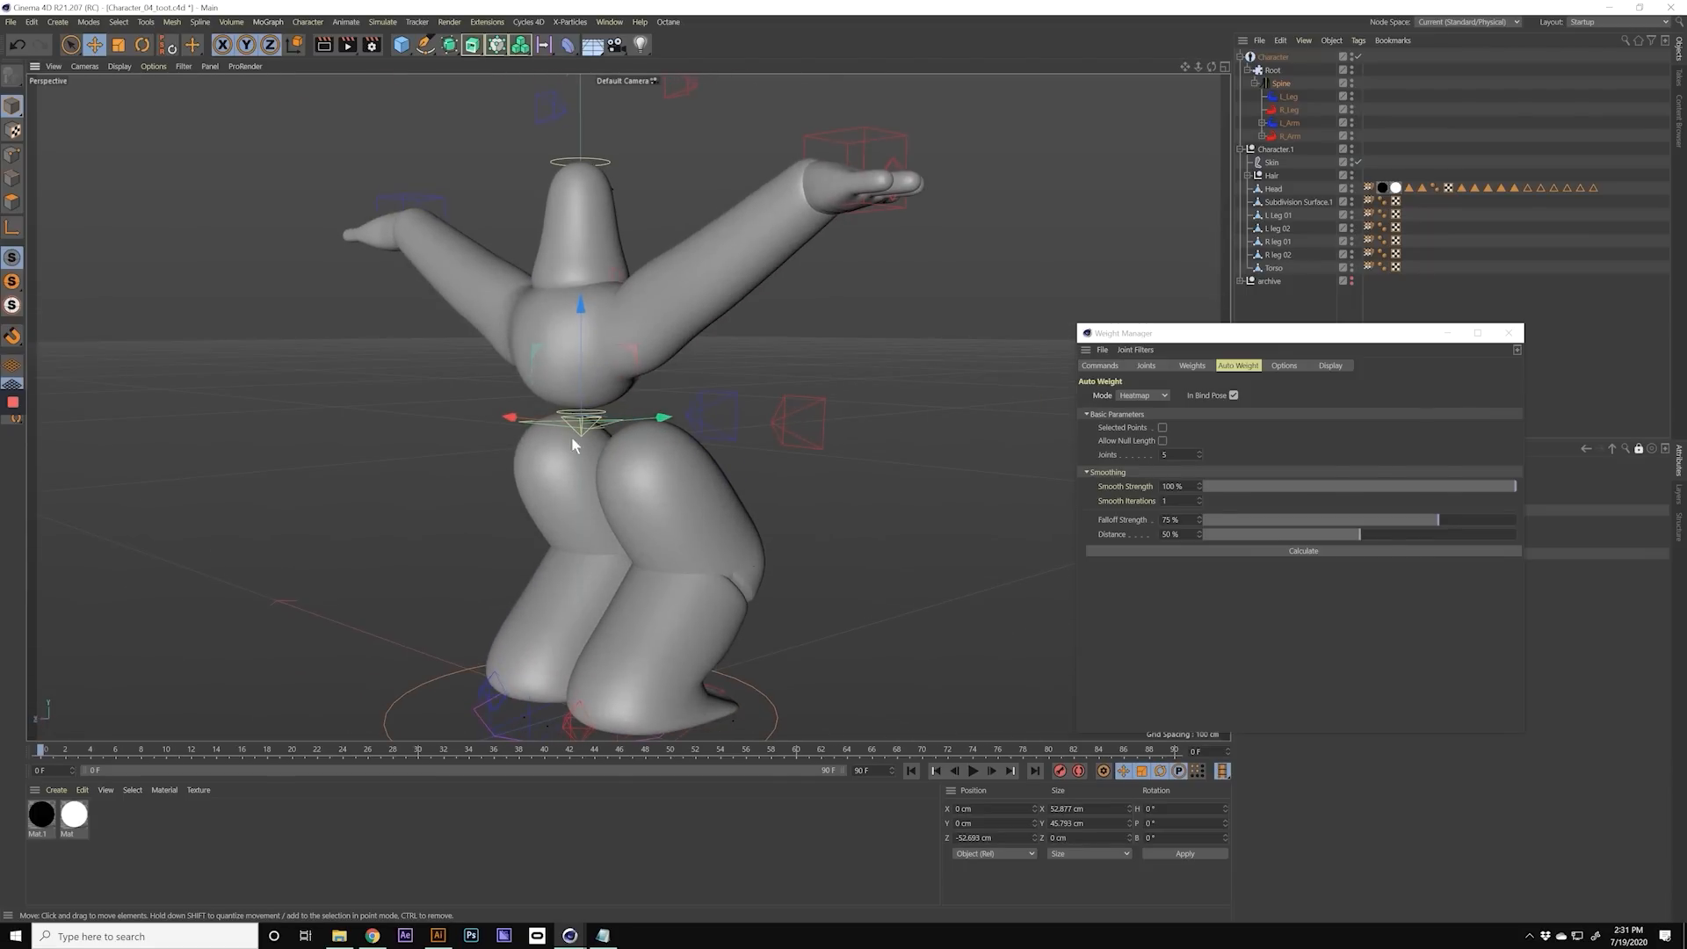
Step: Raise the hip controller and shift it sideways to about X -3.7 cm, Z -13 cm to check the leg deformation
{"action": "left_click_drag", "start_coordinate": [590, 375], "coordinate": [627, 132], "text": "alt"}
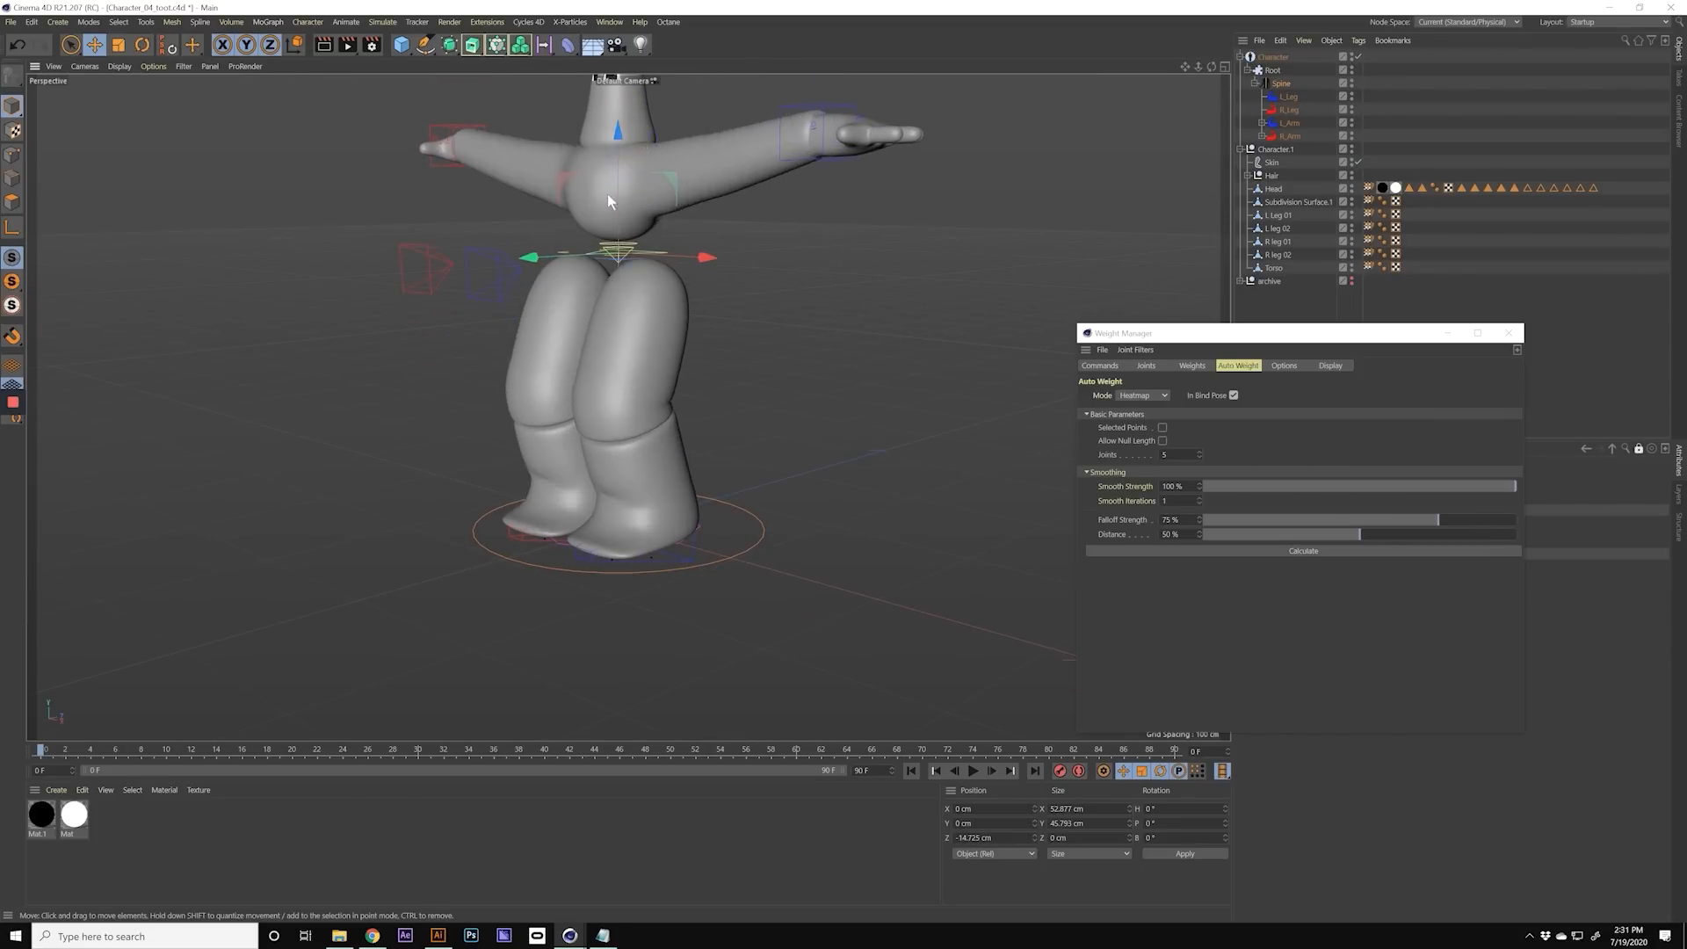
{"action": "left_click_drag", "start_coordinate": [608, 193], "coordinate": [647, 199], "text": "alt"}
{"action": "scroll", "coordinate": [645, 199], "scroll_direction": "down", "scroll_amount": 1}
{"action": "middle_click_drag", "start_coordinate": [643, 199], "coordinate": [613, 292], "text": "alt"}
{"action": "left_click_drag", "start_coordinate": [614, 290], "coordinate": [570, 297], "text": "alt"}
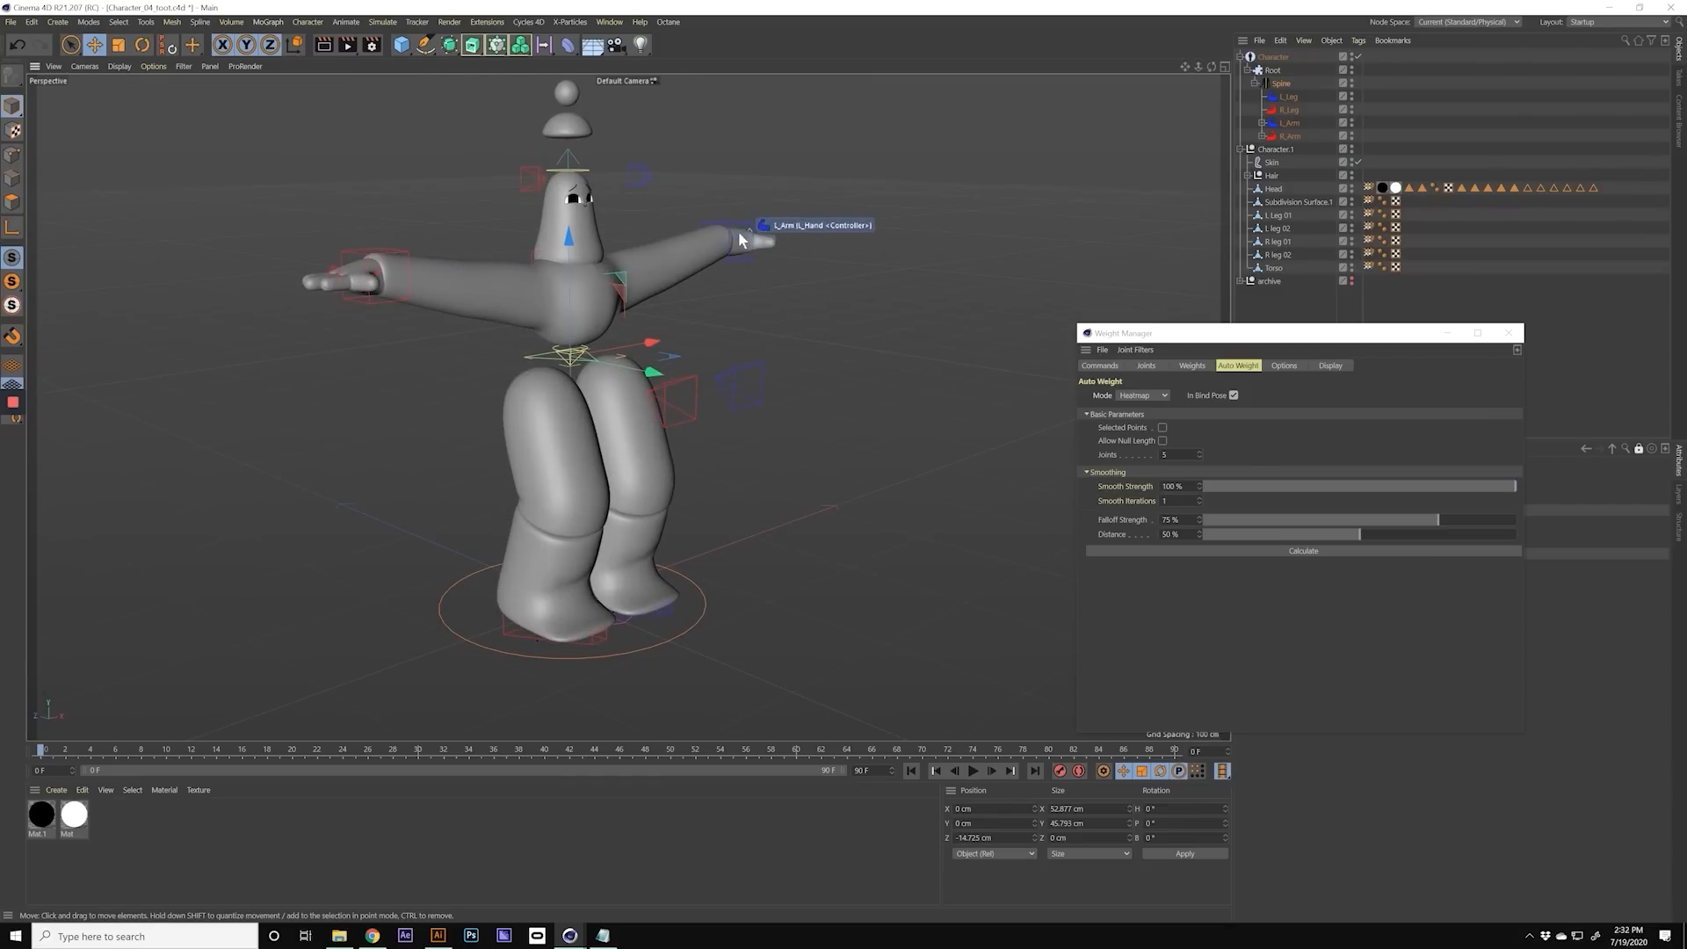
{"action": "right_click_drag", "start_coordinate": [555, 293], "coordinate": [602, 294], "text": "alt"}
{"action": "left_click_drag", "start_coordinate": [603, 294], "coordinate": [436, 288], "text": "alt"}
{"action": "mouse_move", "coordinate": [647, 330]}
{"action": "left_mouse_down"}
{"action": "mouse_move", "coordinate": [646, 416]}
{"action": "mouse_move", "coordinate": [646, 328]}
{"action": "left_mouse_up"}
{"action": "left_click_drag", "start_coordinate": [708, 379], "coordinate": [619, 388]}
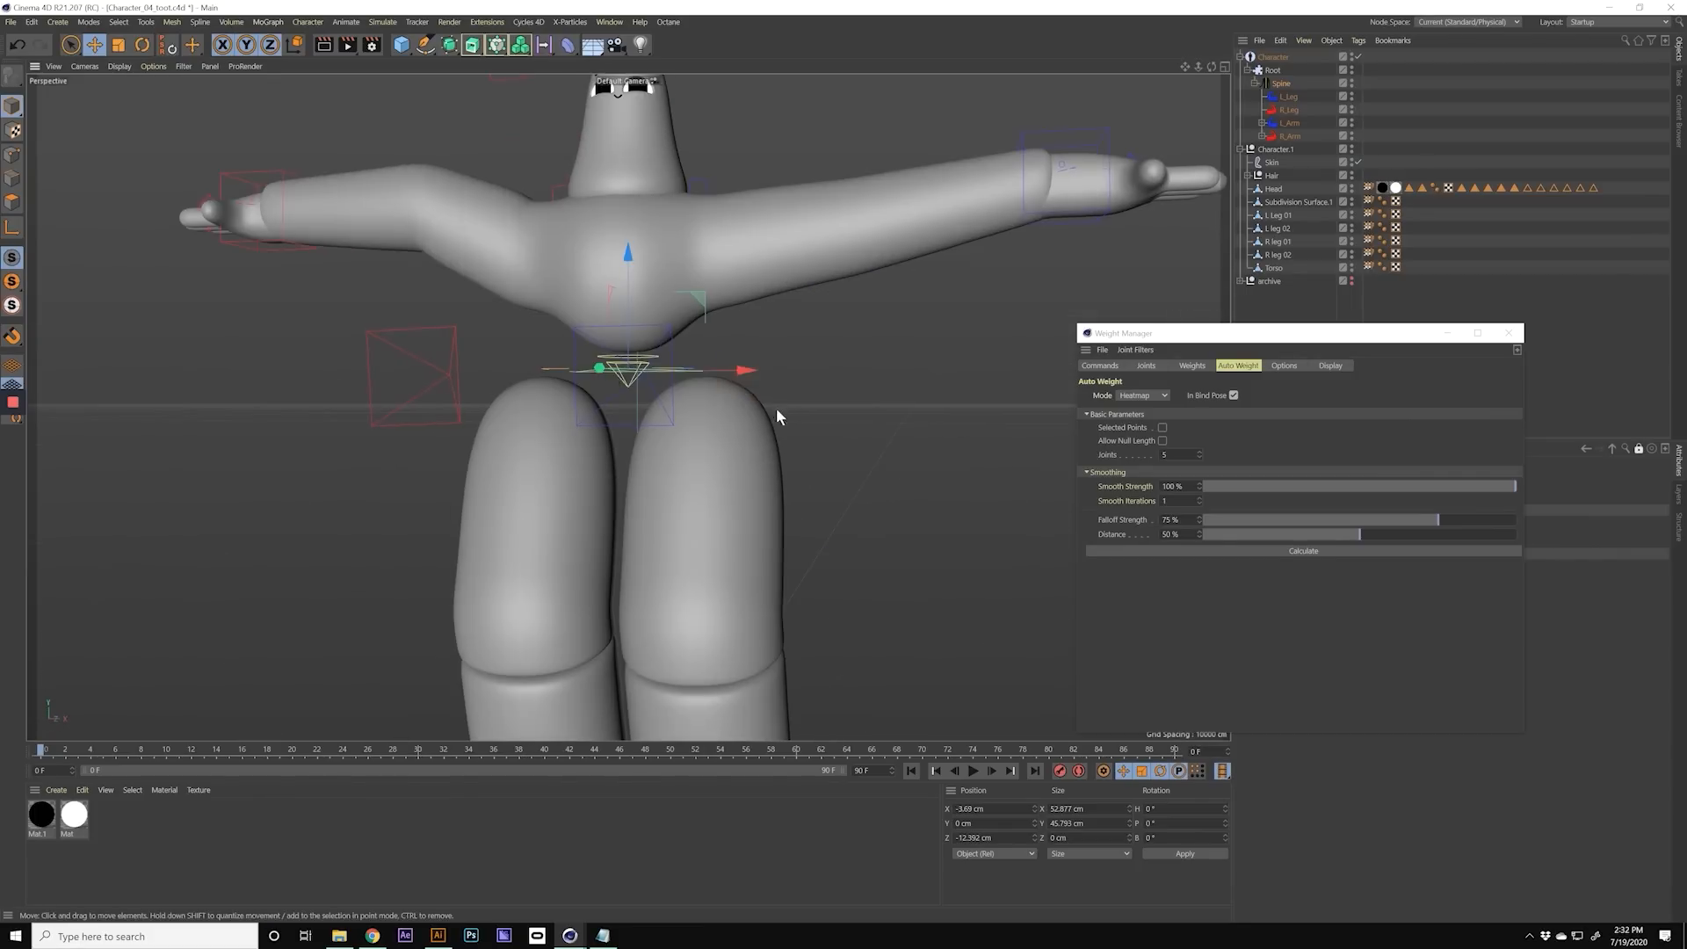
{"action": "key", "text": "v"}
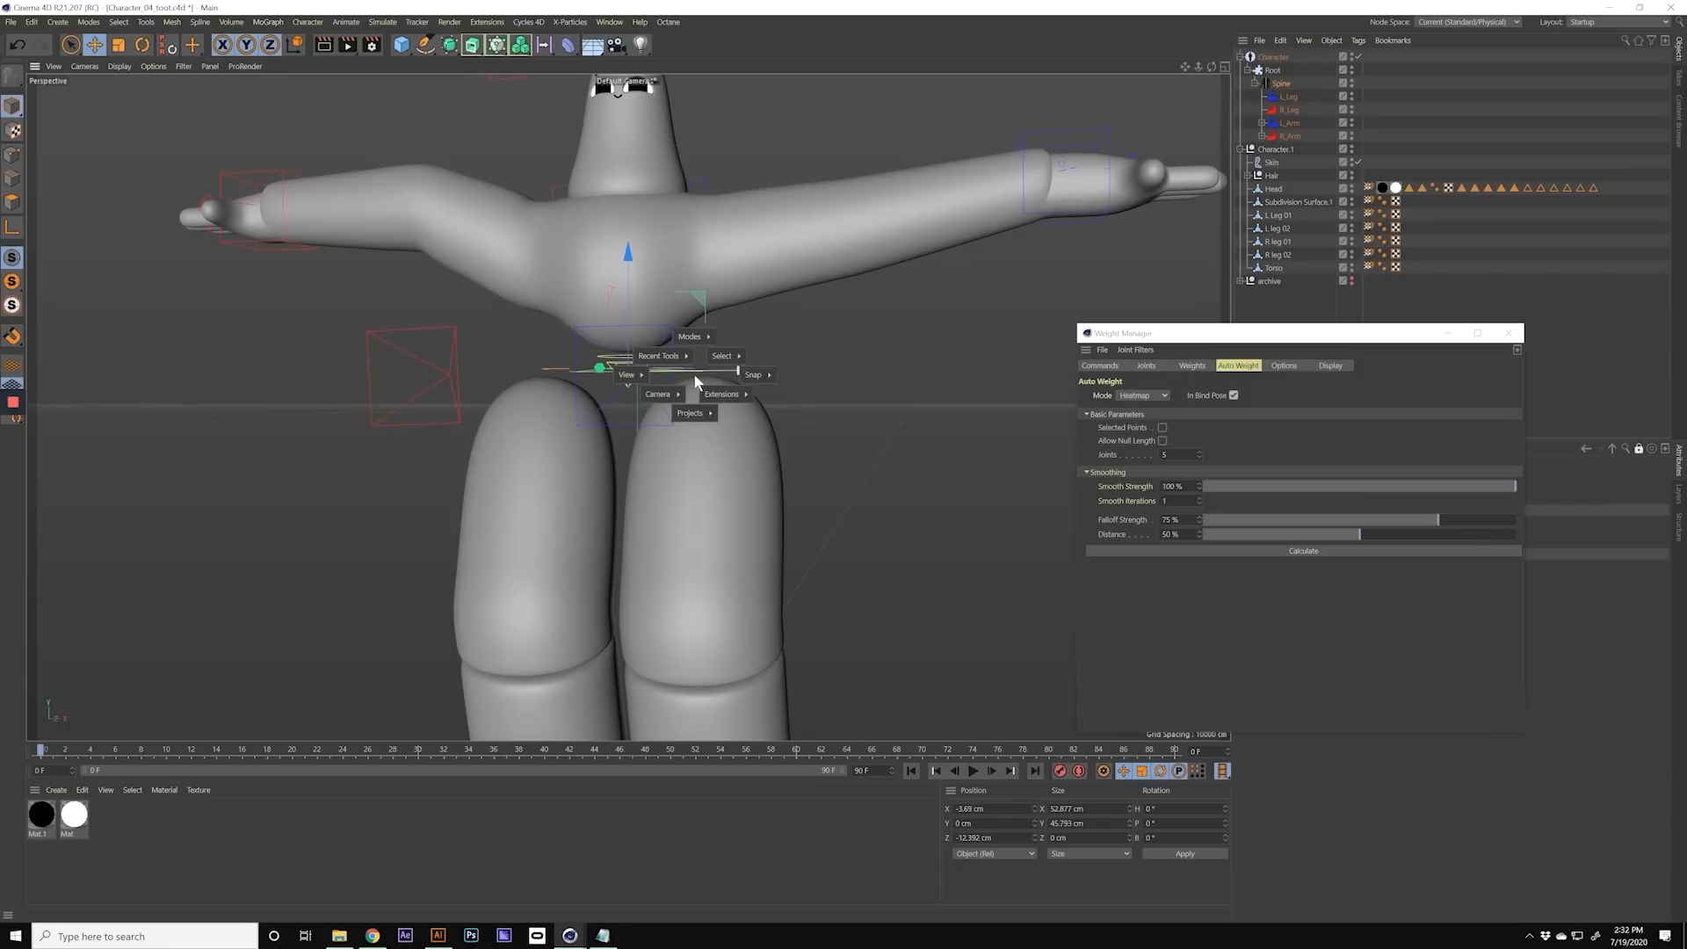
{"action": "mouse_move", "coordinate": [701, 413]}
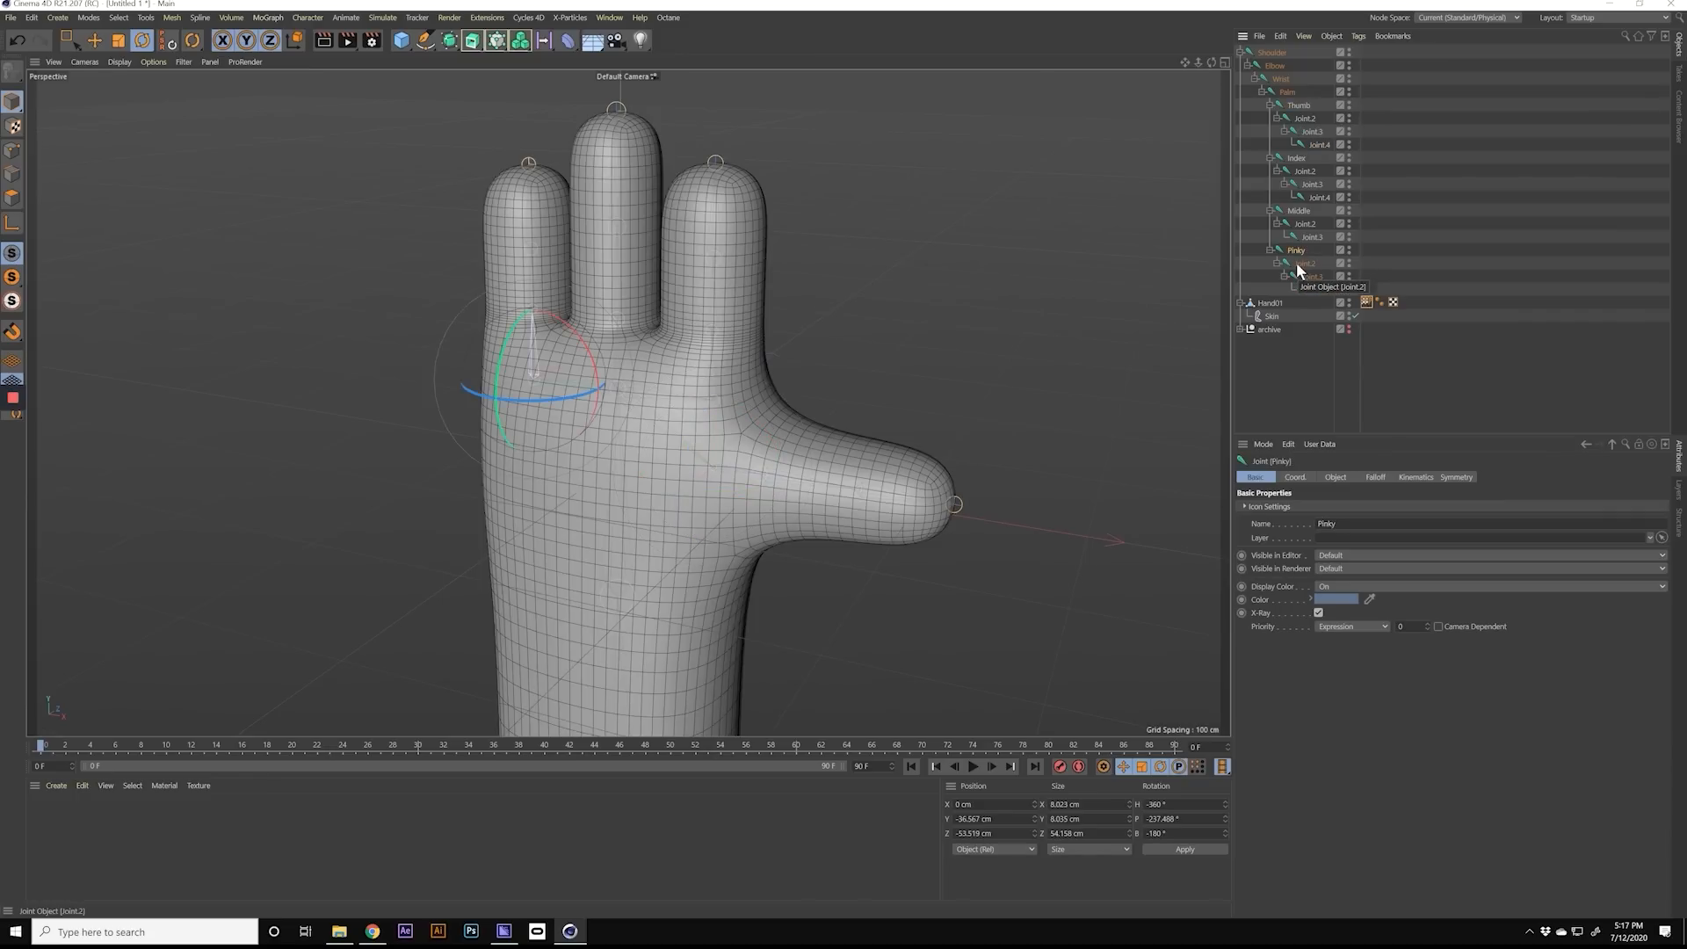
Step: In the hand rig scene, curl the pinky towards the palm by rotating its Joint.2 and Joint.3
{"action": "left_click", "coordinate": [1304, 263]}
{"action": "mouse_move", "coordinate": [552, 303]}
{"action": "left_mouse_down", "text": "alt"}
{"action": "mouse_move", "coordinate": [659, 332]}
{"action": "mouse_move", "coordinate": [821, 331]}
{"action": "left_mouse_up", "text": "alt"}
{"action": "left_click_drag", "start_coordinate": [550, 295], "coordinate": [583, 402]}
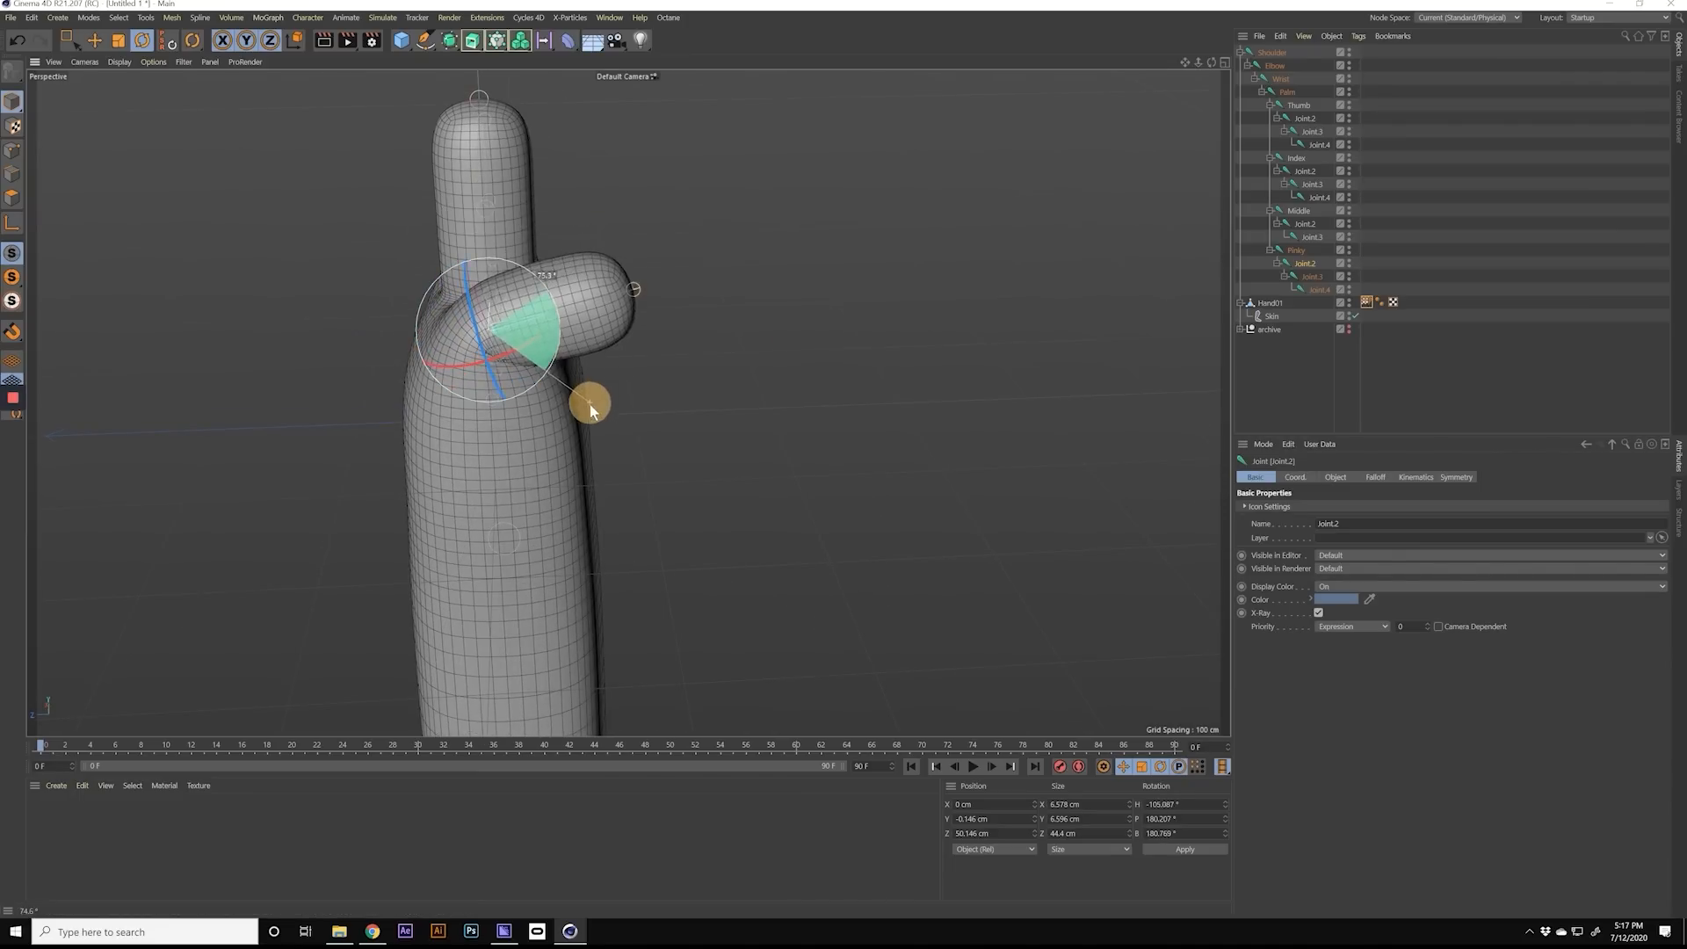
{"action": "left_click", "coordinate": [1313, 278]}
{"action": "left_click_drag", "start_coordinate": [631, 324], "coordinate": [479, 345]}
{"action": "left_click_drag", "start_coordinate": [646, 319], "coordinate": [548, 318], "text": "alt"}
{"action": "left_click", "coordinate": [1302, 263]}
{"action": "left_click_drag", "start_coordinate": [558, 361], "coordinate": [621, 294]}
Step: Spread the middle and index fingers into a V by rotating the Middle joint and the index finger's Joint.2
{"action": "left_click", "coordinate": [1299, 210]}
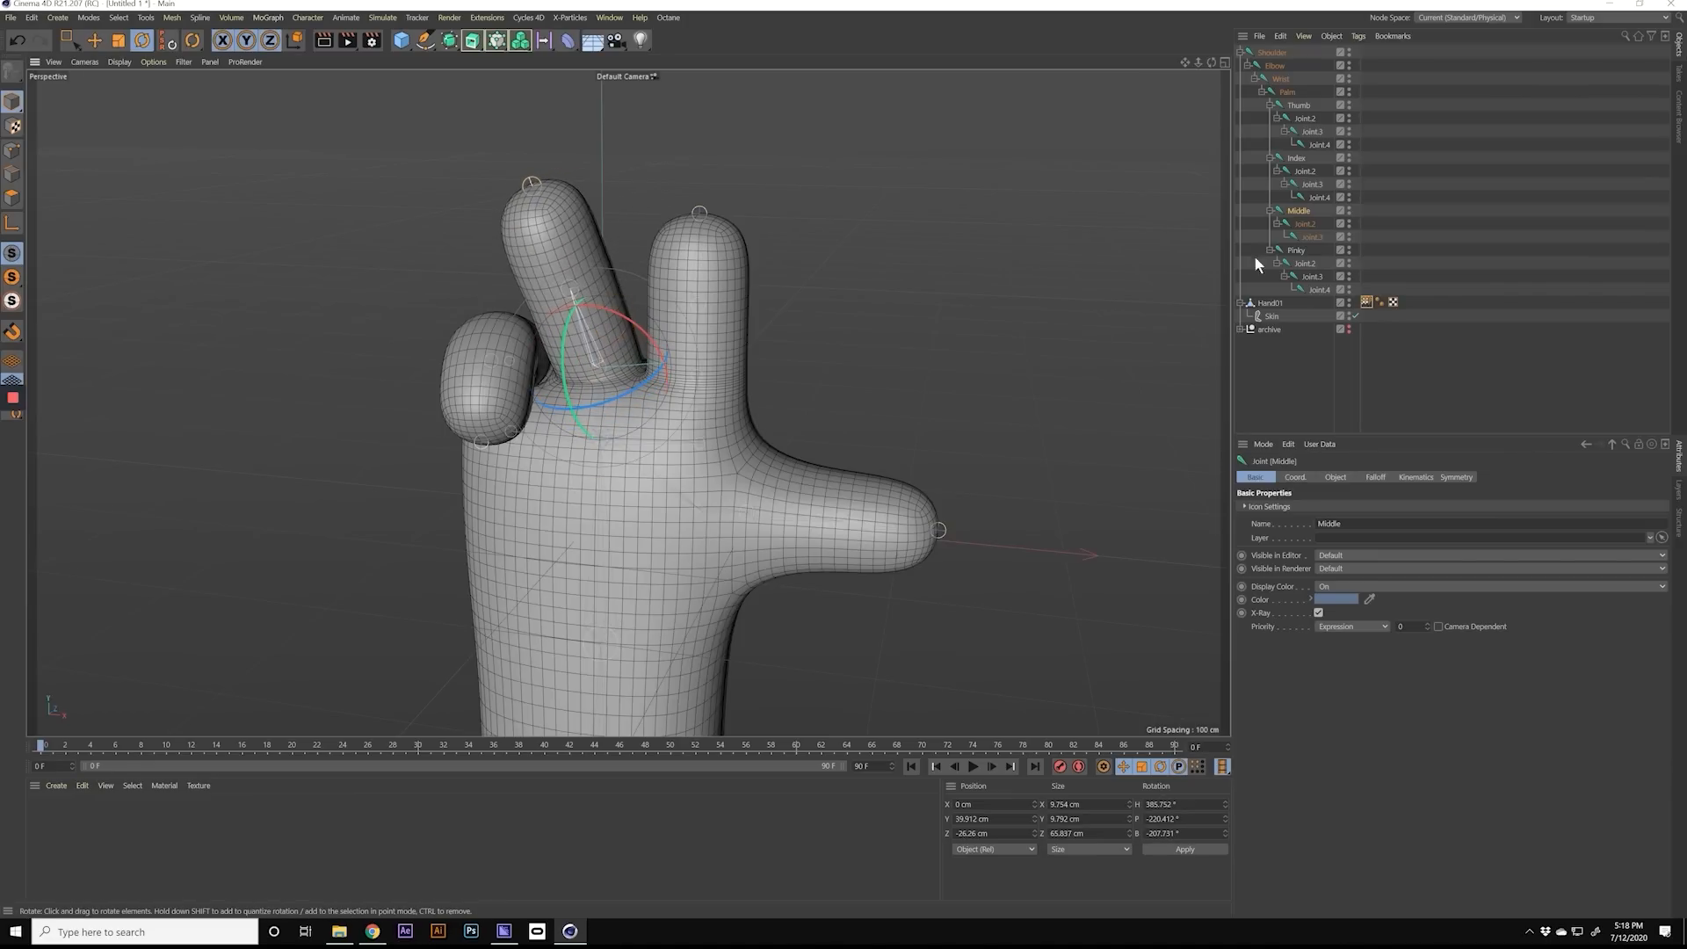
{"action": "left_click", "coordinate": [1304, 170]}
{"action": "mouse_move", "coordinate": [740, 313]}
{"action": "left_mouse_down"}
{"action": "mouse_move", "coordinate": [706, 334]}
{"action": "mouse_move", "coordinate": [716, 319]}
{"action": "left_mouse_up"}
{"action": "left_click_drag", "start_coordinate": [714, 325], "coordinate": [872, 328], "text": "alt"}
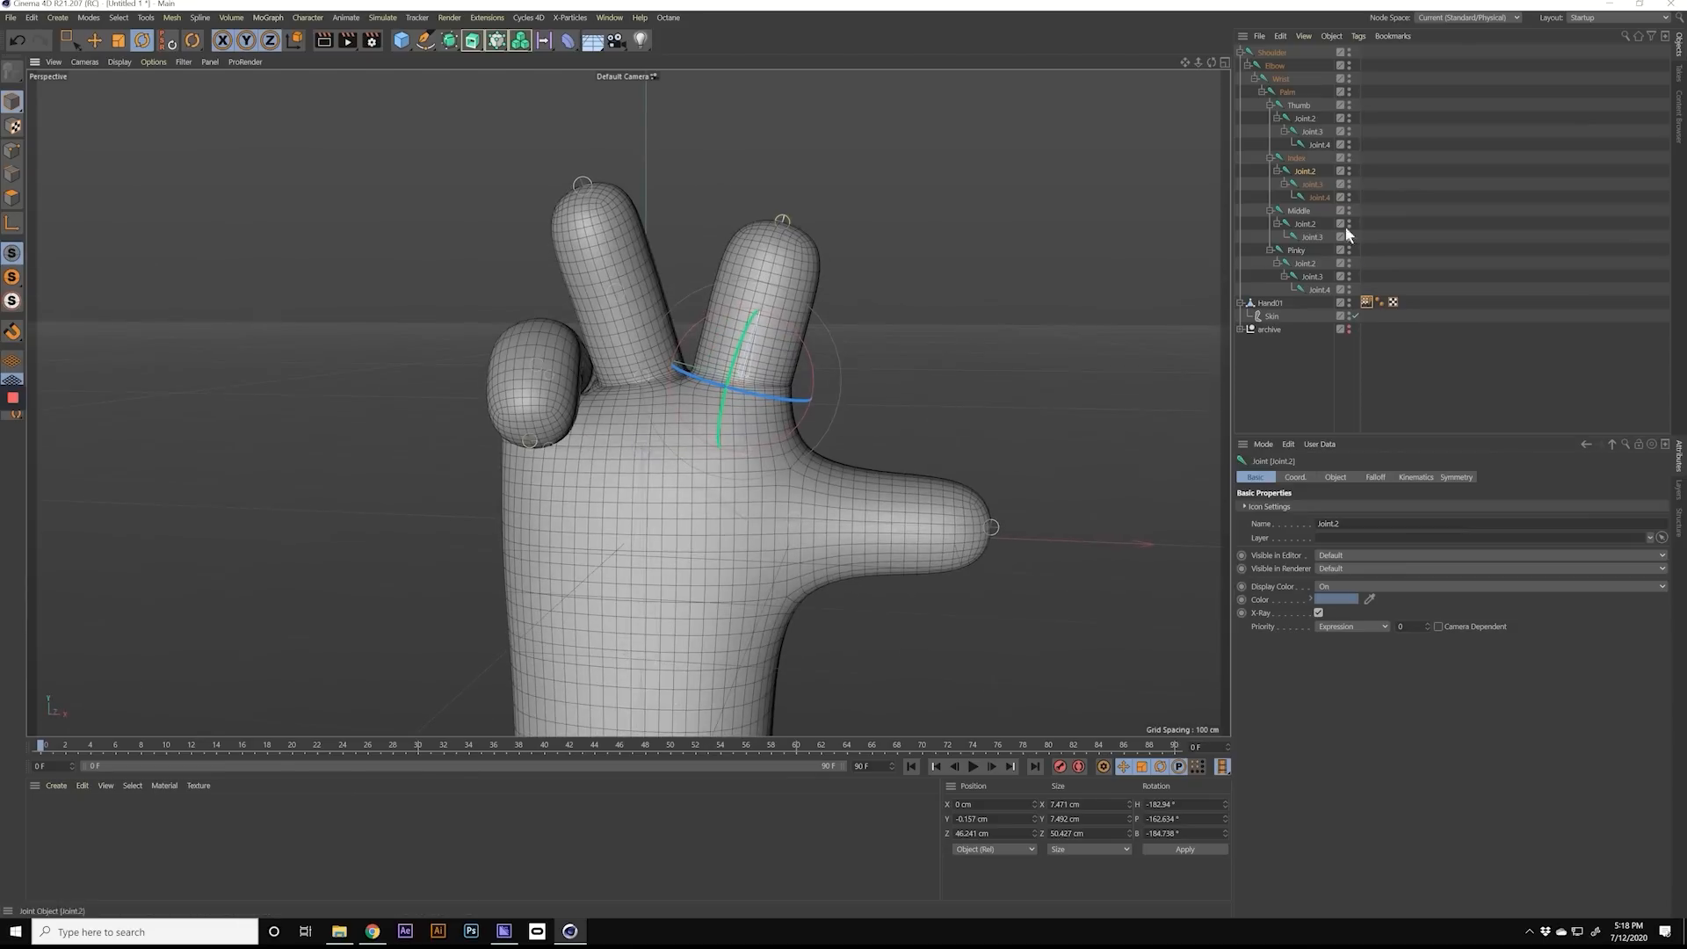
Step: Fold the thumb in towards the palm by rotating its Joint.2 and Joint.3
{"action": "left_click", "coordinate": [1306, 118]}
{"action": "left_click_drag", "start_coordinate": [810, 535], "coordinate": [693, 542]}
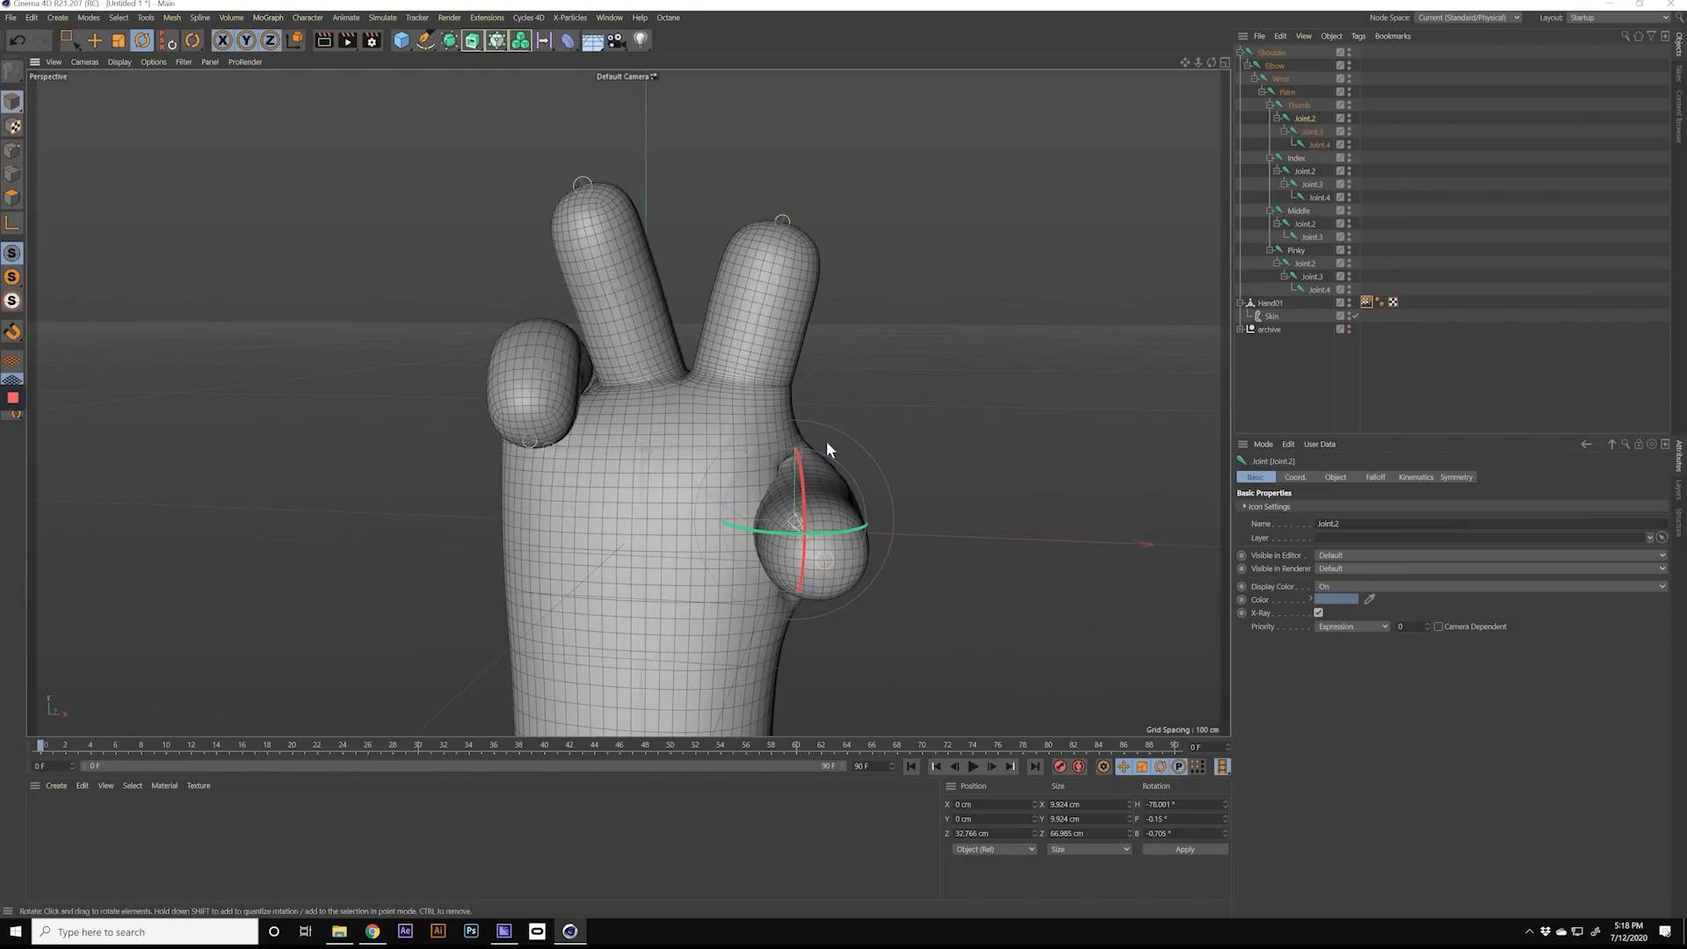
{"action": "left_click_drag", "start_coordinate": [804, 469], "coordinate": [810, 436]}
{"action": "left_click_drag", "start_coordinate": [774, 504], "coordinate": [667, 492]}
{"action": "left_click", "coordinate": [1313, 130]}
{"action": "left_click_drag", "start_coordinate": [780, 529], "coordinate": [800, 513], "text": "alt"}
{"action": "right_click_drag", "start_coordinate": [816, 511], "coordinate": [762, 525], "text": "alt"}
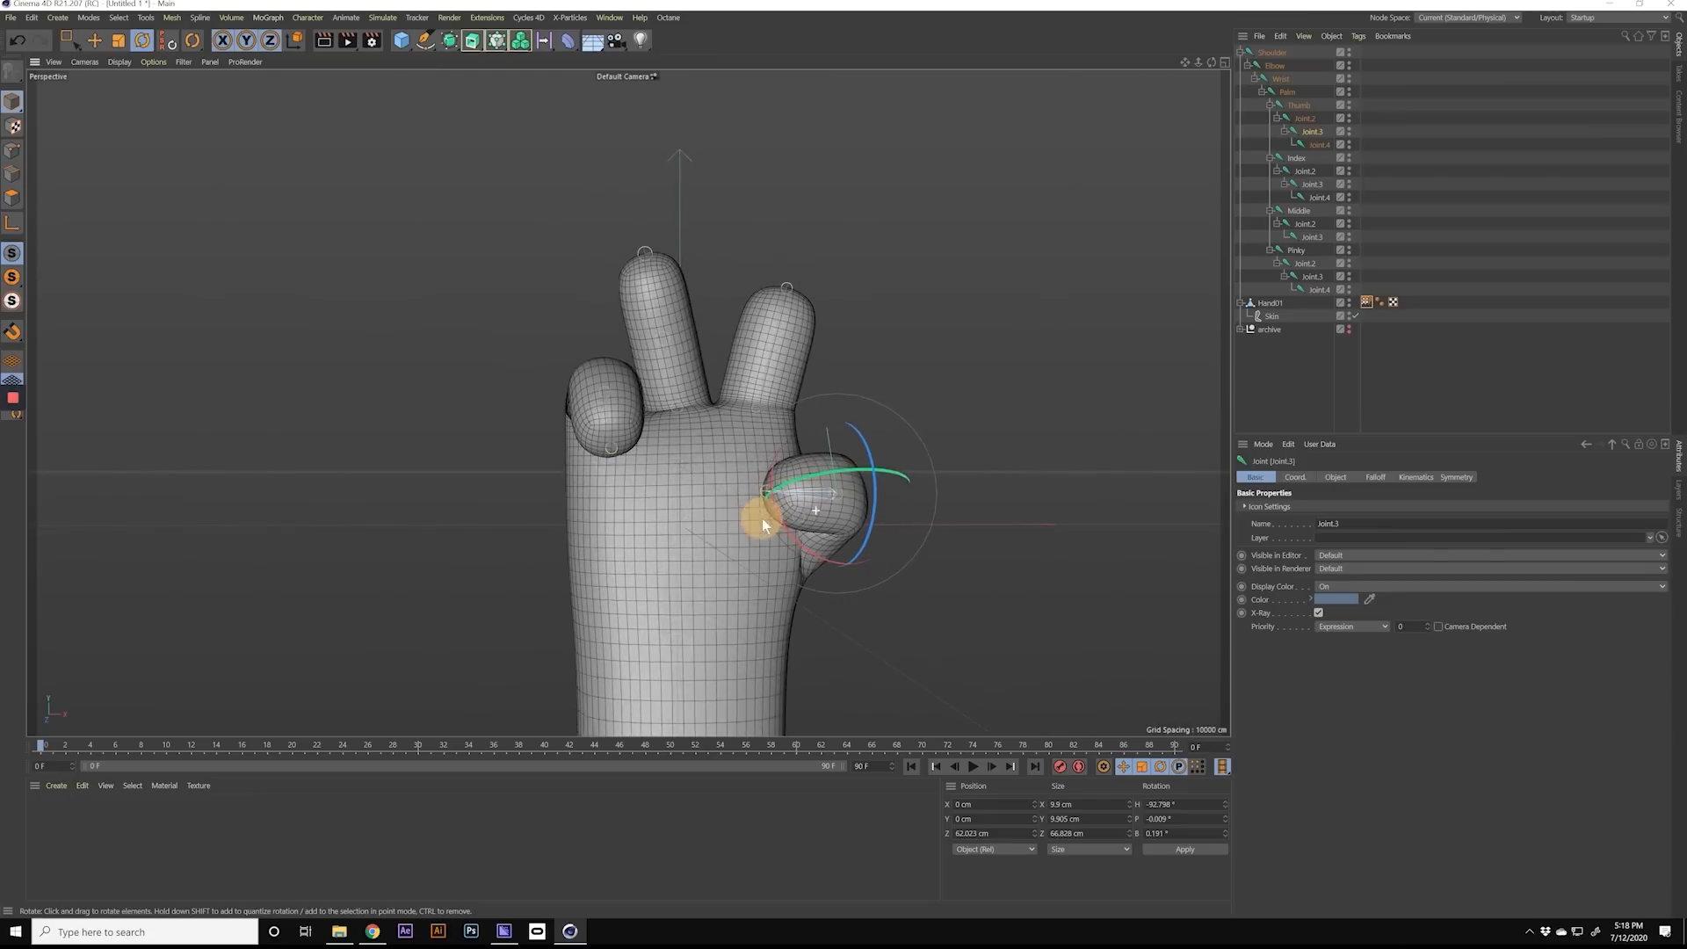
Step: Undo the thumb joint rotations and the index finger's sideways spread
{"action": "middle_click_drag", "start_coordinate": [694, 515], "coordinate": [620, 487], "text": "alt"}
{"action": "left_click_drag", "start_coordinate": [620, 483], "coordinate": [614, 506], "text": "alt"}
{"action": "middle_click_drag", "start_coordinate": [639, 497], "coordinate": [594, 484], "text": "alt"}
{"action": "left_click_drag", "start_coordinate": [594, 483], "coordinate": [651, 481], "text": "alt"}
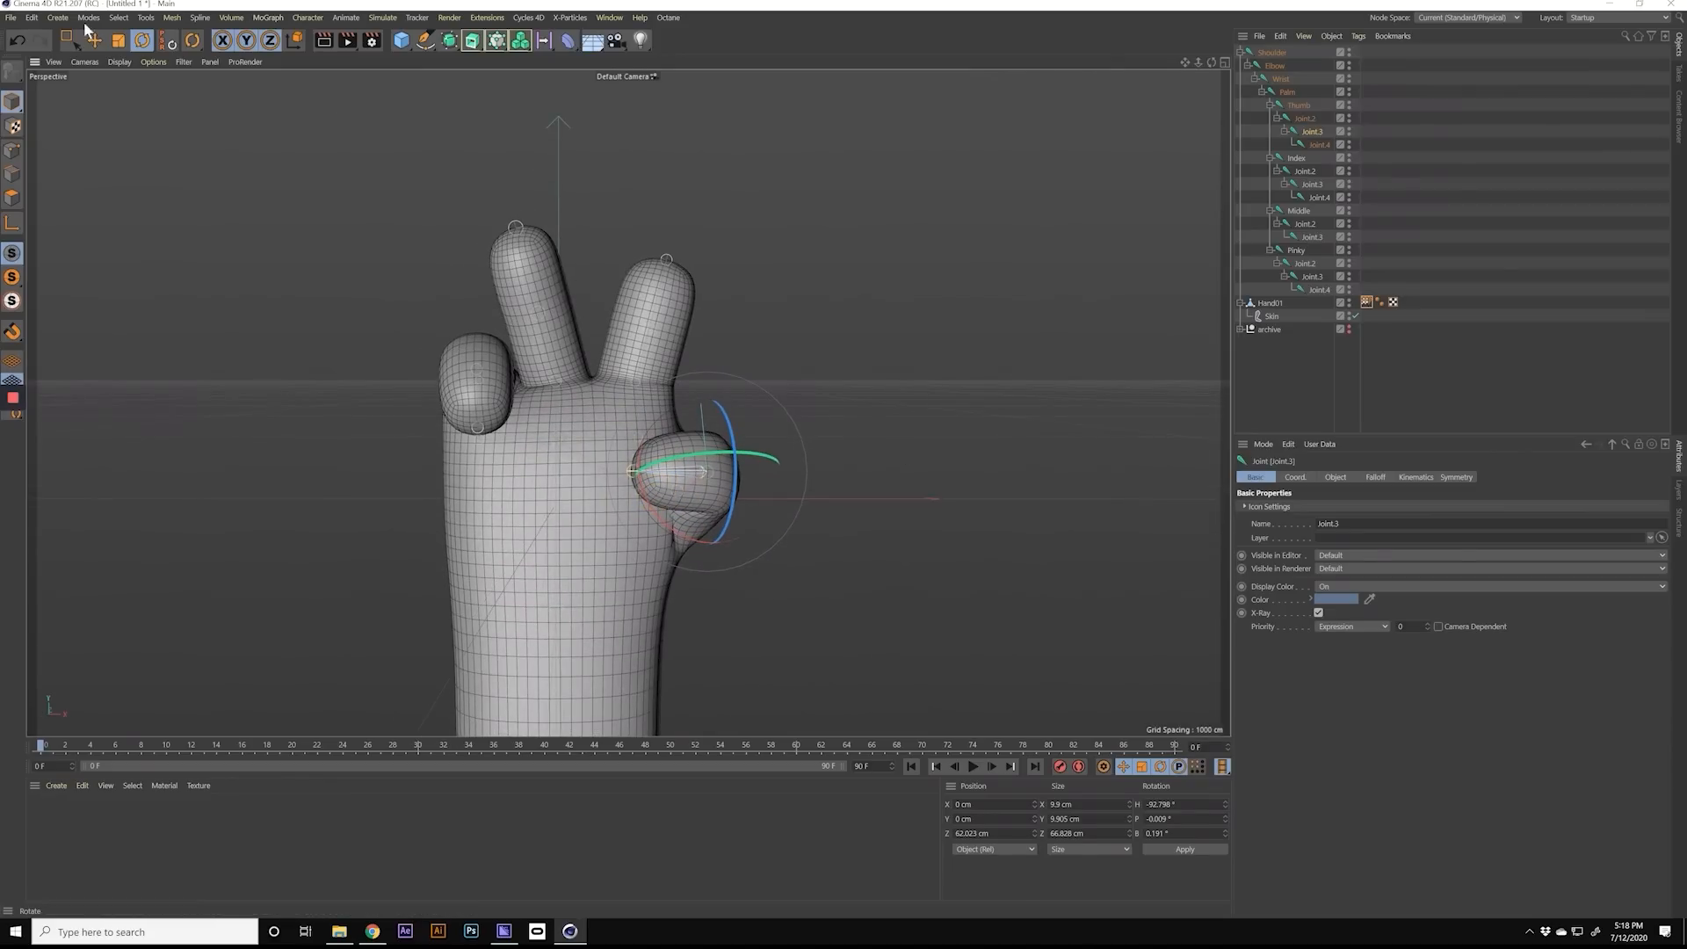
{"action": "left_click", "coordinate": [15, 44]}
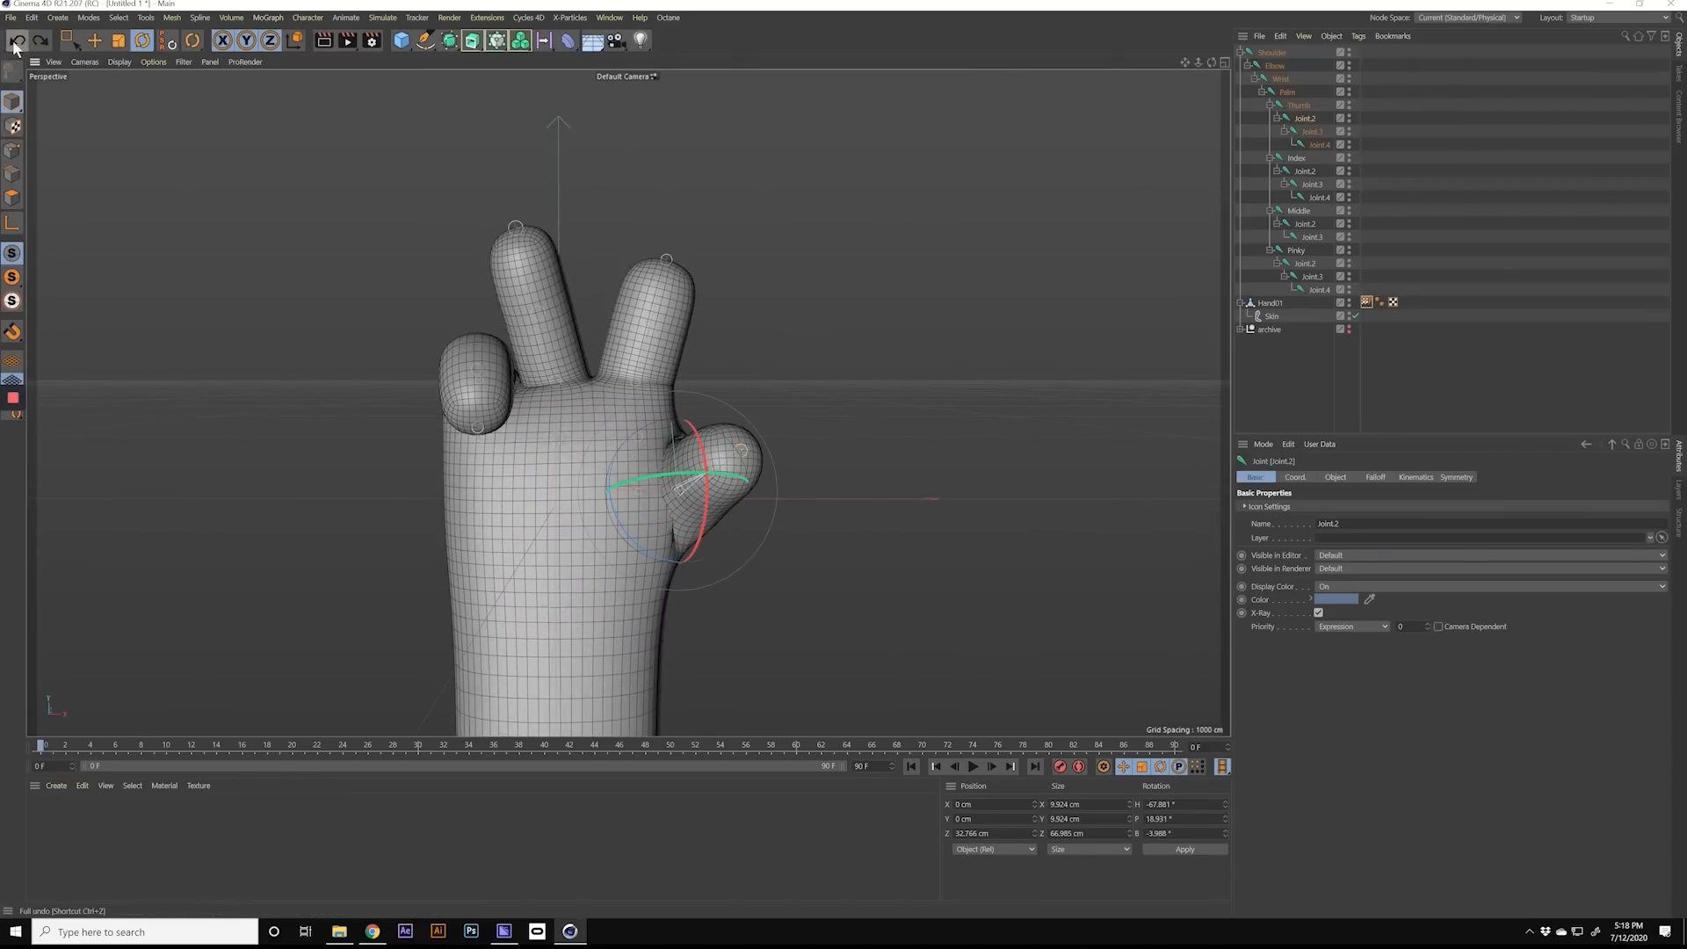
{"action": "left_click", "coordinate": [14, 44]}
{"action": "left_click", "coordinate": [15, 44]}
{"action": "left_click", "coordinate": [15, 44]}
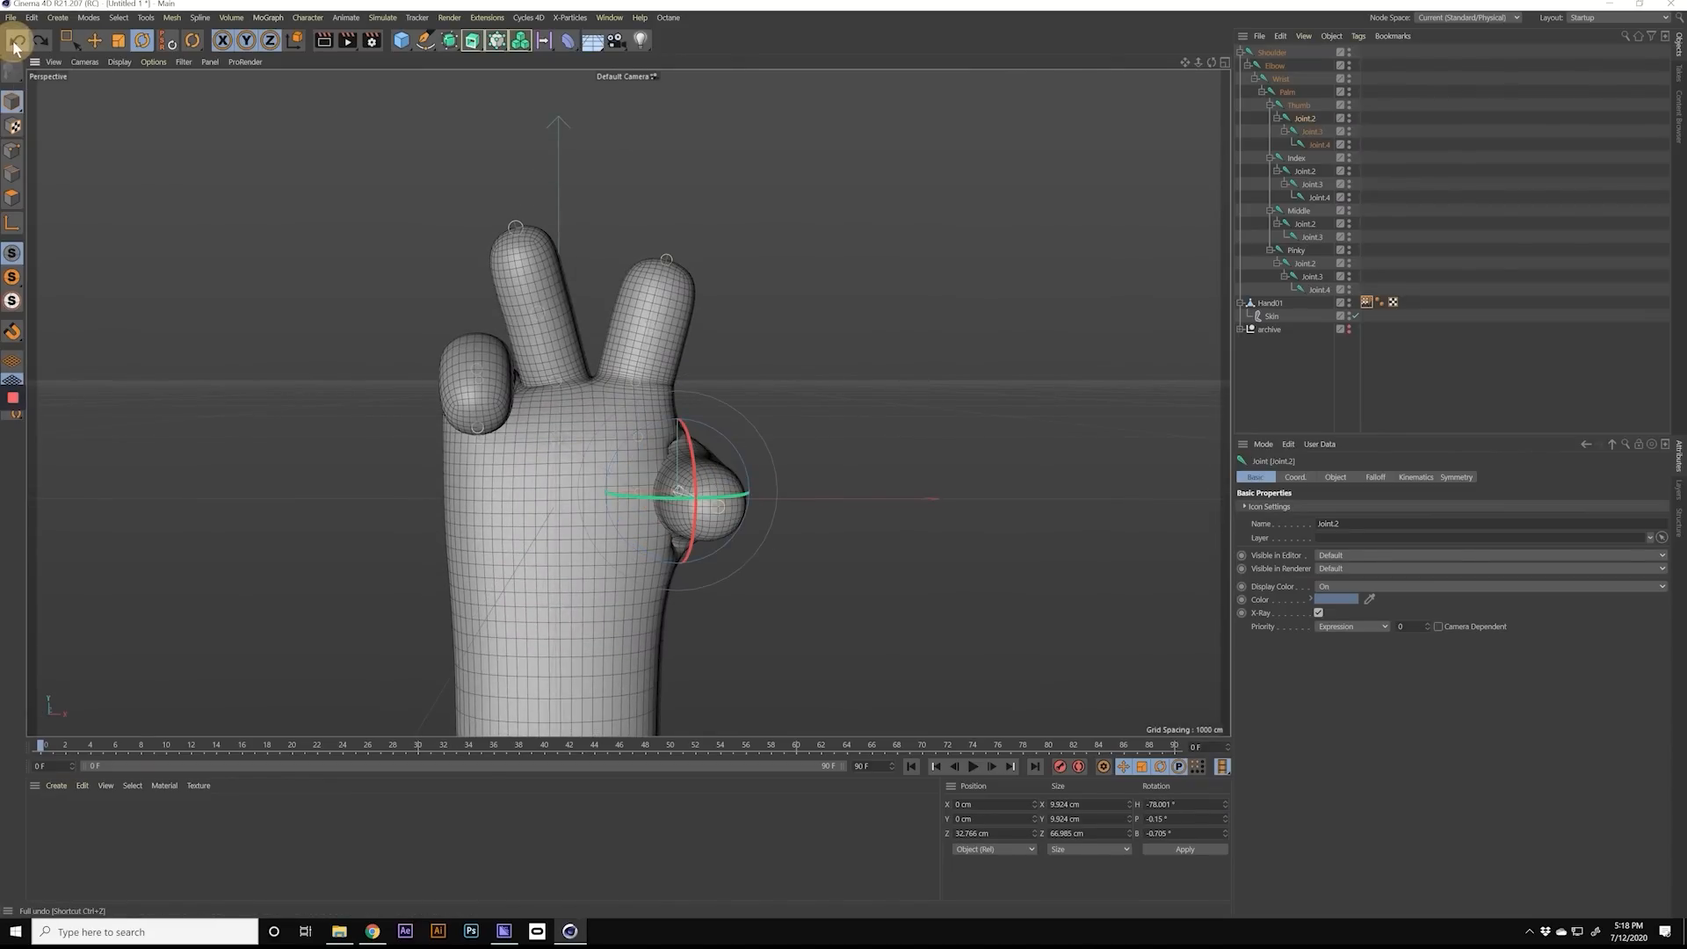
{"action": "left_click", "coordinate": [15, 44]}
{"action": "left_click", "coordinate": [15, 44]}
{"action": "left_click", "coordinate": [14, 44]}
{"action": "left_click", "coordinate": [15, 44]}
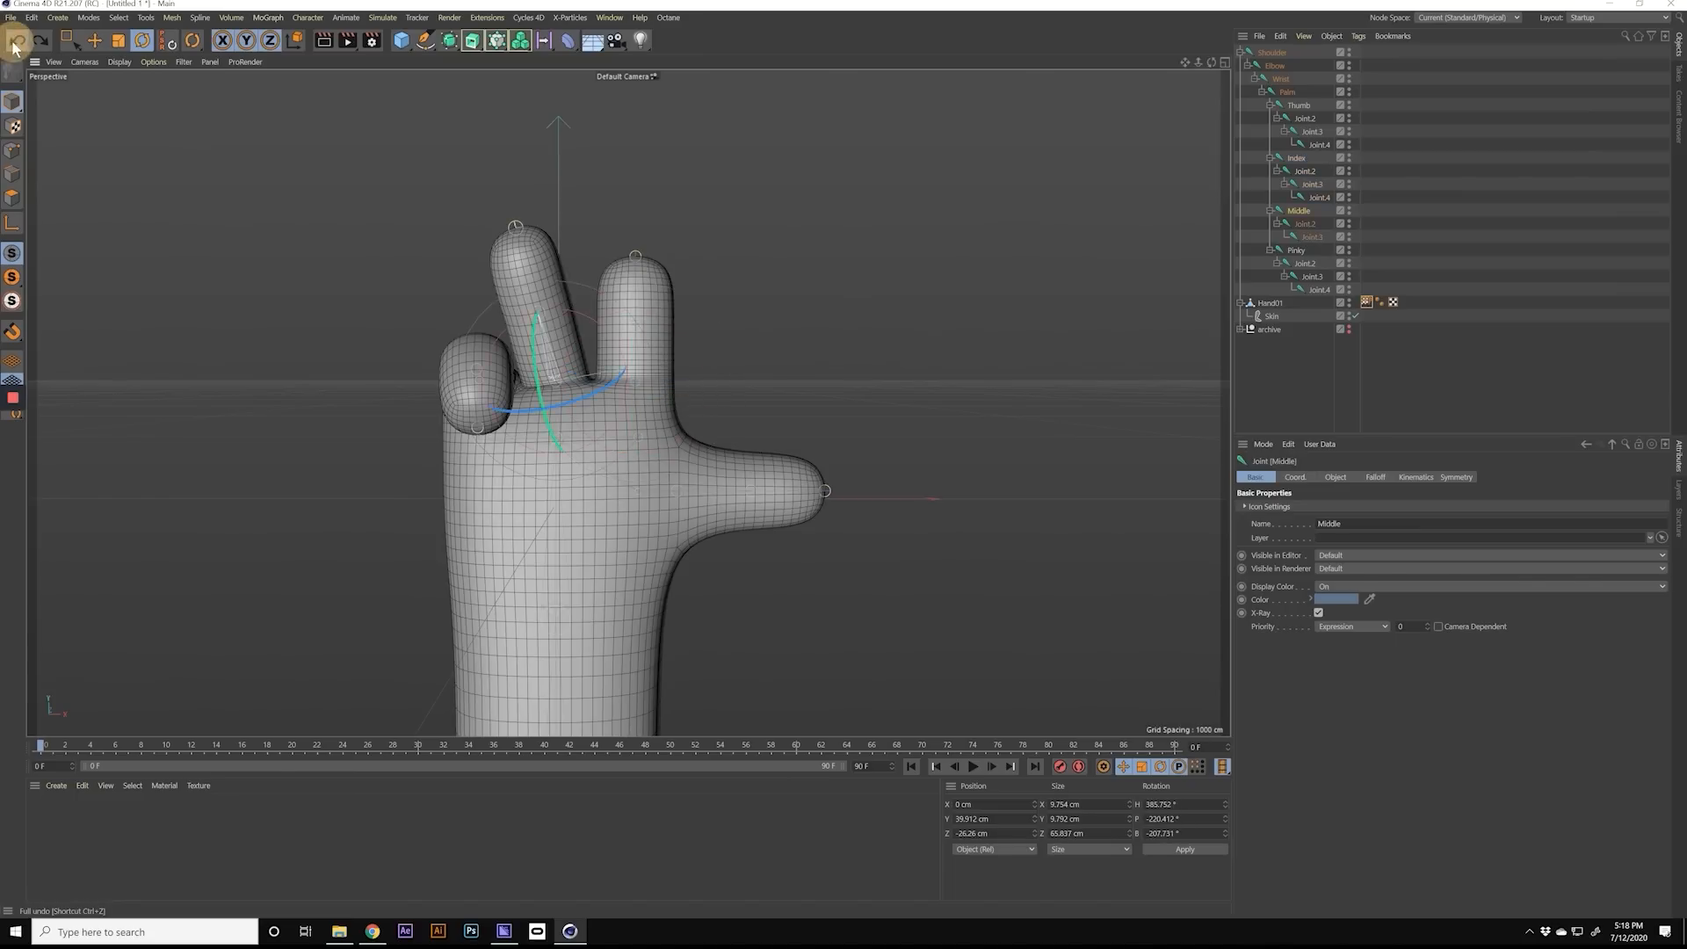
Step: Undo the middle finger's spread and the pinky's curl to return the hand to its rest pose
{"action": "left_click", "coordinate": [15, 43]}
{"action": "left_click", "coordinate": [15, 44]}
{"action": "left_click", "coordinate": [15, 44]}
{"action": "left_click", "coordinate": [15, 44]}
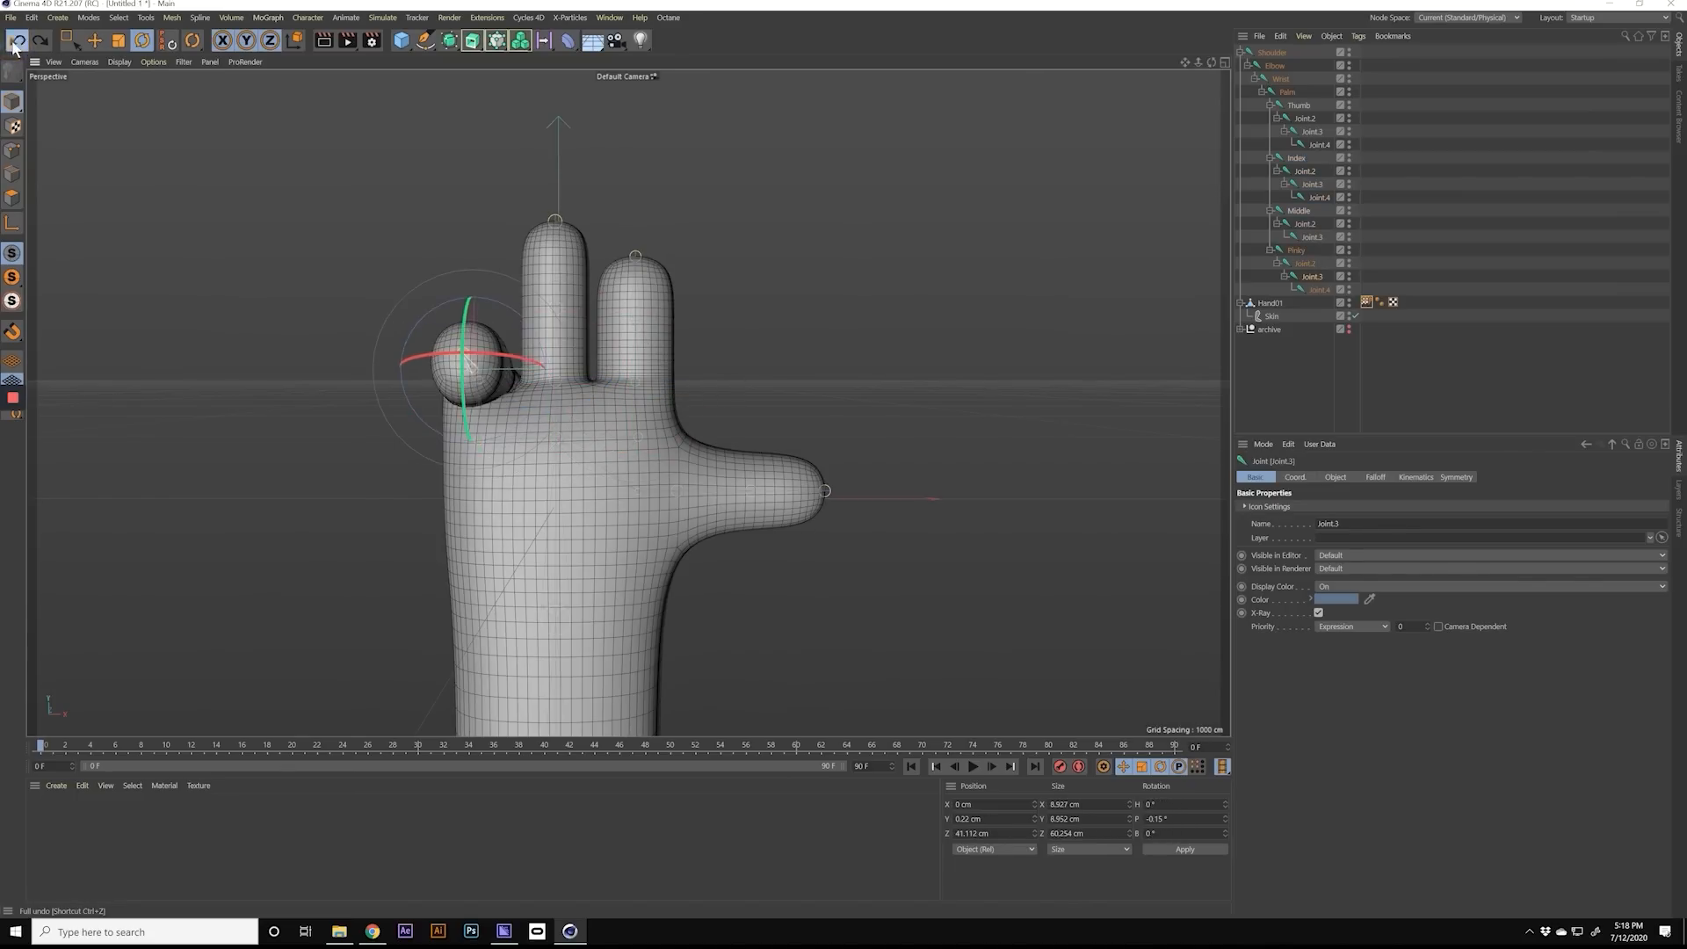
{"action": "left_click", "coordinate": [15, 44]}
{"action": "left_click", "coordinate": [15, 44]}
{"action": "left_click", "coordinate": [15, 44]}
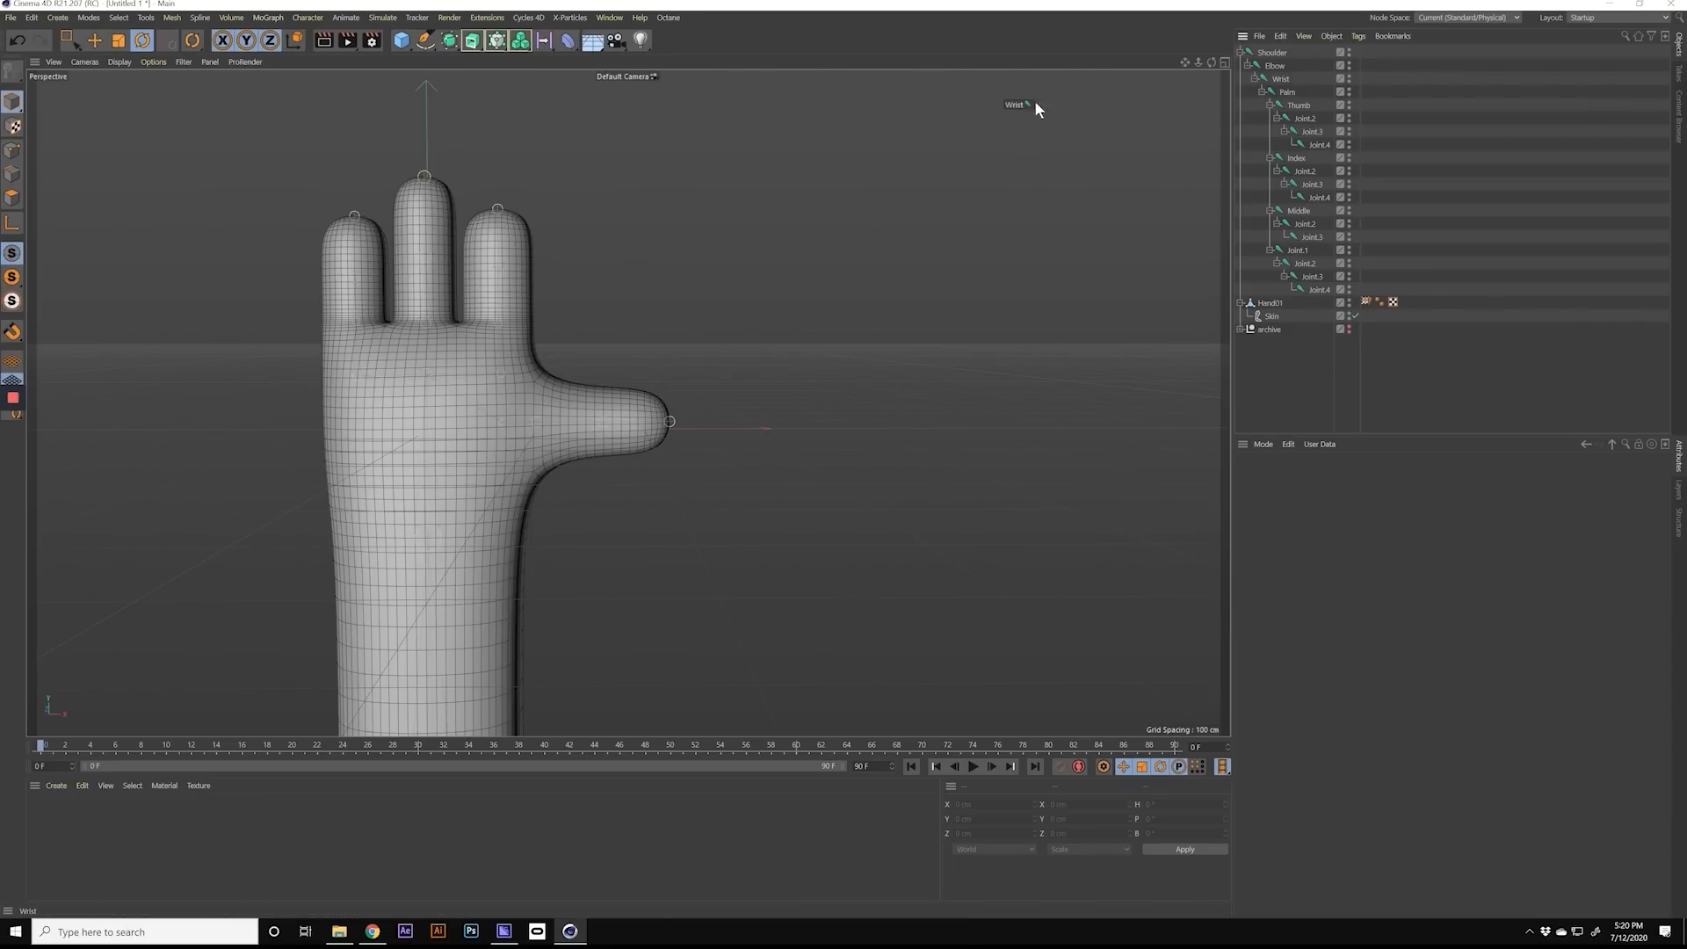
Step: Rename the thumb's Joint.2 to "Thumb base" and its Joint.3 to "Thumb Knuckle"
{"action": "left_click", "coordinate": [1305, 119]}
{"action": "left_click", "coordinate": [1311, 132]}
{"action": "left_click", "coordinate": [1307, 122]}
{"action": "left_click", "coordinate": [1311, 134]}
{"action": "left_click", "coordinate": [1307, 122]}
{"action": "type", "text": "Thumb base"}
{"action": "key", "text": "Return"}
{"action": "double_click", "coordinate": [1312, 133]}
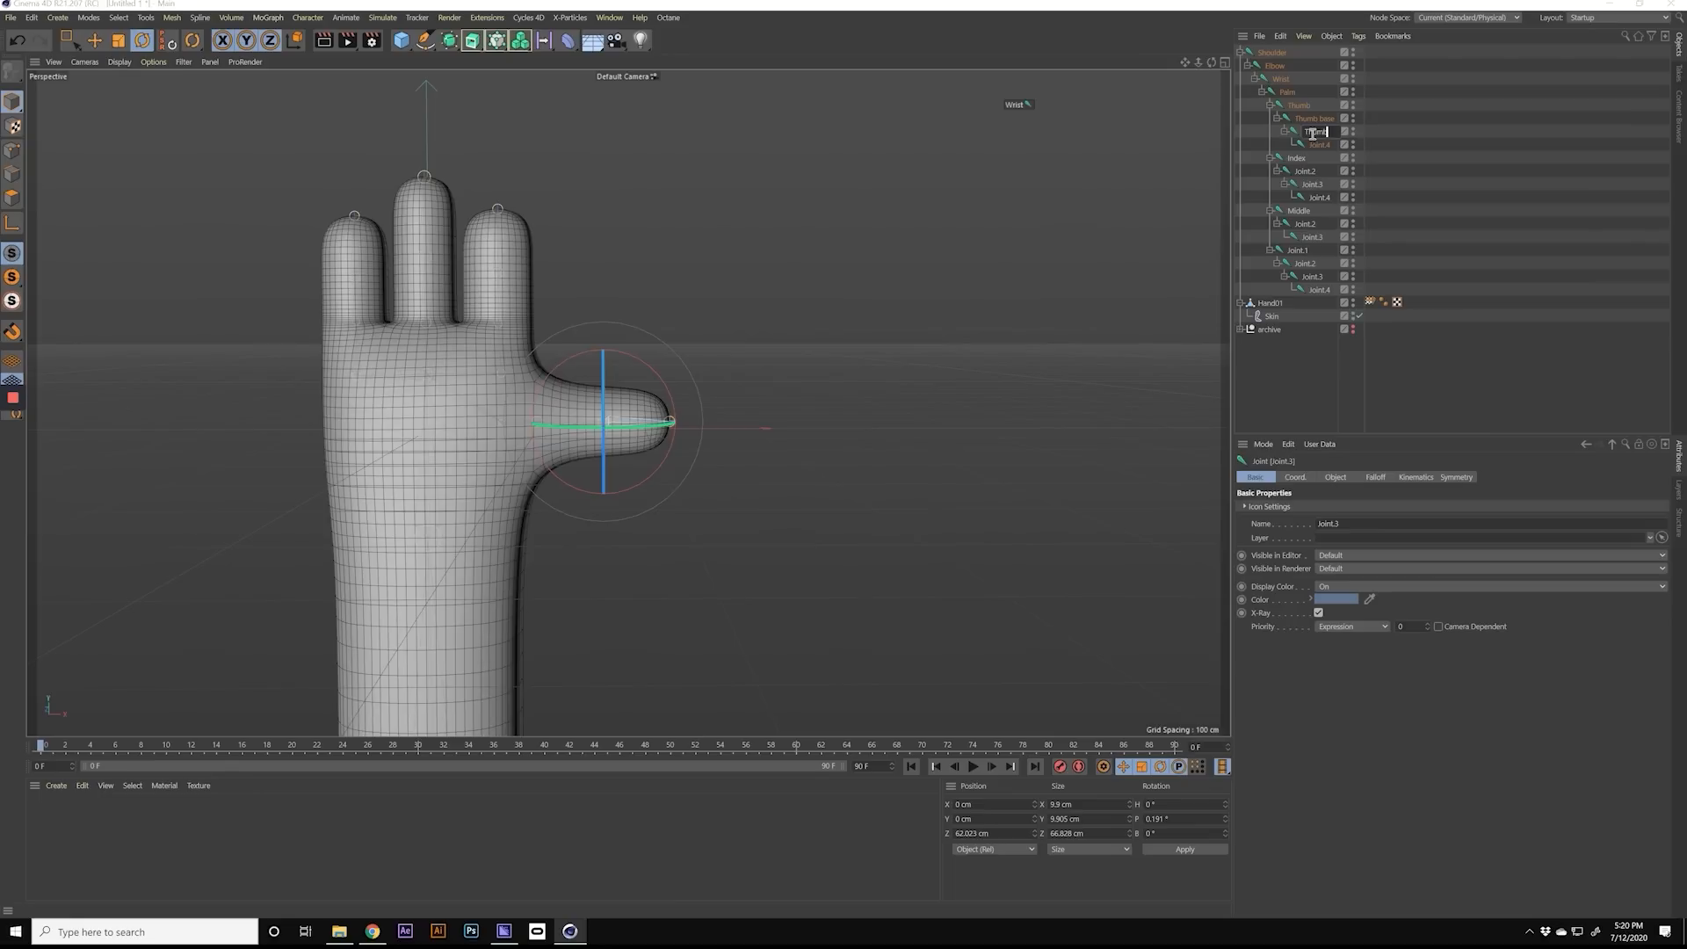
{"action": "type", "text": "Thumb Knuckle"}
{"action": "key", "text": "Return"}
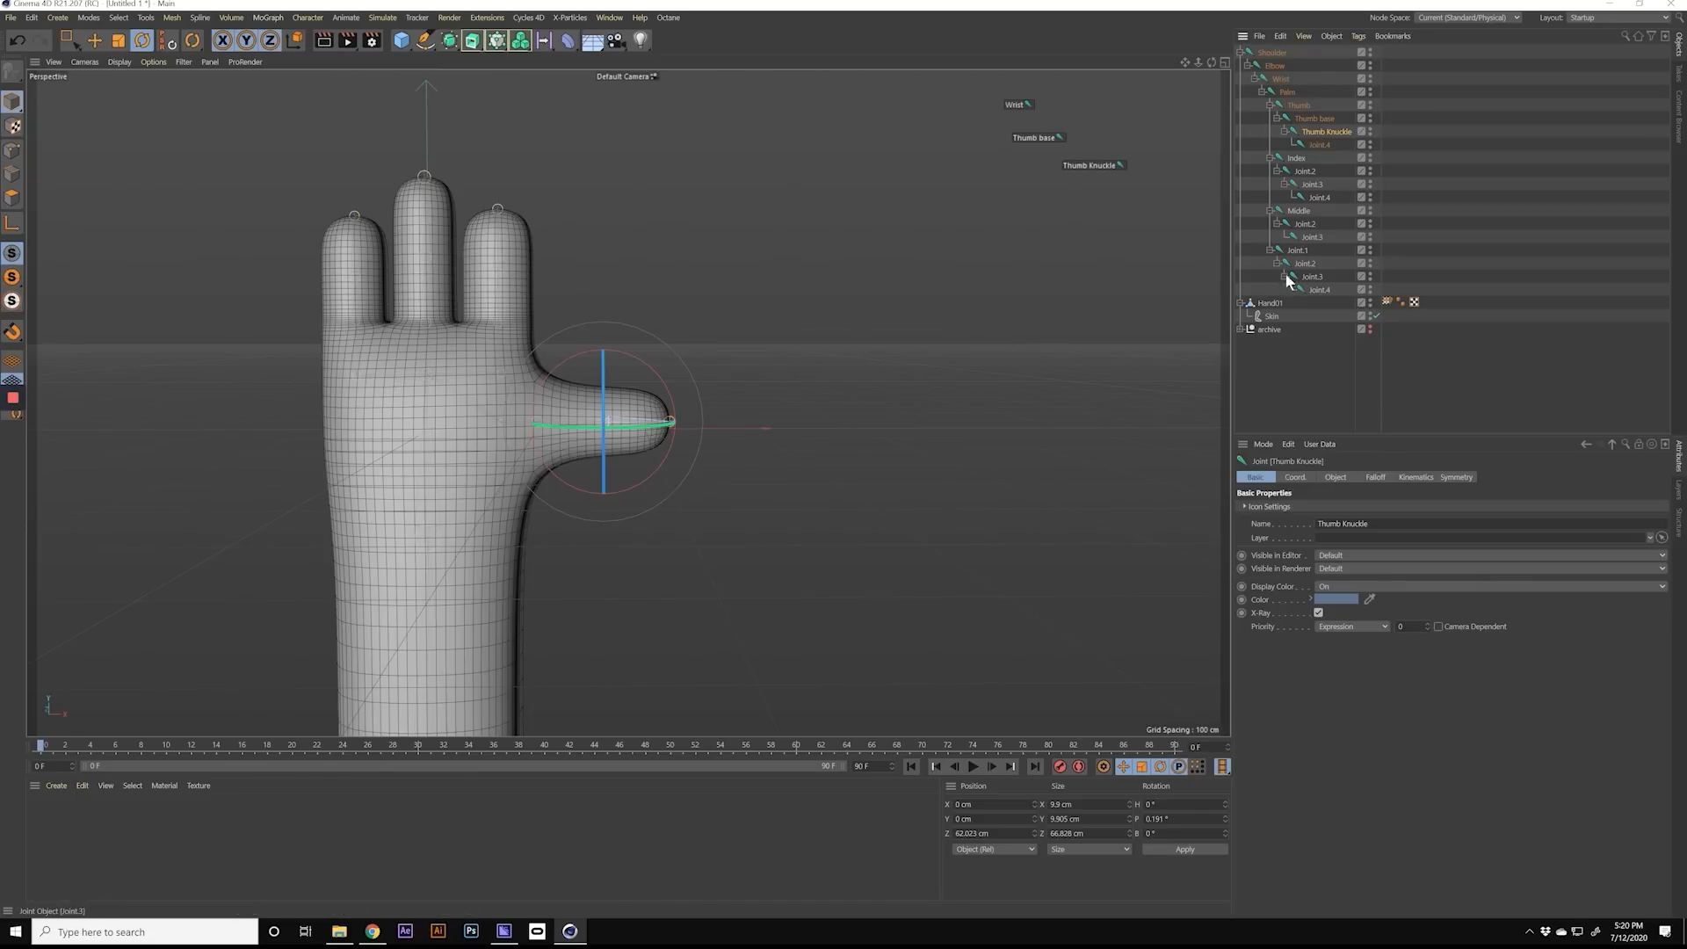
Step: Rename the index finger's Joint.2 and Joint.3 to "Index Base" and "Index Knuckle", and the middle finger's Joint.2 to "Middle Knucke"
{"action": "double_click", "coordinate": [1305, 172]}
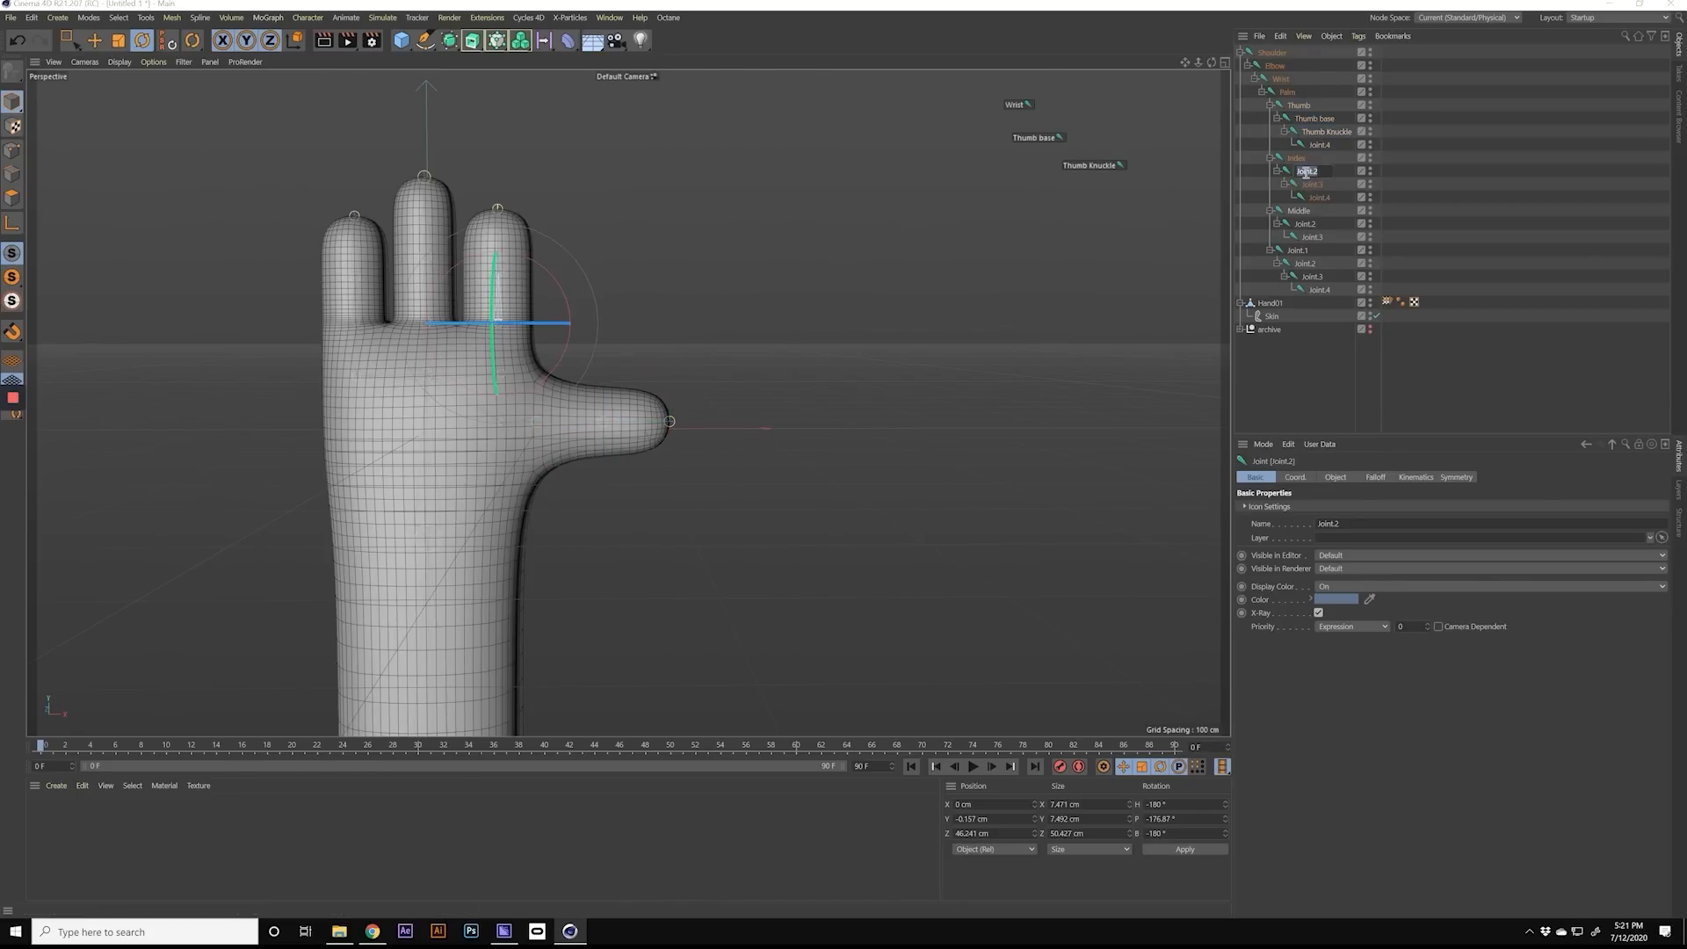
{"action": "double_click", "coordinate": [1310, 184]}
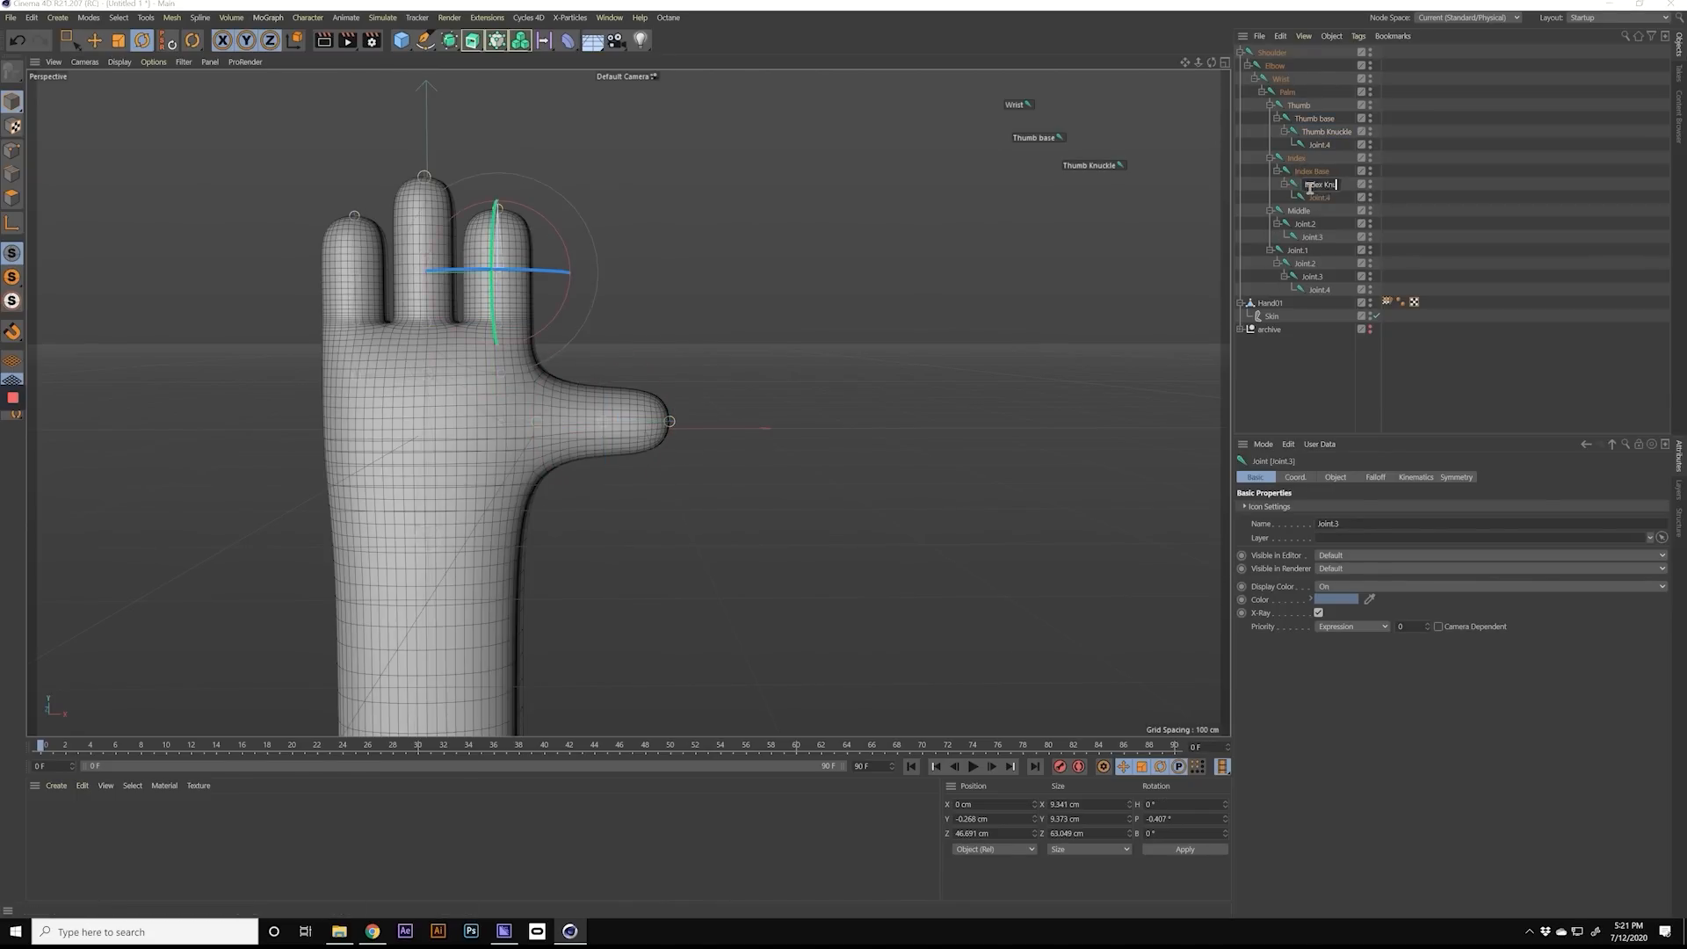
{"action": "double_click", "coordinate": [1297, 223]}
{"action": "type", "text": "Middle Knucke"}
{"action": "key", "text": "Return"}
Step: Rename the pinky's Joint.2 to "Pinky Base" and its Joint.3 to "Pinky Knuckle"
{"action": "double_click", "coordinate": [1306, 262]}
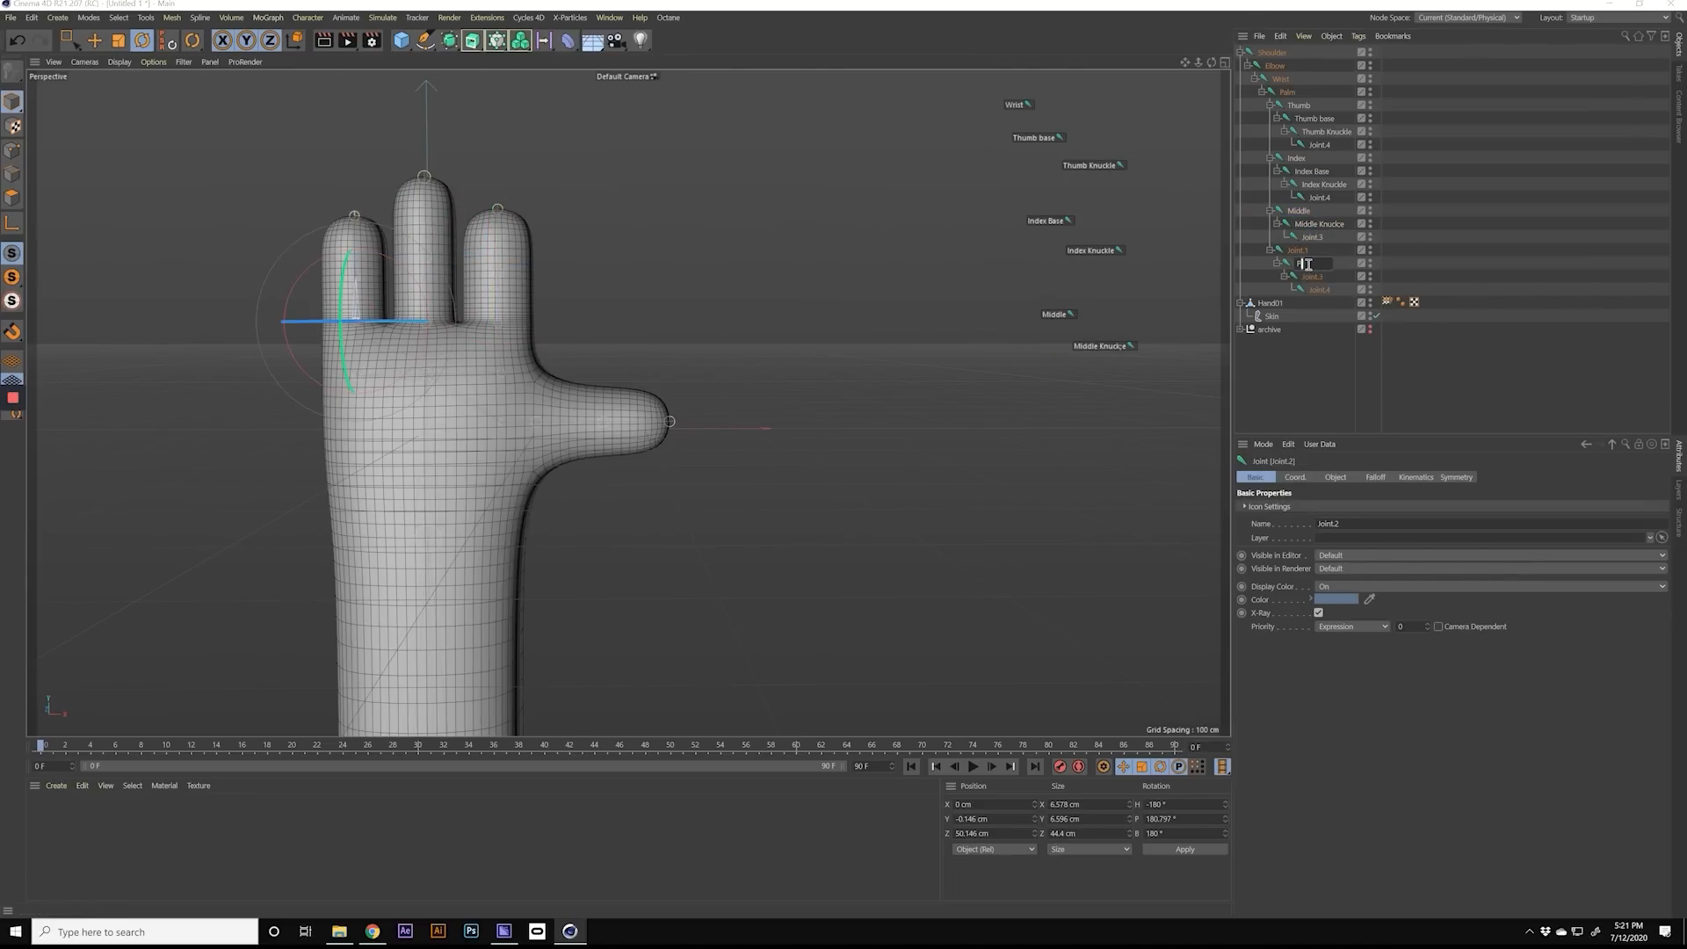
{"action": "double_click", "coordinate": [1311, 275]}
{"action": "type", "text": "Pinky Knuckle"}
{"action": "key", "text": "Return"}
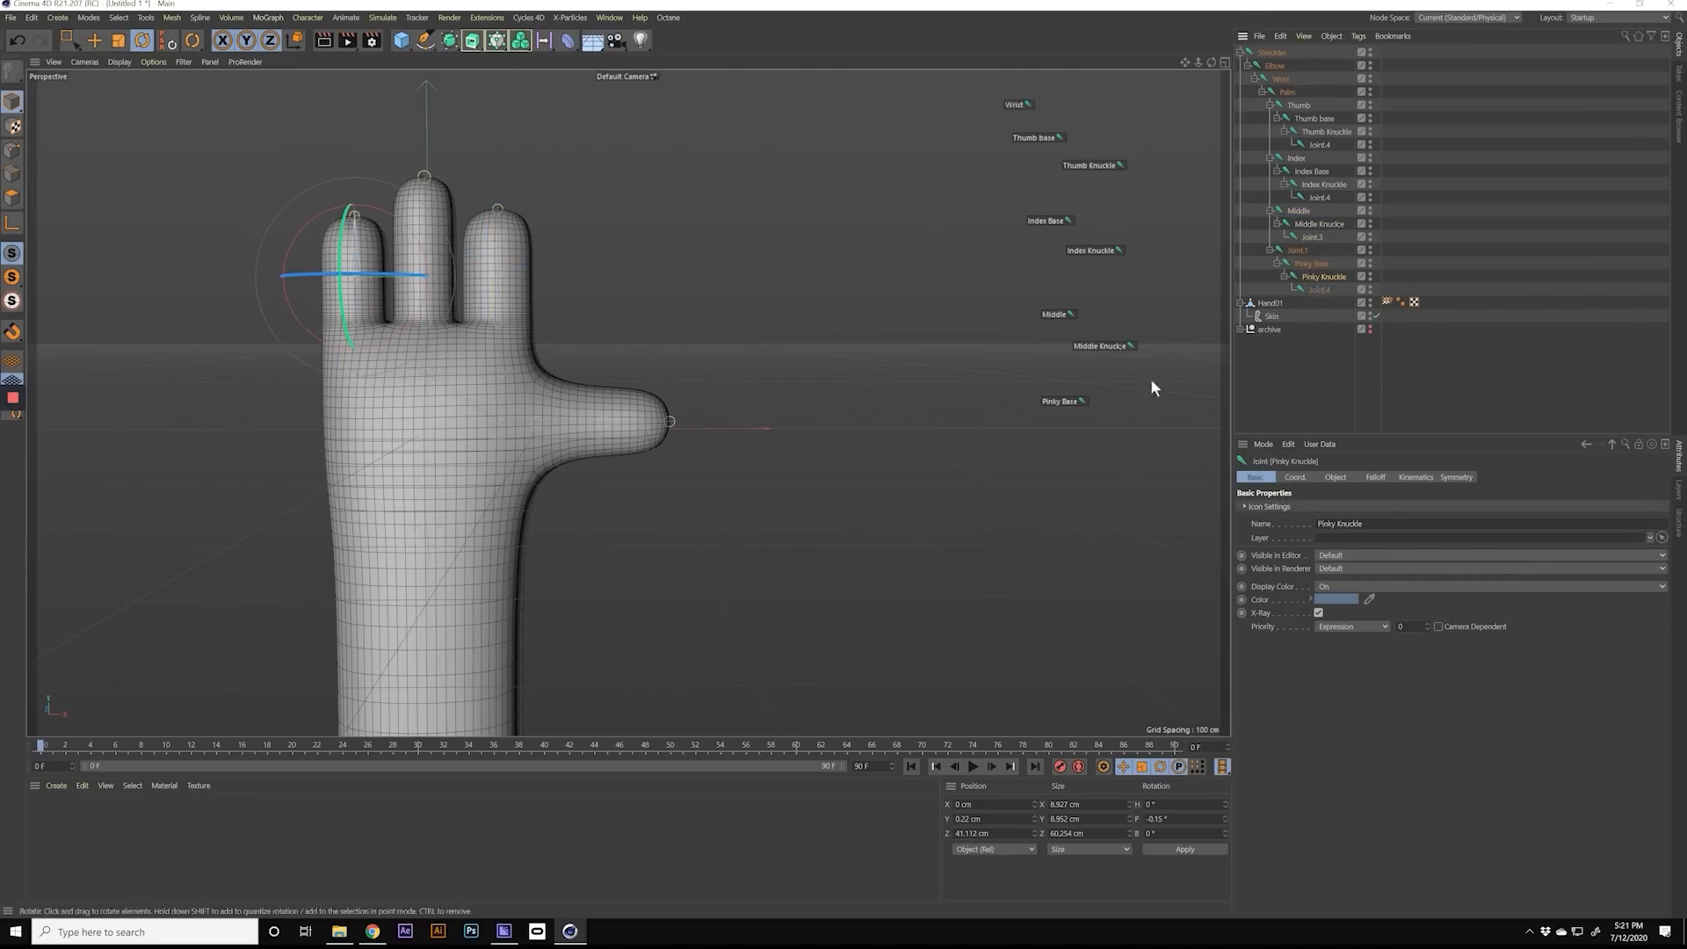
Step: Narrow the viewport and select the wrist, thumb and index joints one after another through their labels in the viewport
{"action": "left_click_drag", "start_coordinate": [1231, 387], "coordinate": [767, 422]}
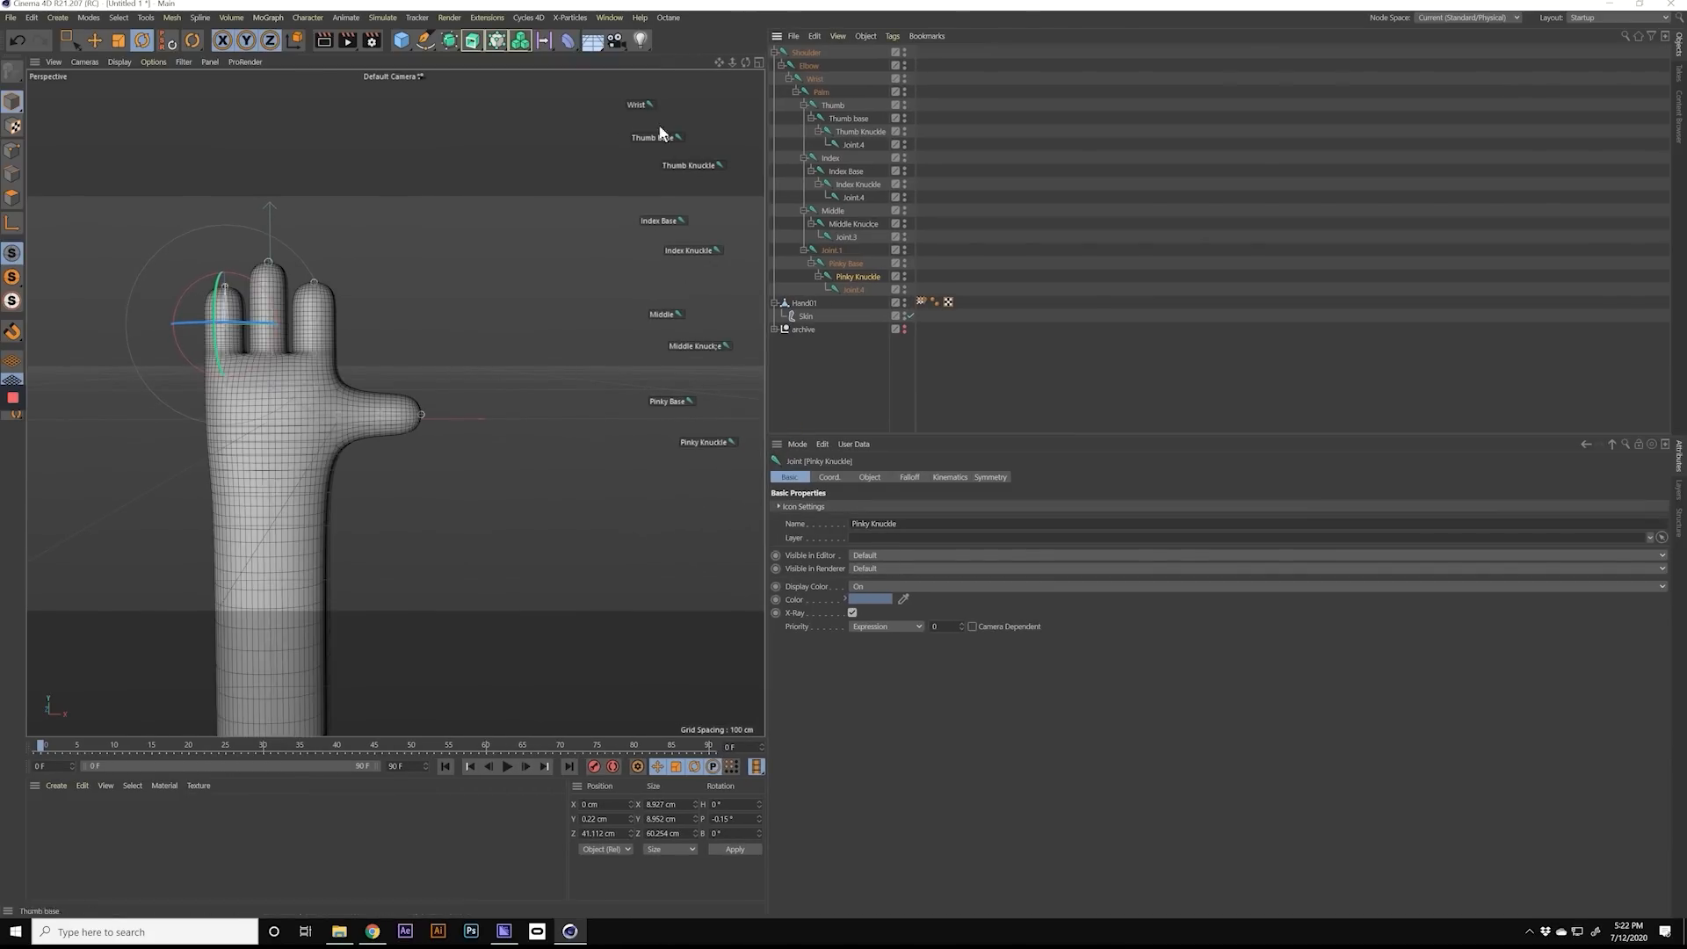
{"action": "left_click", "coordinate": [640, 106]}
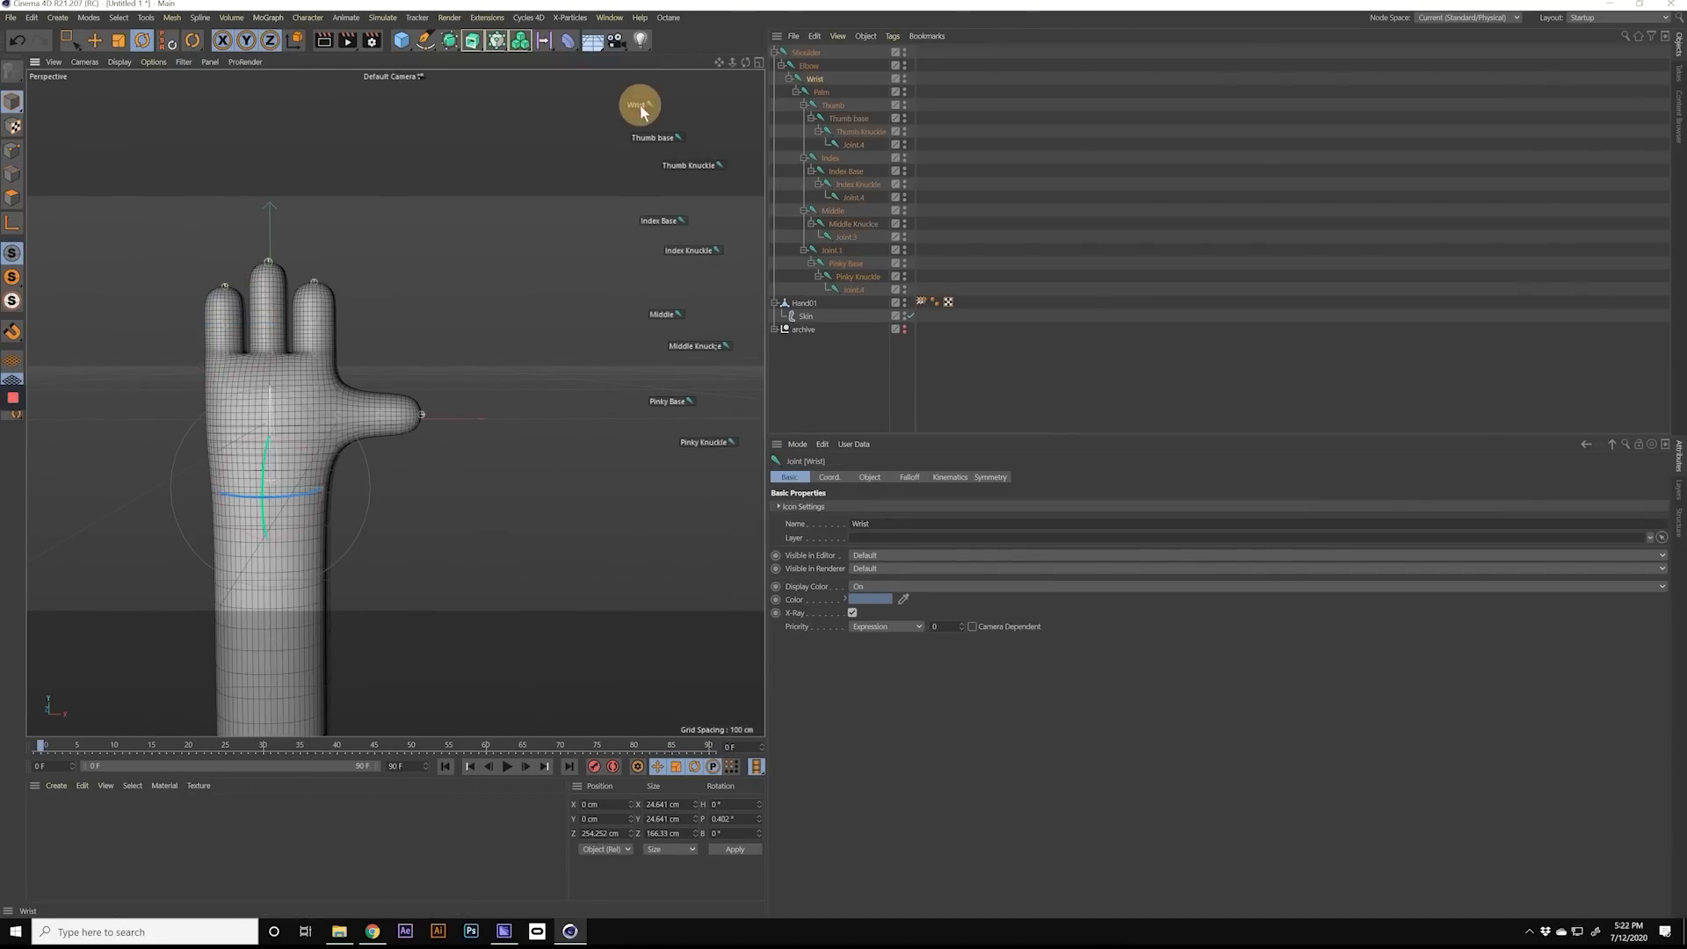
{"action": "left_click", "coordinate": [653, 137]}
{"action": "left_click", "coordinate": [690, 166]}
{"action": "left_click", "coordinate": [668, 220]}
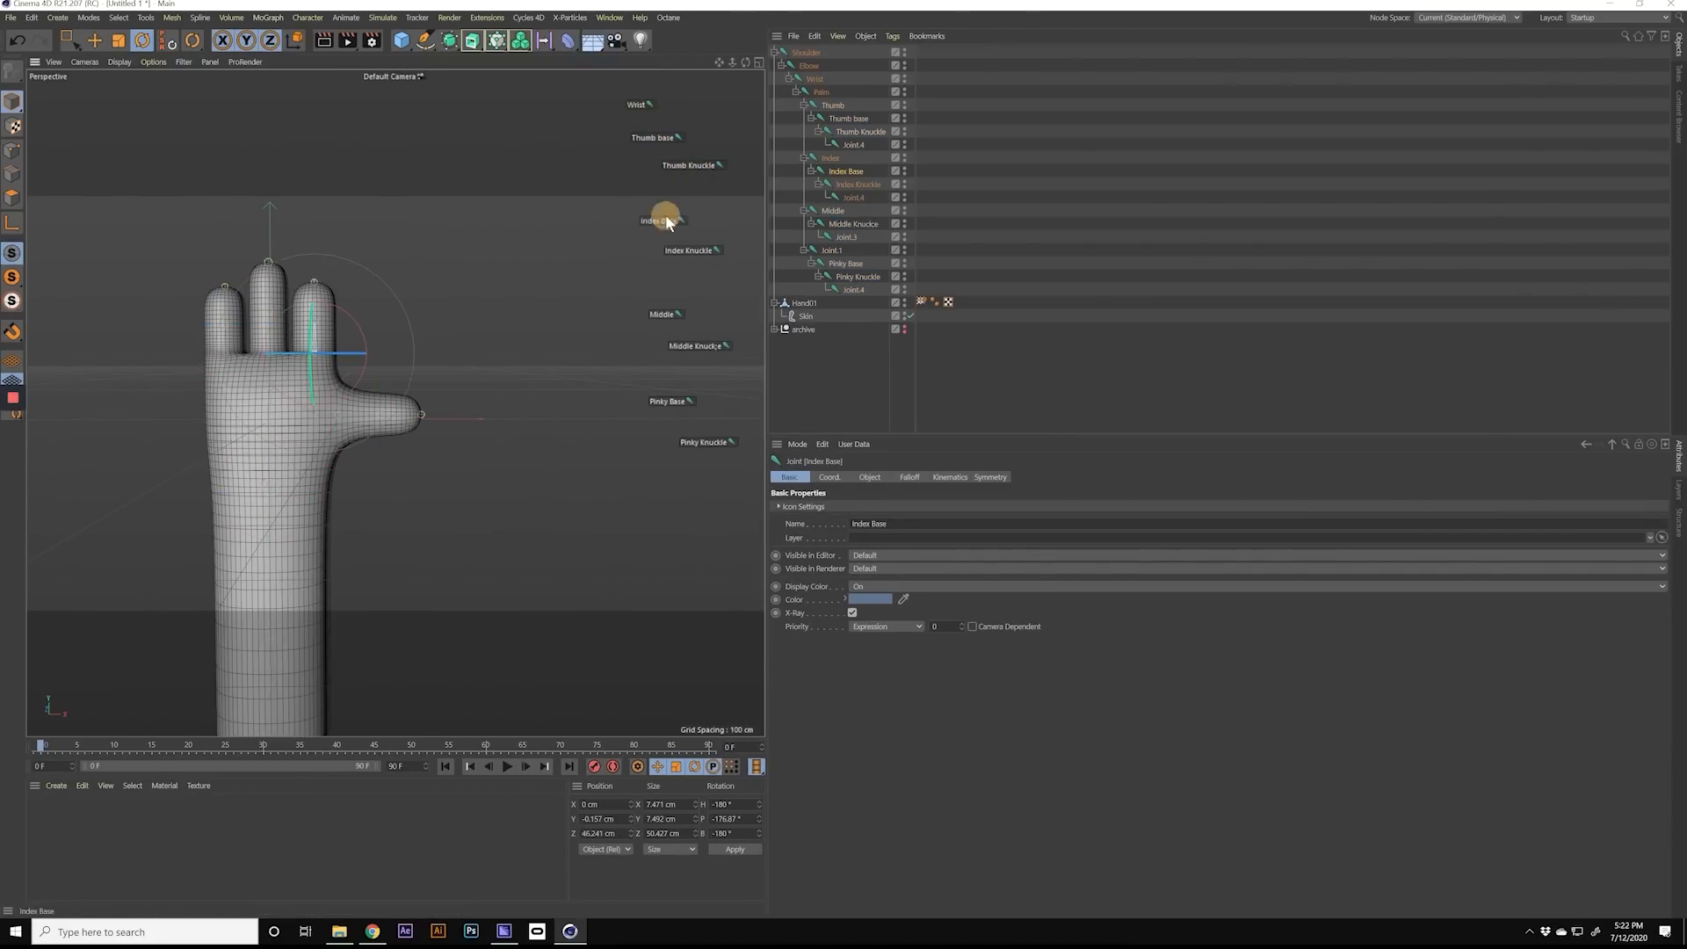
{"action": "left_click", "coordinate": [686, 251]}
Step: Display the joint coordinates and select the Index Knuckle and the middle finger's joints through their viewport labels
{"action": "left_click", "coordinate": [829, 478]}
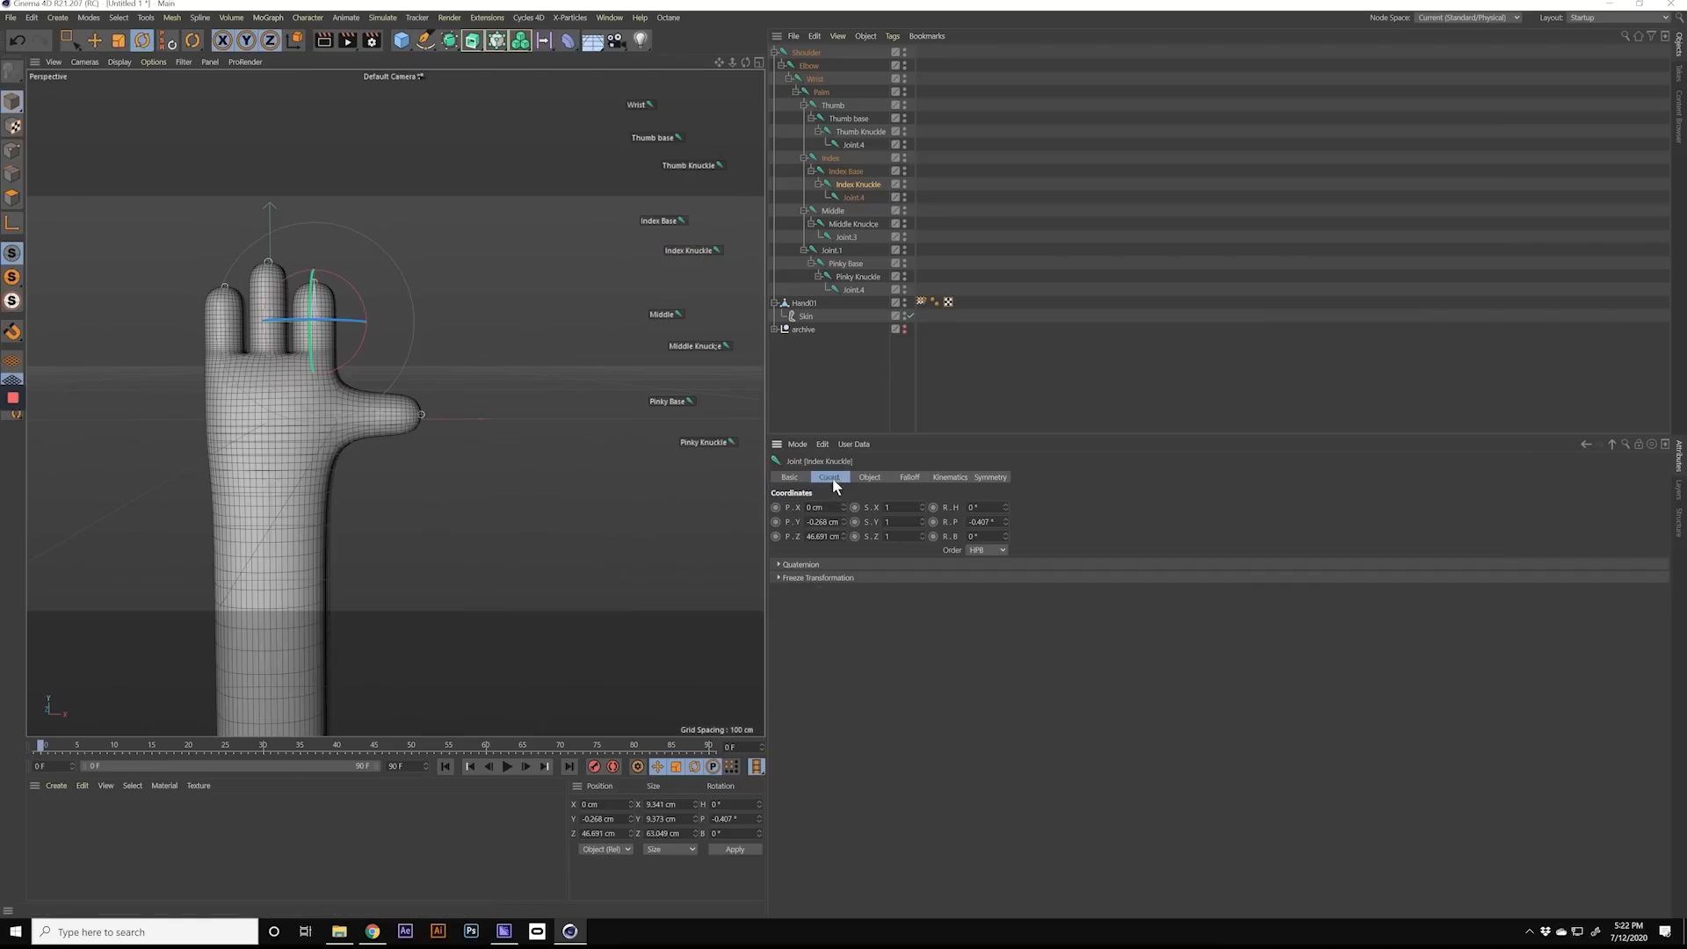
{"action": "left_click", "coordinate": [690, 247]}
{"action": "left_click", "coordinate": [670, 309]}
{"action": "left_click", "coordinate": [687, 344]}
{"action": "left_click", "coordinate": [663, 313]}
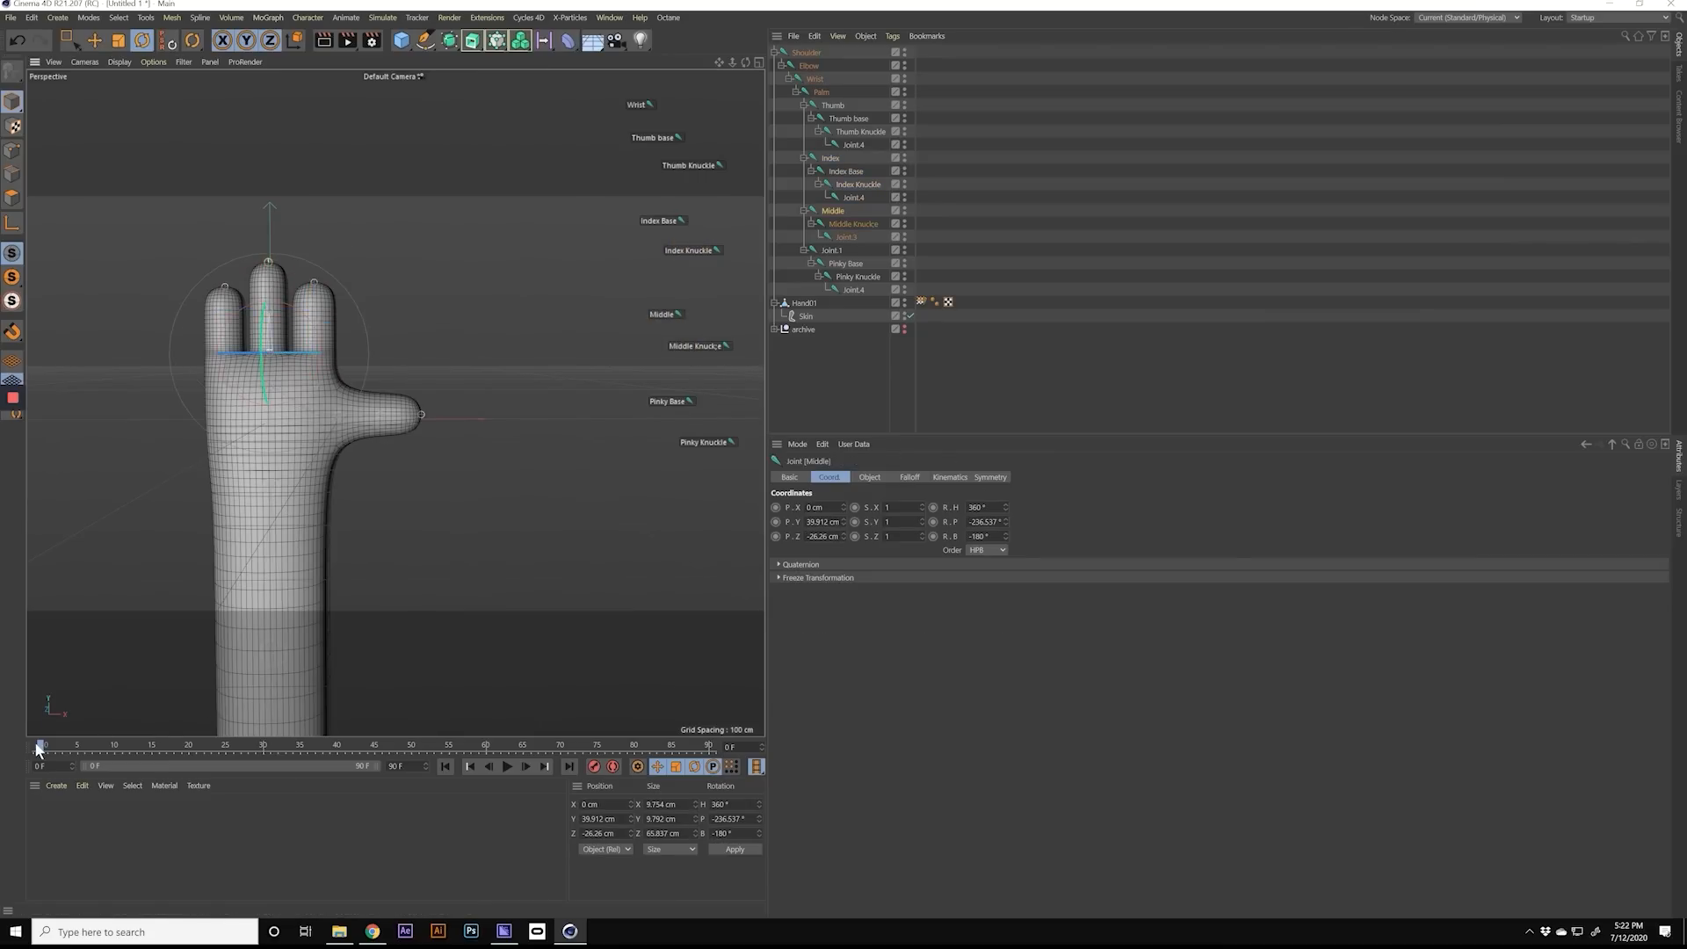
{"action": "left_click_drag", "start_coordinate": [265, 470], "coordinate": [190, 469], "text": "alt"}
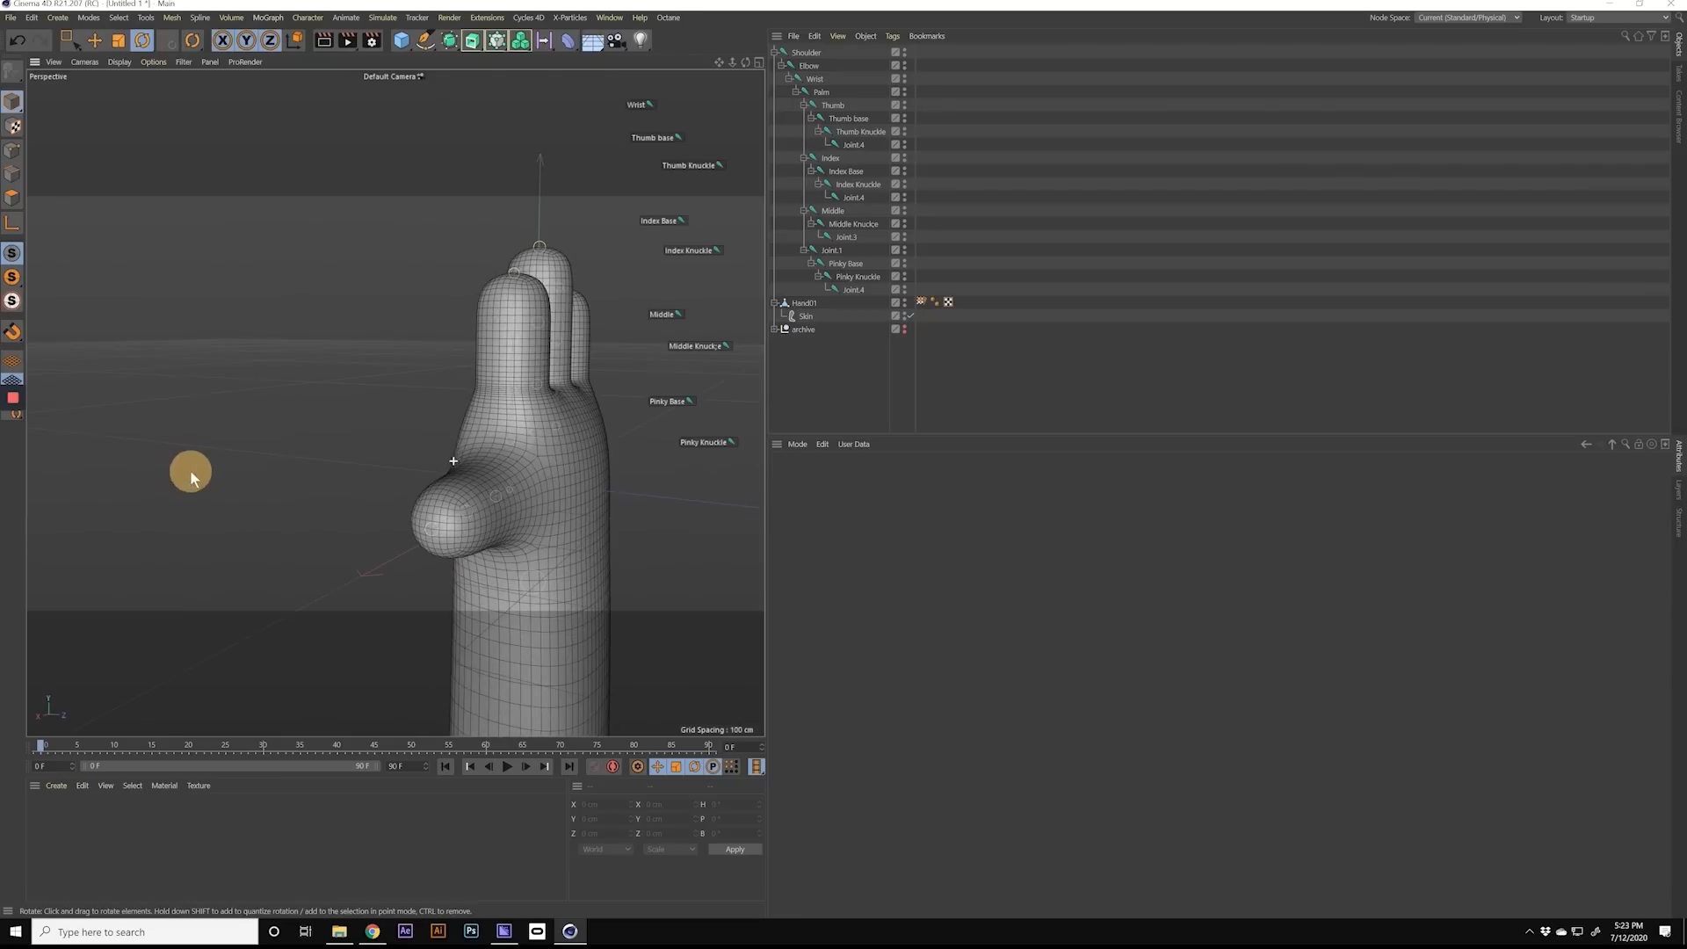
{"action": "left_click_drag", "start_coordinate": [421, 446], "coordinate": [269, 439], "text": "alt"}
{"action": "left_click_drag", "start_coordinate": [395, 467], "coordinate": [319, 415], "text": "alt"}
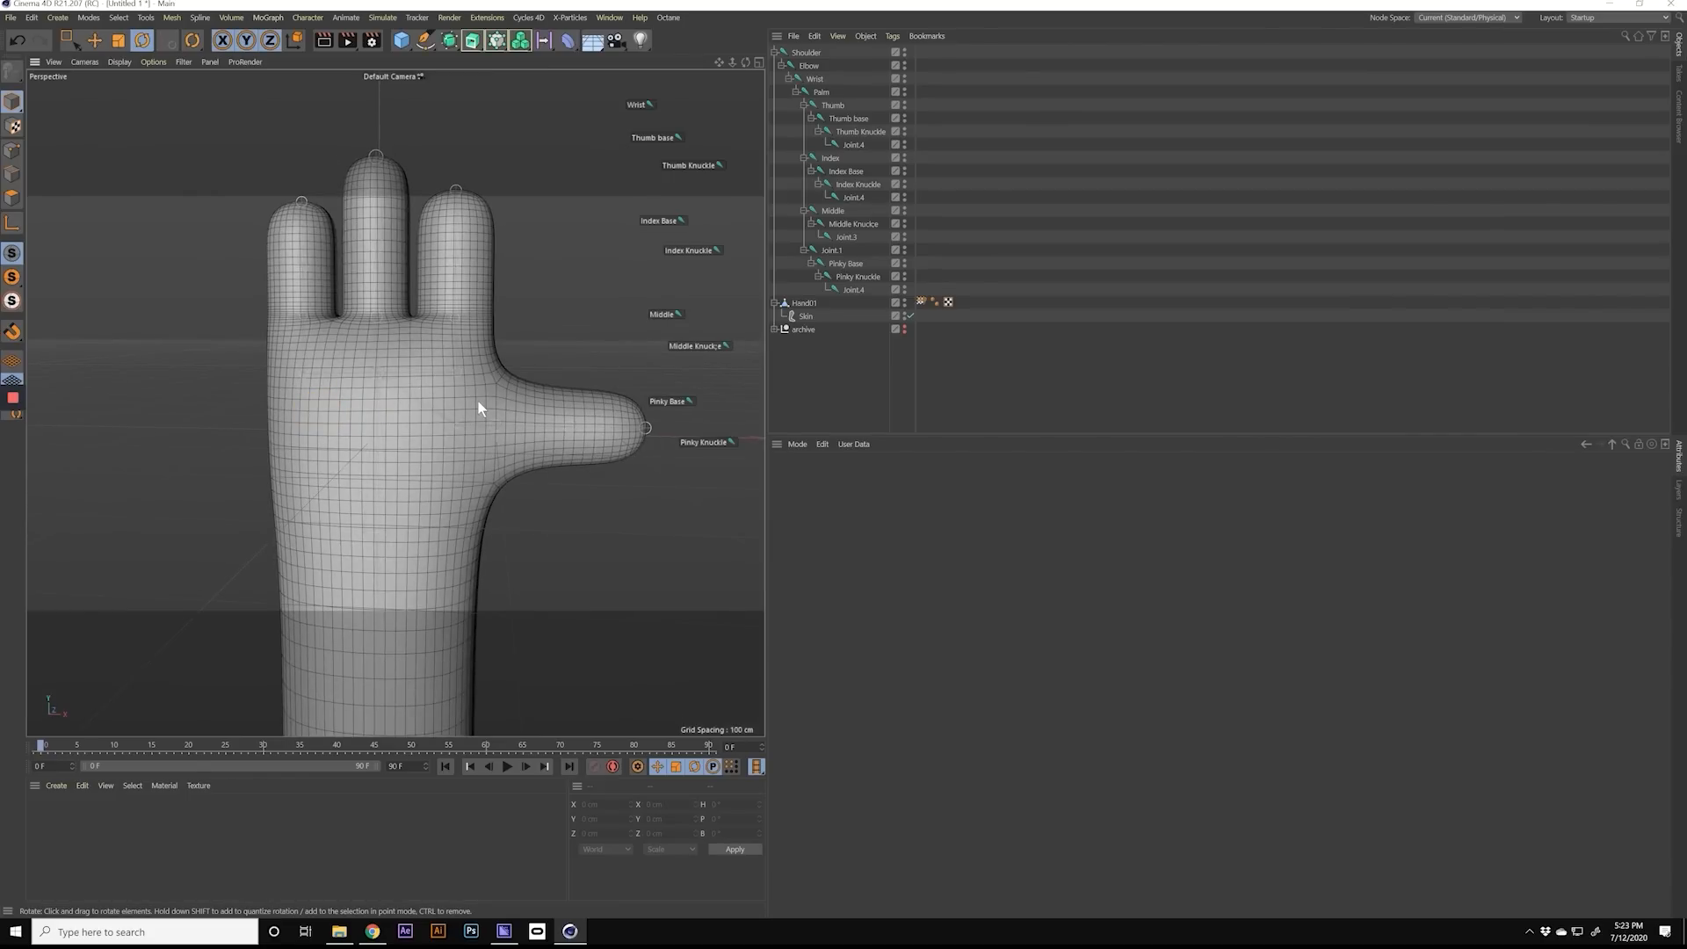
{"action": "mouse_move", "coordinate": [474, 425]}
{"action": "left_mouse_down", "text": "alt"}
{"action": "mouse_move", "coordinate": [437, 436]}
{"action": "mouse_move", "coordinate": [471, 431]}
{"action": "mouse_move", "coordinate": [452, 416]}
{"action": "mouse_move", "coordinate": [450, 441]}
{"action": "mouse_move", "coordinate": [449, 418]}
{"action": "mouse_move", "coordinate": [476, 418]}
{"action": "mouse_move", "coordinate": [436, 410]}
{"action": "mouse_move", "coordinate": [480, 414]}
{"action": "mouse_move", "coordinate": [483, 467]}
{"action": "mouse_move", "coordinate": [459, 503]}
{"action": "mouse_move", "coordinate": [340, 483]}
{"action": "mouse_move", "coordinate": [465, 461]}
{"action": "mouse_move", "coordinate": [467, 487]}
{"action": "mouse_move", "coordinate": [471, 446]}
{"action": "left_mouse_up", "text": "alt"}
{"action": "scroll", "coordinate": [464, 496], "scroll_direction": "down", "scroll_amount": 2}
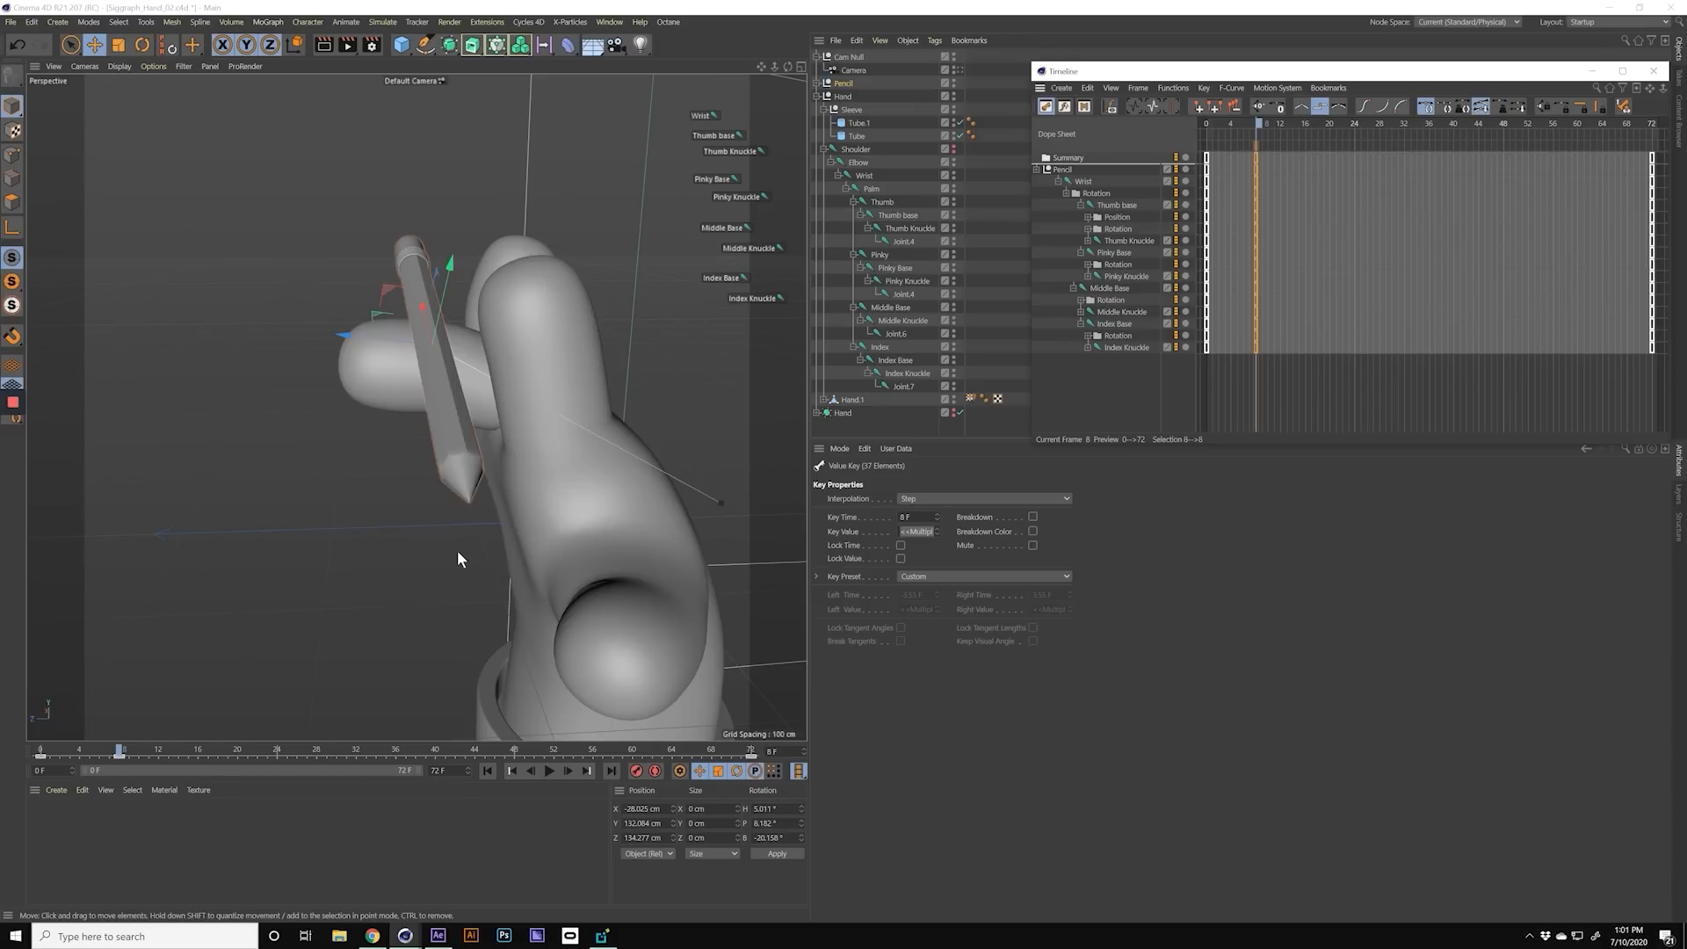
Step: In the animated hand scene, scrub through the keyed poses up to frame 16 and examine the hand and pencil from different sides
{"action": "left_click_drag", "start_coordinate": [117, 750], "coordinate": [102, 753]}
{"action": "mouse_move", "coordinate": [487, 397]}
{"action": "left_mouse_down", "text": "alt"}
{"action": "mouse_move", "coordinate": [522, 386]}
{"action": "mouse_move", "coordinate": [501, 395]}
{"action": "left_mouse_up", "text": "alt"}
{"action": "mouse_move", "coordinate": [102, 752]}
{"action": "left_mouse_down"}
{"action": "mouse_move", "coordinate": [133, 752]}
{"action": "mouse_move", "coordinate": [109, 754]}
{"action": "left_mouse_up"}
{"action": "left_click_drag", "start_coordinate": [382, 573], "coordinate": [362, 523], "text": "alt"}
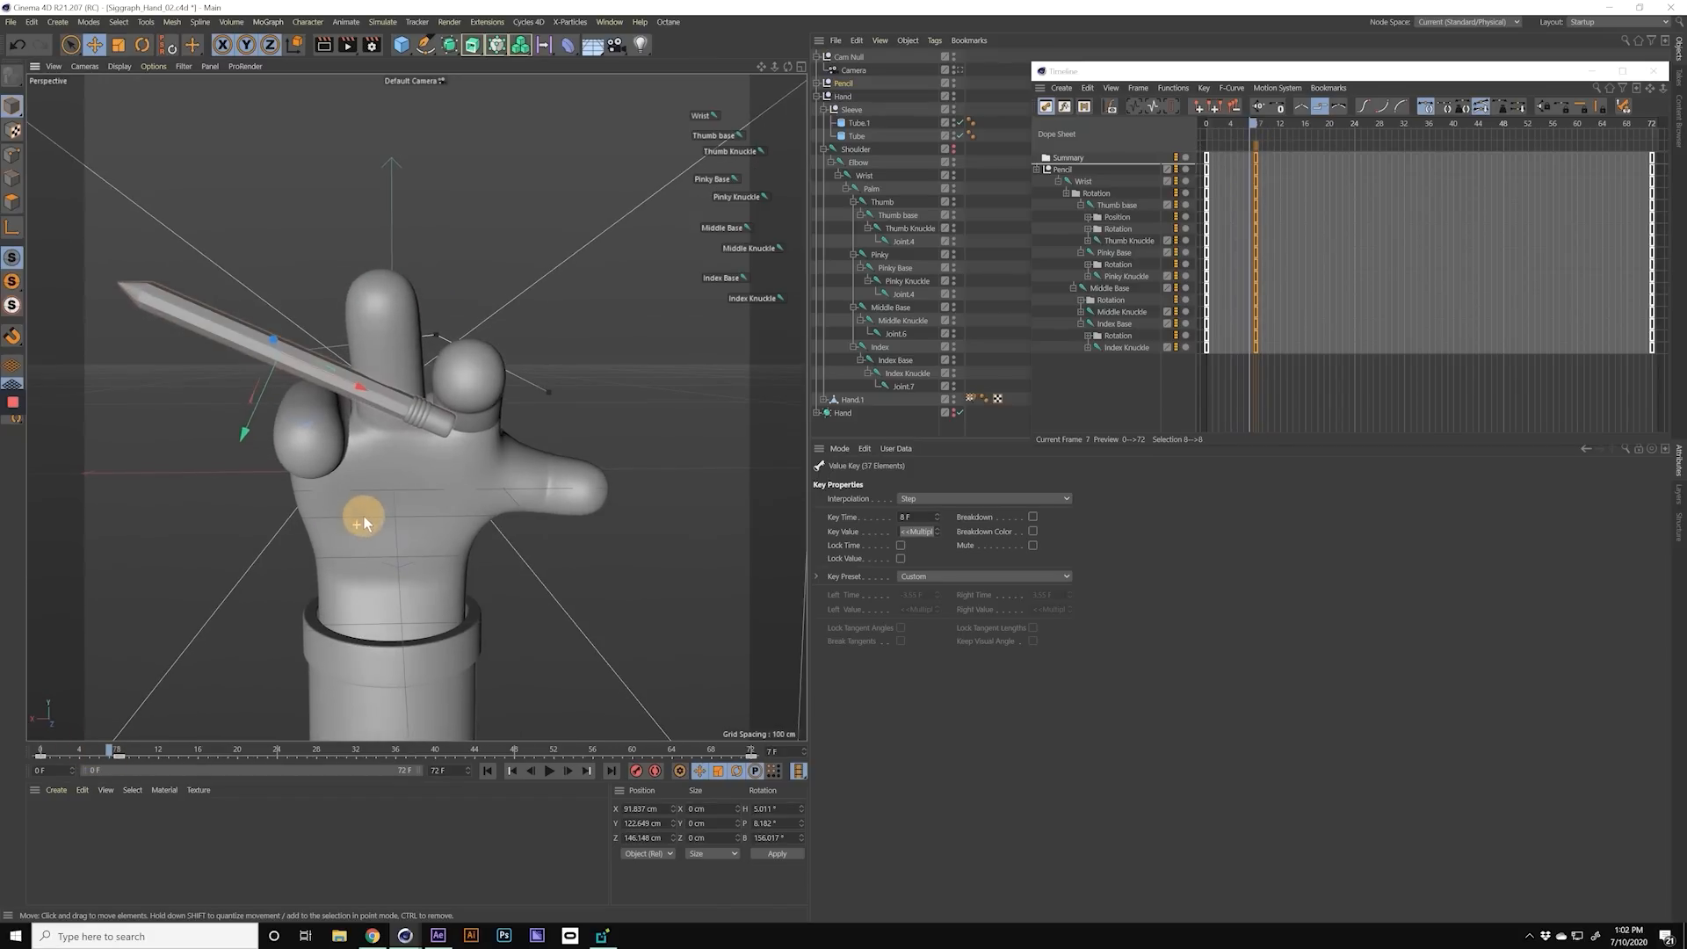
{"action": "mouse_move", "coordinate": [109, 754]}
{"action": "left_mouse_down"}
{"action": "mouse_move", "coordinate": [35, 754]}
{"action": "mouse_move", "coordinate": [218, 759]}
{"action": "mouse_move", "coordinate": [124, 759]}
{"action": "mouse_move", "coordinate": [200, 761]}
{"action": "left_mouse_up"}
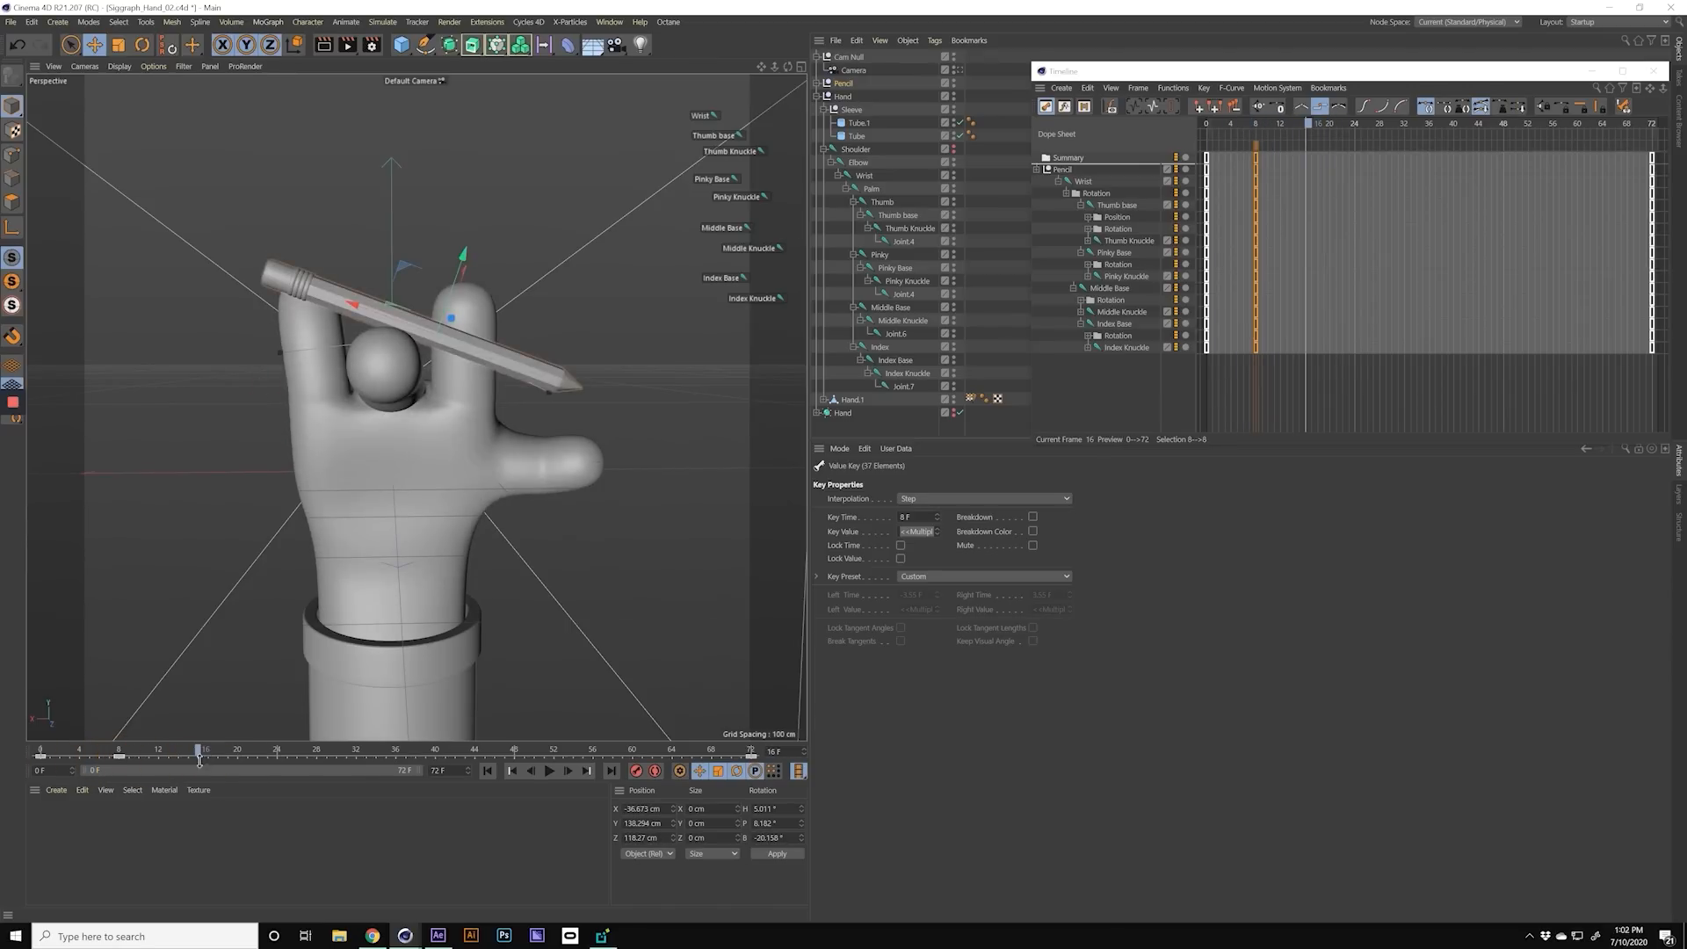
Step: Hide the pencil and rotate the wrist and Thumb base joints into a new pose at frame 16
{"action": "left_click", "coordinate": [953, 86], "text": "alt"}
{"action": "left_click", "coordinate": [701, 116]}
{"action": "key", "text": "r"}
{"action": "left_click", "coordinate": [714, 135]}
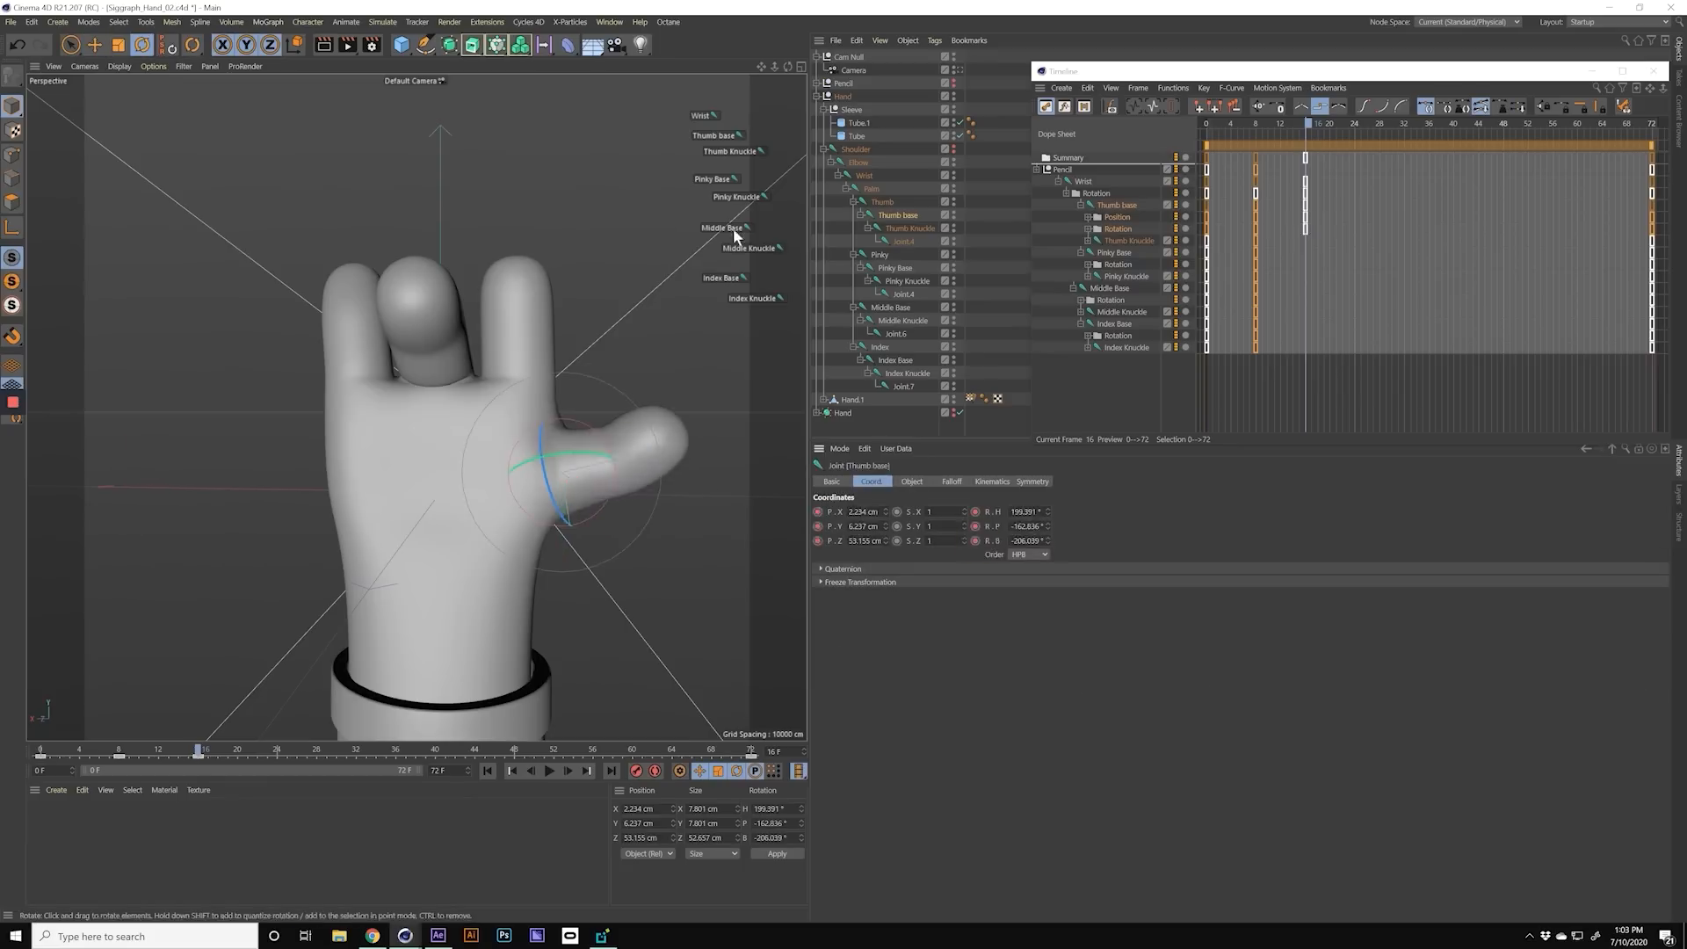
Step: Pose the pinky, middle, index and Thumb Knuckle joints at frame 16 to form the grip for the pencil
{"action": "left_click", "coordinate": [713, 179]}
{"action": "left_click", "coordinate": [737, 197]}
{"action": "left_click", "coordinate": [749, 249]}
{"action": "left_click", "coordinate": [720, 278]}
{"action": "left_click", "coordinate": [730, 152]}
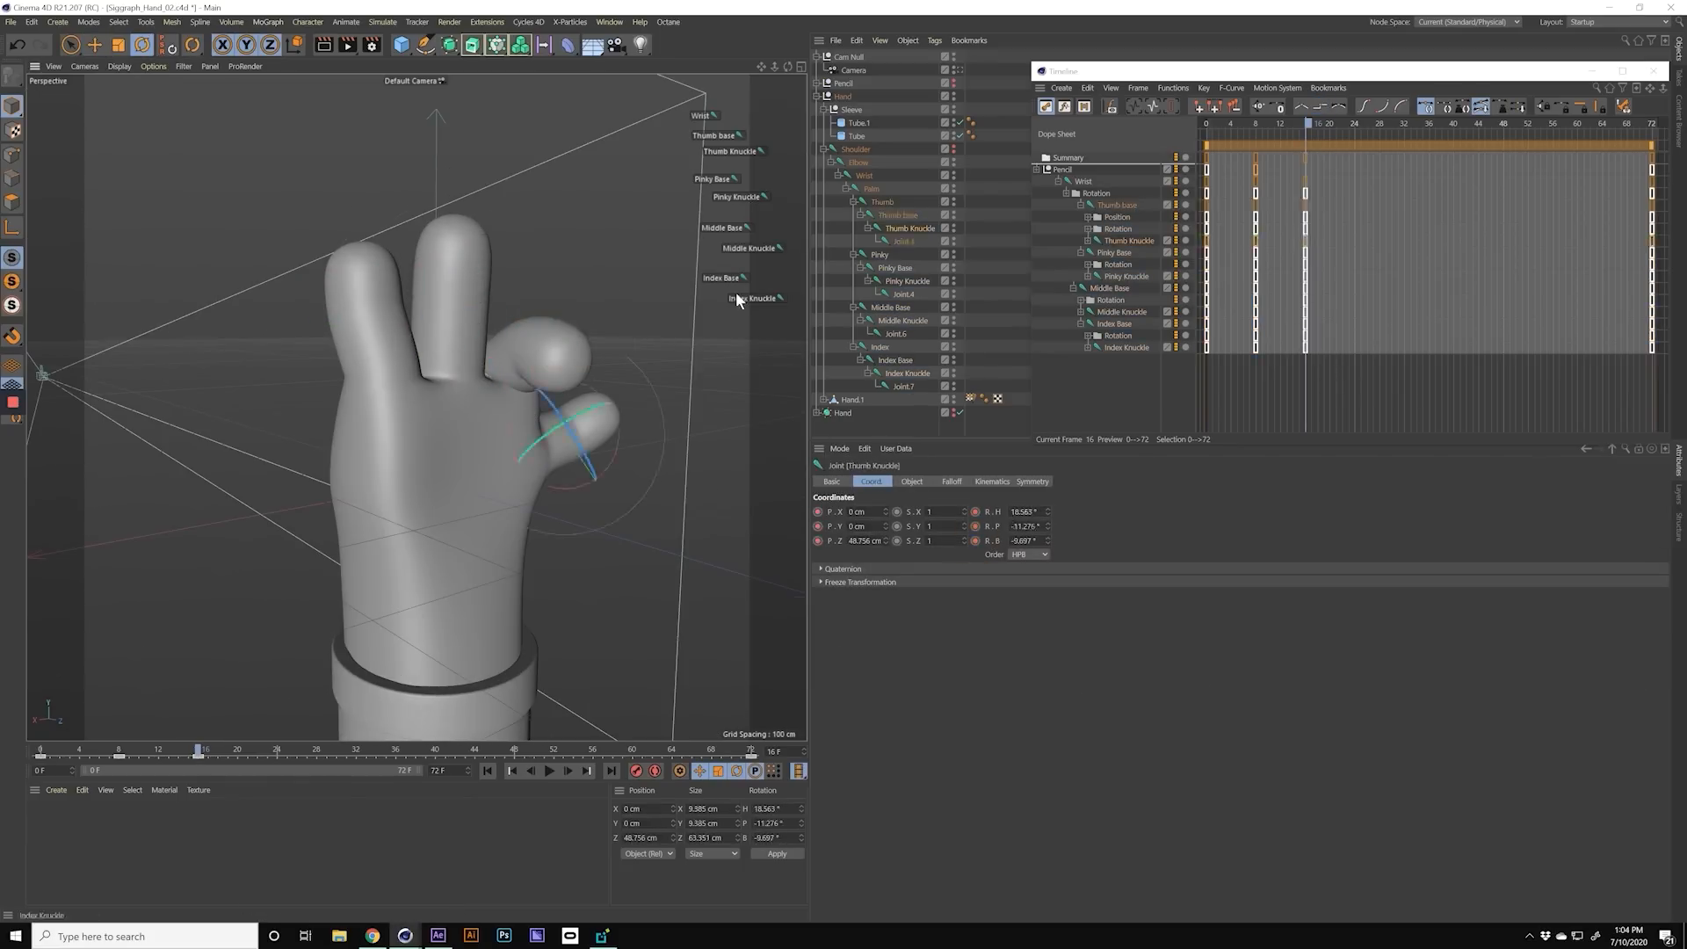
{"action": "left_click", "coordinate": [736, 196]}
Step: Place the pencil to fit the hand pose at frame 16 and scrub back to check the transition
{"action": "left_click", "coordinate": [1305, 145]}
{"action": "left_click", "coordinate": [843, 84]}
{"action": "key", "text": "e"}
{"action": "left_click", "coordinate": [1305, 146]}
{"action": "left_click_drag", "start_coordinate": [199, 751], "coordinate": [128, 751]}
{"action": "left_click", "coordinate": [1529, 937]}
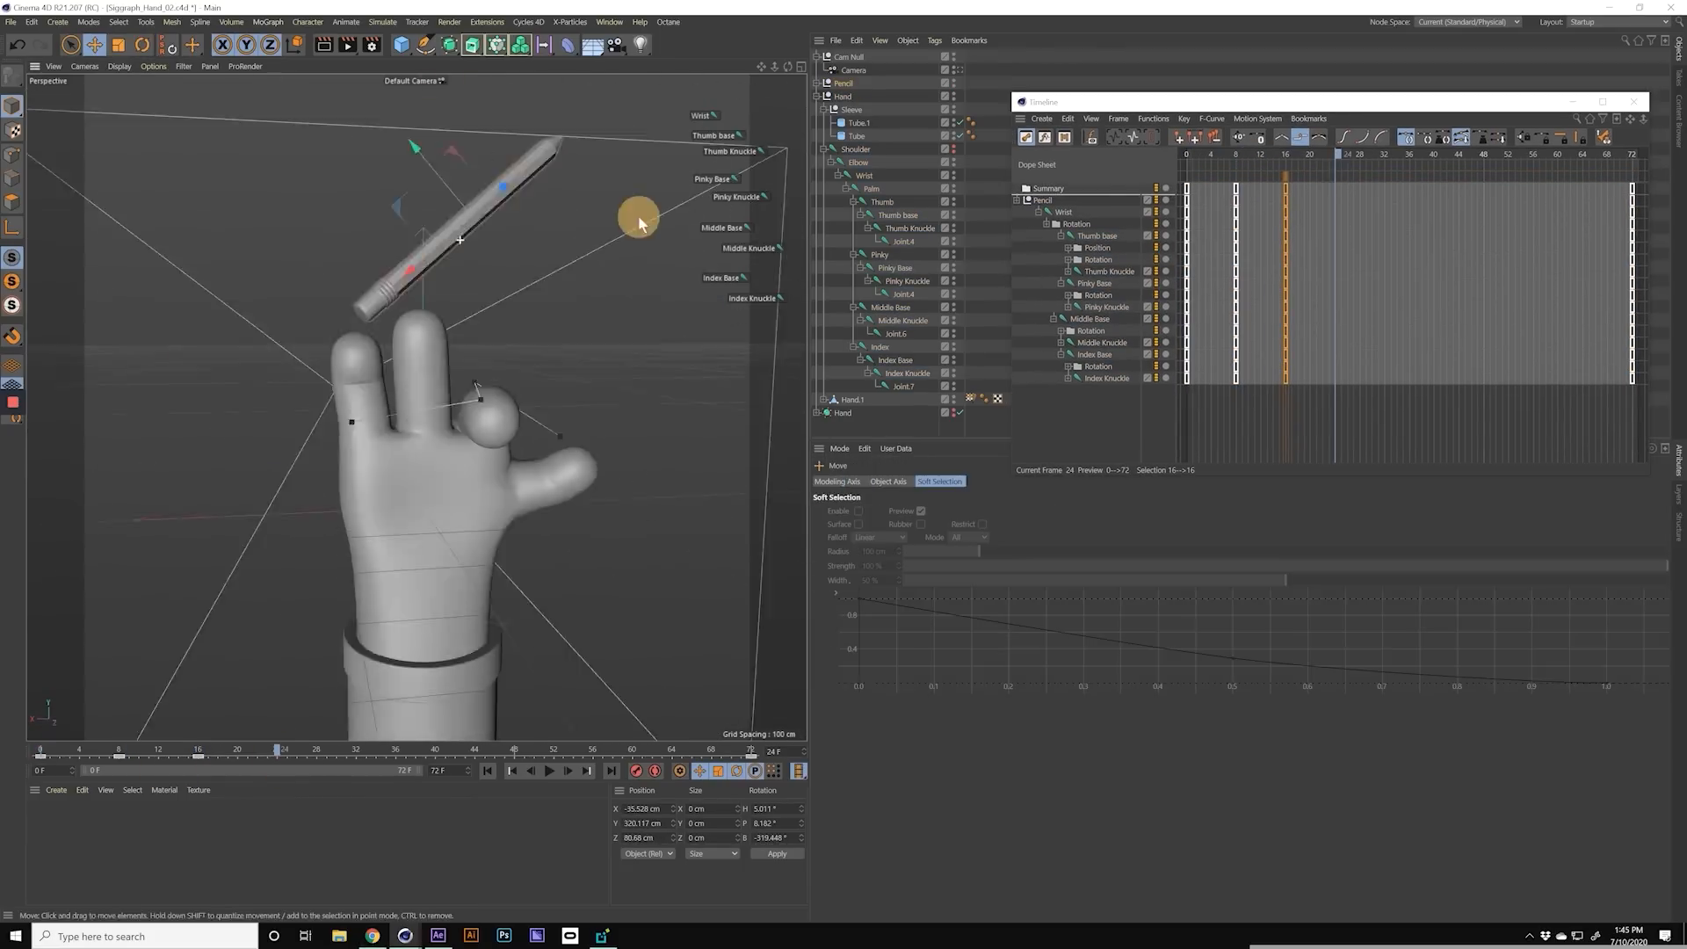
Step: Rotate the Thumb Knuckle, Index Base, Middle Base and Index Knuckle for the next key pose and return to the animation's start
{"action": "left_click", "coordinate": [1293, 273]}
{"action": "left_click", "coordinate": [730, 152]}
{"action": "key", "text": "r"}
{"action": "left_click", "coordinate": [720, 279]}
{"action": "left_click", "coordinate": [722, 229]}
{"action": "left_click", "coordinate": [752, 298]}
{"action": "left_click", "coordinate": [492, 768]}
Step: At frame 32, pose the thumb, pinky and index joints and place the pencil, keying its rotation
{"action": "left_click", "coordinate": [356, 751]}
{"action": "left_click", "coordinate": [843, 84]}
{"action": "left_click", "coordinate": [715, 136]}
{"action": "left_click", "coordinate": [713, 179]}
{"action": "left_click_drag", "start_coordinate": [387, 374], "coordinate": [385, 363]}
{"action": "left_click", "coordinate": [752, 299]}
{"action": "left_click", "coordinate": [844, 84]}
{"action": "left_click", "coordinate": [976, 541]}
{"action": "left_click_drag", "start_coordinate": [1408, 416], "coordinate": [1331, 318]}
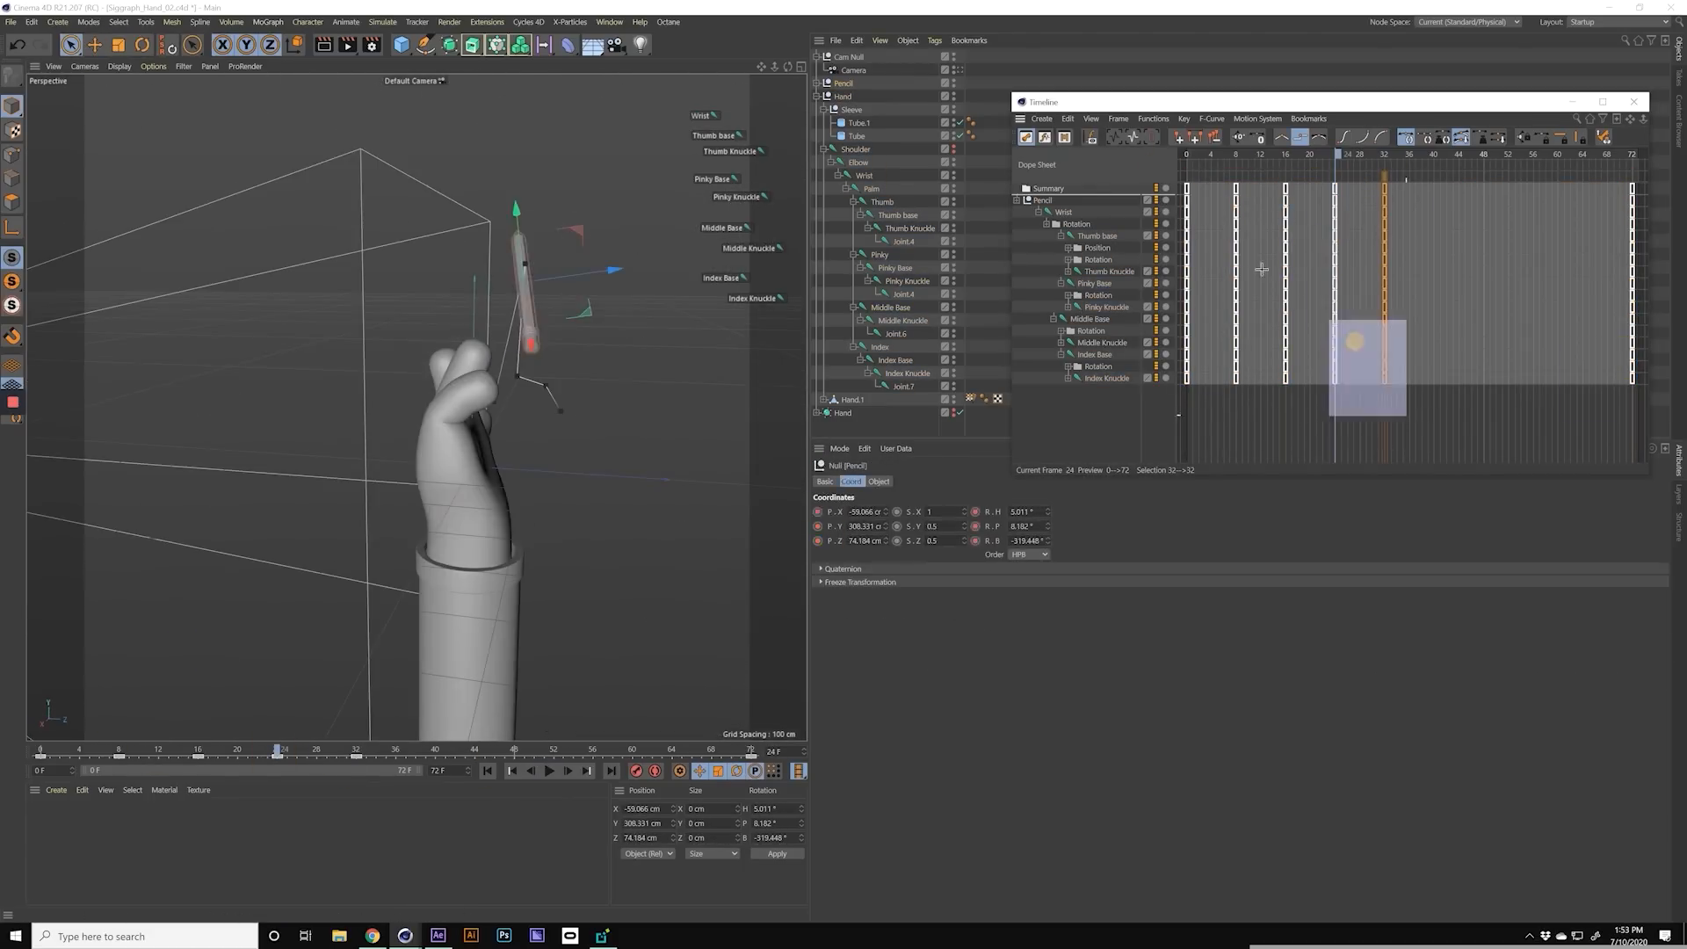
Step: Move the final column of keyframes to frame 48 and adjust the Thumb base in that pose
{"action": "left_click", "coordinate": [514, 751]}
{"action": "left_click_drag", "start_coordinate": [1632, 189], "coordinate": [1469, 195]}
{"action": "left_click", "coordinate": [716, 136]}
{"action": "key", "text": "e"}
{"action": "left_click_drag", "start_coordinate": [650, 450], "coordinate": [681, 487], "text": "alt"}
Step: Select all the keyframes and play the animation from frame 0, viewing the palm side of the hand
{"action": "key", "text": "ctrl+a"}
{"action": "left_click_drag", "start_coordinate": [514, 752], "coordinate": [4, 725]}
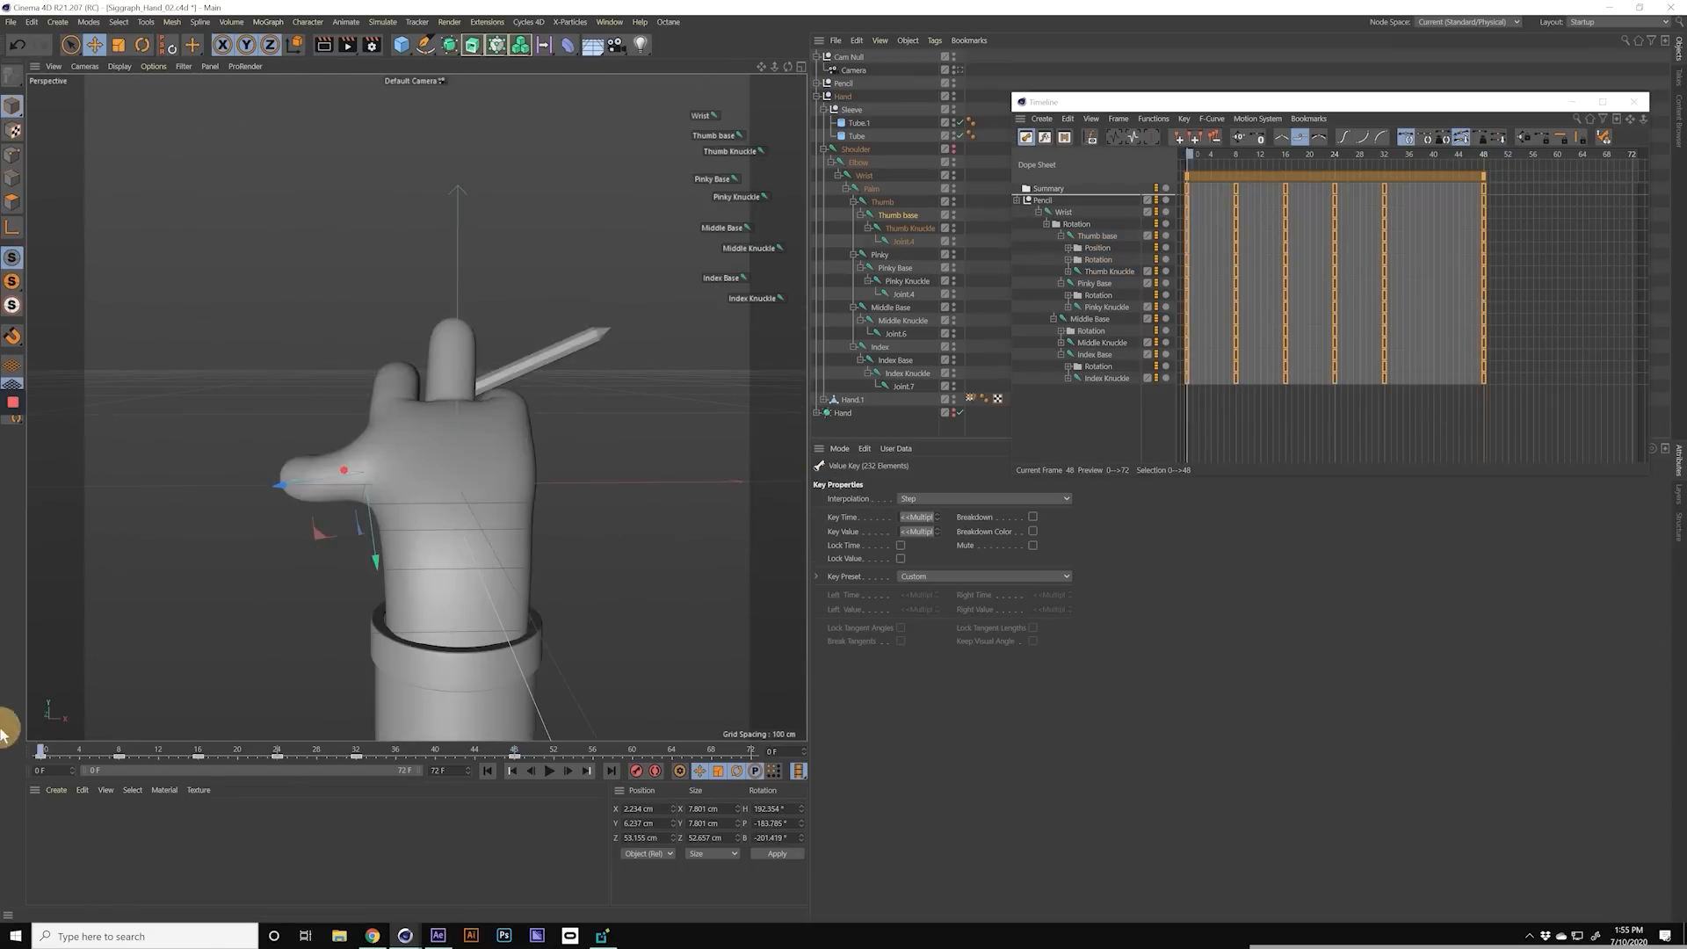
{"action": "key", "text": "F8"}
{"action": "left_click_drag", "start_coordinate": [562, 553], "coordinate": [405, 557], "text": "alt"}
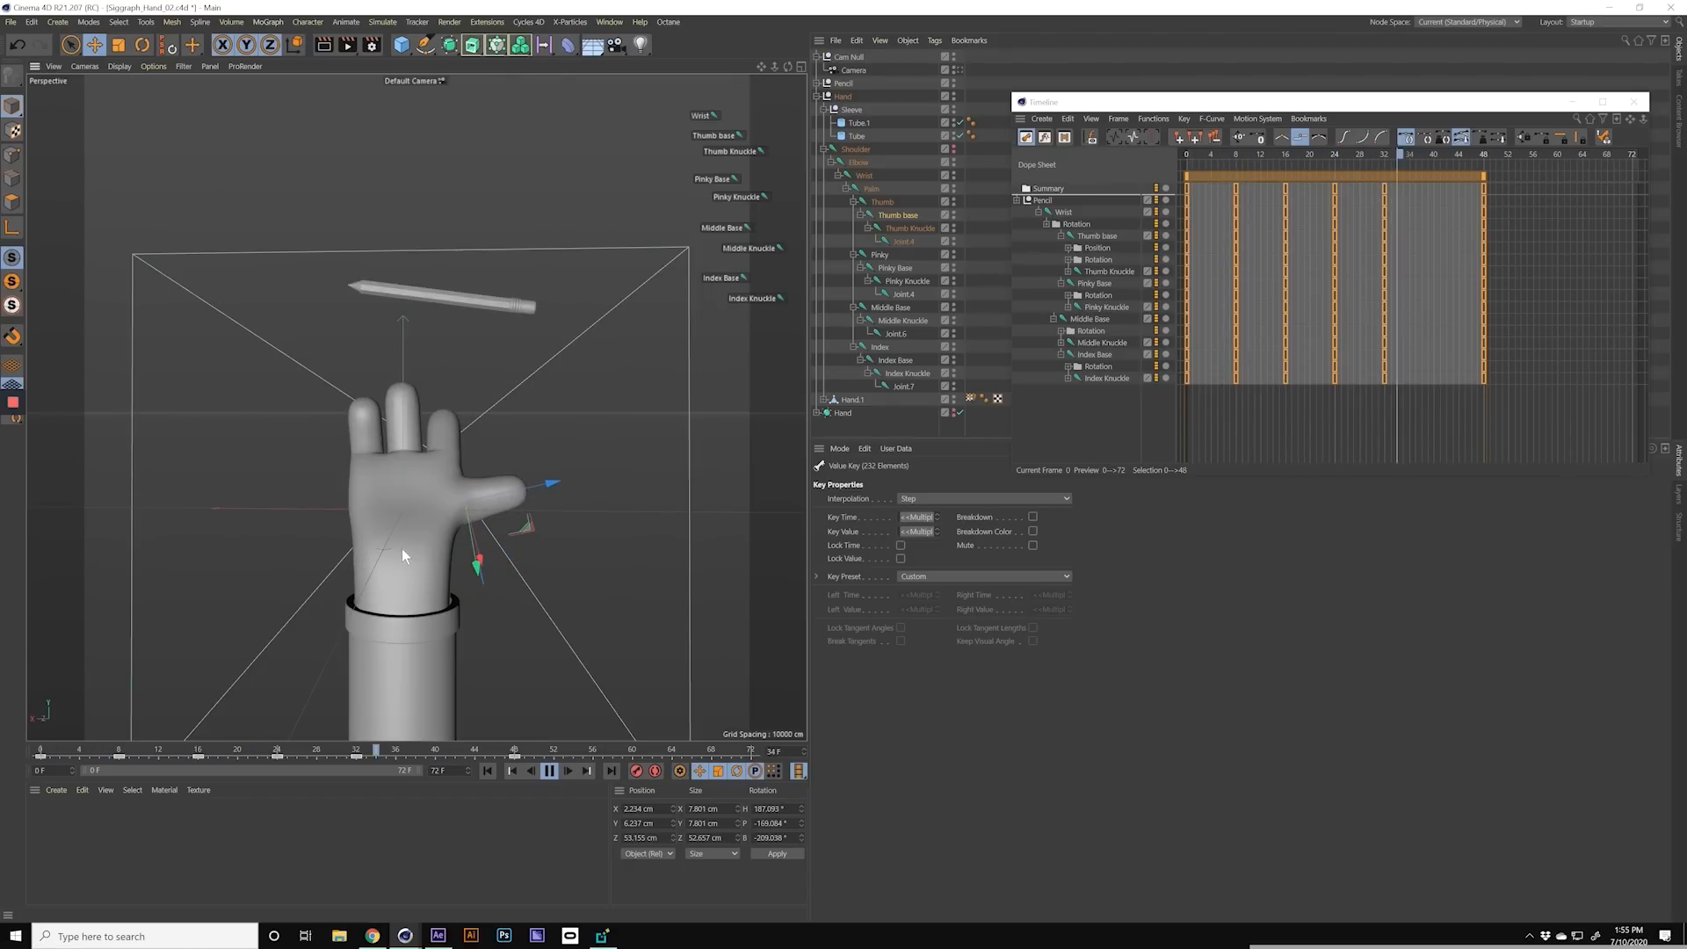
Step: Shift the frame 32 keys to frame 30 and add an in-between pose of the hand and pencil at frame 4
{"action": "left_click_drag", "start_coordinate": [1362, 404], "coordinate": [1360, 214]}
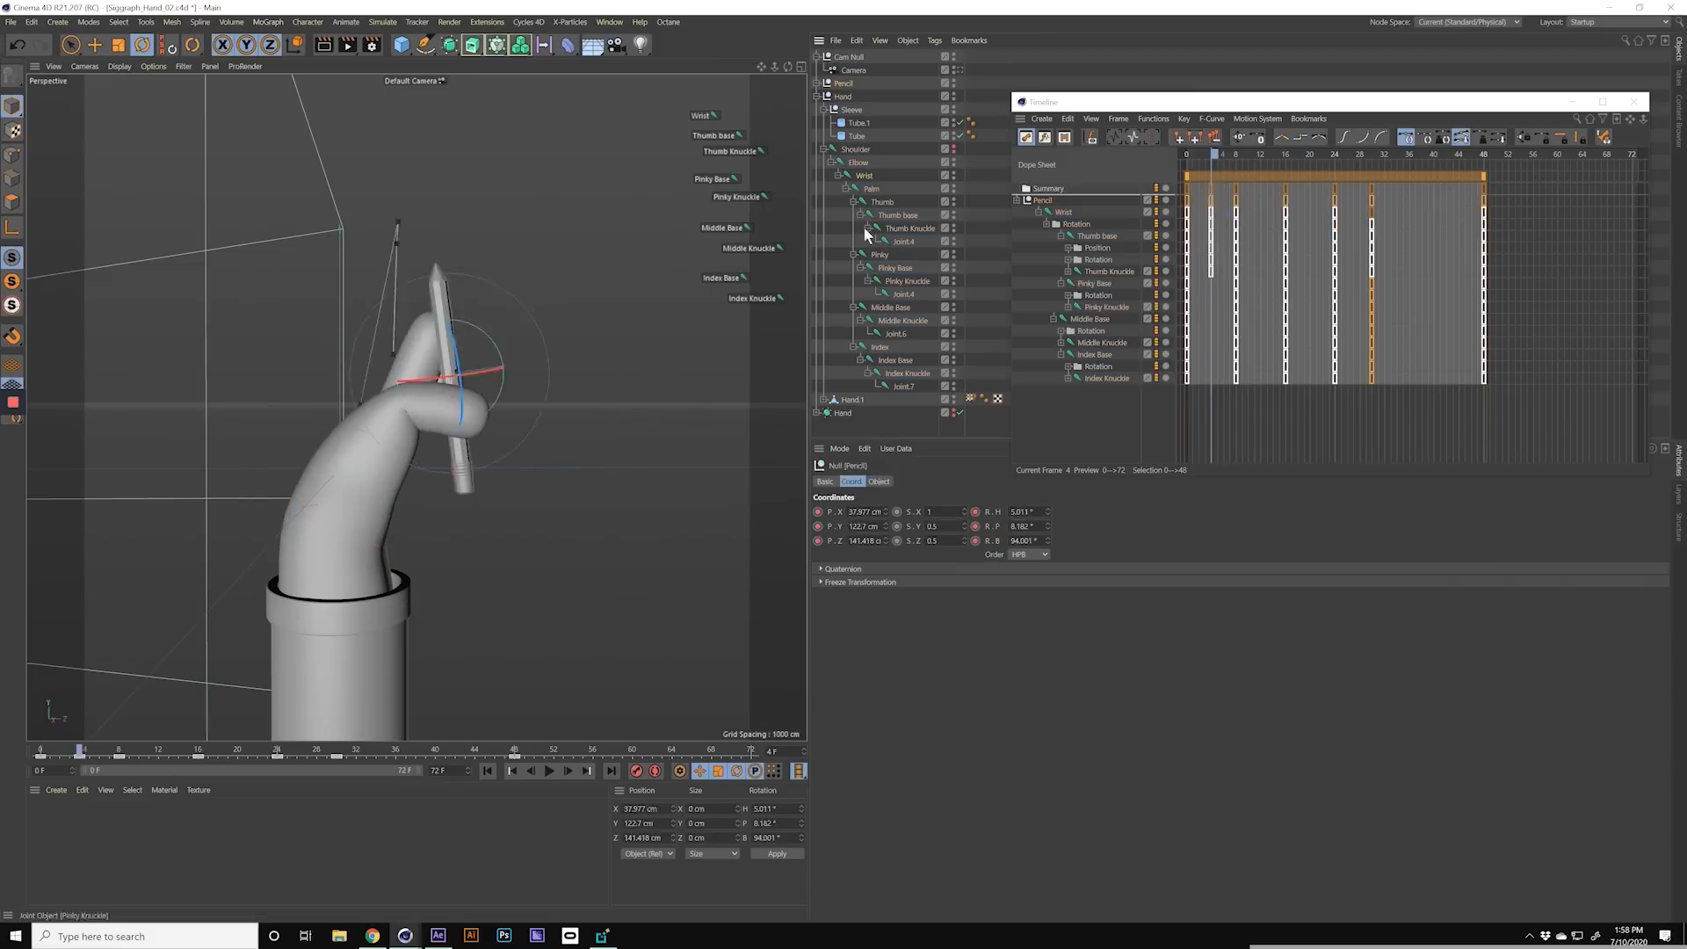
{"action": "left_click", "coordinate": [103, 754]}
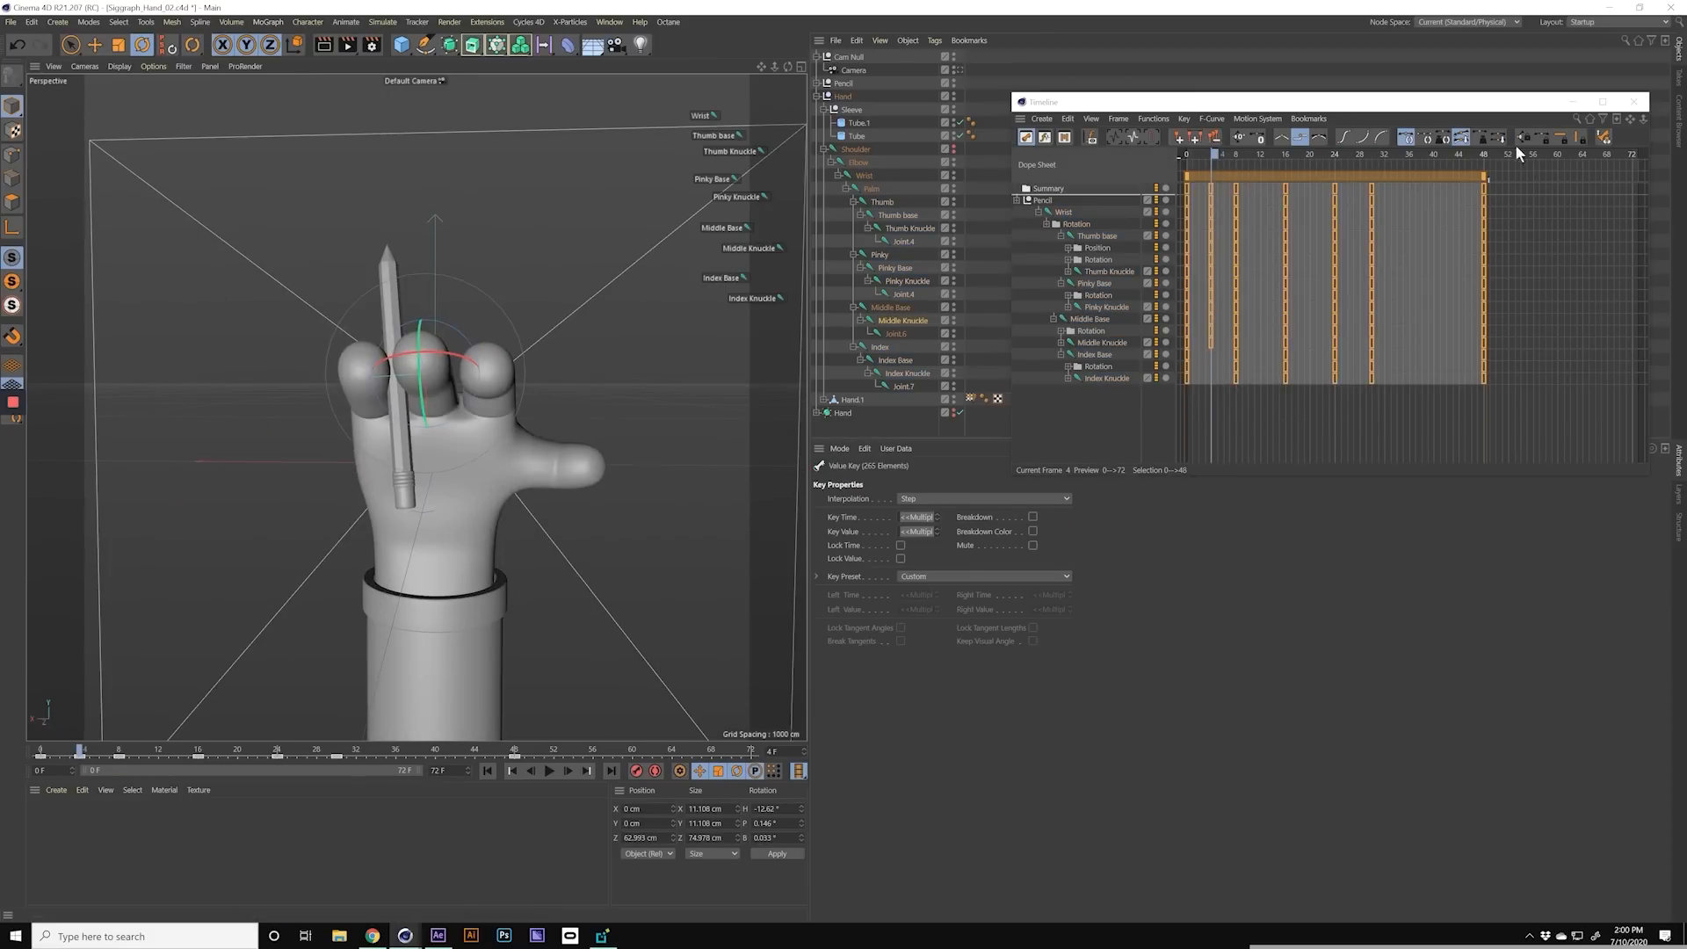
{"action": "left_click", "coordinate": [70, 751]}
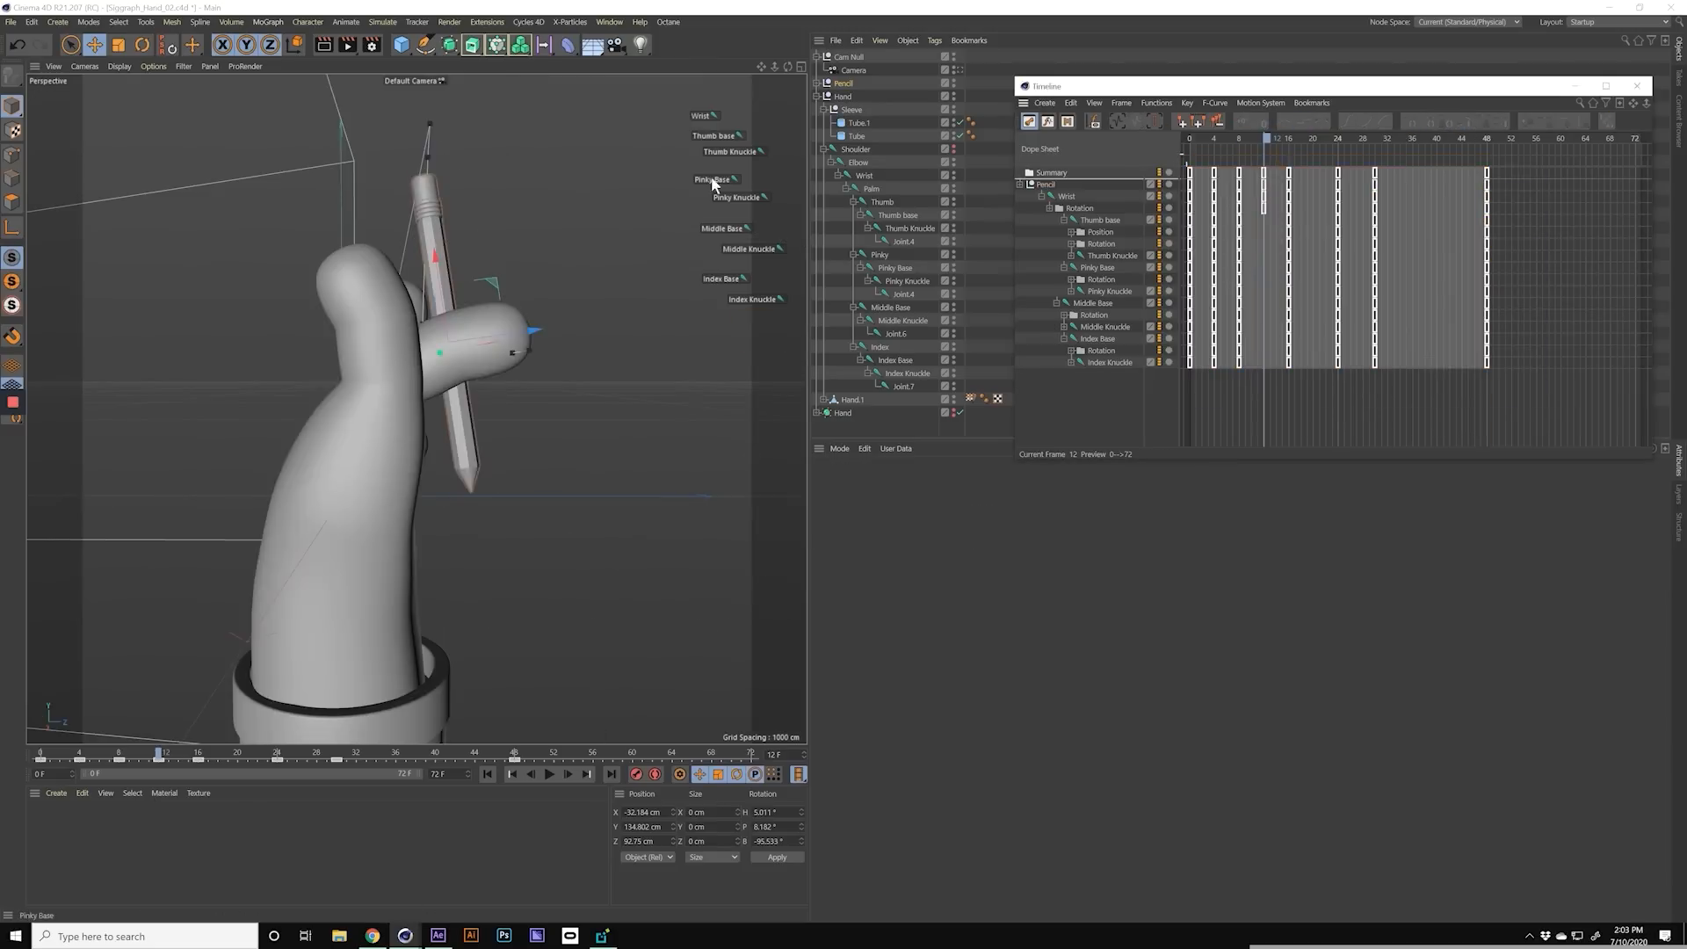
Step: Add in-between poses of the hand and pencil at frames 12, 20, 2 and 6, and move the last pose to frame 42
{"action": "left_click", "coordinate": [170, 756]}
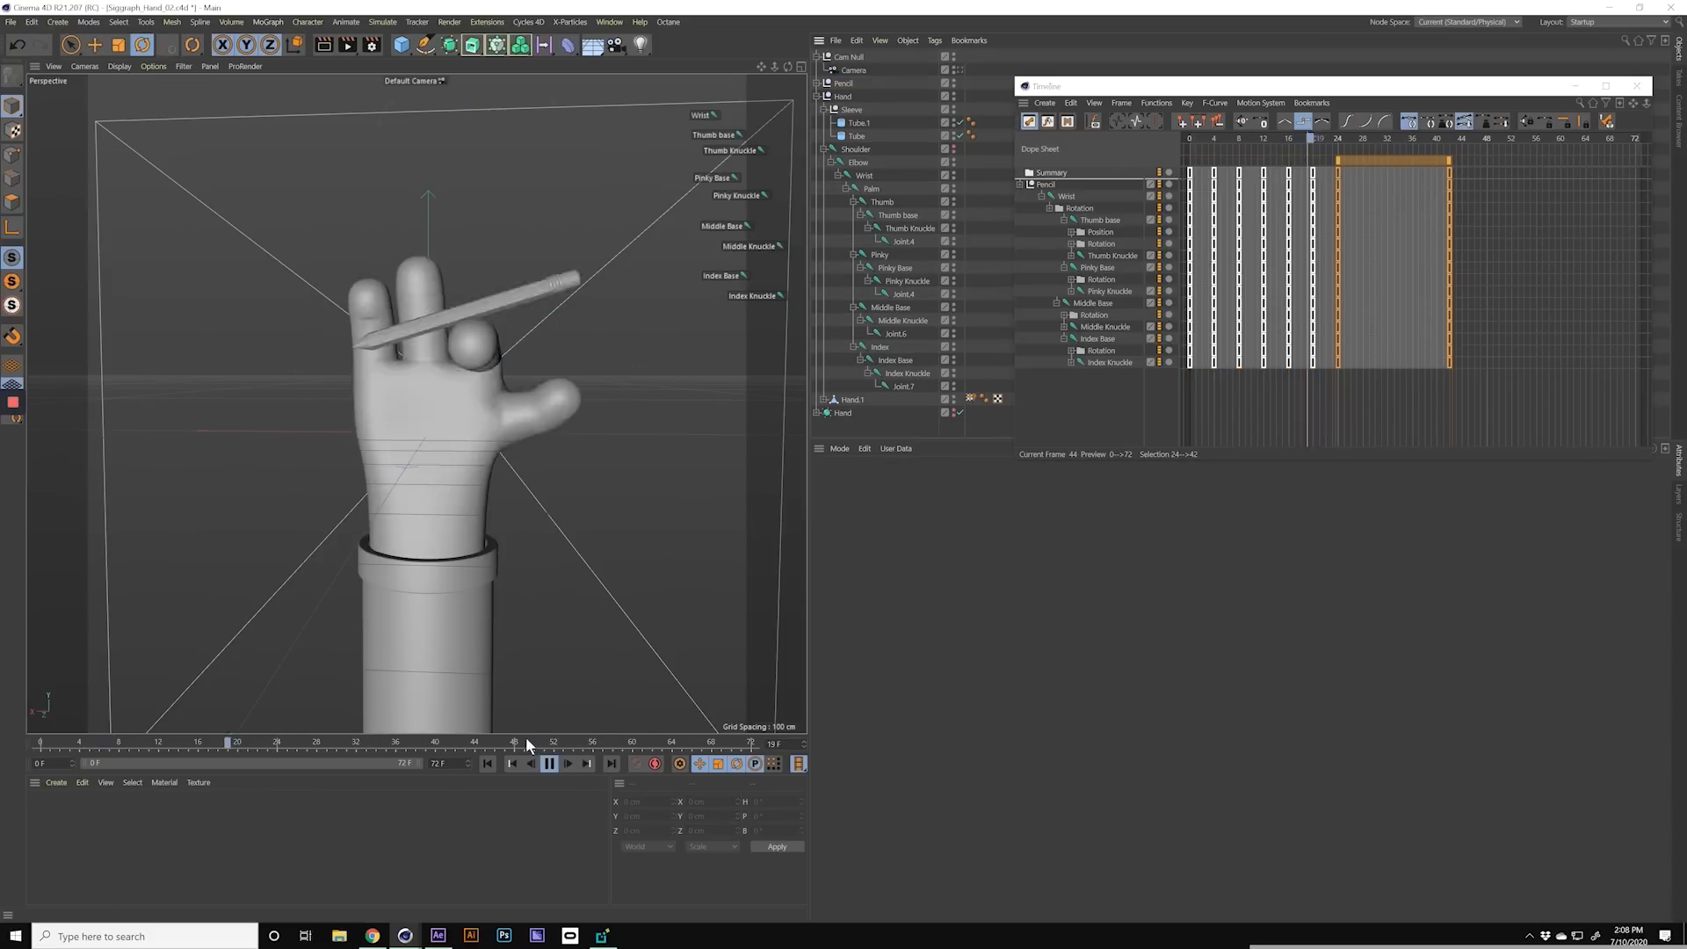
{"action": "left_click_drag", "start_coordinate": [525, 740], "coordinate": [268, 757]}
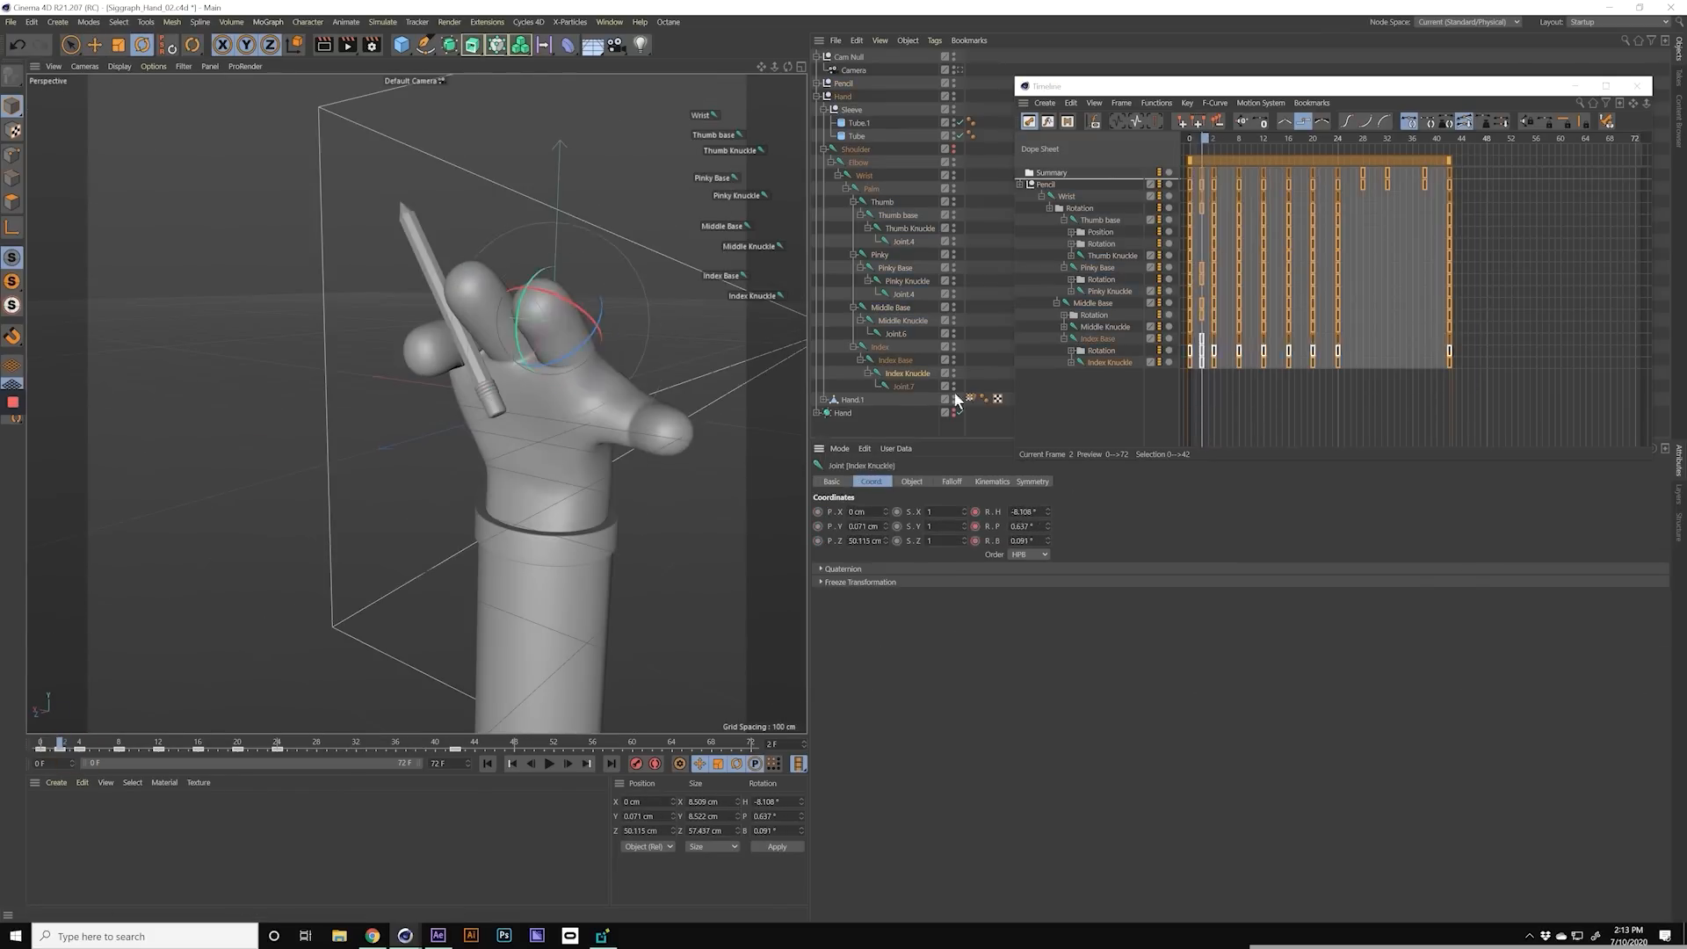
{"action": "left_click_drag", "start_coordinate": [91, 761], "coordinate": [103, 764]}
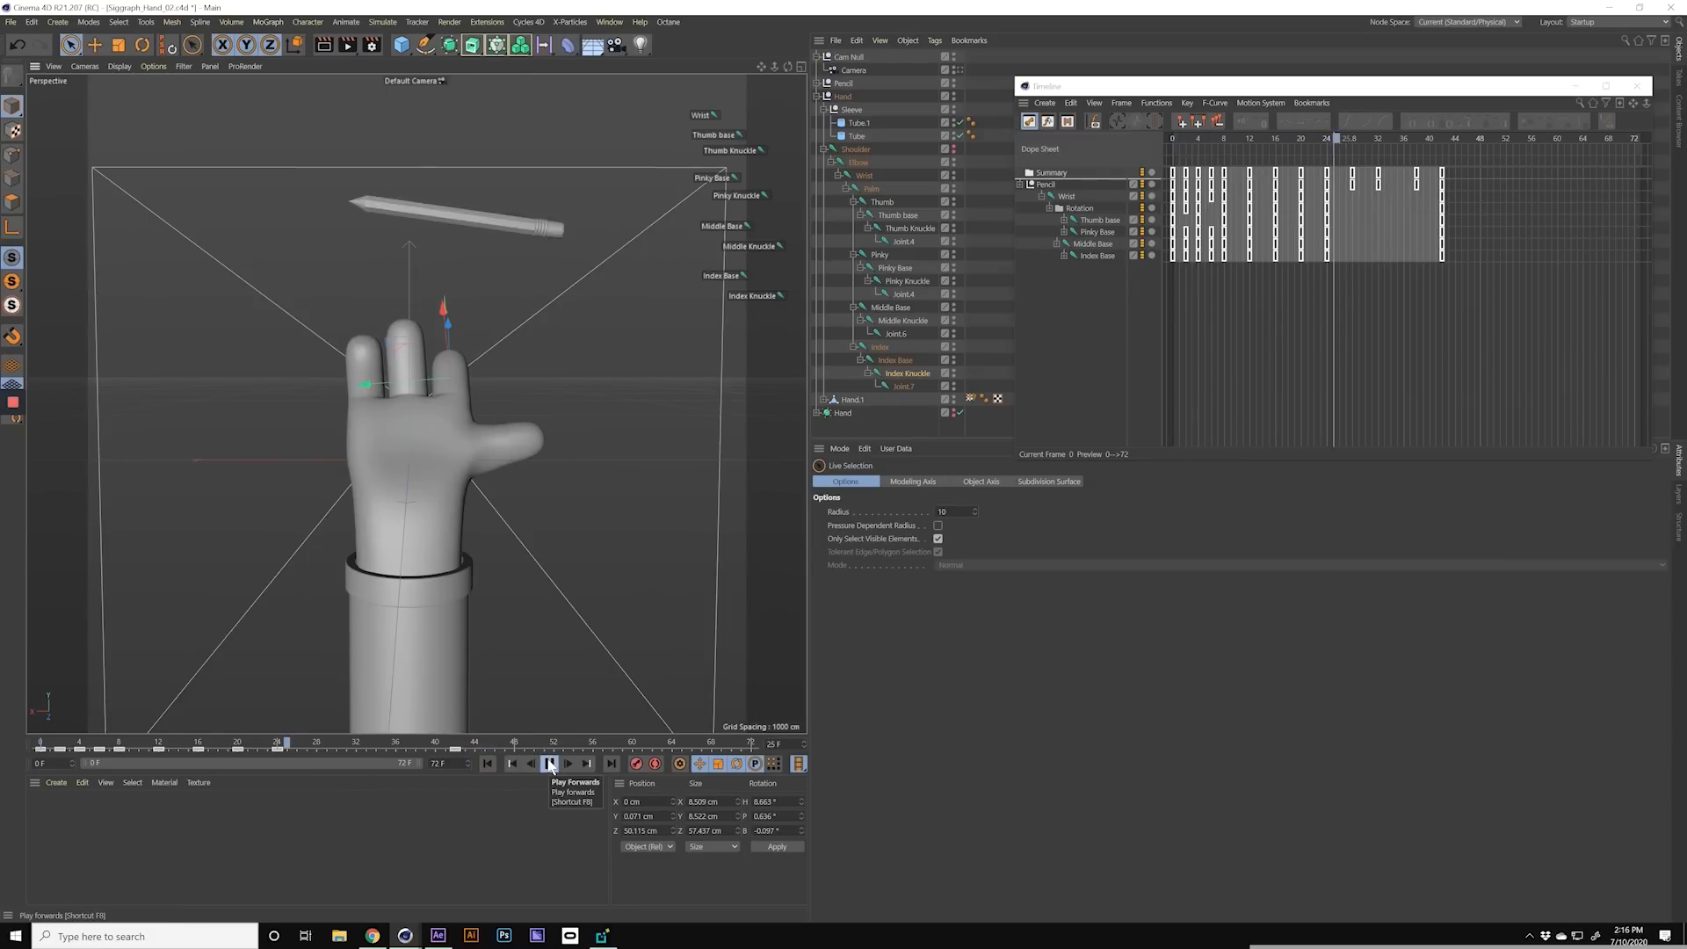
Step: Restart the playback from the first frame several times to review the pencil-spinning motion
{"action": "left_click", "coordinate": [489, 763]}
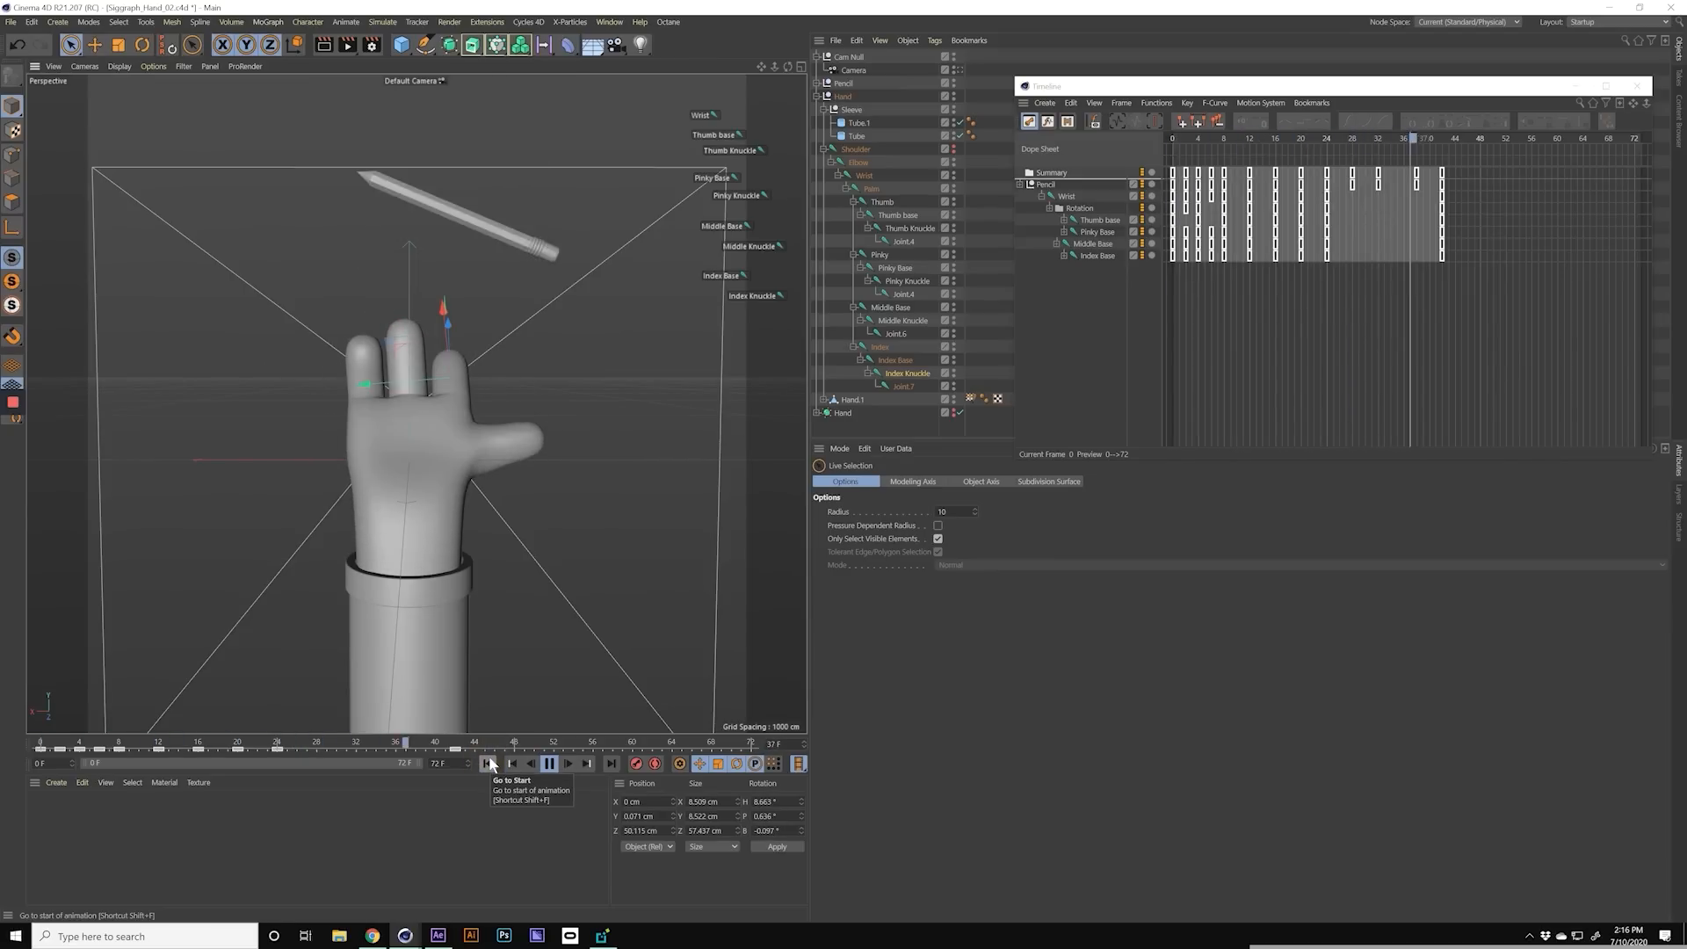
{"action": "left_click", "coordinate": [489, 764]}
{"action": "left_click", "coordinate": [489, 763]}
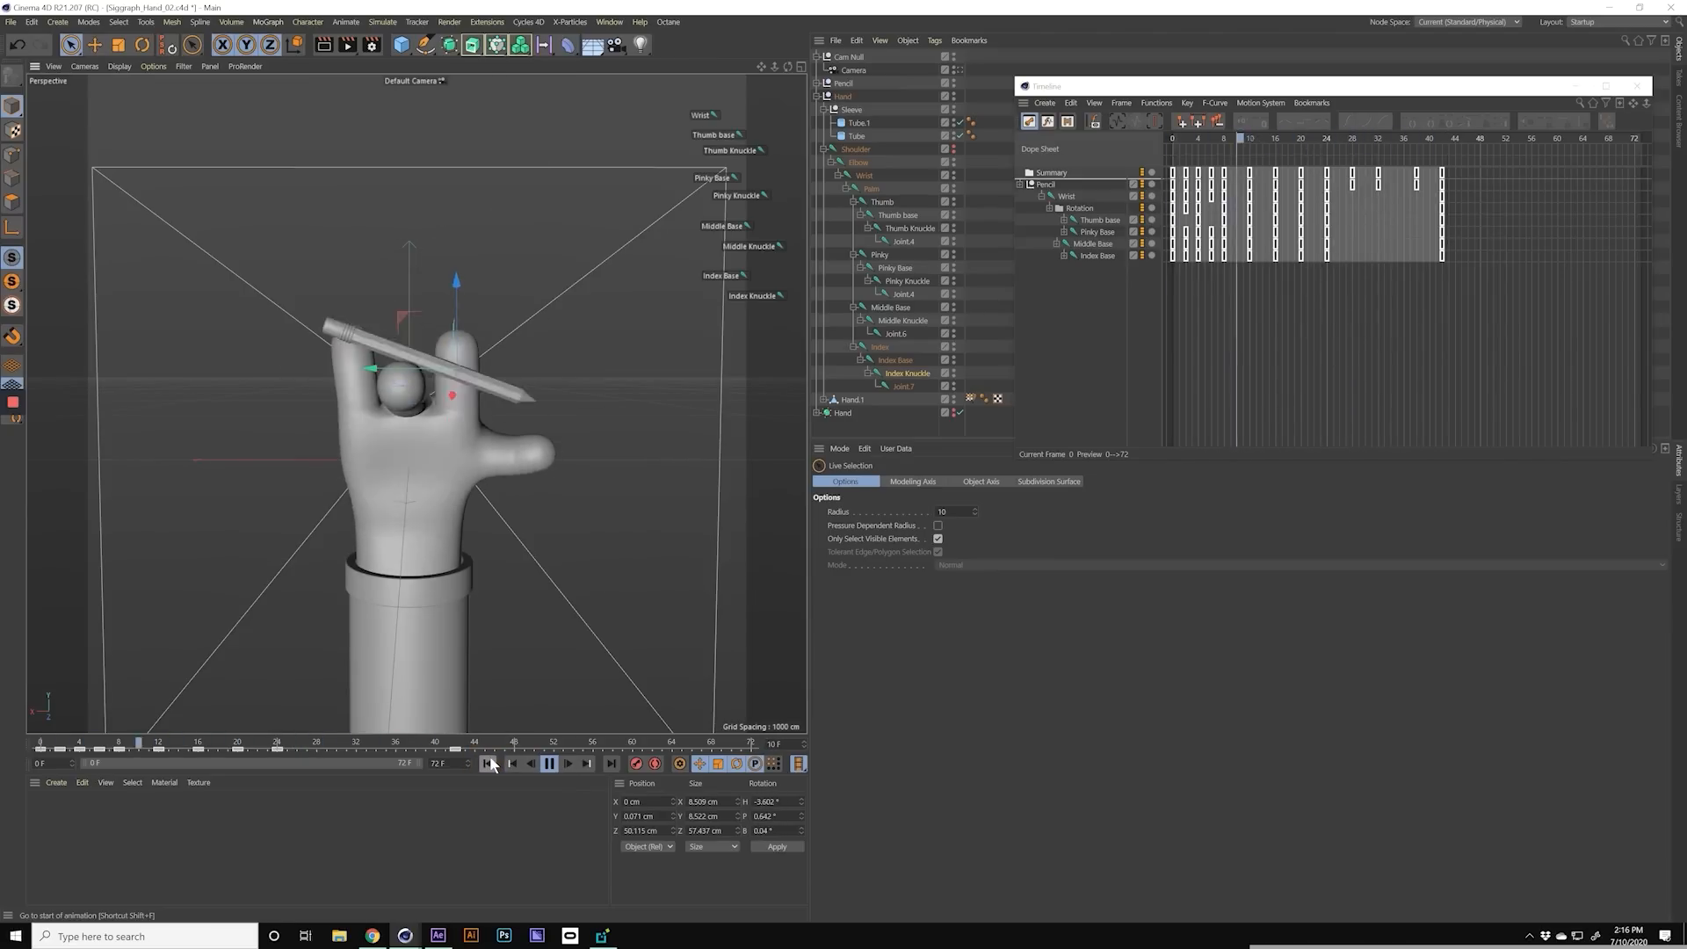
{"action": "left_click", "coordinate": [488, 764]}
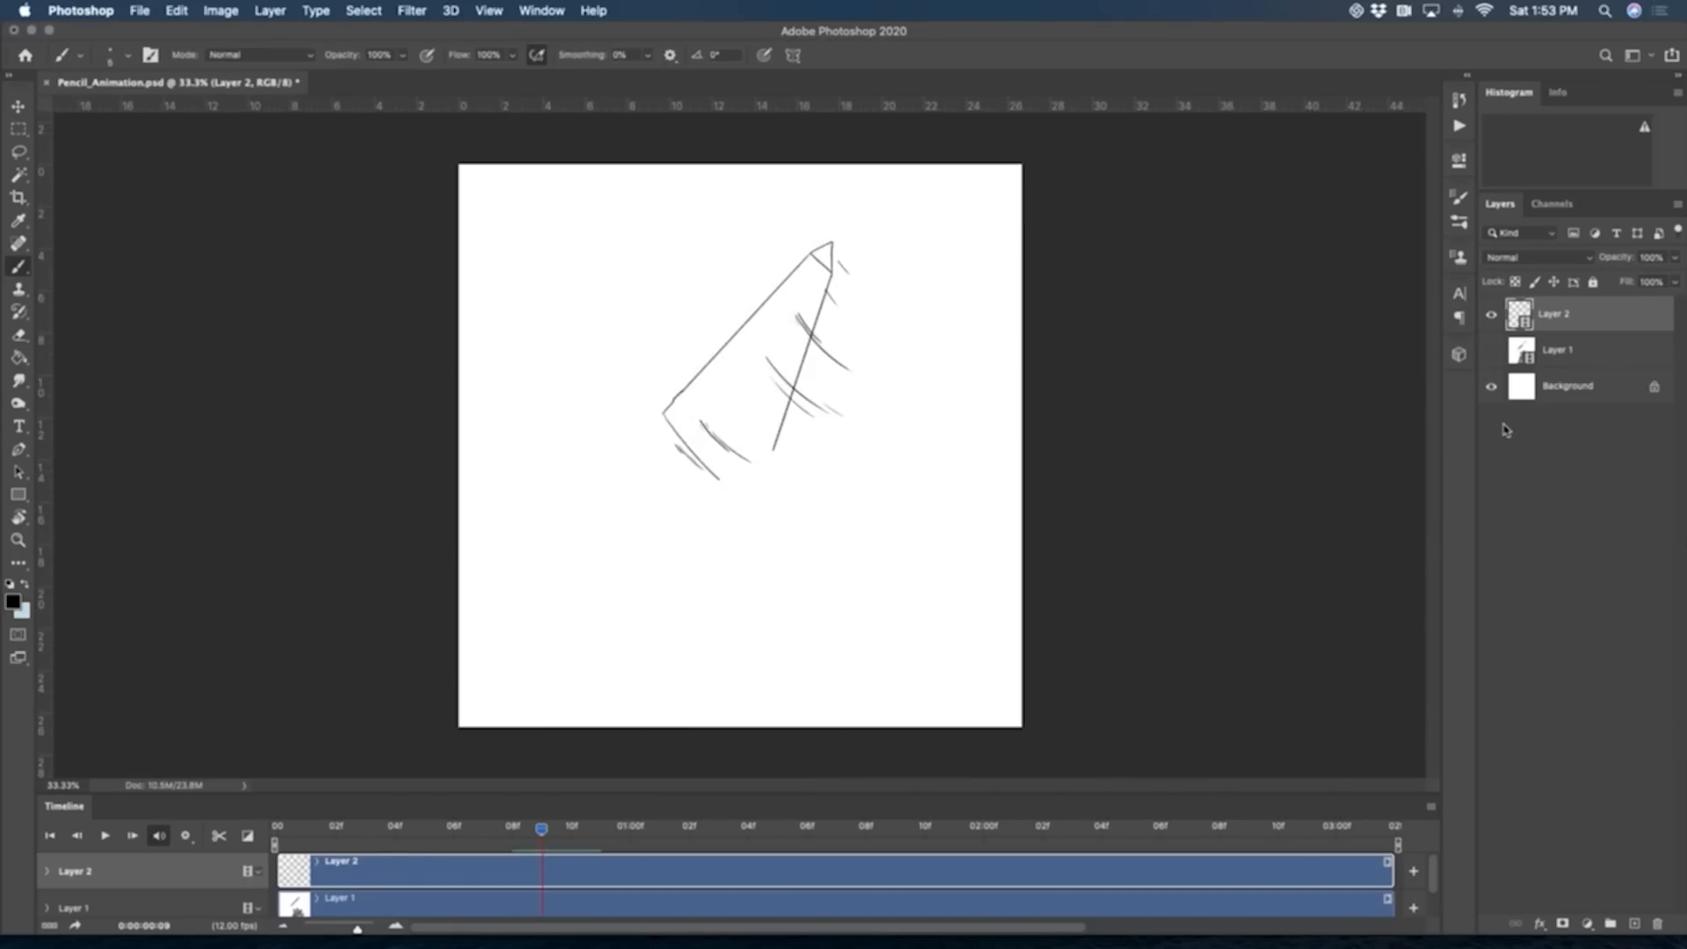
Step: In Photoshop, examine the pencil outline and motion lines drawn on Layer 2 of Pencil_Animation.psd
{"action": "key", "text": "super+plus"}
{"action": "key", "text": "super+plus"}
{"action": "key", "text": "super+plus"}
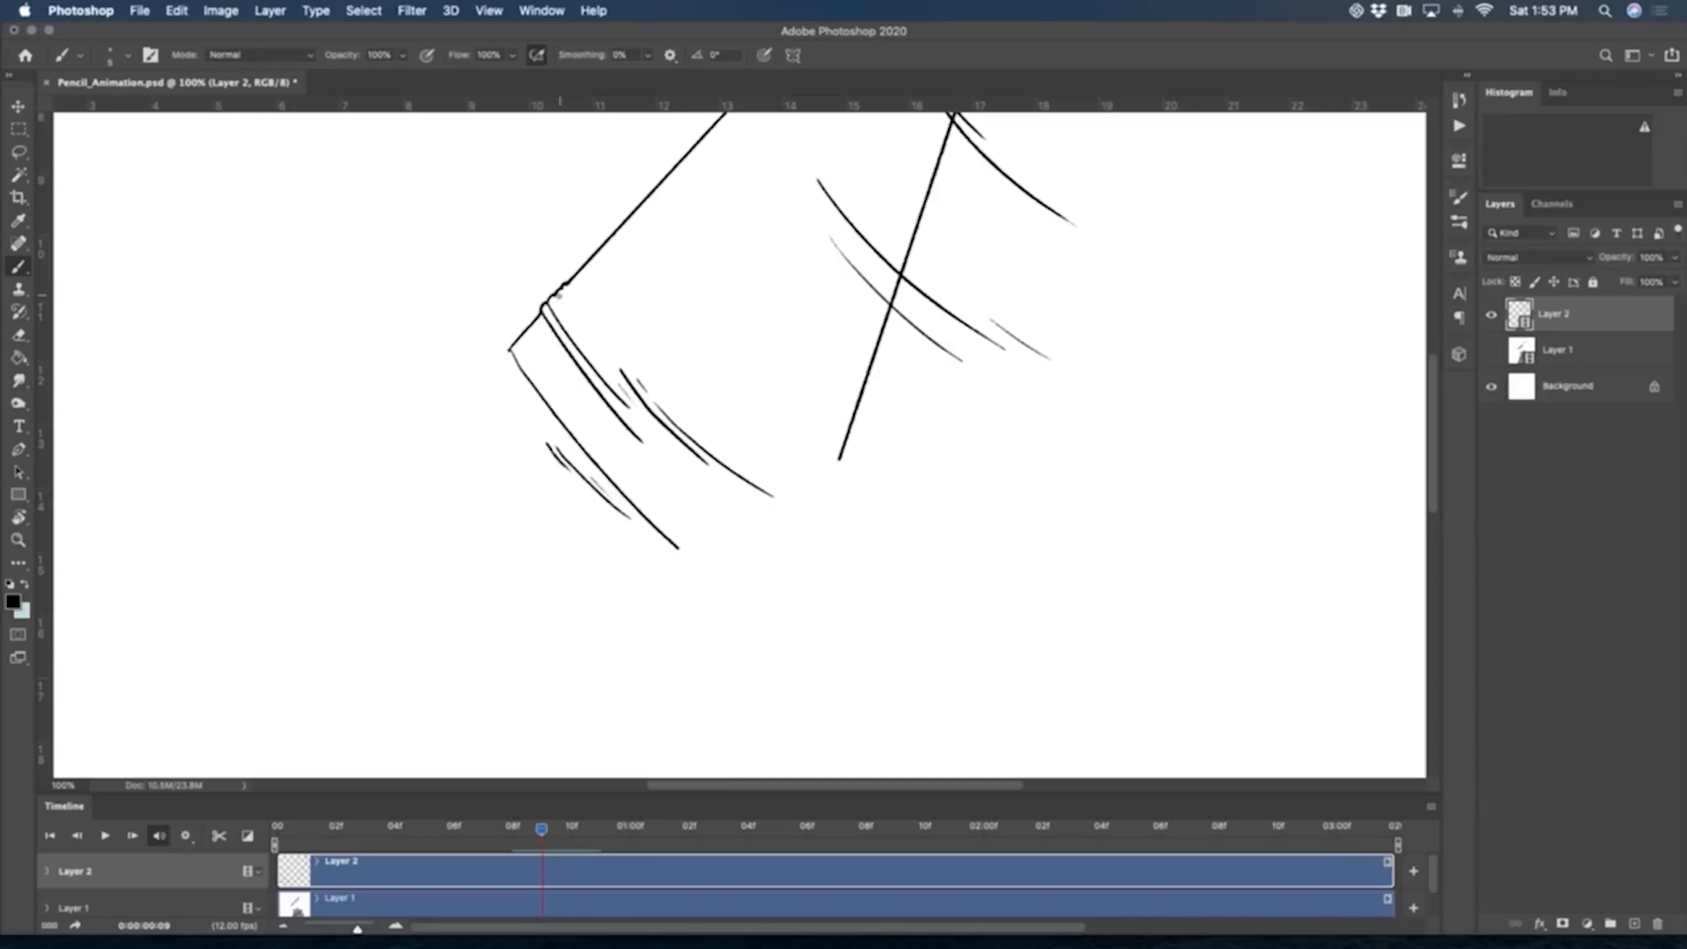
{"action": "scroll", "coordinate": [606, 325], "scroll_direction": "up", "scroll_amount": 5}
{"action": "scroll", "coordinate": [606, 326], "scroll_direction": "right", "scroll_amount": 4}
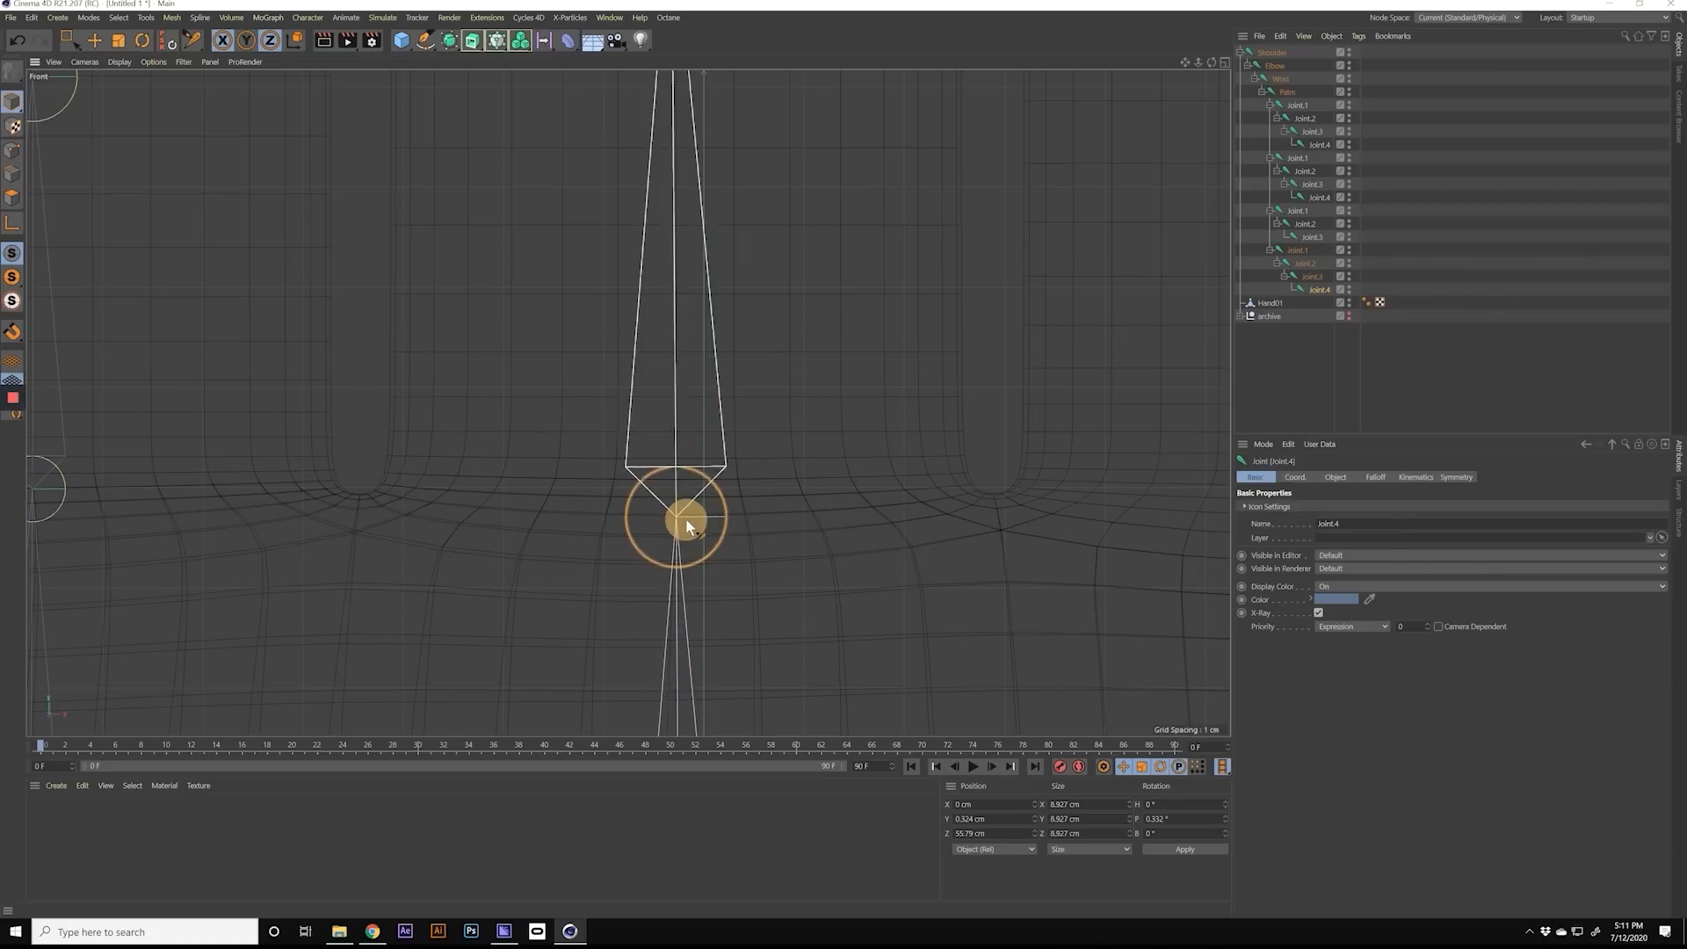
{"action": "key", "text": "ctrl+z"}
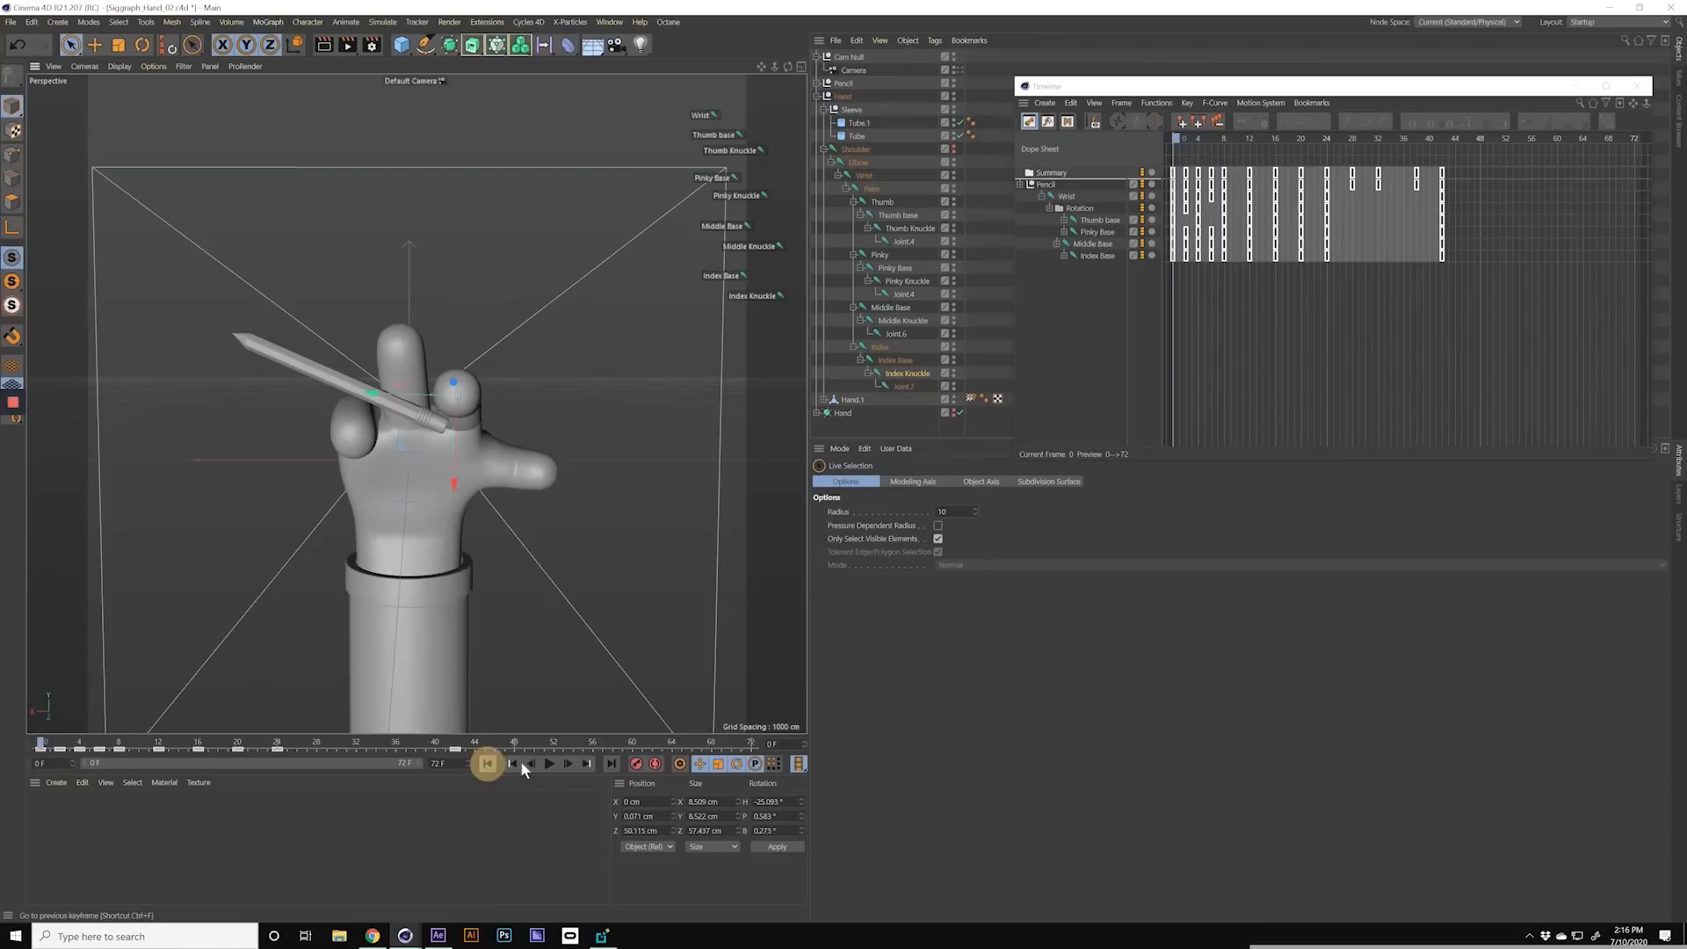
Step: In Cinema 4D, replay the finished hand and pencil animation from its start
{"action": "left_click", "coordinate": [487, 765]}
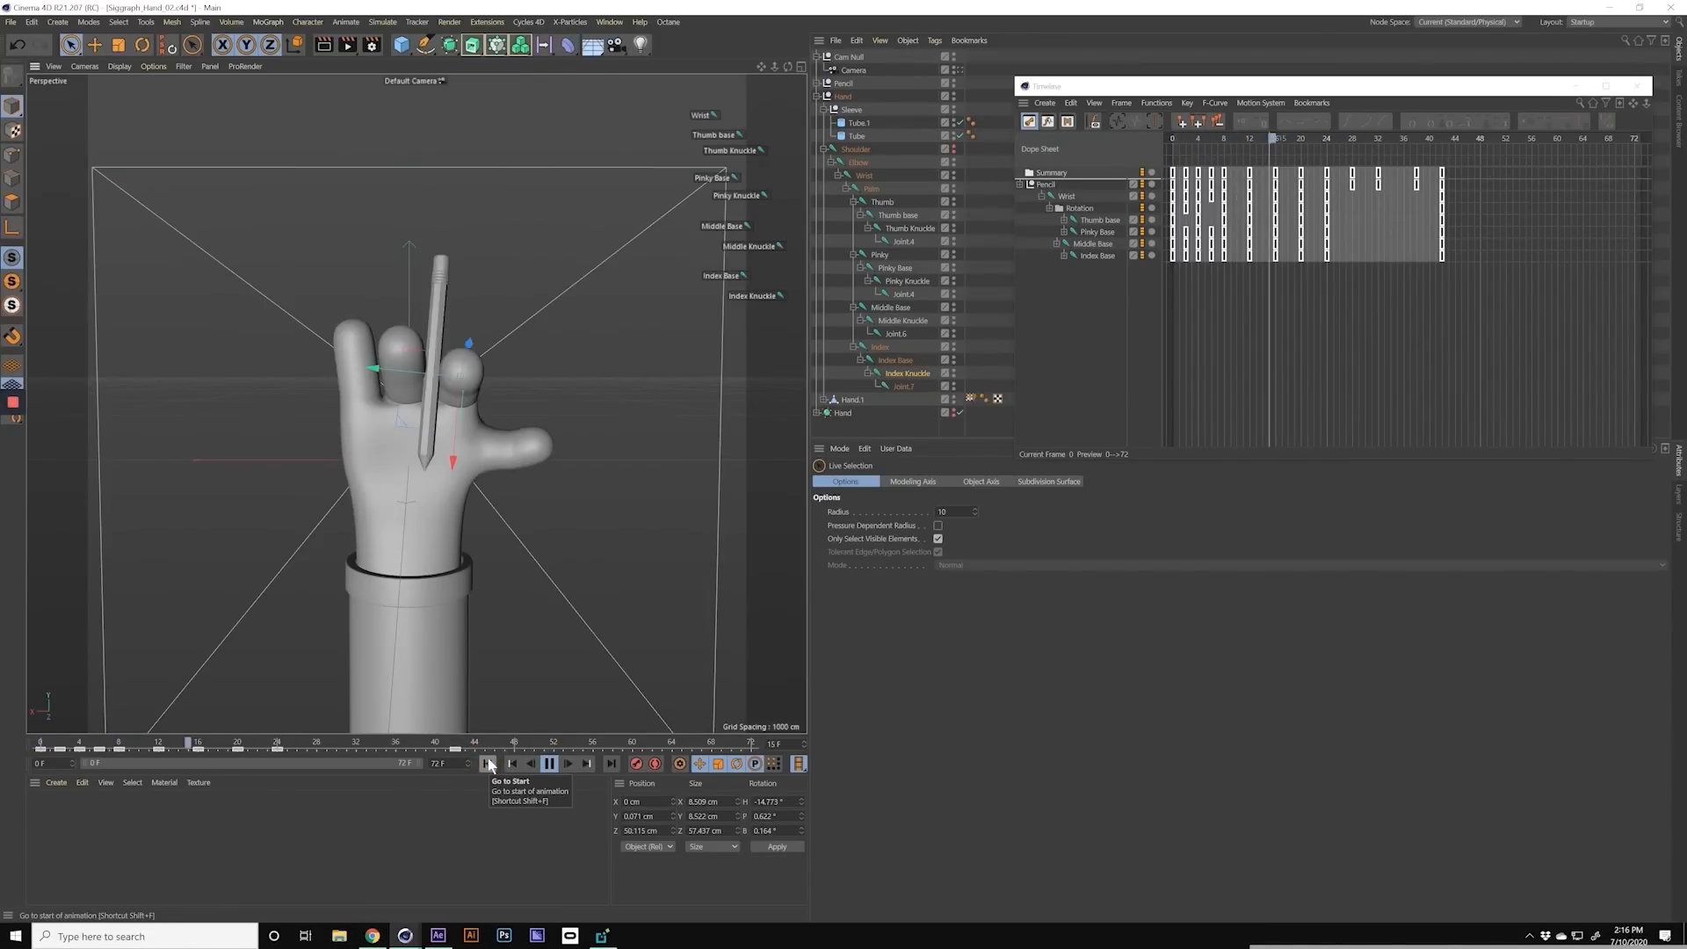
{"action": "left_click", "coordinate": [488, 764]}
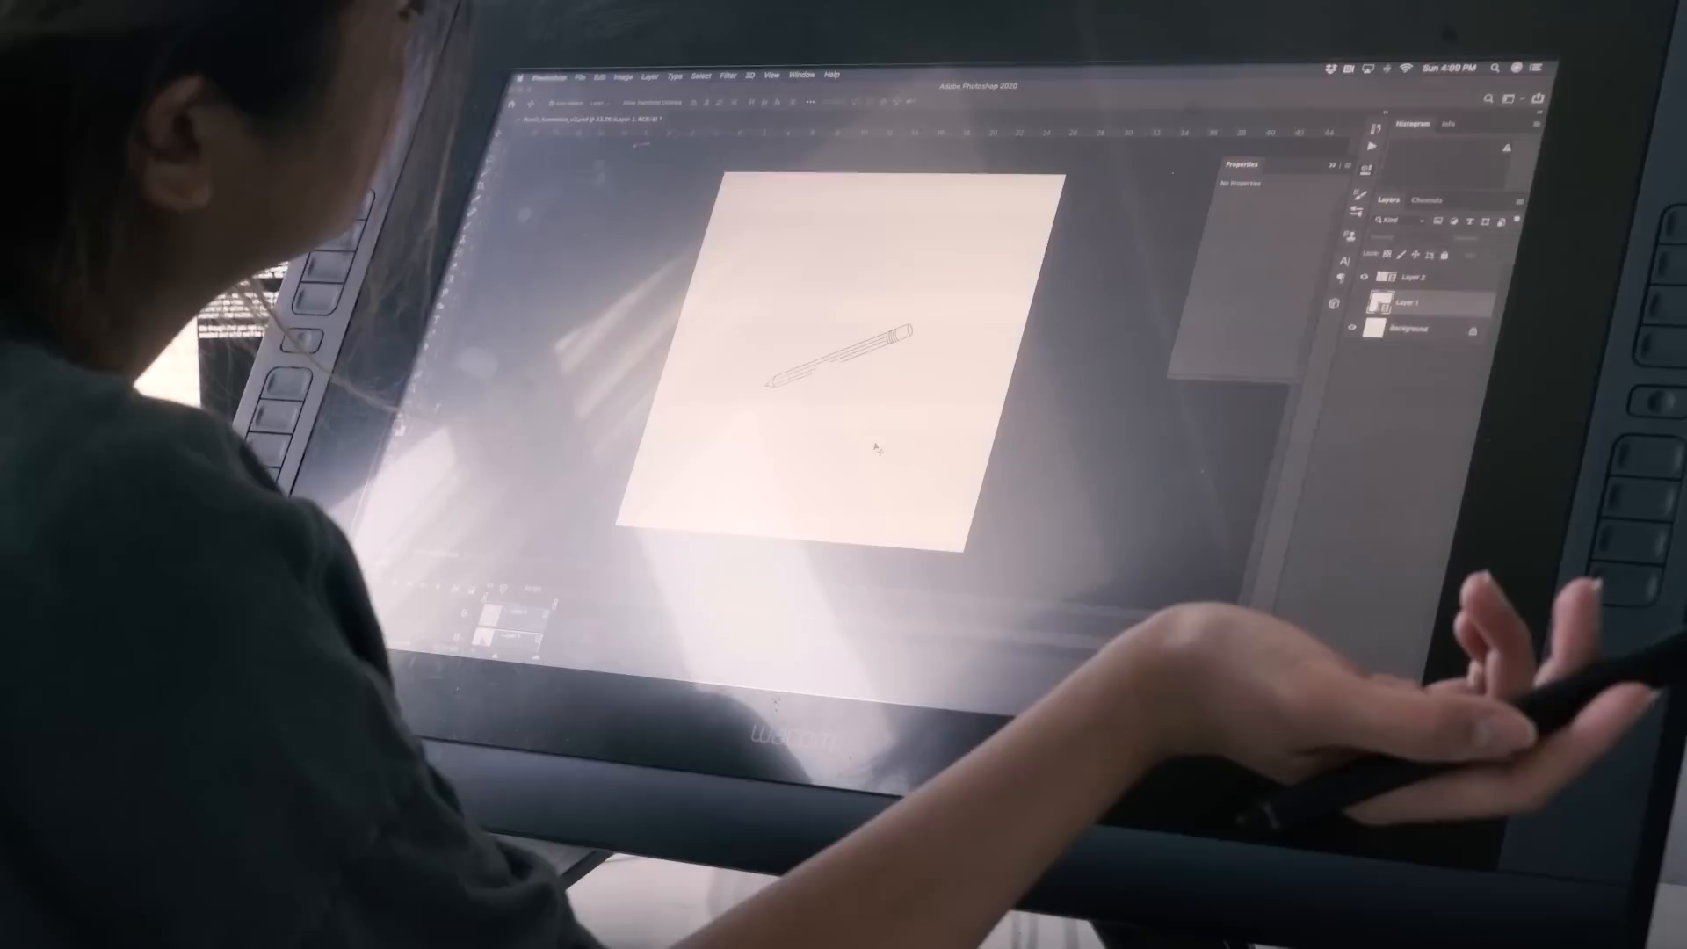